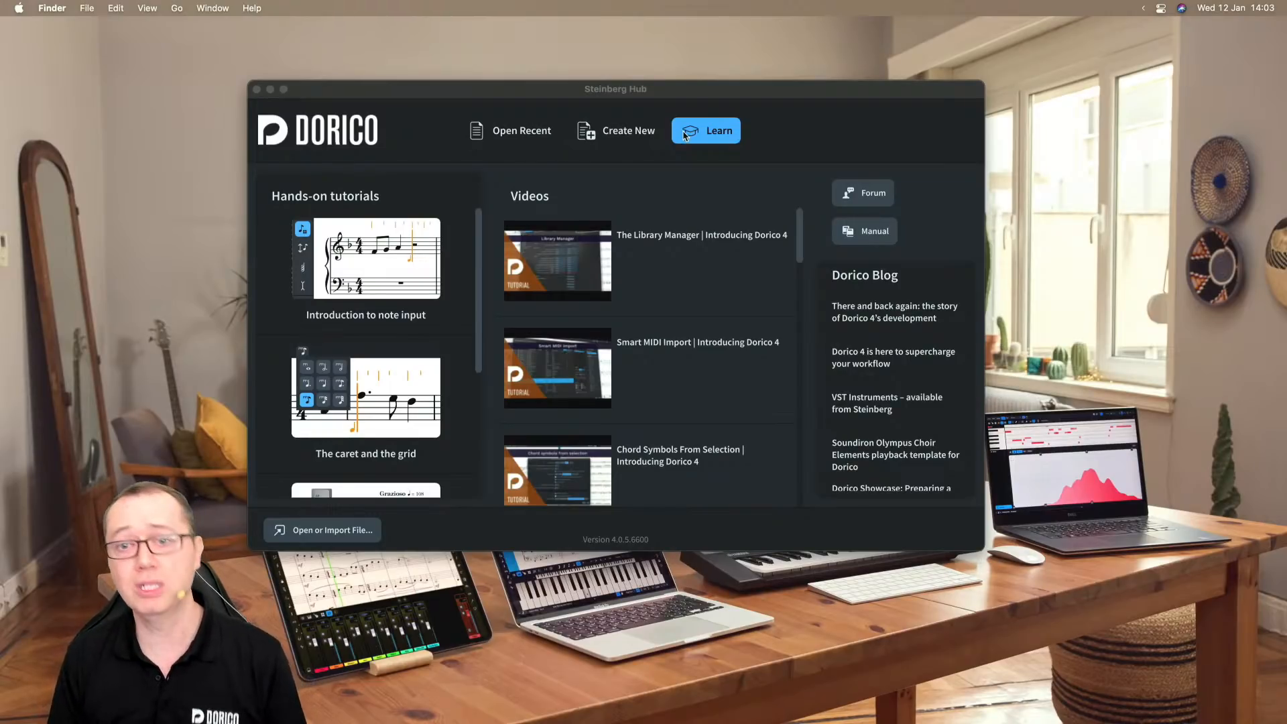
click(691, 98)
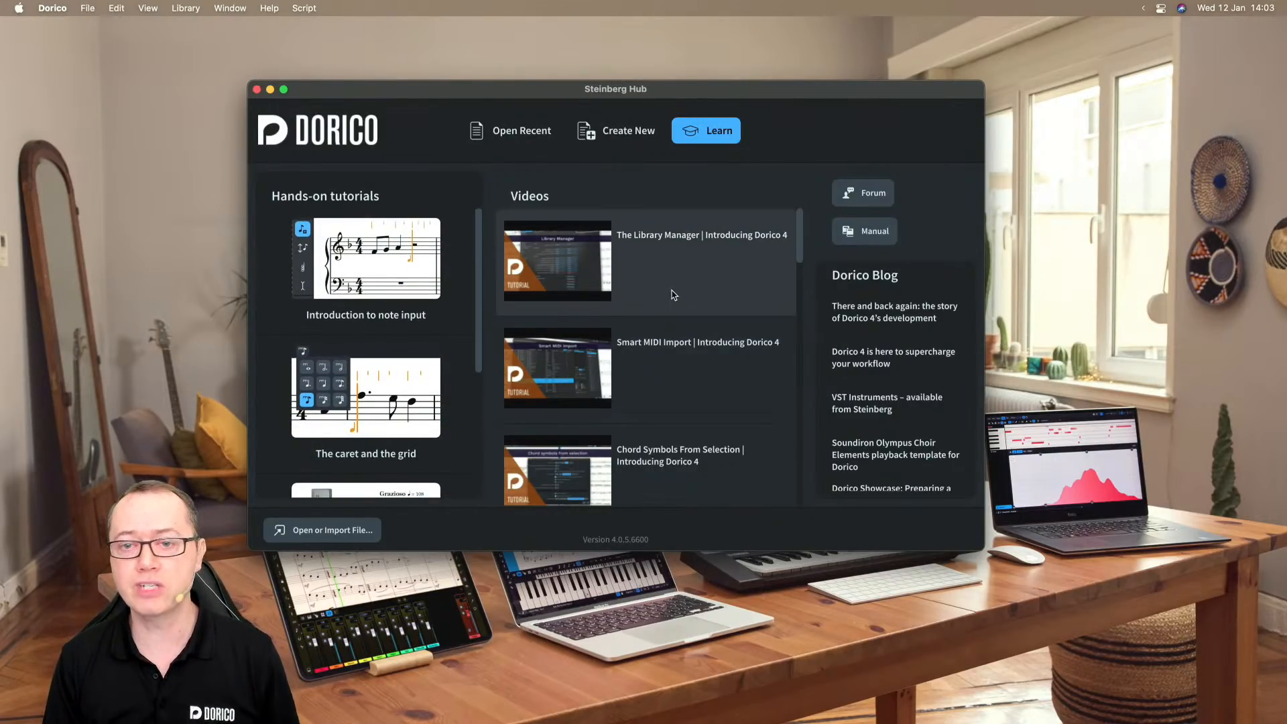
scroll(677, 335, down, 3)
scroll(670, 308, up, 3)
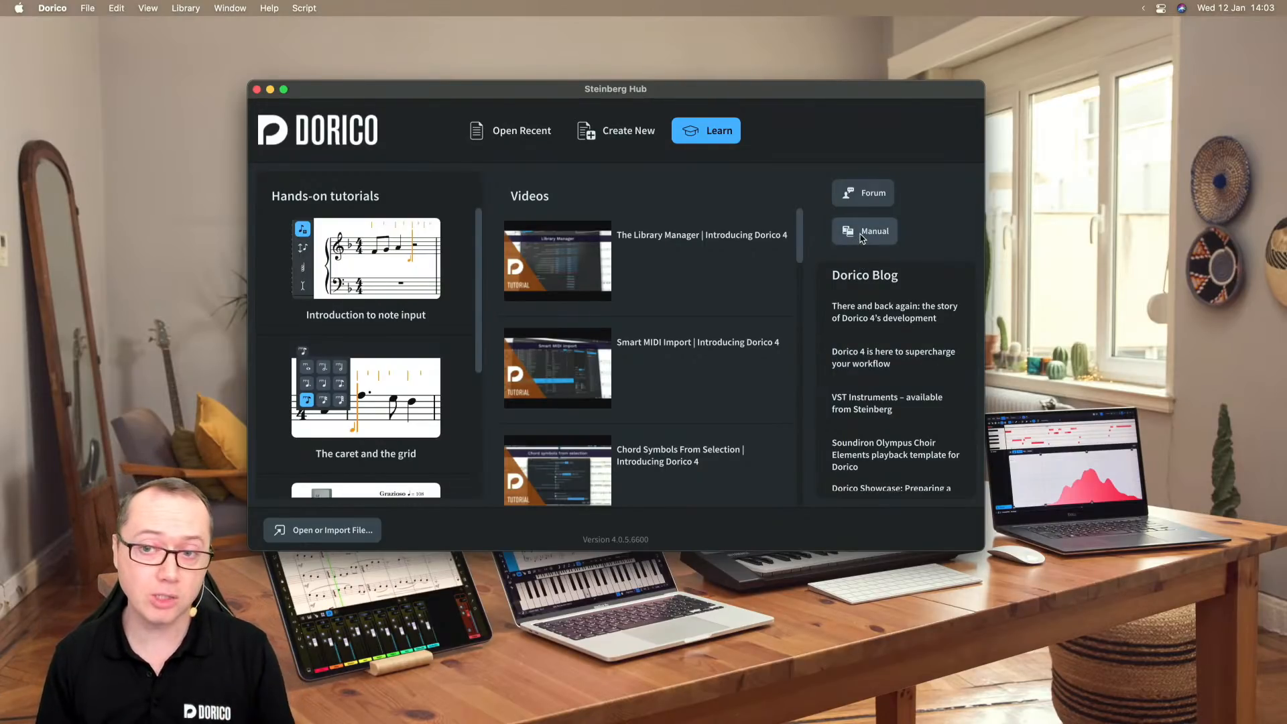
- Open the recent MIDI file "Bruce Hornsby - The Way It Is" to start its import
click(516, 137)
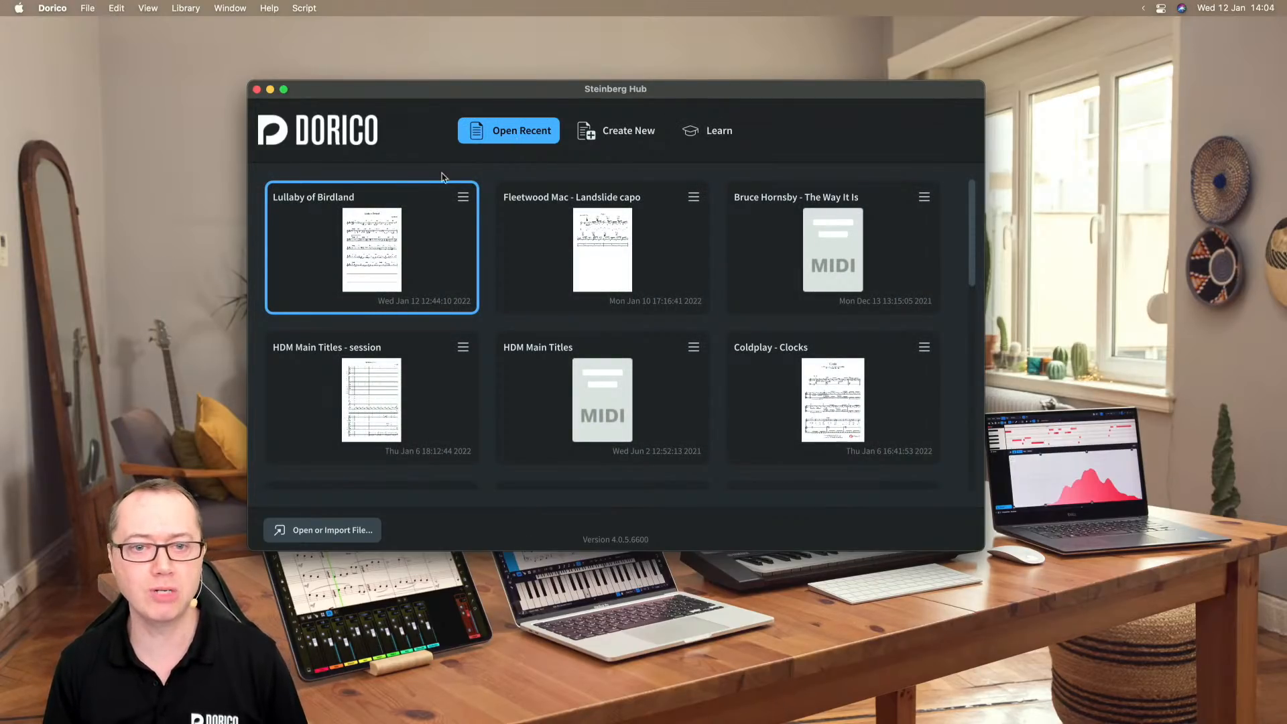
double_click(831, 258)
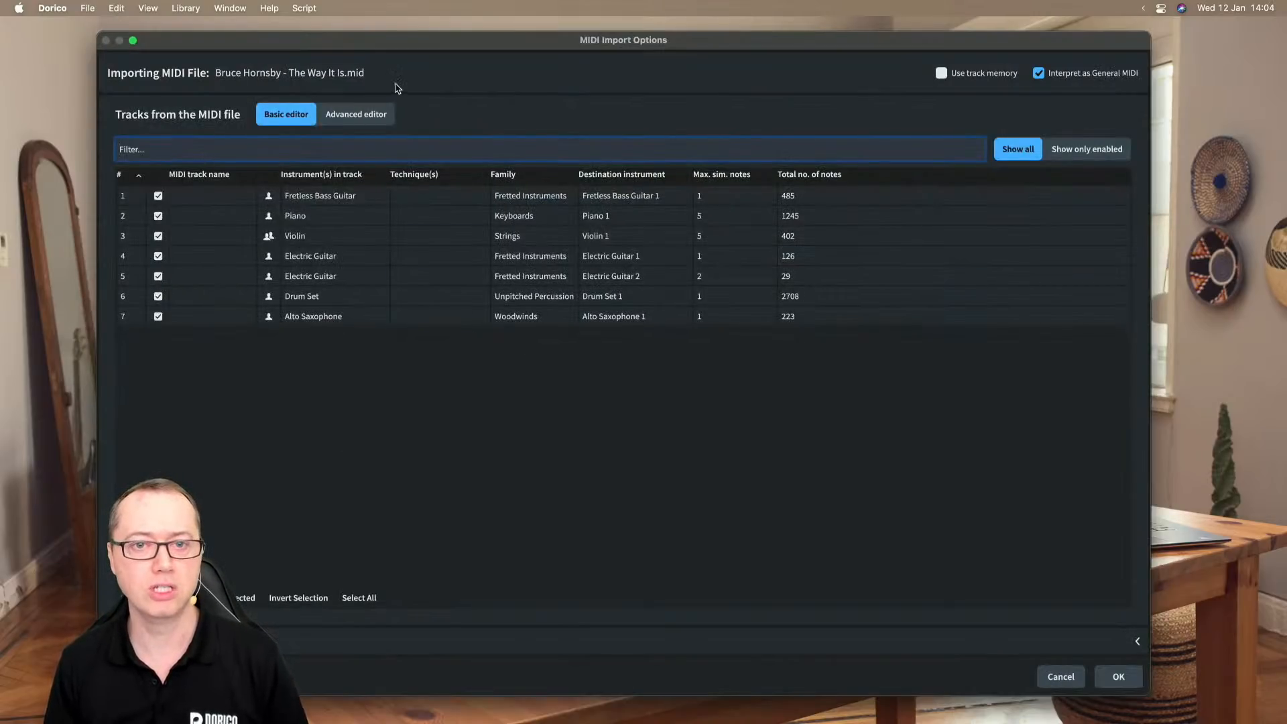
click(388, 48)
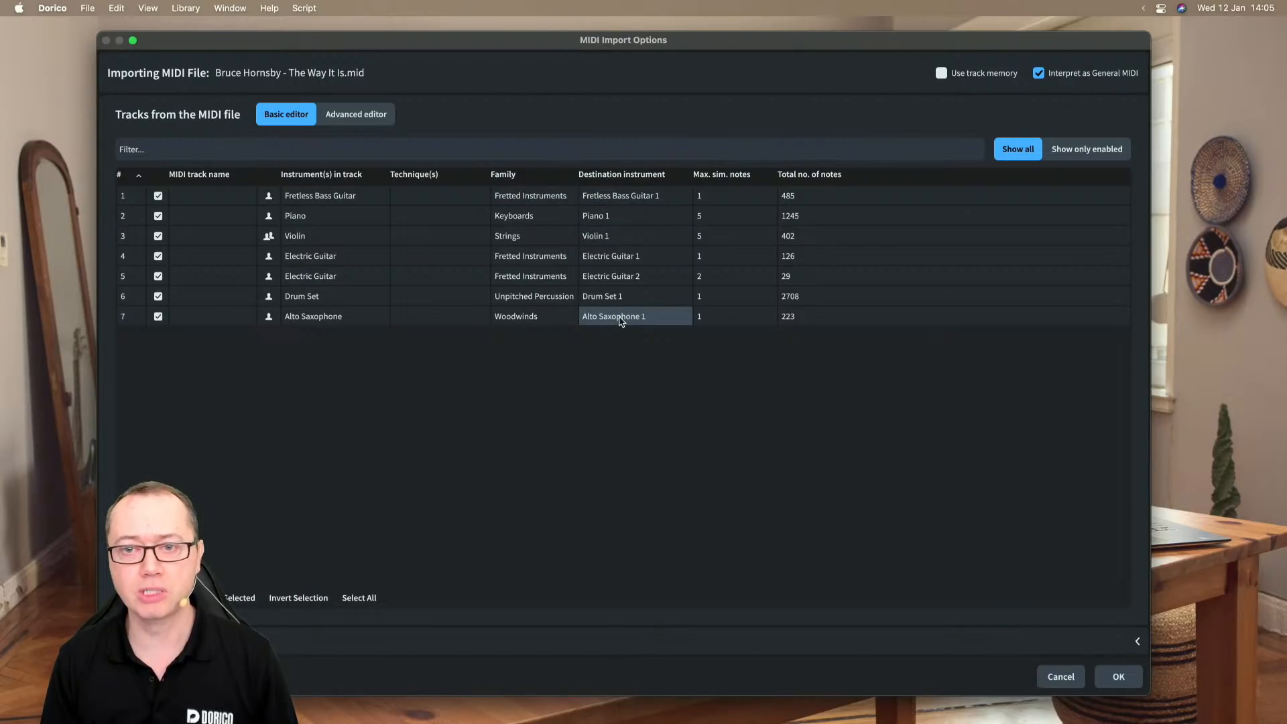
- Compare the Piano and Violin tracks, and show the Piano track's settings in the advanced editor
click(726, 217)
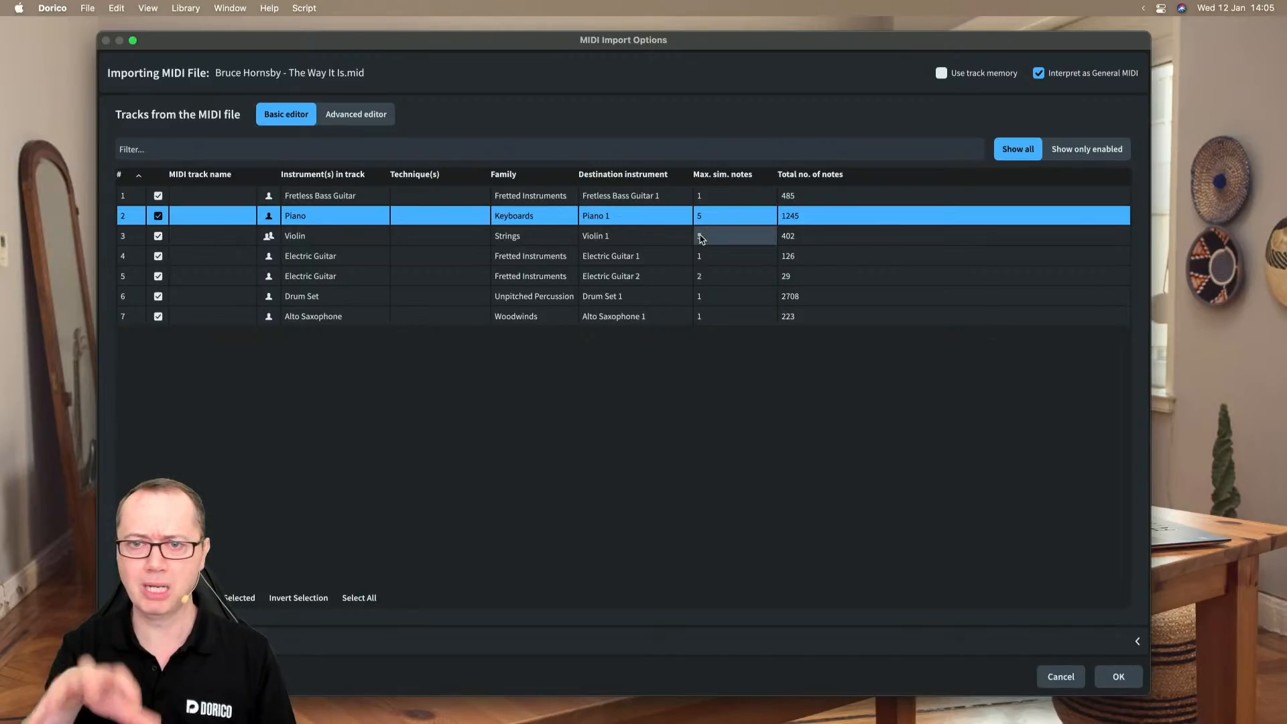
click(701, 238)
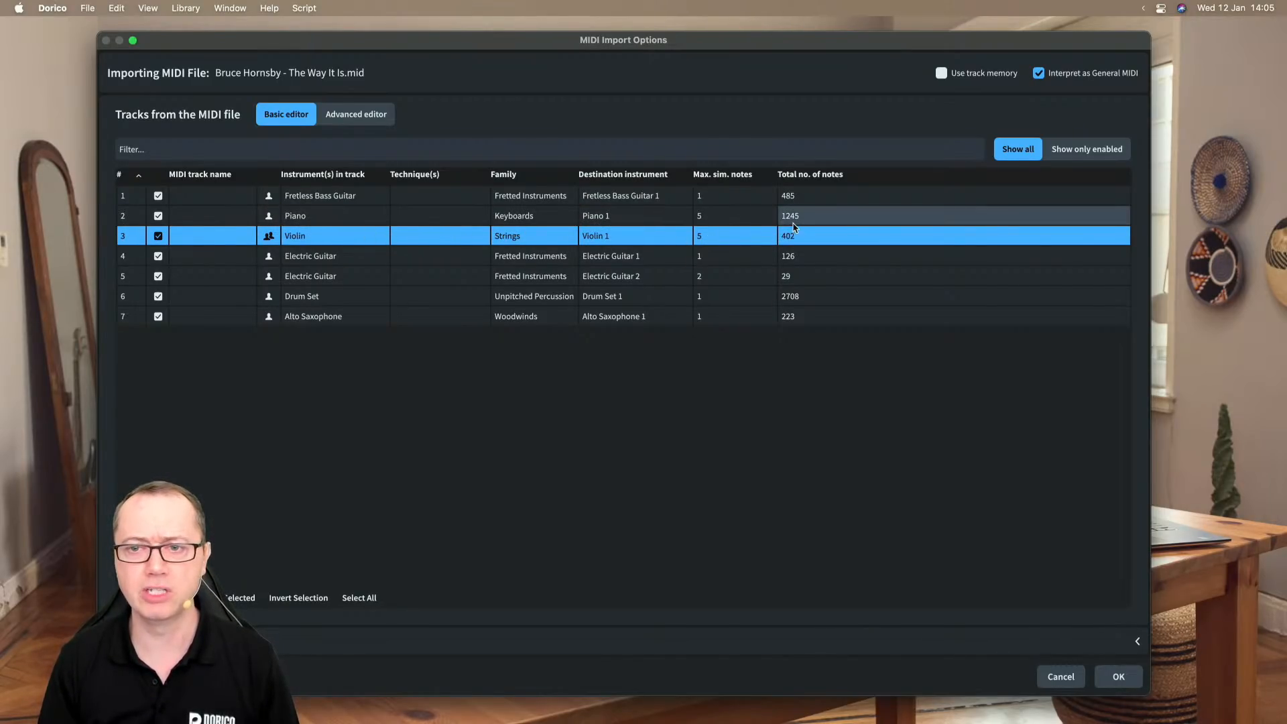
click(375, 119)
click(338, 216)
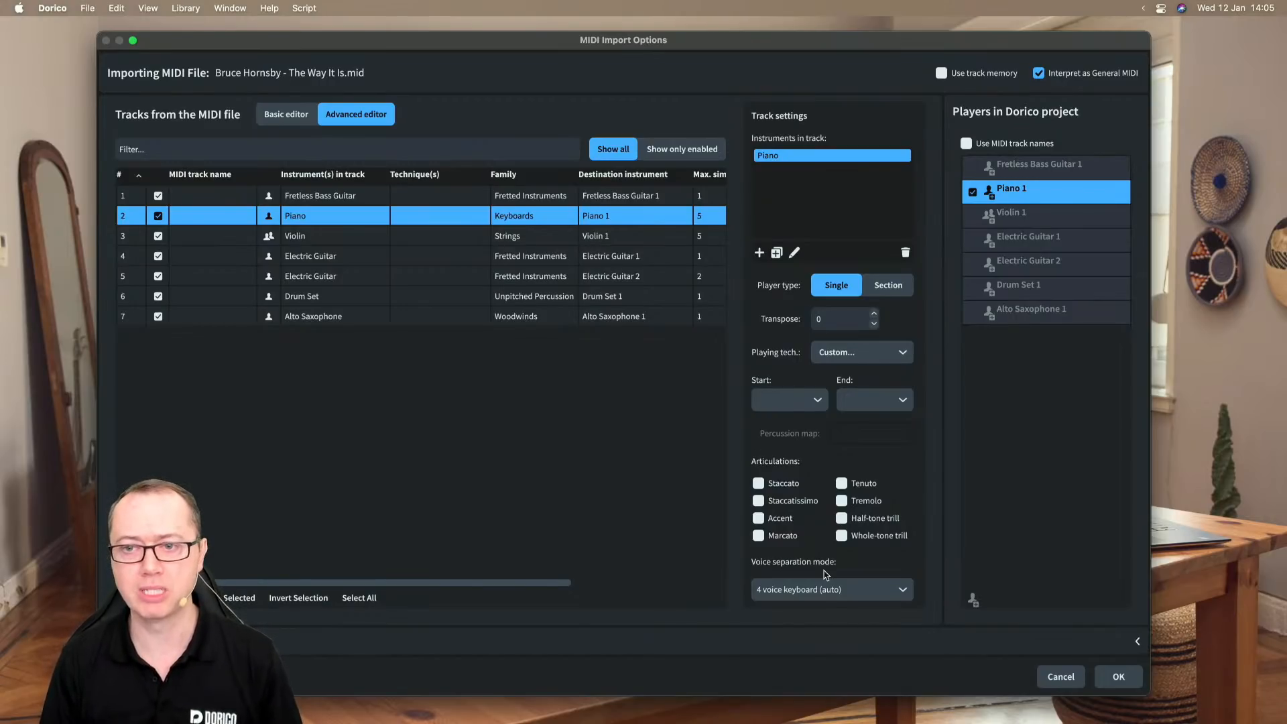
- Duplicate the Violin instrument within the Violin track to give it two violin sections
click(325, 240)
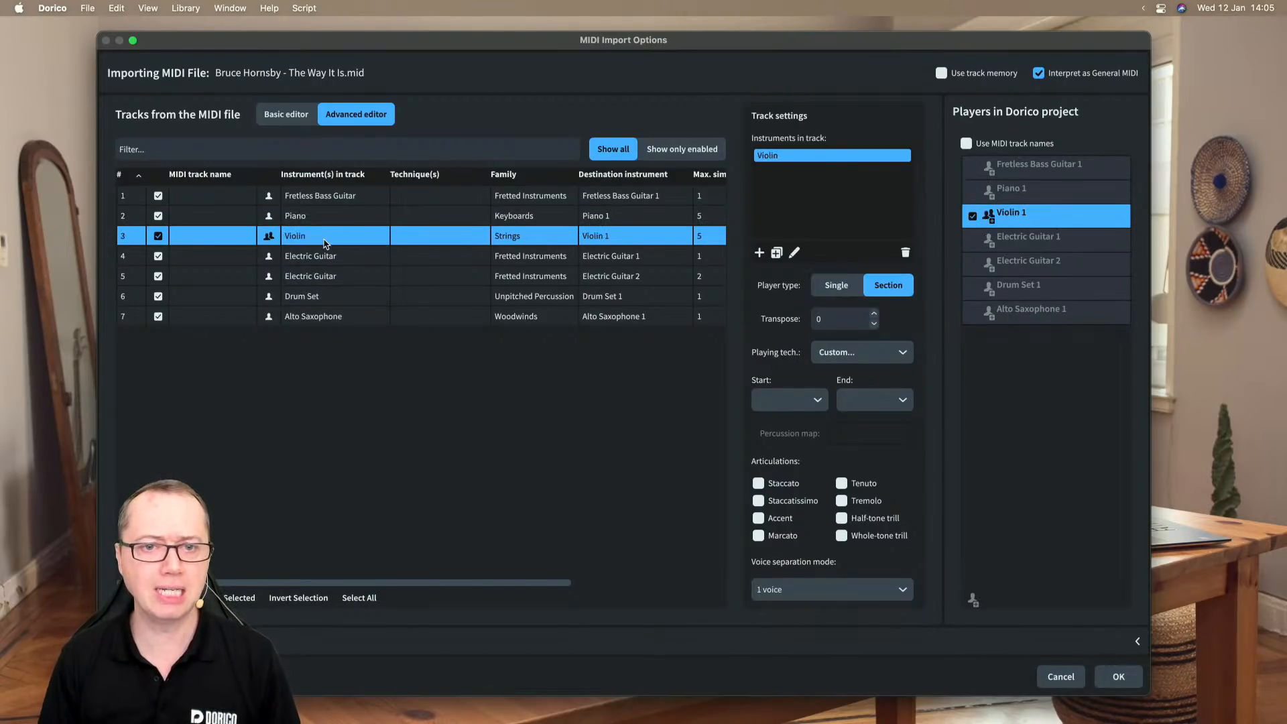
click(269, 239)
click(270, 240)
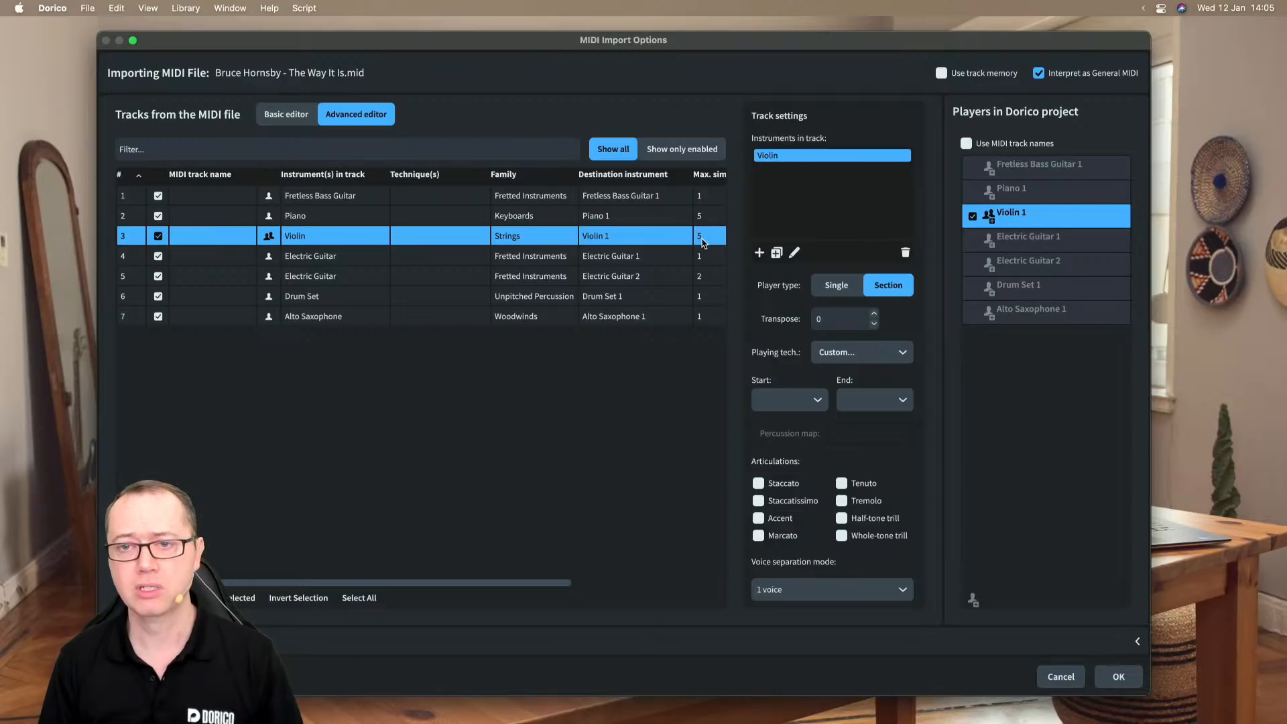
click(776, 252)
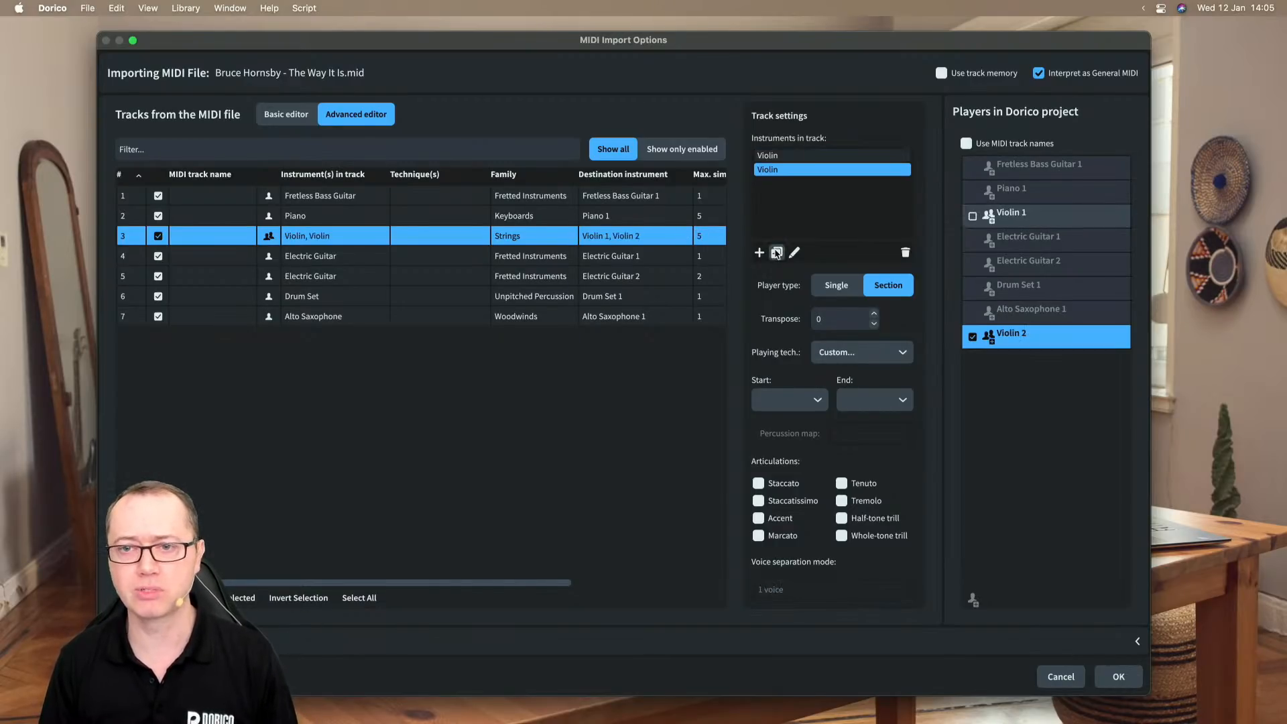
- Add Viola, Violoncello and Double Bass to the instruments of the Violin track
click(760, 253)
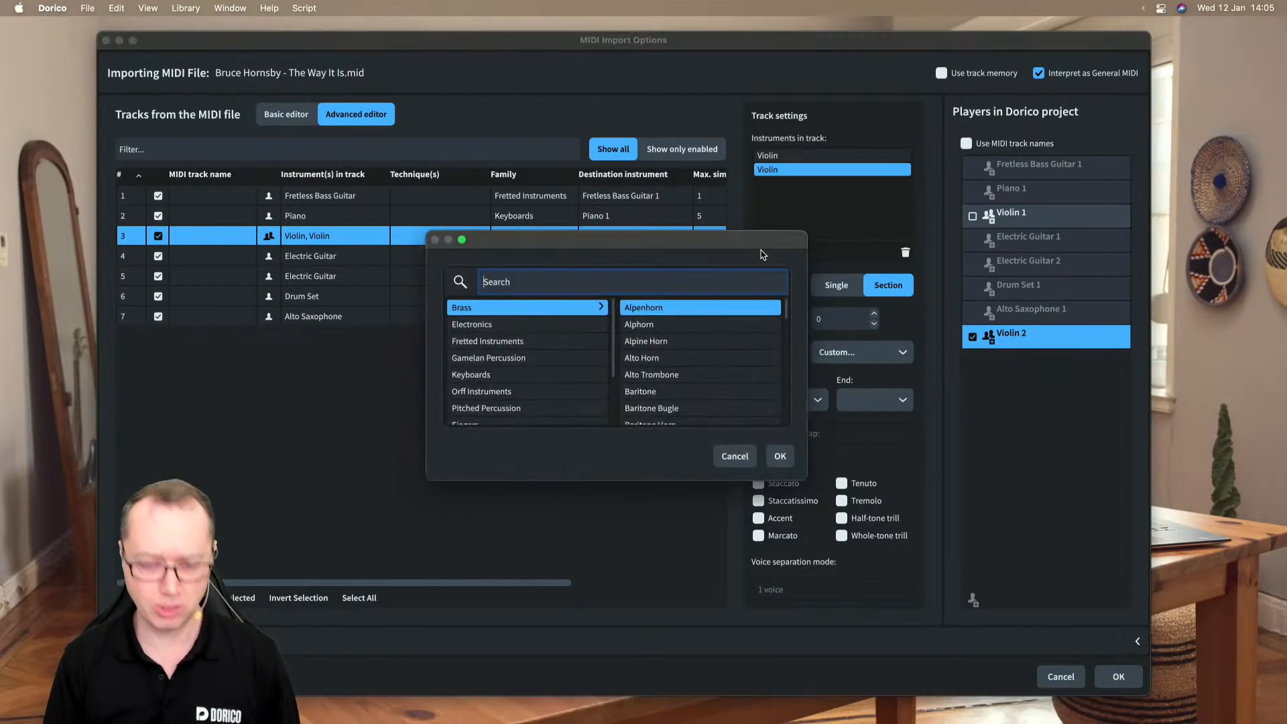
text(viola)
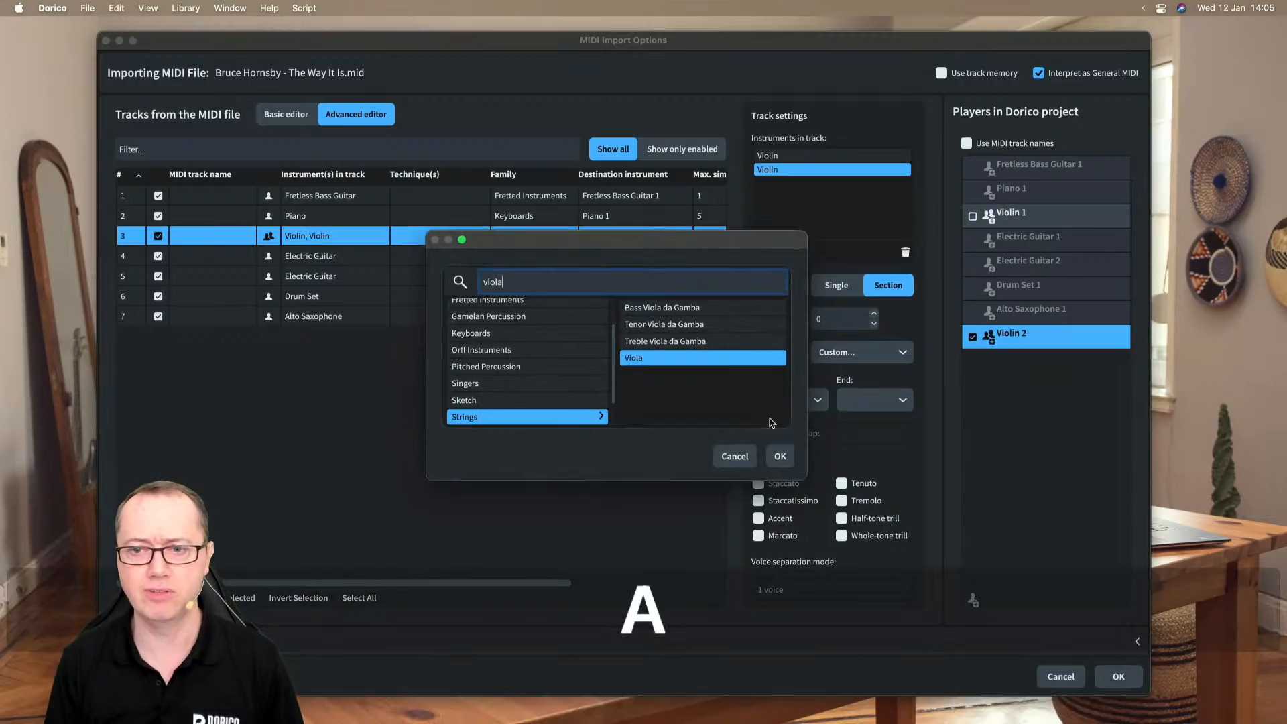
click(780, 456)
click(760, 253)
text(cello)
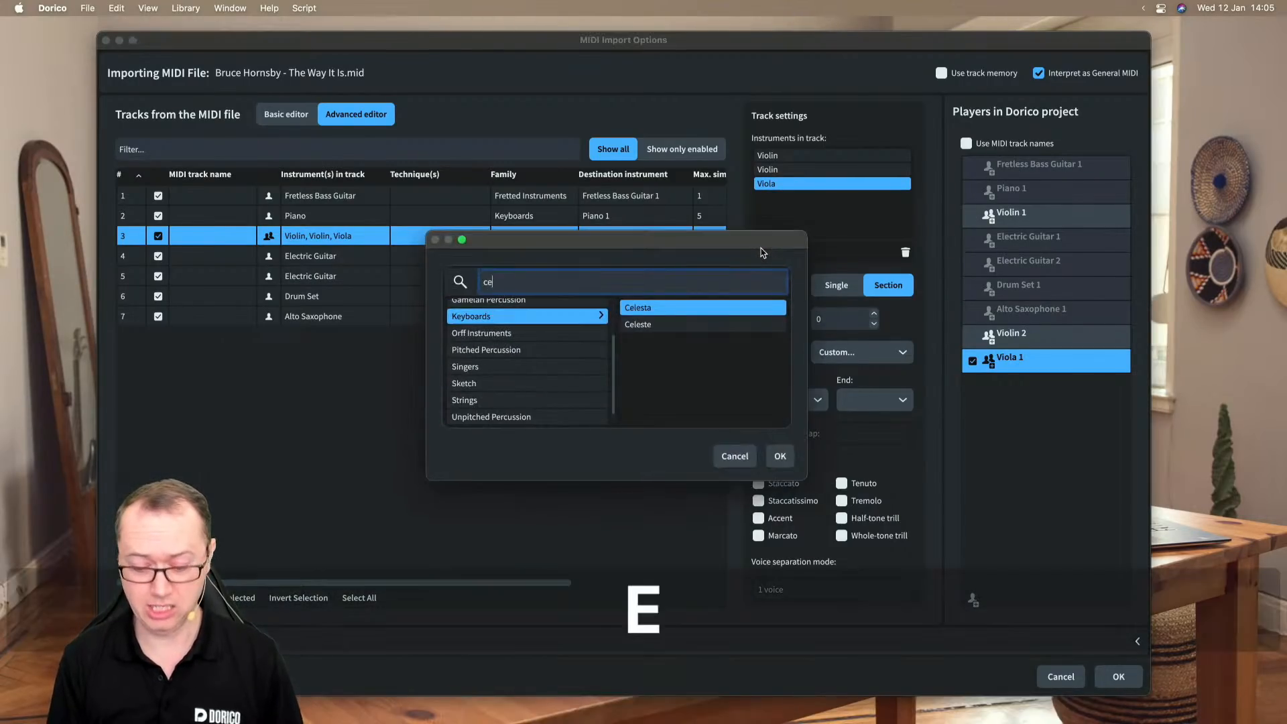
click(780, 456)
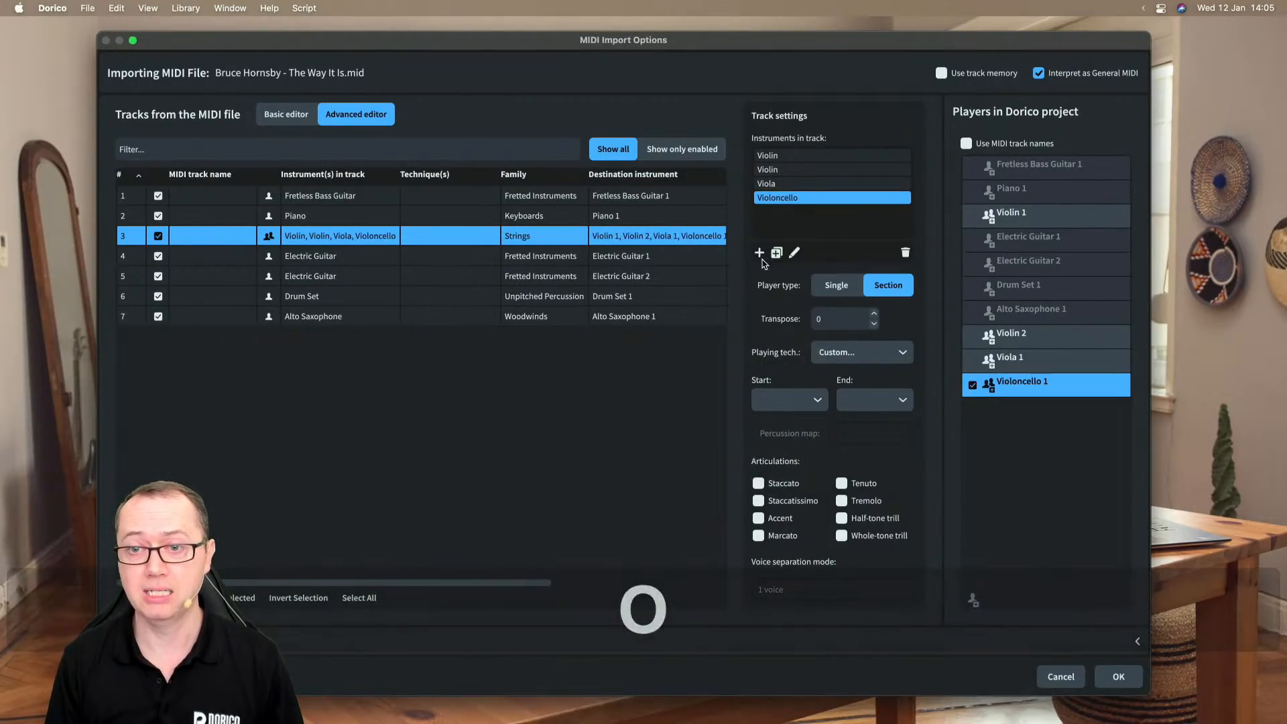
click(761, 253)
text(double)
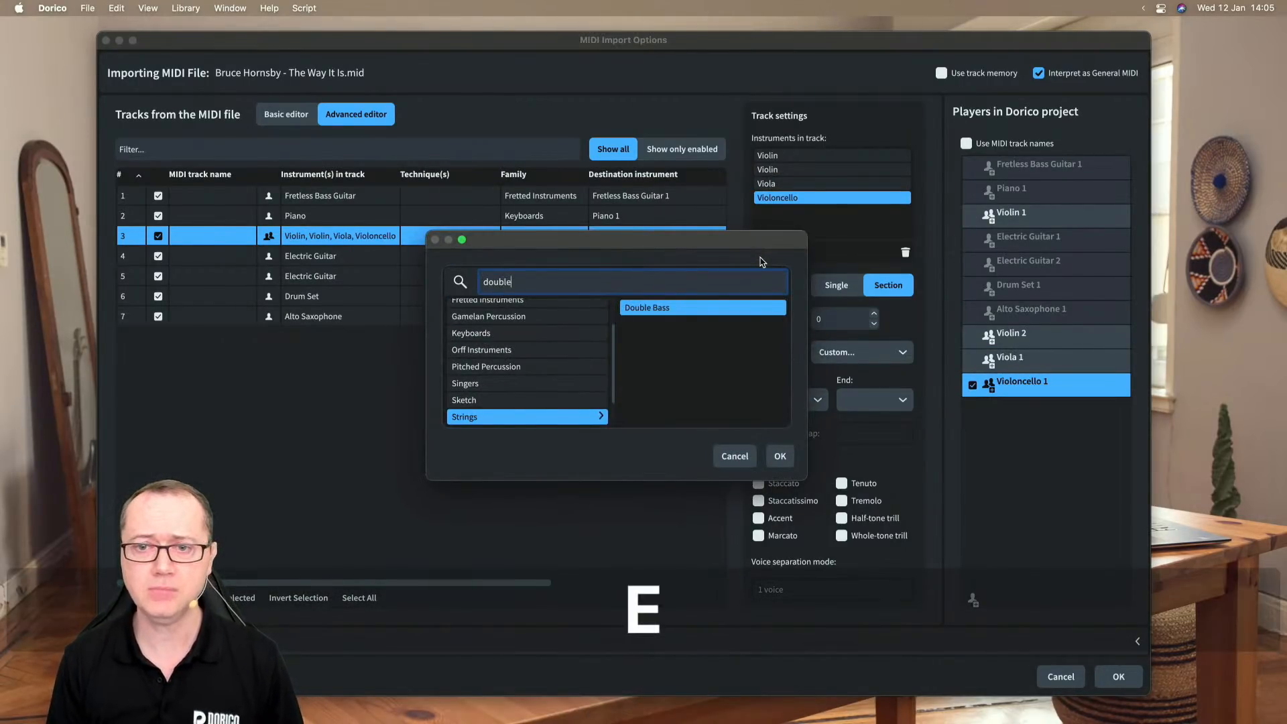
click(780, 455)
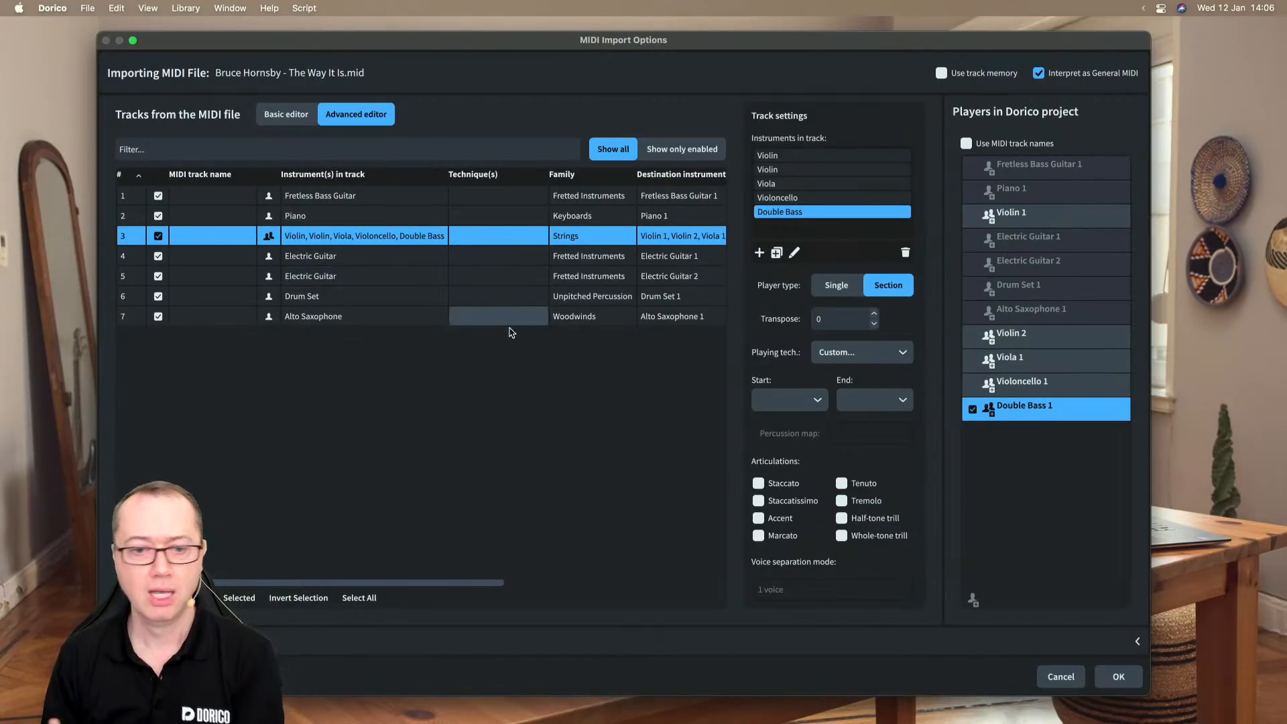
- Review the import options, including the MIDI quantize options, and import the MIDI file
click(567, 656)
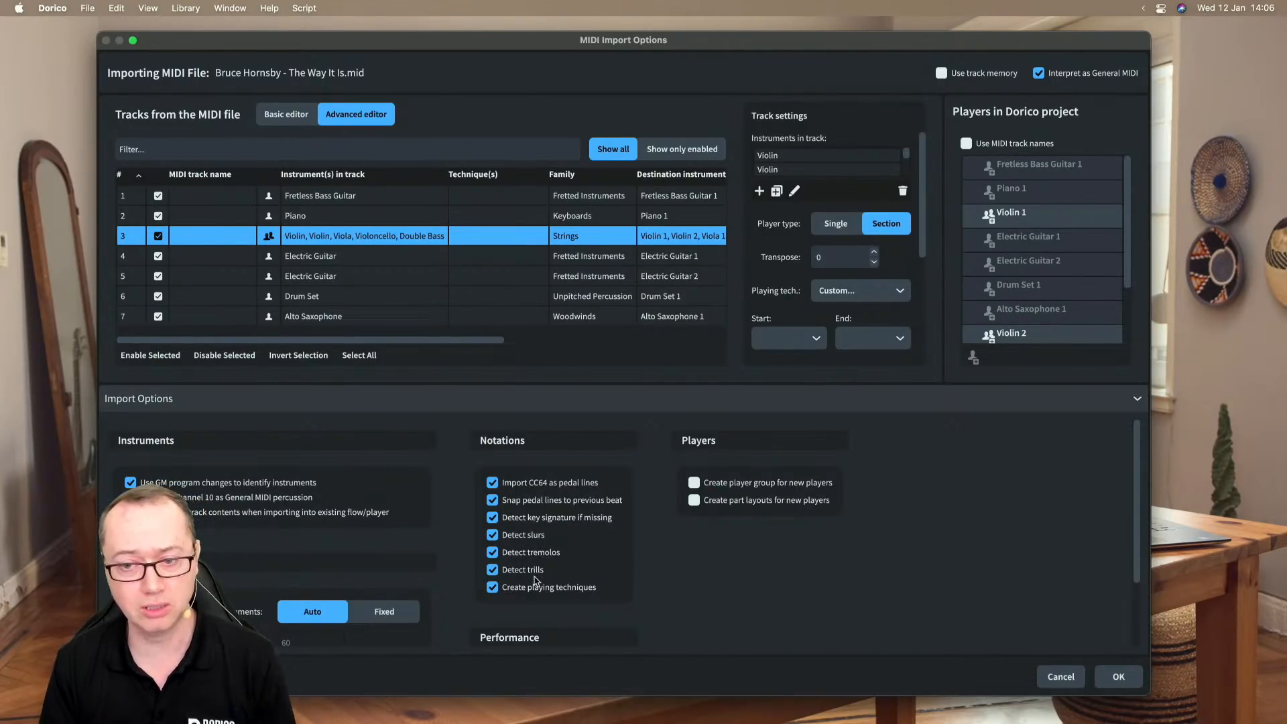
scroll(690, 587, down, 3)
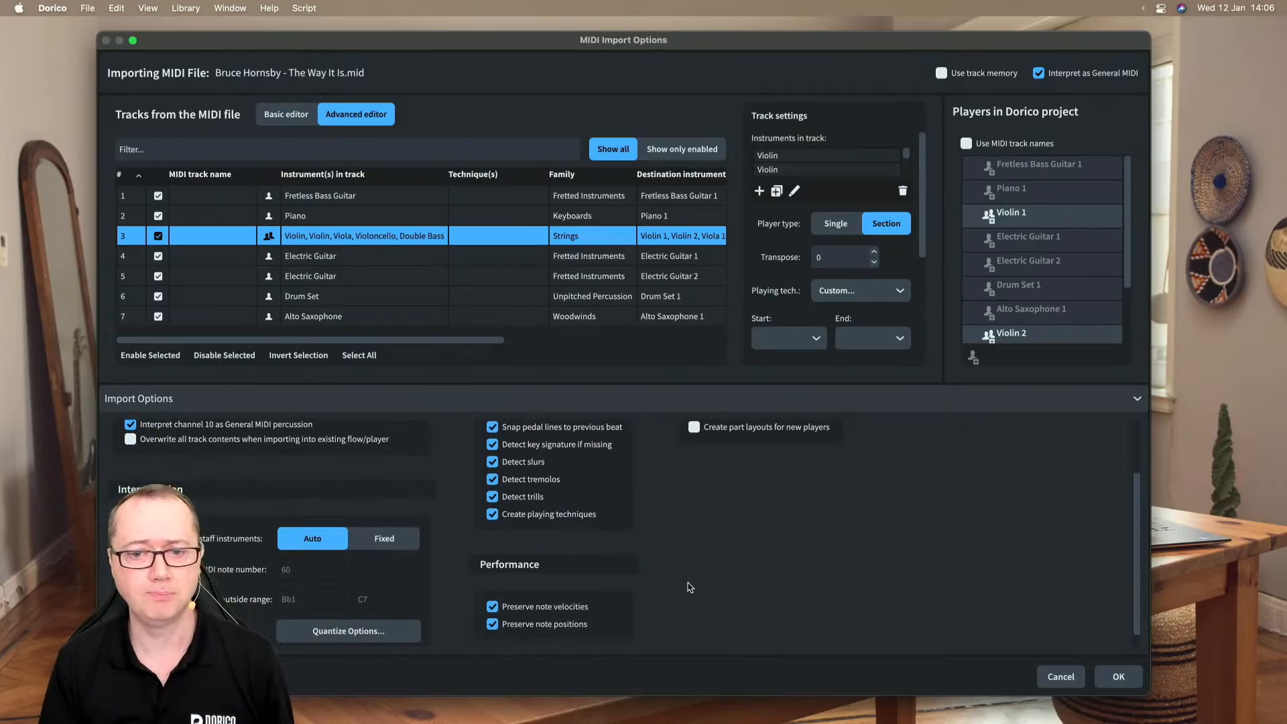
scroll(690, 587, down, 1)
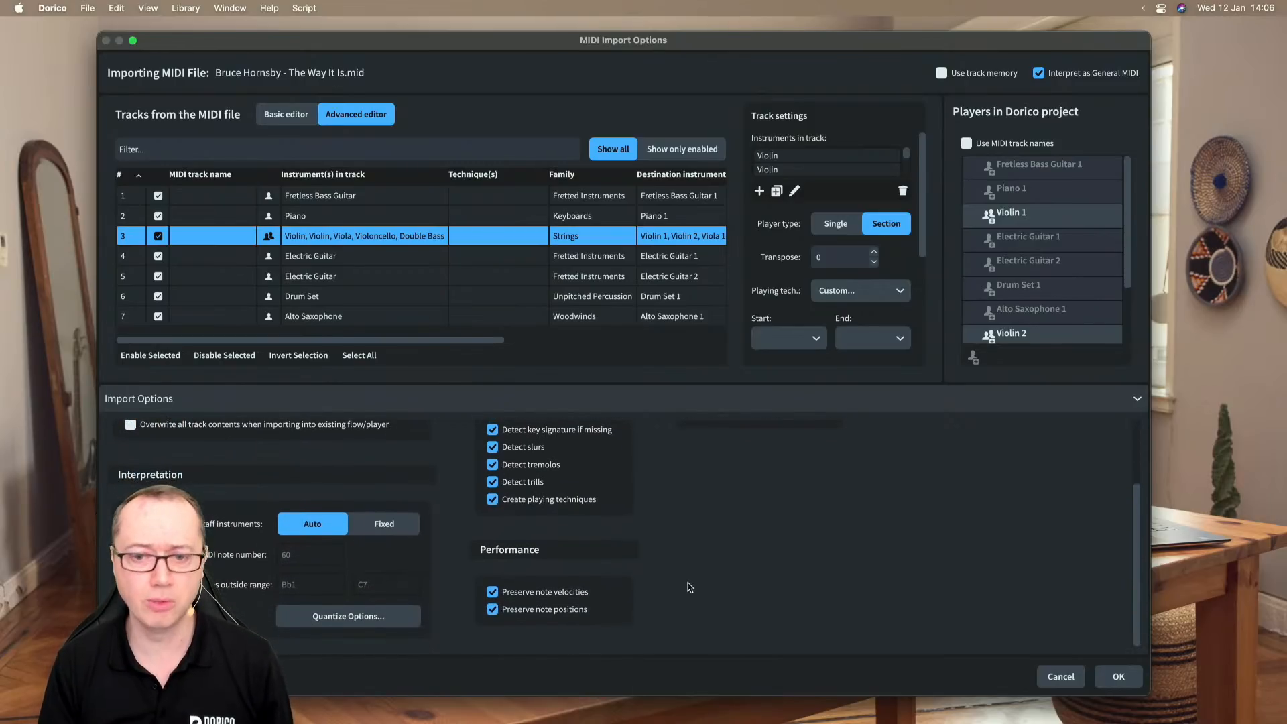
click(382, 616)
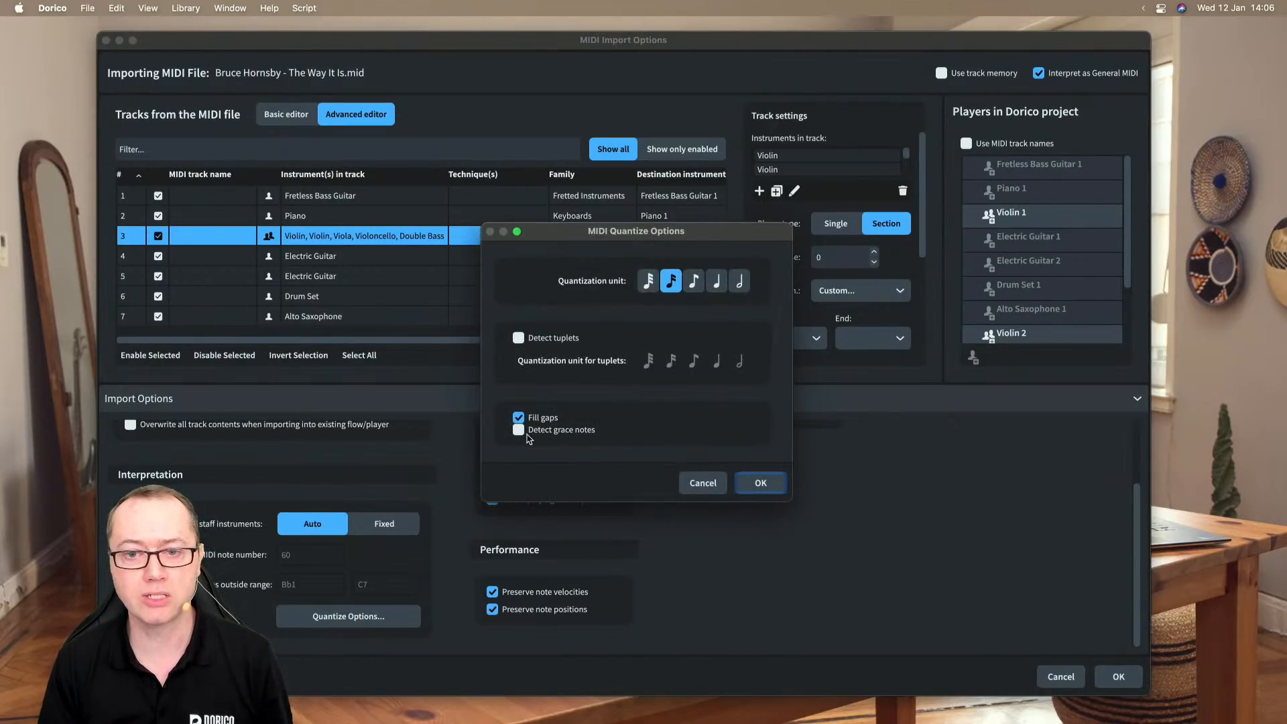
click(719, 492)
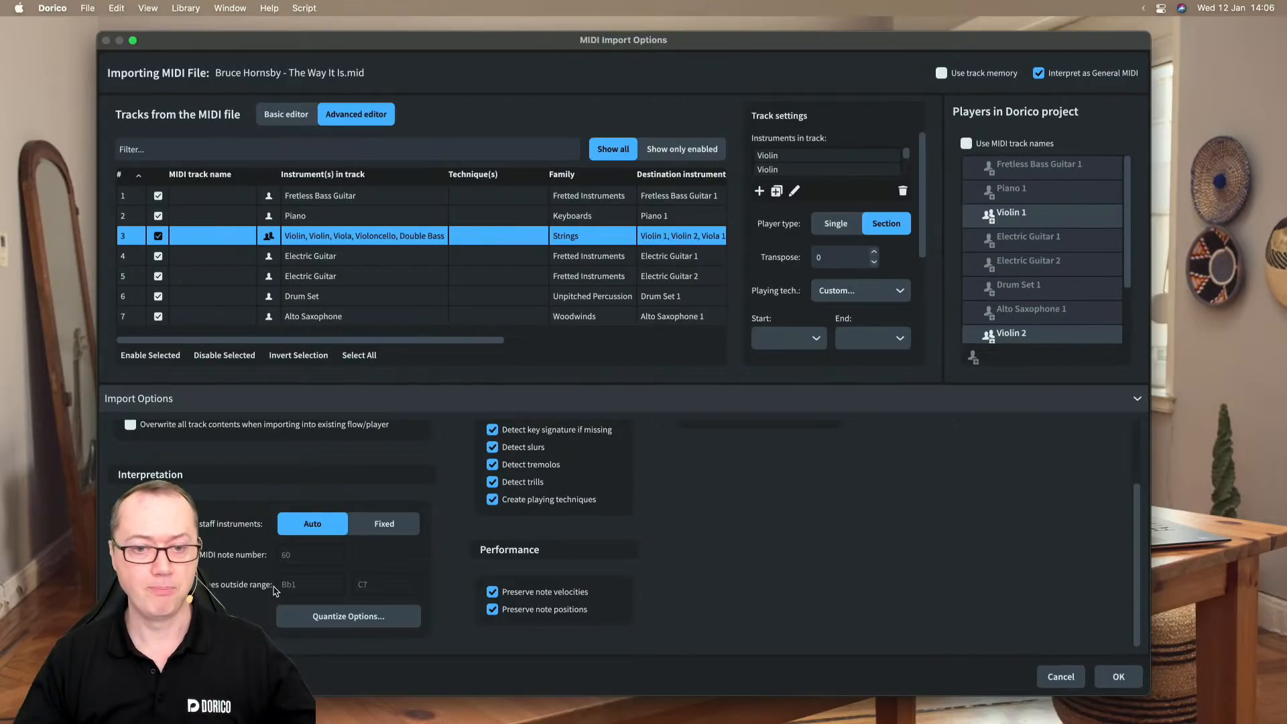
scroll(792, 567, up, 3)
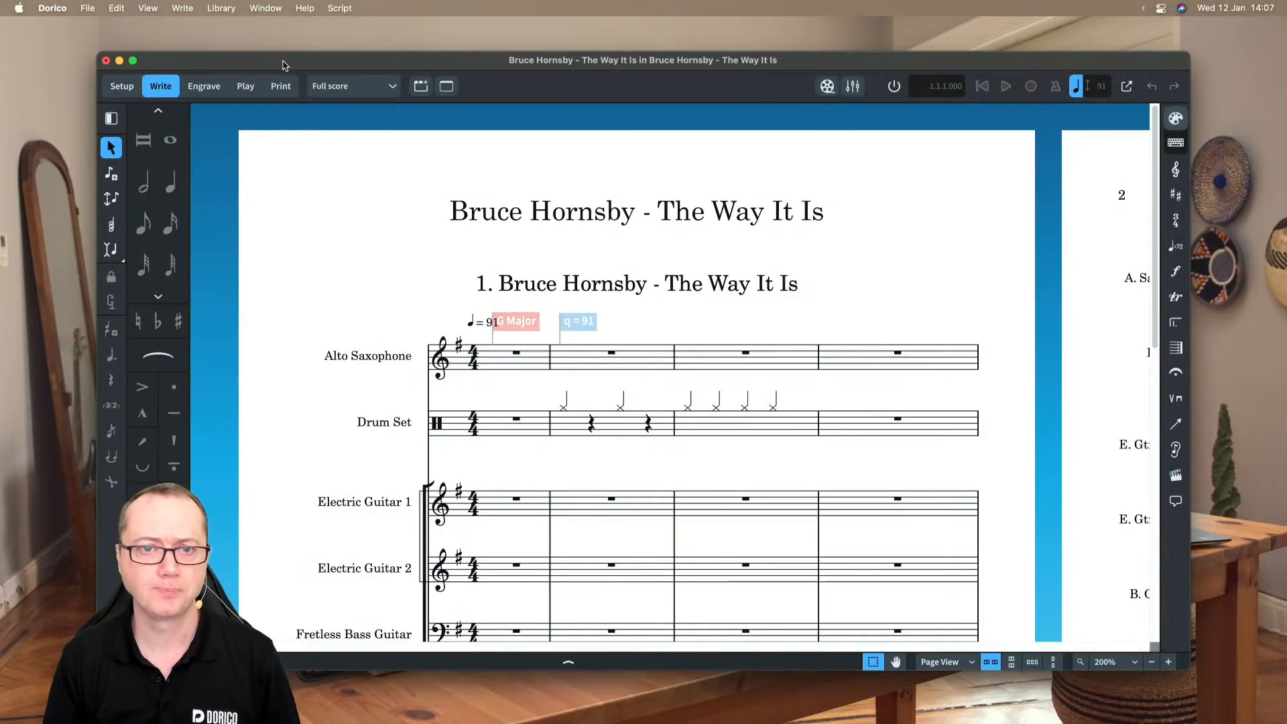
- Maximise the score window and examine the imported piano and string parts on the first two pages
double_click(284, 60)
scroll(243, 348, down, 3)
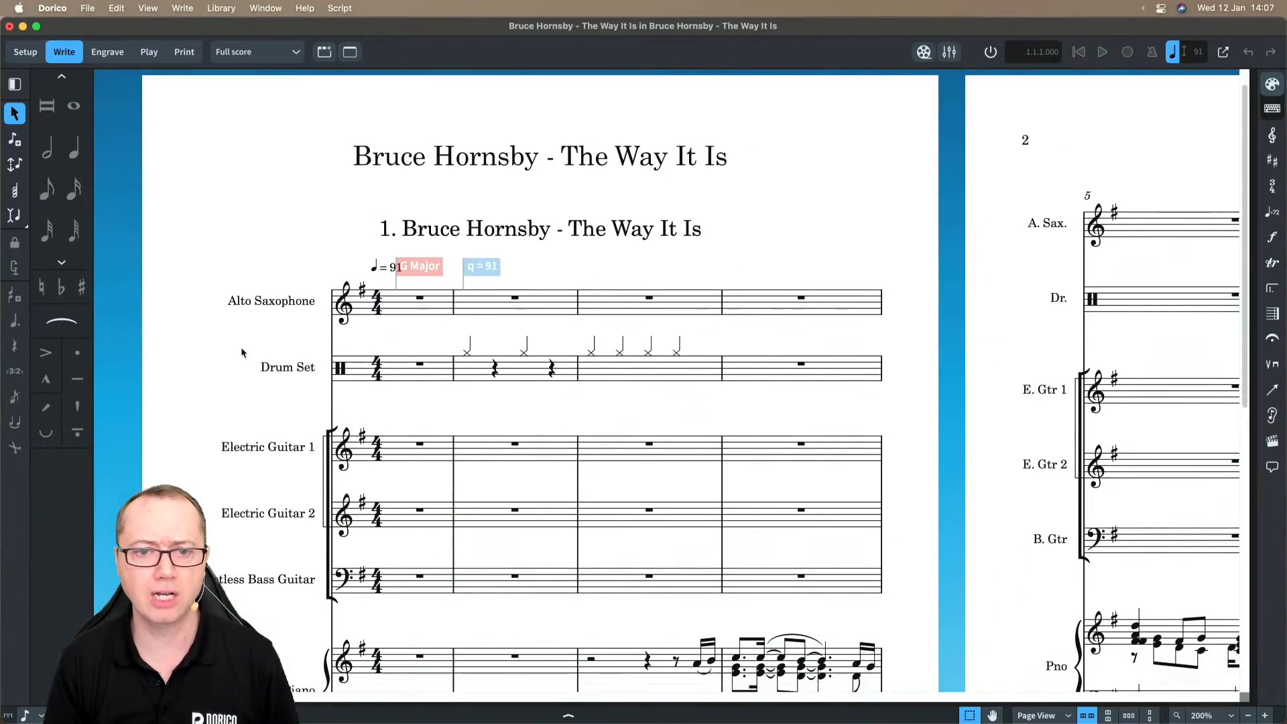
scroll(250, 561, down, 2)
scroll(251, 561, down, 3)
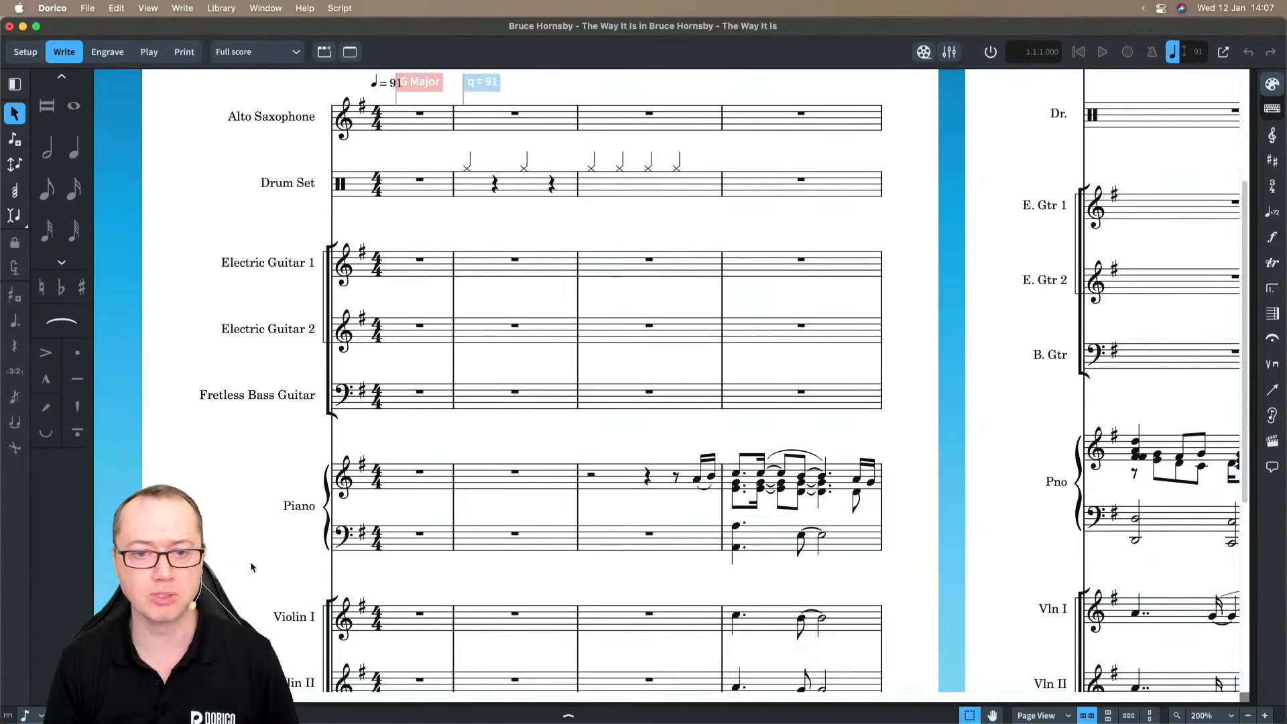
scroll(250, 561, down, 1)
scroll(251, 562, down, 3)
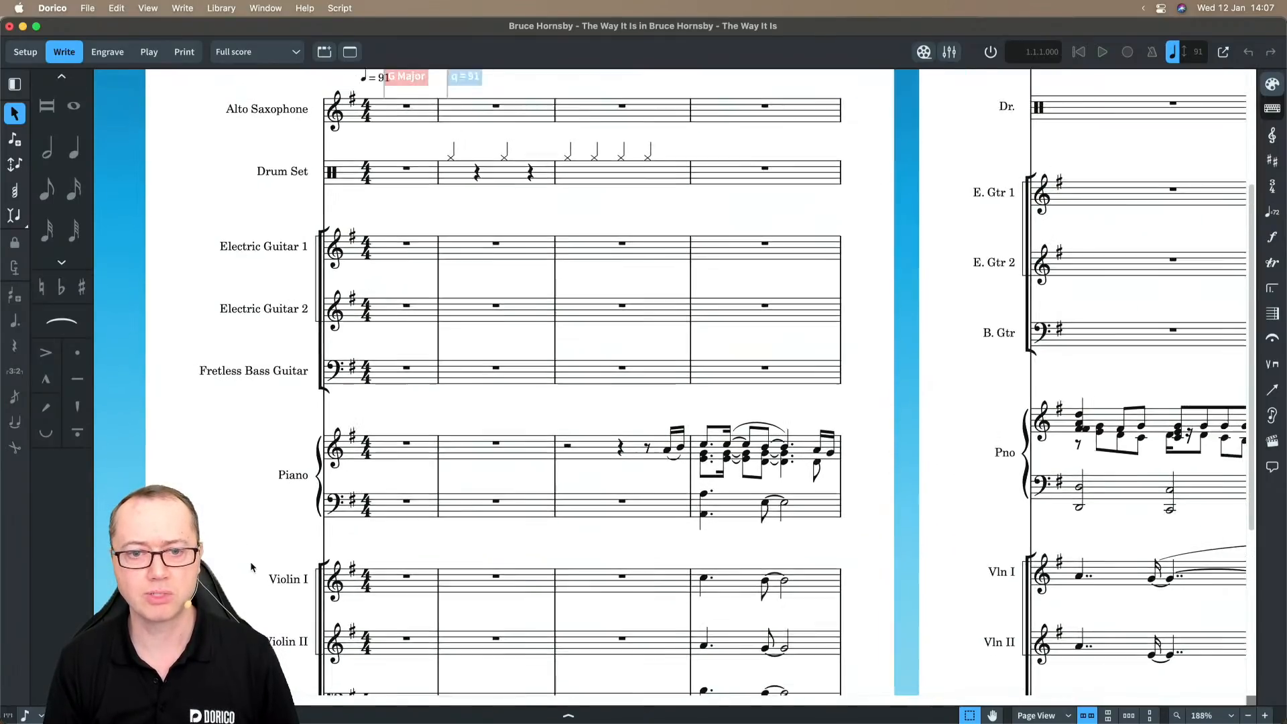
scroll(251, 563, down, 2)
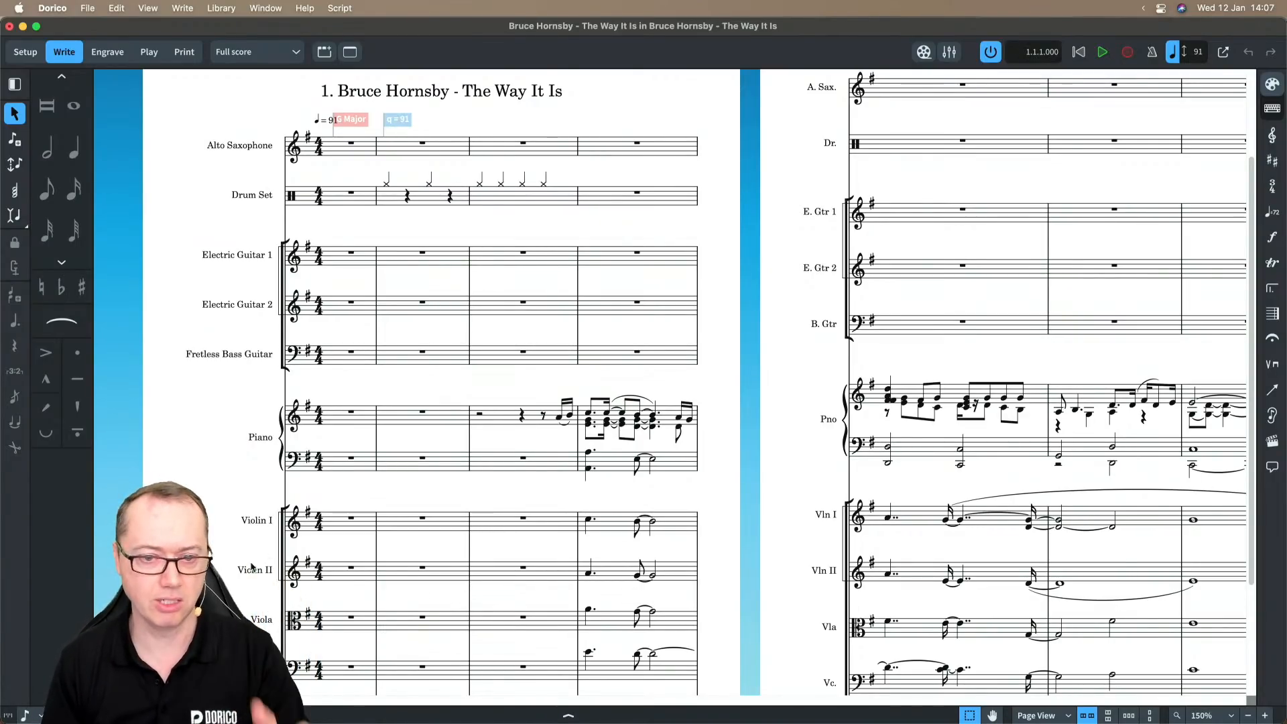
scroll(464, 558, down, 1)
scroll(463, 557, down, 1)
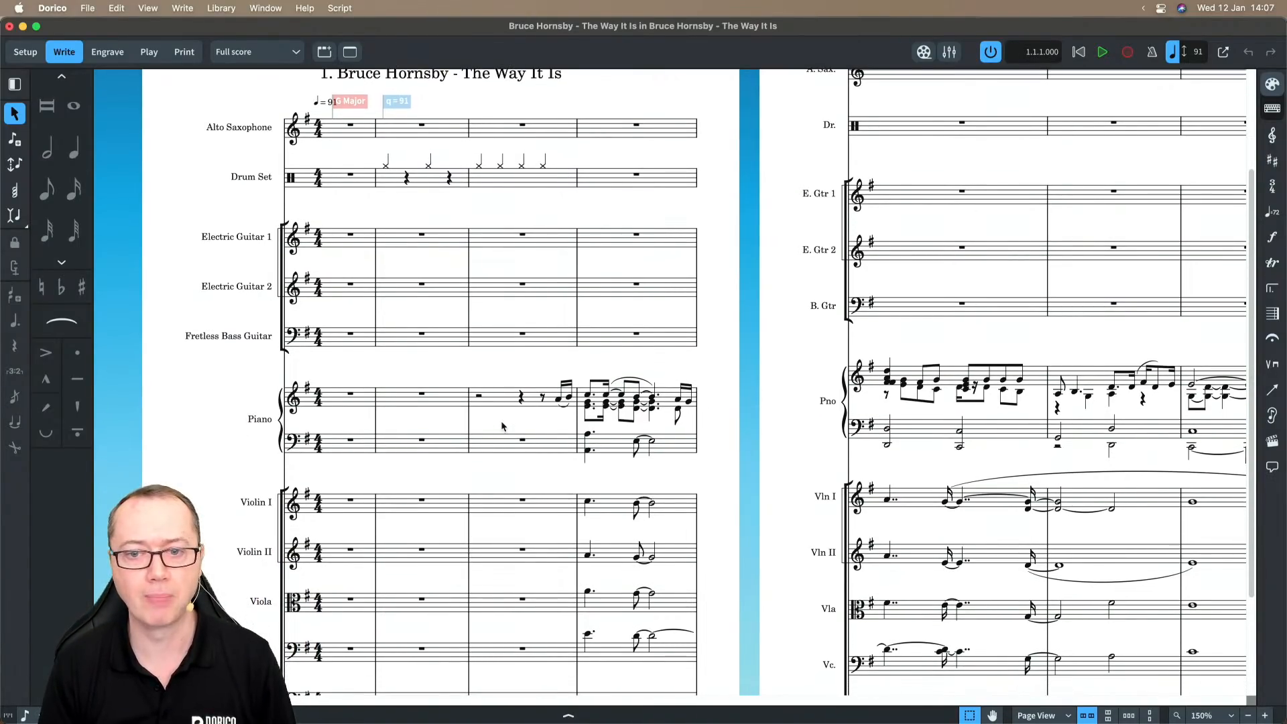
scroll(938, 425, right, 2)
scroll(952, 423, right, 5)
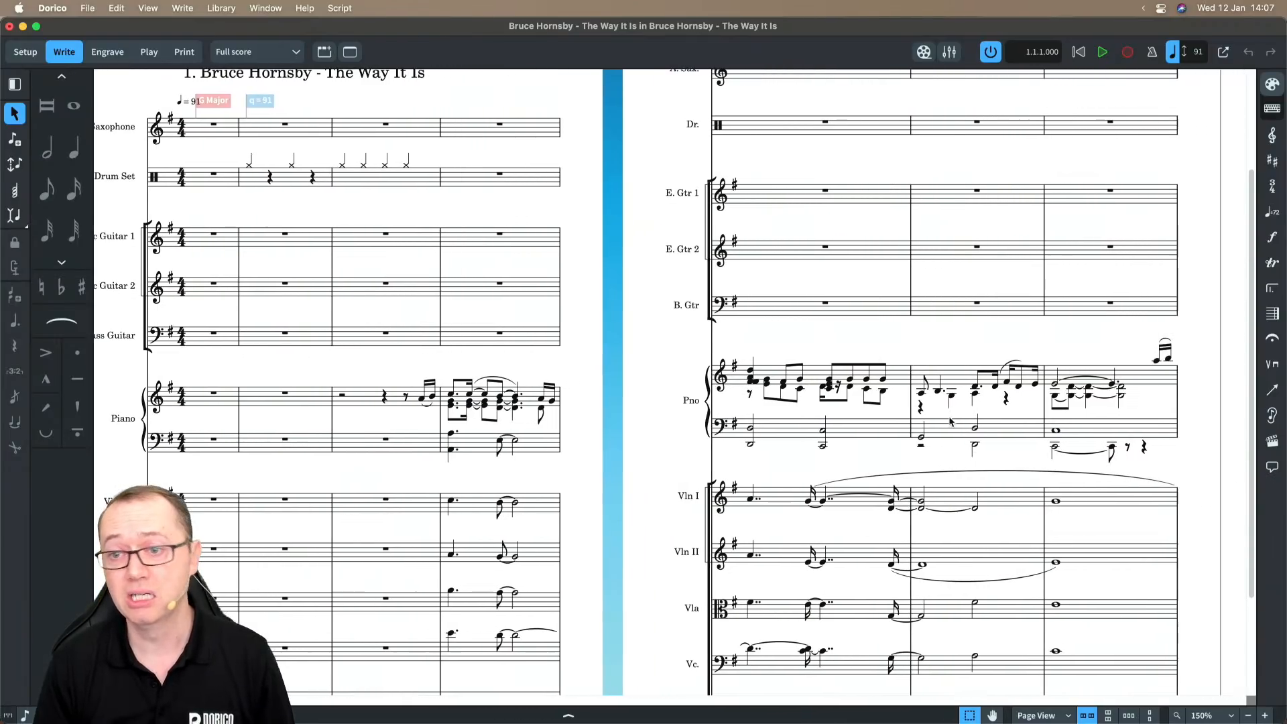
scroll(910, 414, left, 1)
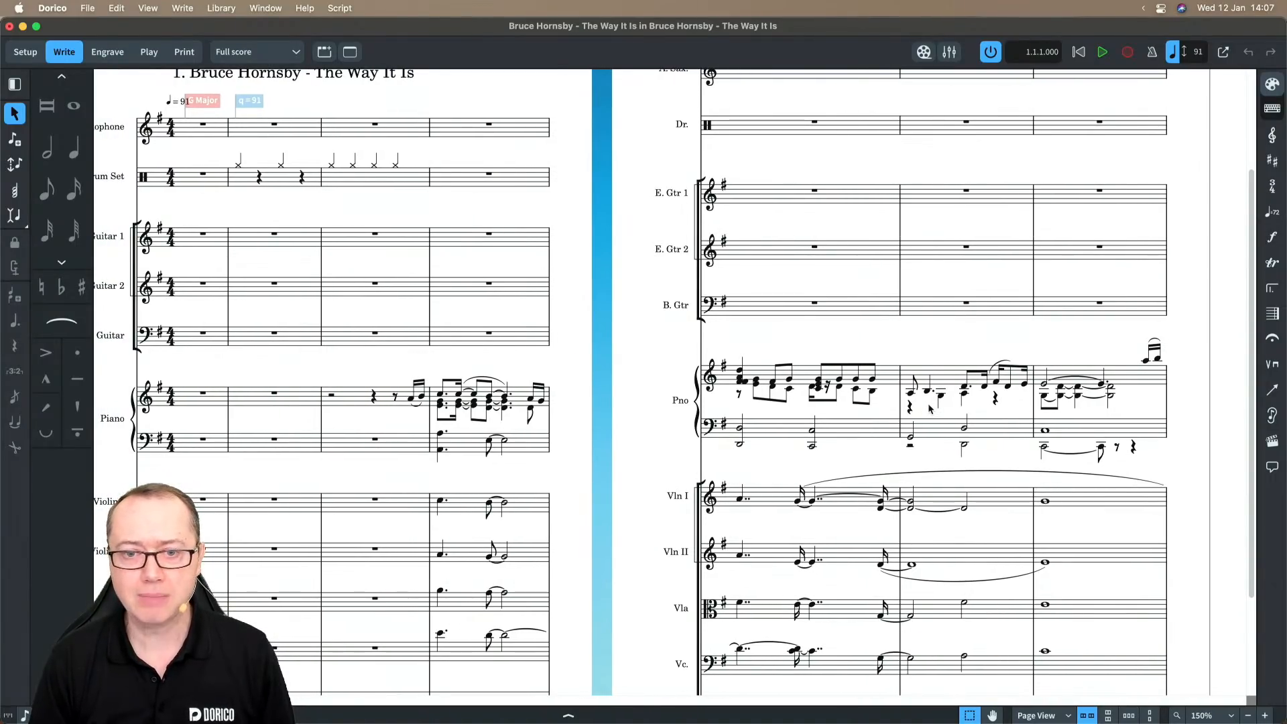
- Shorten the dotted quarter-note B in bar 6 of the piano's treble staff to an eighth note
scroll(930, 408, up, 5)
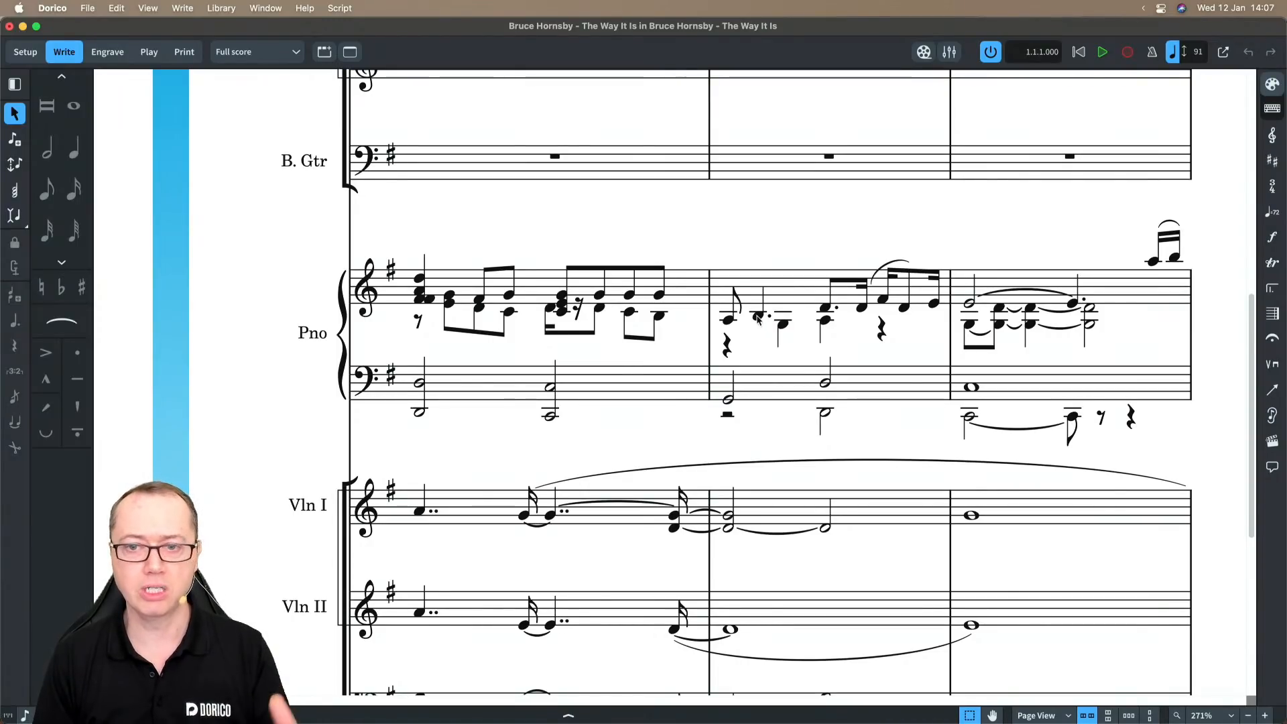
click(757, 316)
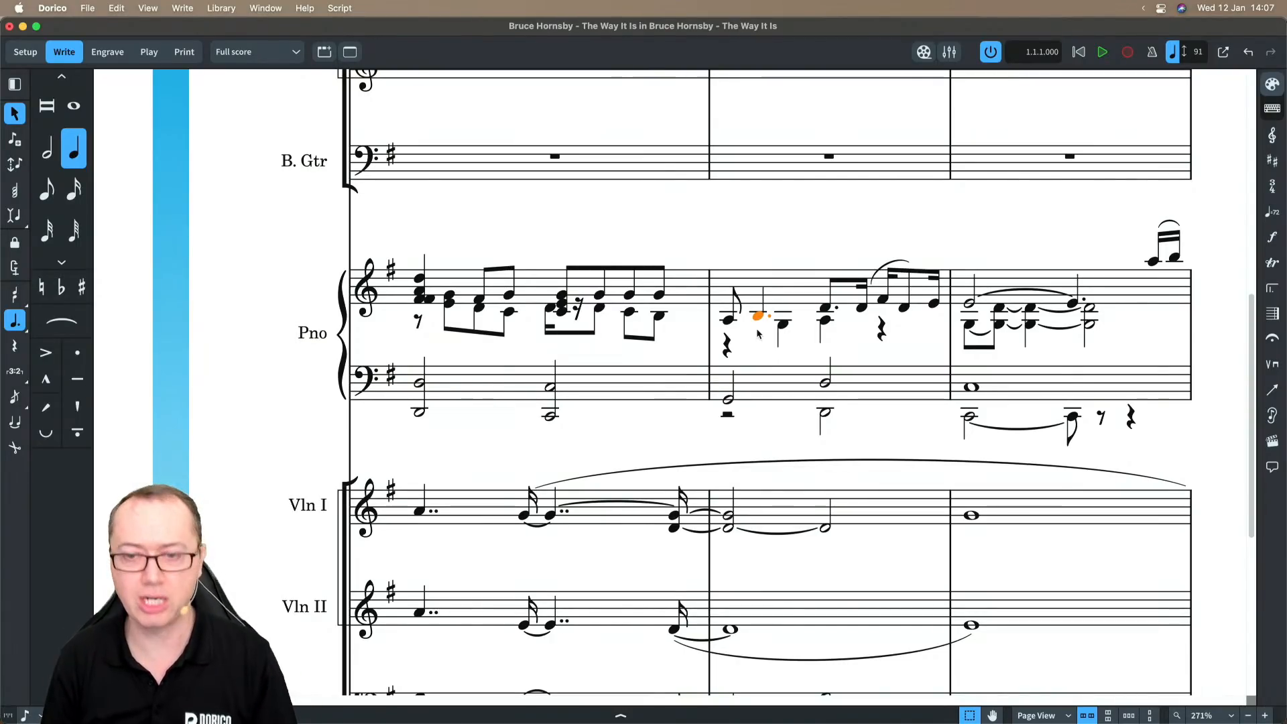
key(5)
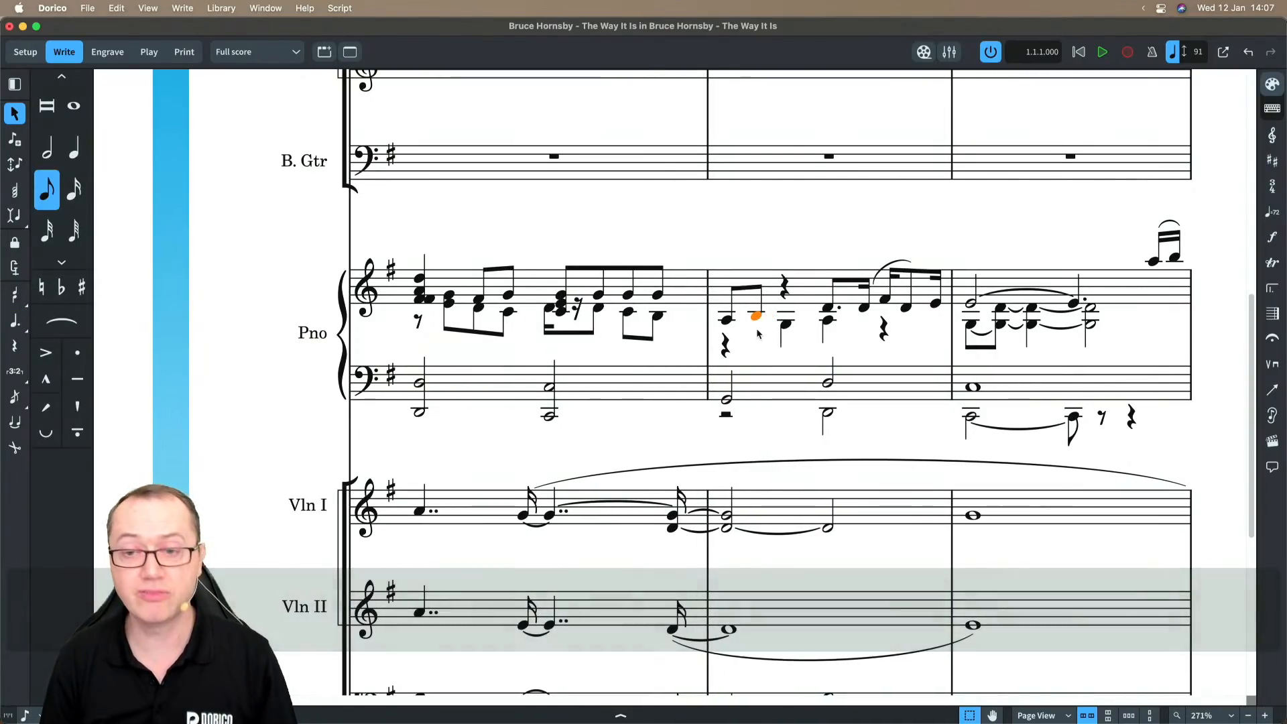
- Switch the piano's eighth-note B in bar 6 to the lower voice and back, and move the following quarter-note G into the upper voice
key(v)
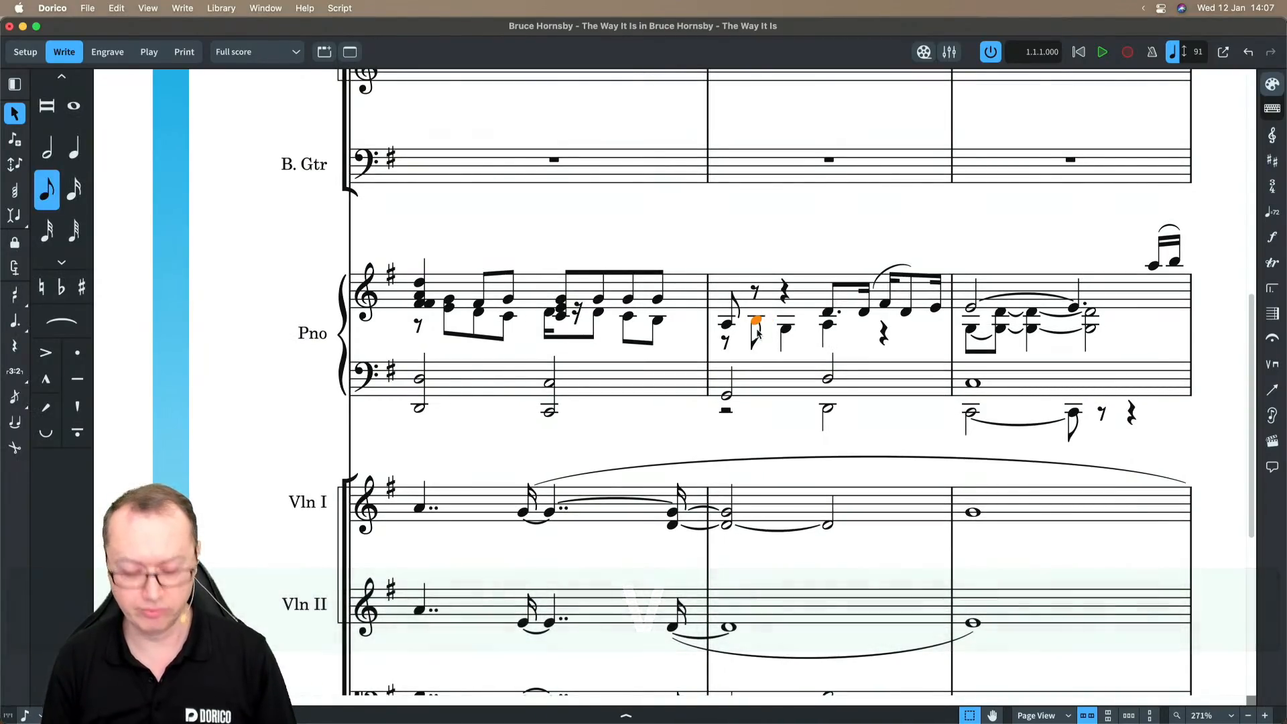
key(v)
click(787, 325)
key(v)
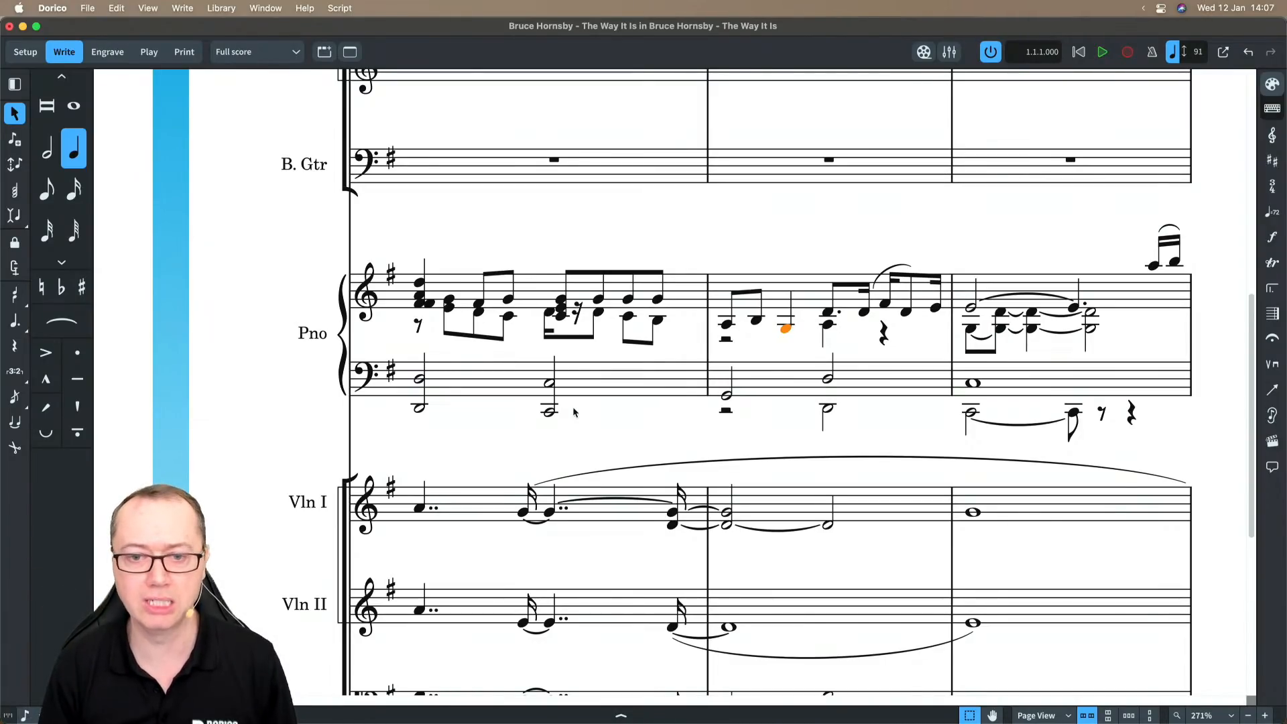
- Requantize bars 4 to 6 of all staves from Violin I to cello with an eighth-note quantization unit
scroll(573, 409, down, 3)
scroll(563, 410, down, 2)
scroll(531, 407, down, 5)
scroll(463, 402, left, 1)
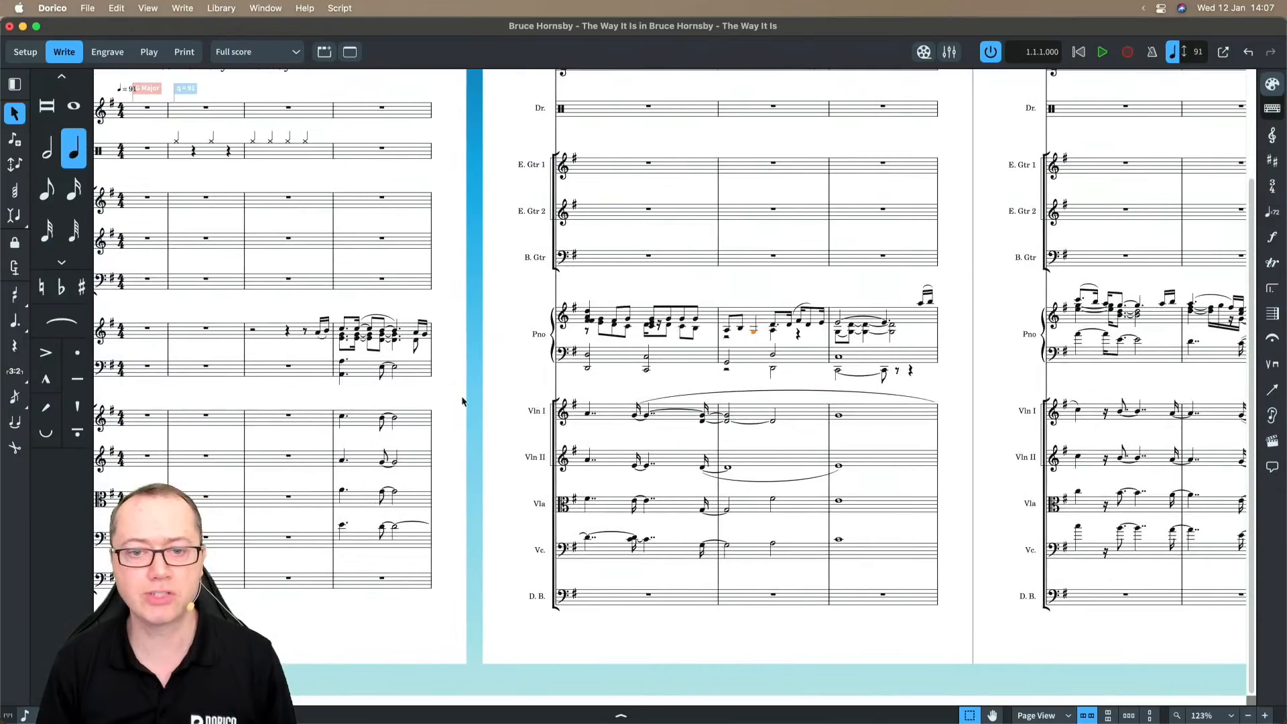
click(362, 420)
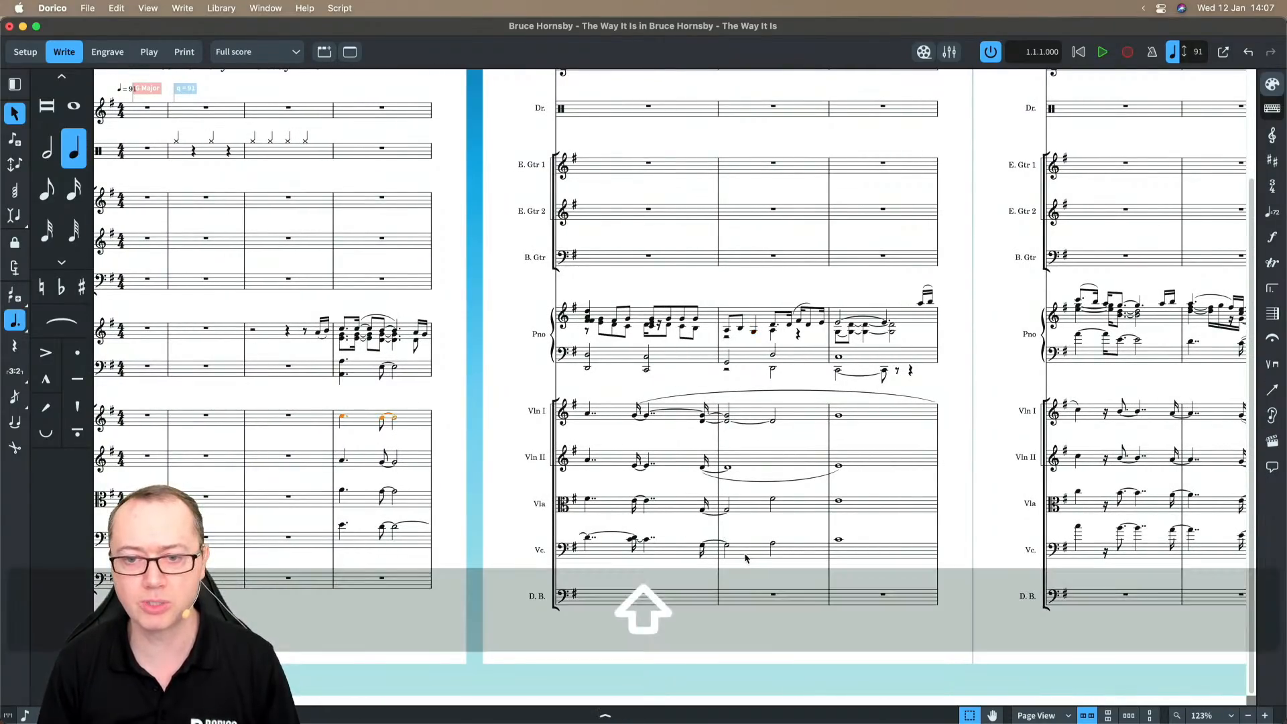
shift+click(746, 558)
key(ctrl+alt+super+q)
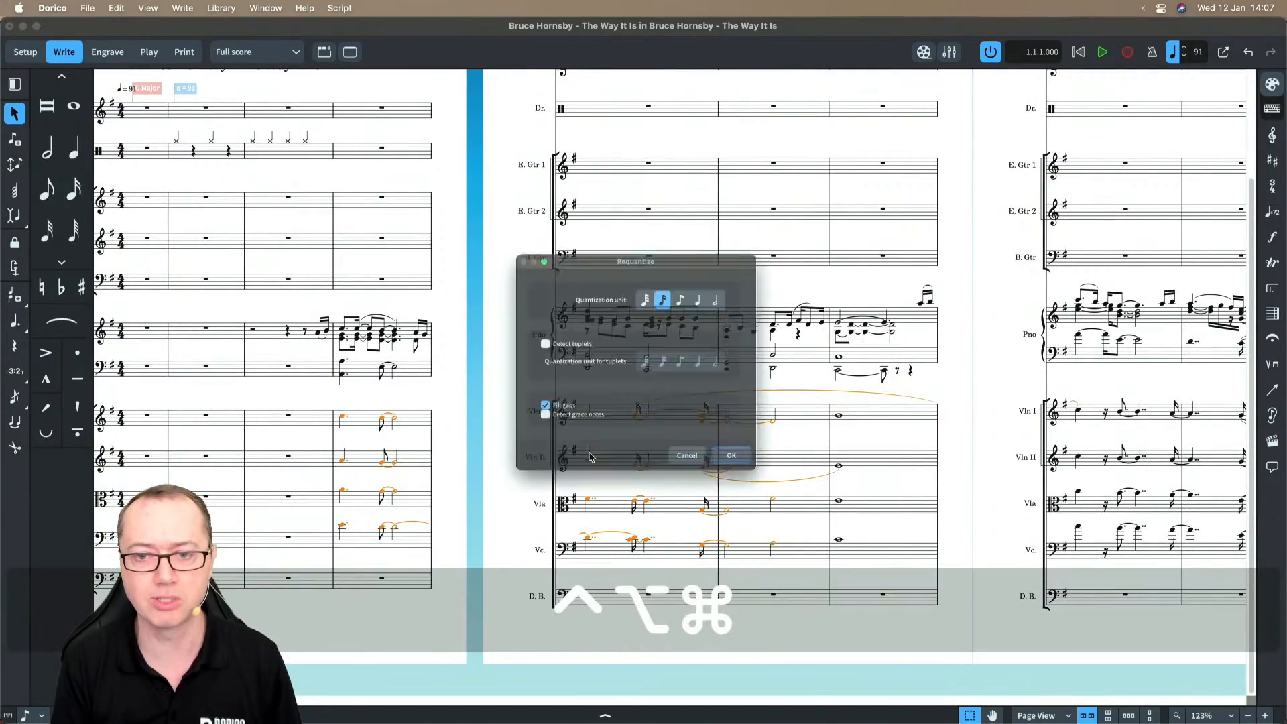
click(694, 282)
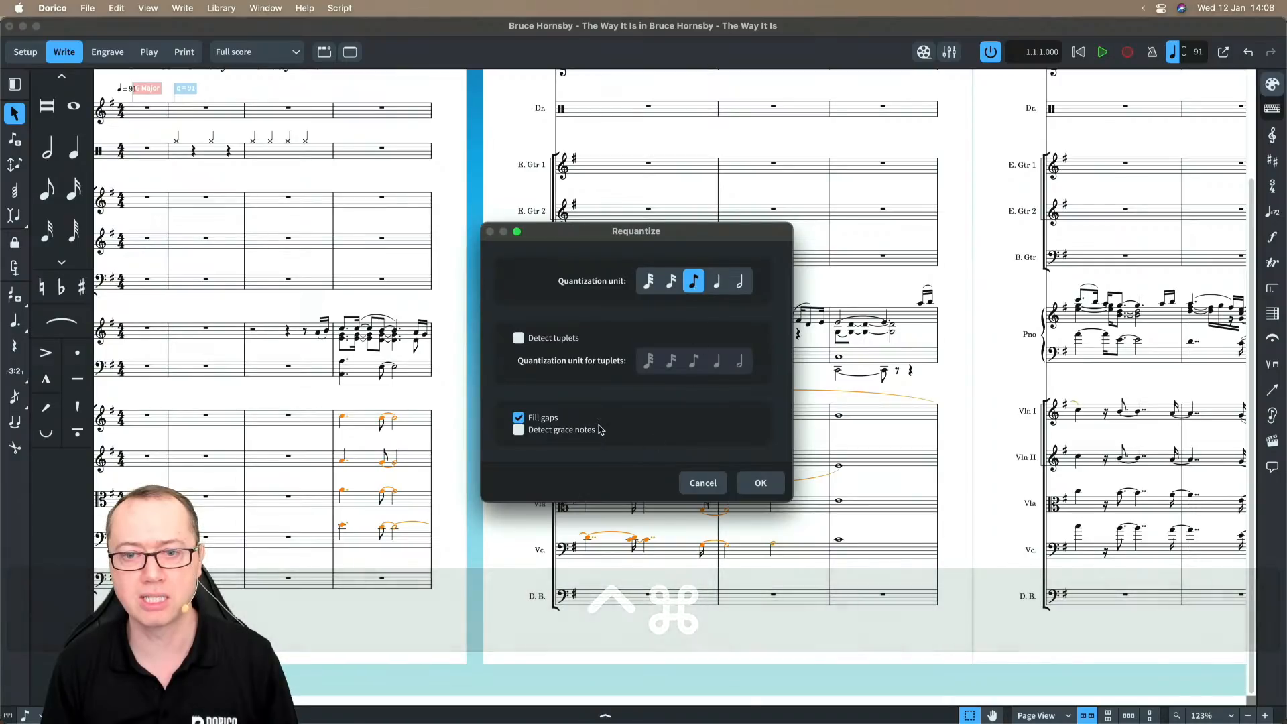
click(761, 483)
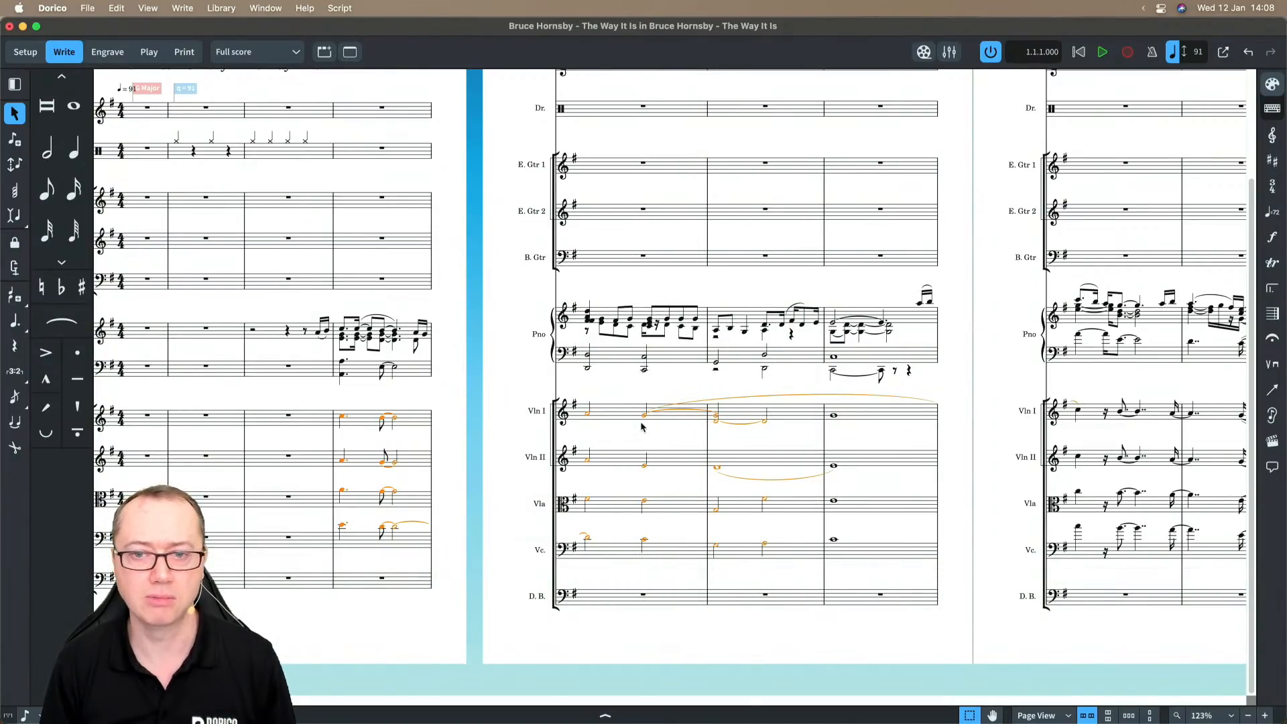
- Requantize bar 5 of the piano's treble staff with an eighth-note unit and grace note detection enabled
scroll(641, 420, up, 2)
click(525, 275)
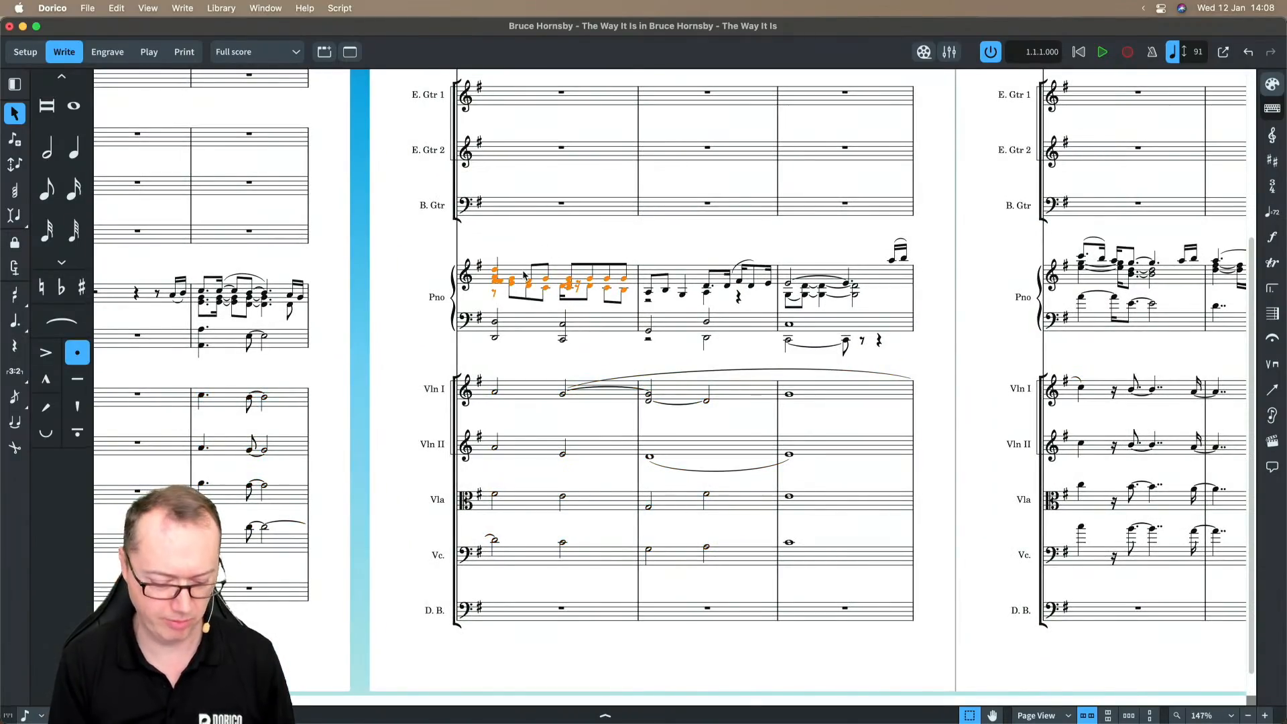
key(ctrl+alt+super+q)
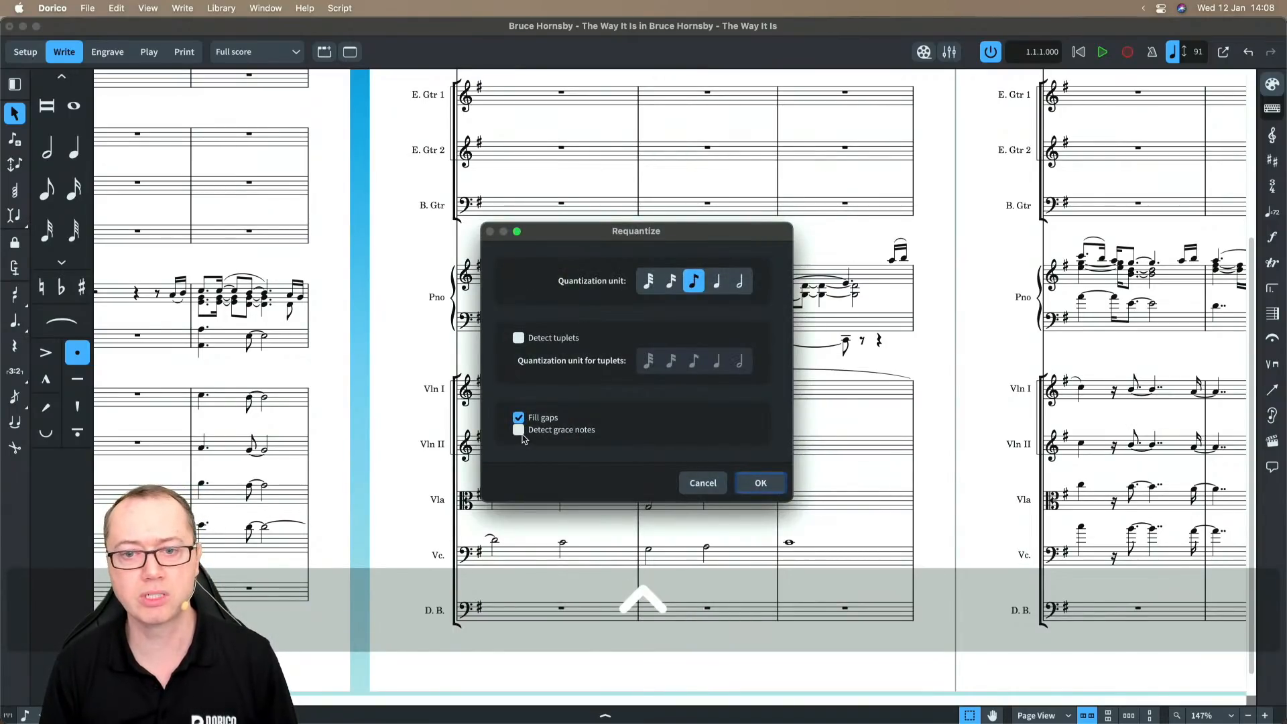
click(520, 432)
click(775, 489)
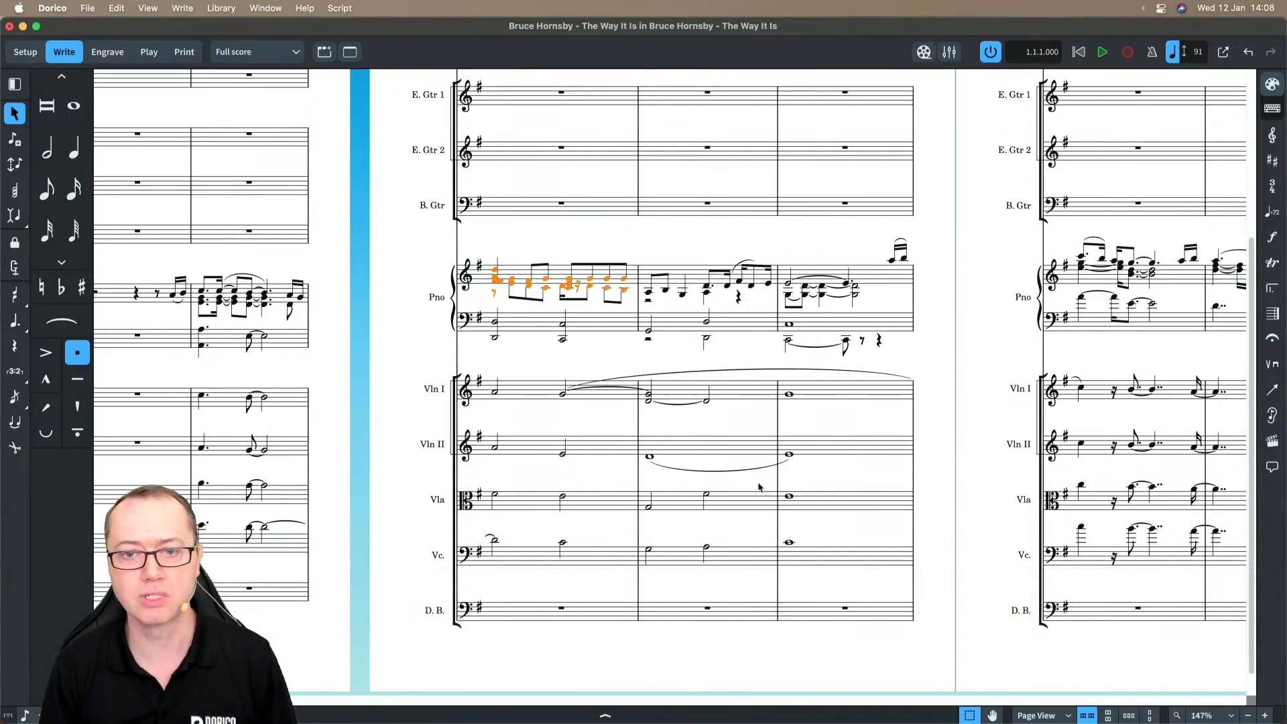
- Select bar 6 of the piano's treble staff and show its notes in an enlarged Key Editor below the score
scroll(488, 281, up, 5)
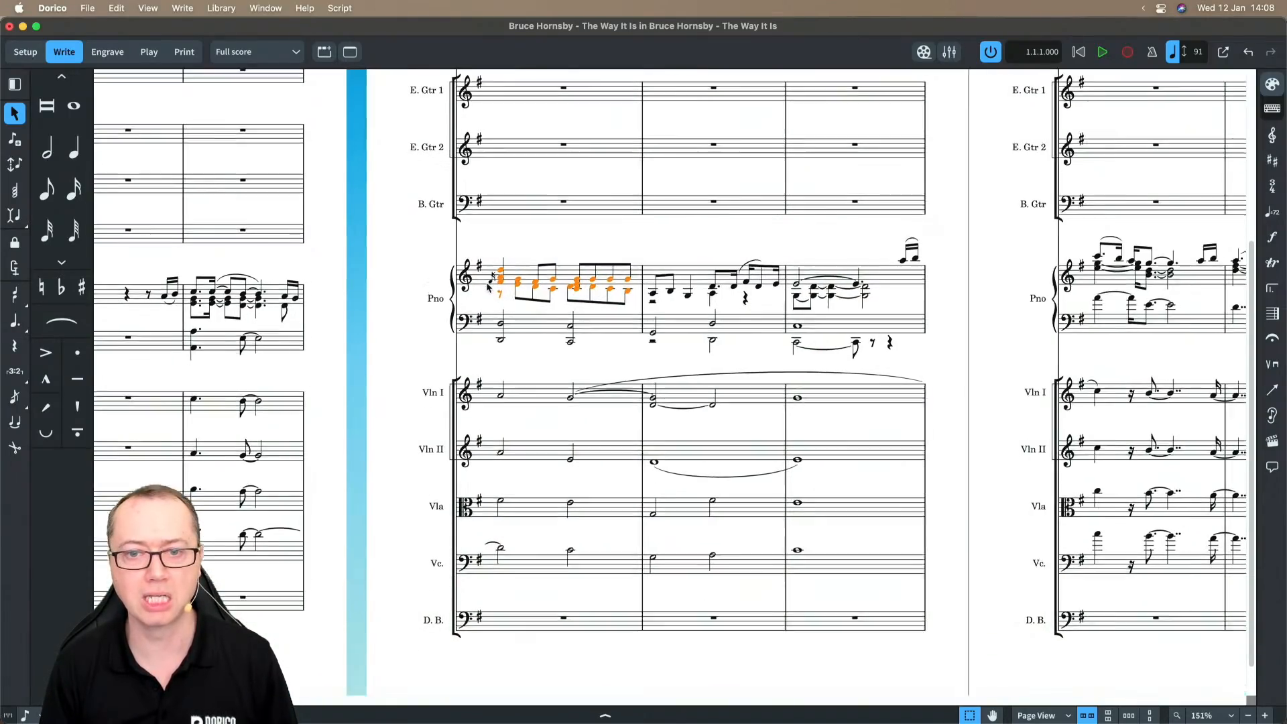
scroll(485, 319, down, 4)
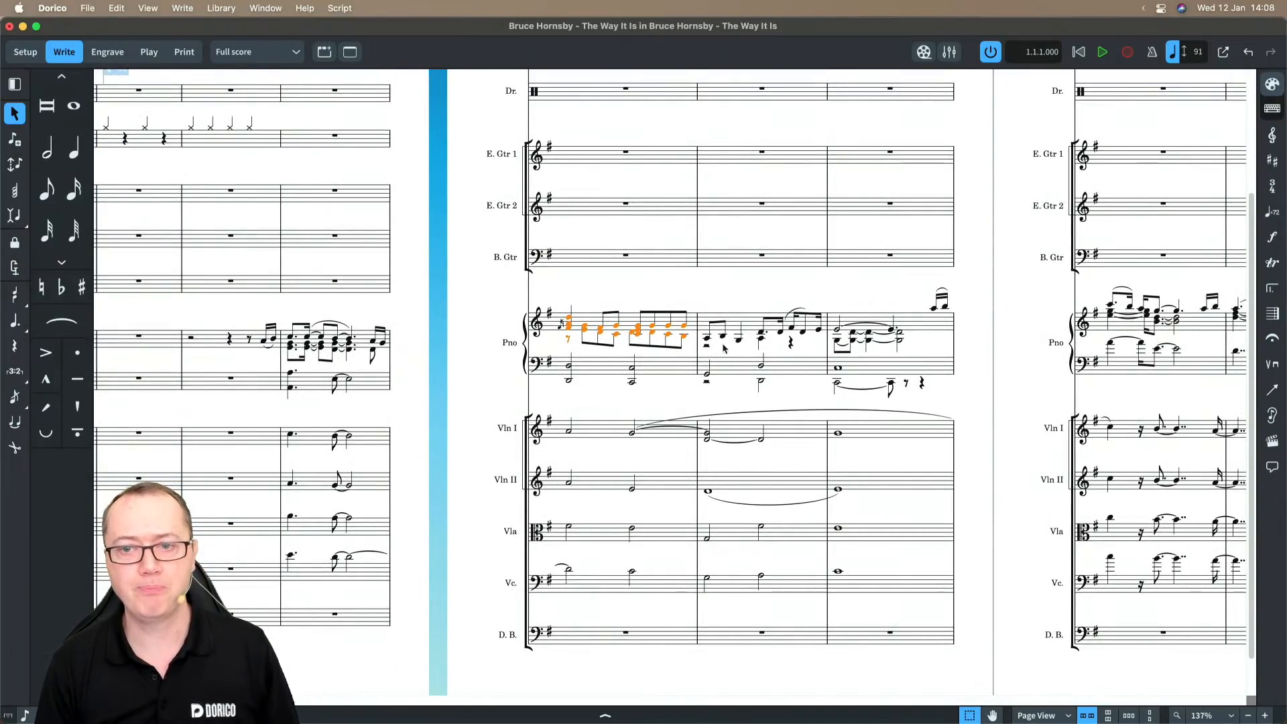
click(737, 325)
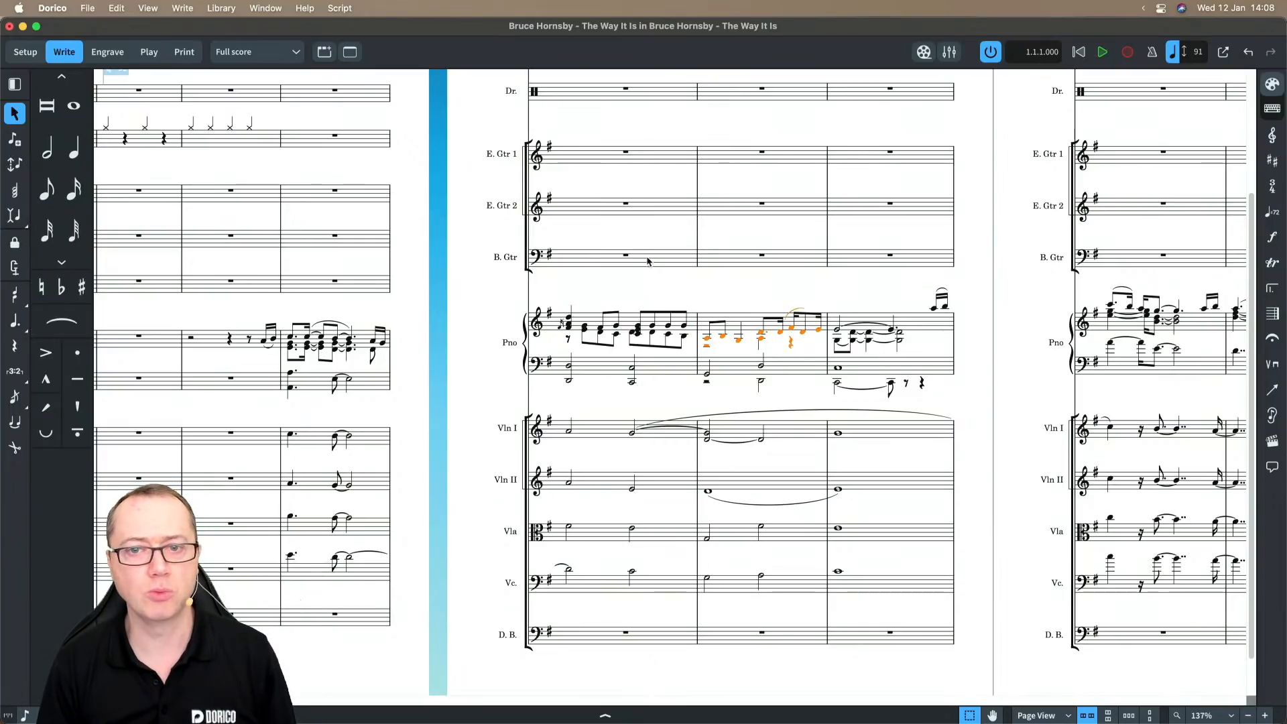
scroll(643, 254, up, 3)
scroll(642, 252, down, 1)
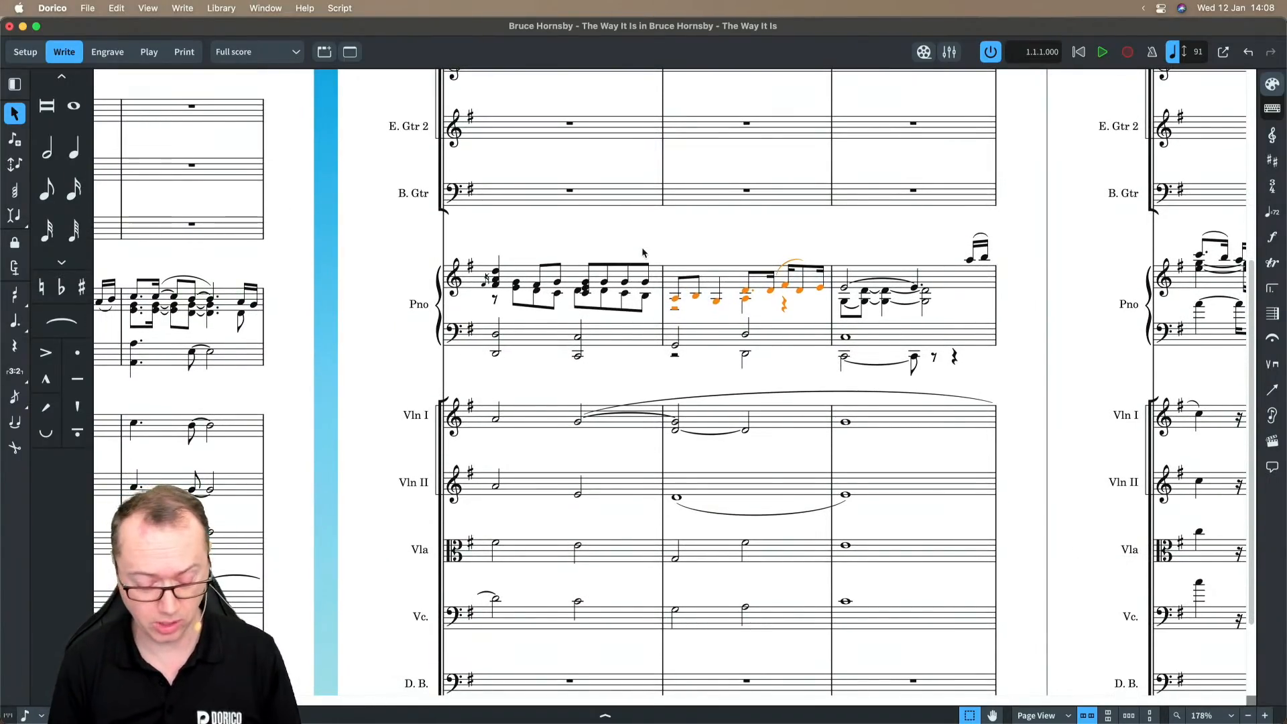
key(super+8)
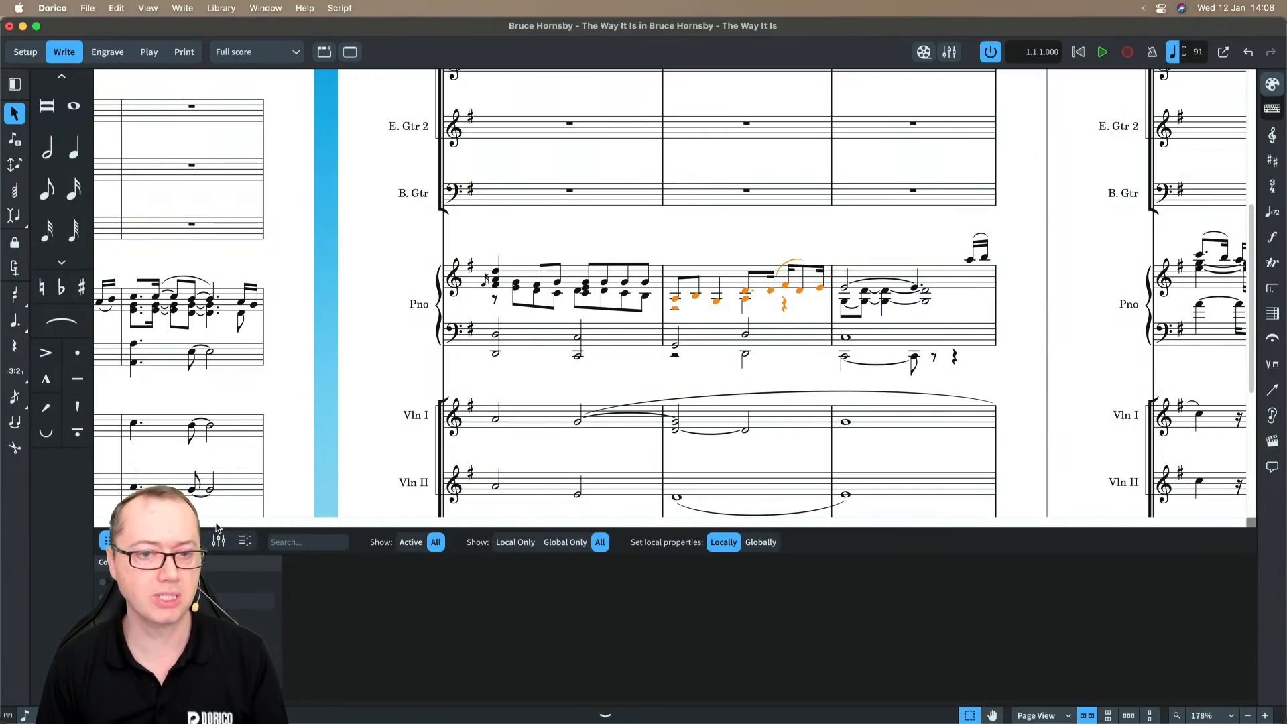
click(244, 542)
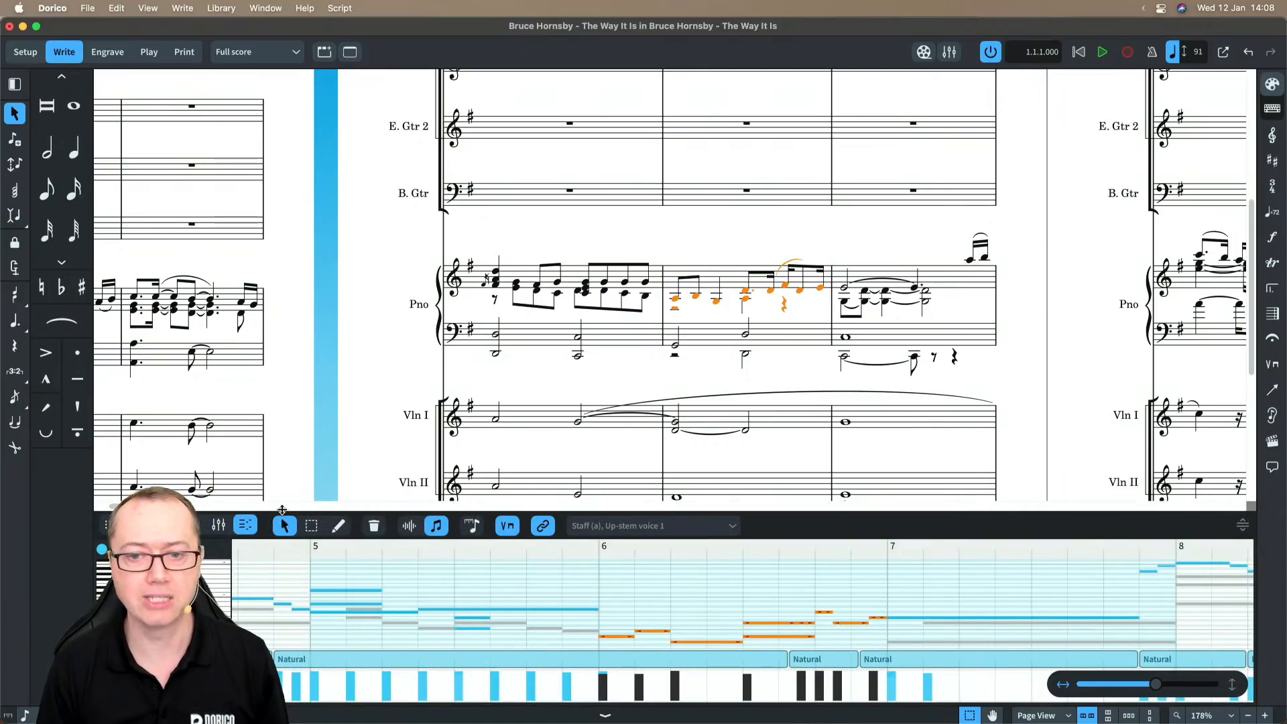
drag(282, 510, 282, 413)
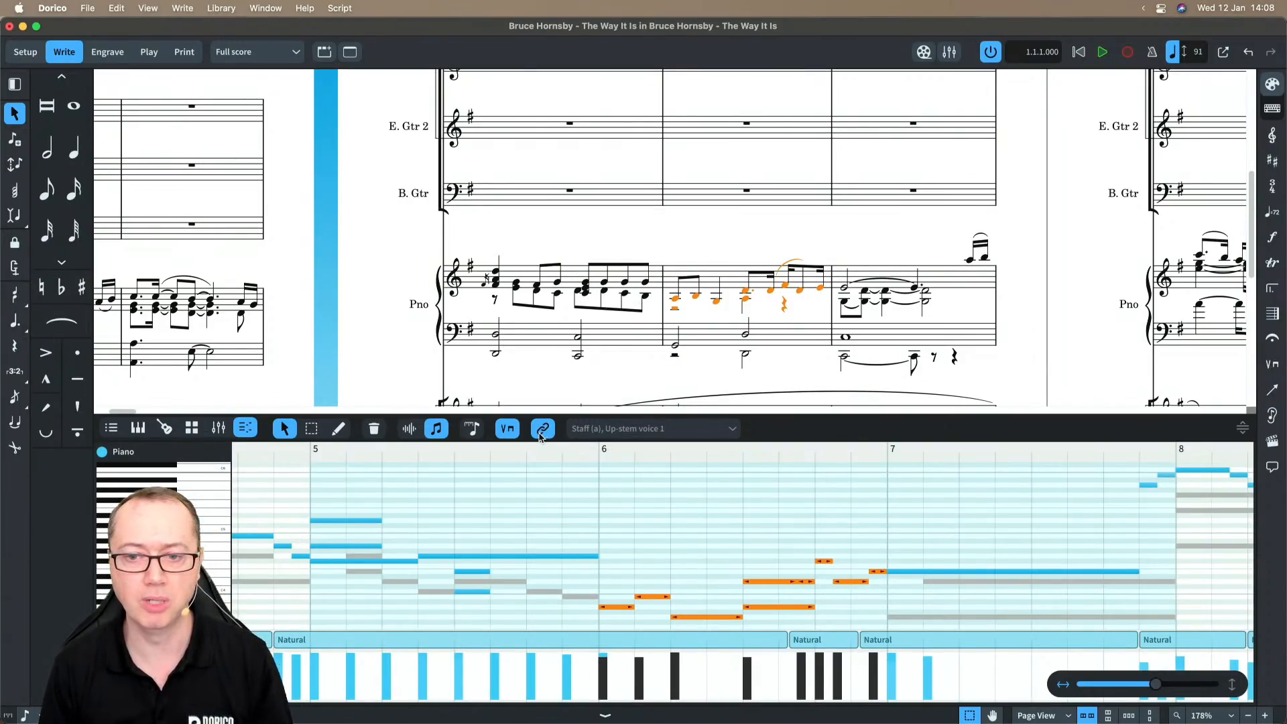
- Examine piano, Violin II, viola and Violin I passages in the Key Editor by selecting their bars in the score
click(601, 342)
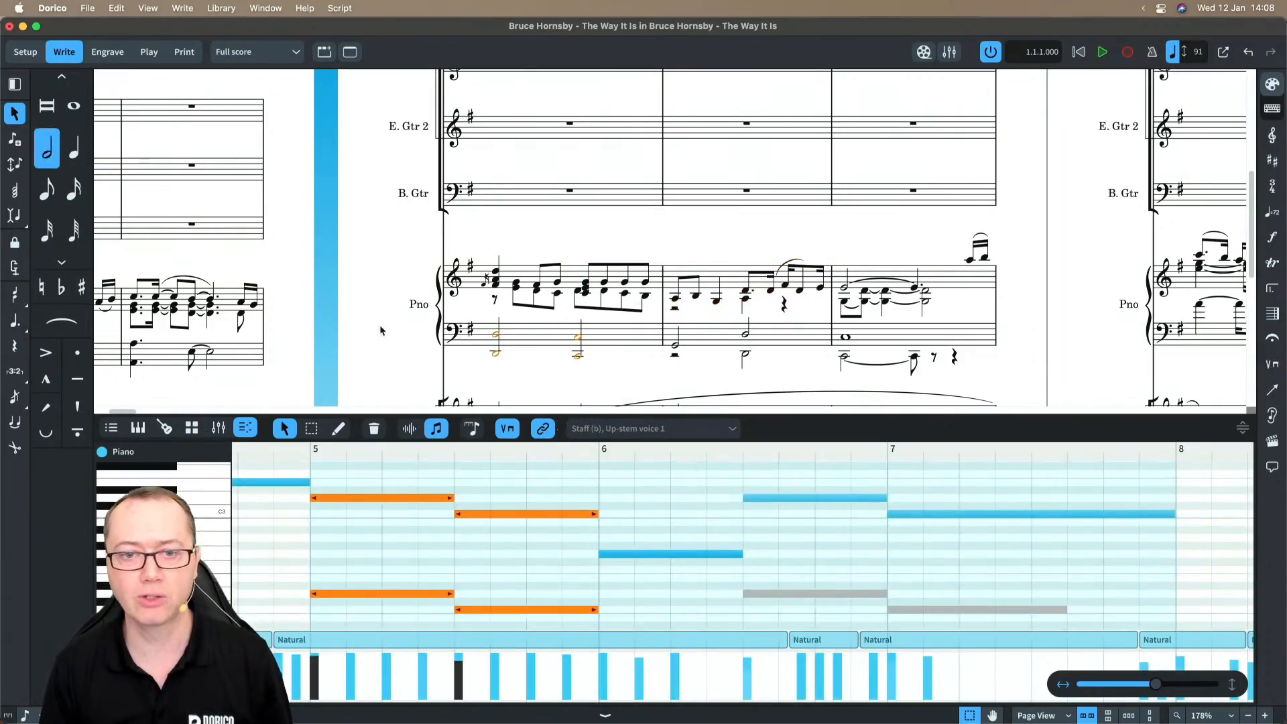
click(228, 301)
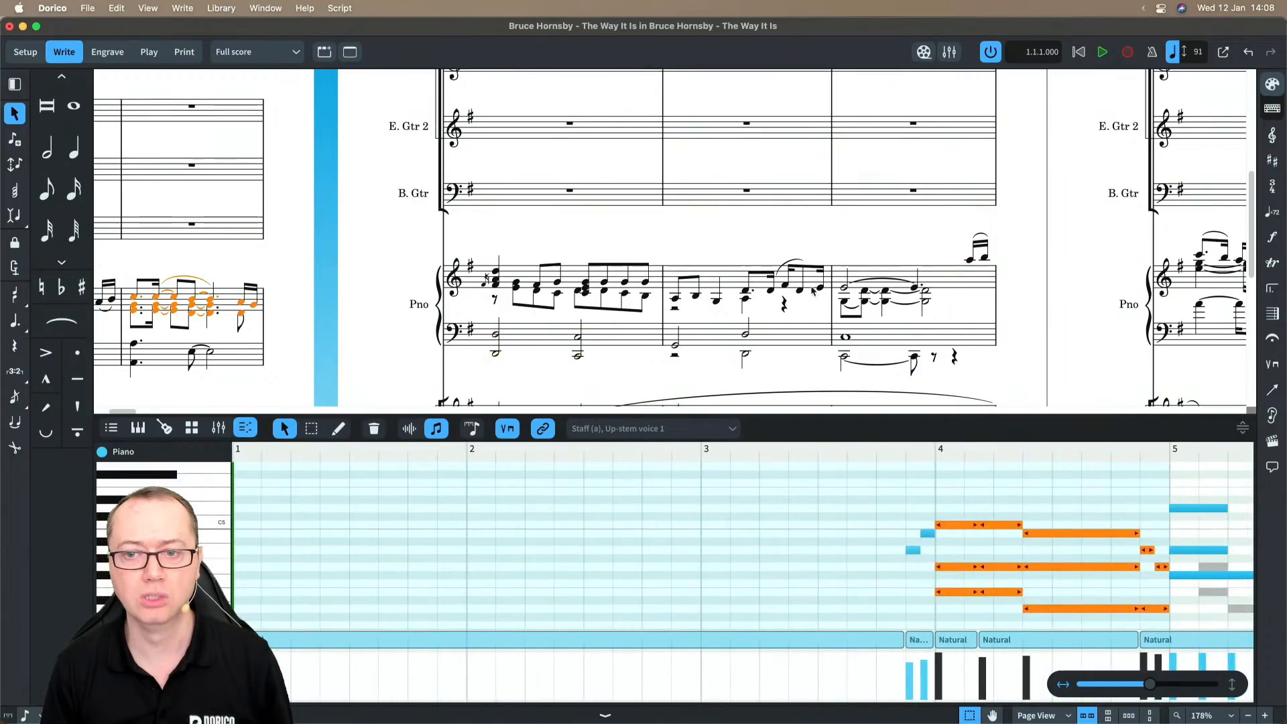
scroll(813, 289, down, 5)
click(676, 348)
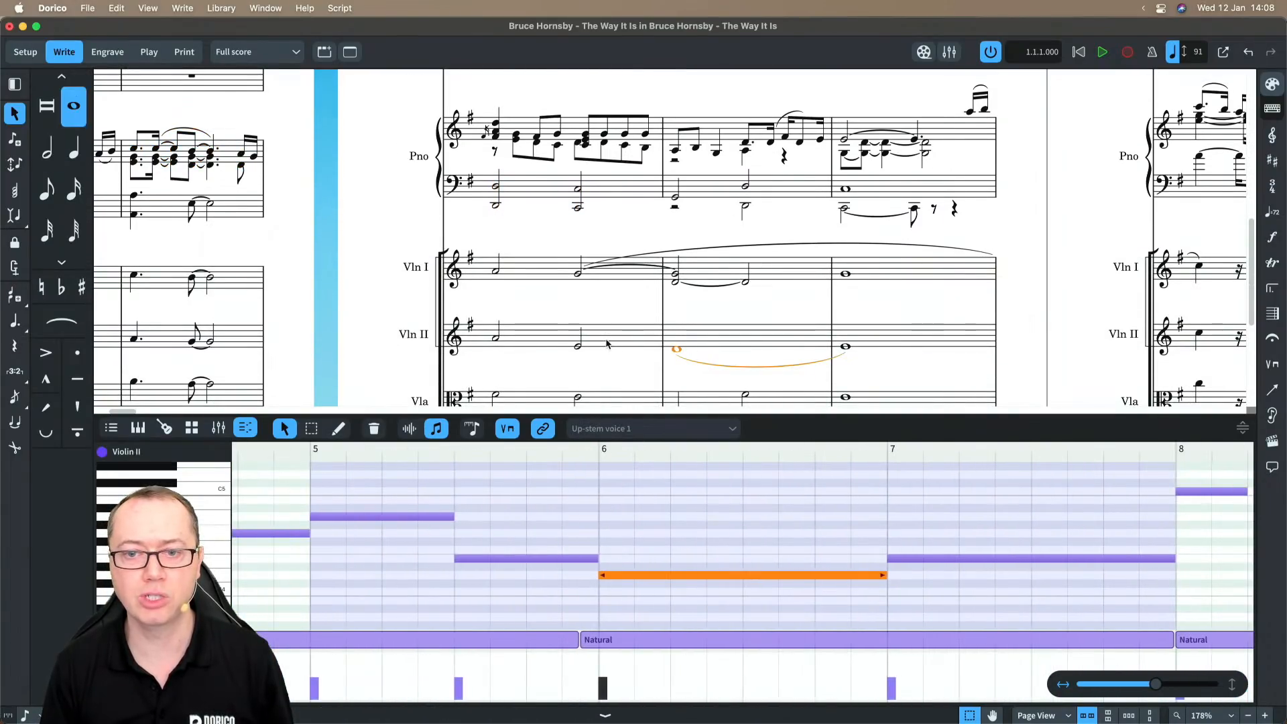
click(606, 343)
key(super+Down)
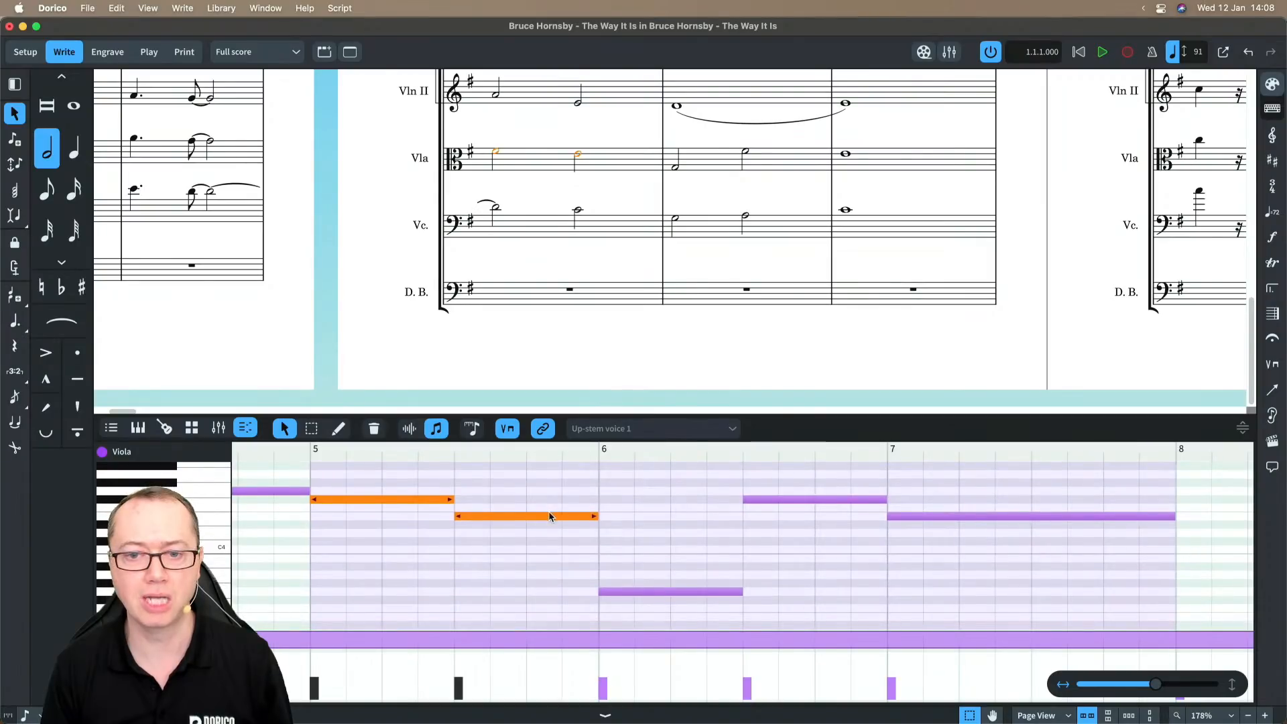
scroll(1224, 183, up, 5)
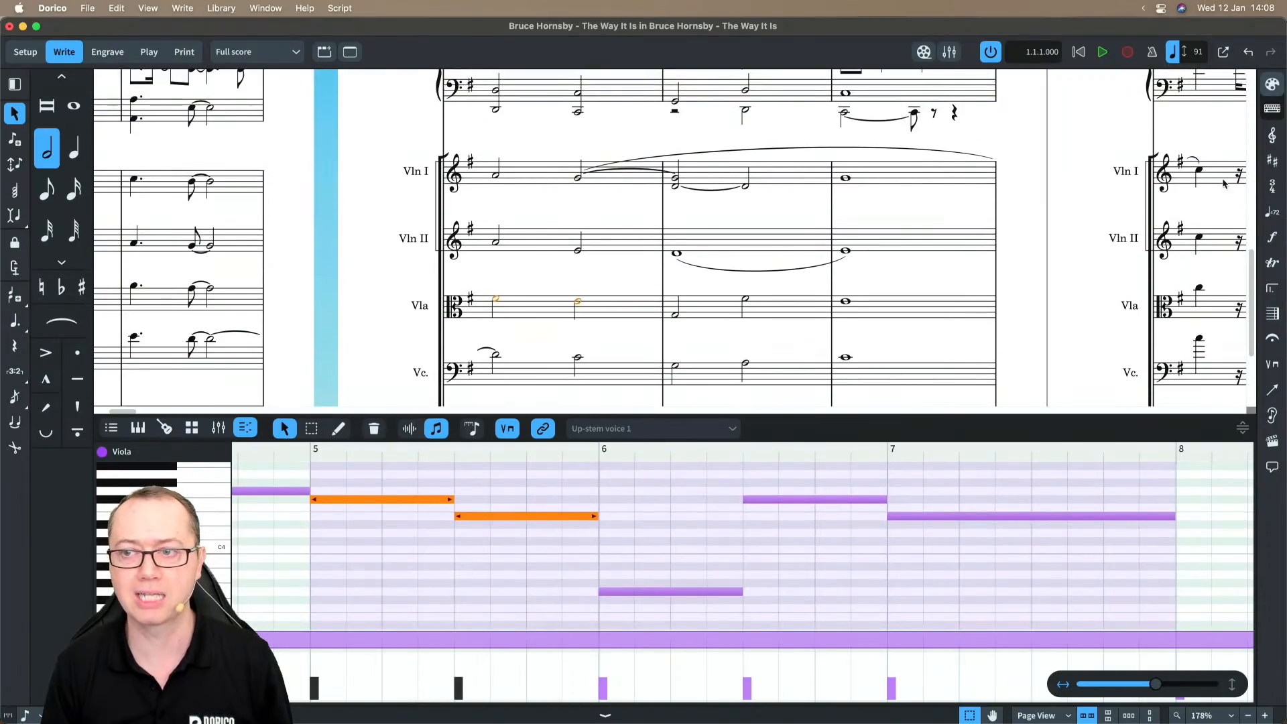
click(1219, 177)
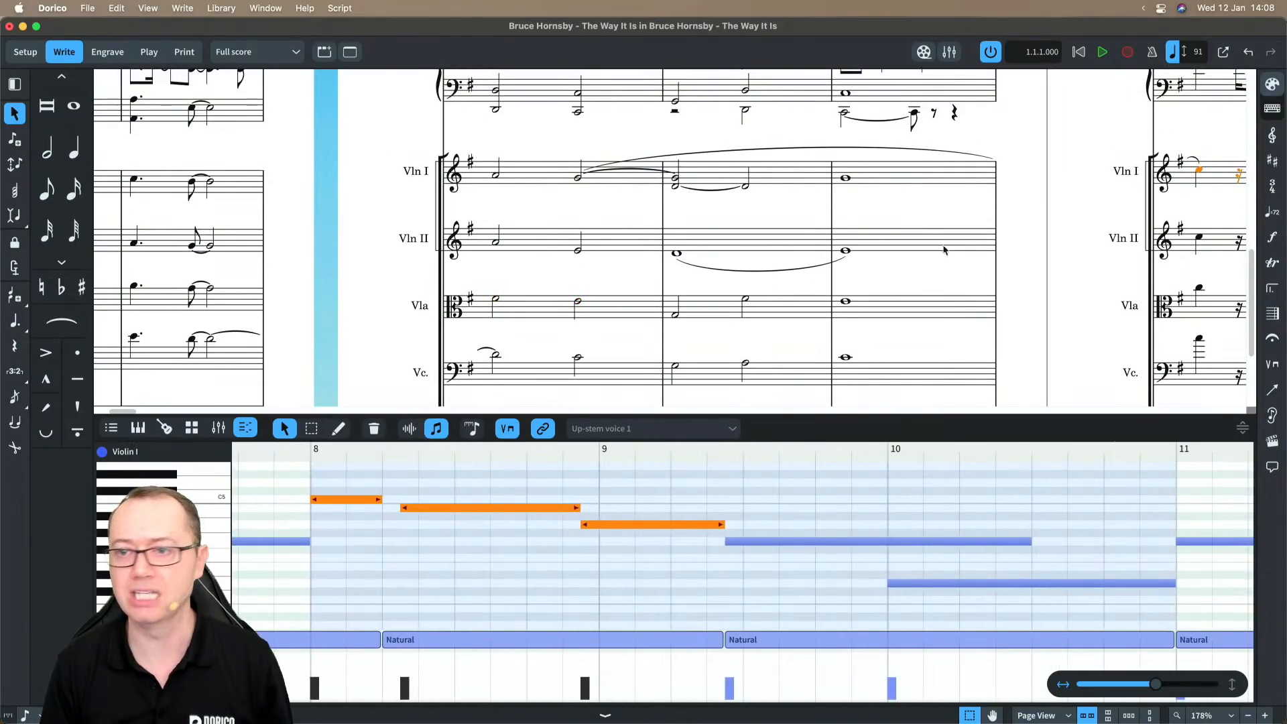
scroll(944, 250, up, 5)
- Select the piano's eighth-note B in bar 6 and inspect the note velocities in an enlarged lane and its histogram
click(696, 193)
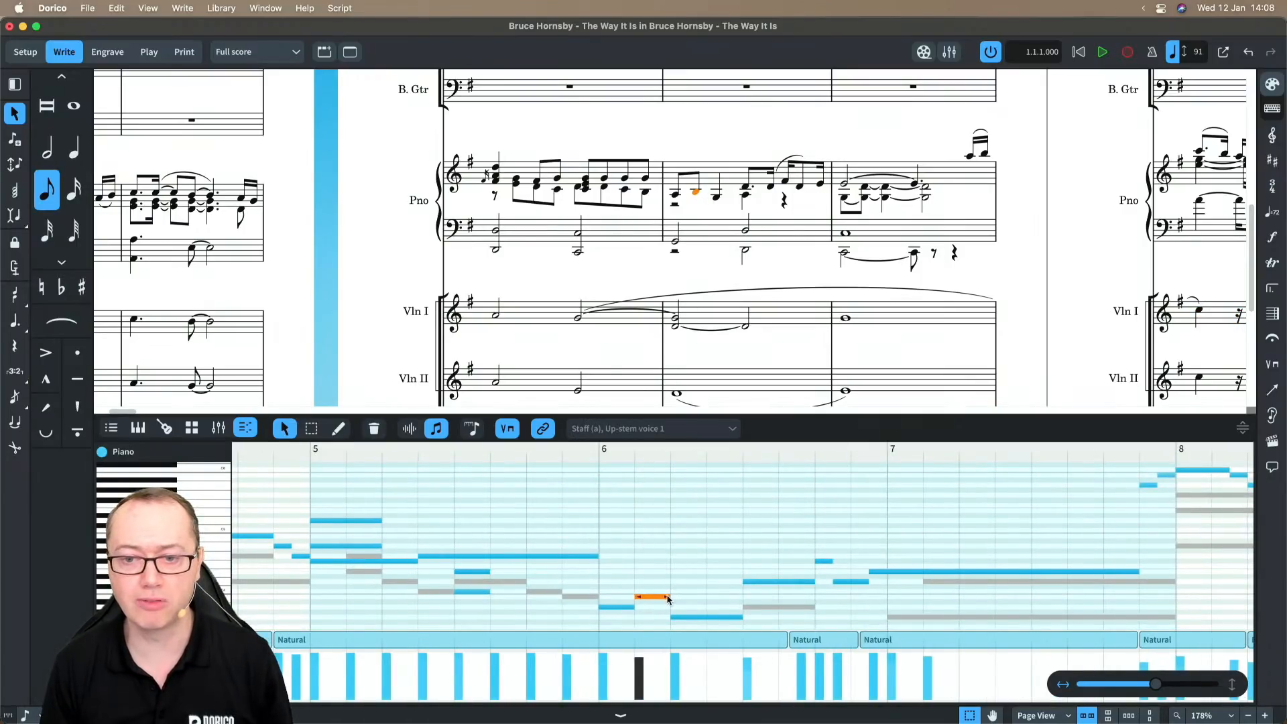
mouse_move(669, 599)
mouse_down()
mouse_move(729, 601)
mouse_move(667, 601)
mouse_up()
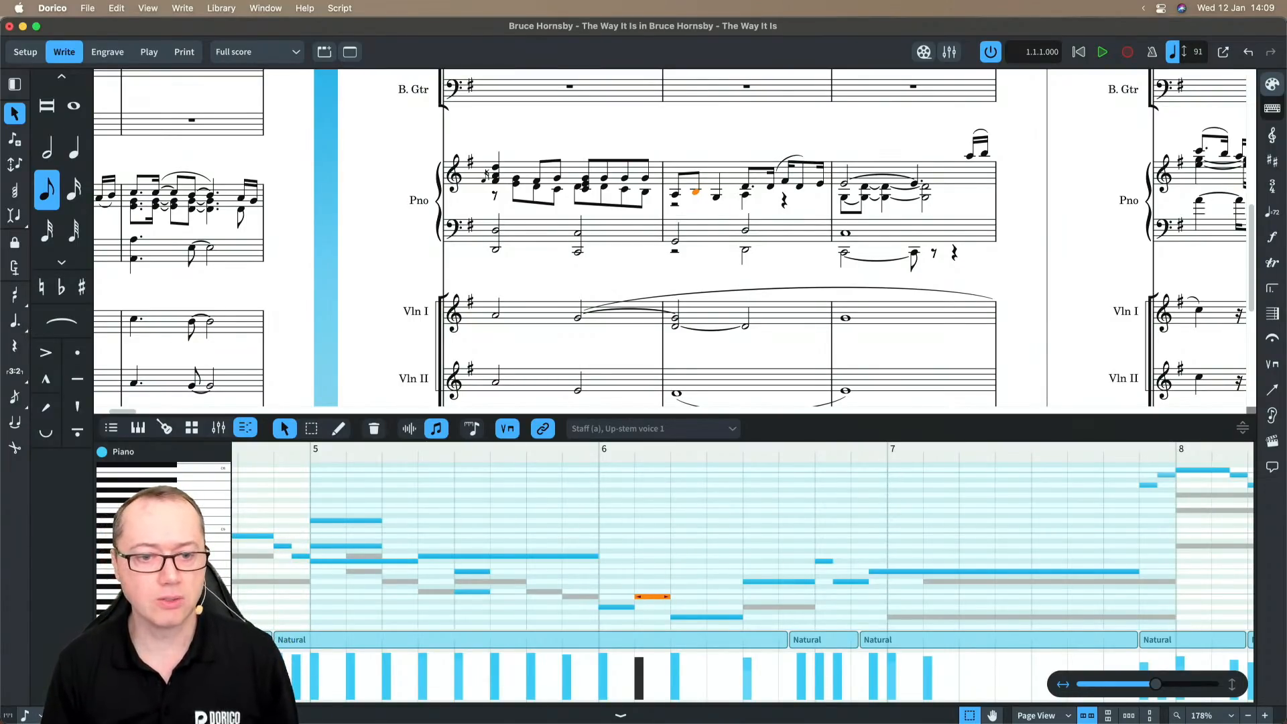
click(164, 672)
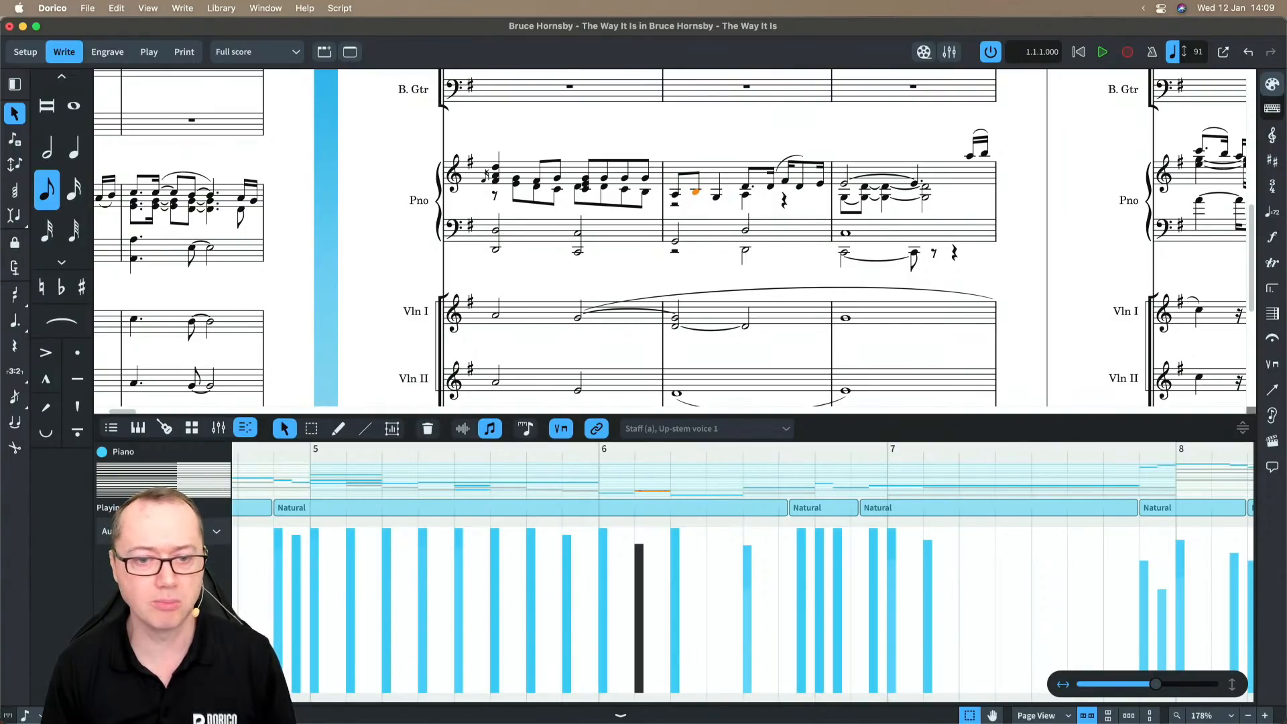
click(154, 556)
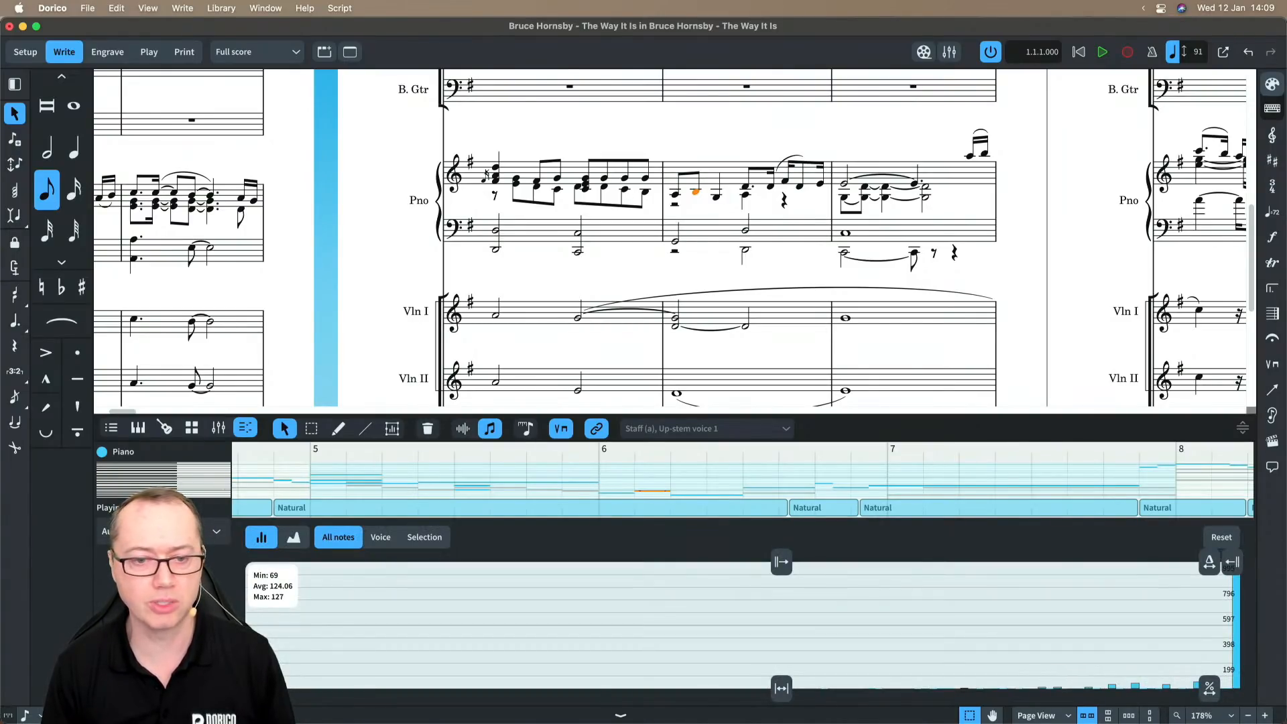
click(154, 556)
- Draw a rising and falling CC 11 curve for the piano from bar 5 to early bar 6, and enlarge the piano roll again
click(157, 555)
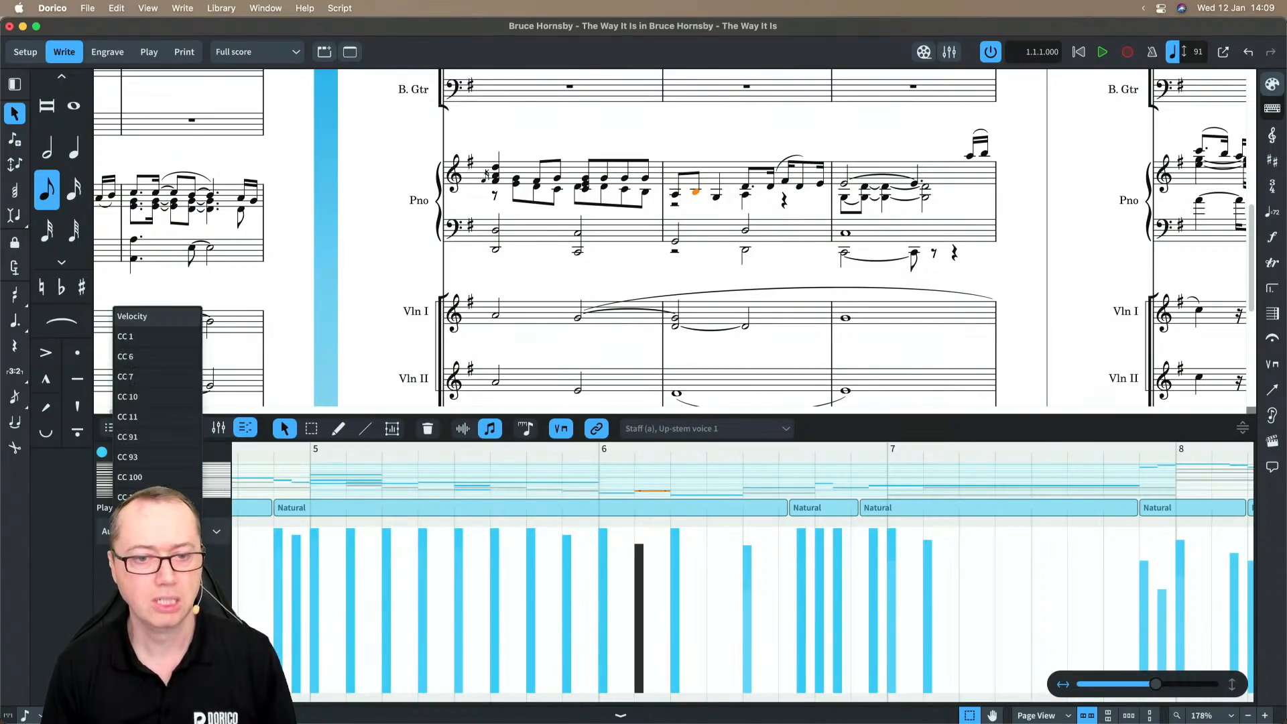
click(158, 417)
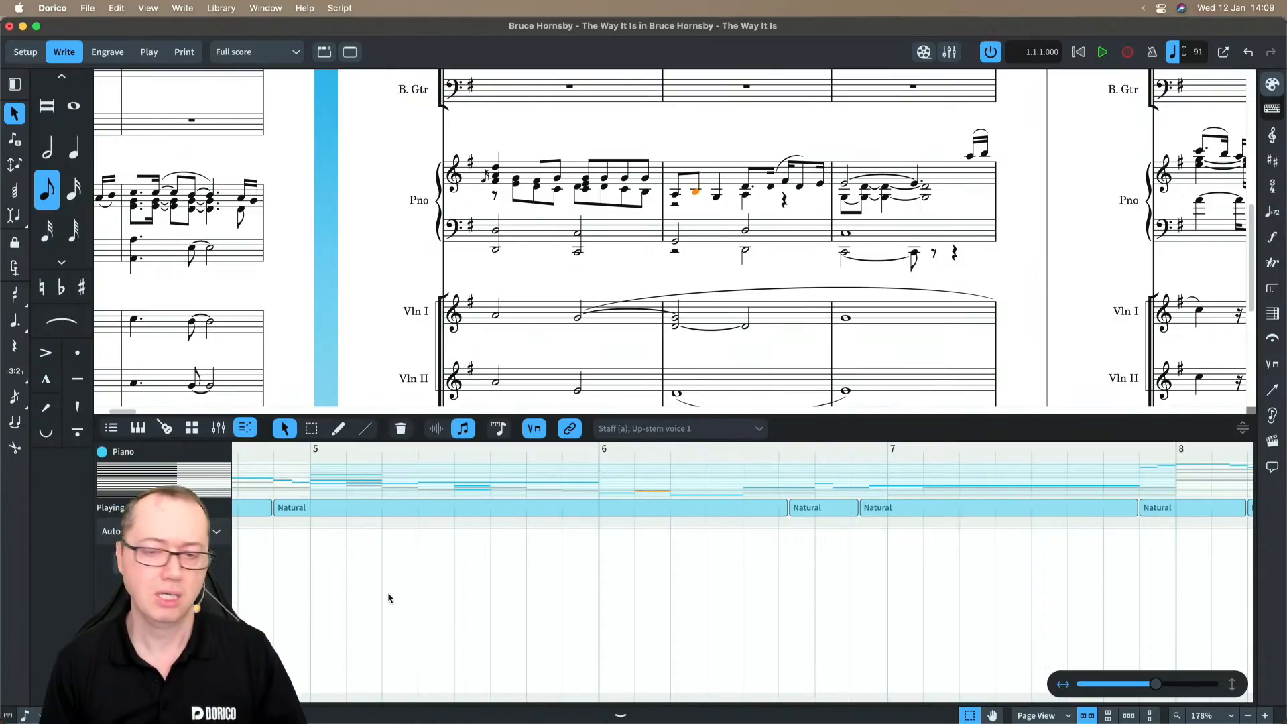
click(338, 428)
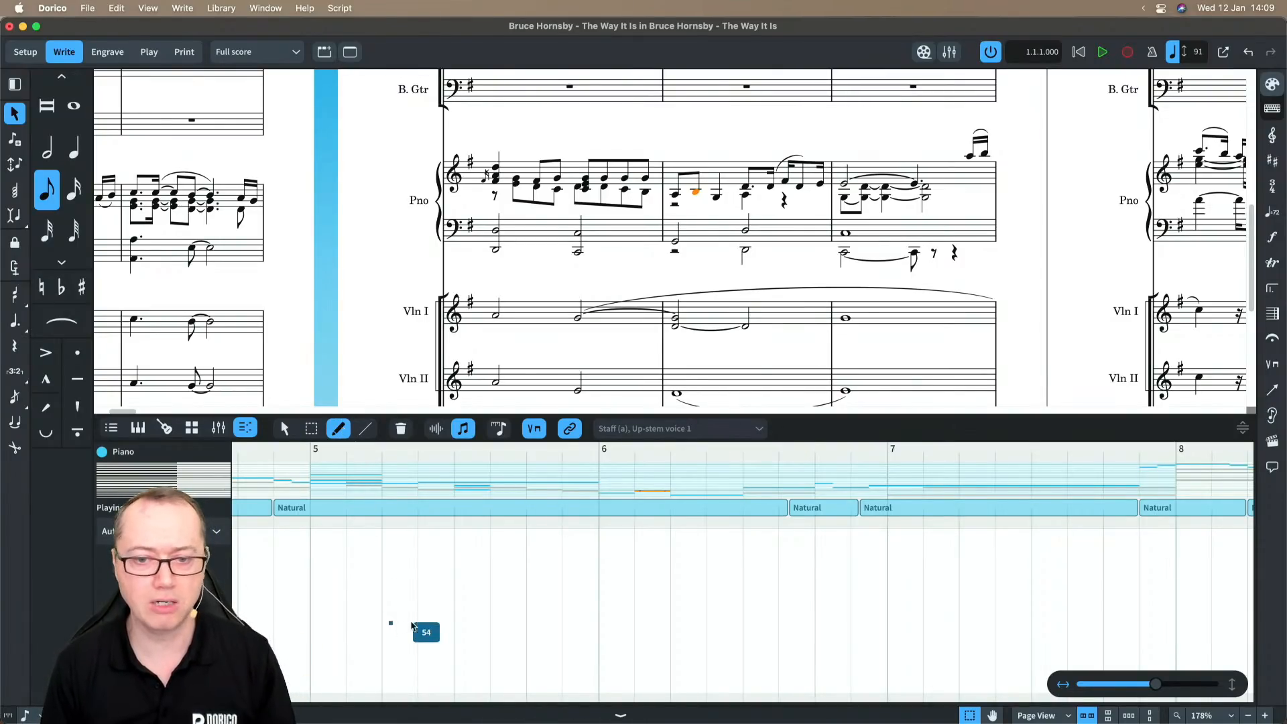
drag(412, 627, 625, 631)
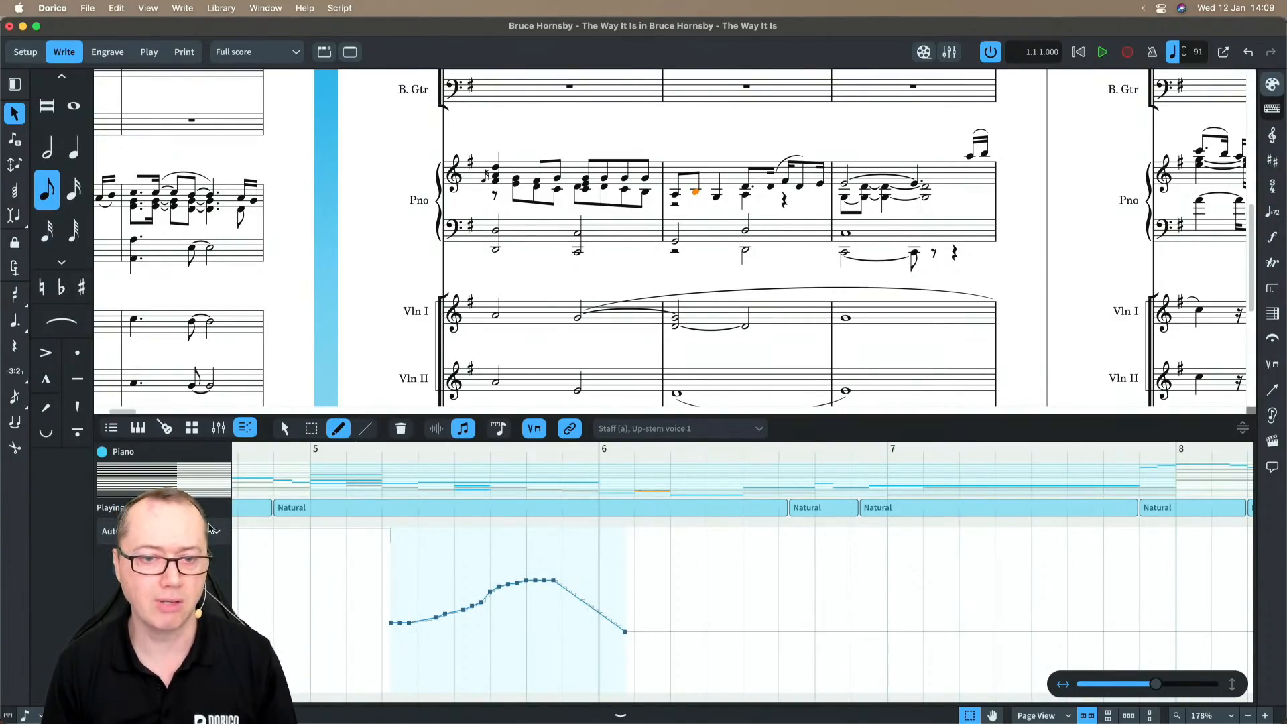
click(207, 480)
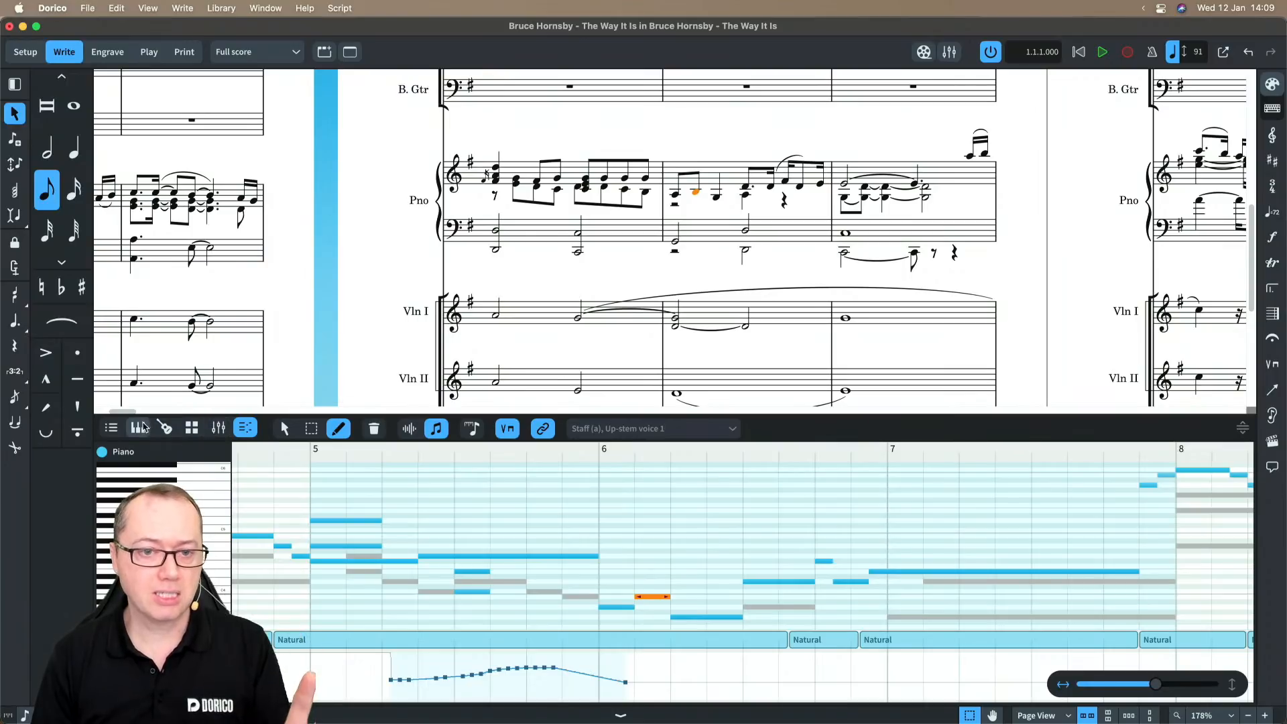
- Show the on-screen piano keyboard and check the first note of the piano's treble staff in bar 6 on it
click(142, 427)
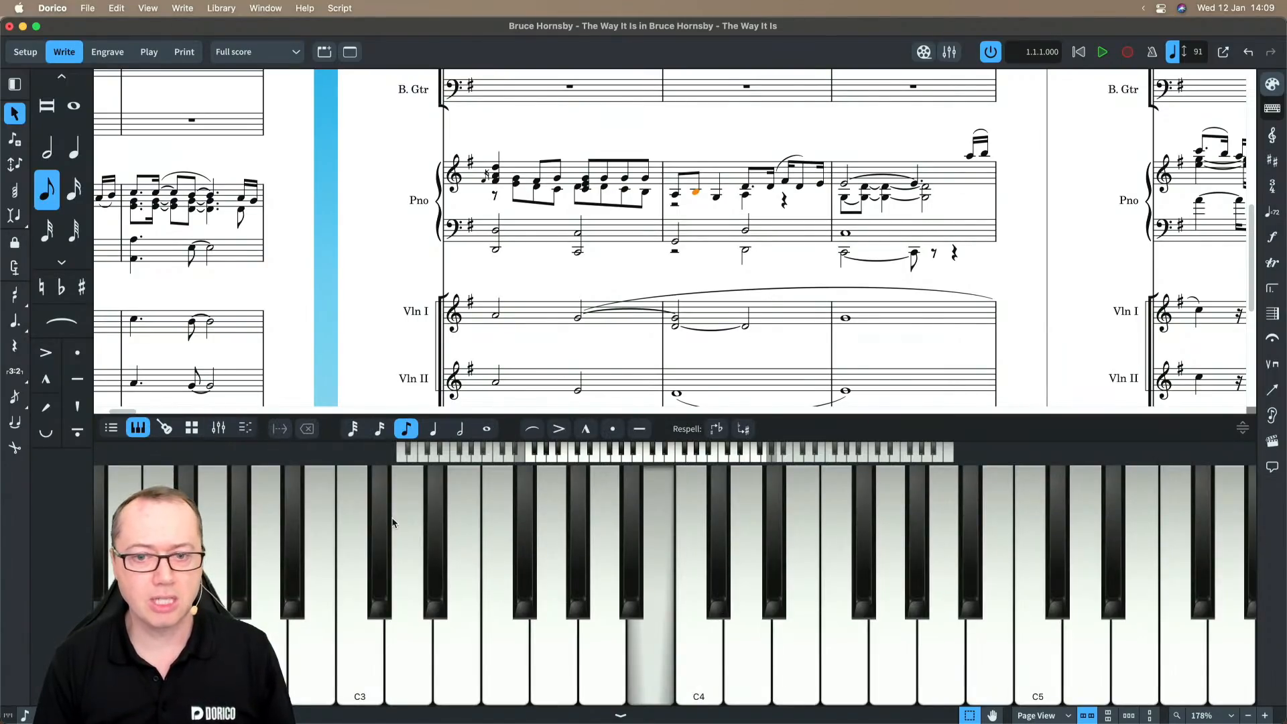
click(675, 195)
click(704, 146)
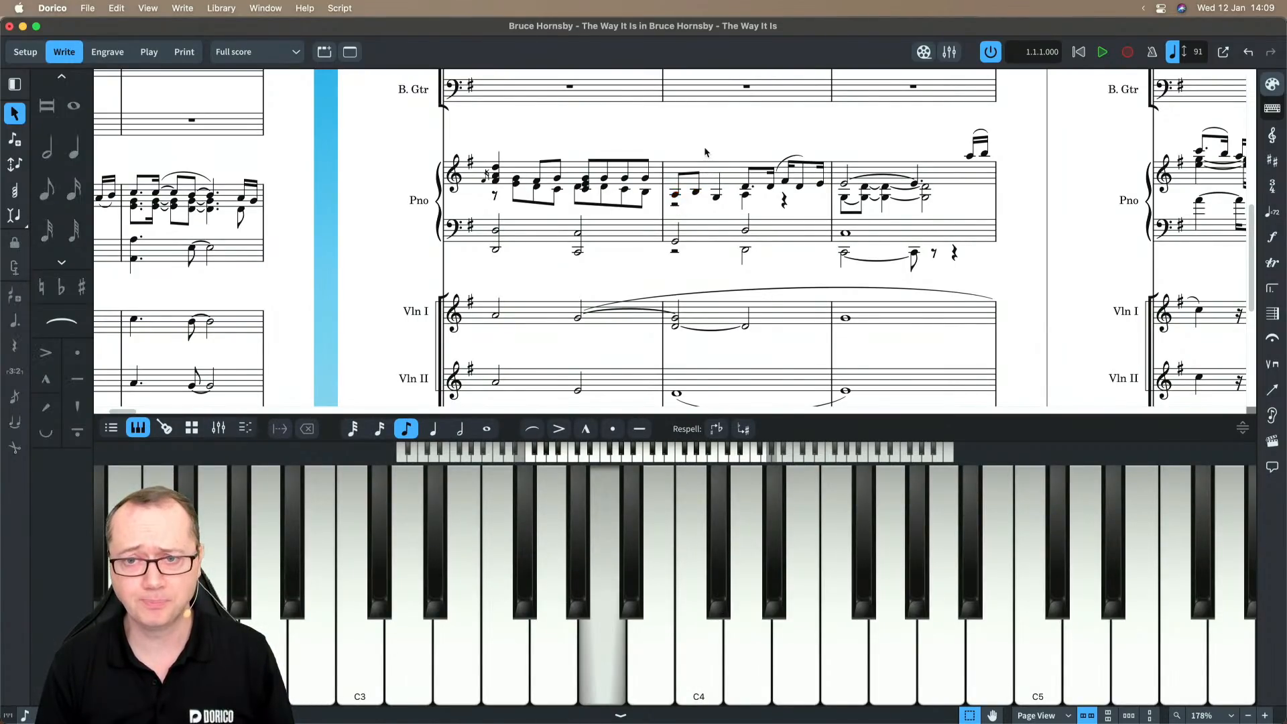
- Select the bass guitar's bar 5 rest and show the instrument's fretboard in place of the piano keyboard
scroll(703, 147, up, 3)
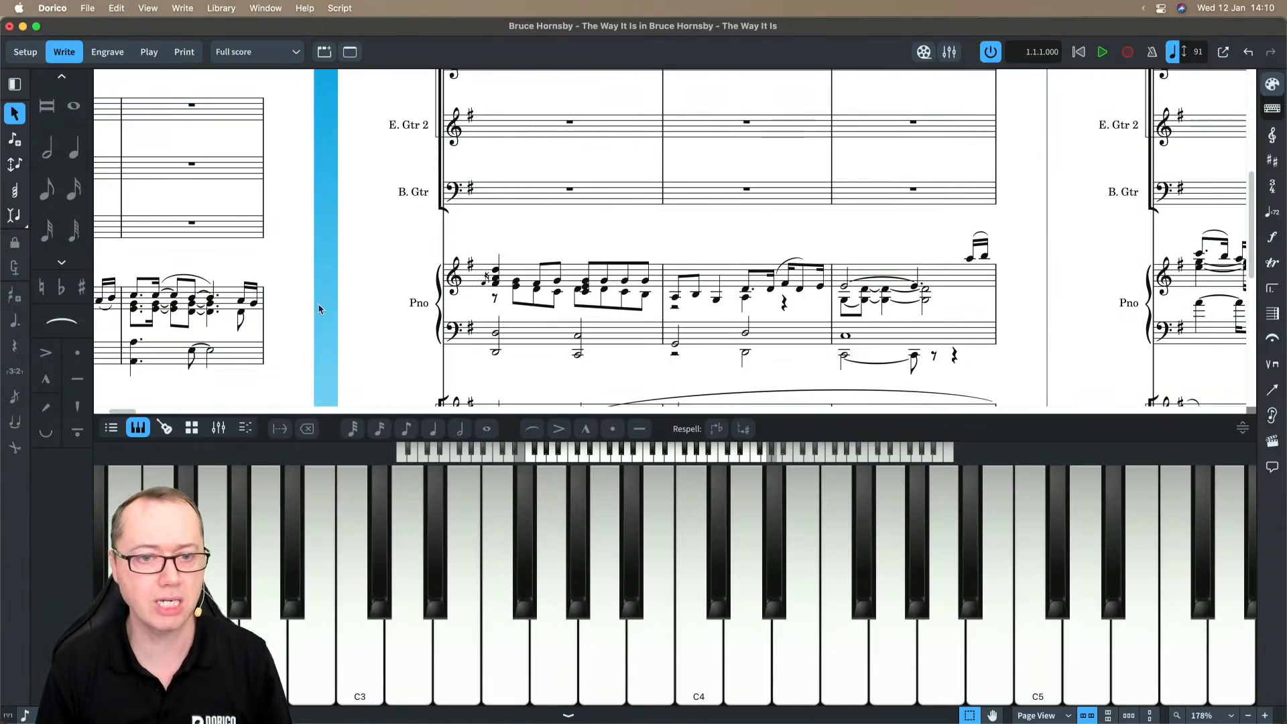
click(543, 193)
scroll(541, 192, up, 3)
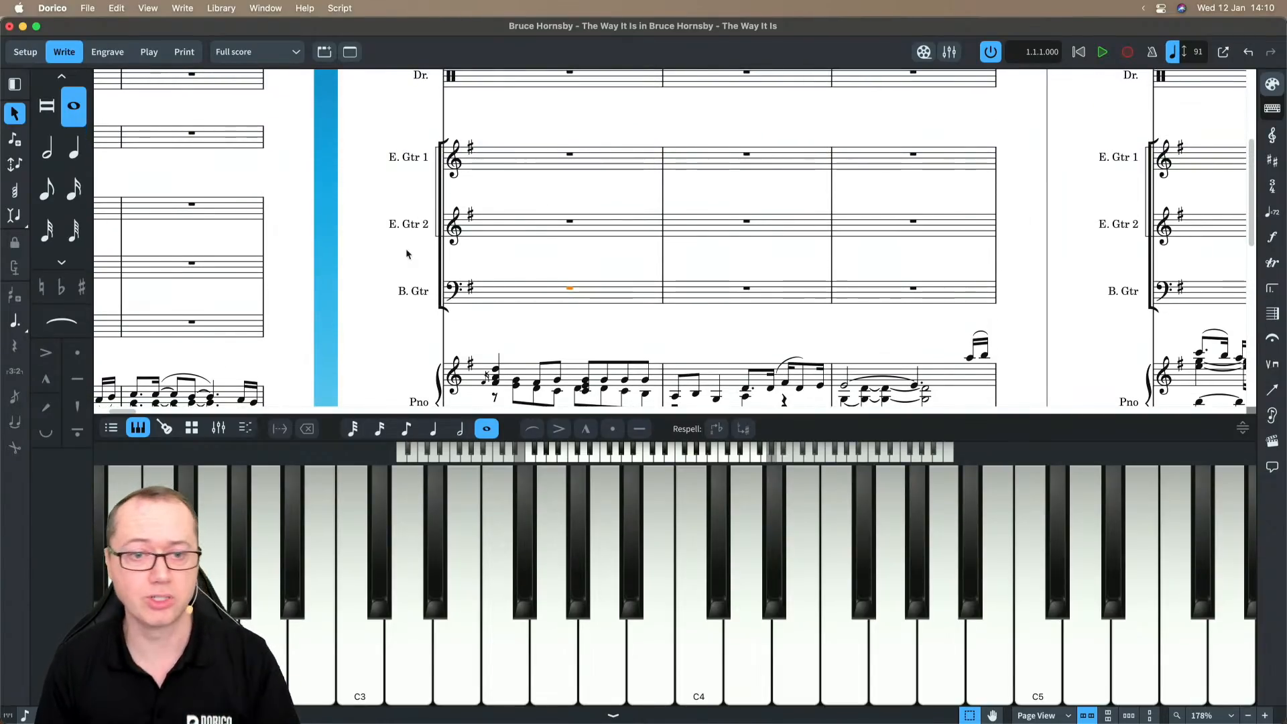
click(165, 429)
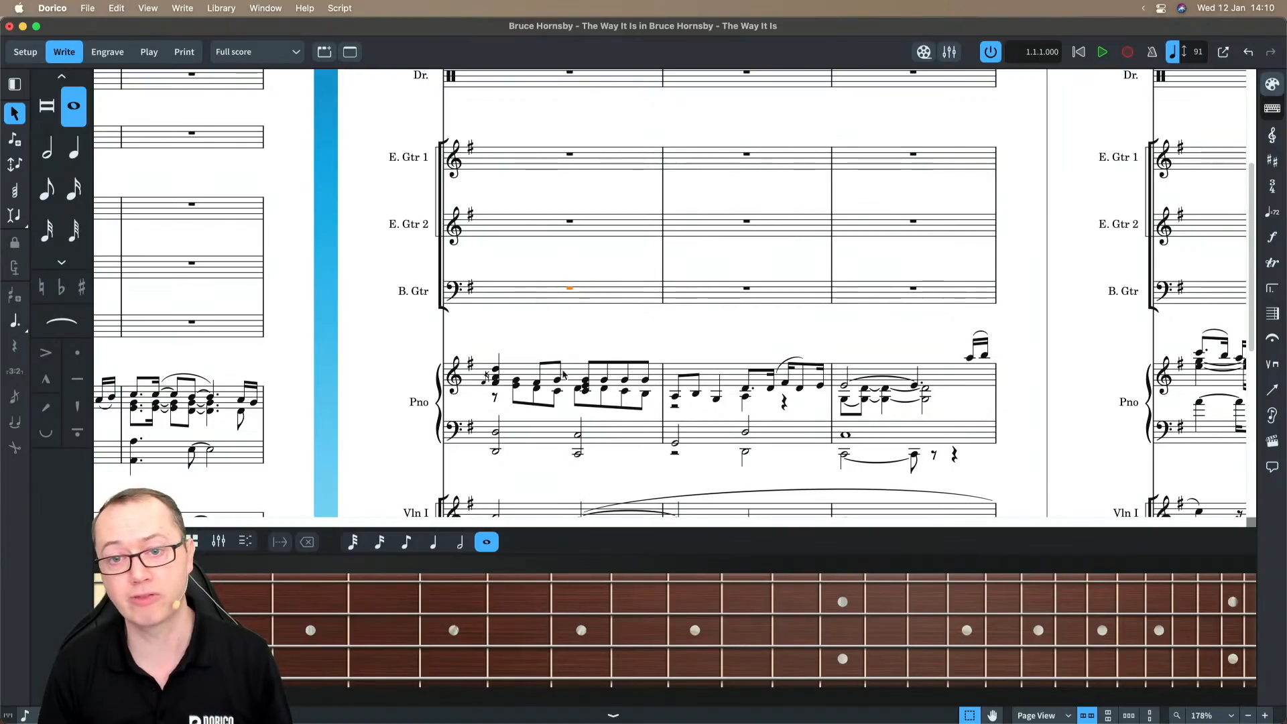
- View the fretboard for Electric Guitar 1 and the drum pads for the drum set by selecting their bar 5 rests
click(566, 222)
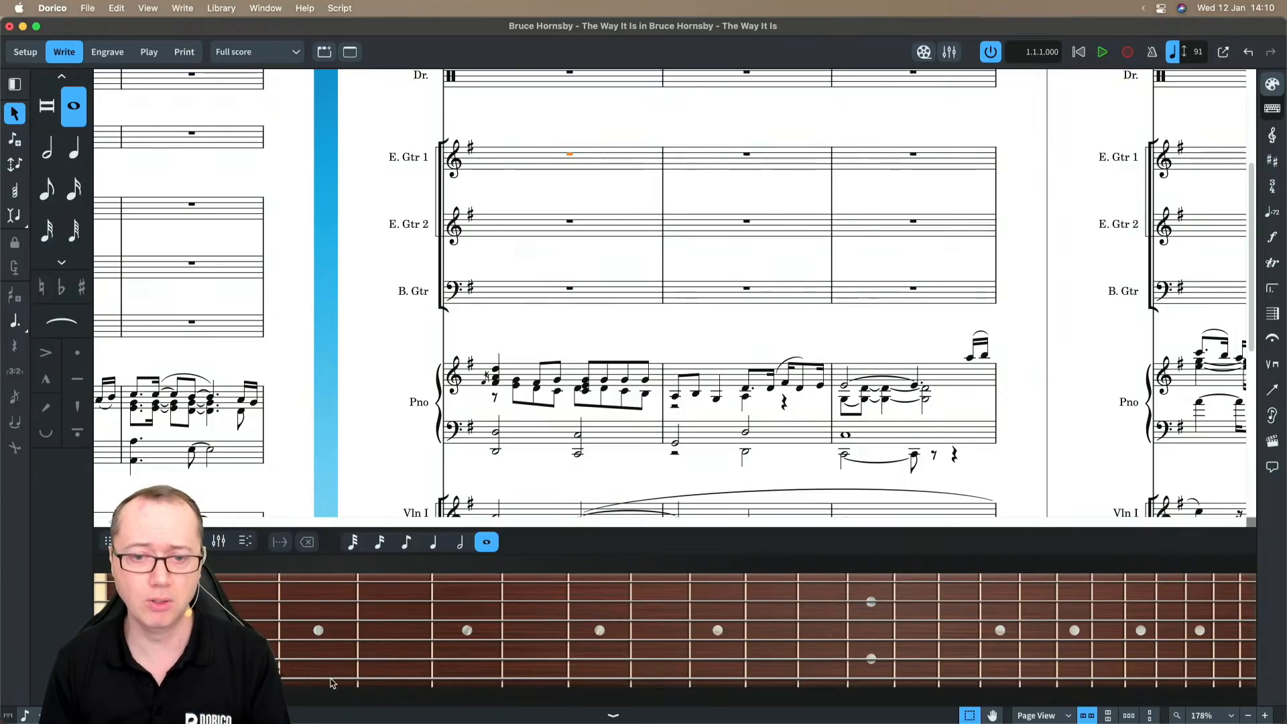
scroll(413, 270, up, 2)
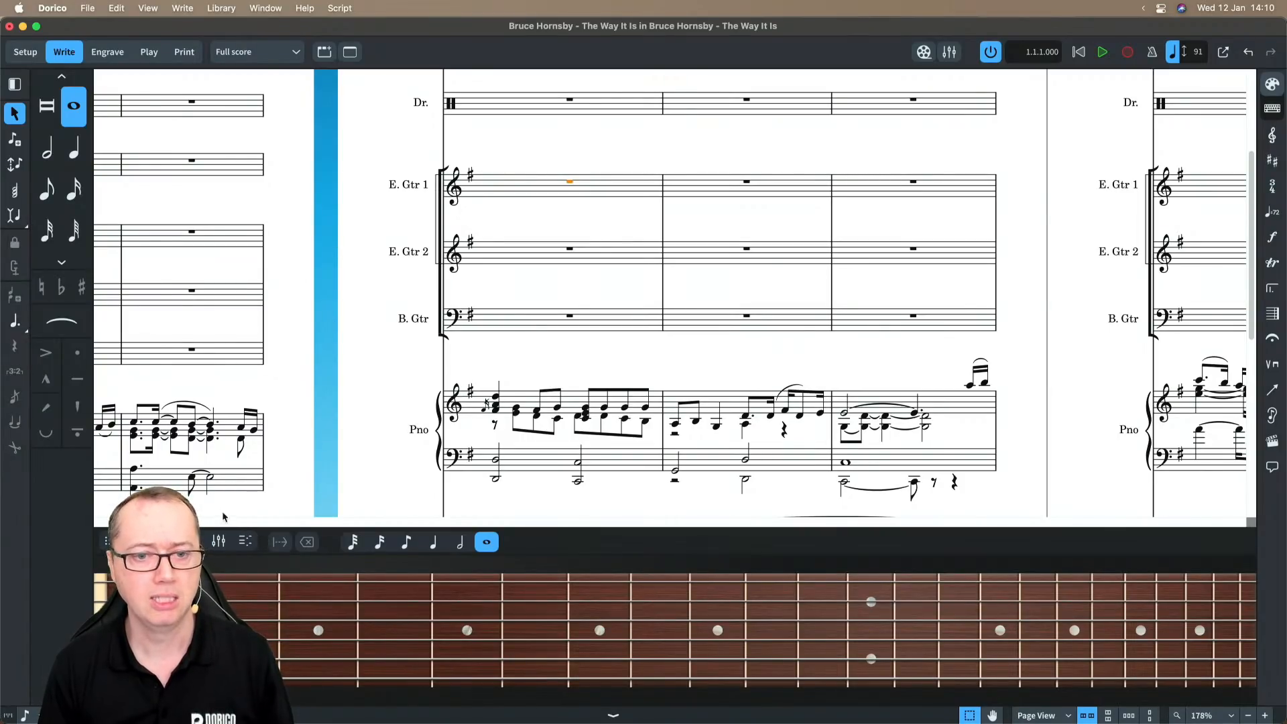
click(191, 542)
click(498, 99)
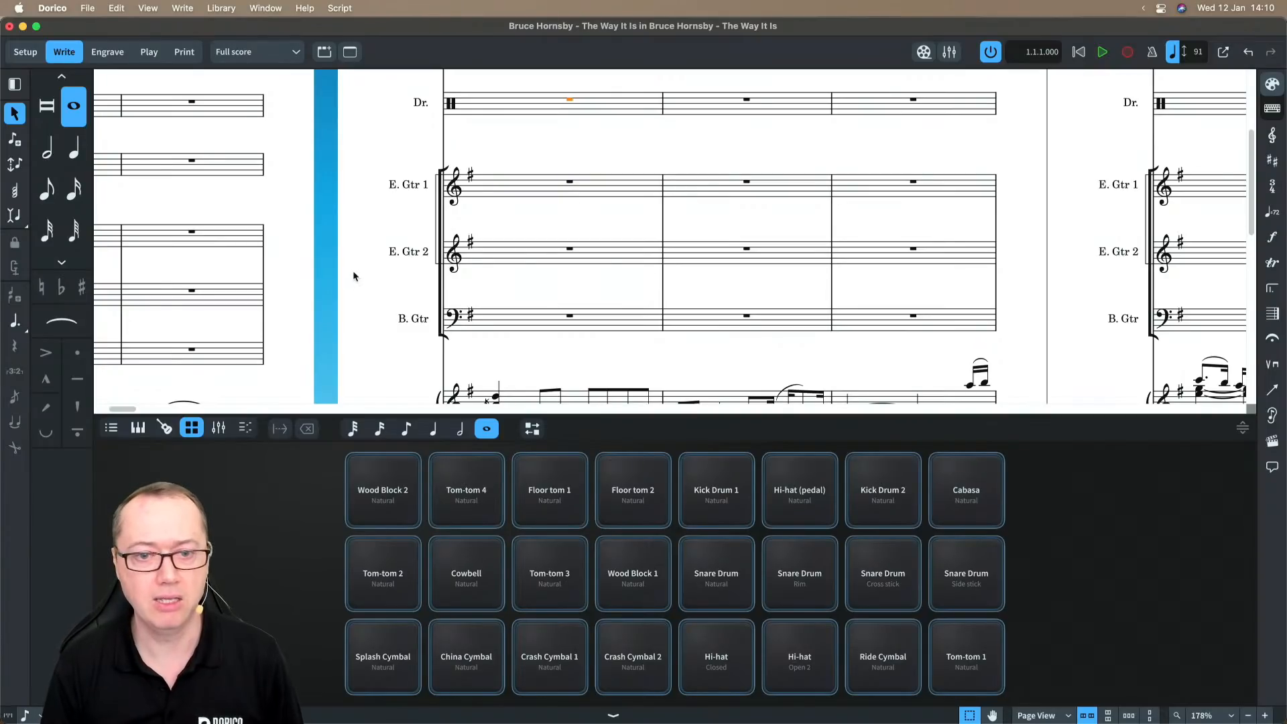
- Show the mixer in the lower zone, reduce the zone's height, and hide it
click(219, 428)
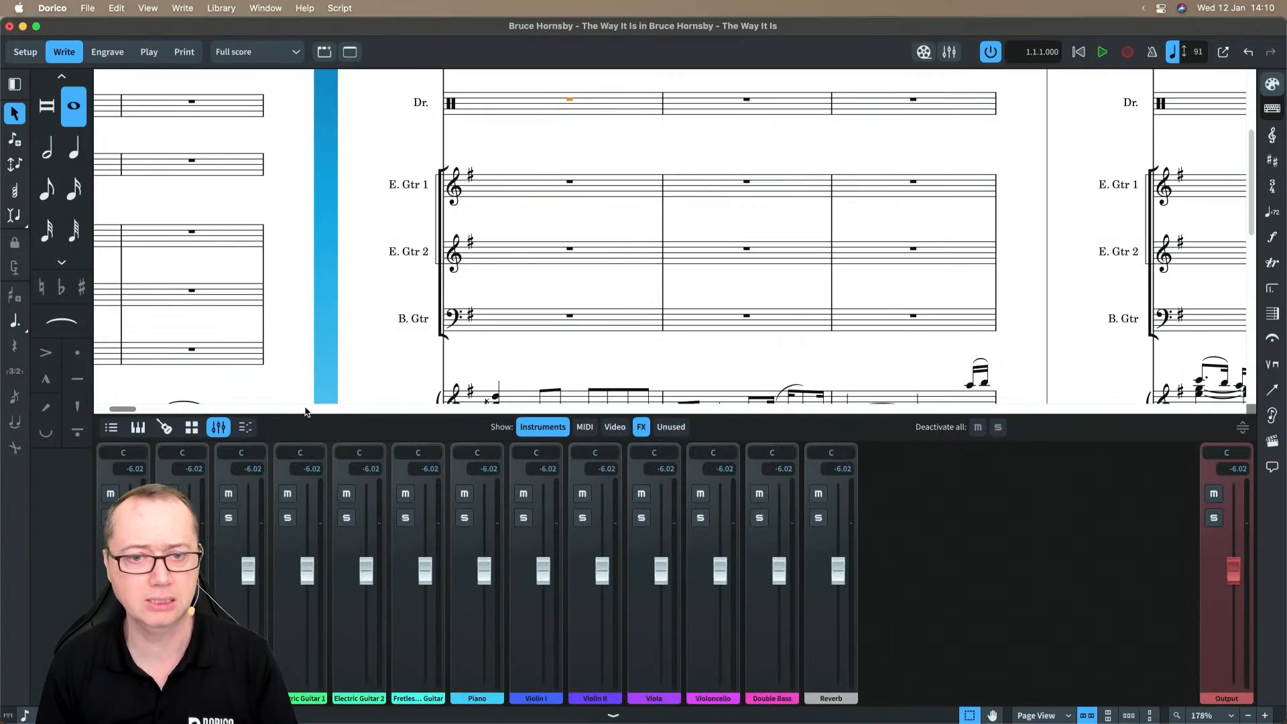
drag(301, 413, 298, 475)
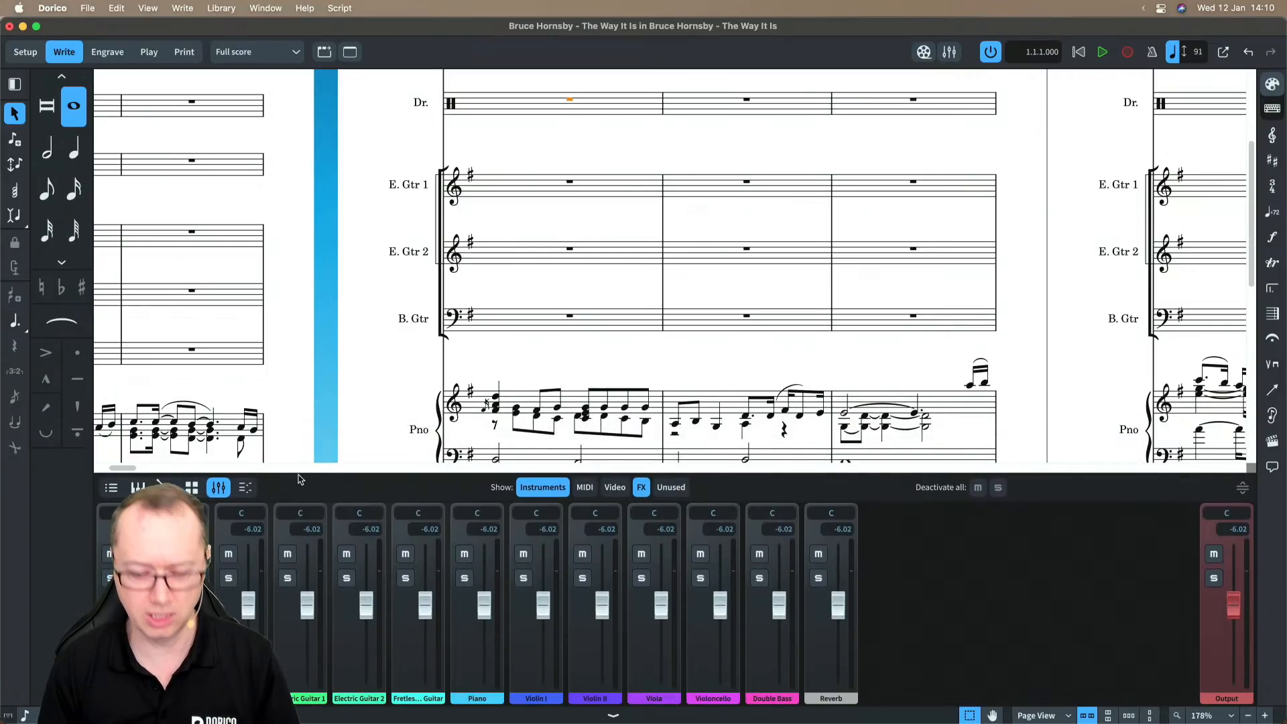
key(super+8)
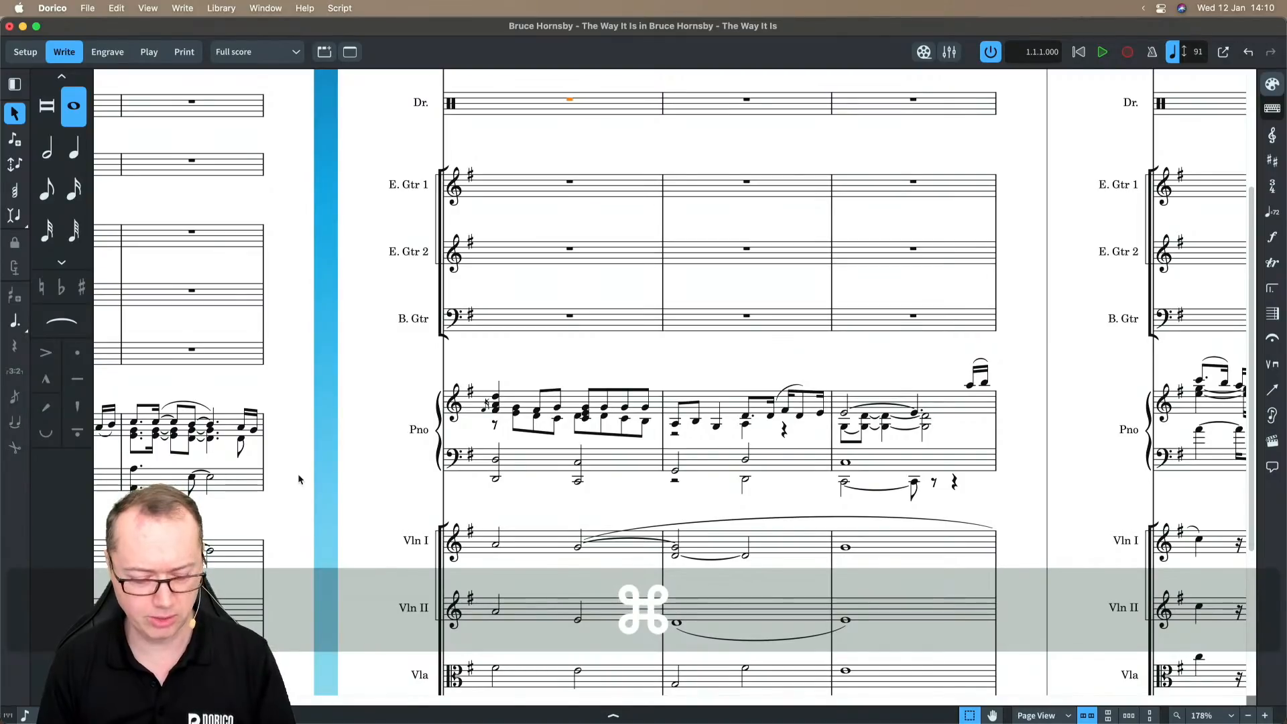
- Open the mixer as a separate window and give its fader section more height
key(F3)
drag(443, 196, 455, 187)
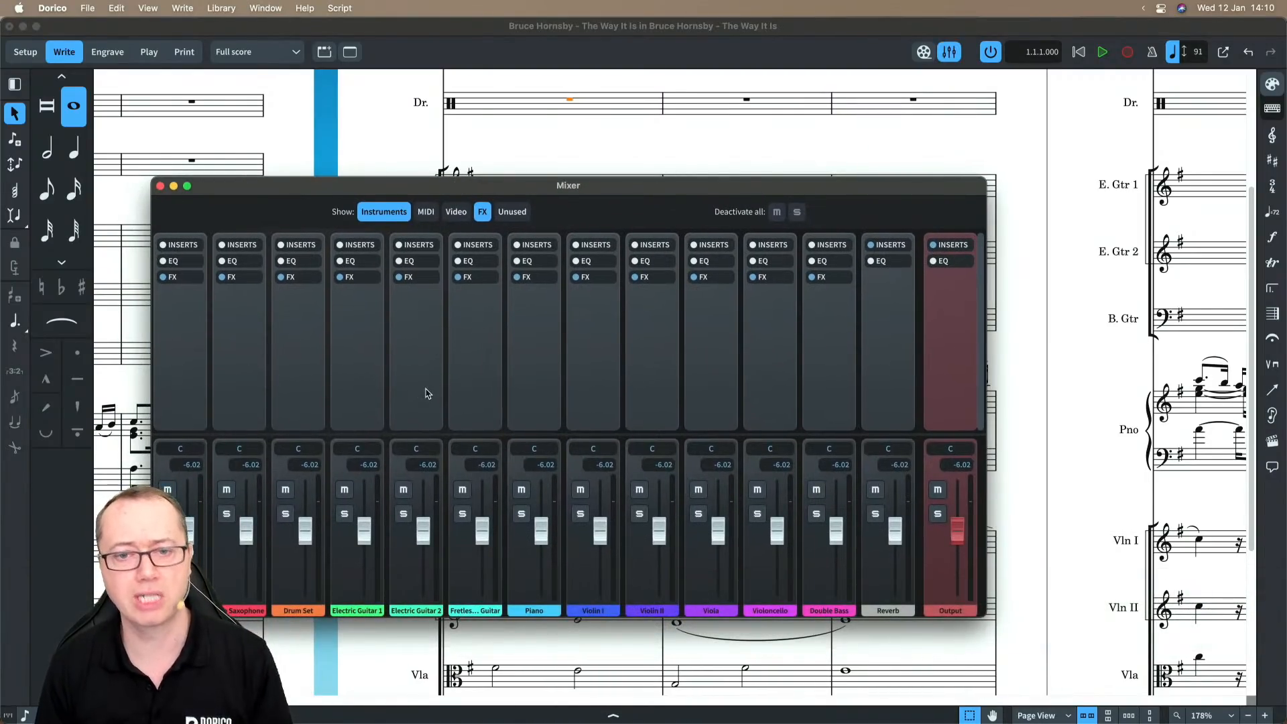
drag(426, 435, 417, 410)
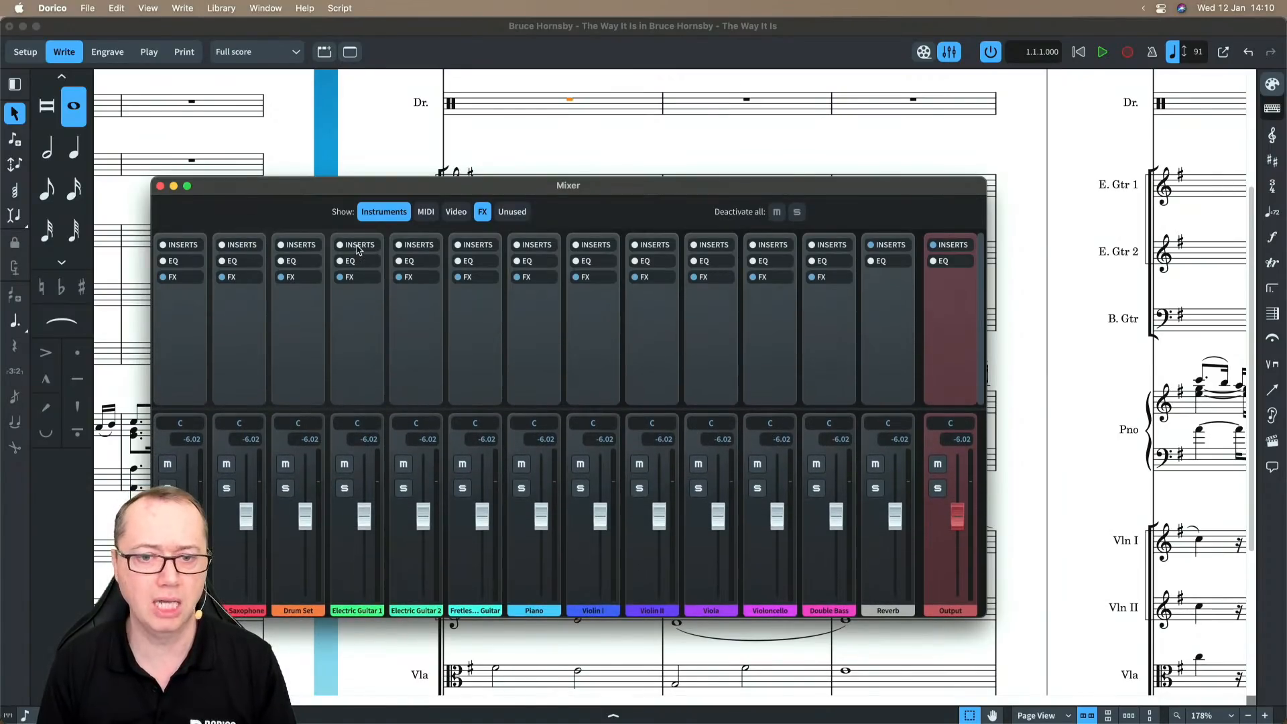
- Expand the mixer's insert slots and load VST Amp Rack into the first slot of Electric Guitar 1
click(360, 245)
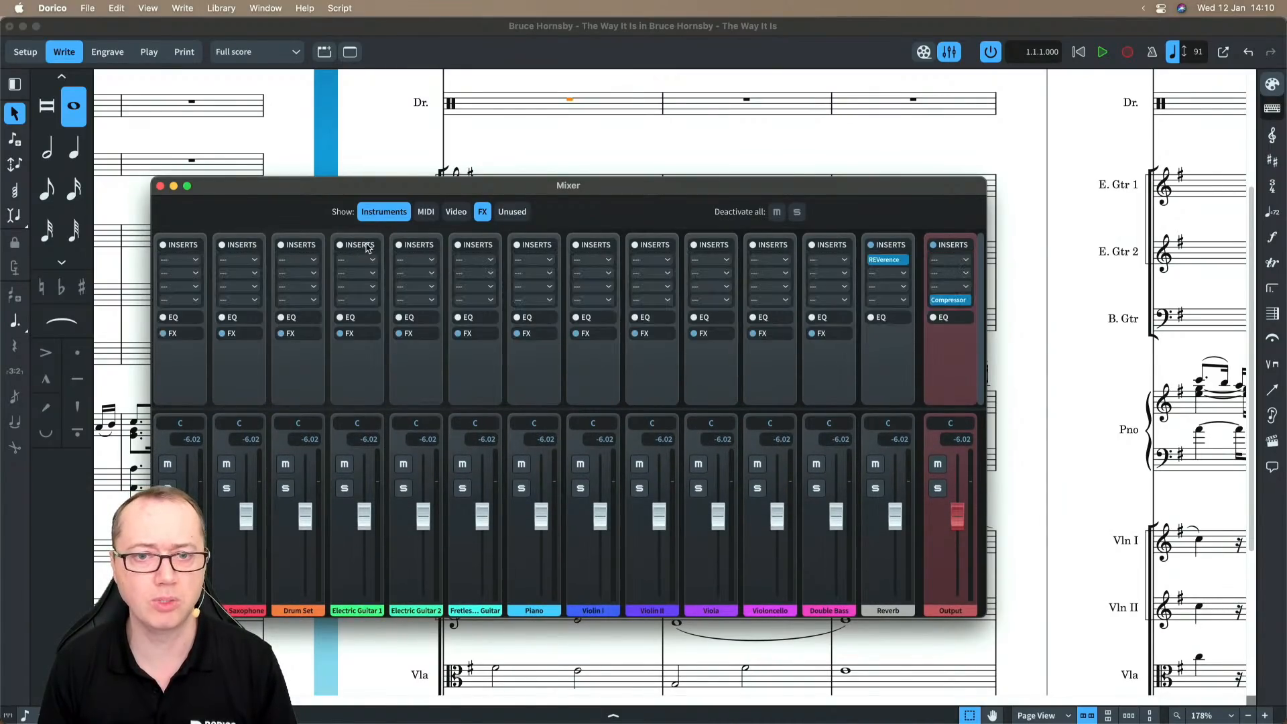
click(370, 261)
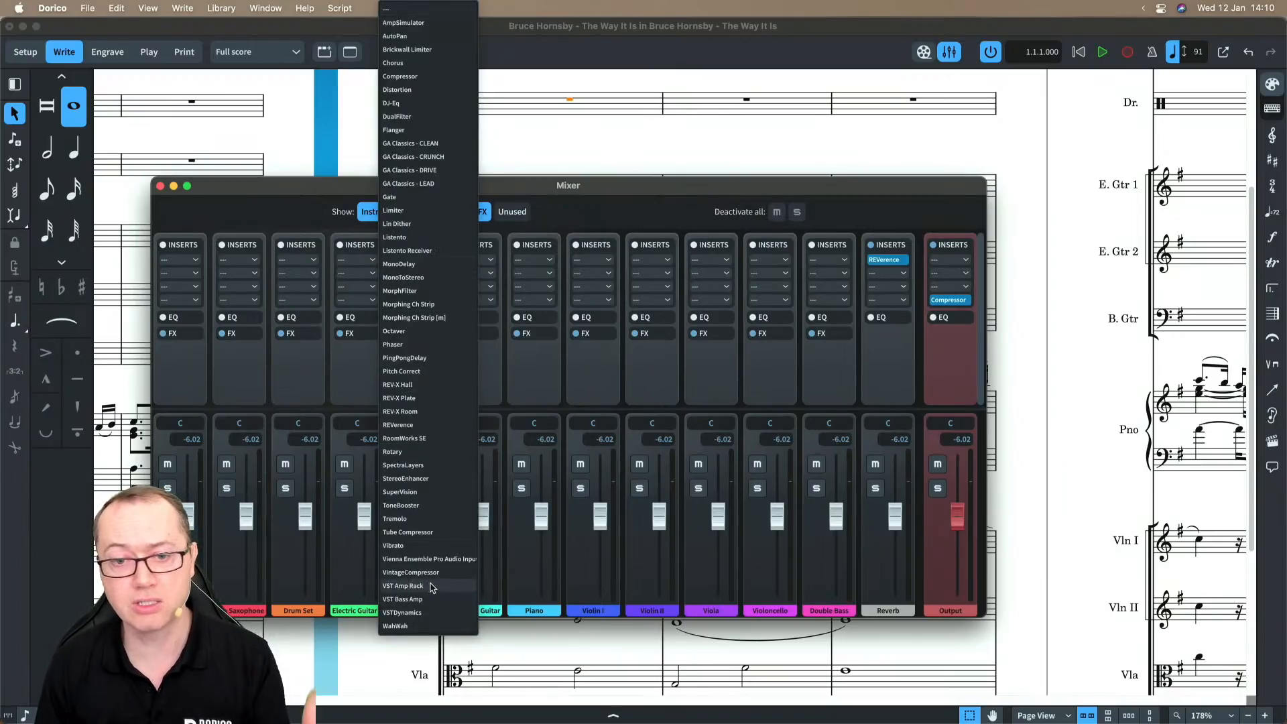
click(430, 587)
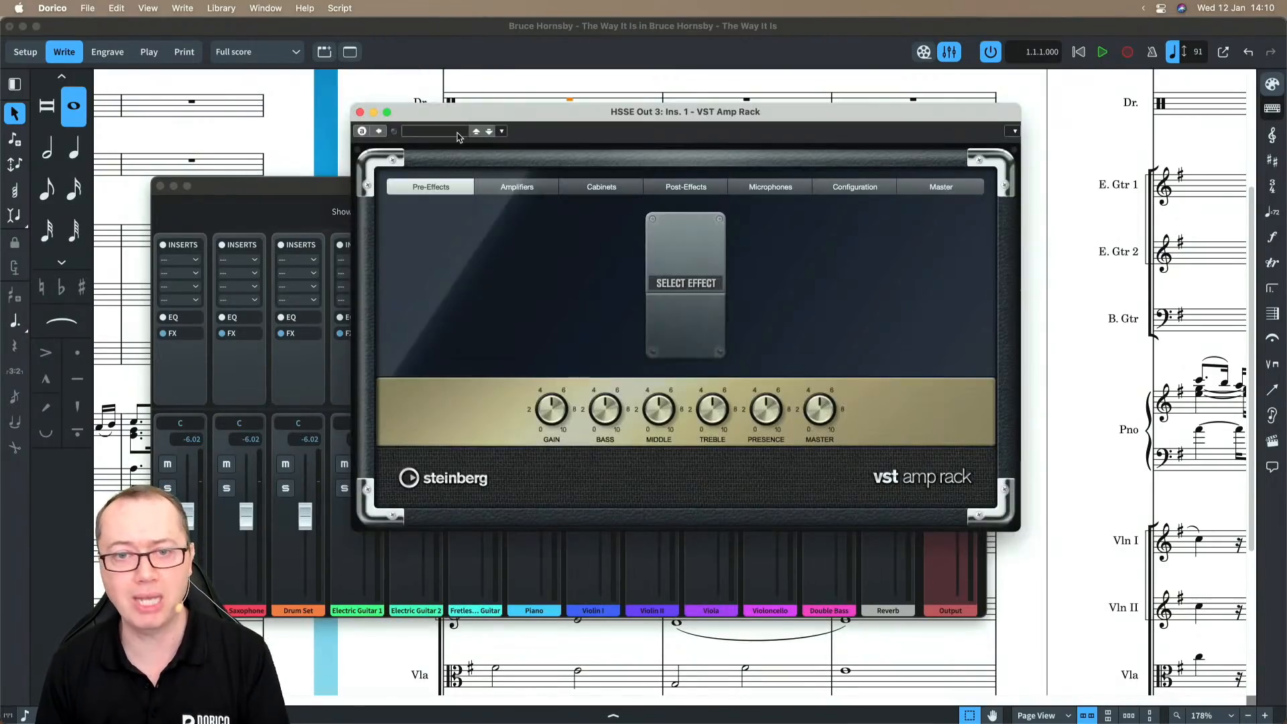
- Choose the British Custom amplifier and a Chorus pre-effect in VST Amp Rack, and close the plug-in and mixer windows
click(517, 188)
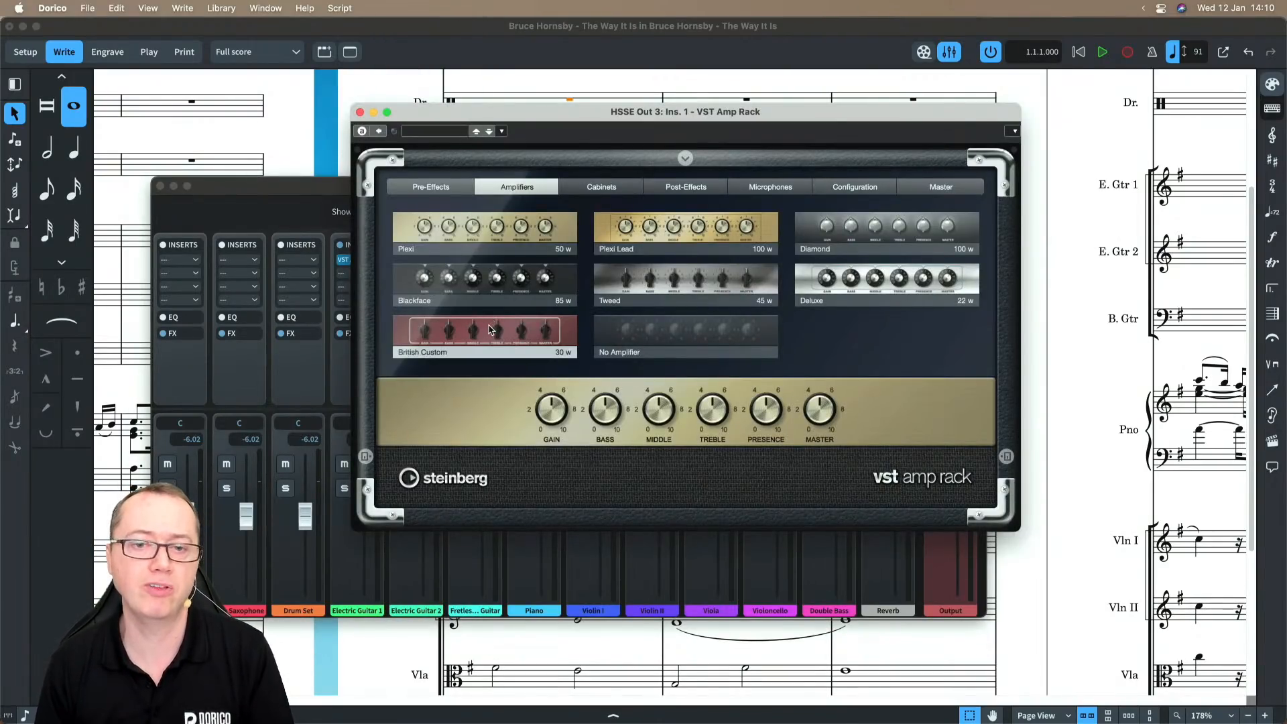
click(491, 328)
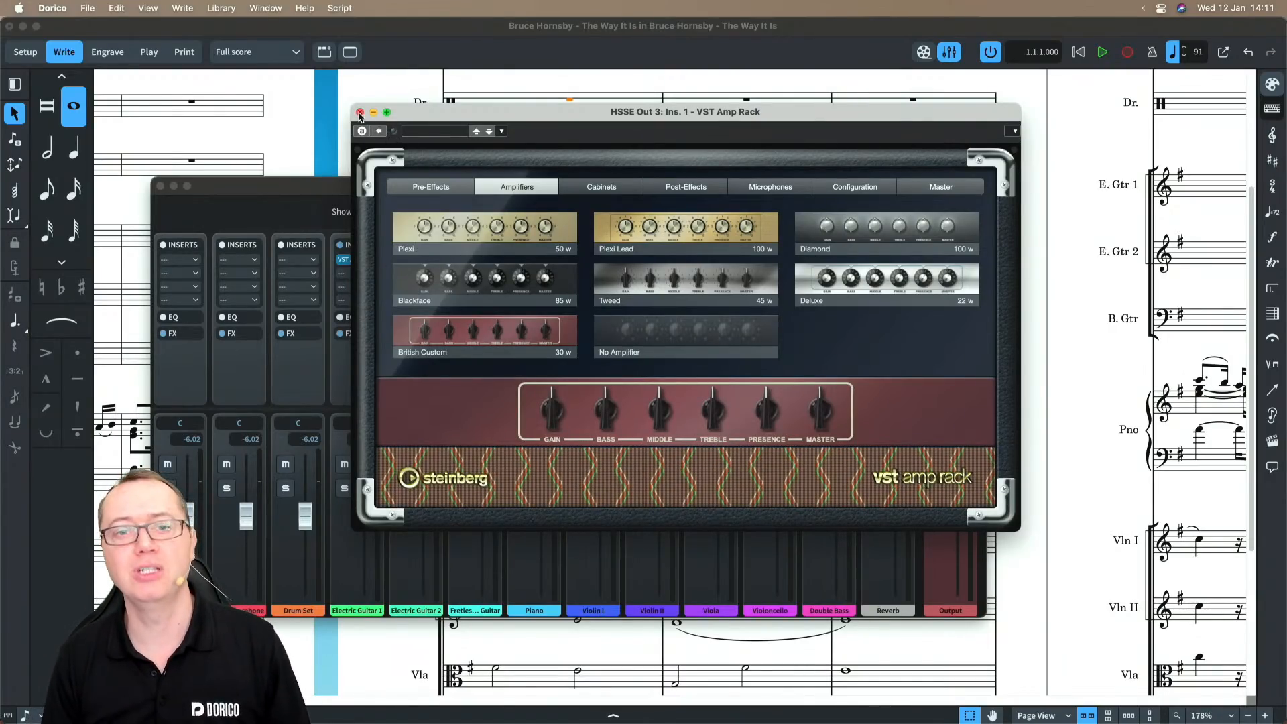
click(422, 189)
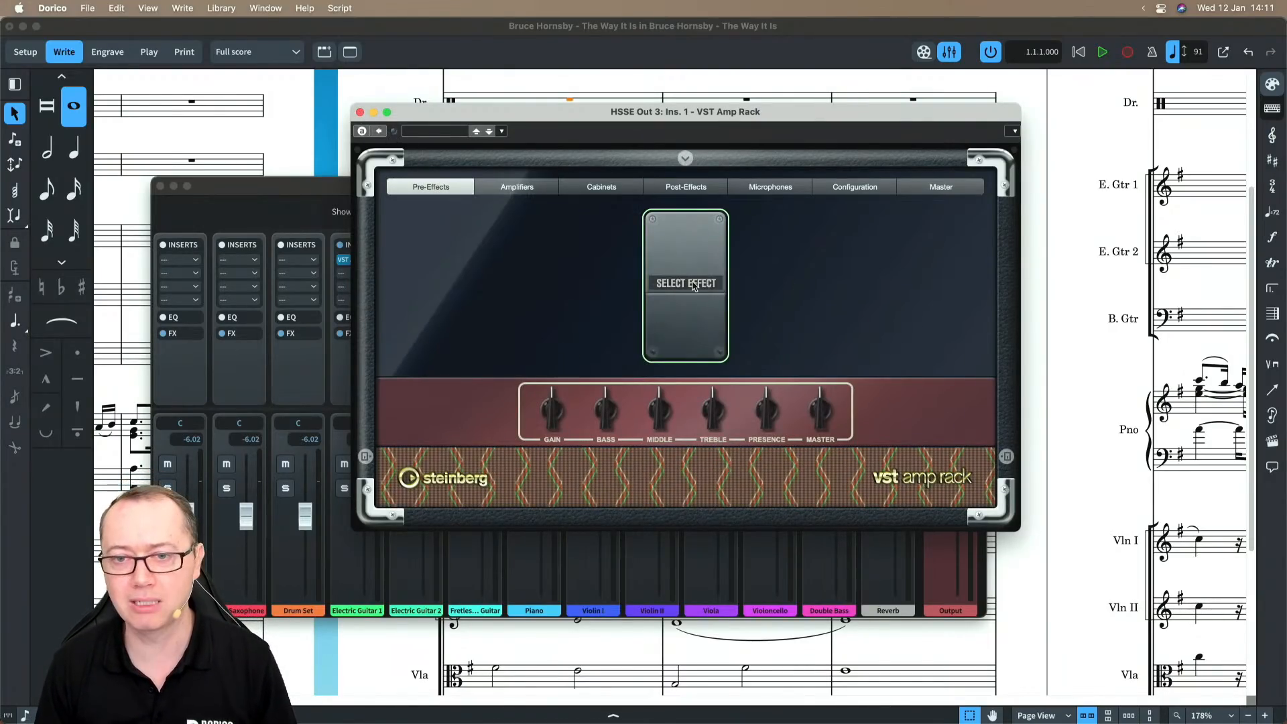
click(688, 281)
click(683, 284)
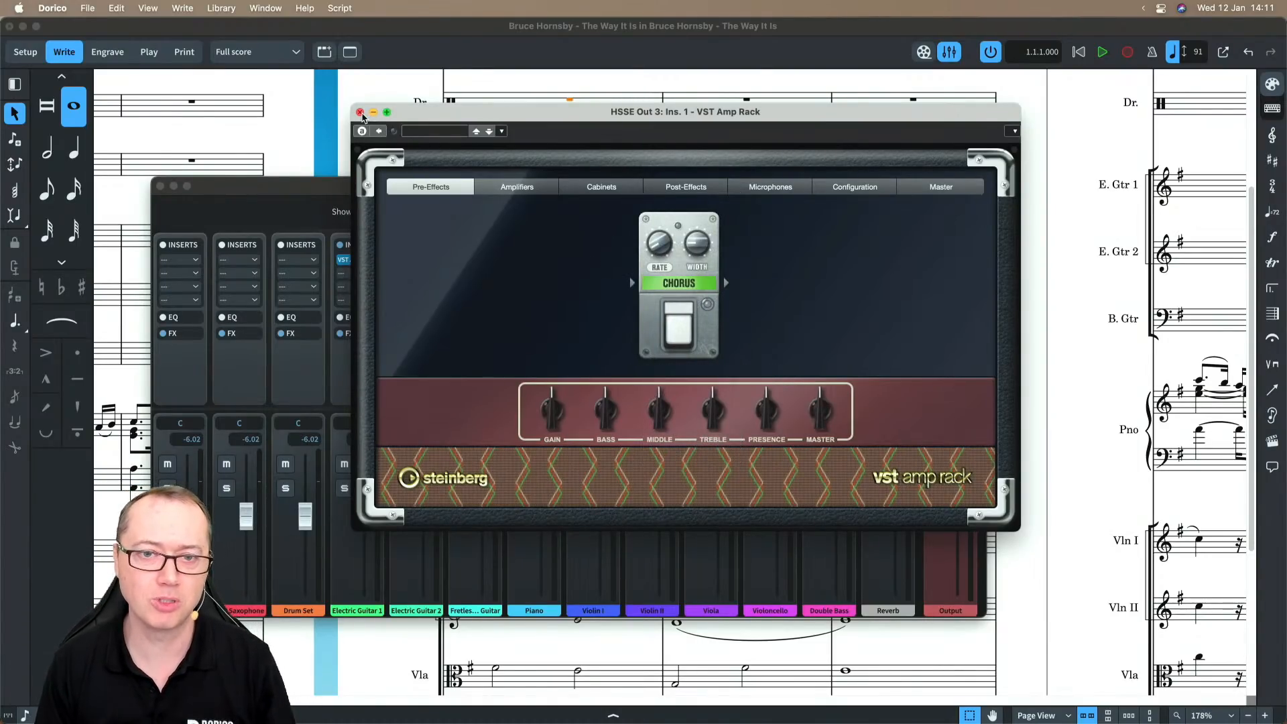
click(360, 113)
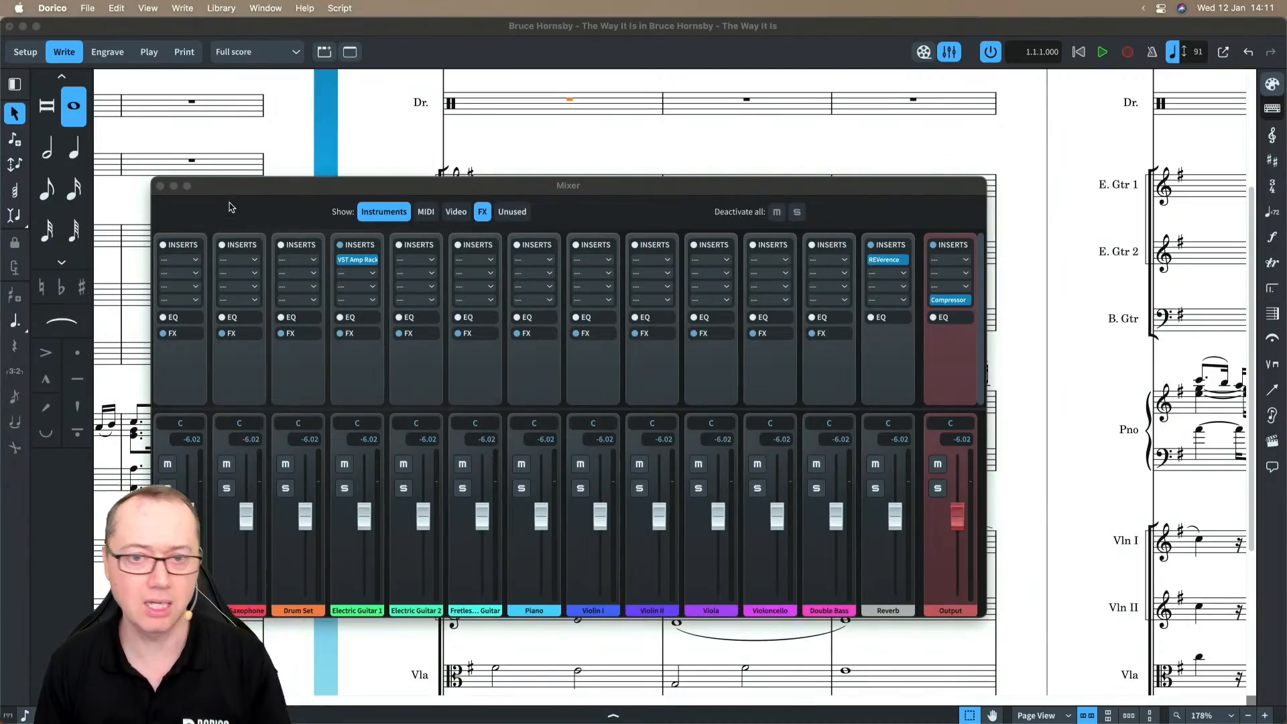
click(257, 194)
key(F3)
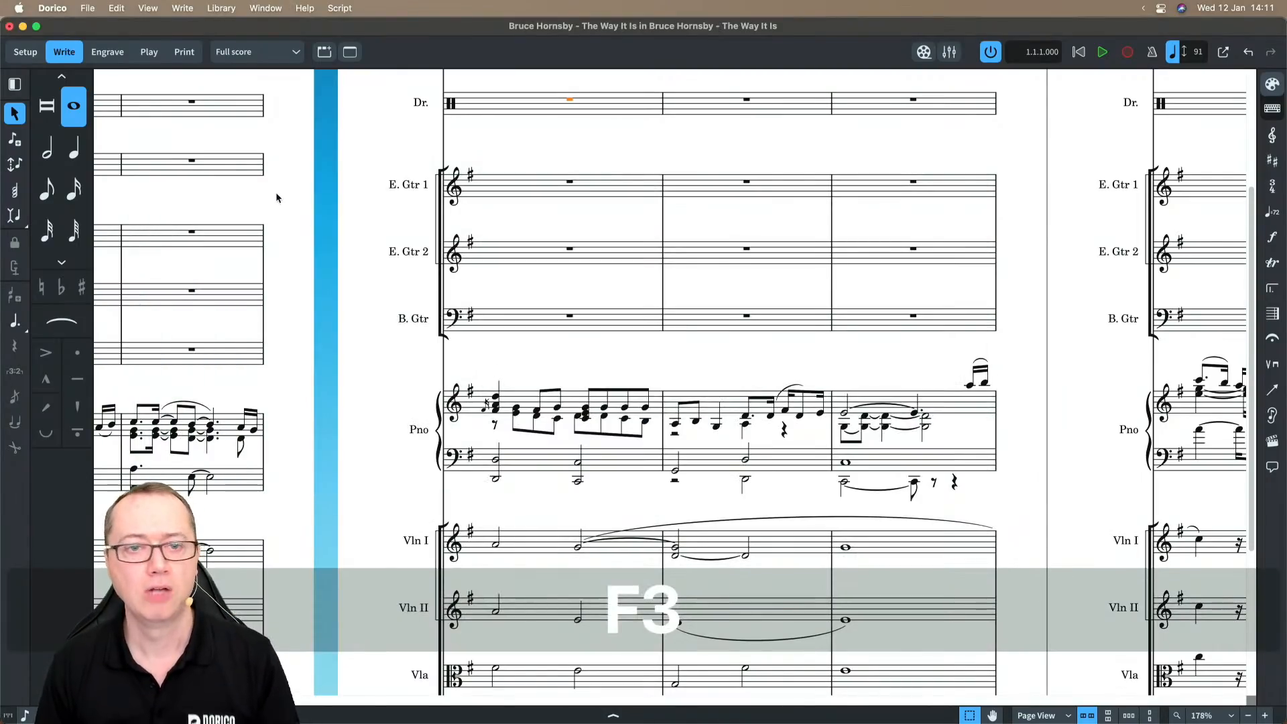
- Switch to Play mode, hide the lower zone, and look over the tracks from the drums to the strings around bars 11 to 25
click(149, 54)
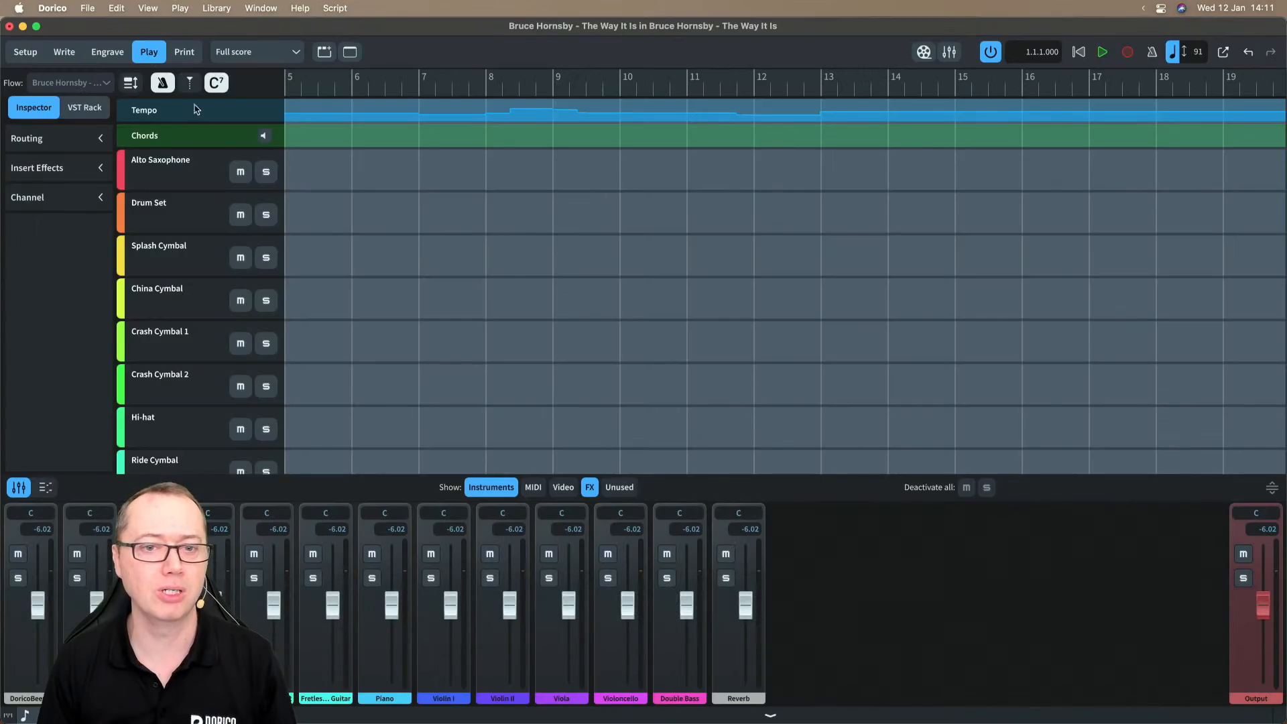
key(super+8)
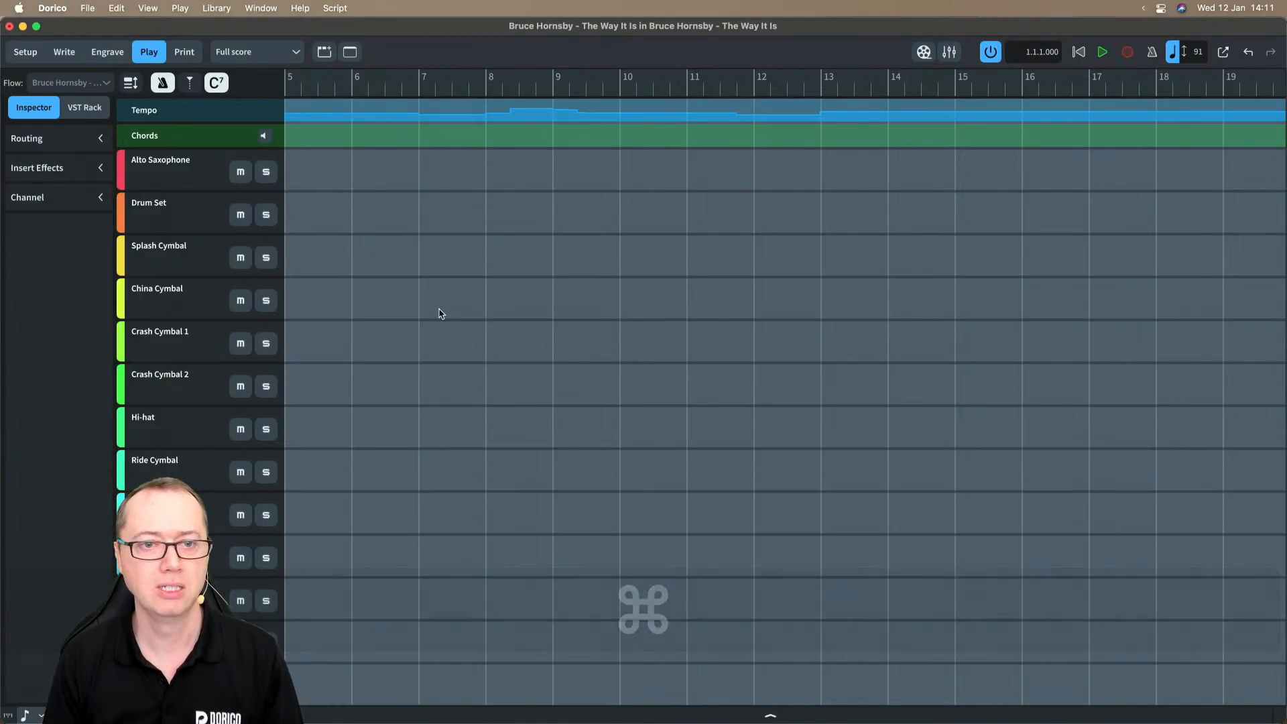
scroll(328, 374, down, 10)
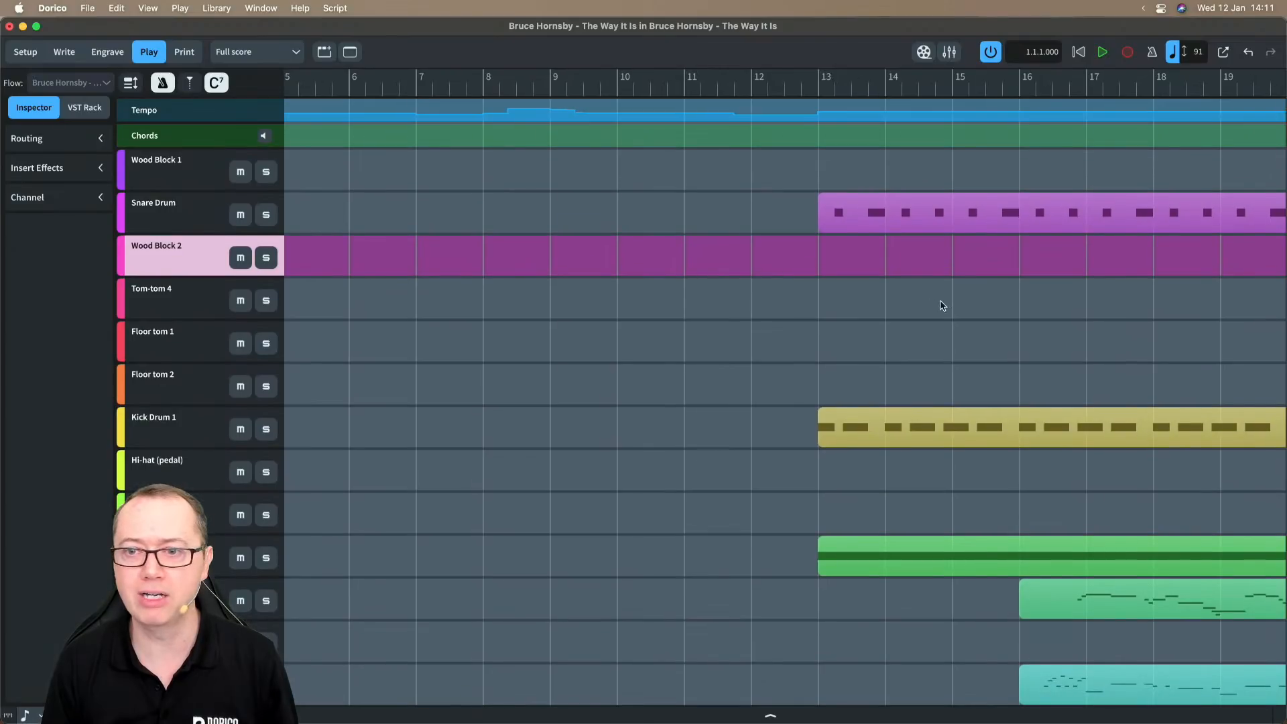
scroll(939, 301, right, 6)
scroll(779, 341, down, 6)
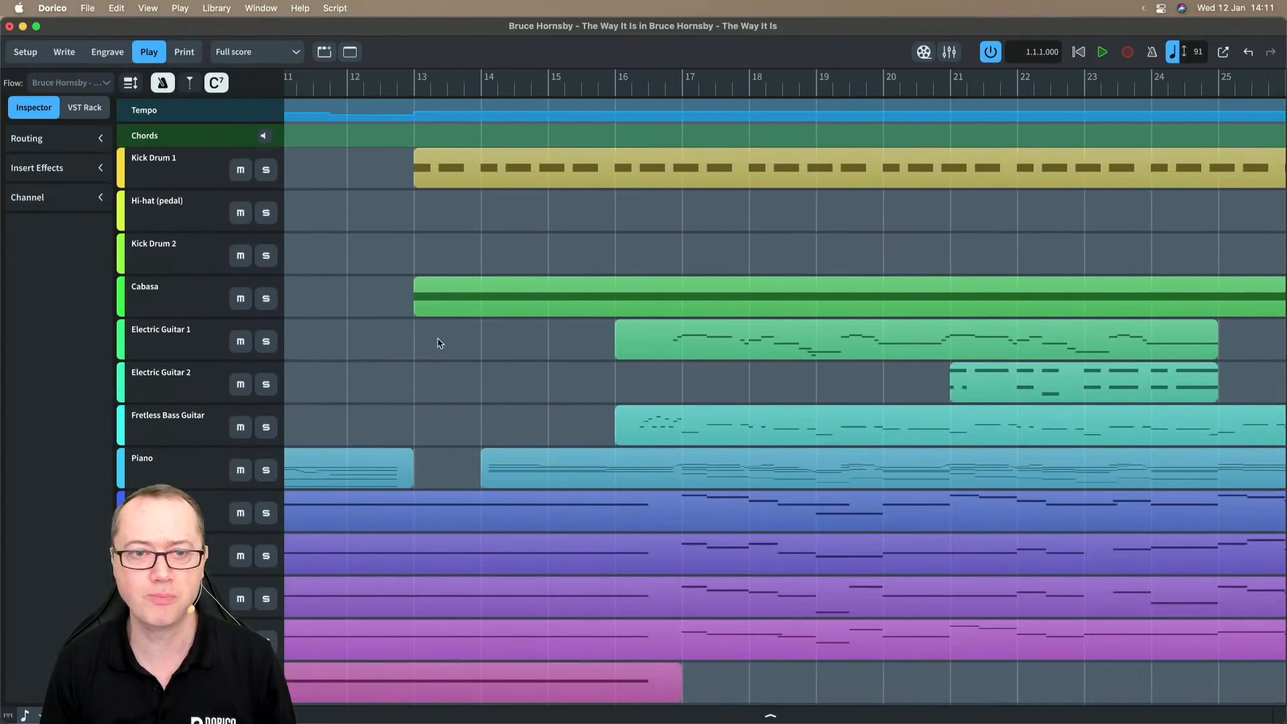
- Cycle all tracks through the taller and compact heights and back to the original height
click(131, 83)
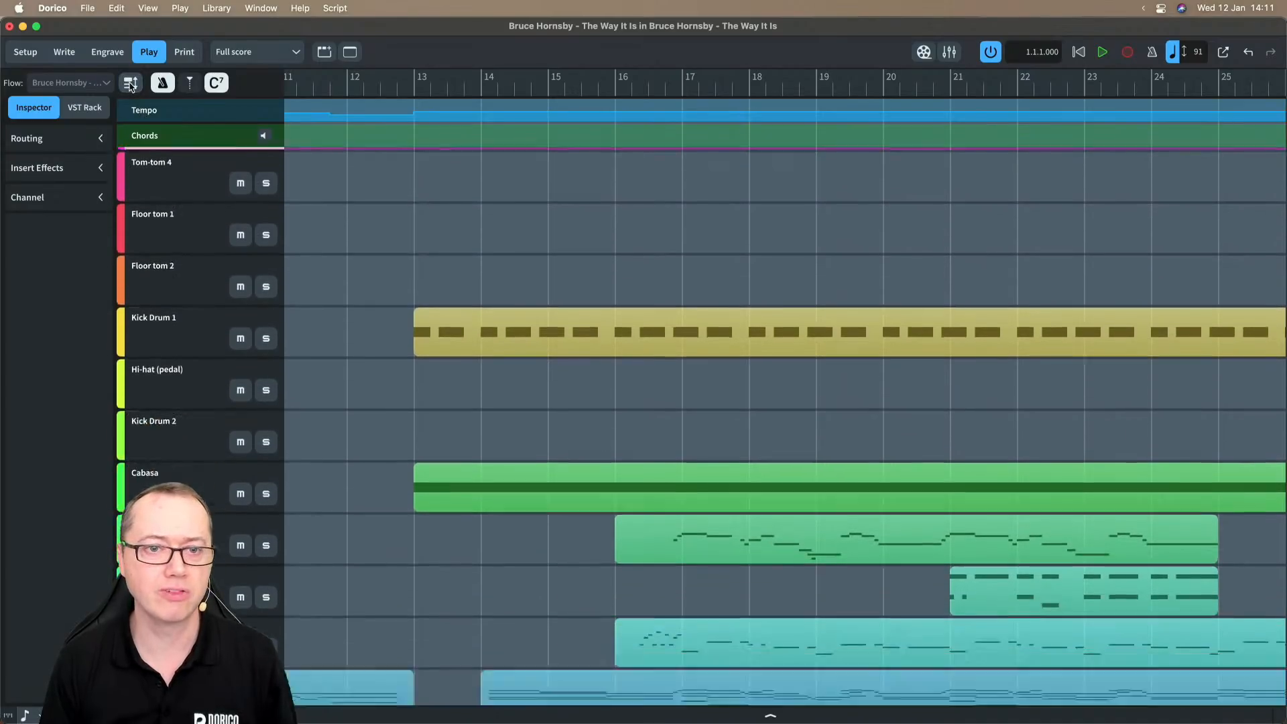
click(131, 82)
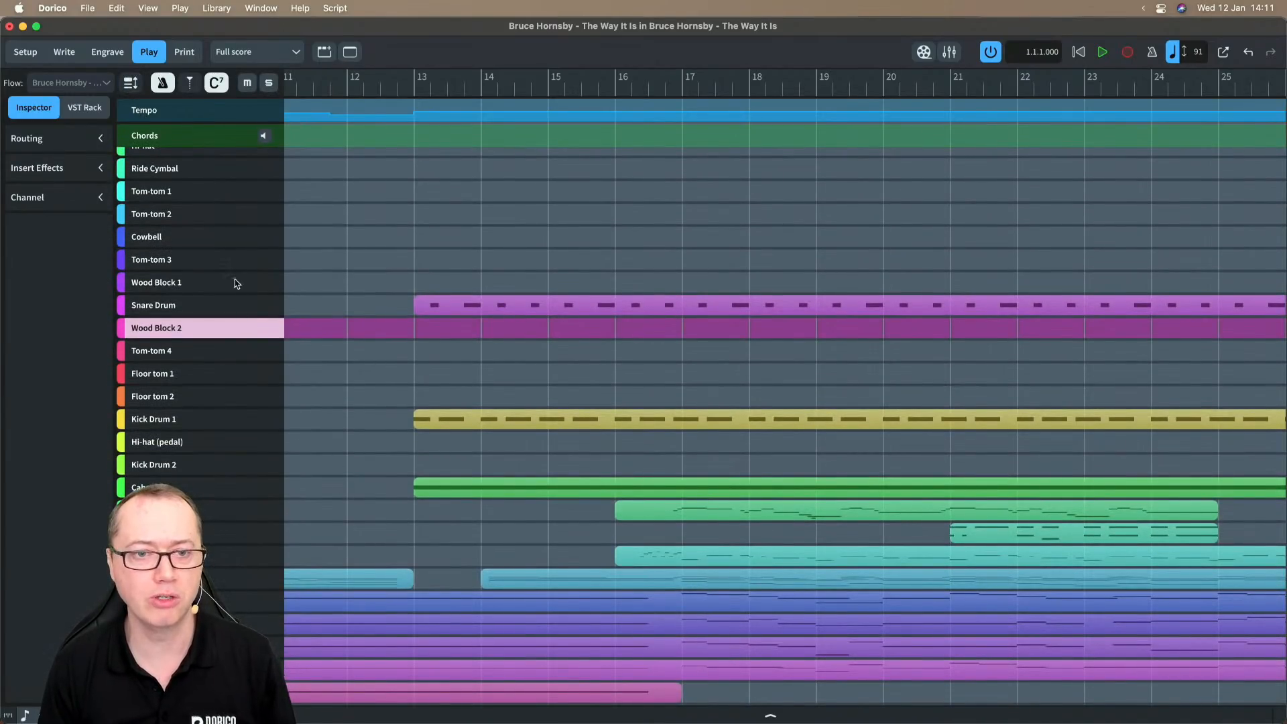
click(131, 82)
- Select the Piano track, view it in an enlarged Key Editor in the lower zone, and hide the zone again
scroll(468, 566, down, 2)
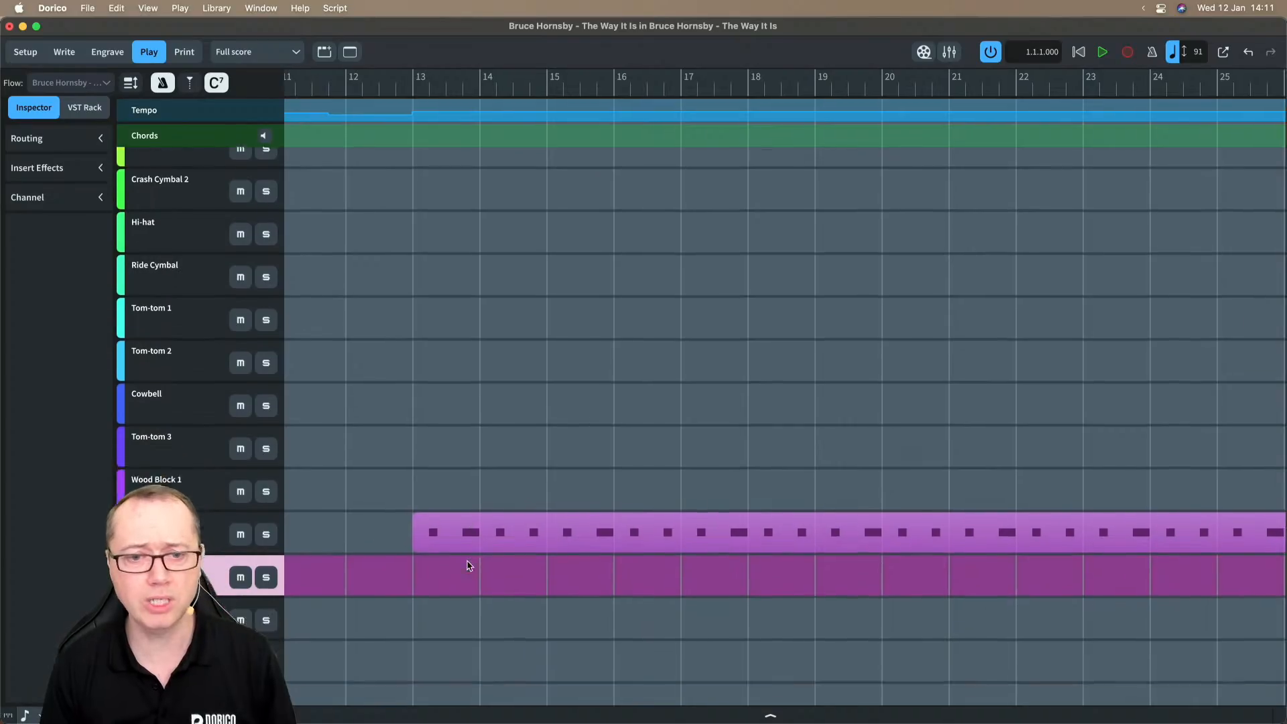
scroll(468, 566, up, 5)
click(580, 475)
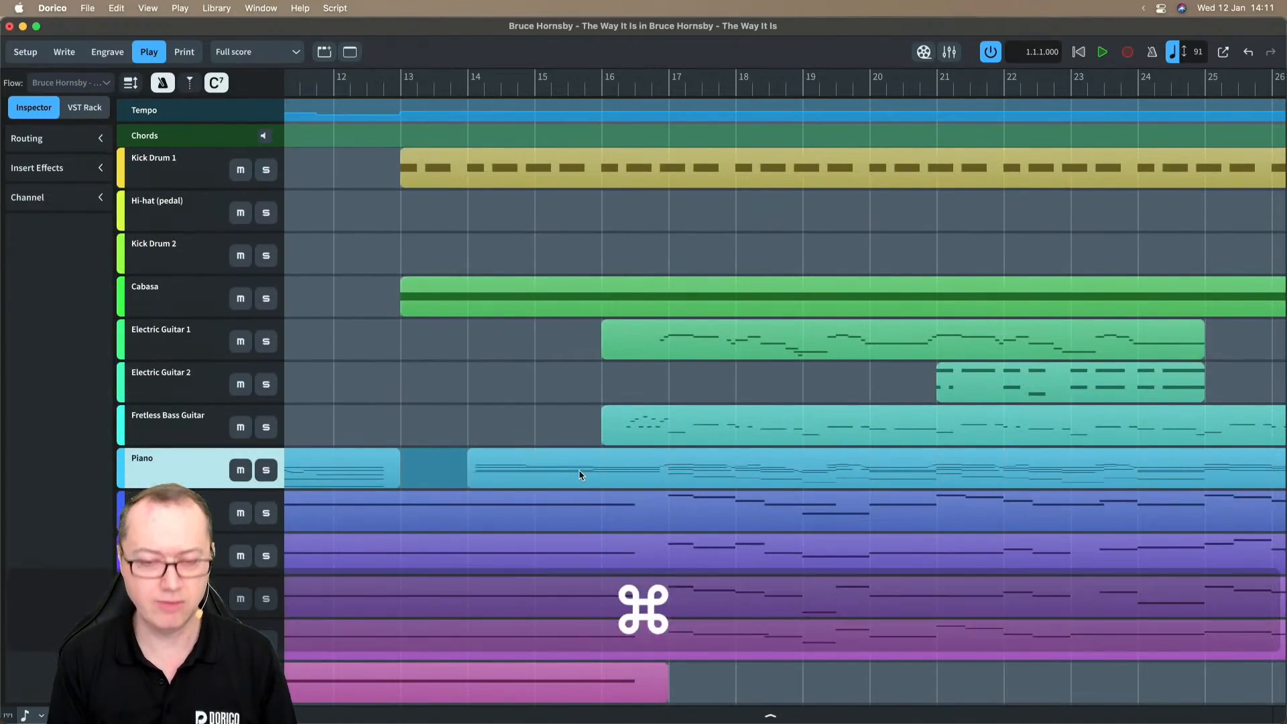
key(super+8)
click(45, 507)
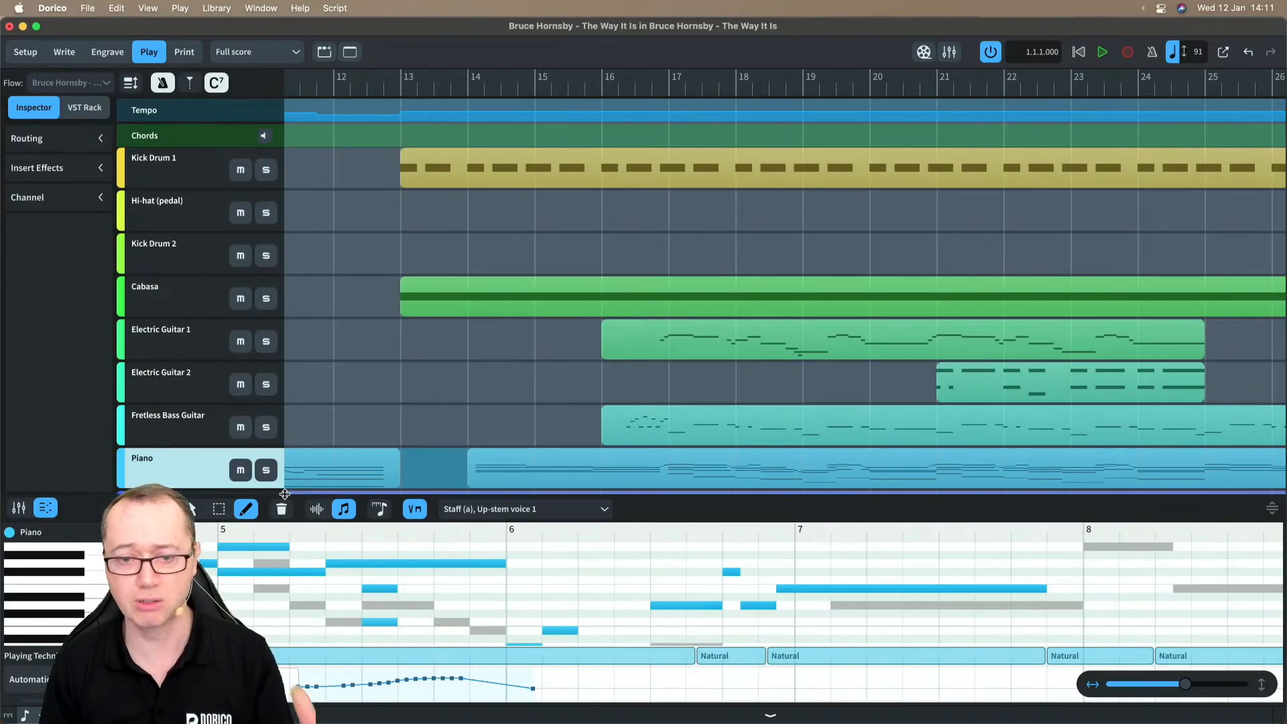
drag(284, 493, 295, 448)
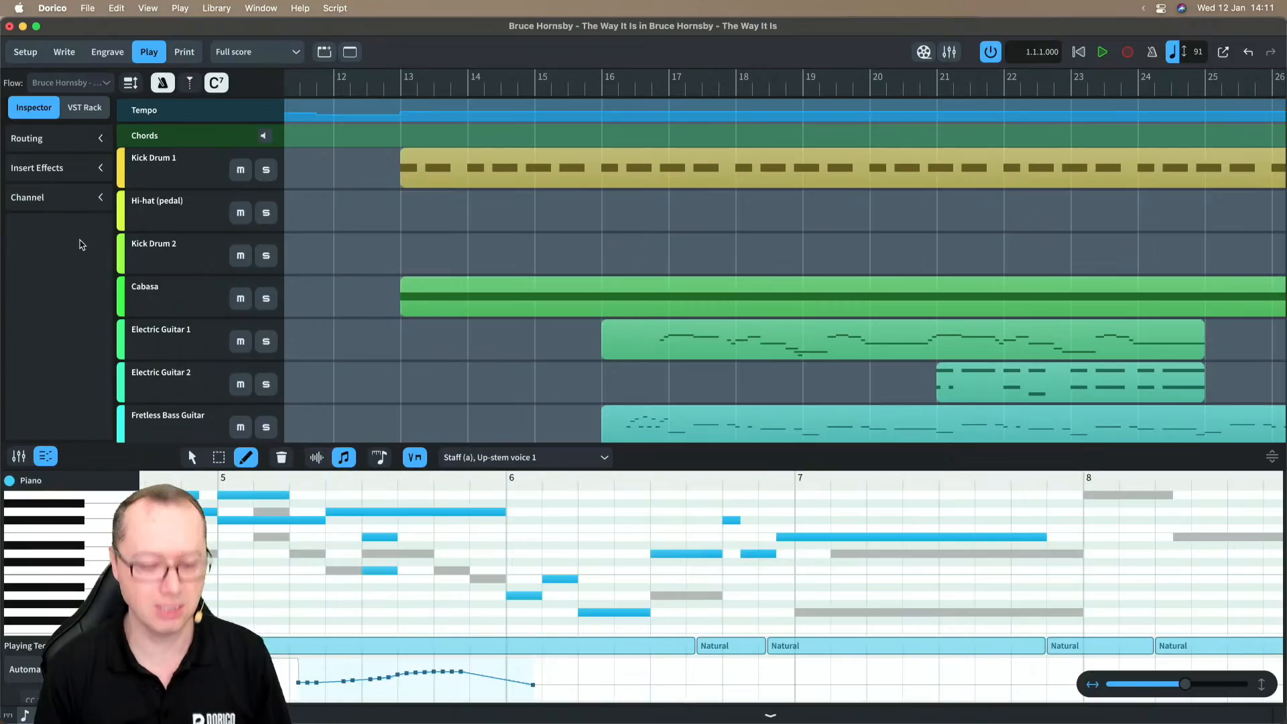
key(super+8)
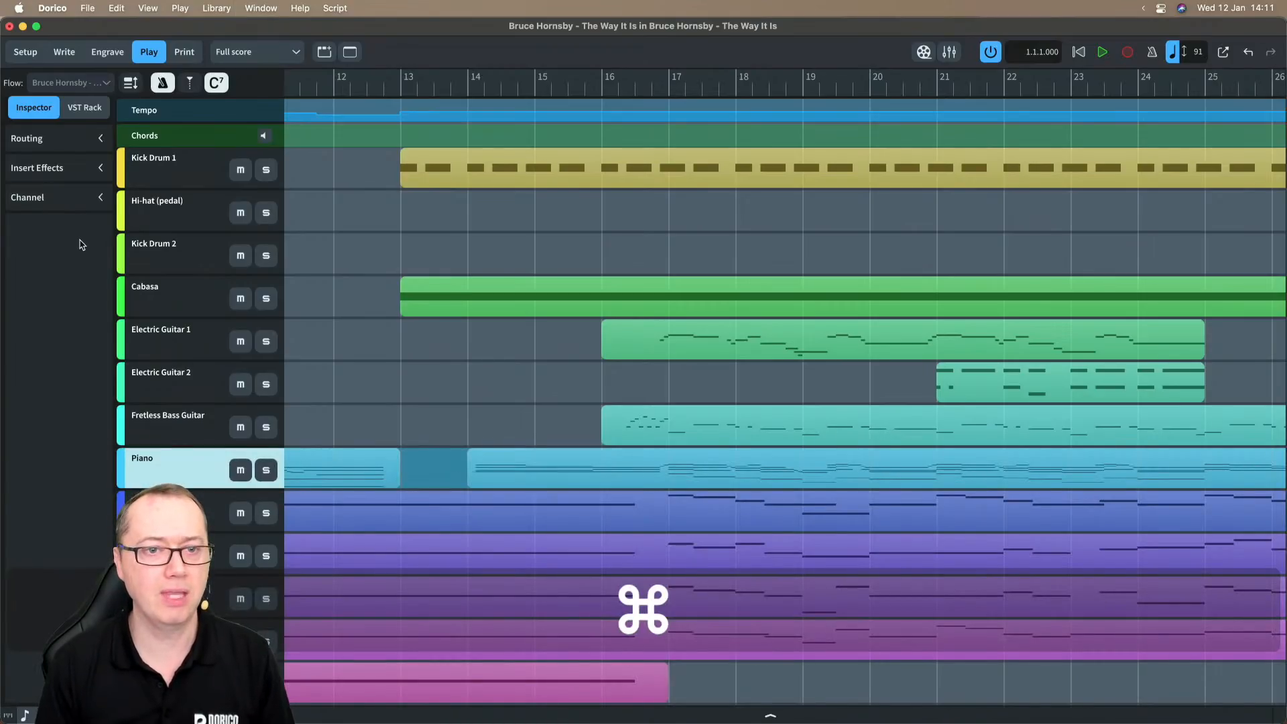
- Expand the Piano track's Routing settings, and view the HALion Sonic SE instrument it plays through before closing its window
click(100, 139)
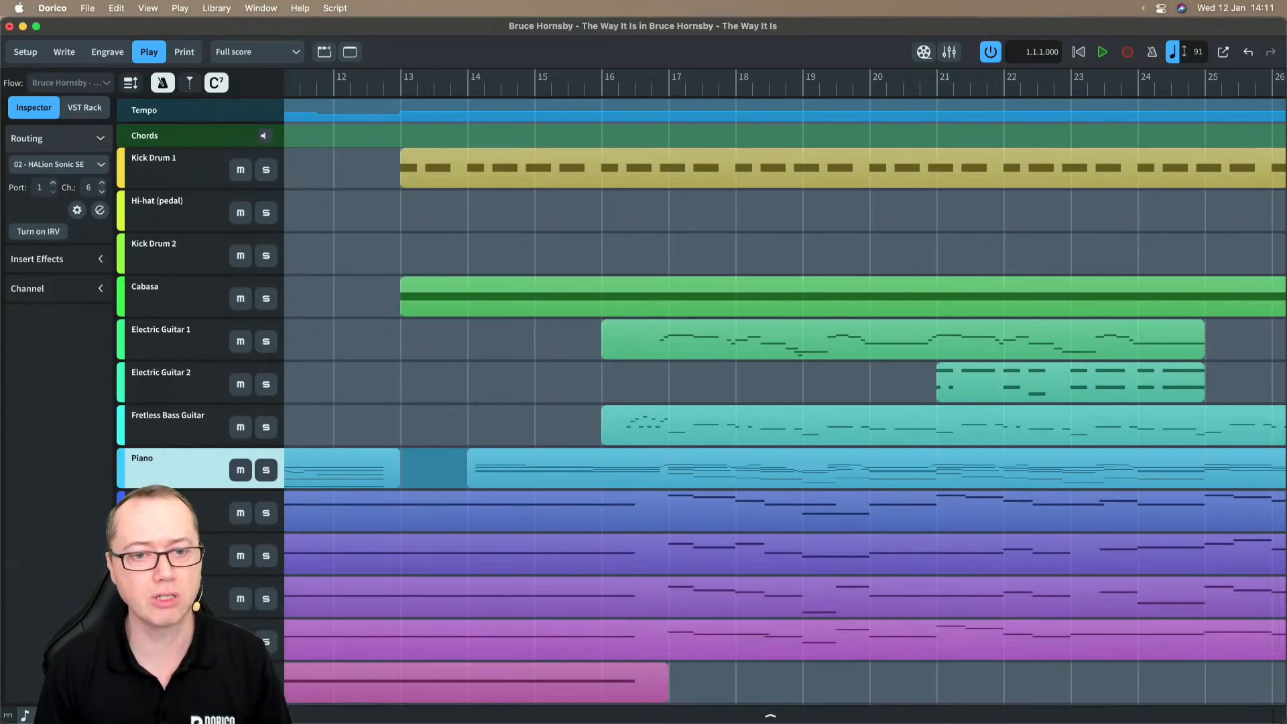
click(164, 514)
click(159, 470)
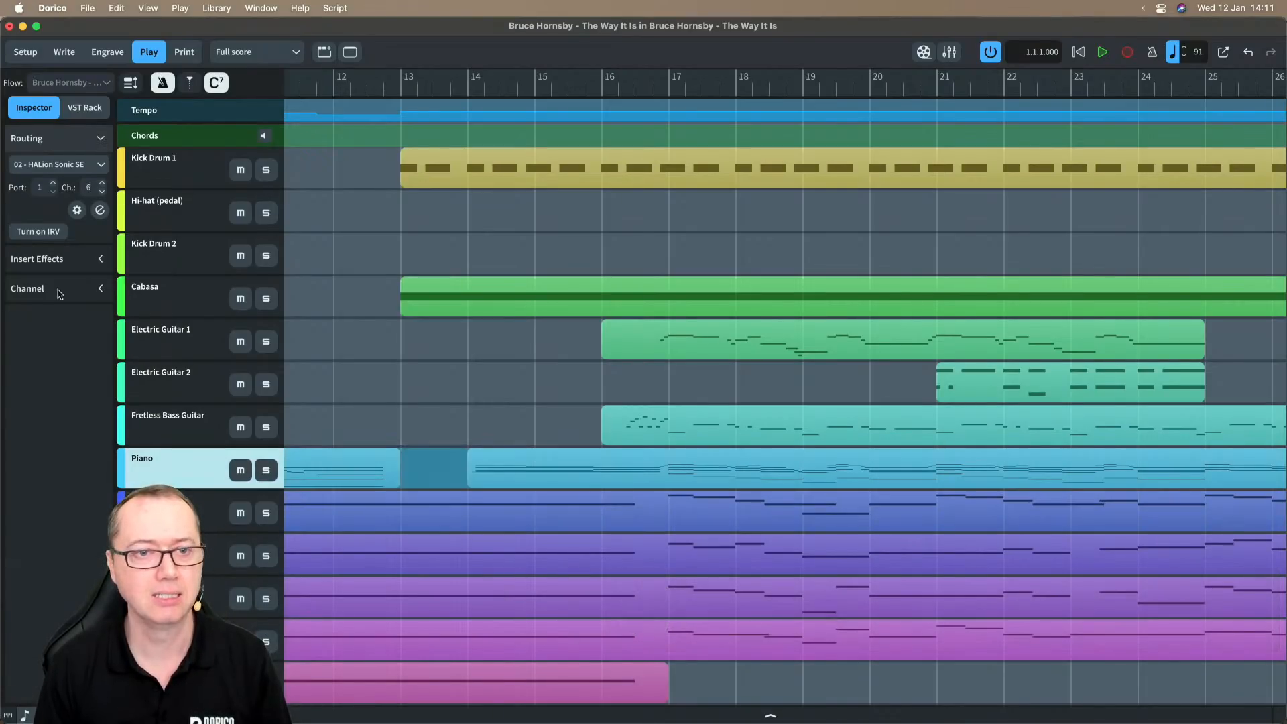
click(99, 211)
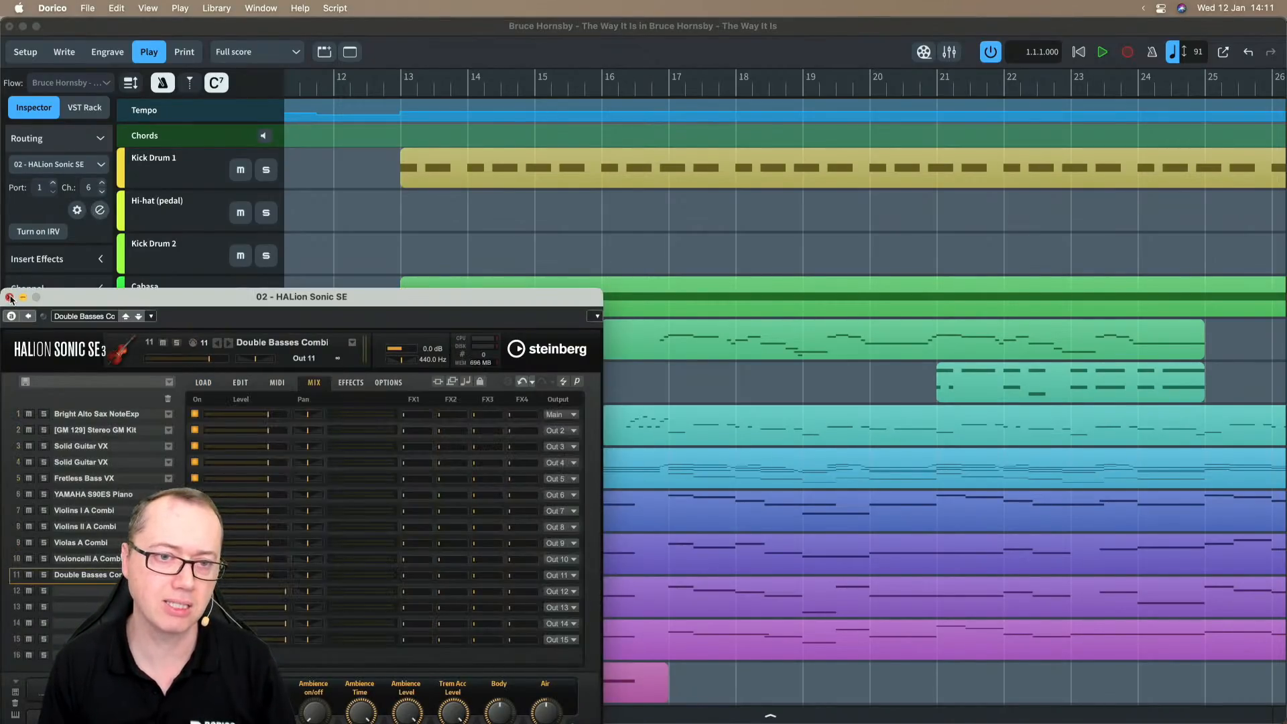
click(10, 297)
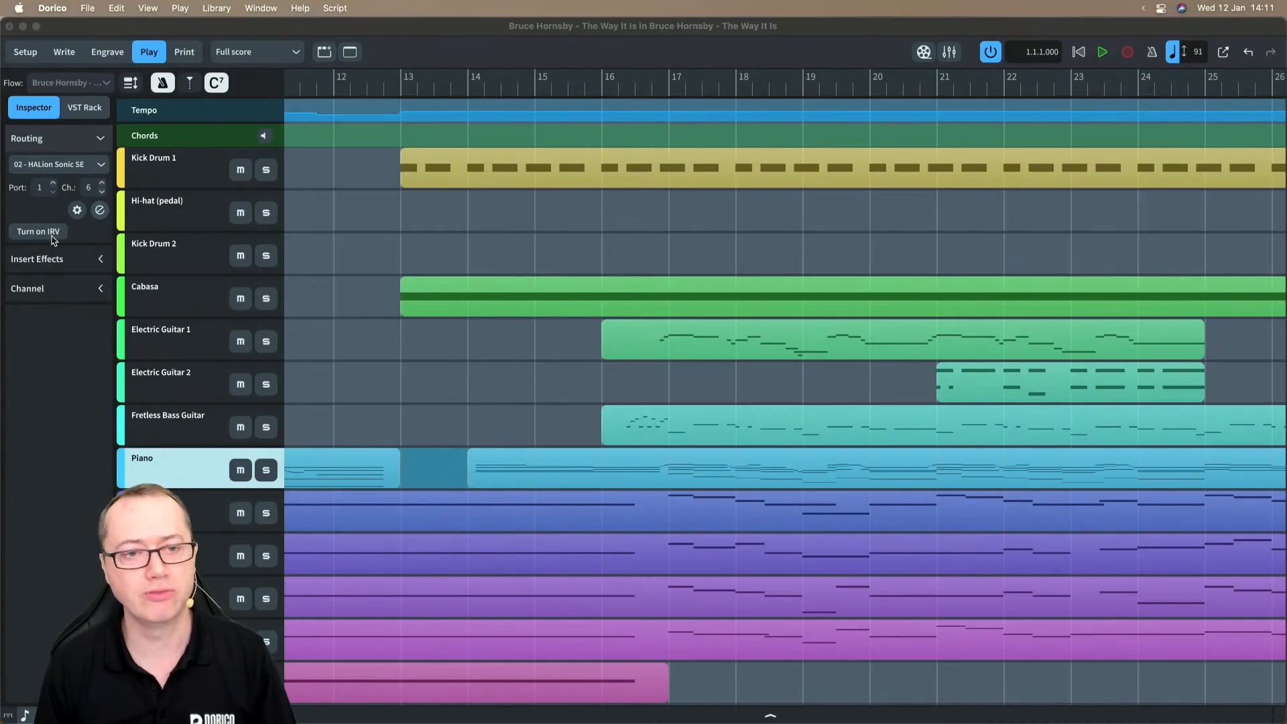
- View the Piano track's Insert Effects slots and Channel fader in the inspector, collapsing each section again
click(99, 261)
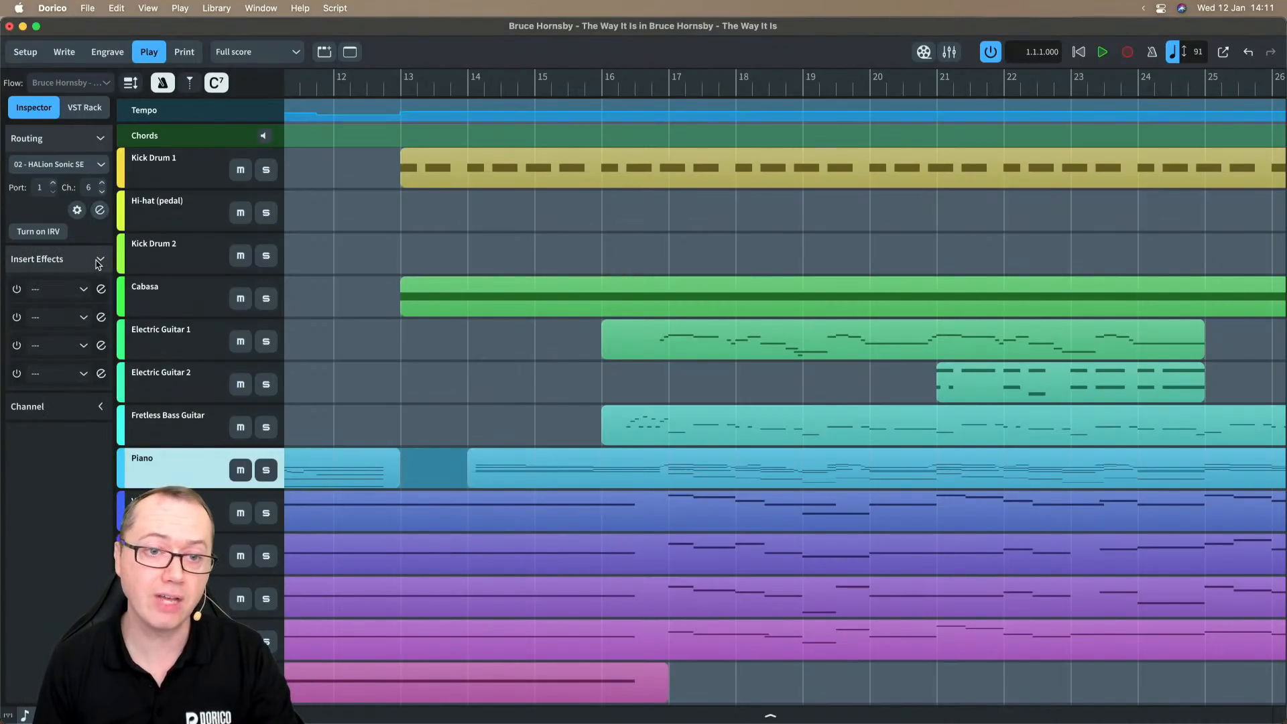
click(99, 261)
click(101, 295)
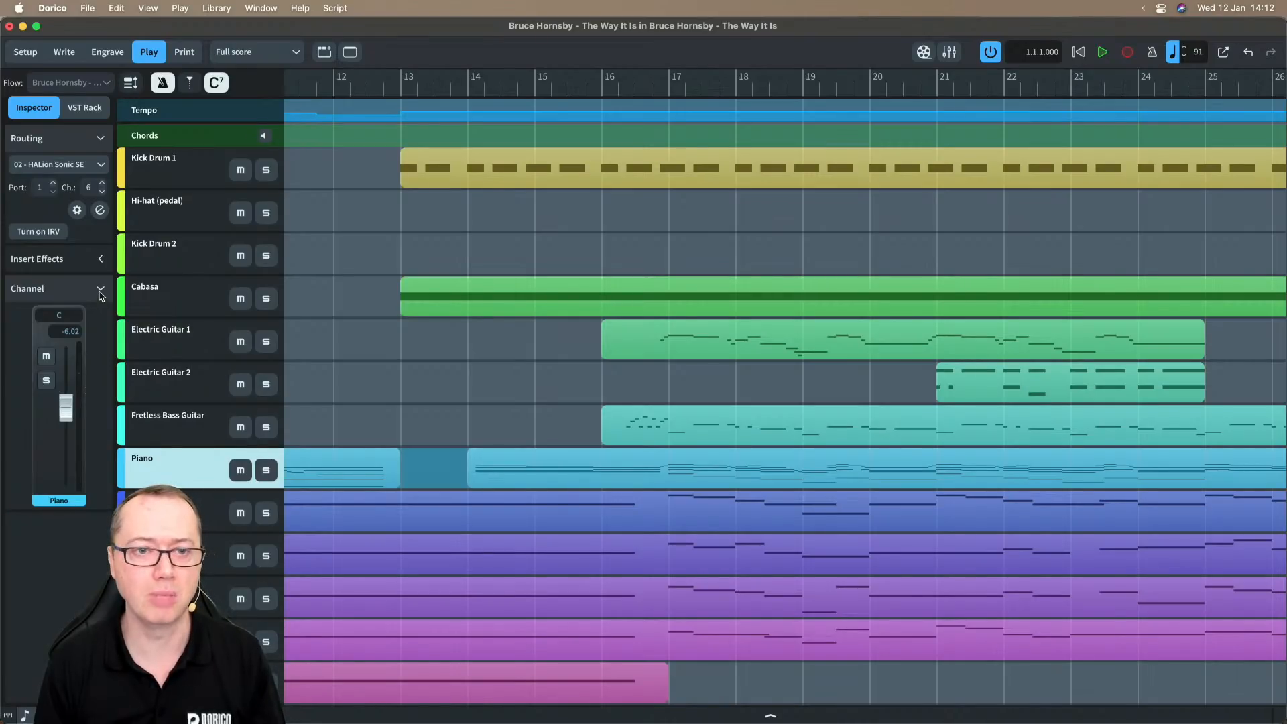
click(100, 292)
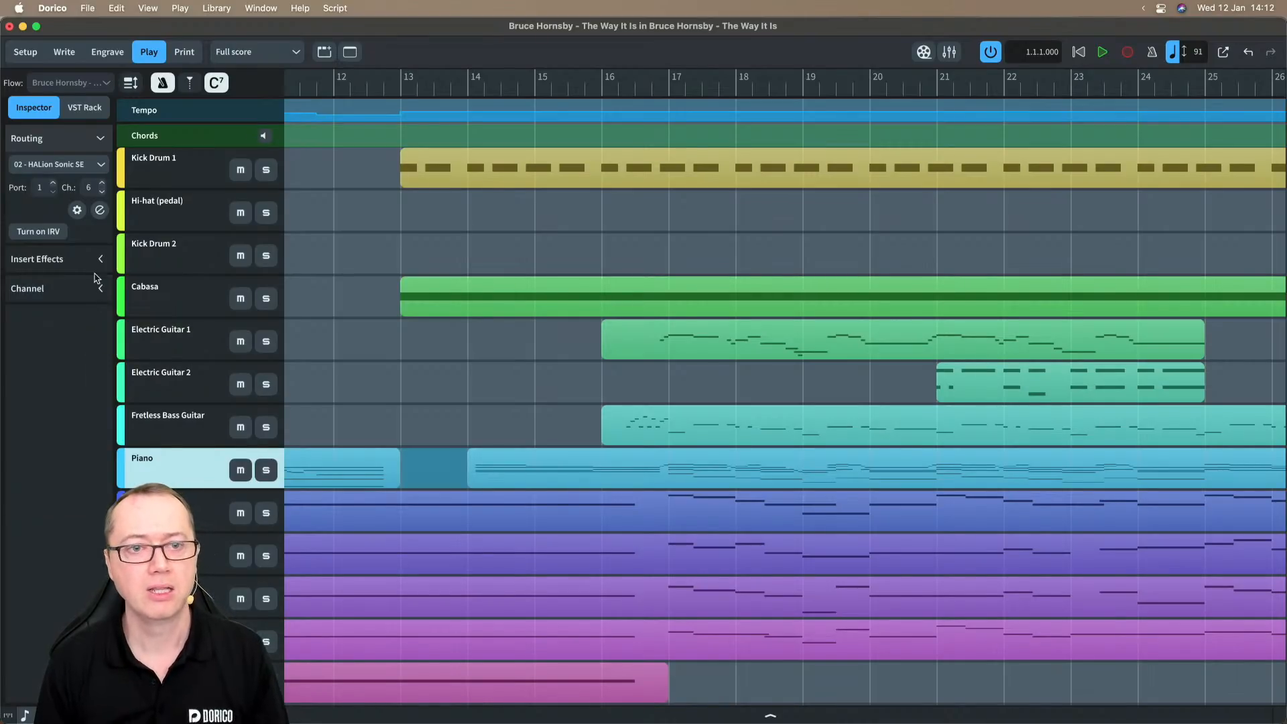
- View the VST Rack, and show the Piano's Key Editor in the lower zone before hiding it again
click(85, 112)
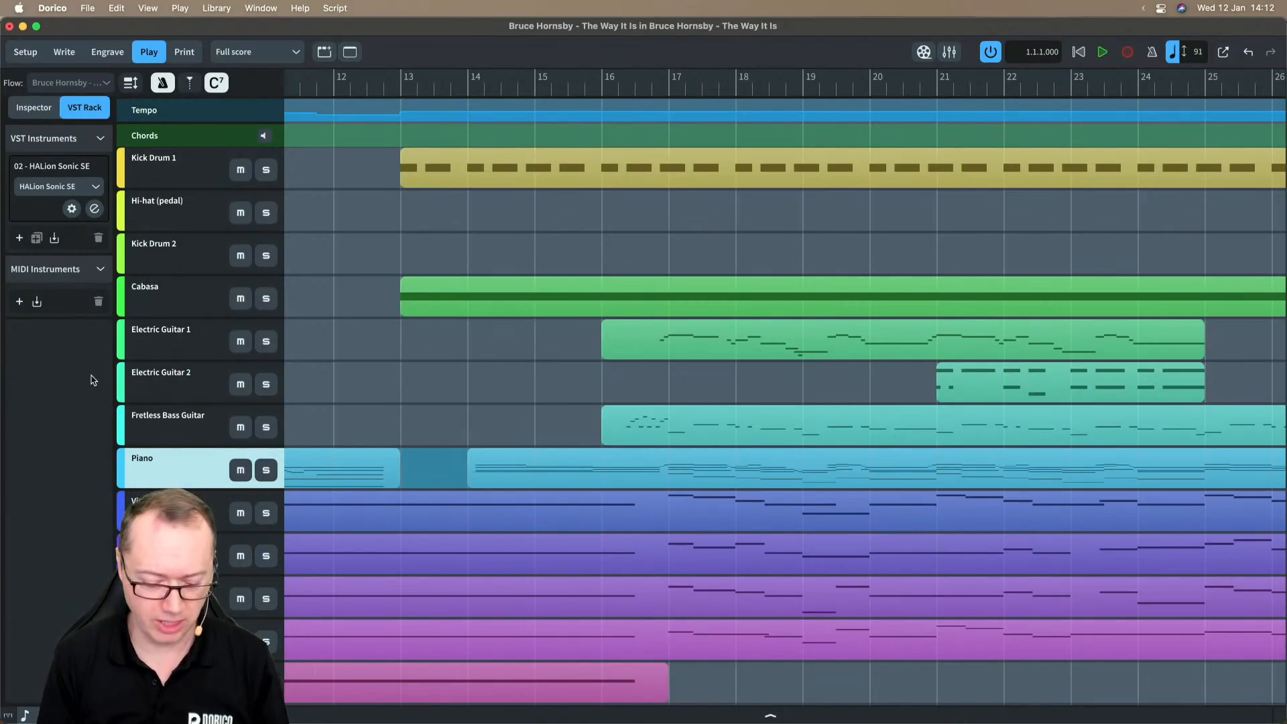
key(super+8)
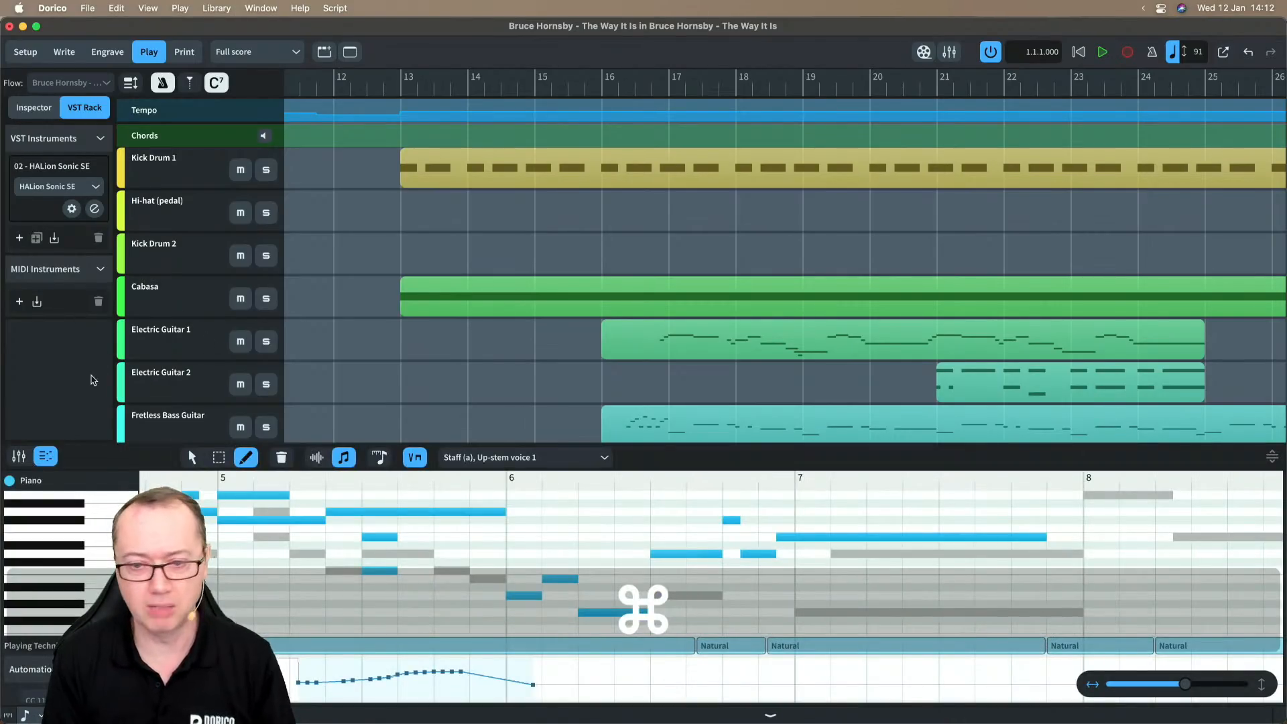
key(super+8)
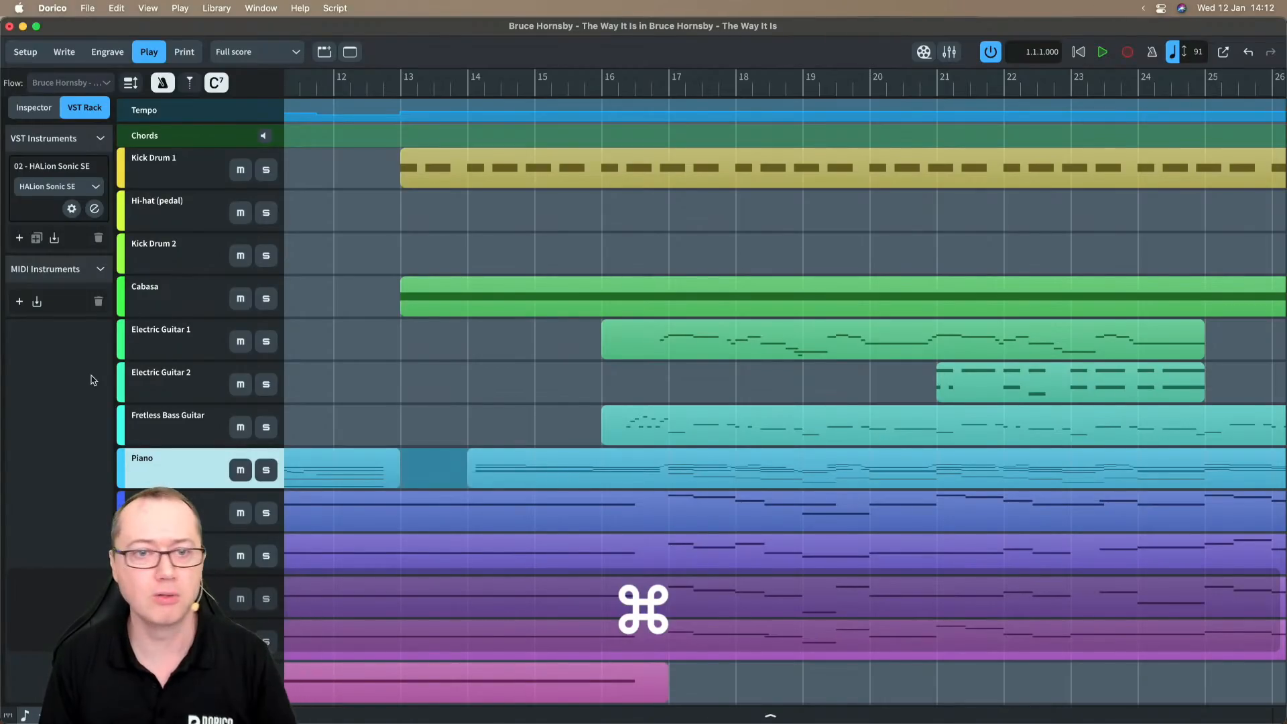
- Show the Markers track above the Chords track and hide it again
click(189, 82)
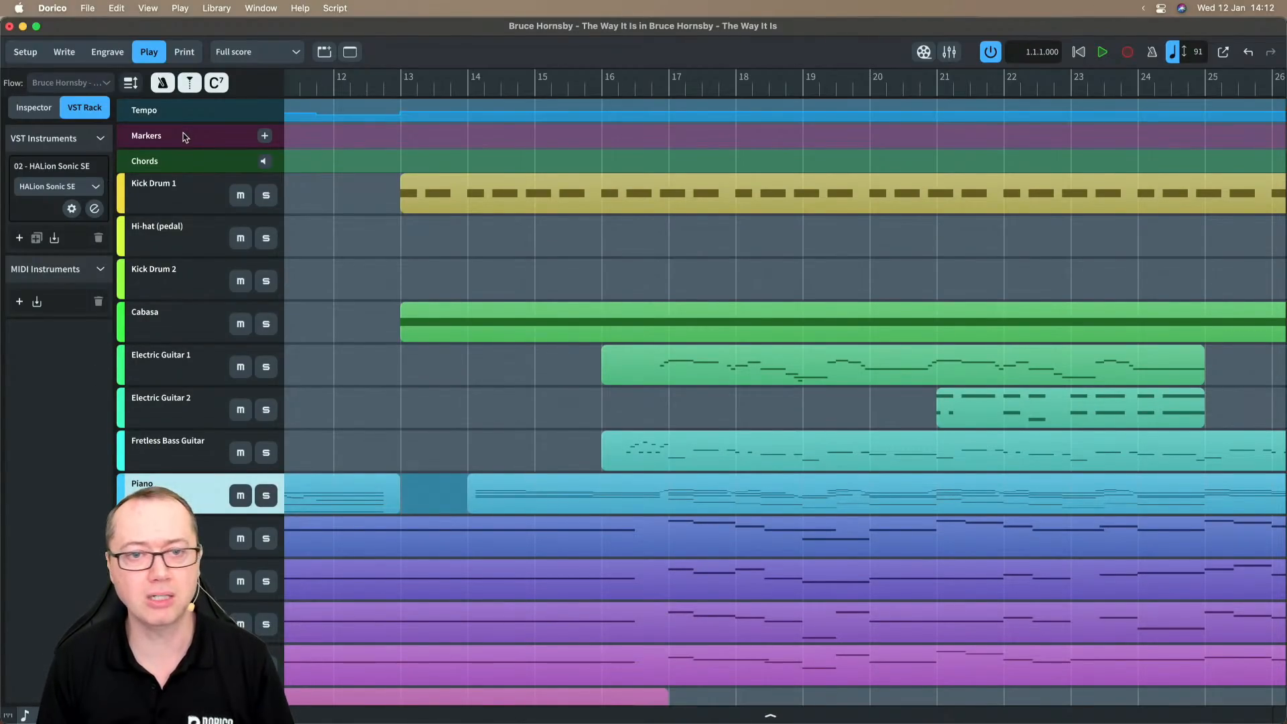
click(189, 86)
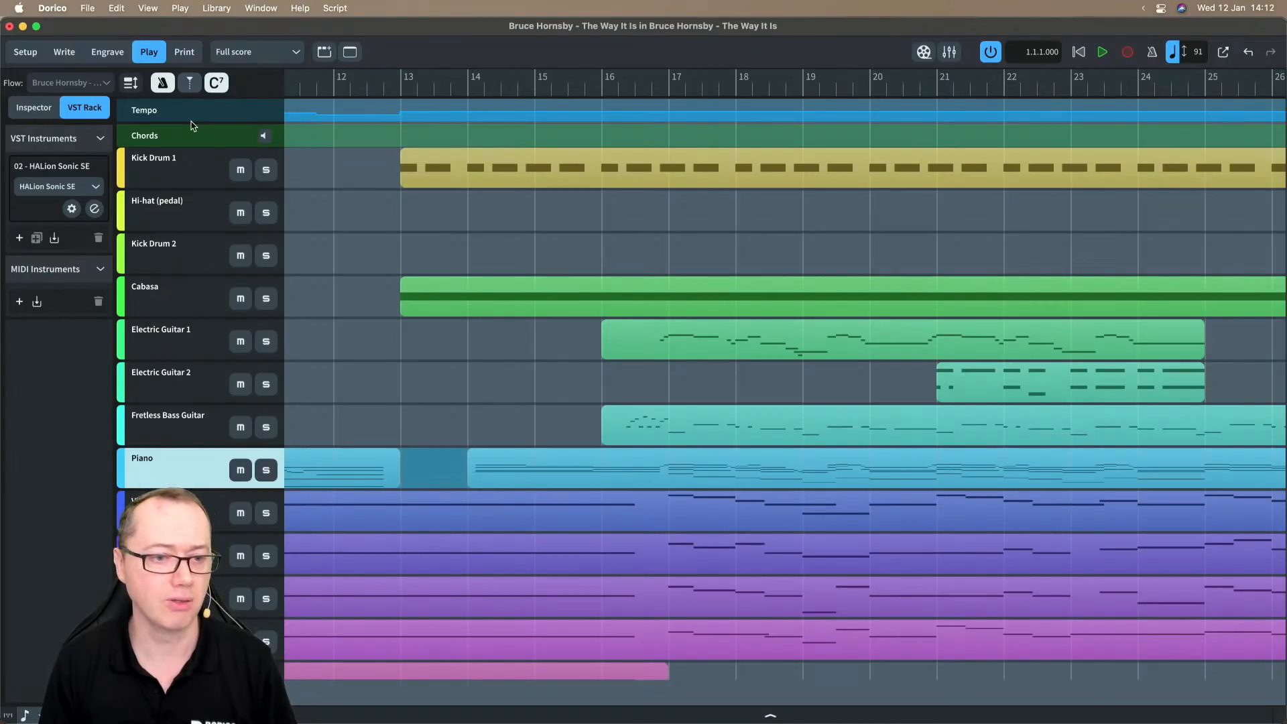
- Switch to Write mode and display the full score in Galley View
click(64, 52)
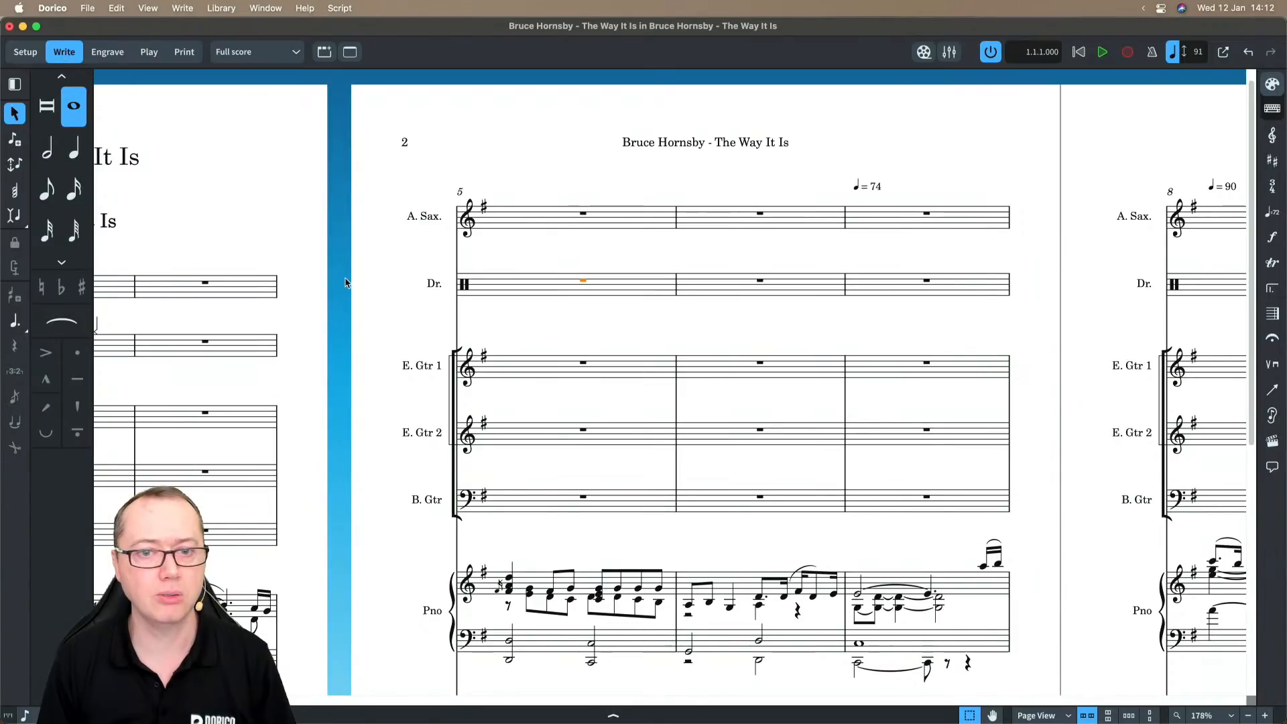
scroll(363, 428, left, 10)
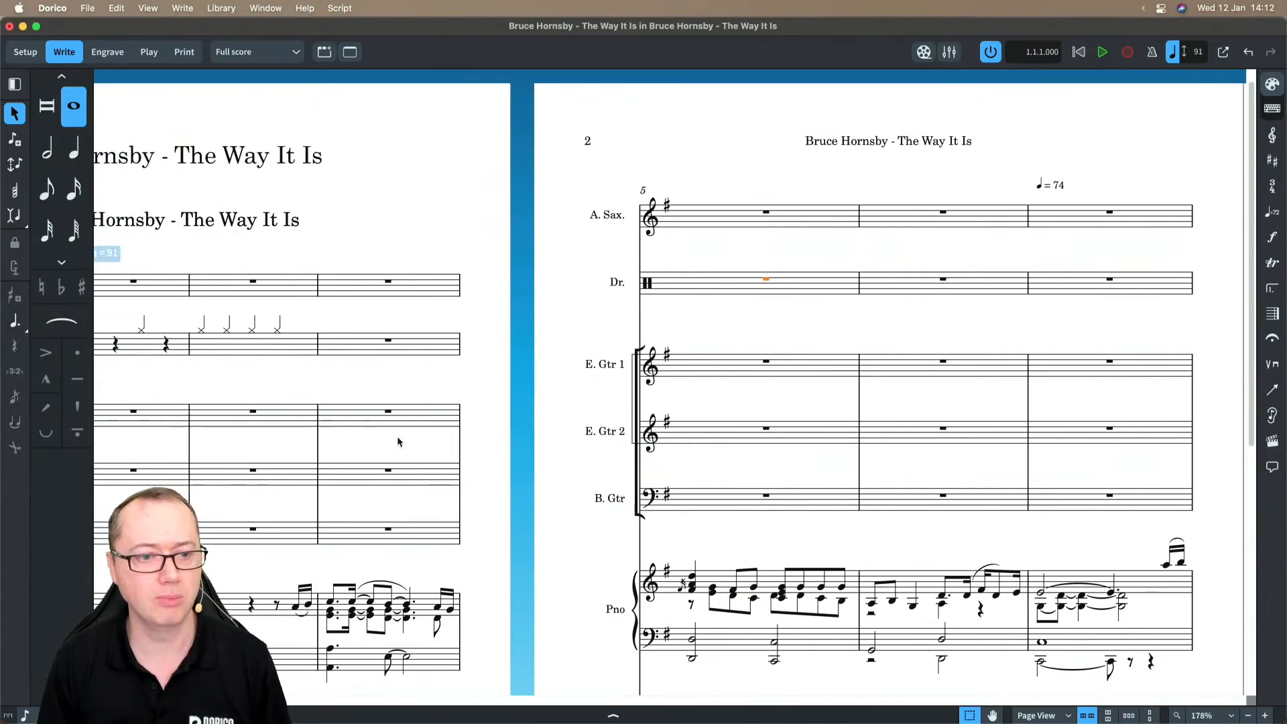
scroll(398, 442, down, 2)
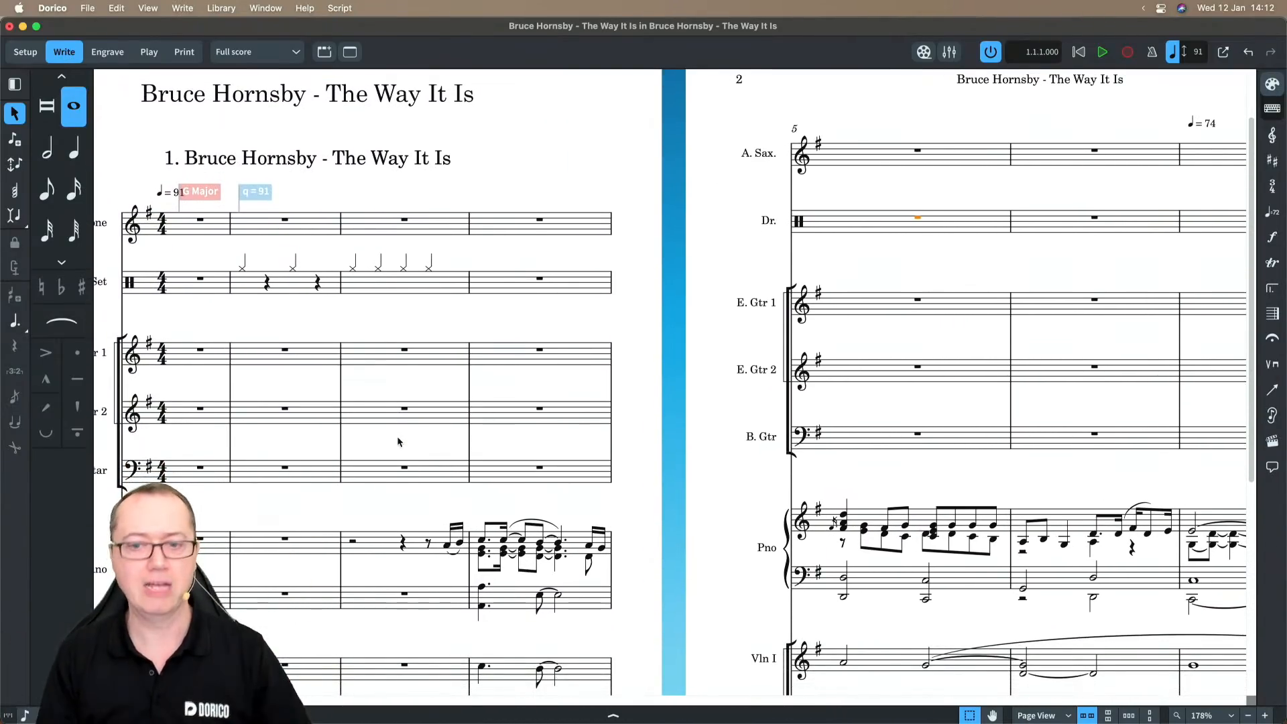
click(637, 470)
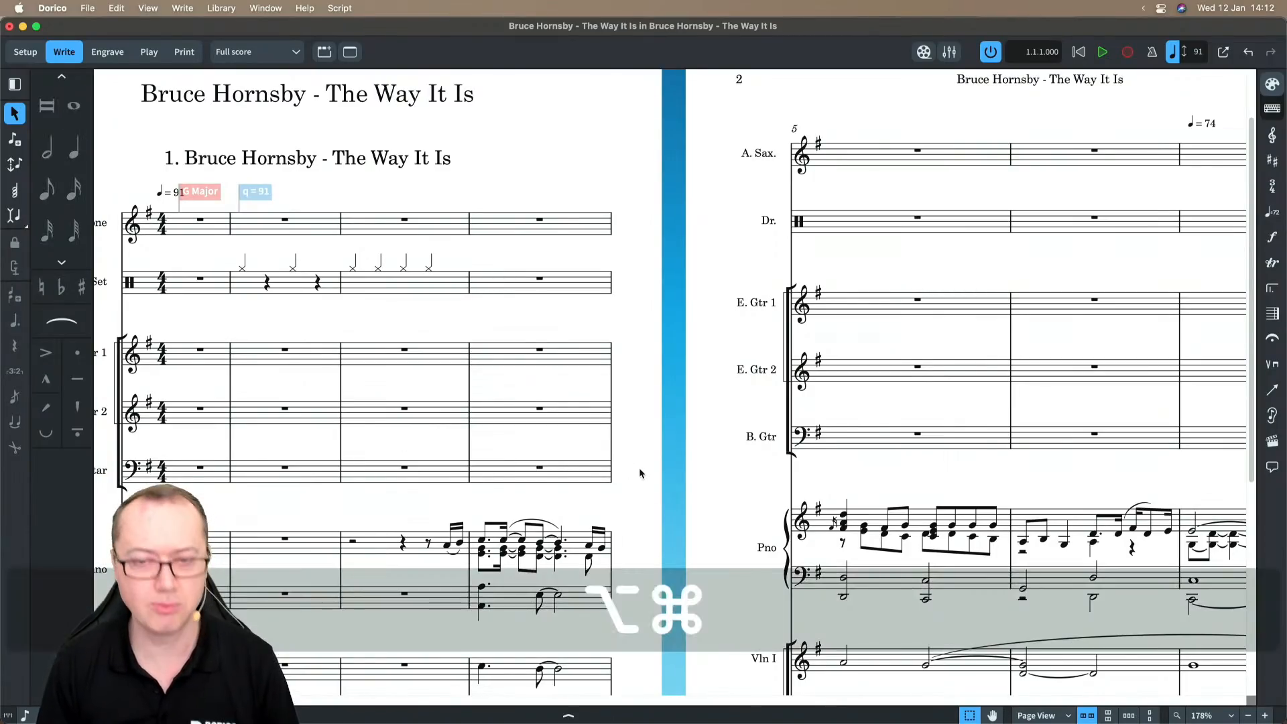
key(alt+super+2)
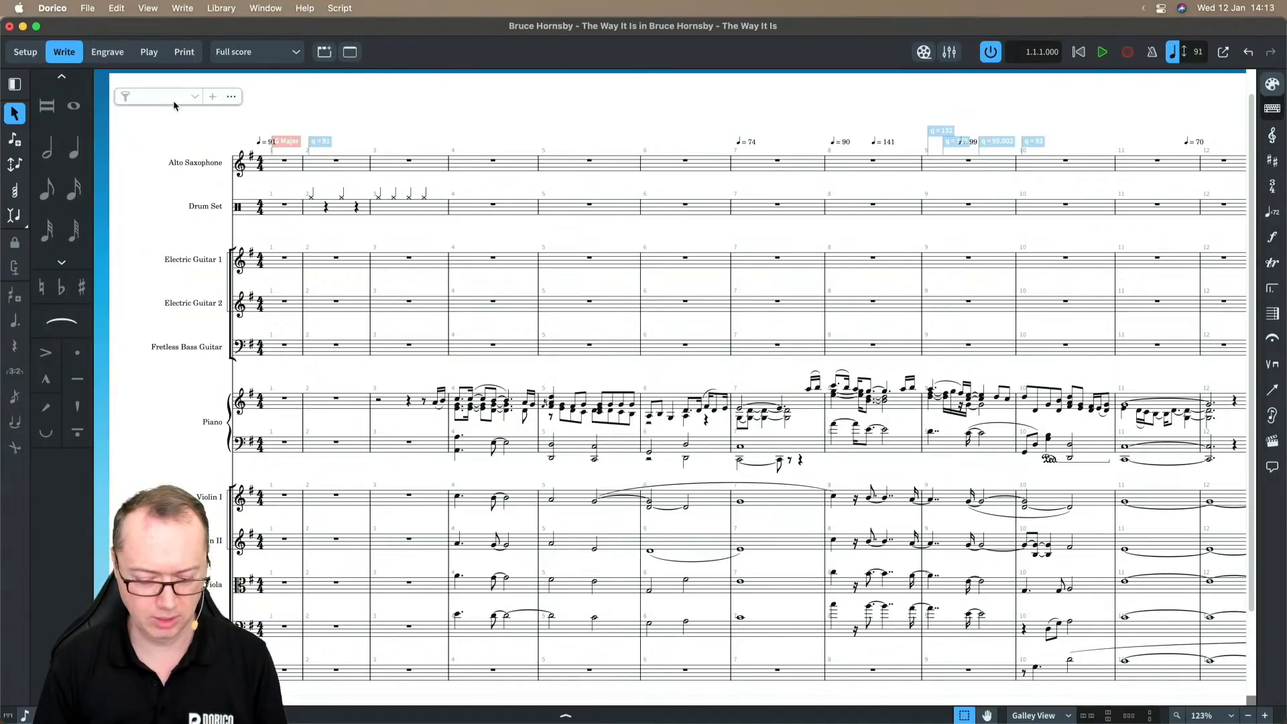
- Check the Instrument Filter Overlay view option, and filter the score to the Alto Saxophone and Piano by selecting their music in bar 4
key(F6)
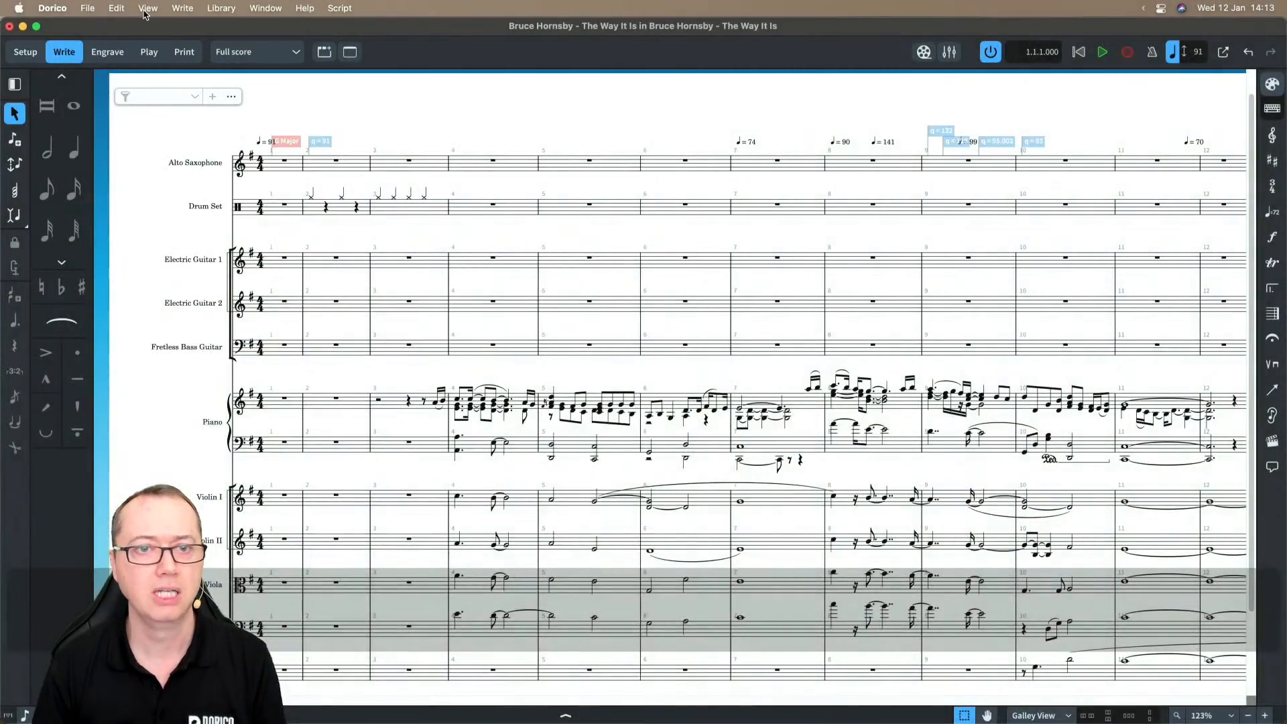
click(145, 9)
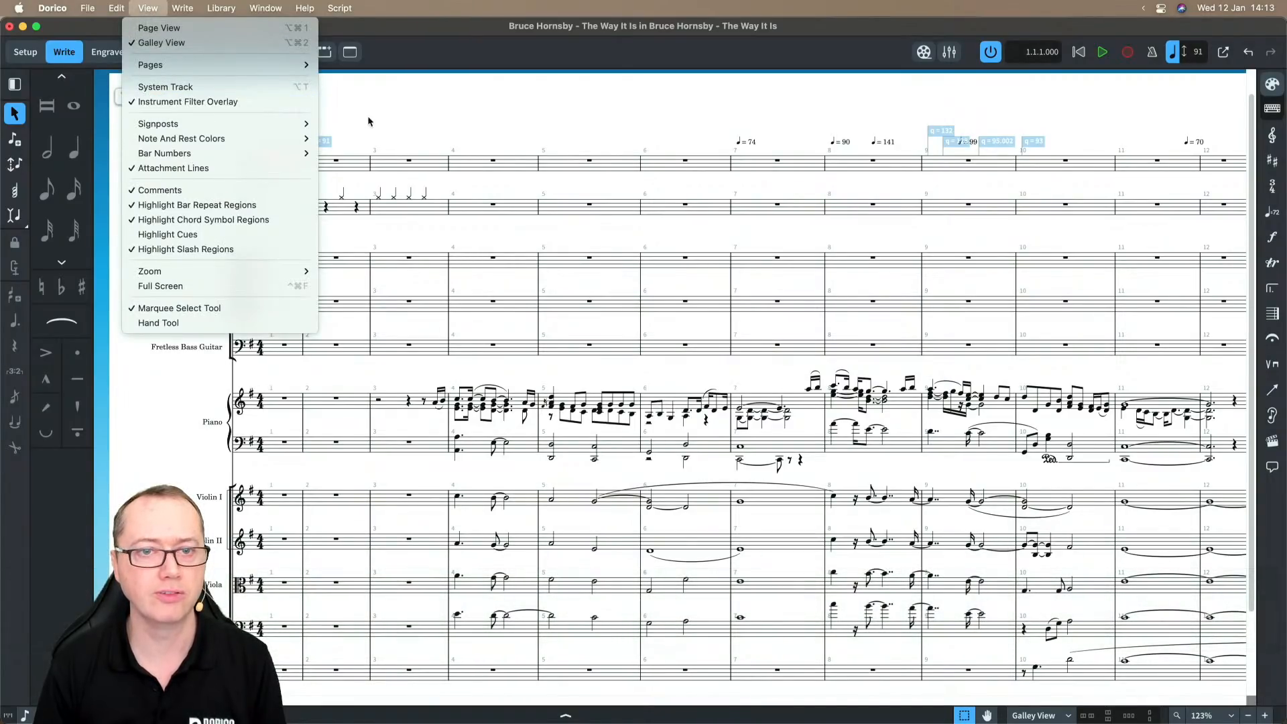
click(372, 115)
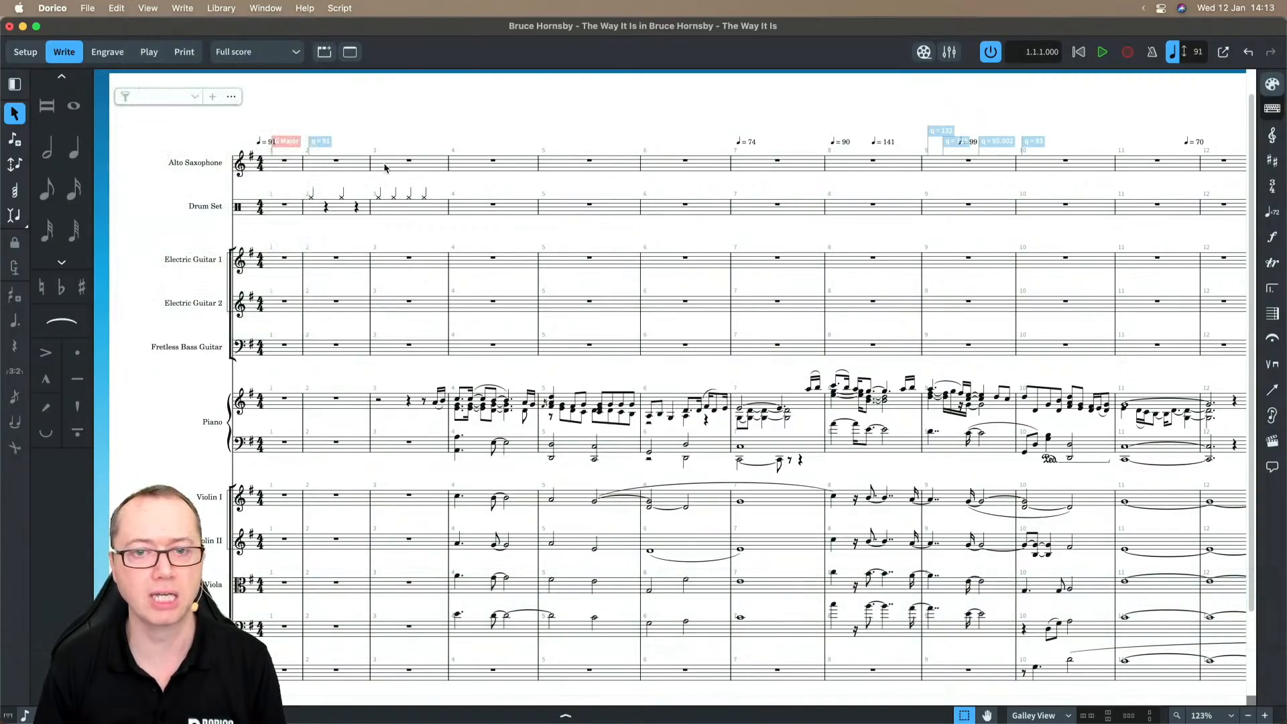
click(520, 401)
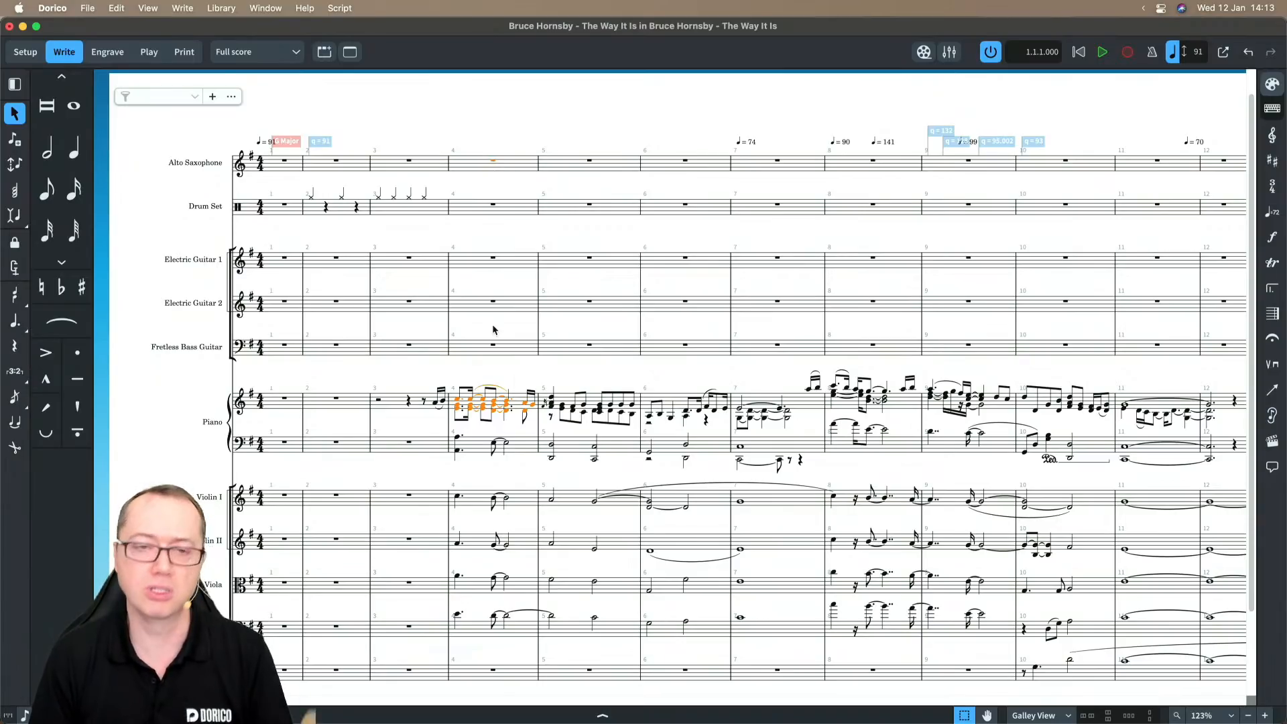
click(213, 98)
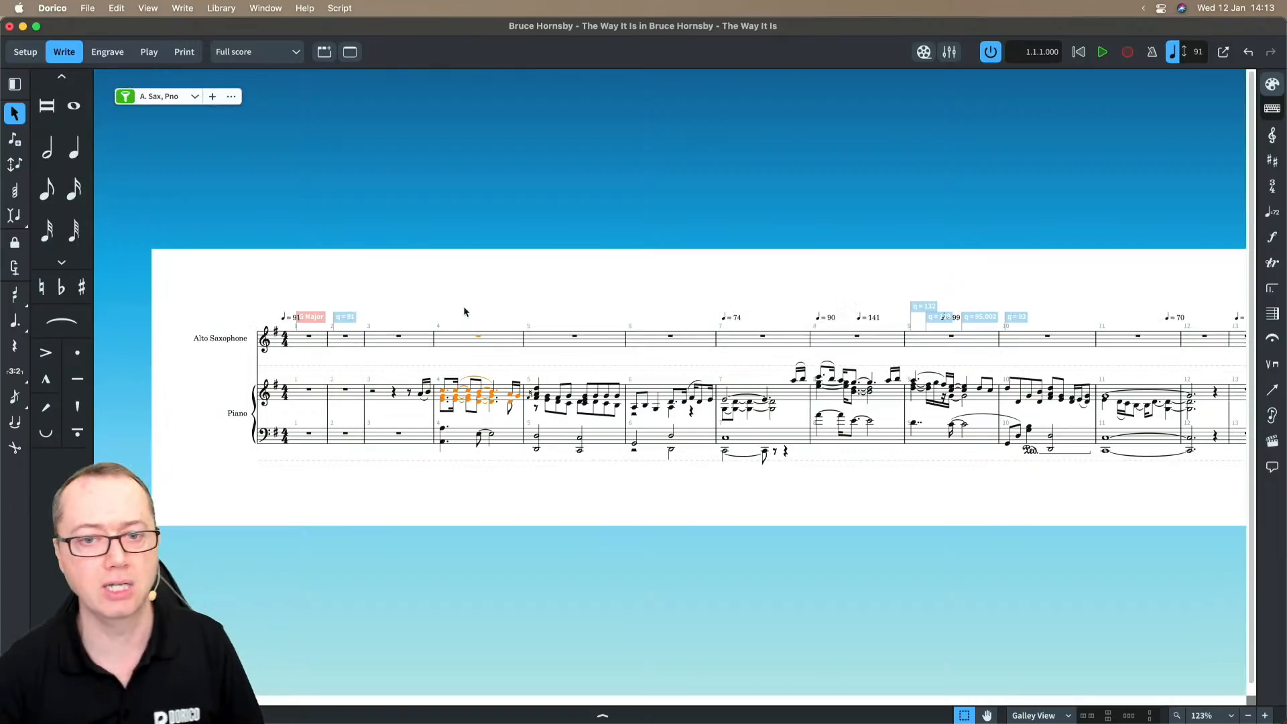
- Play the filtered score from the sixteenth-note pickup in the Piano's bar 16, and stop playback
scroll(484, 369, up, 5)
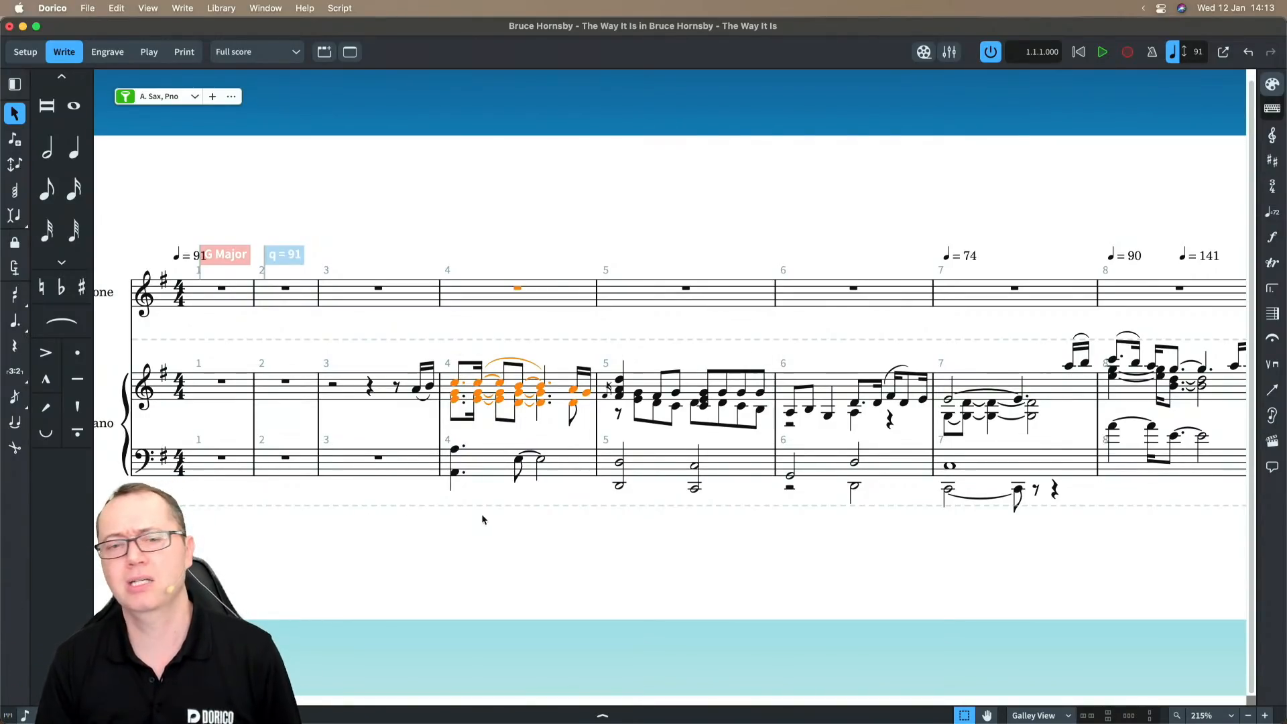
scroll(482, 519, right, 10)
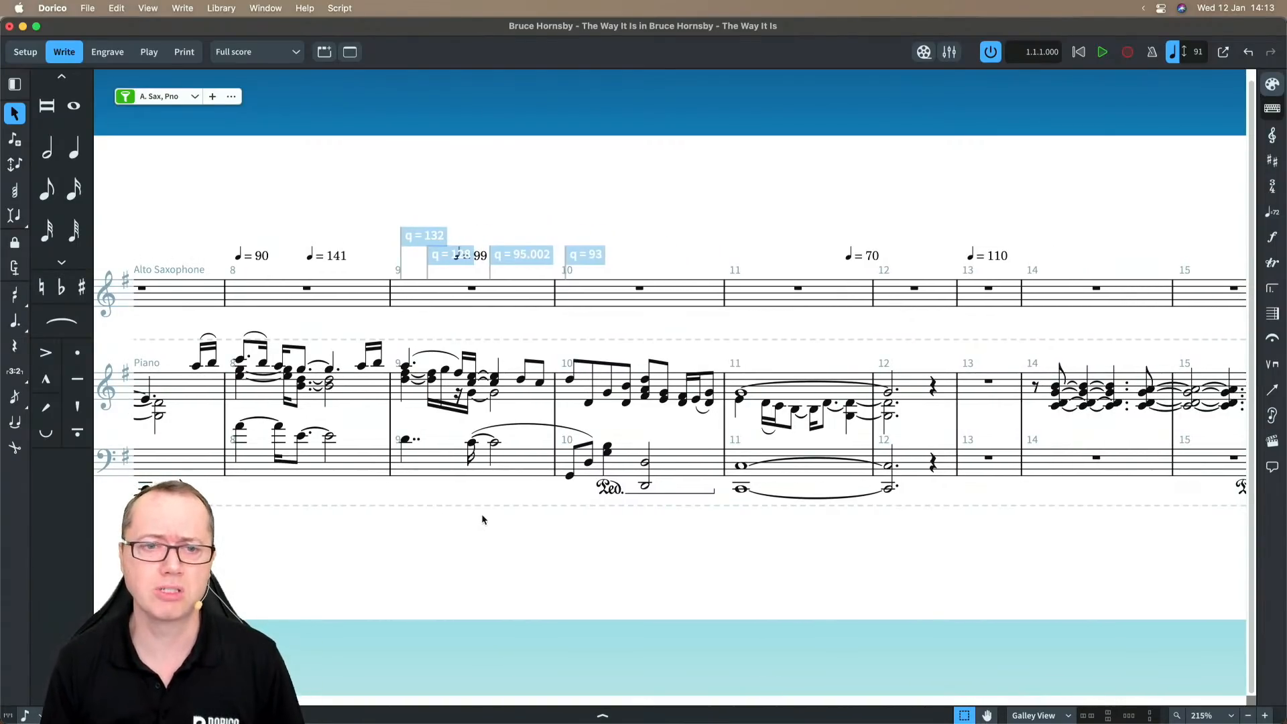
scroll(481, 514, right, 5)
scroll(481, 514, right, 7)
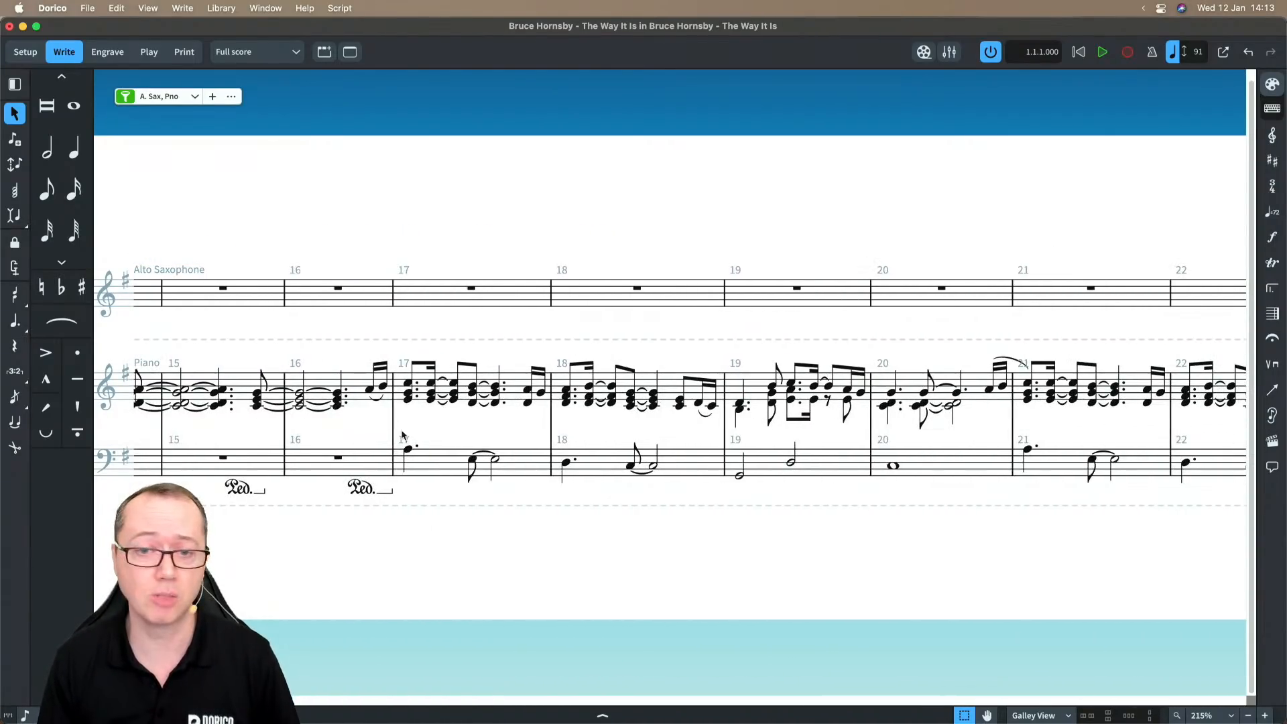
click(369, 391)
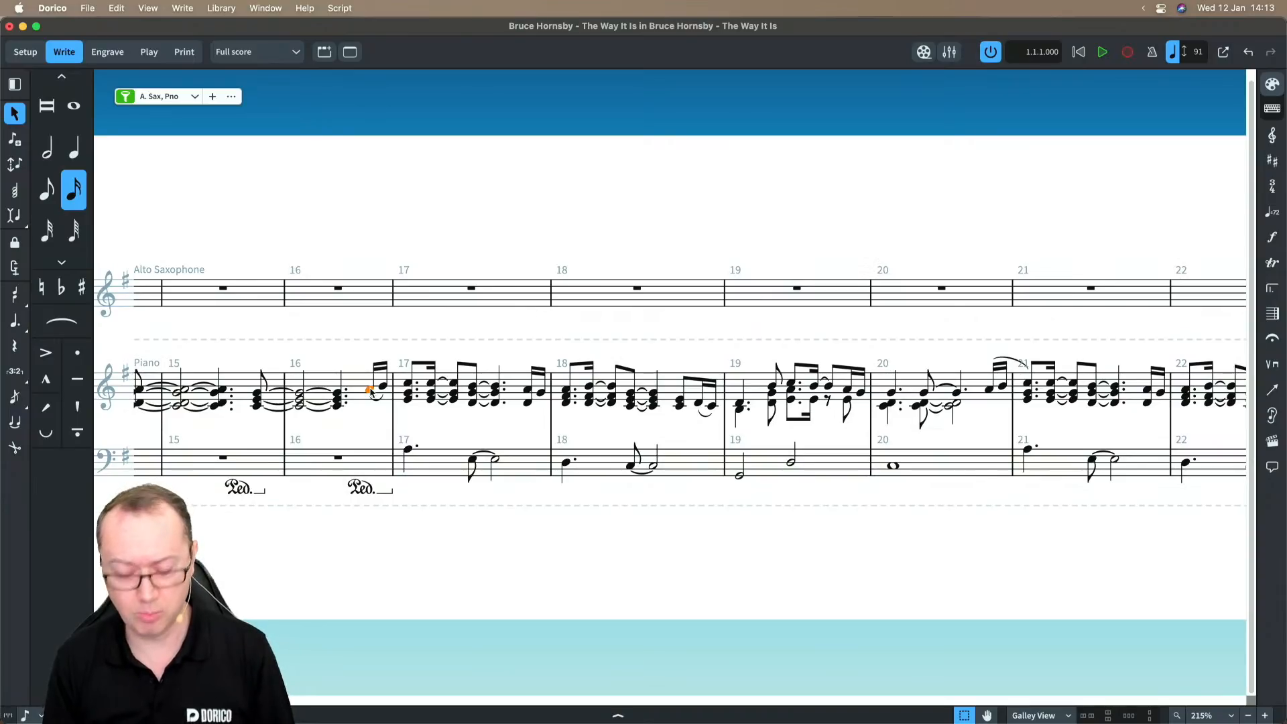
key(p)
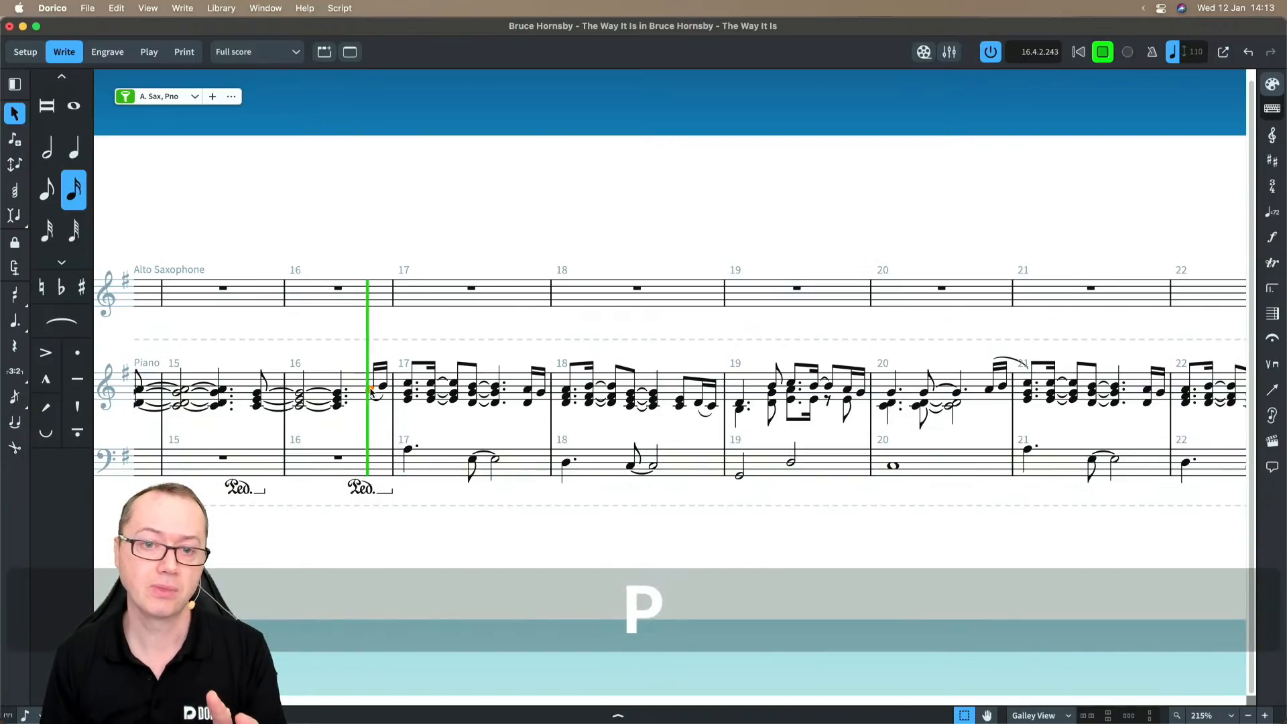
key(space)
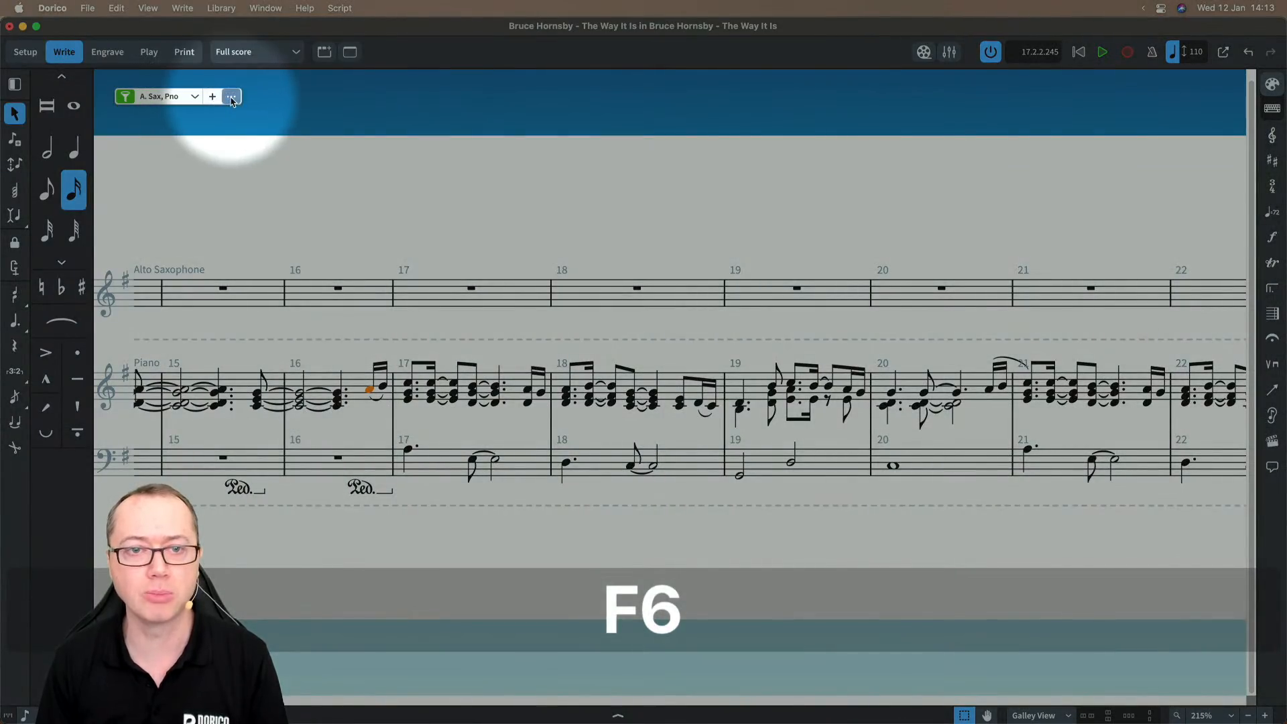
- Generate additional instrument filters for the full score from its instrument groups in Manage Instrument Filters
click(231, 98)
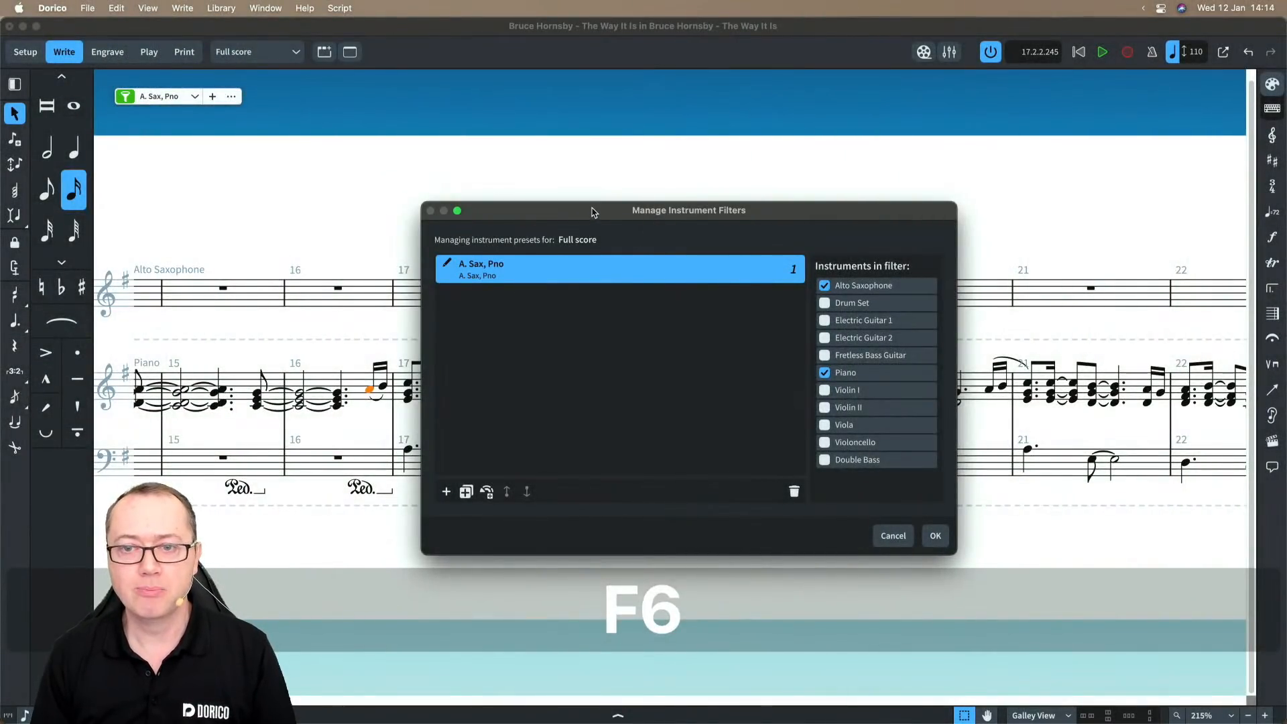
drag(583, 211, 514, 177)
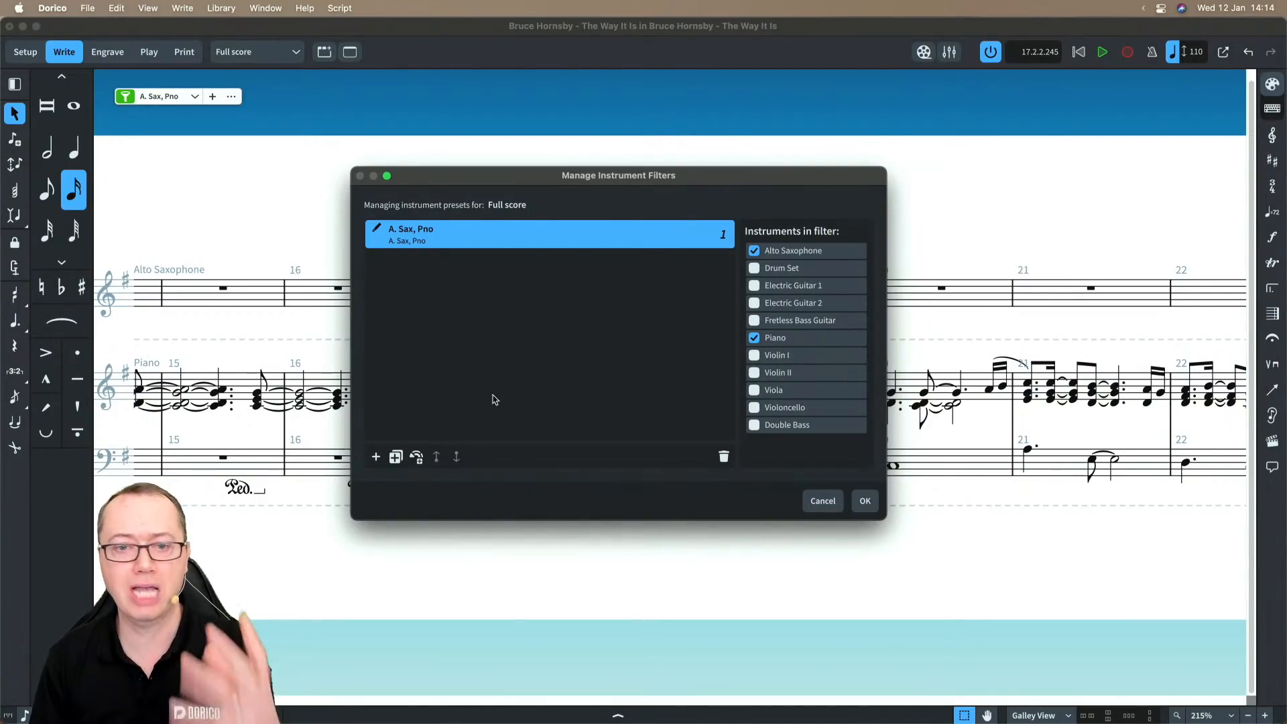
click(417, 457)
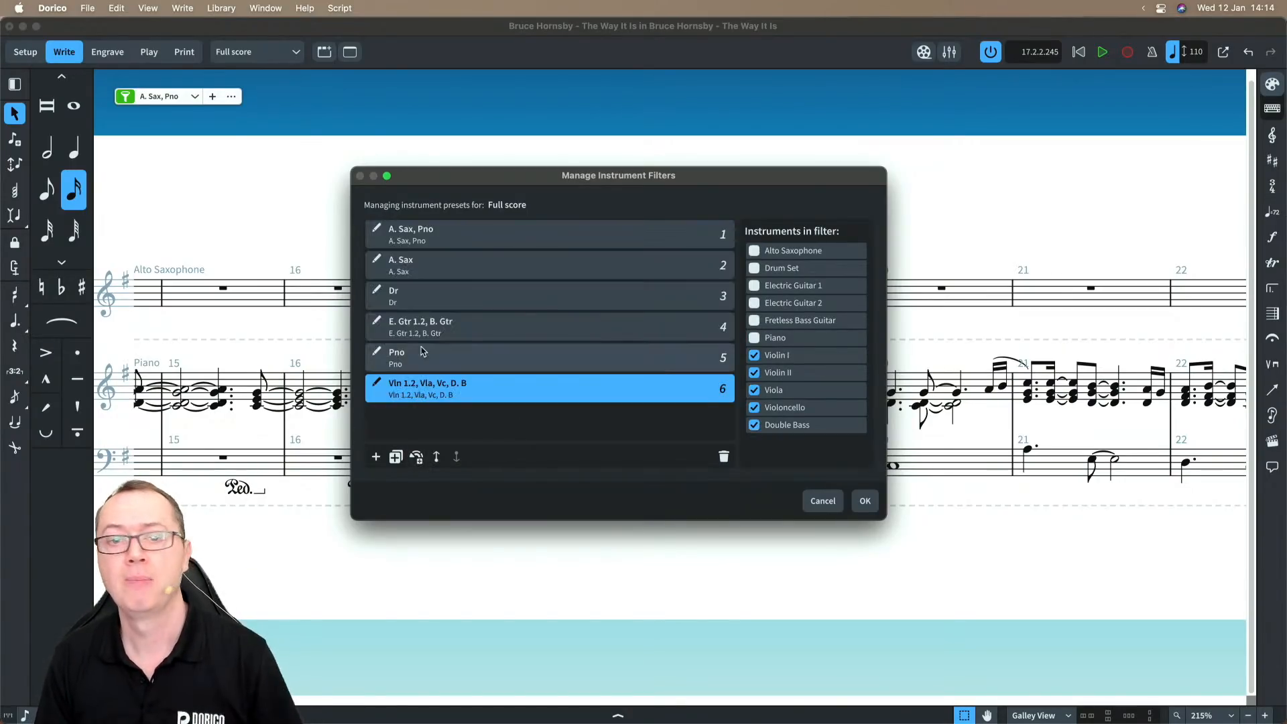
- Review which instruments belong to the A. Sax, electric guitar and string section filters
click(417, 271)
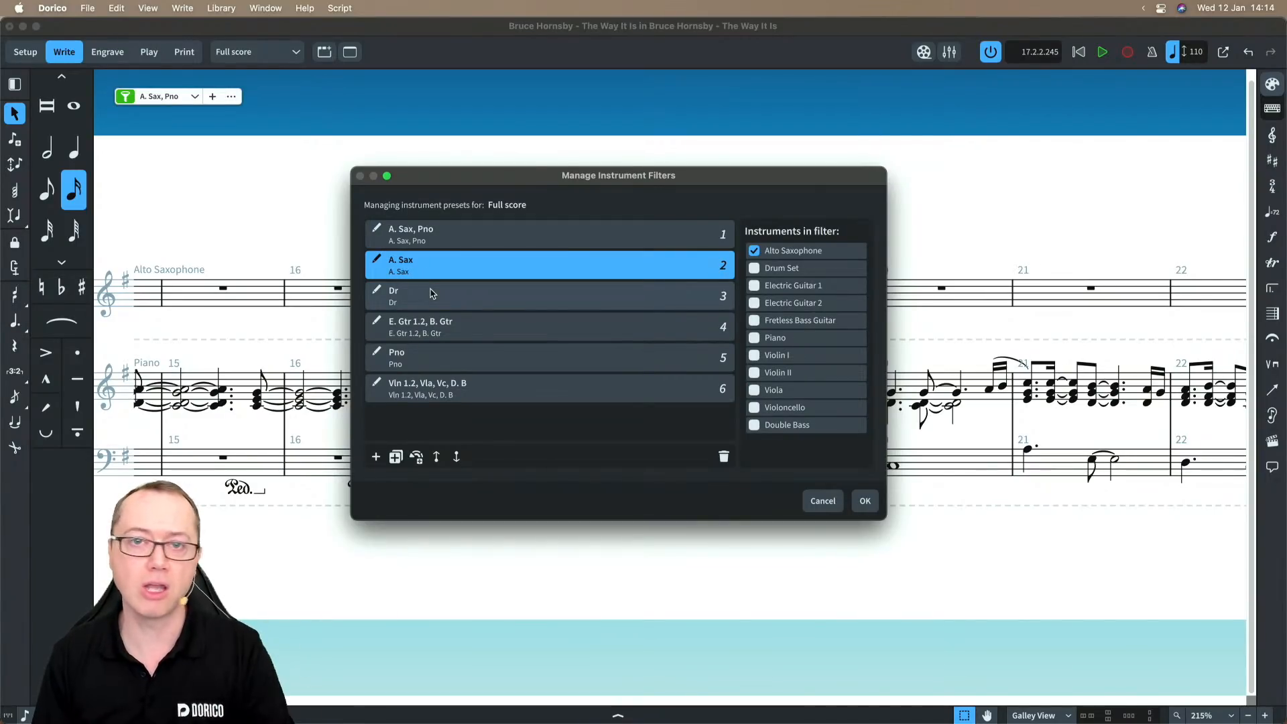
click(457, 333)
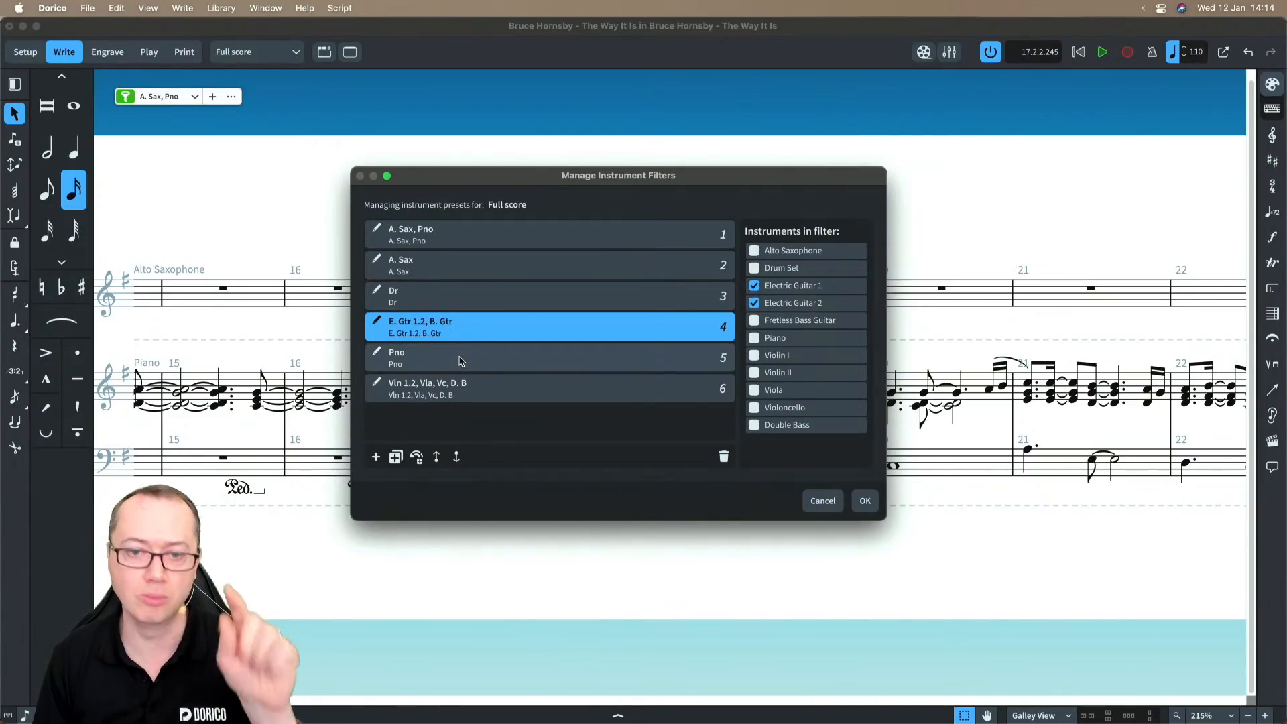
click(472, 394)
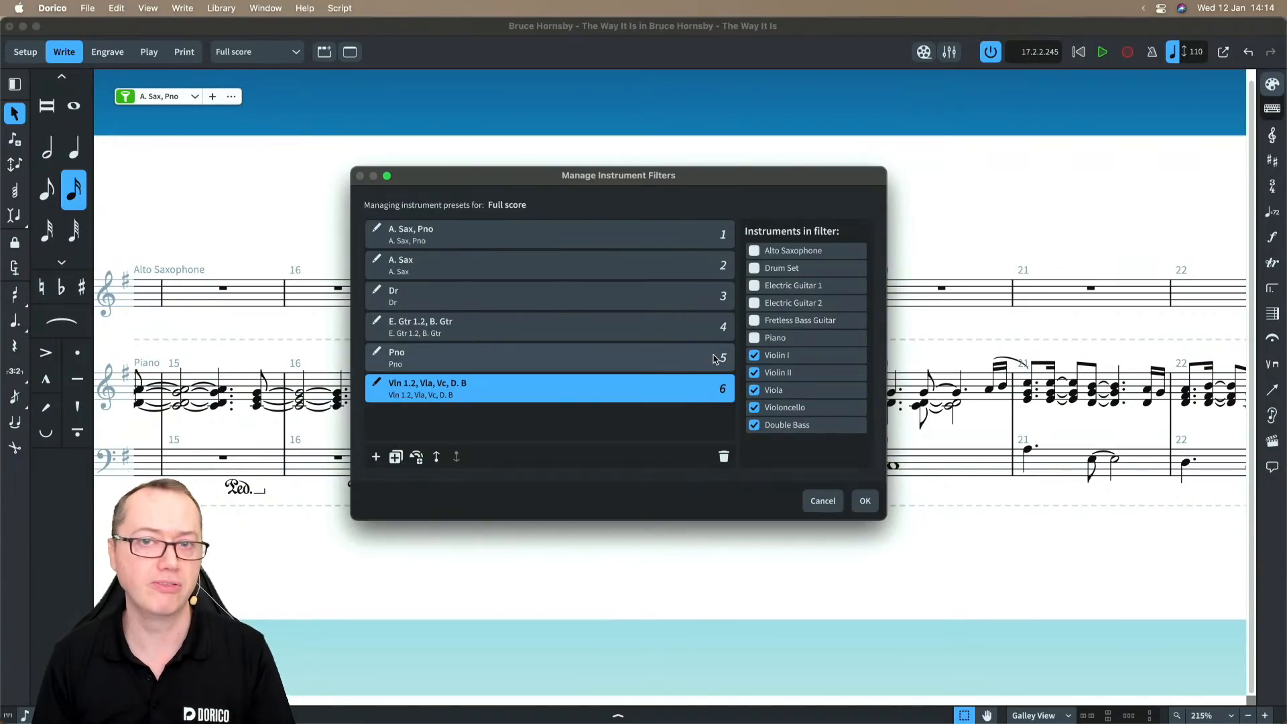
- Move the string section filter up one place and back down, and accept the filter list
click(438, 457)
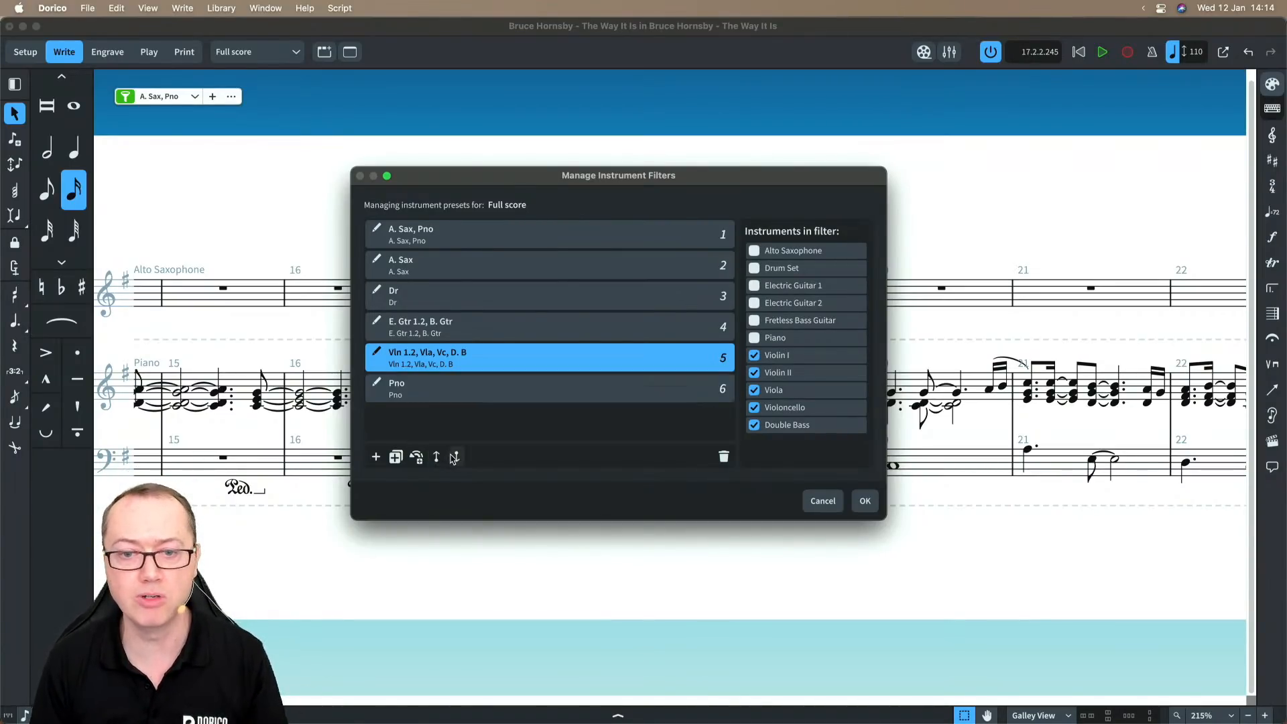
click(456, 457)
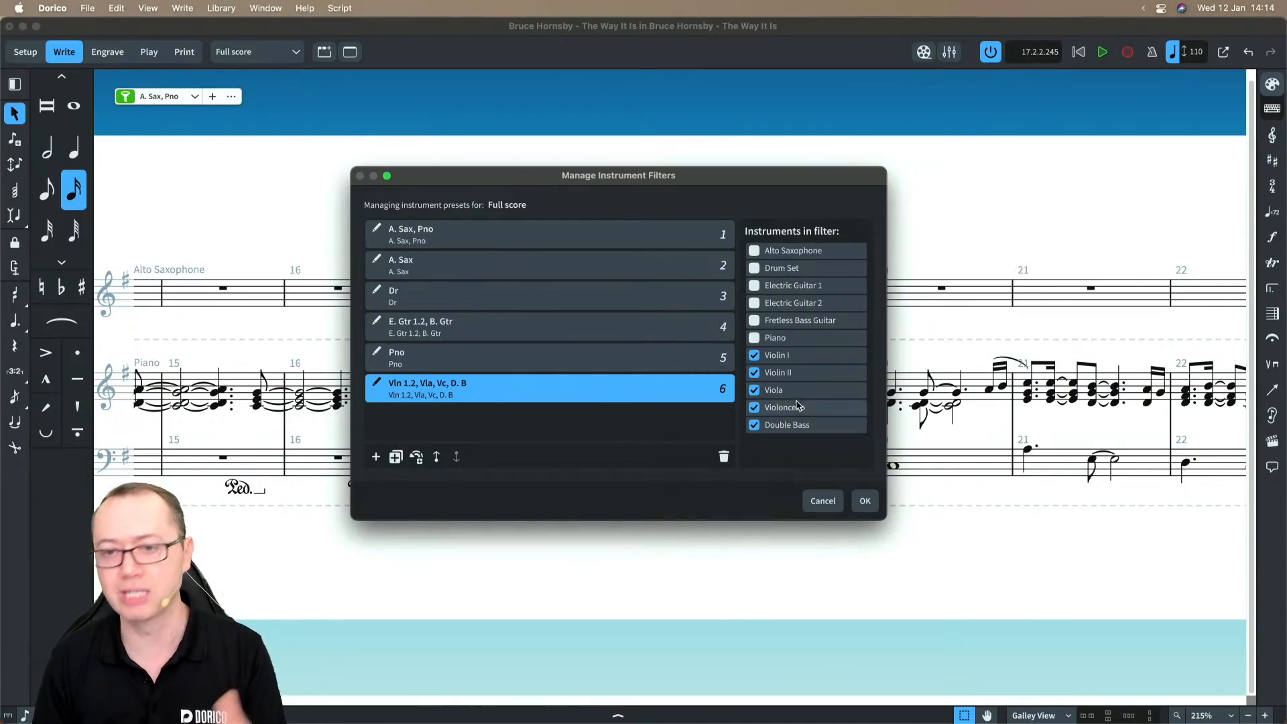
click(865, 502)
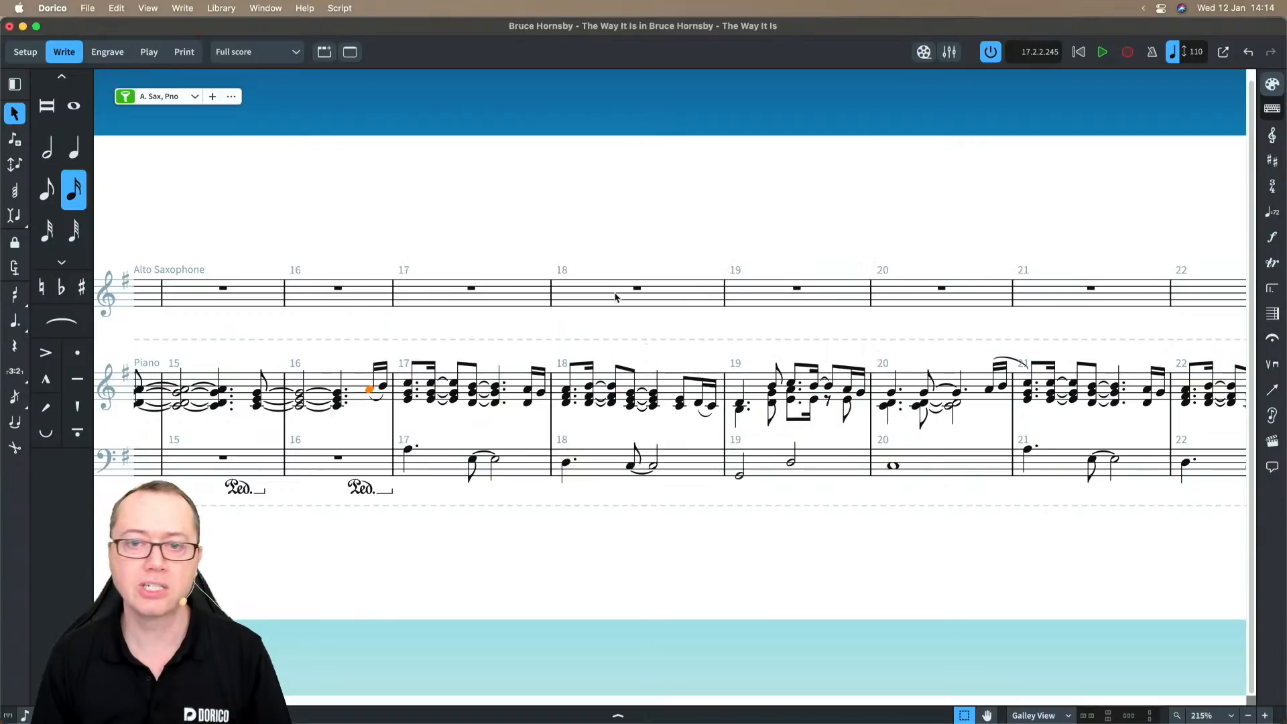
- View the list of available instrument filters for the score and close it without choosing one
click(194, 98)
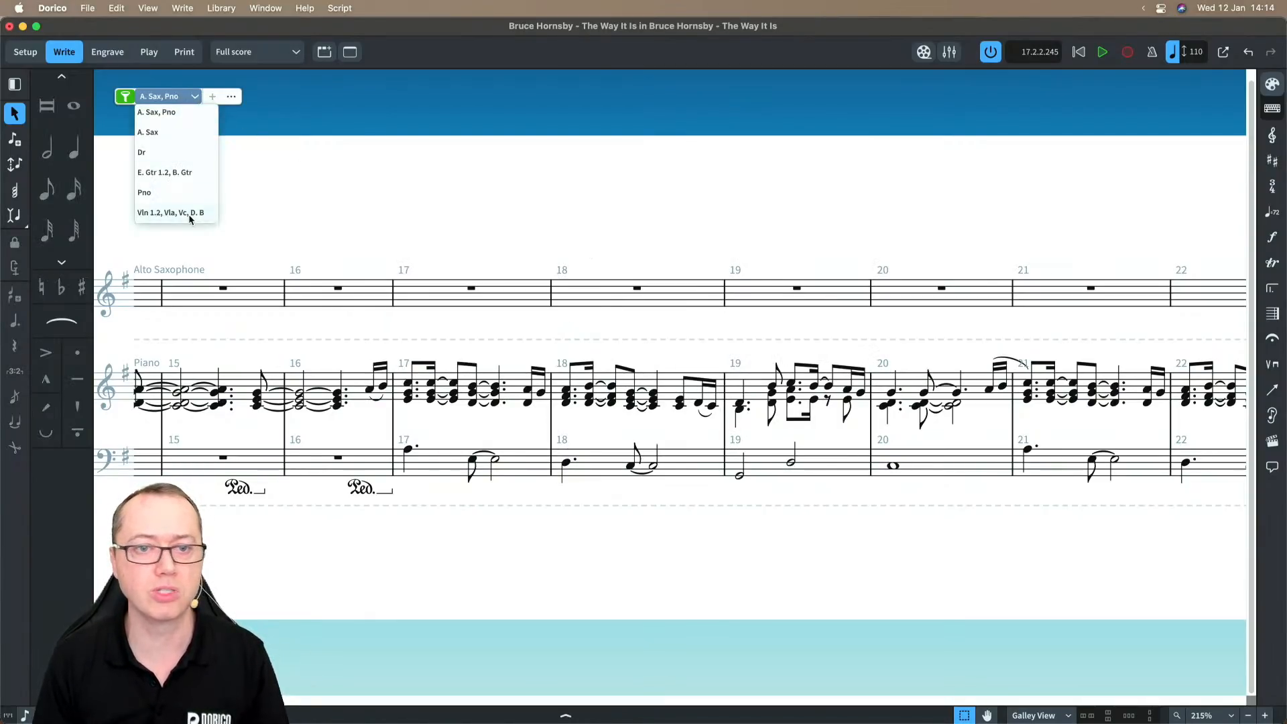
click(194, 97)
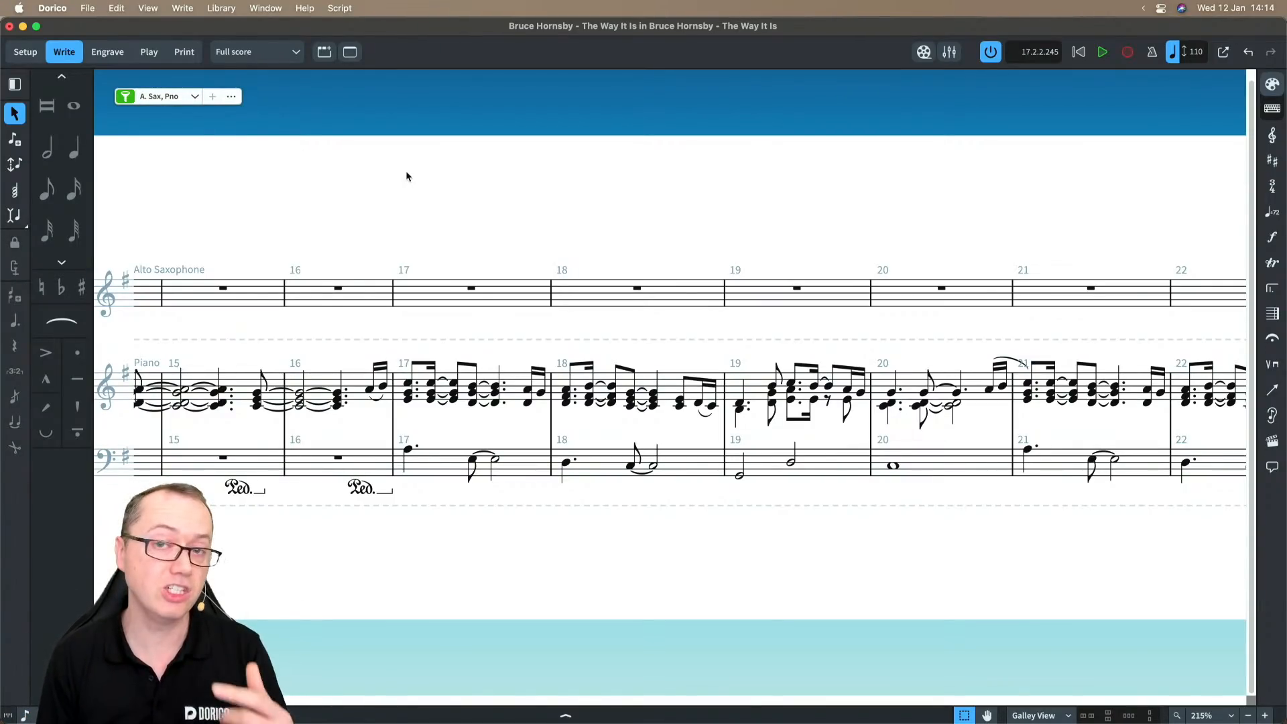
- Go to bar 34 using the jump bar's Go To mode
key(j)
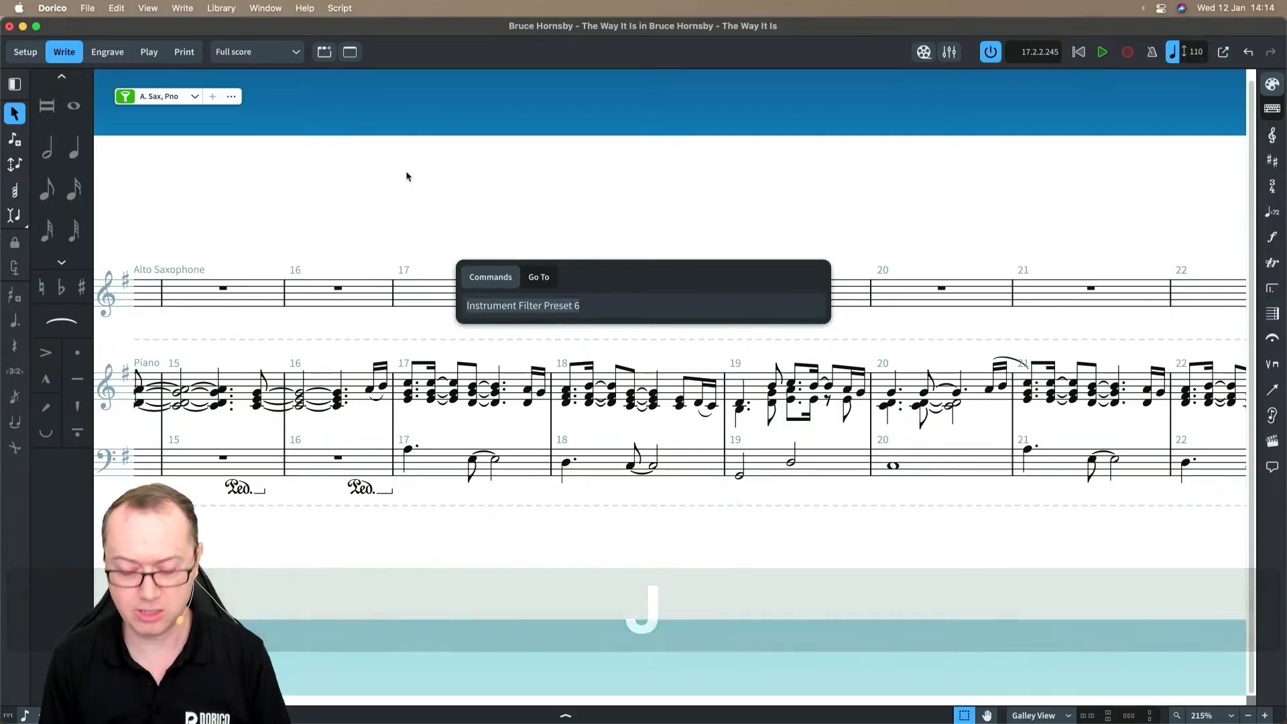
key(BackSpace)
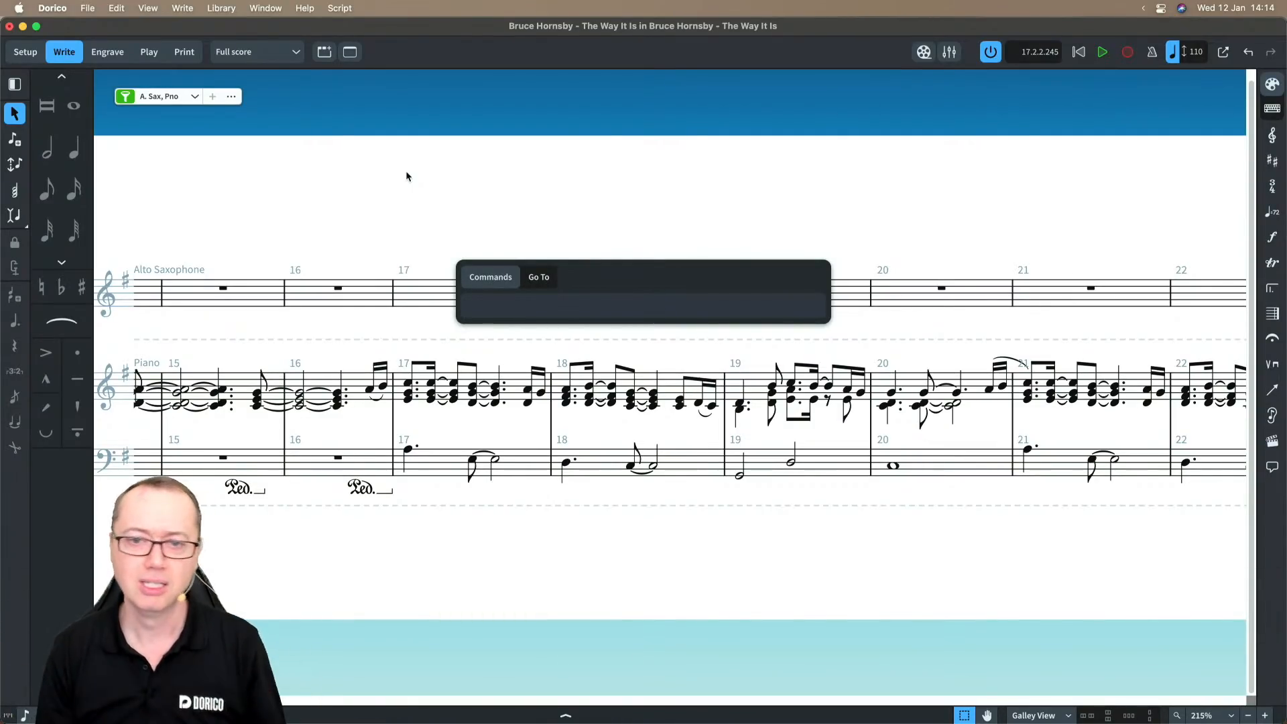
key(ctrl+Tab)
key(ctrl+Tab)
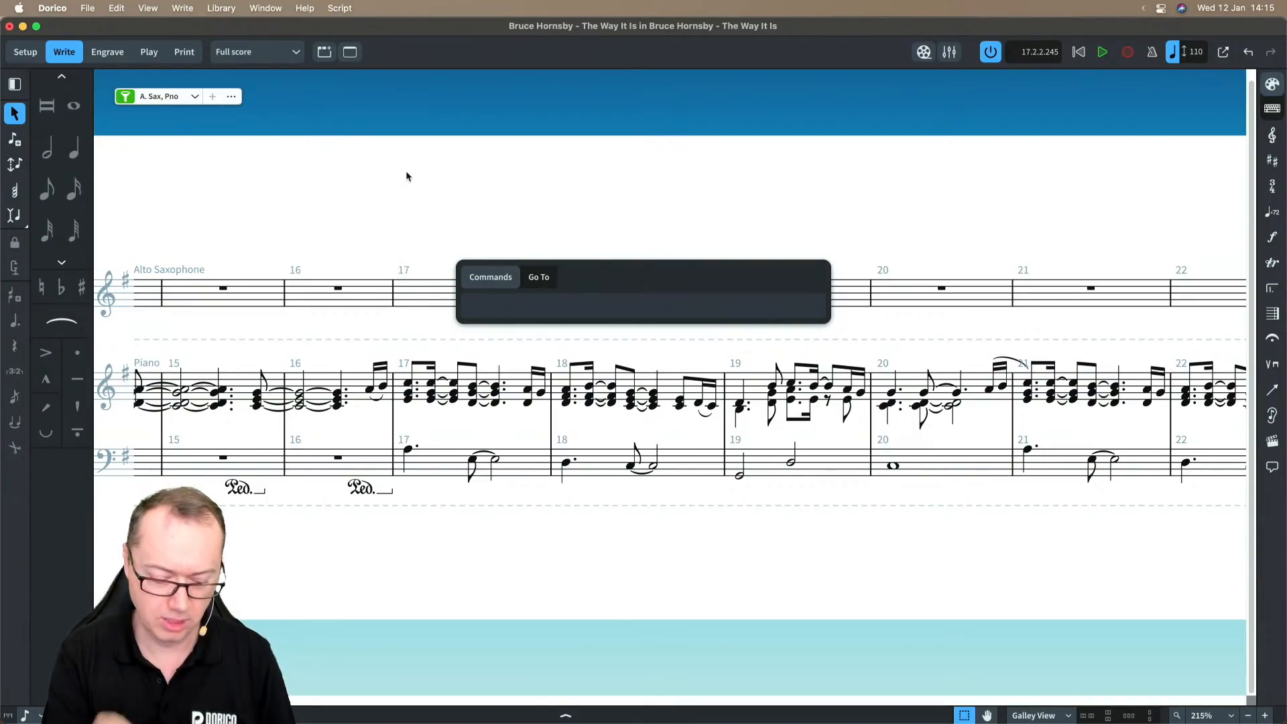
key(ctrl+Tab)
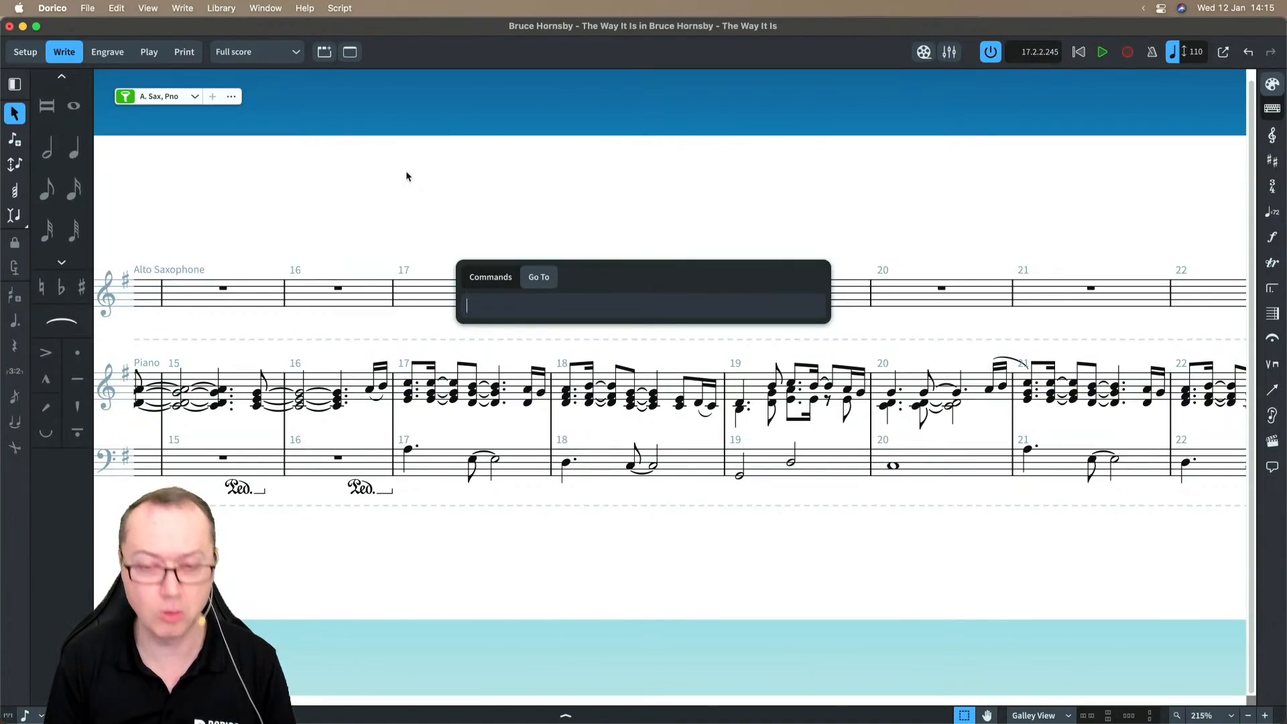
text(34)
key(Return)
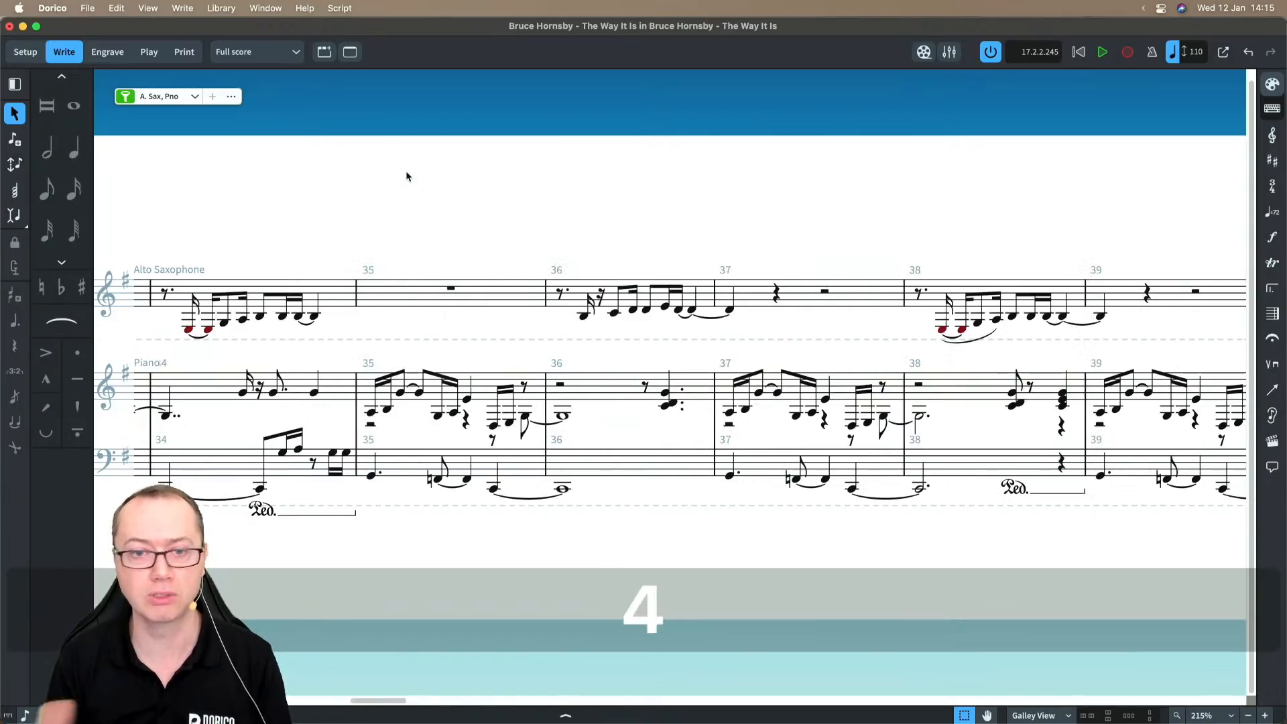
- Go back to bar 17 by entering the bar reference b17 in the jump bar
key(1)
key(Return)
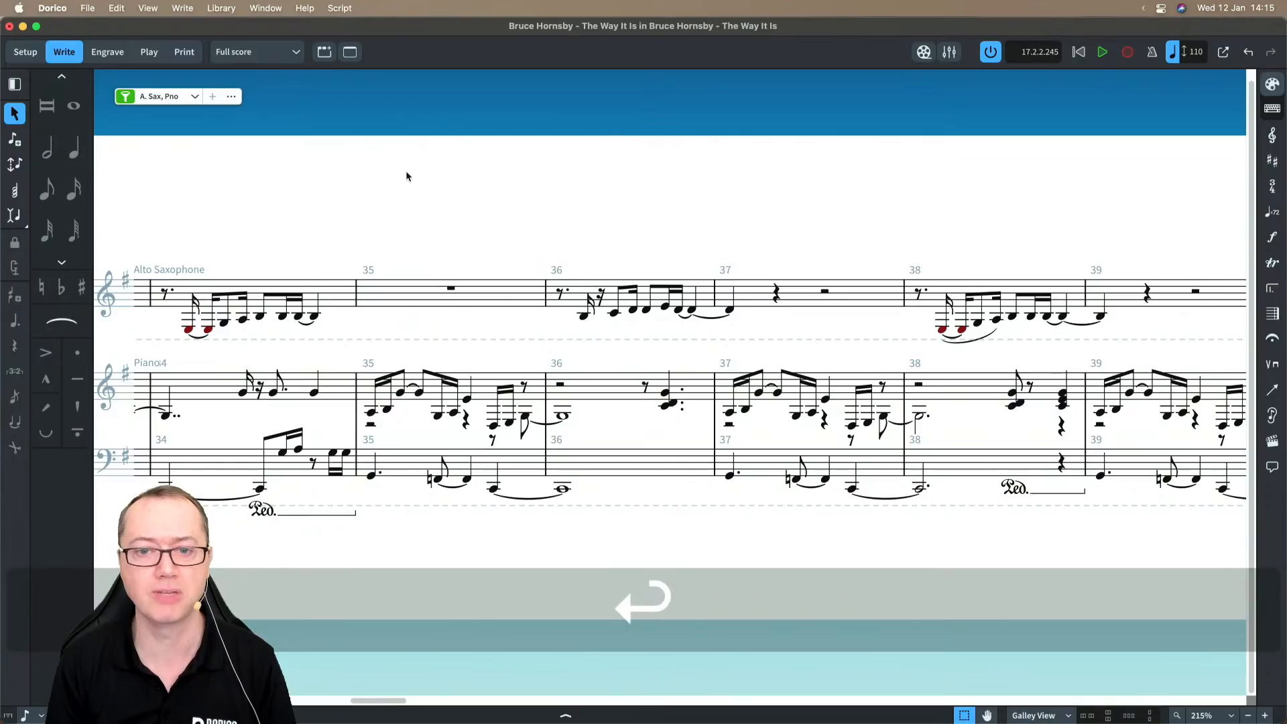
text(j17)
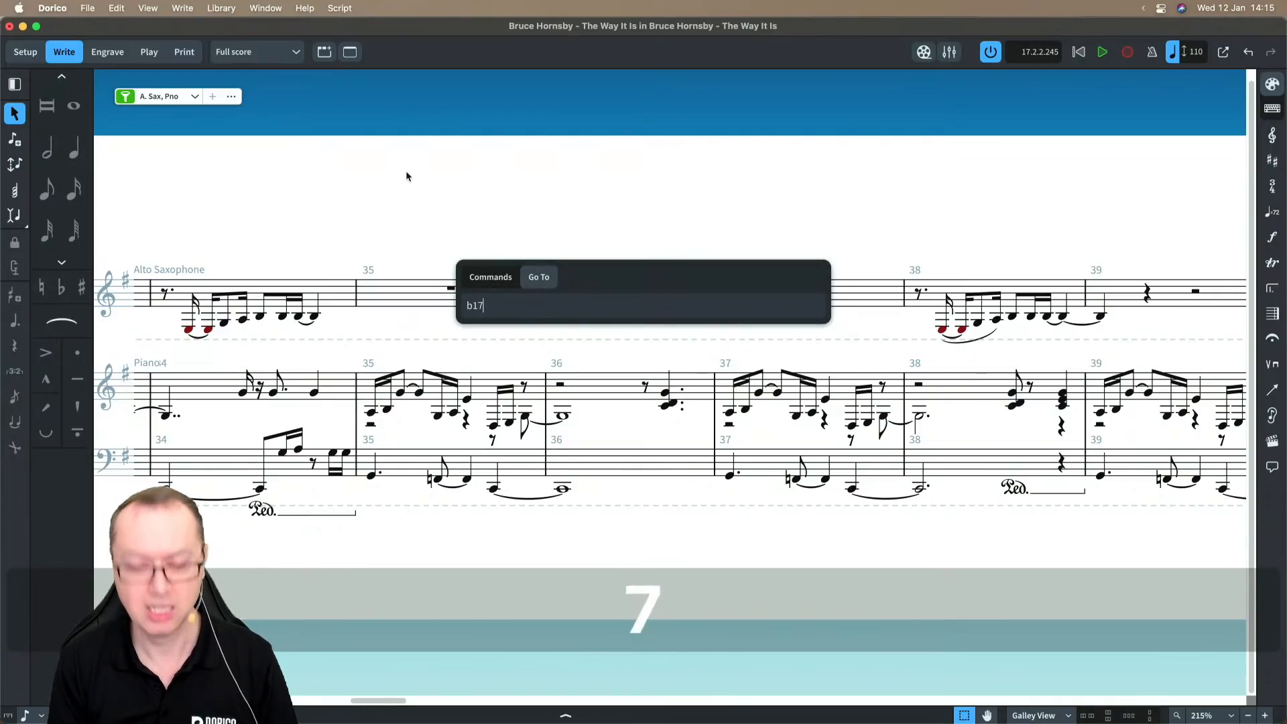
key(Return)
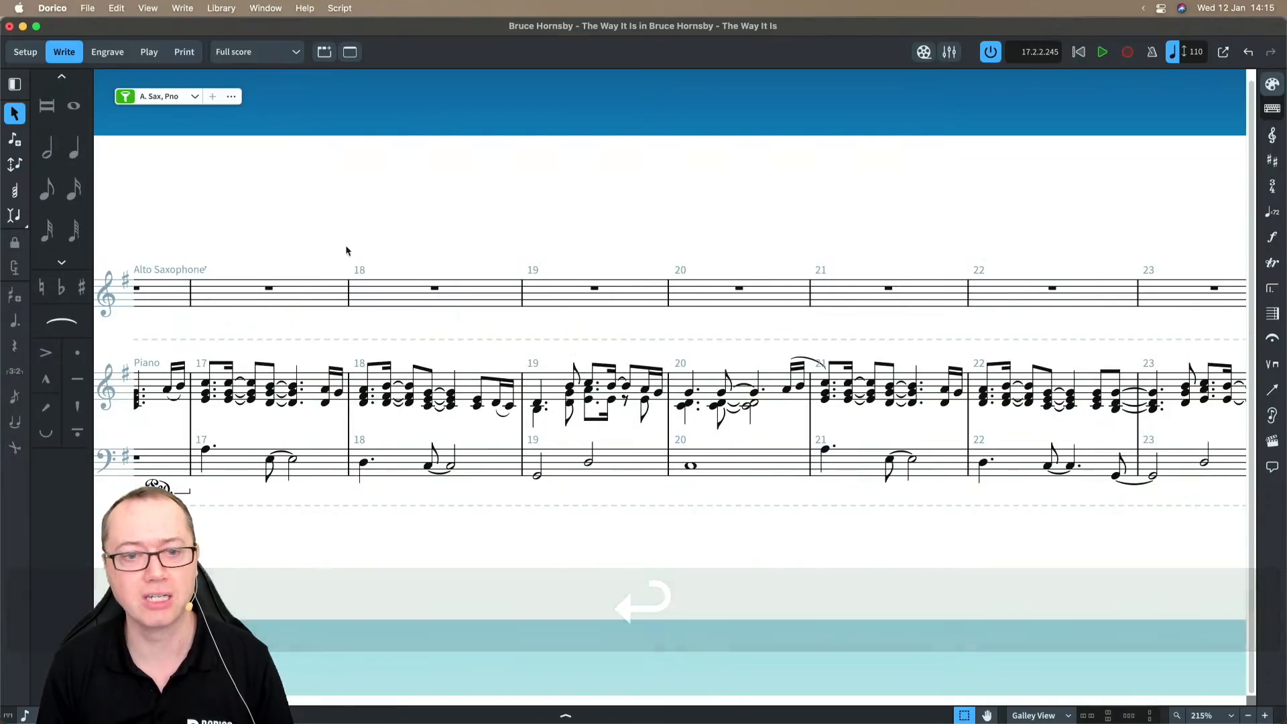
scroll(342, 241, left, 1)
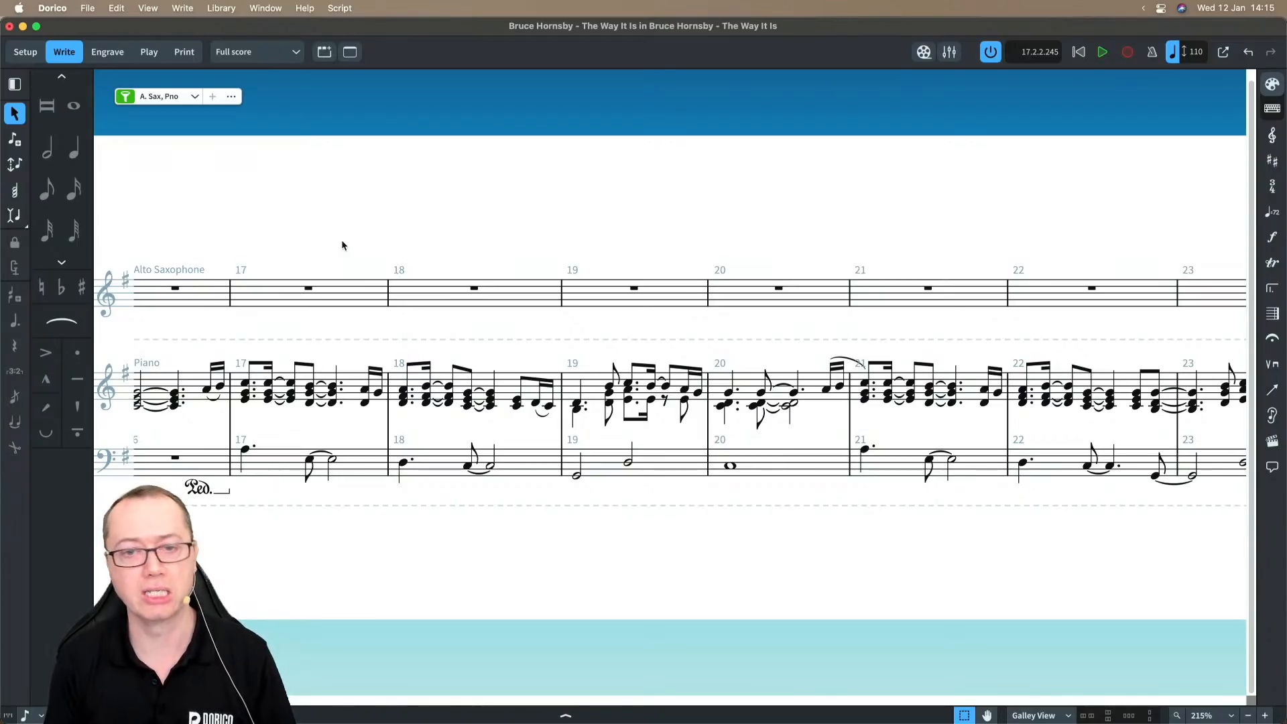
- Search the jump bar commands for "instrument filter" and run Instrument Filter Preset 2
text(ji)
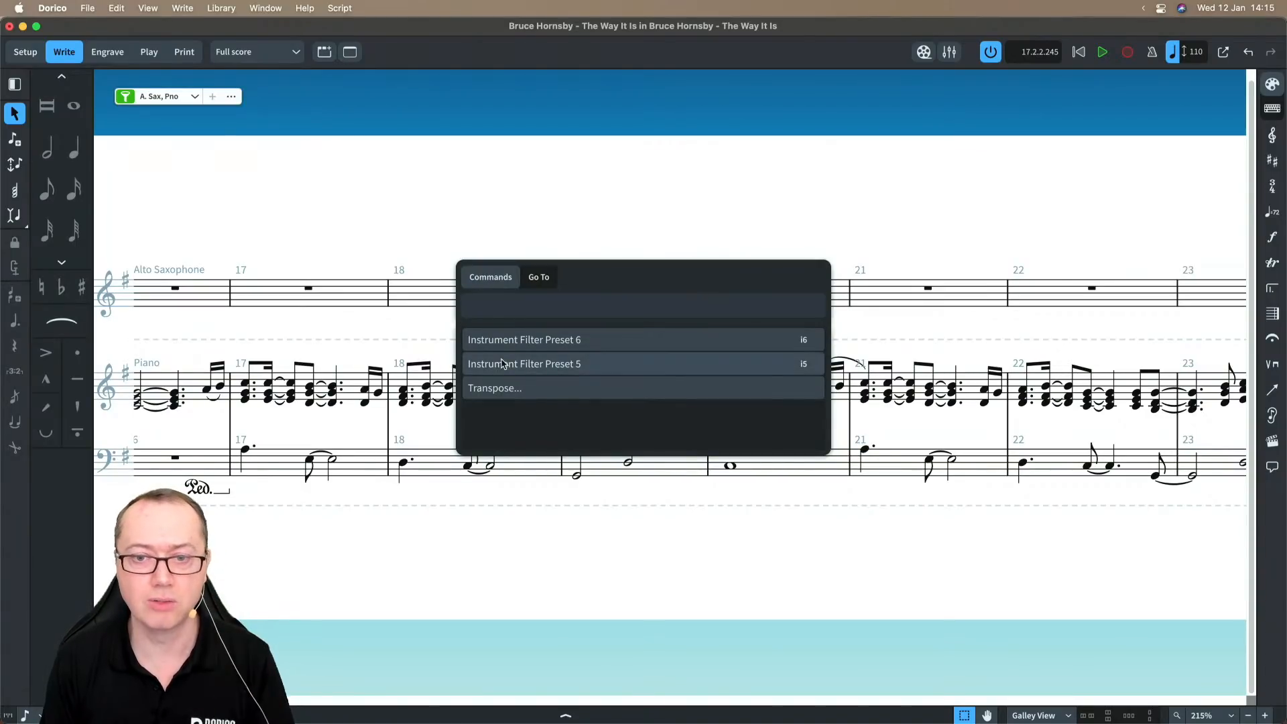
text(nstrmen)
key(BackSpace)
key(BackSpace)
key(BackSpace)
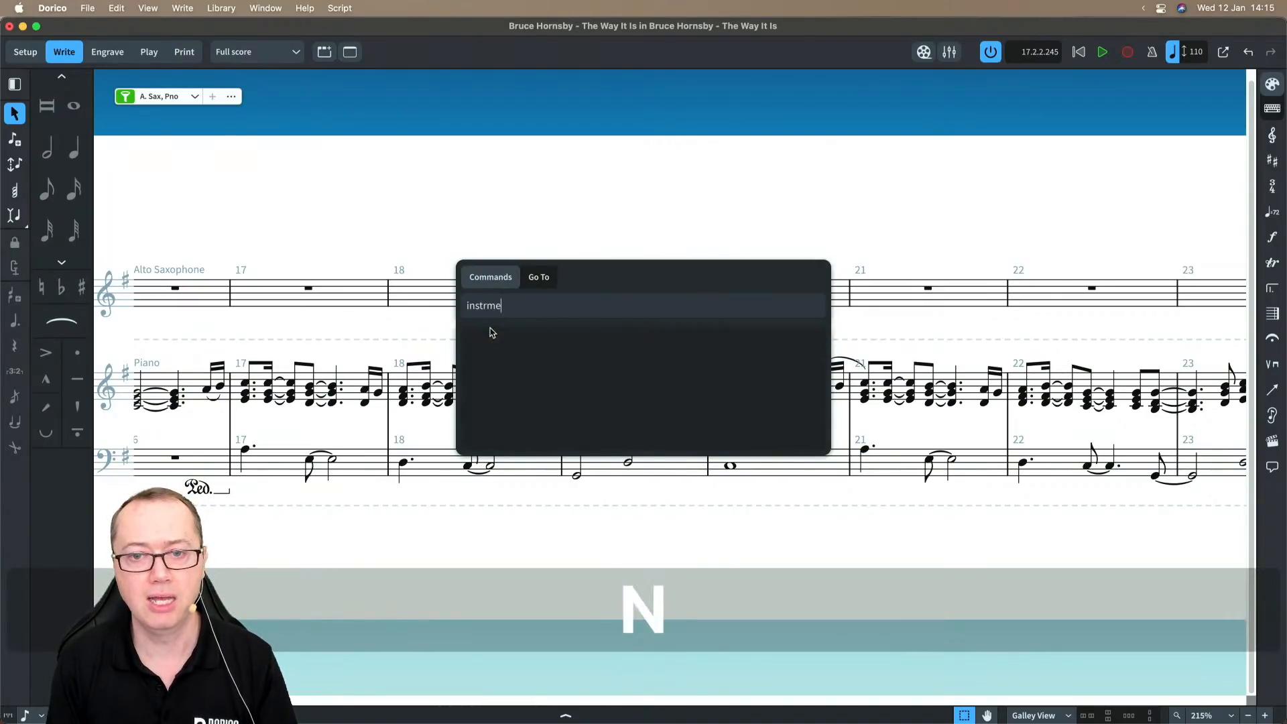
text(ument)
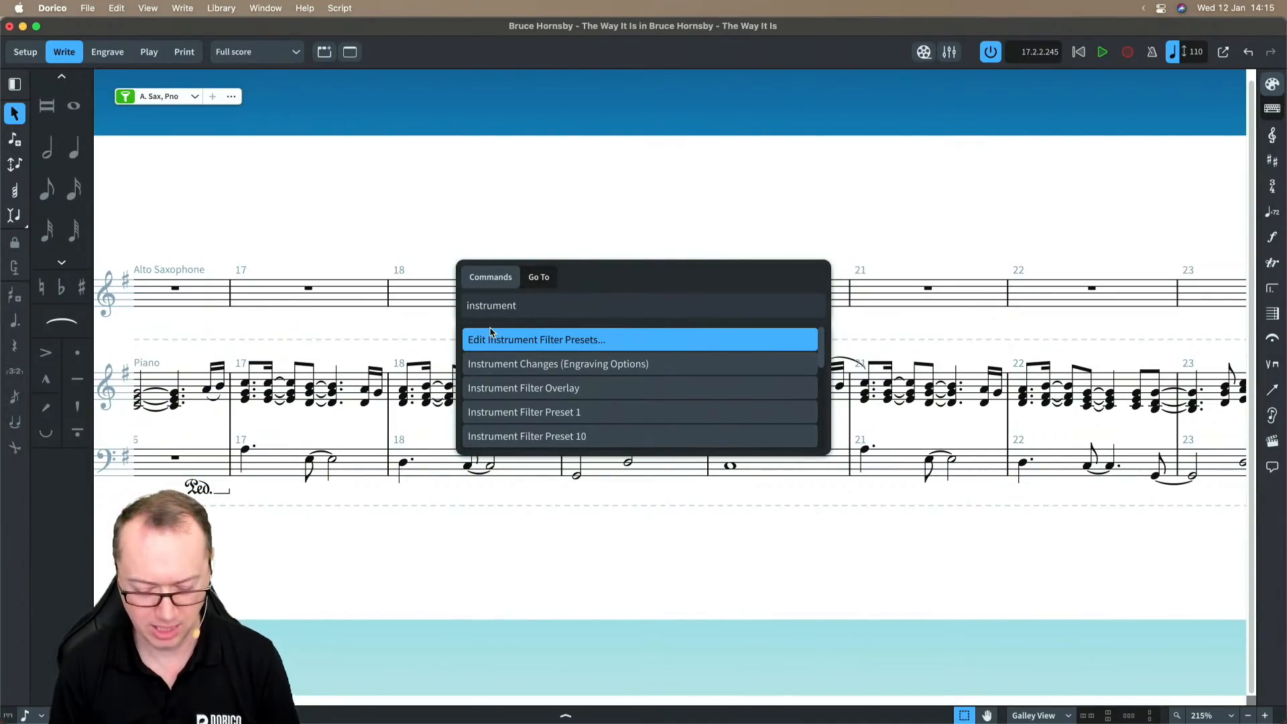
text(filter)
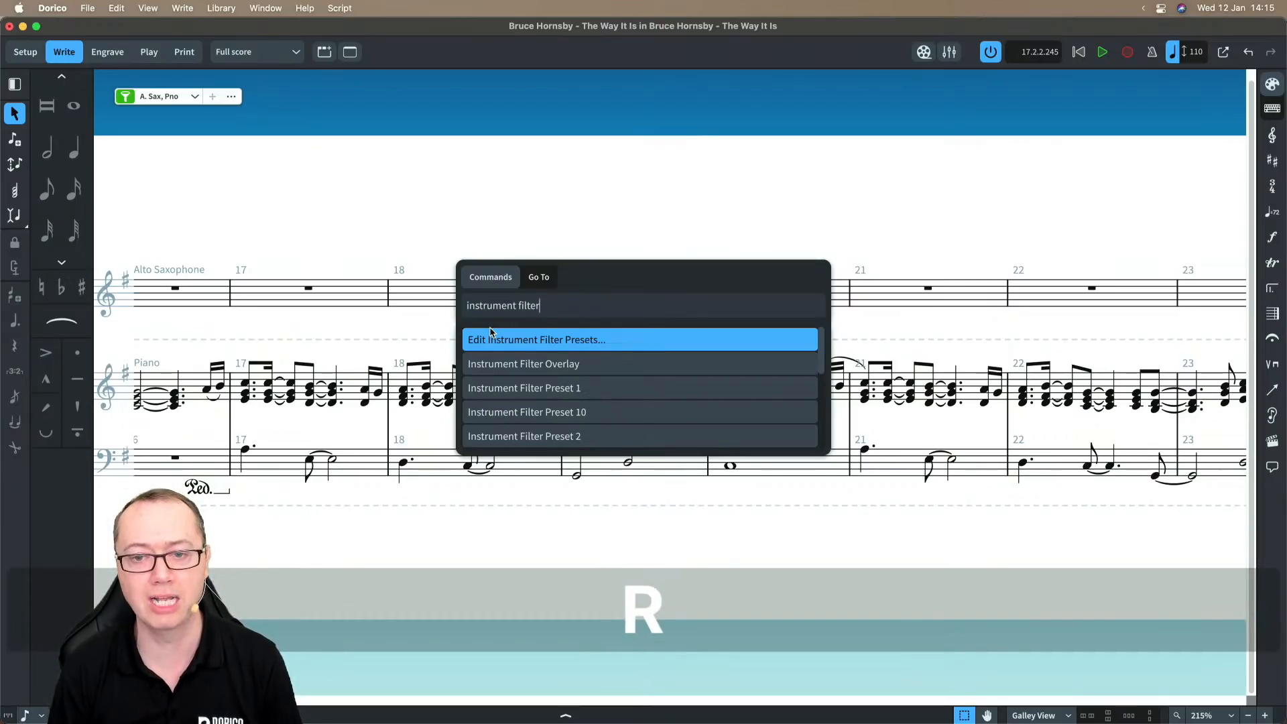
key(Down)
key(Down)
key(Down)
key(Down)
key(Return)
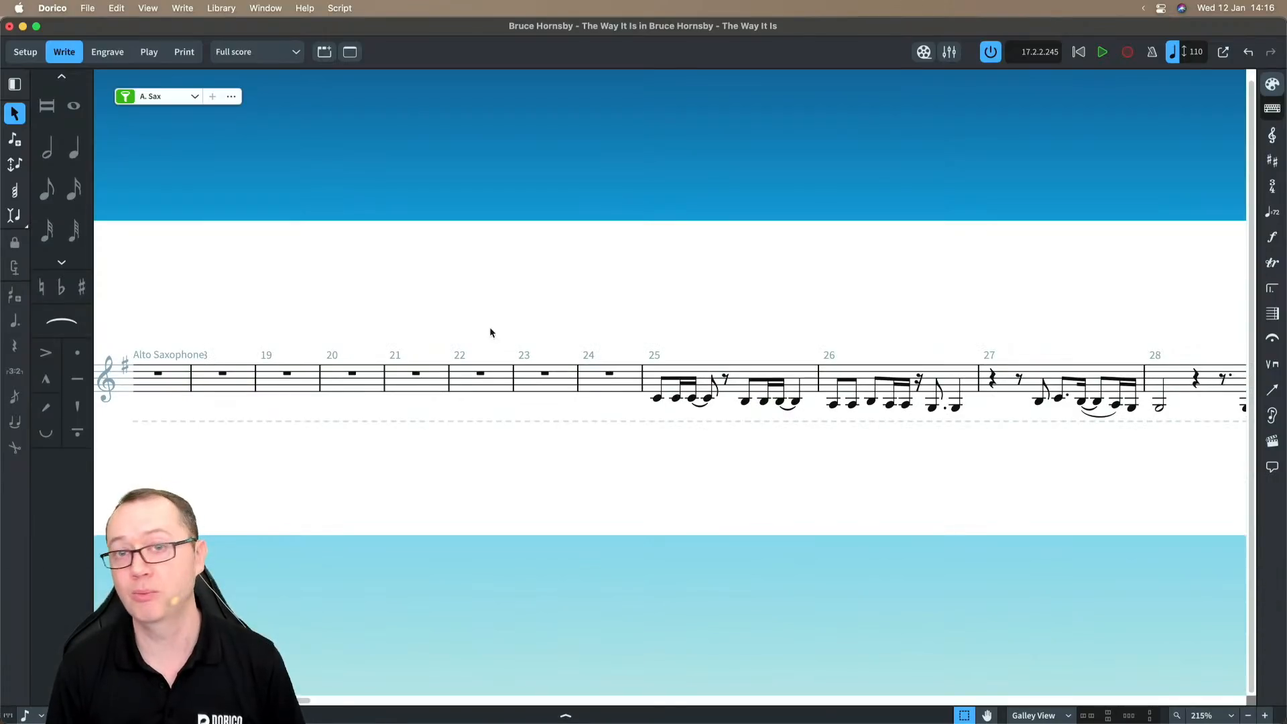
- Reuse the last jump bar command to apply Instrument Filter Preset 3, followed by Preset 4
key(j)
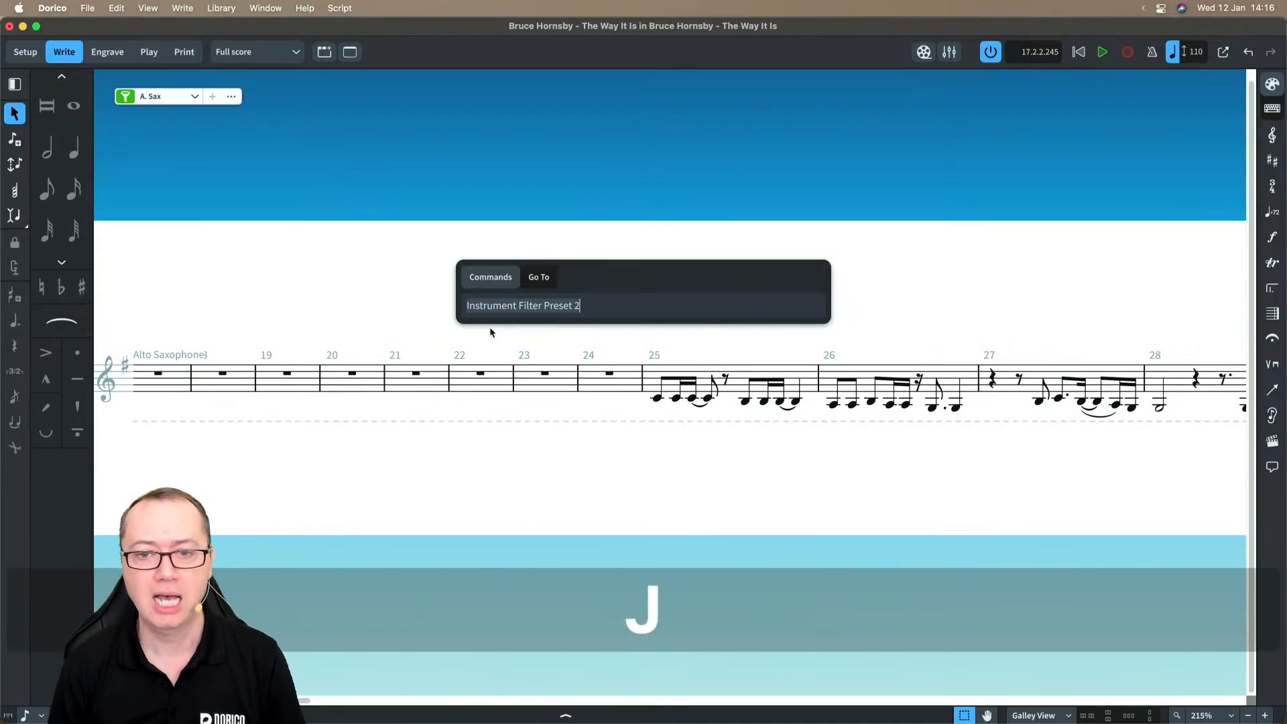
key(Right)
key(Return)
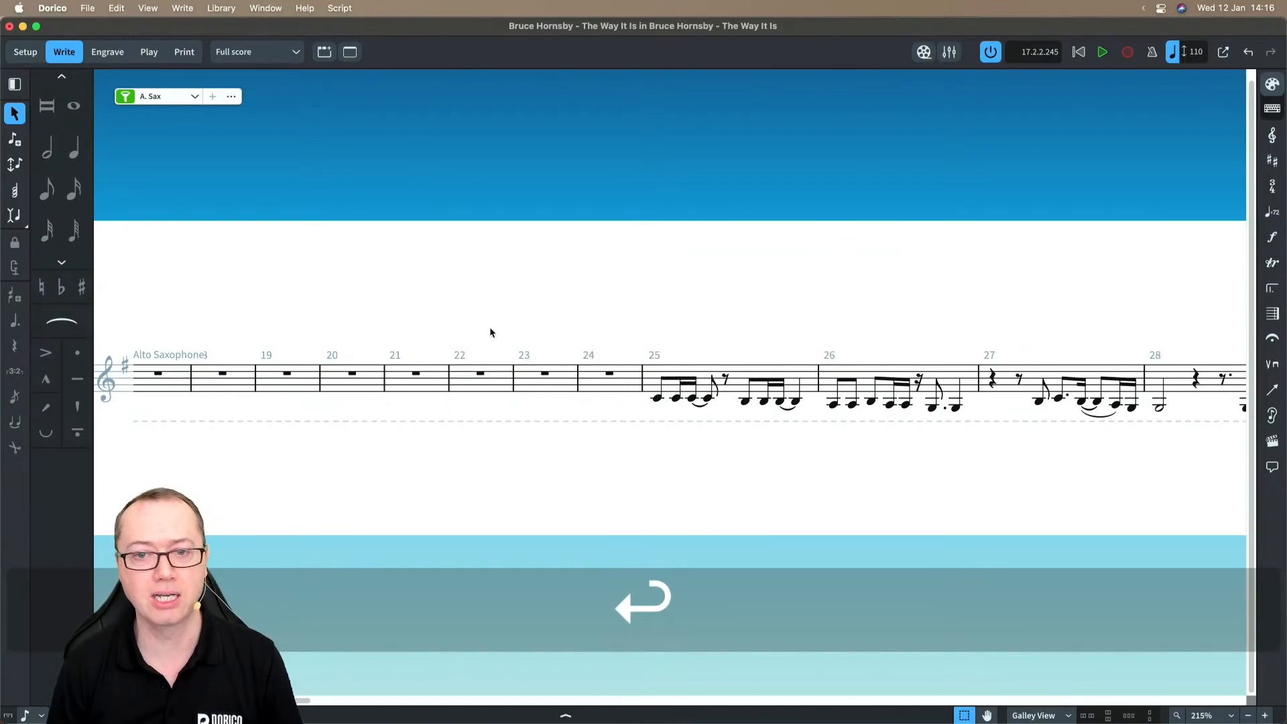
key(j)
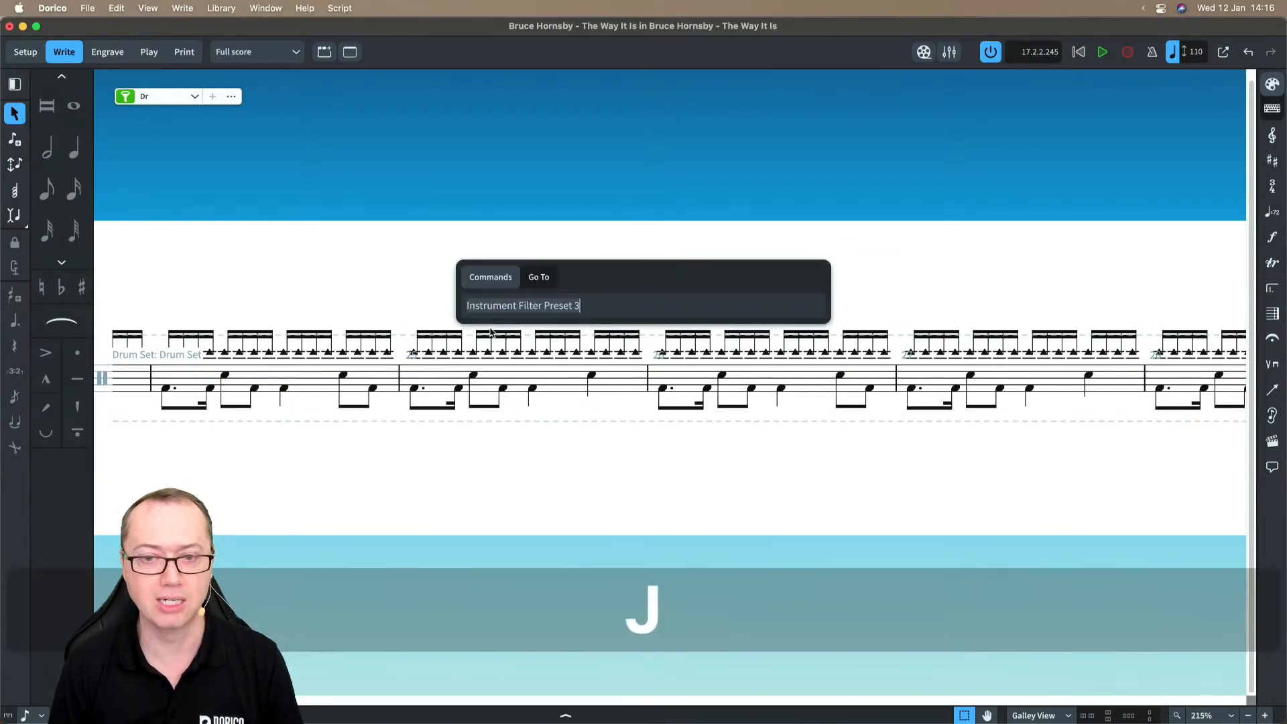
key(Right)
key(BackSpace)
text(4)
key(Return)
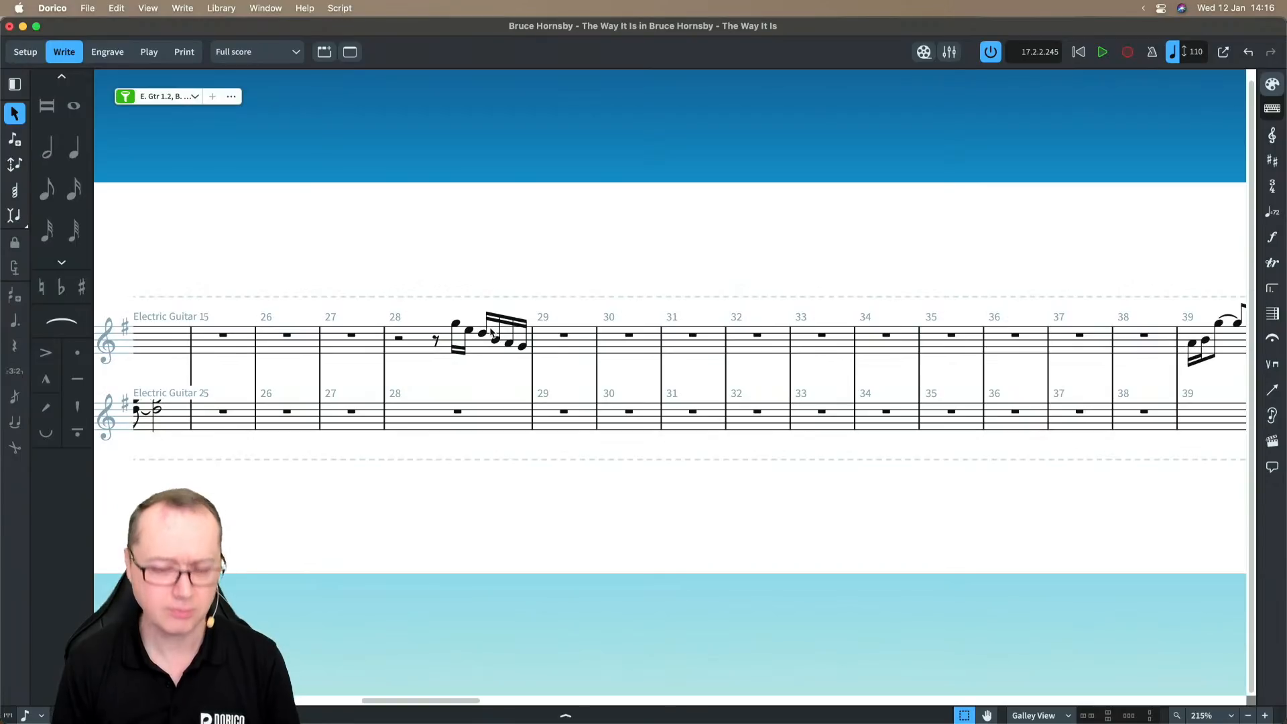
- Define the jump bar alias i4 for the Instrument Filter Preset 4 command
key(j)
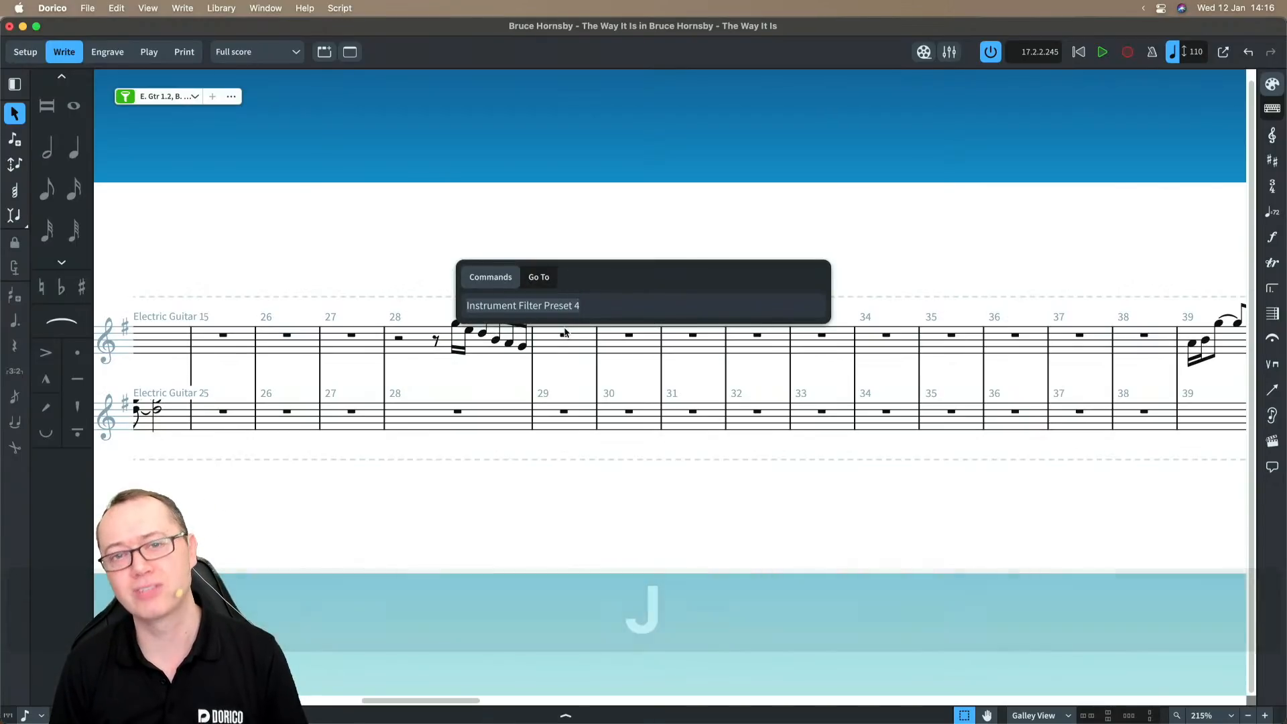
key(Right)
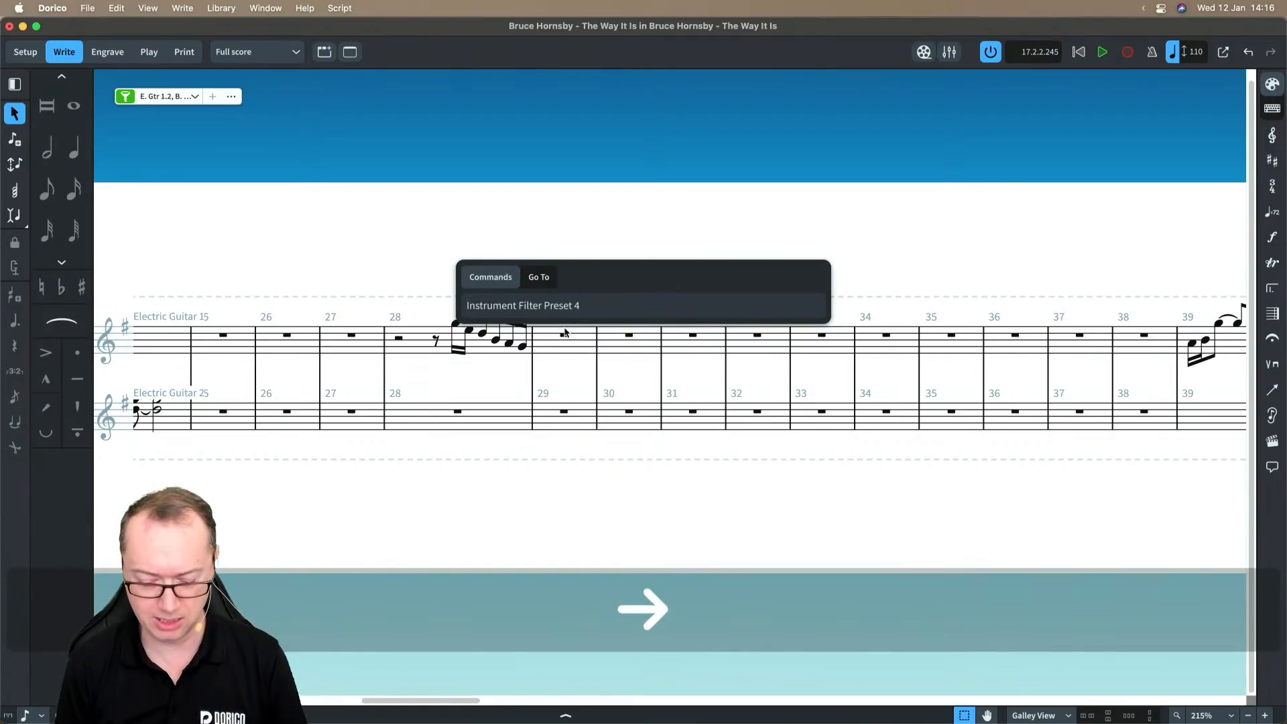
text(=i4)
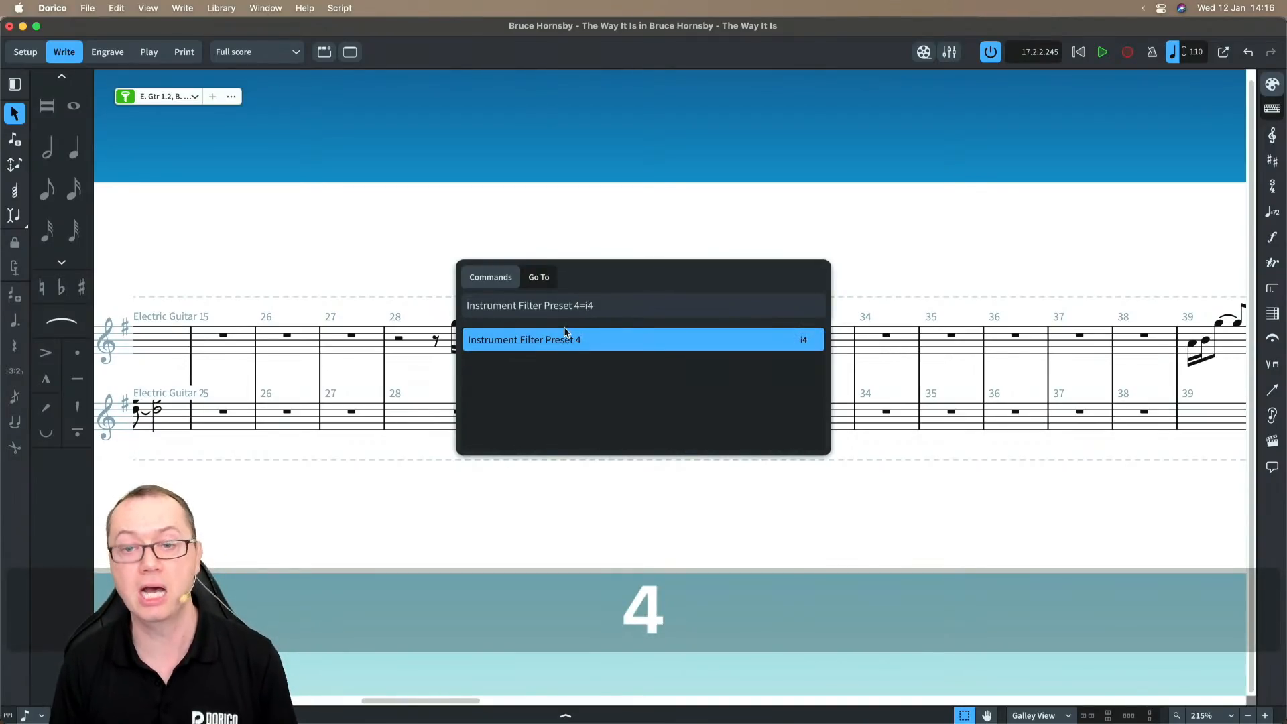
key(Return)
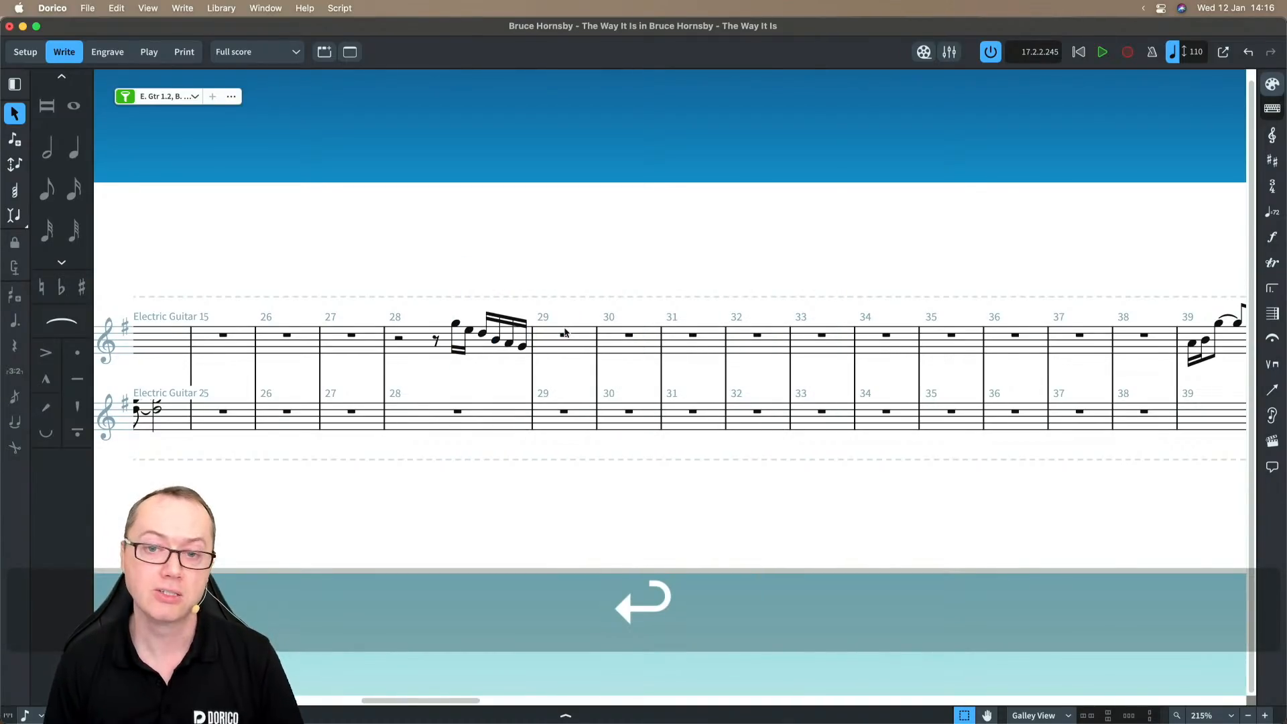
- Filter the score to the string section with the jump bar alias i6 and return to the opening bars
text(j)
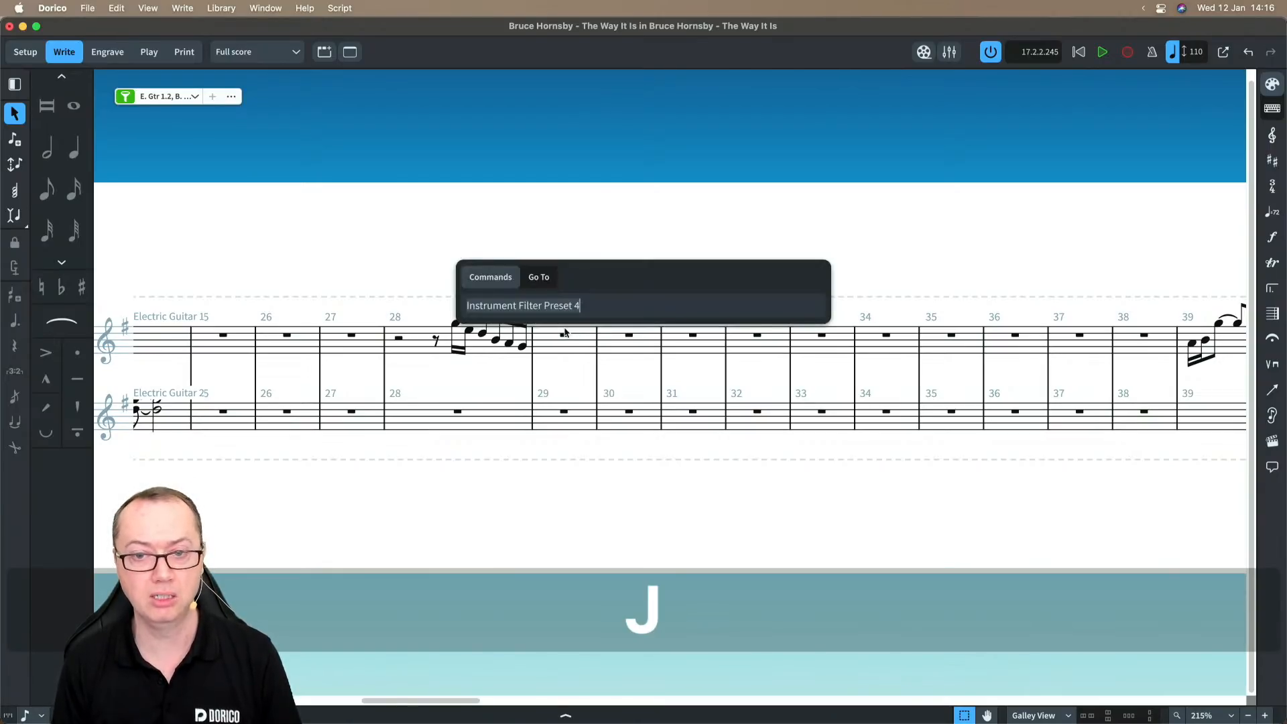
text(i6)
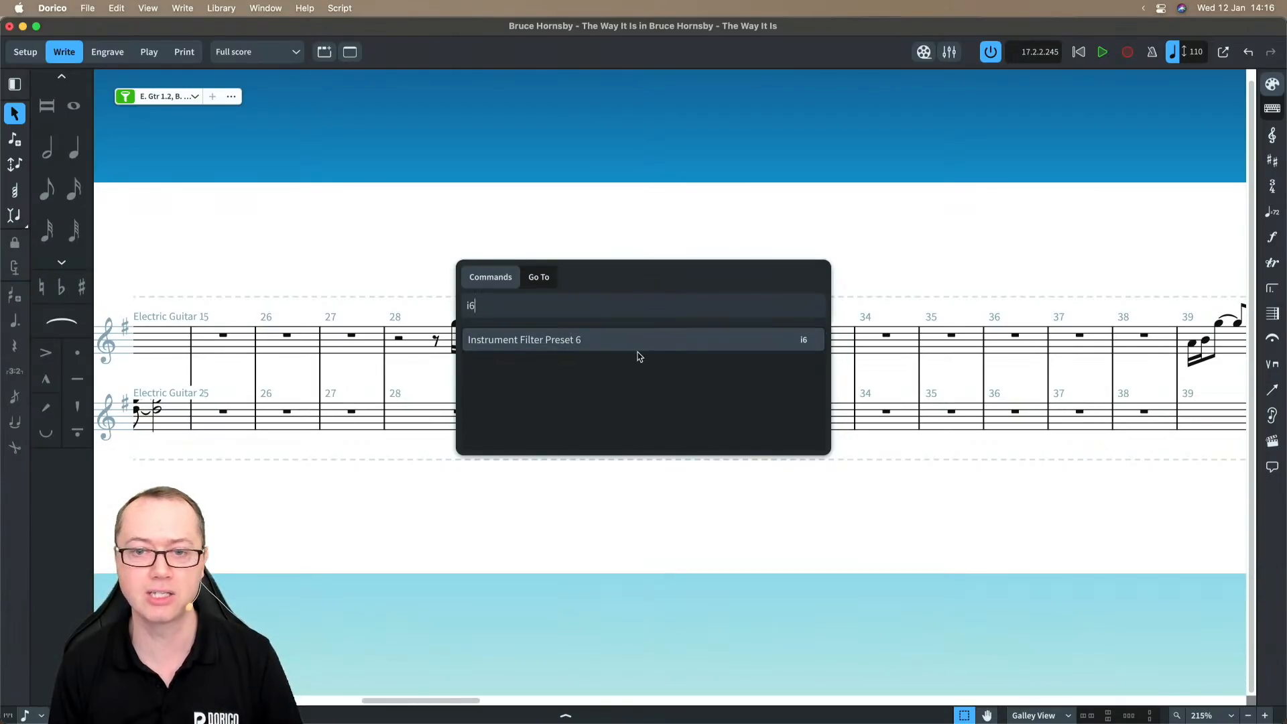
key(Return)
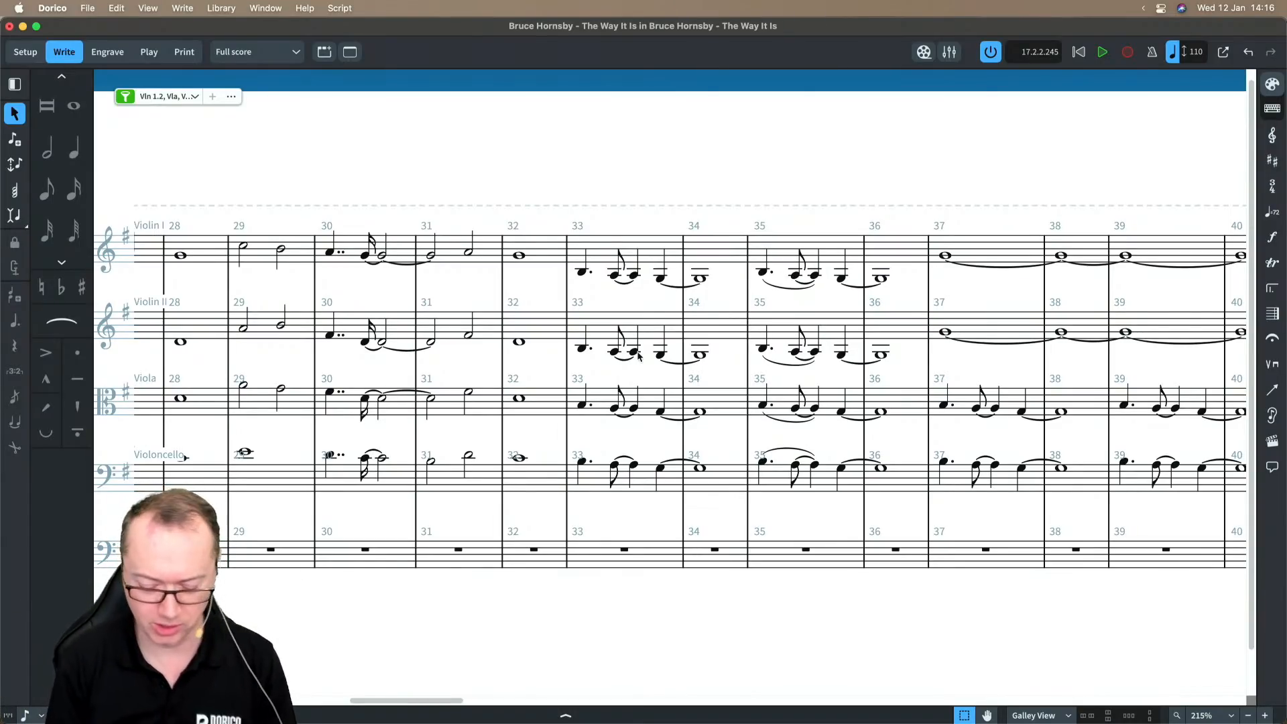
scroll(650, 343, left, 10)
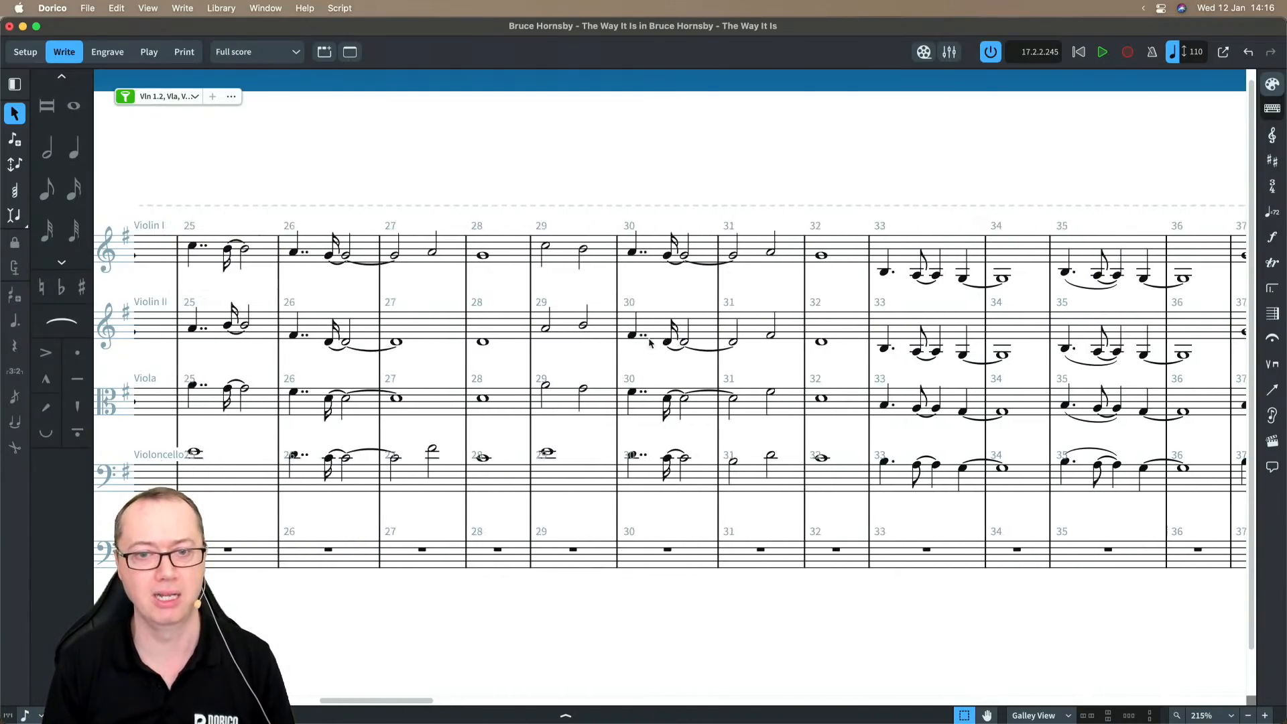
scroll(461, 279, left, 10)
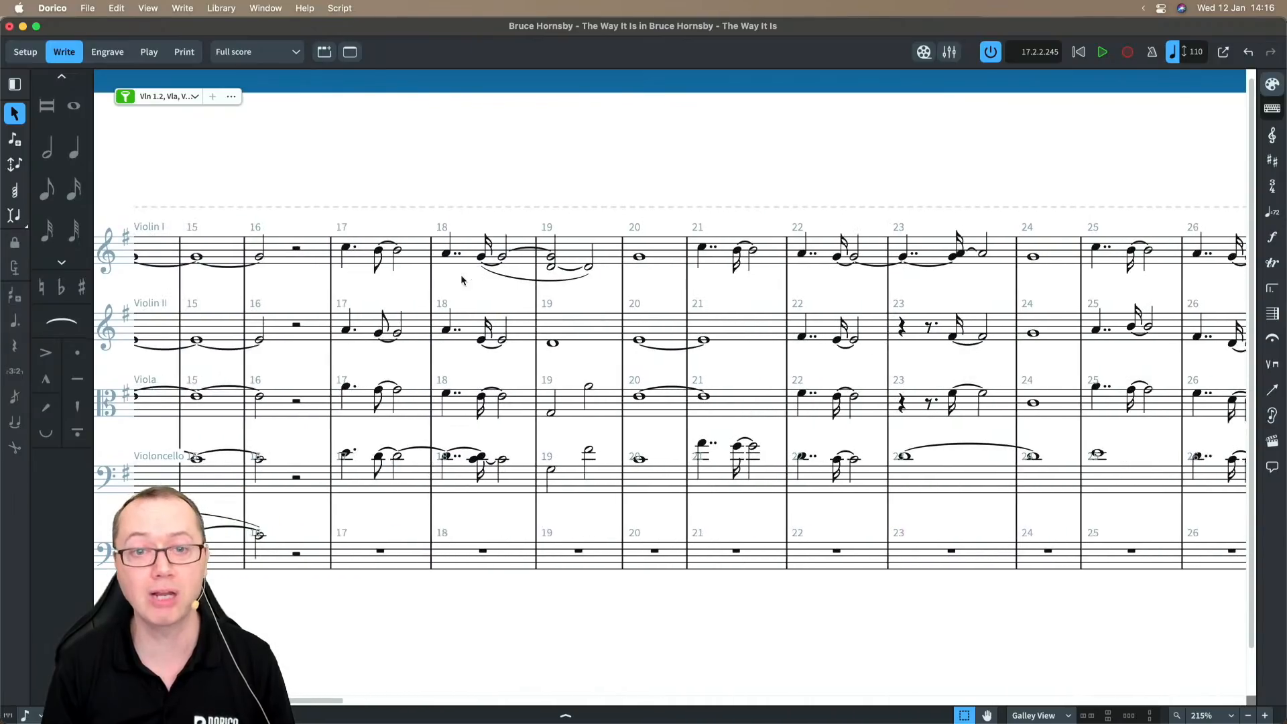
scroll(461, 280, left, 10)
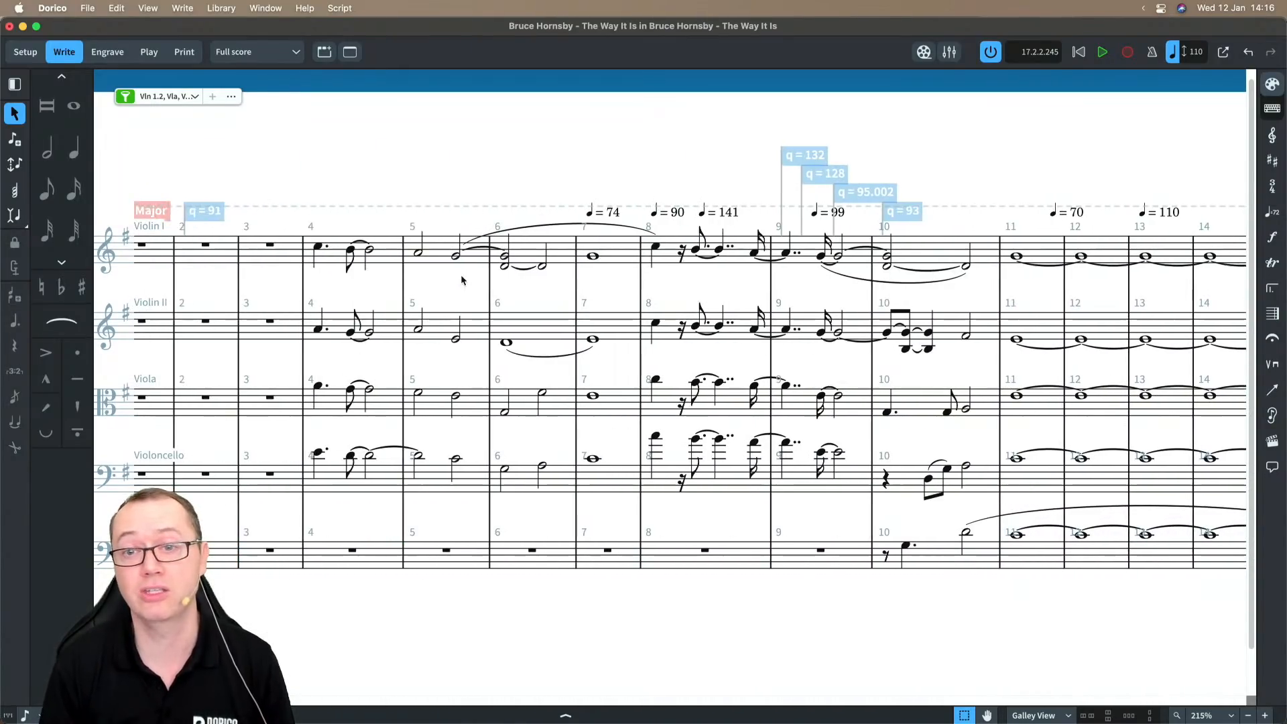
- Lengthen the first notes of bar 8 in both violins, viola and cello with the Extend to Next Note command
click(659, 247)
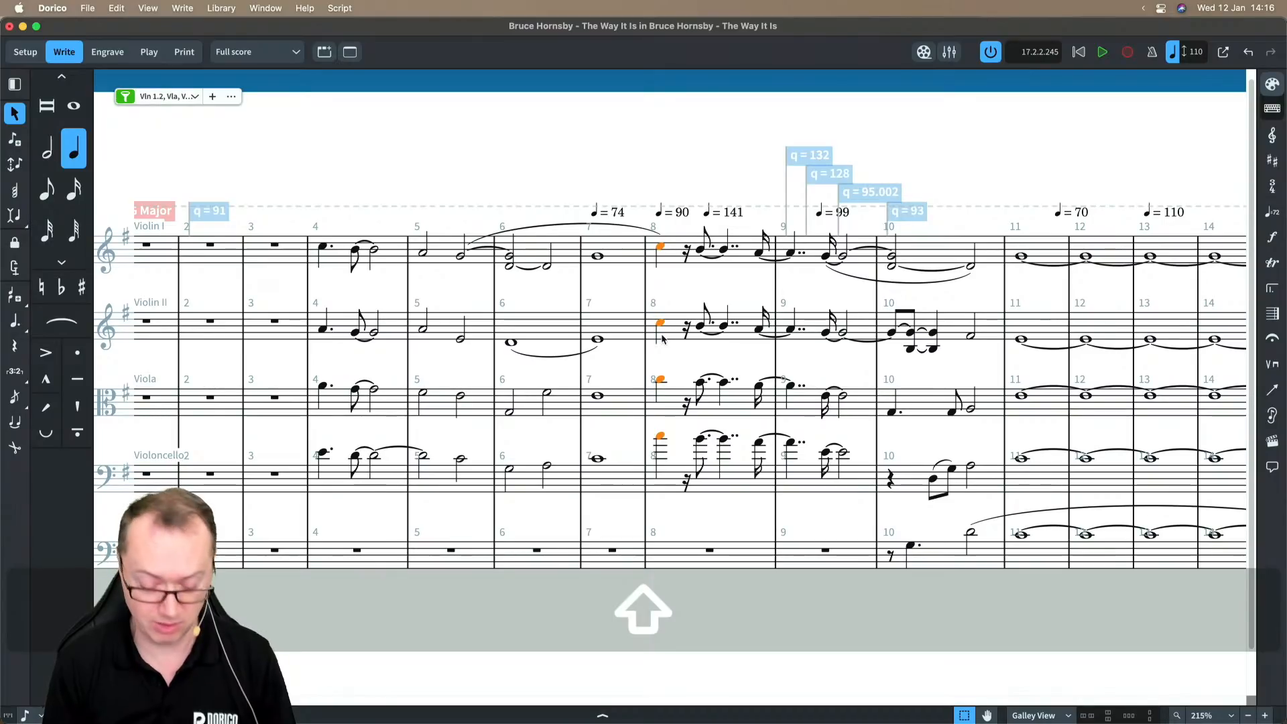
text(jextend to note)
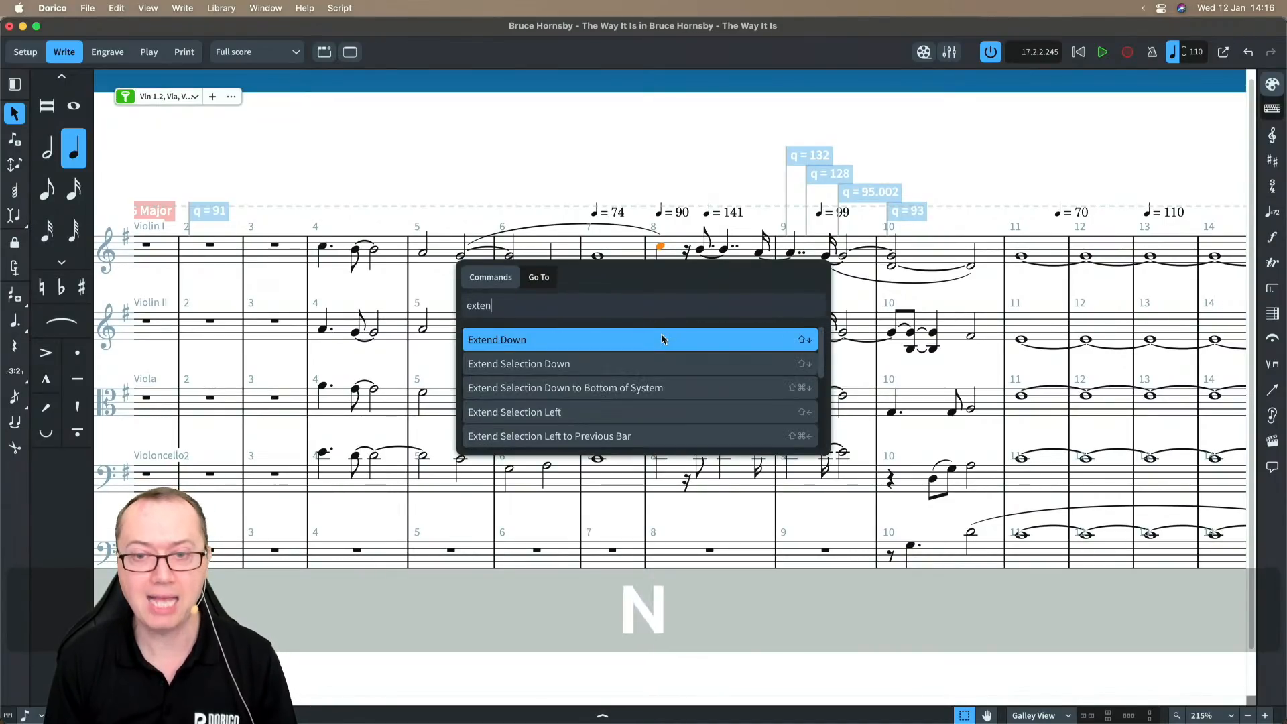
key(BackSpace)
key(BackSpace)
key(BackSpace)
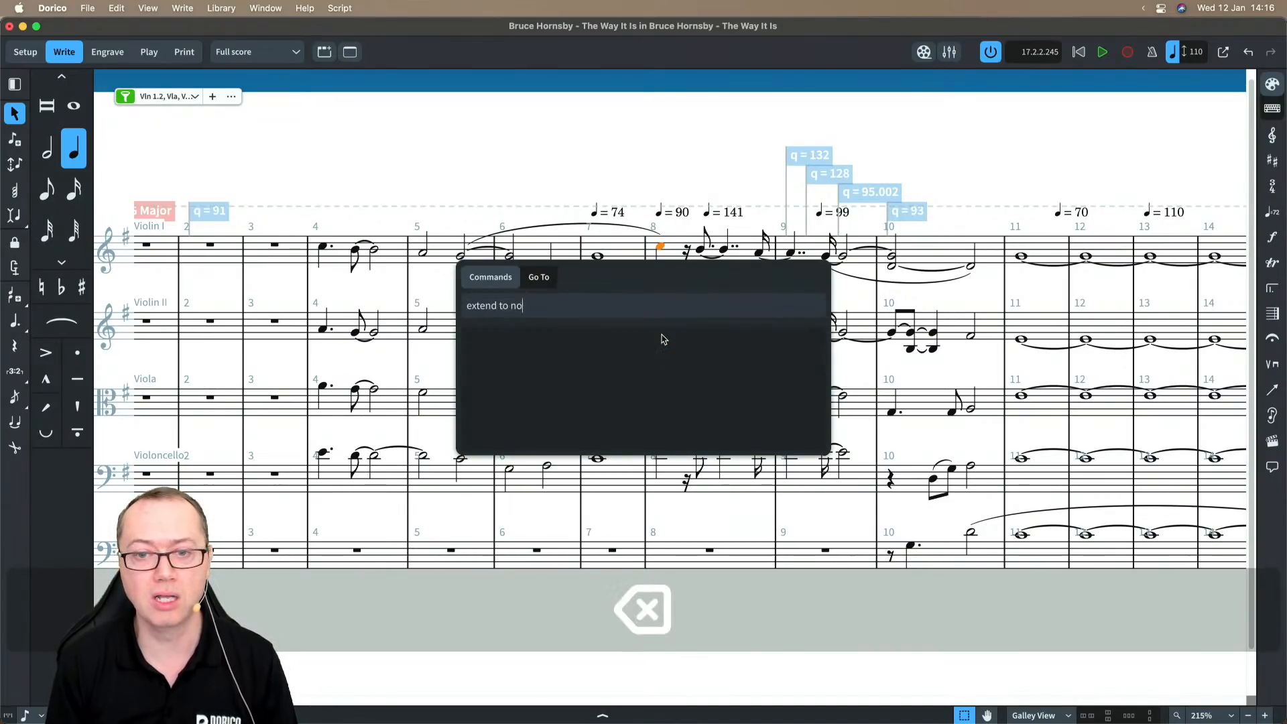
text(e)
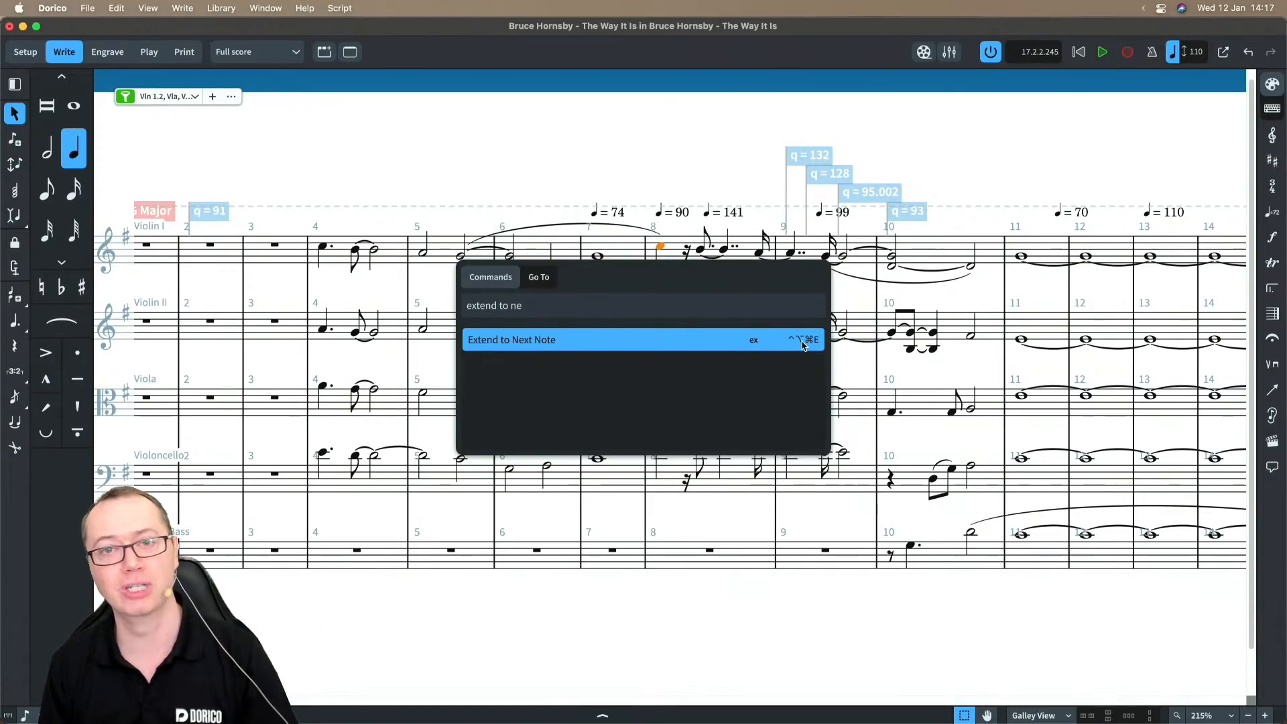
key(Return)
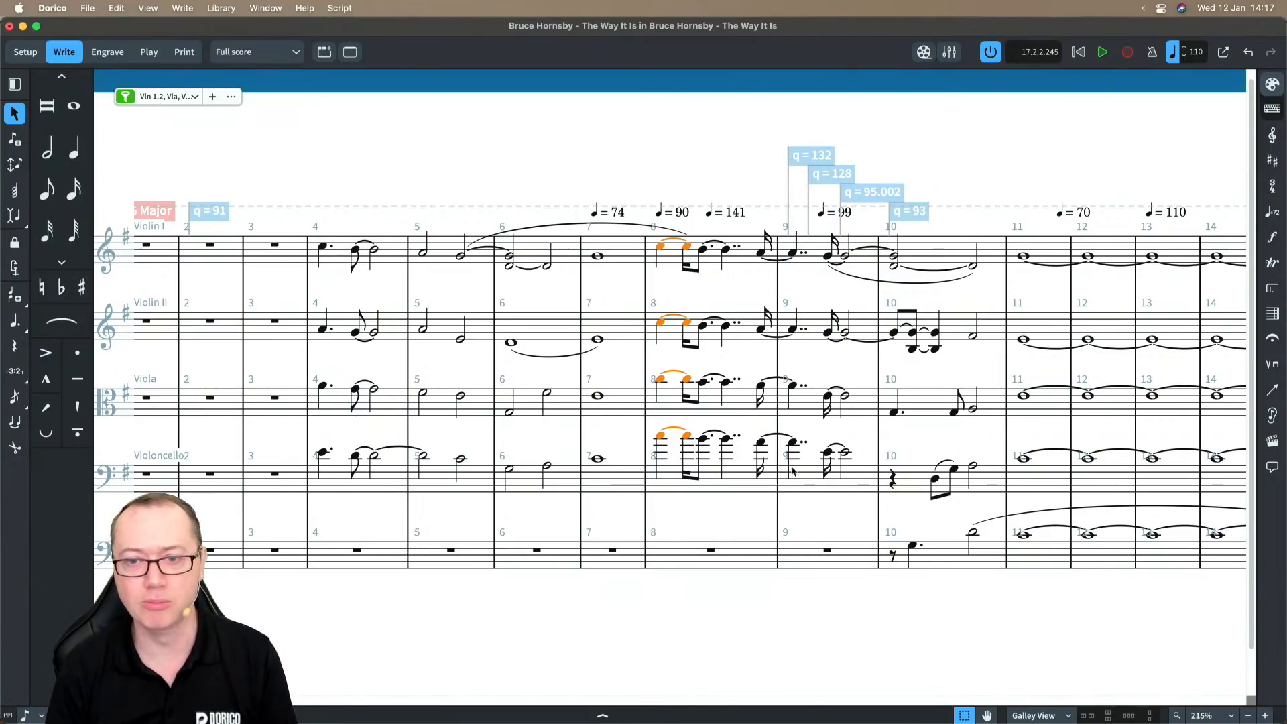
- Close the "Bruce Hornsby - The Way It Is" project without saving the changes
click(583, 611)
key(shift+super+w)
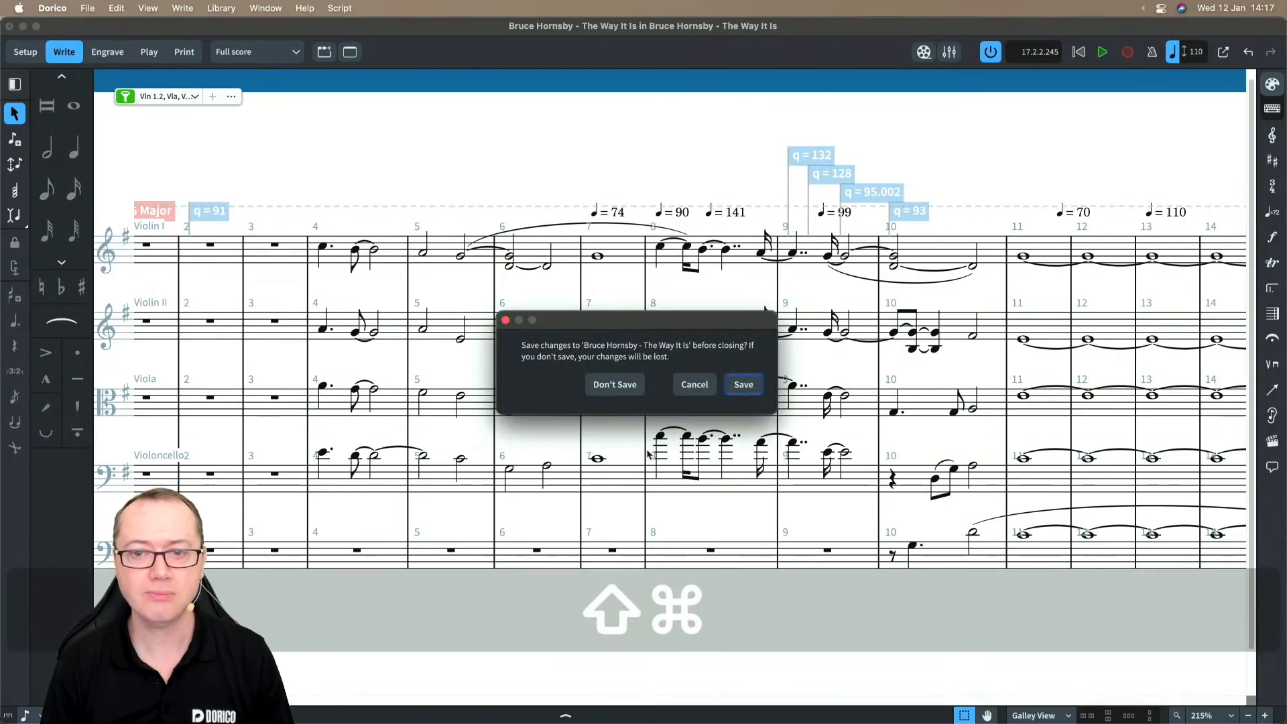
click(622, 387)
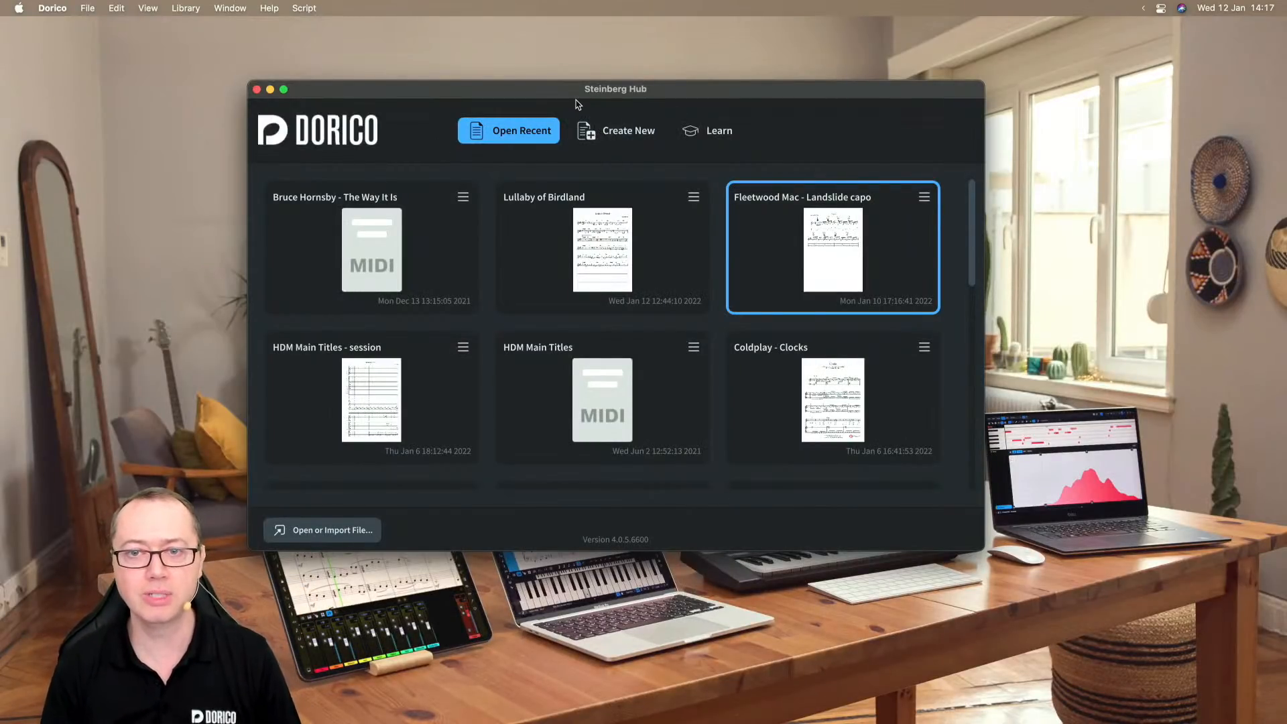
- Set up a new project from the Empty template with the title "Dorico 4" and enter the composer's name
click(630, 136)
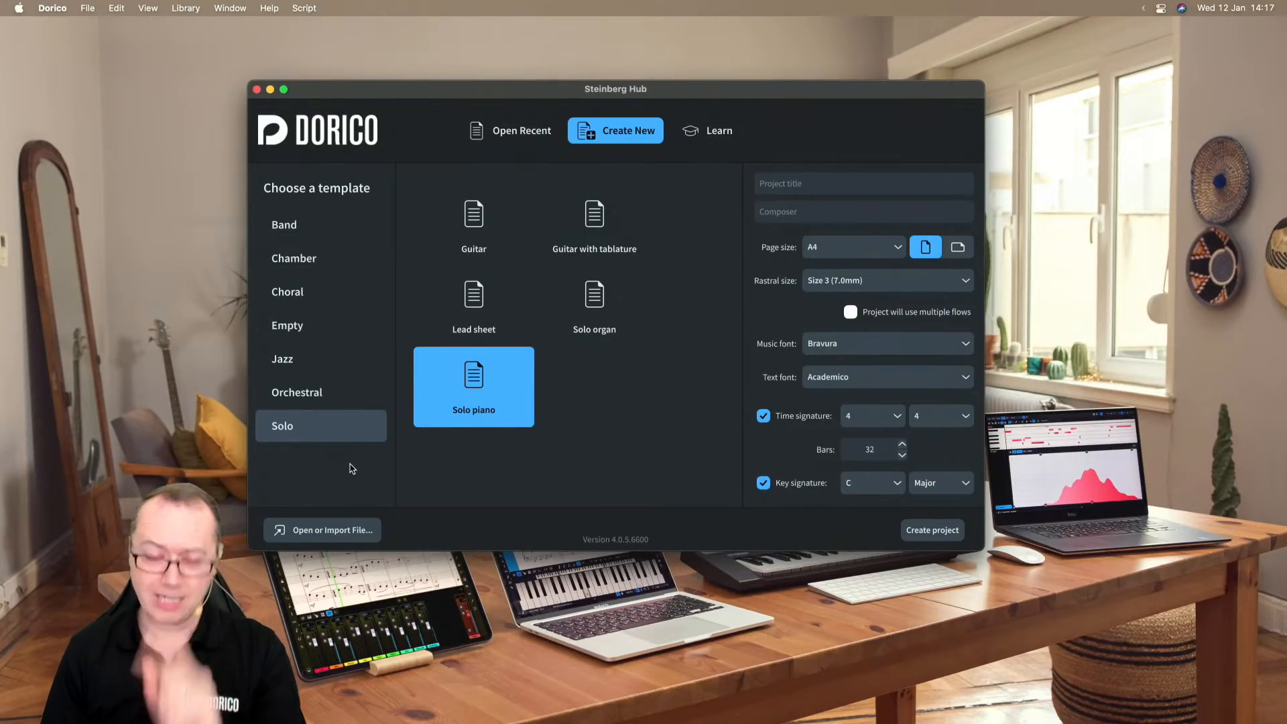
click(335, 331)
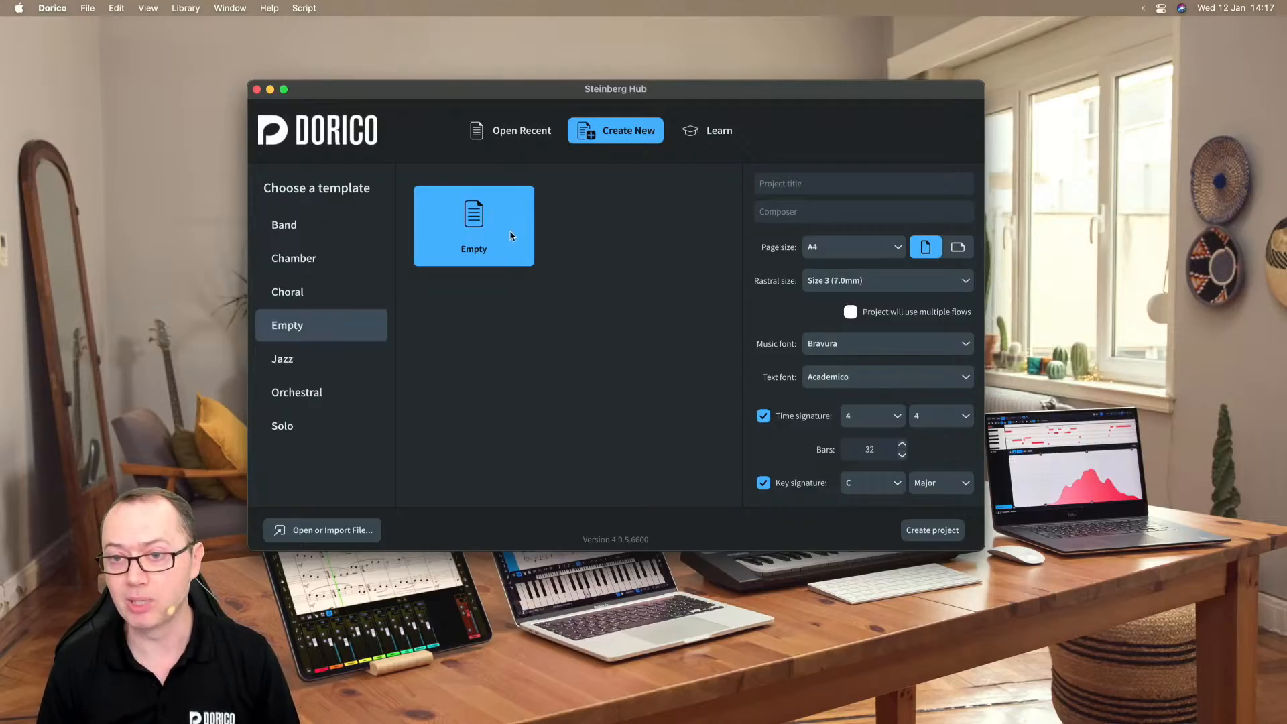
click(817, 184)
text(DOrico)
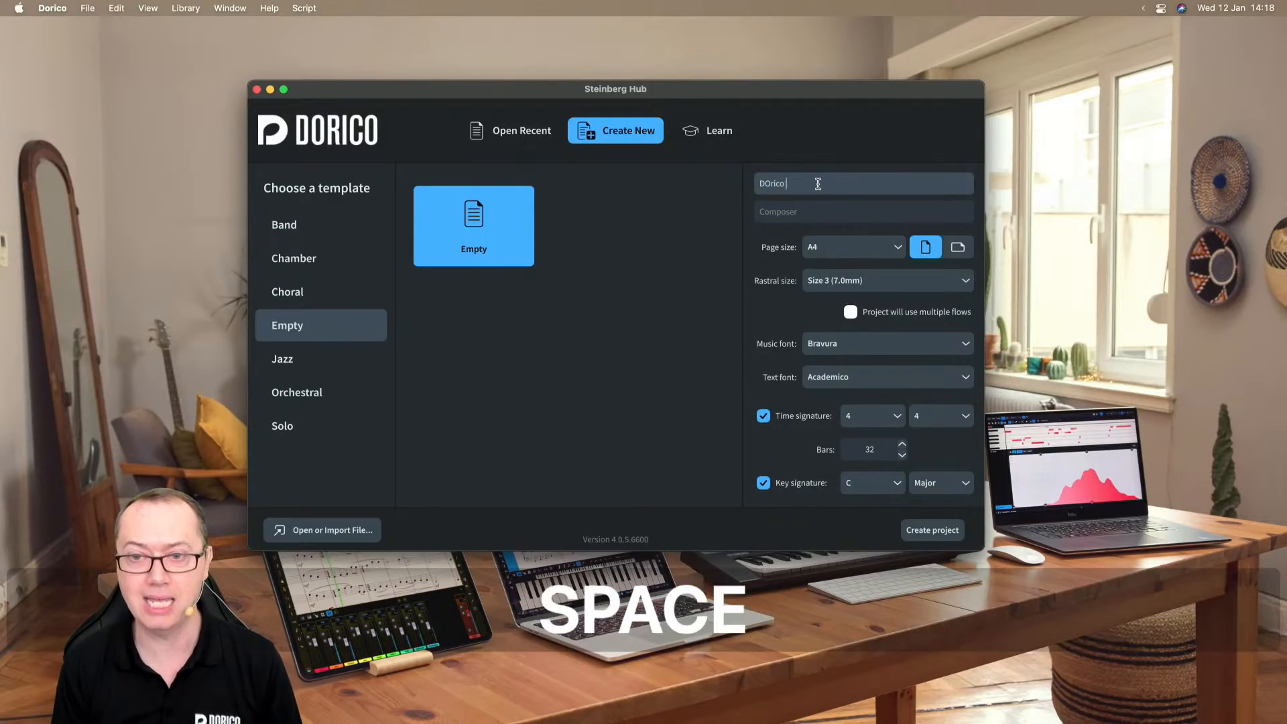
key(BackSpace)
key(BackSpace)
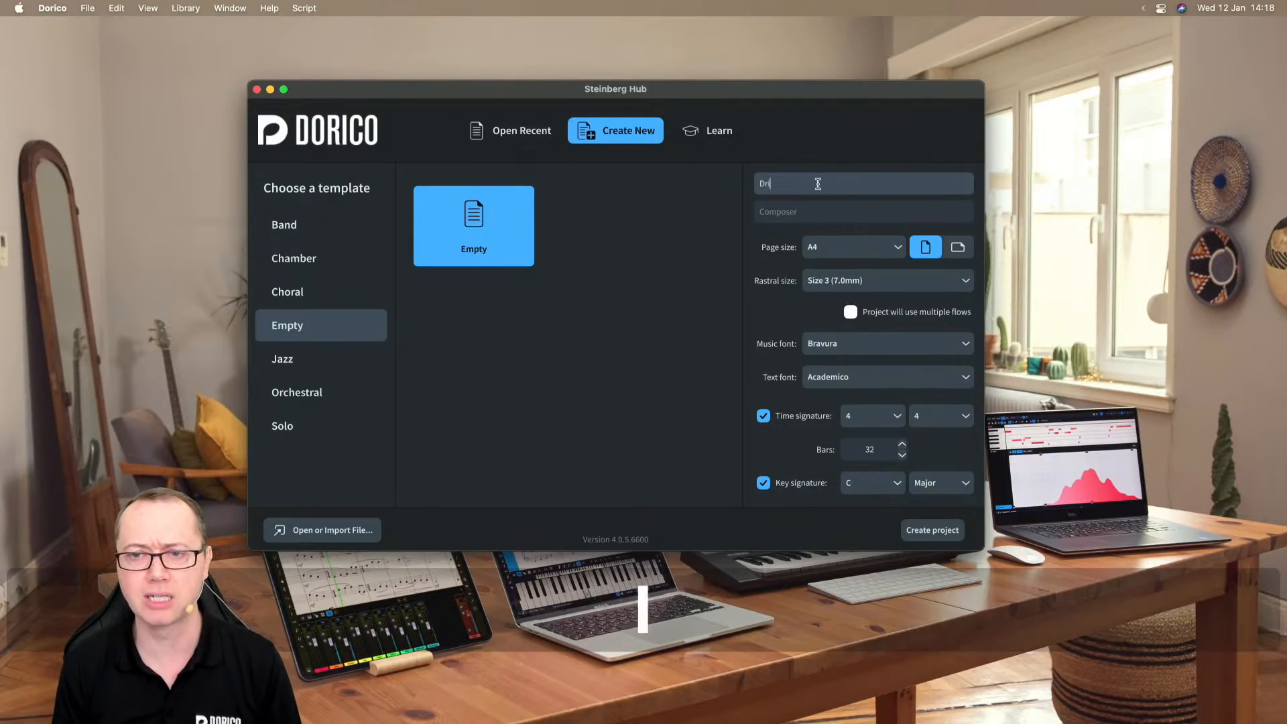
text(orico 4)
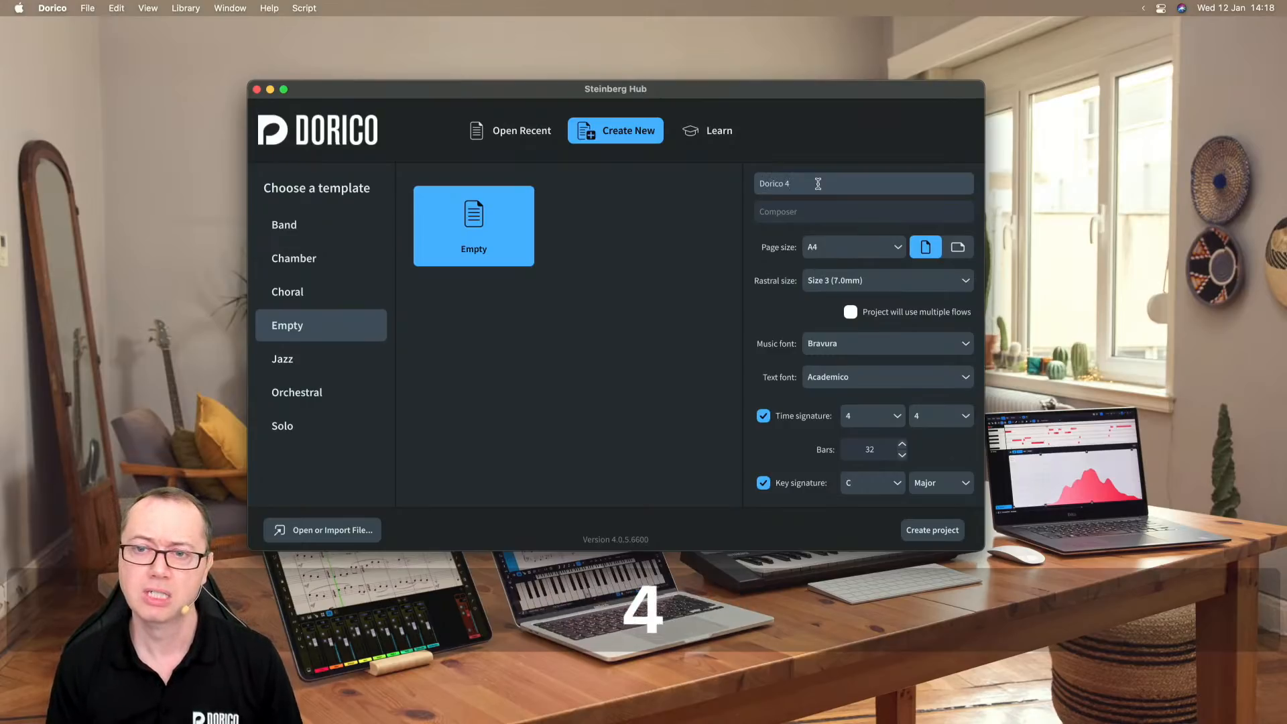
key(Tab)
text(J. Barron)
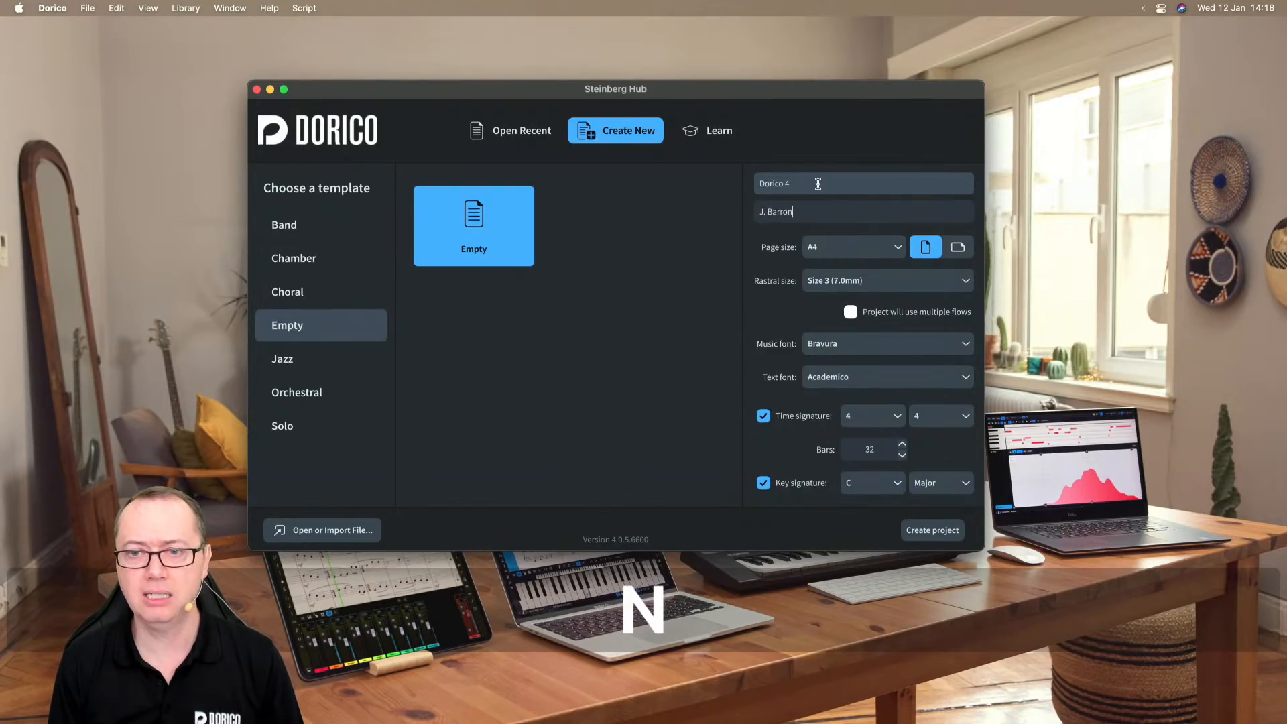
- Set the rastral size to Size 4 (6.5mm) and the text font to Avenir, and create the project
click(857, 280)
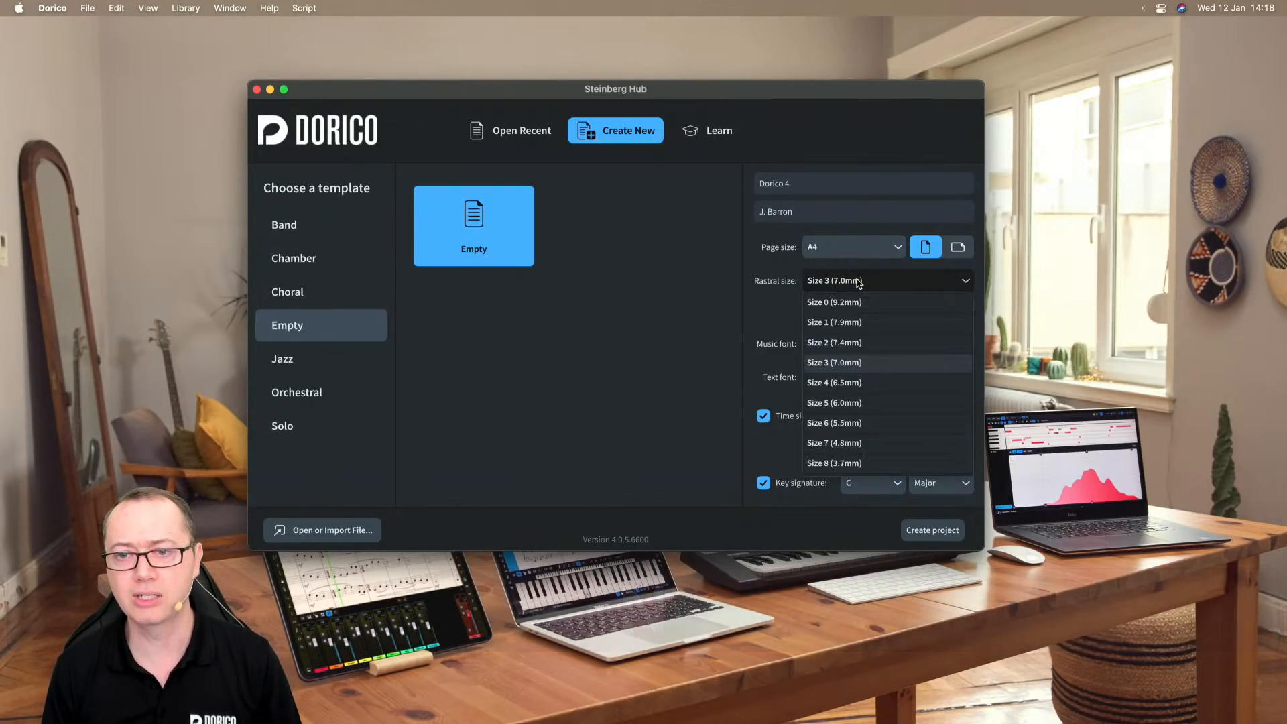
click(841, 382)
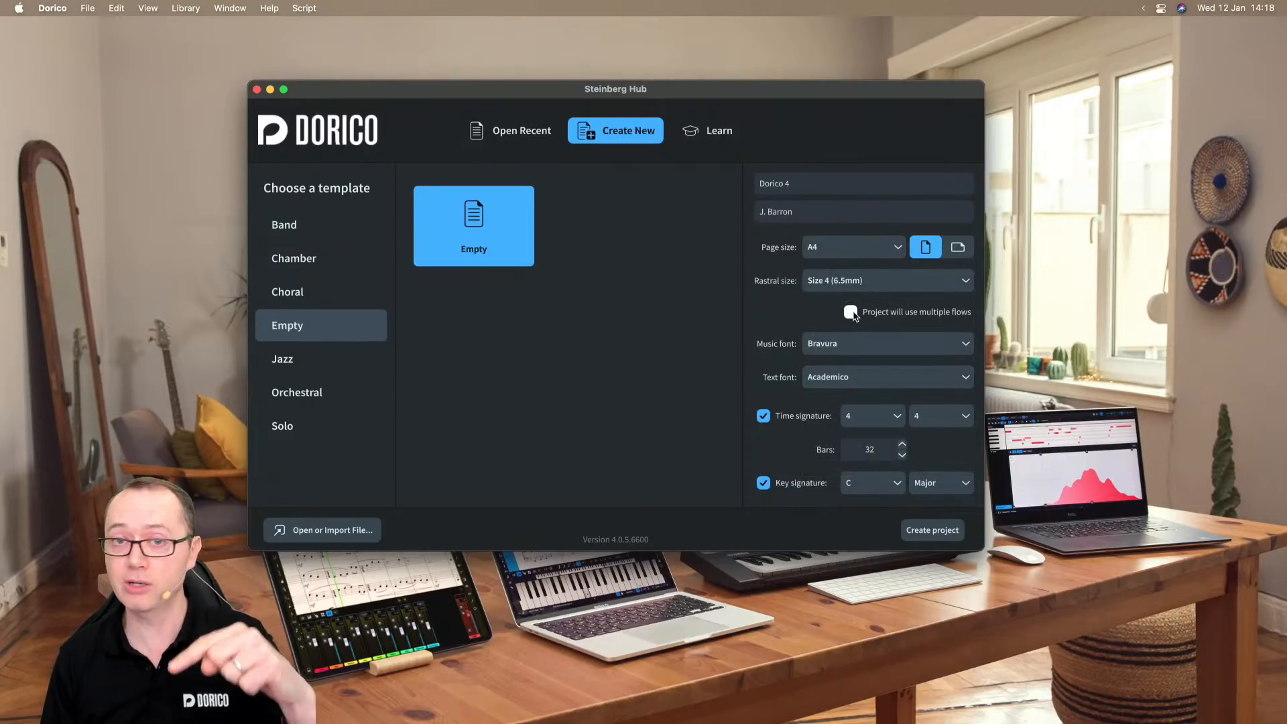
click(829, 378)
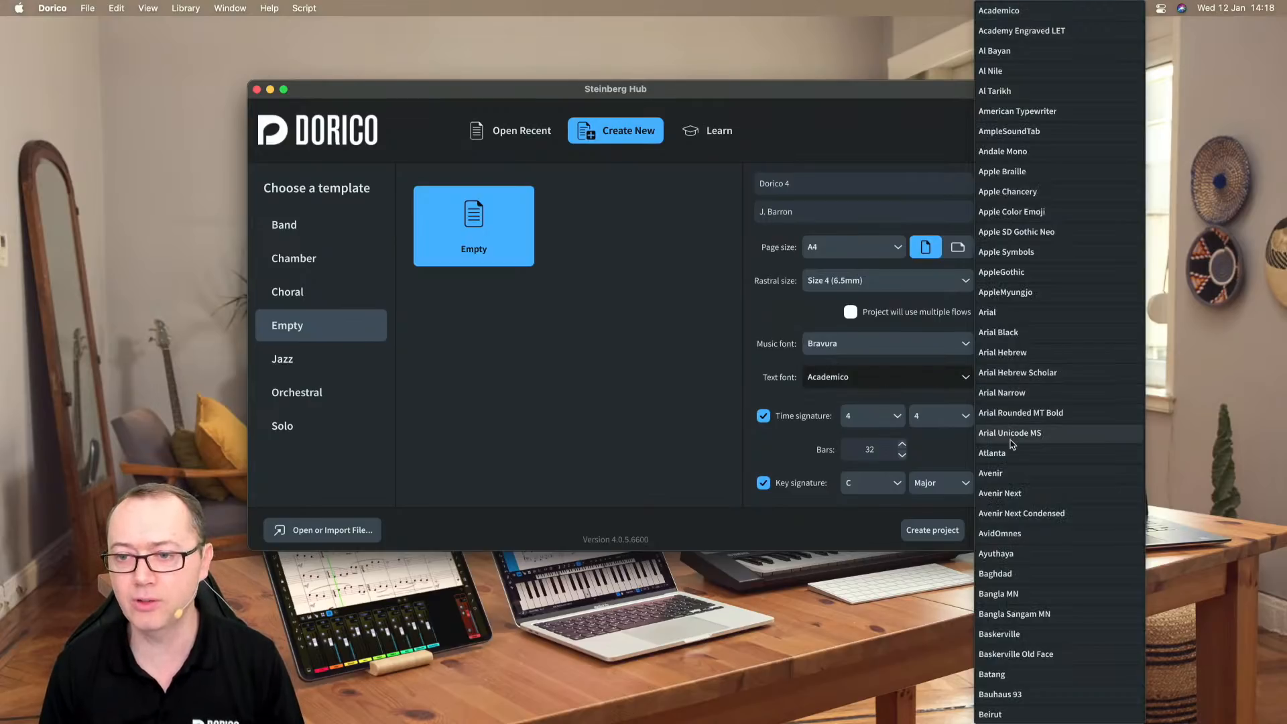
click(1007, 474)
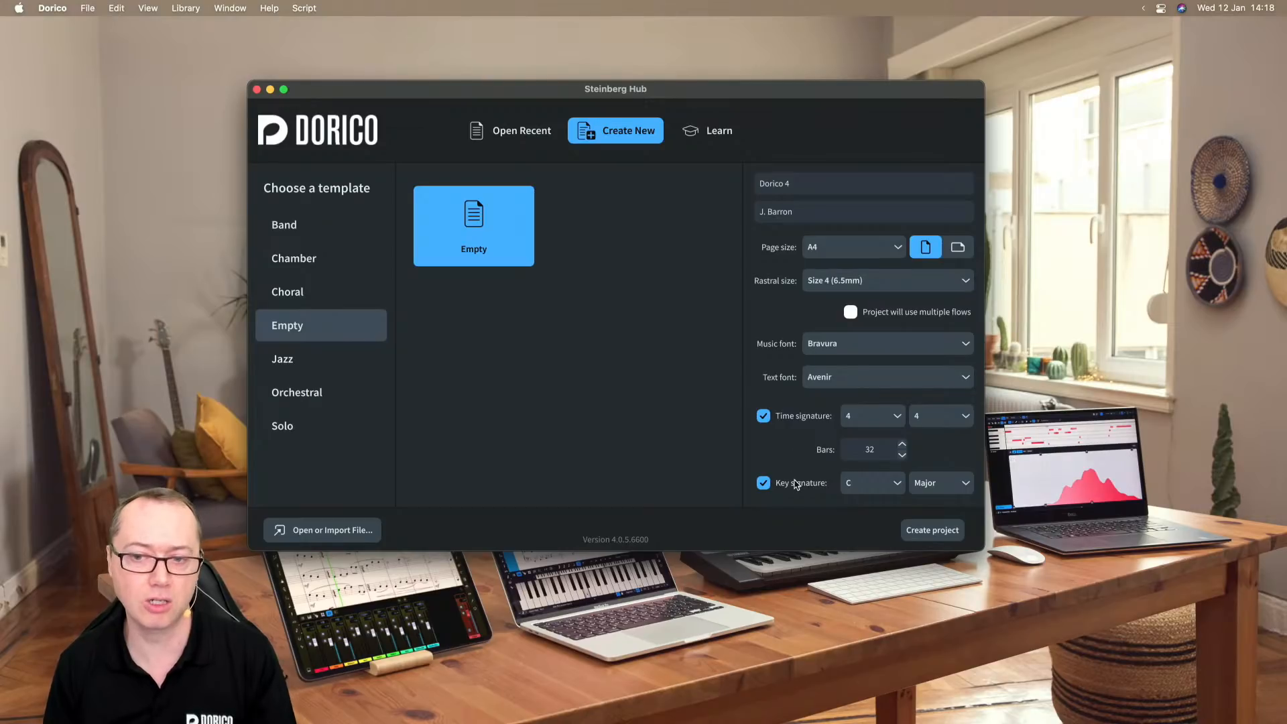
click(931, 531)
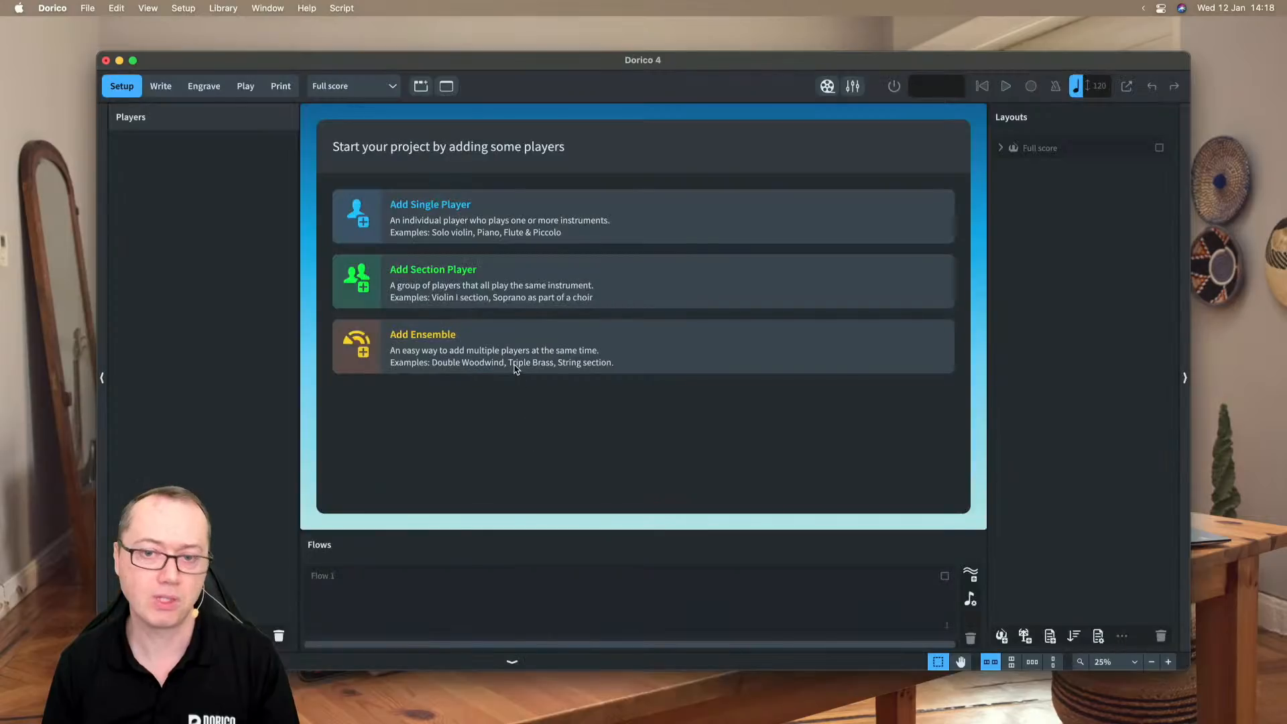
- Maximize the project window and use the ensemble builder to add flute, oboe, clarinet and bassoon players
double_click(467, 63)
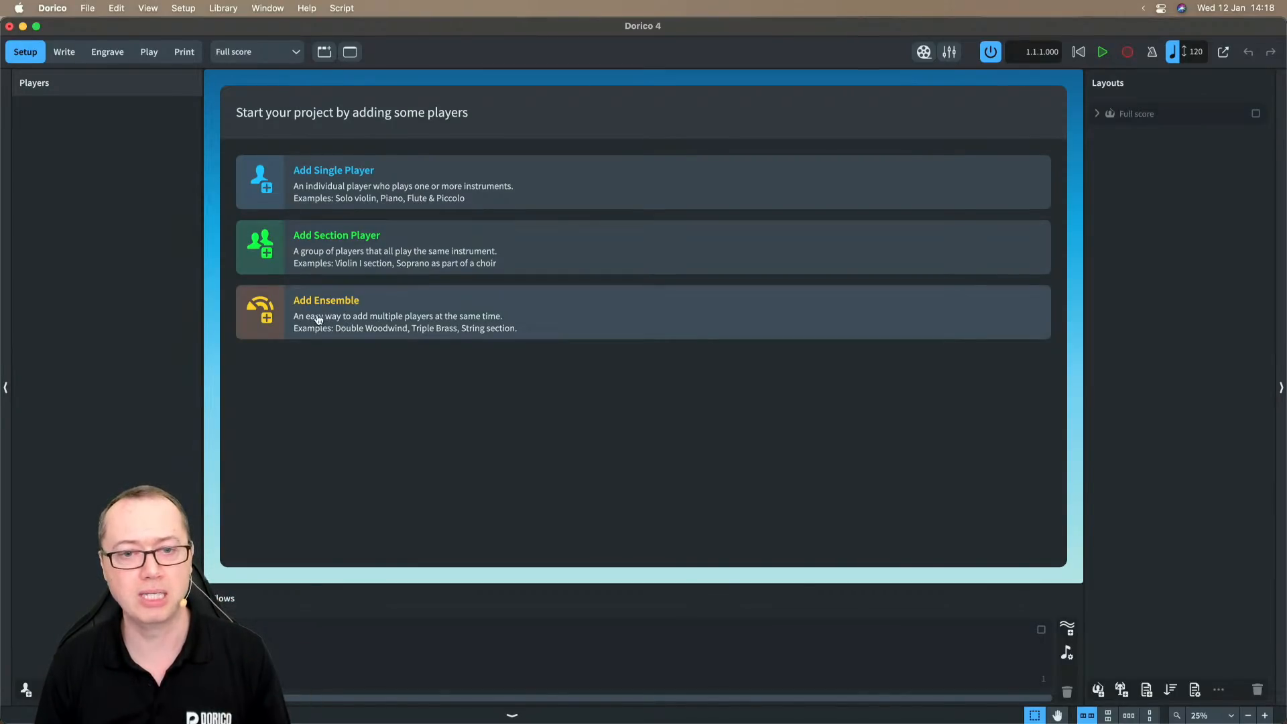
click(275, 314)
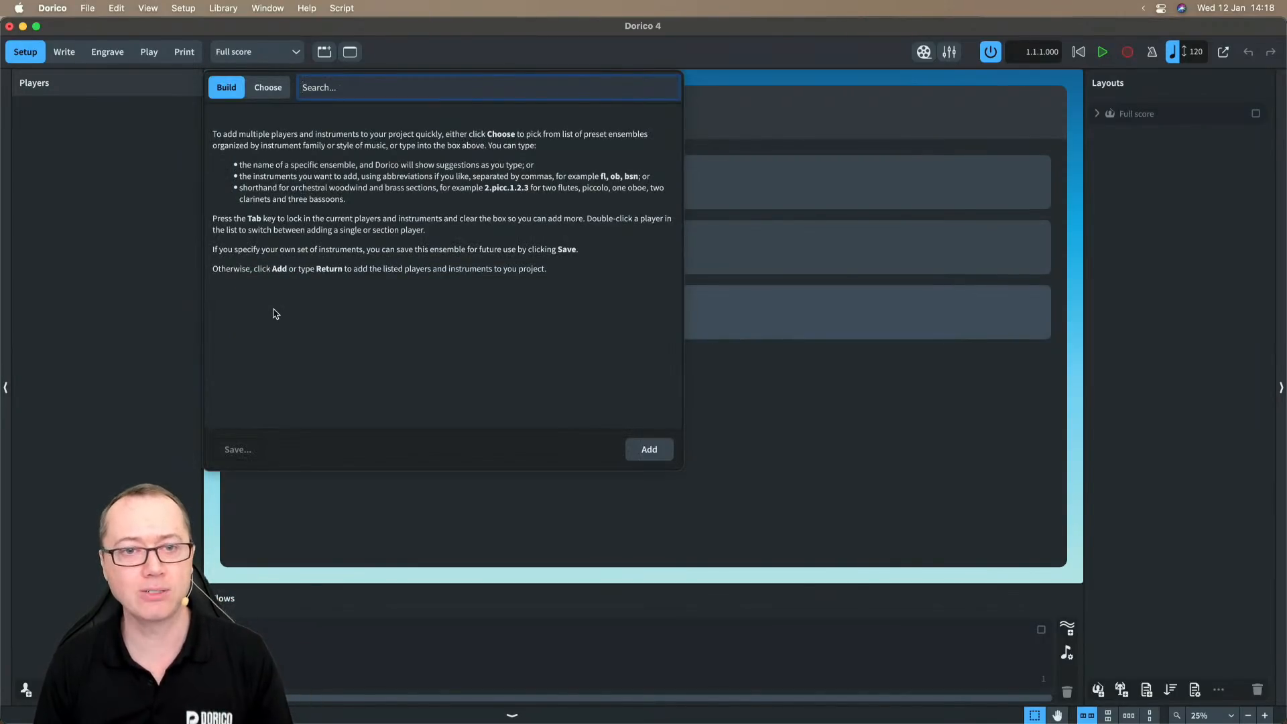
click(262, 91)
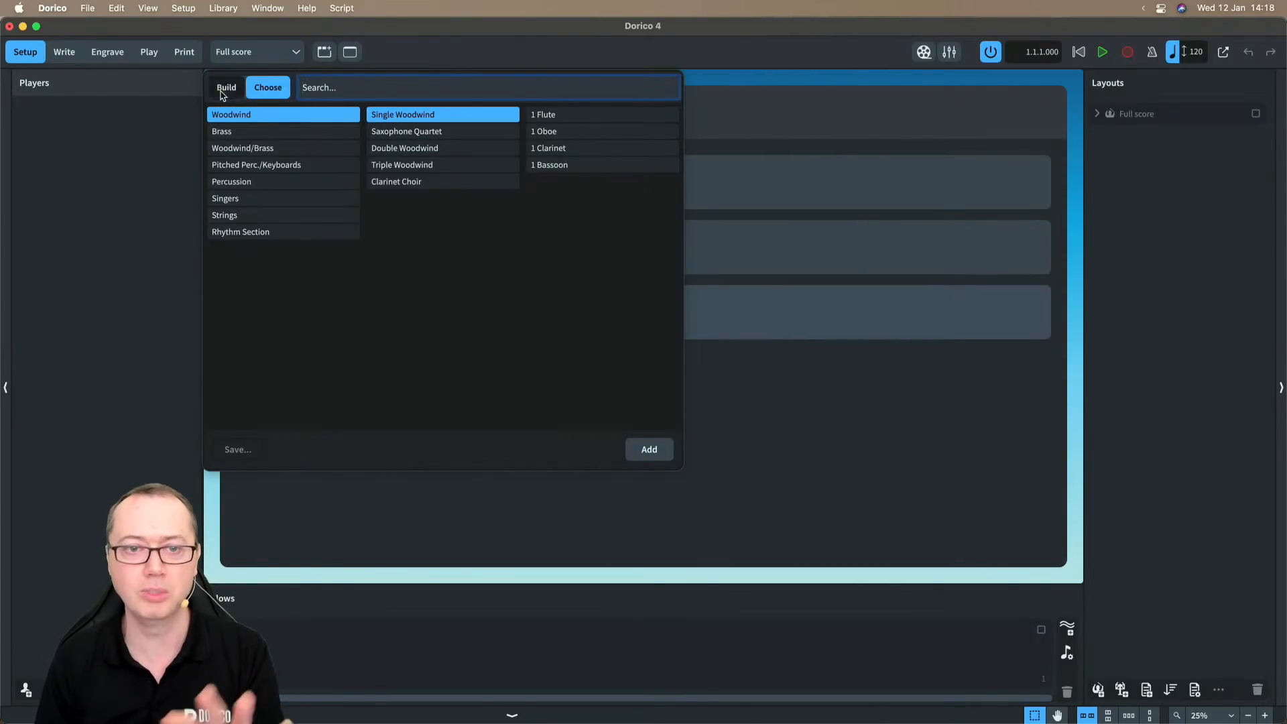
click(229, 92)
text(2)
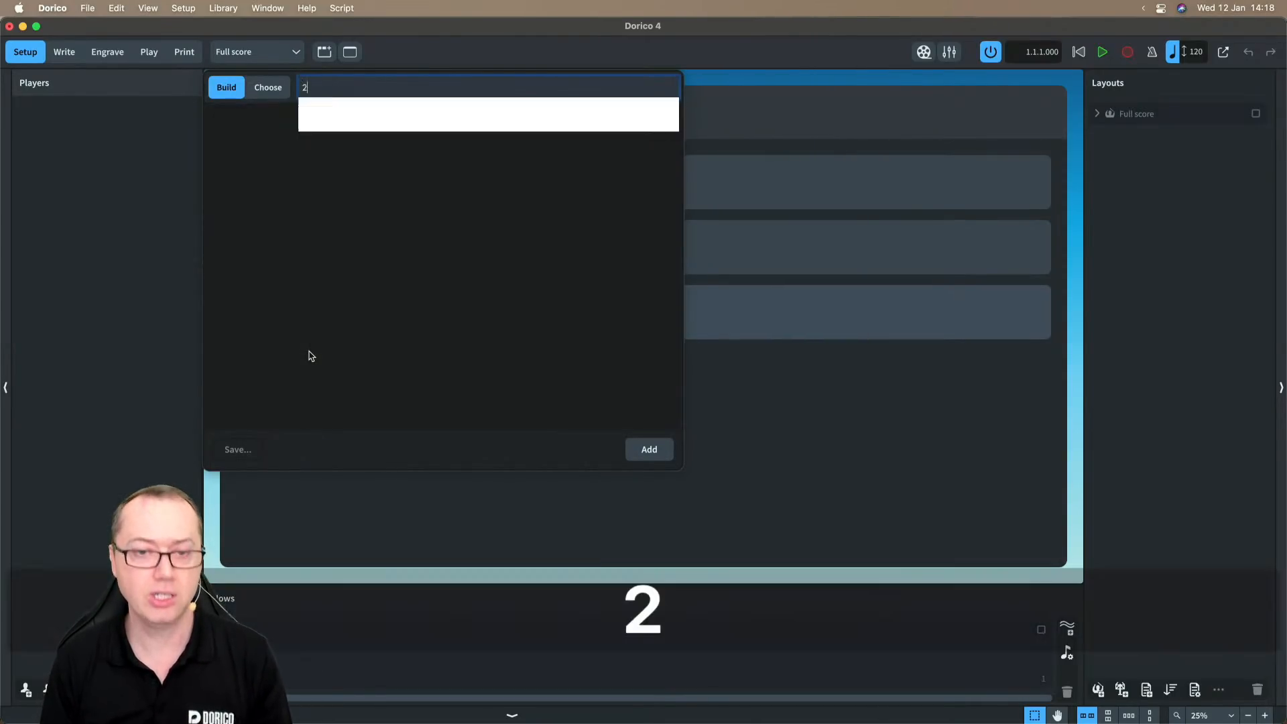
text(231)
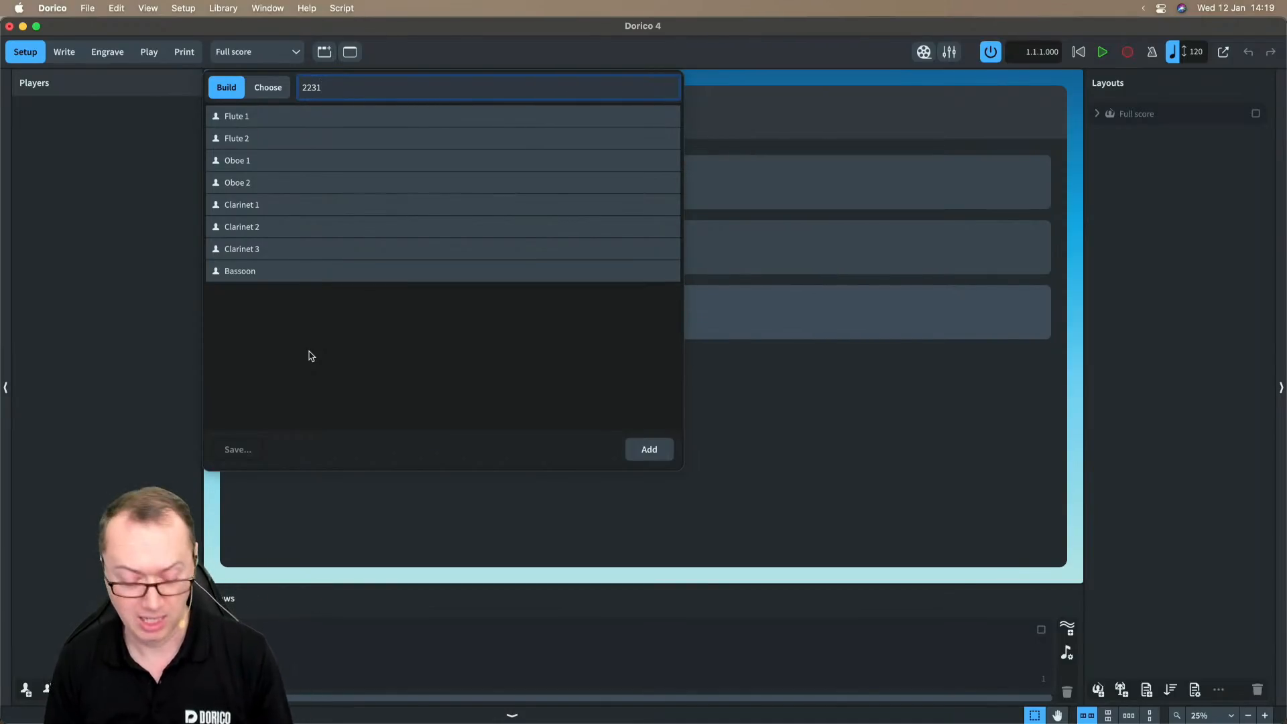
text(strin)
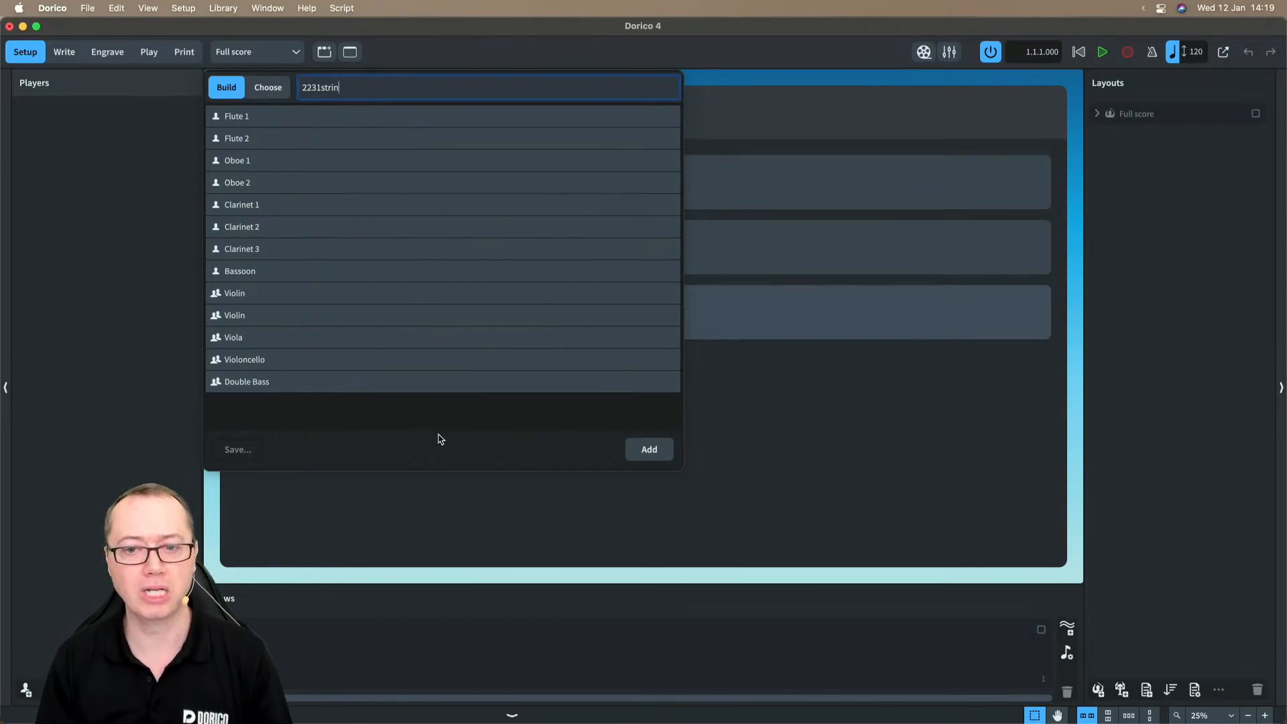
click(641, 454)
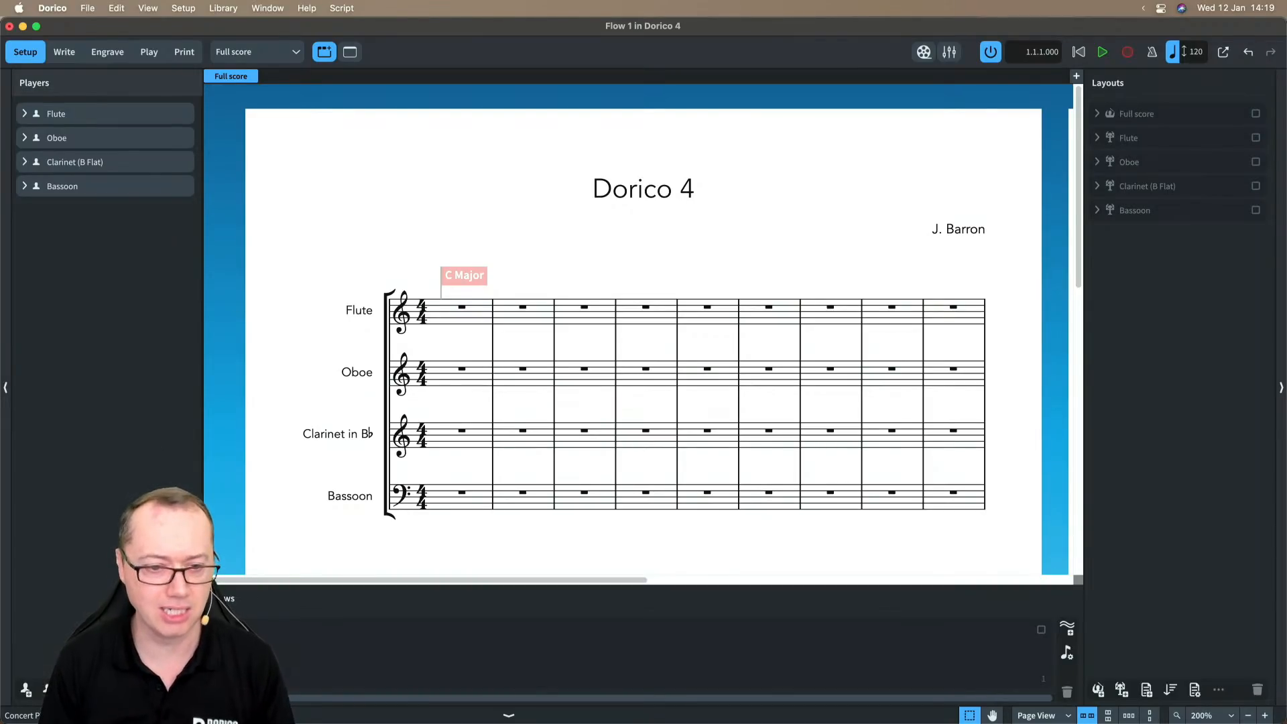
- Add the String Section ensemble with two violins, viola, cello and double bass to the project
click(72, 688)
text(string)
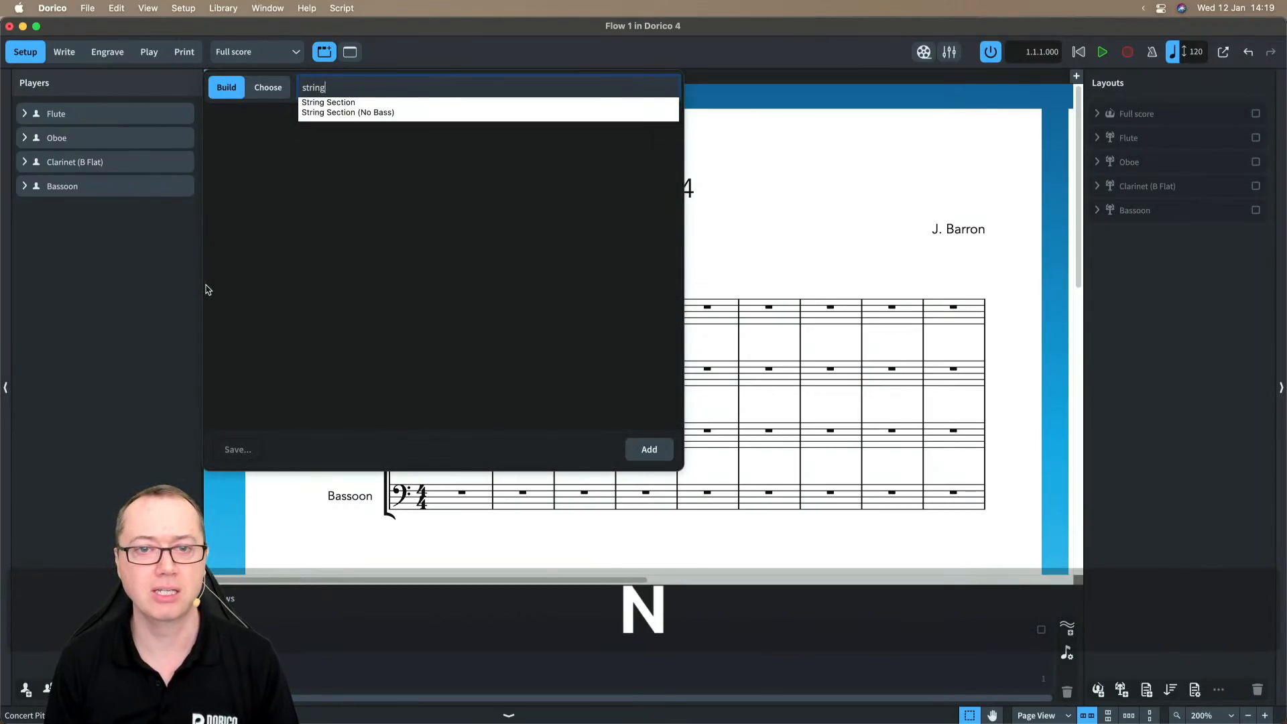
key(Down)
key(Return)
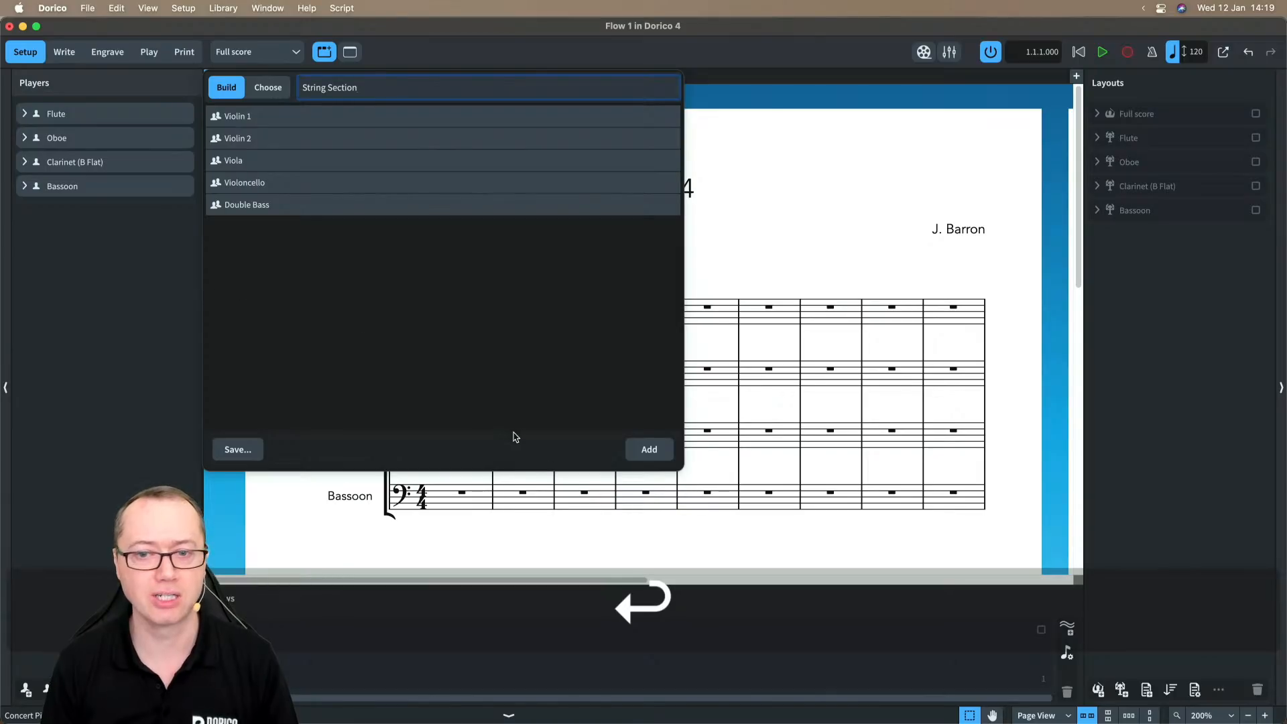
click(645, 449)
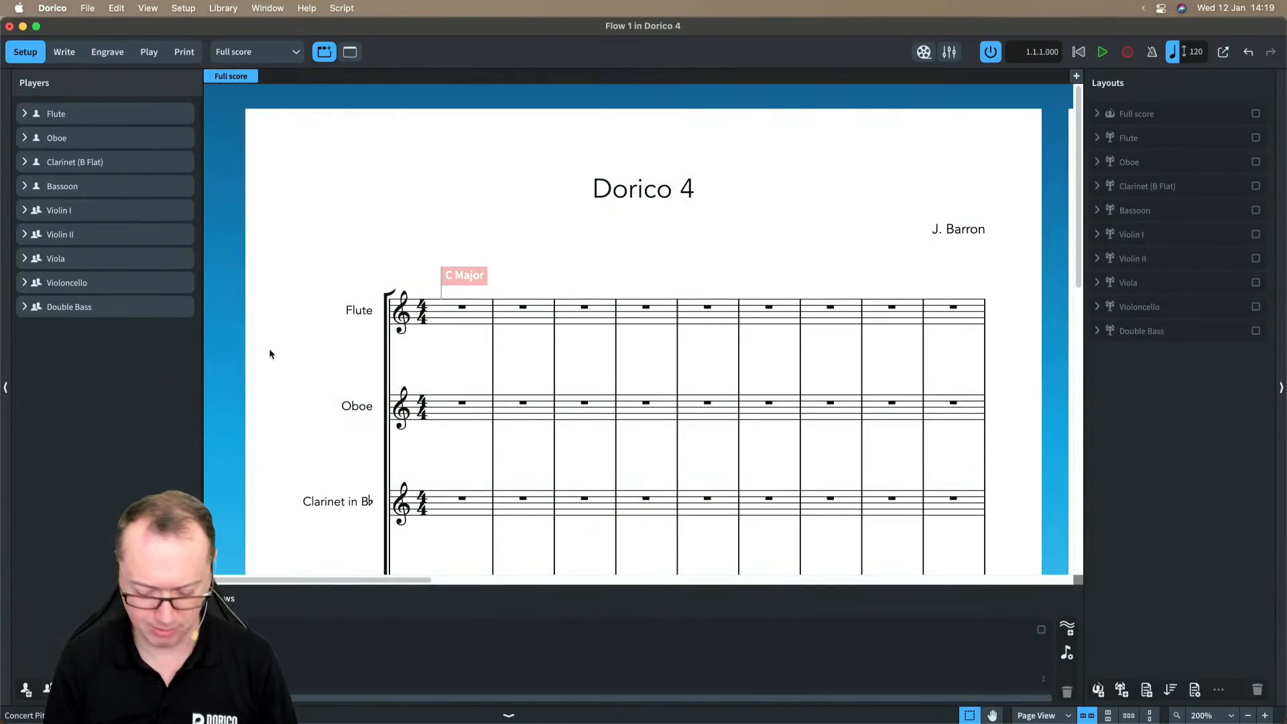
- Add a single player holding a piano and view the piano and string staves in the score
key(shift+p)
text(piano)
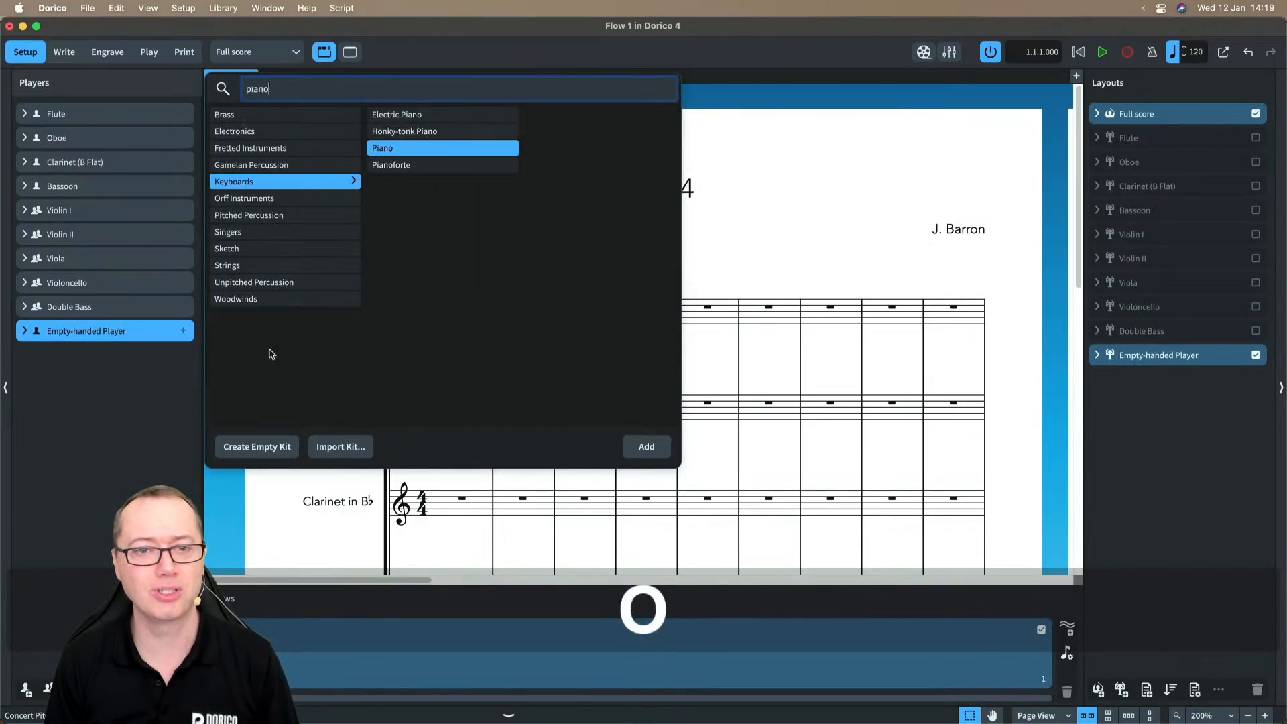
key(Return)
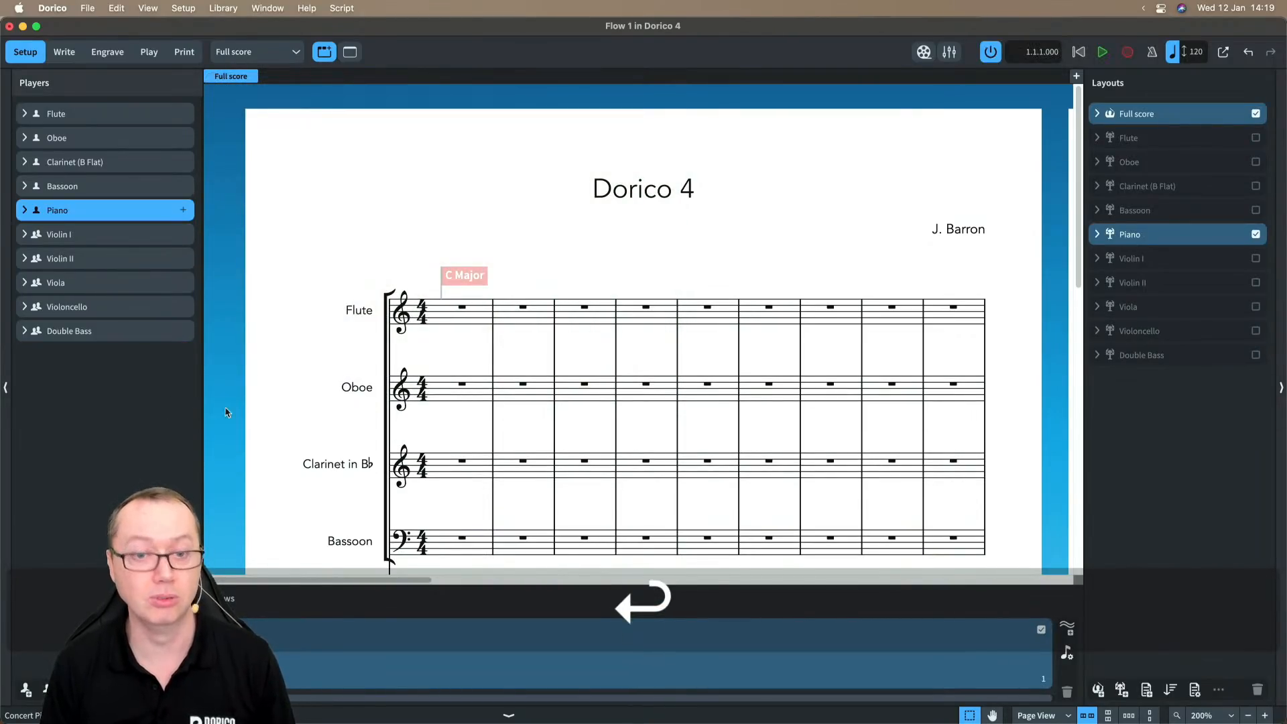
scroll(254, 413, down, 6)
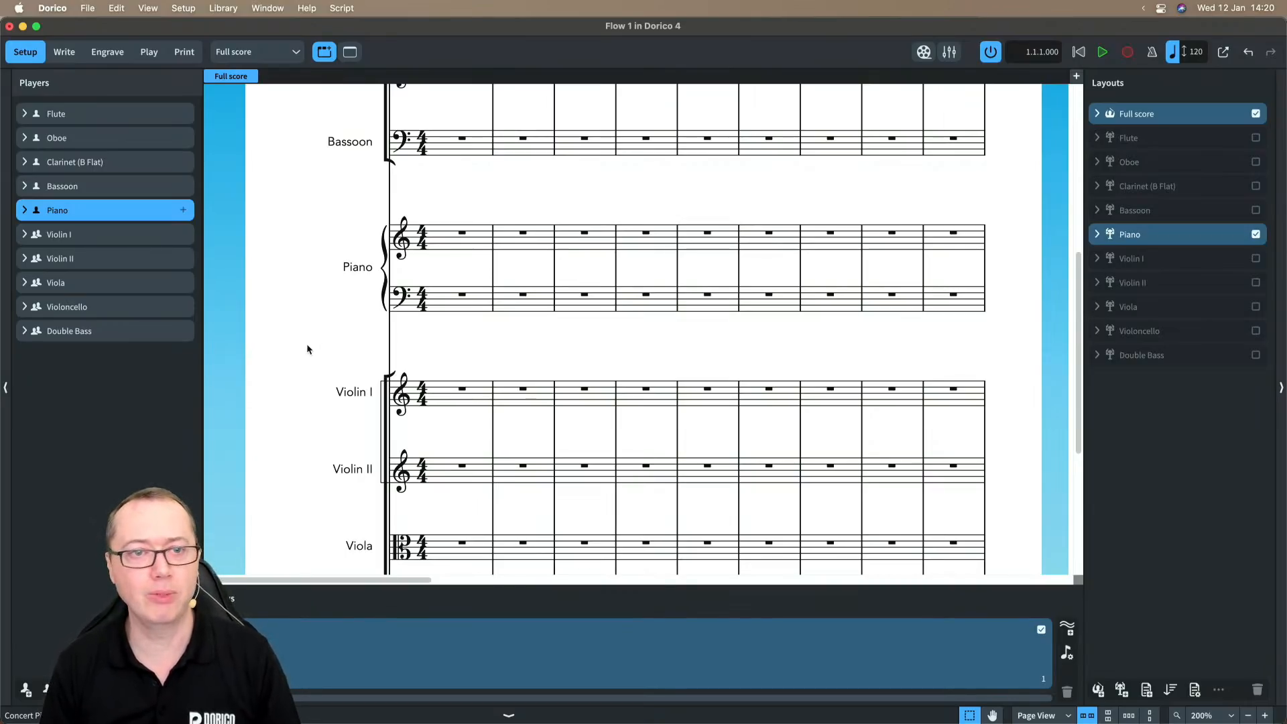
- In Write mode, extend the caret across all five string staves and enter half-note chords in bars 1 to 3
key(super+2)
scroll(278, 372, down, 3)
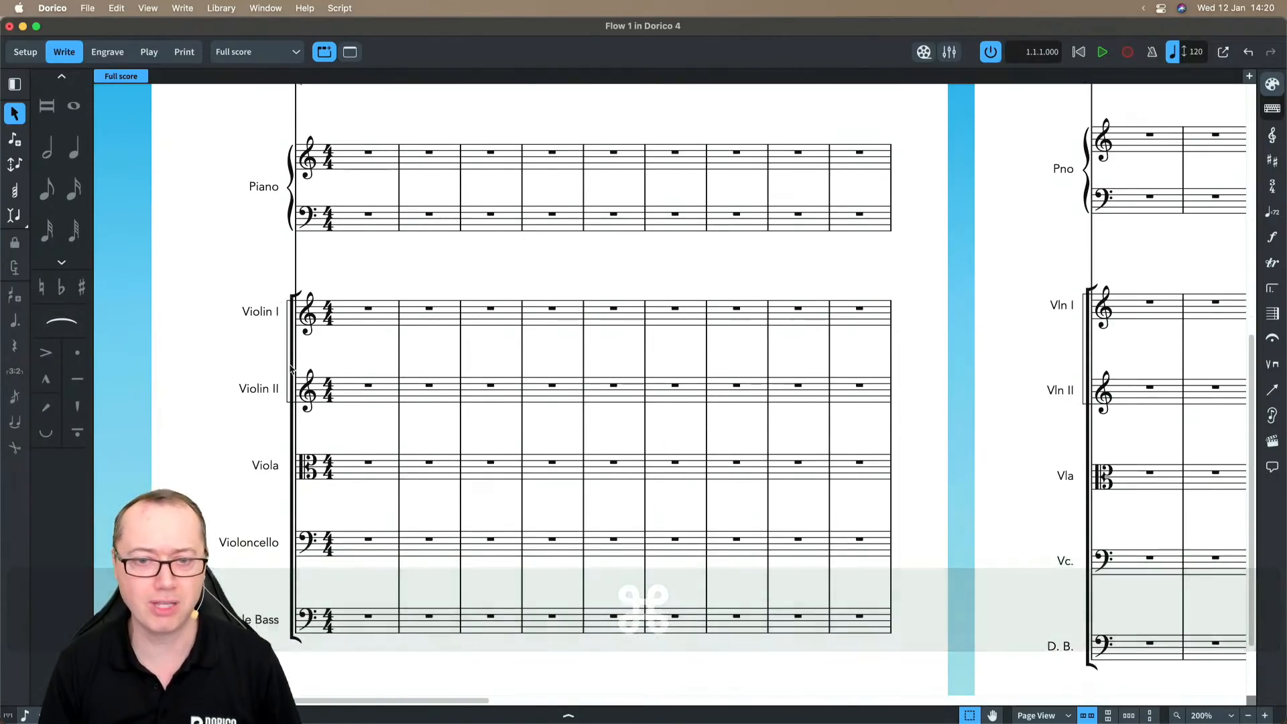
double_click(346, 310)
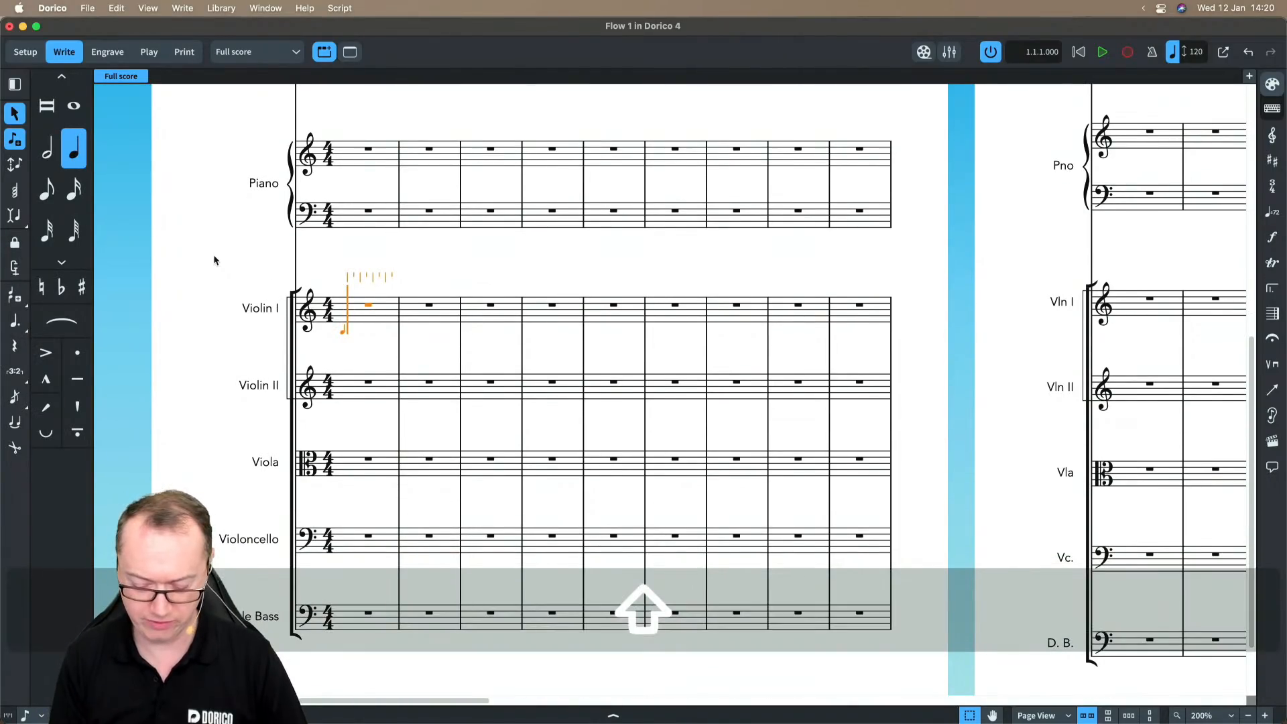
key(shift+Down)
key(shift+Down)
key(shift+Down)
key(shift+Down)
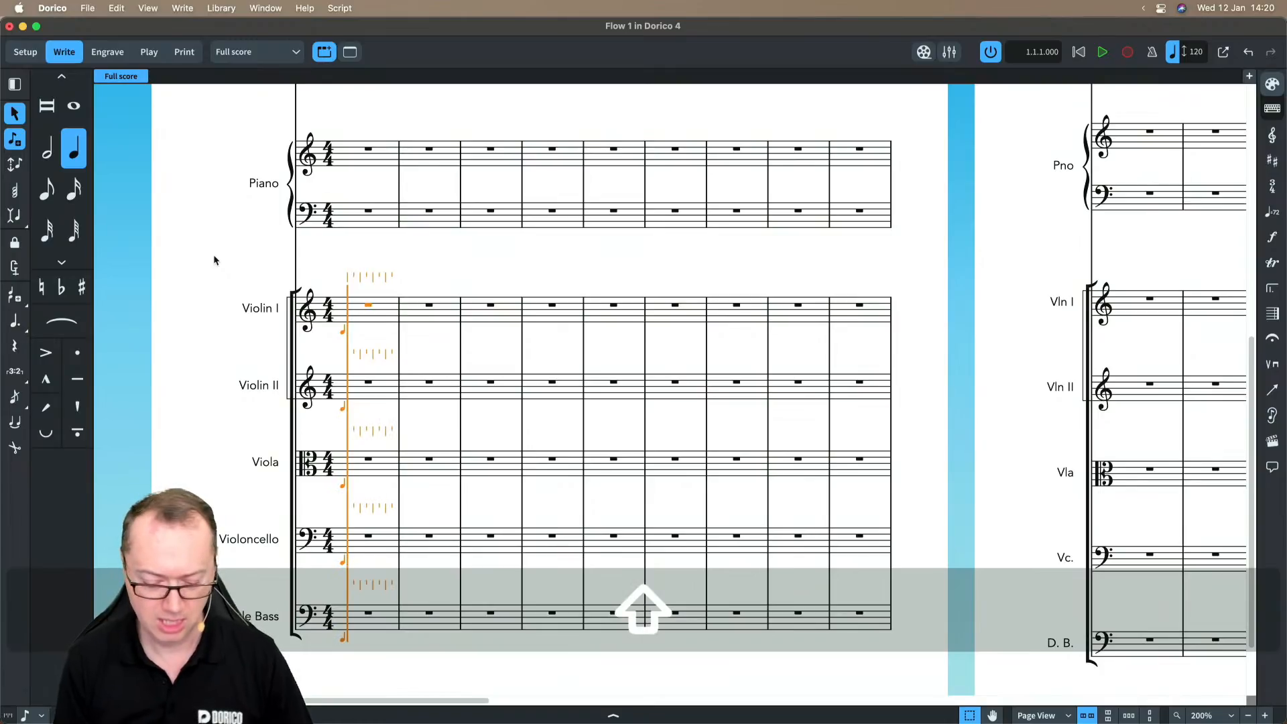
key(7)
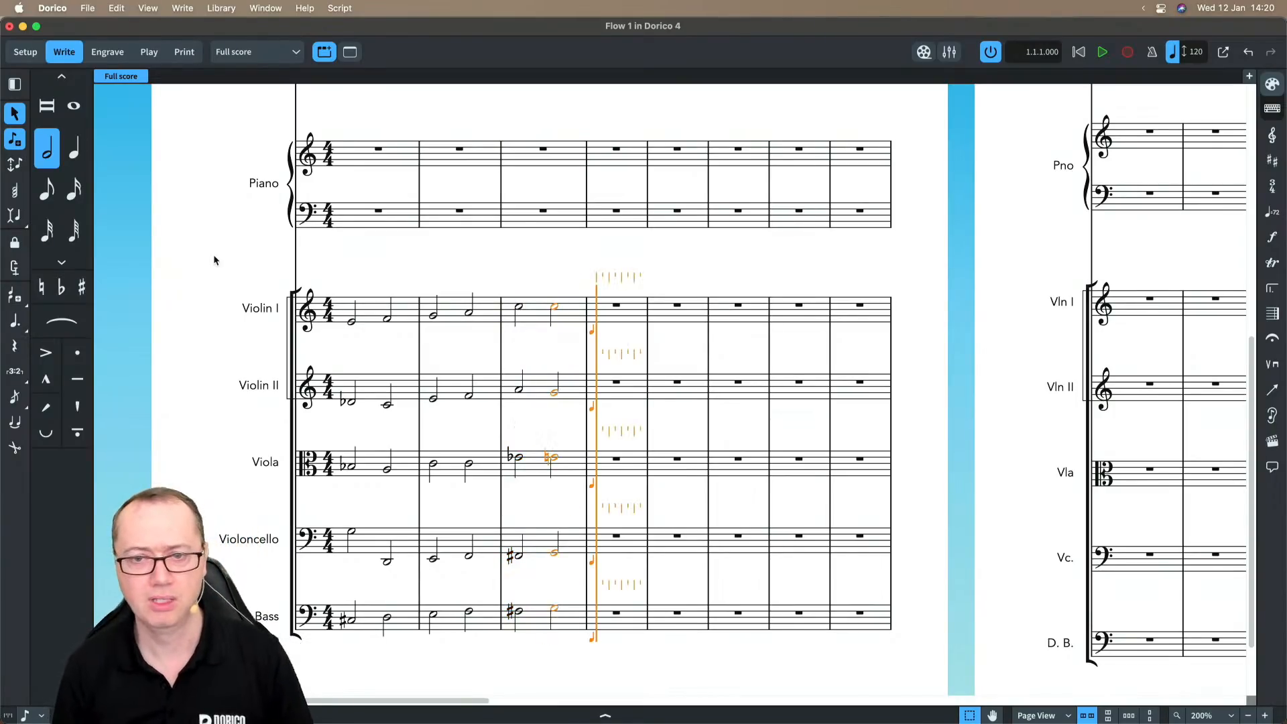
key(Escape)
- Enter an eighth-note C-E-C-G arpeggio twice in bar 5 of the piano's upper staff
scroll(511, 250, up, 1)
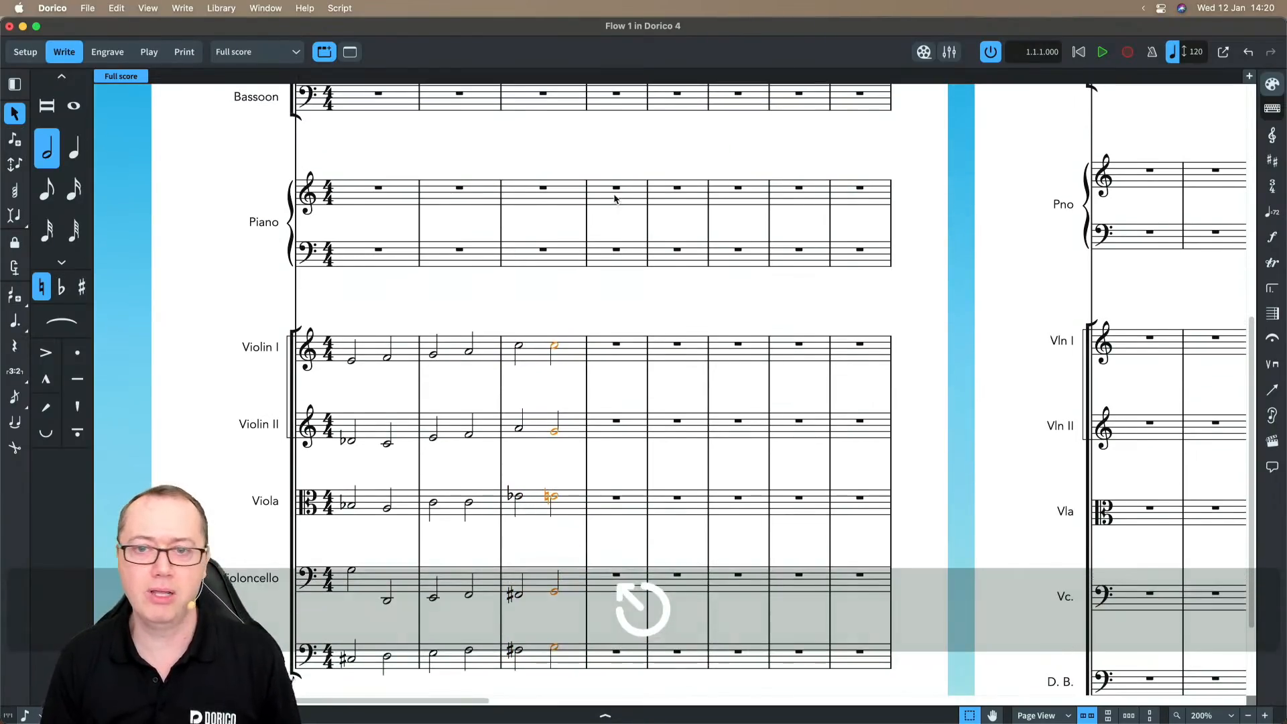
click(661, 199)
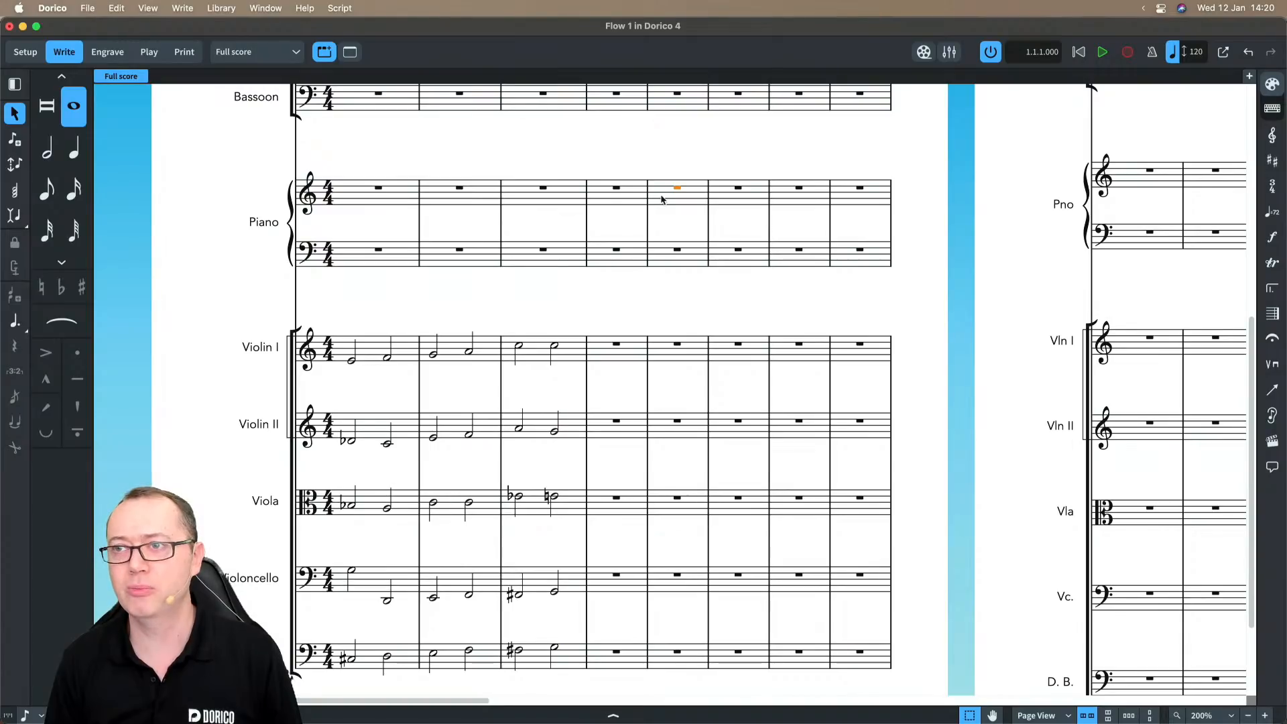
key(Return)
key(5)
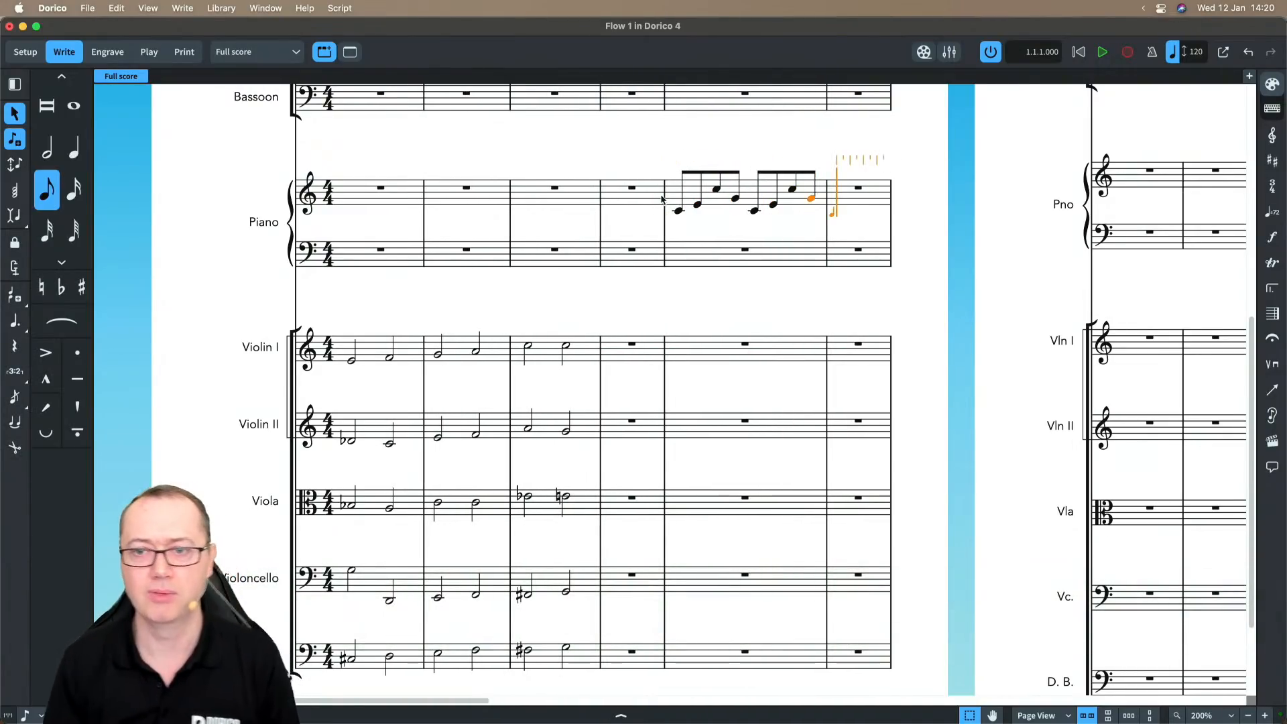
key(Escape)
- Move the two low C notes in bar 5 of the piano's upper staff into a down-stem voice
scroll(708, 260, up, 5)
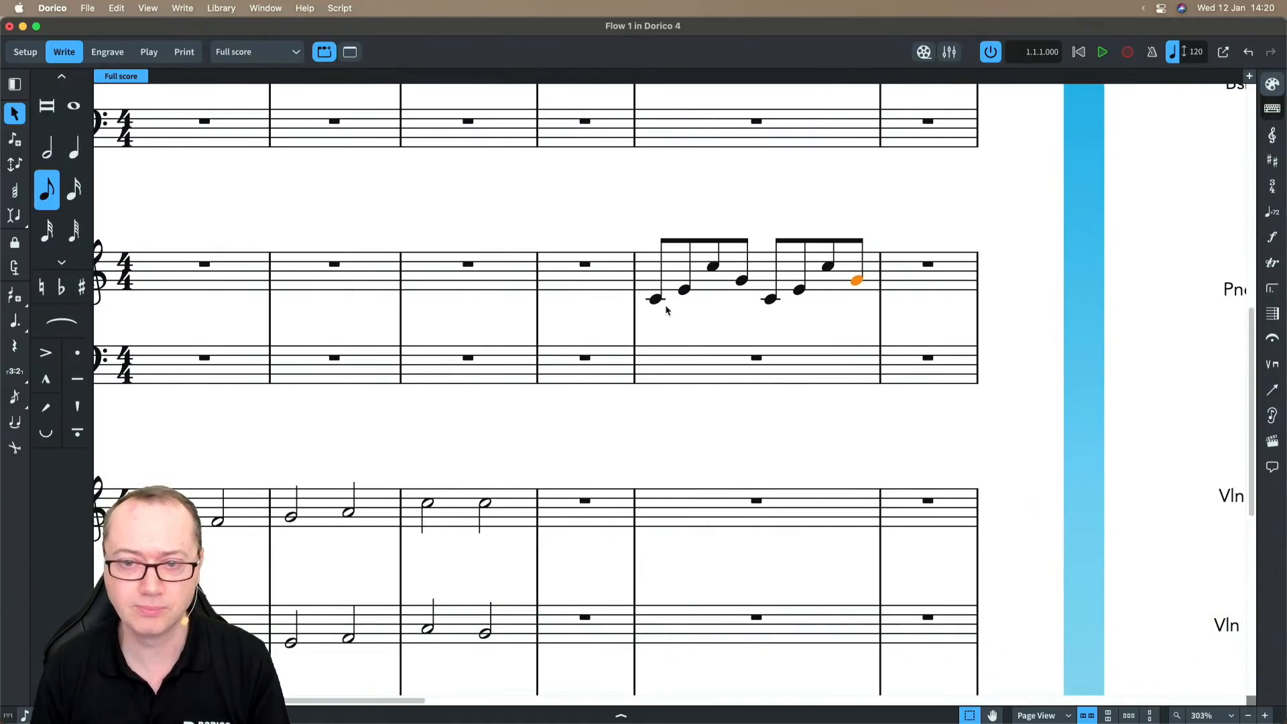
click(655, 300)
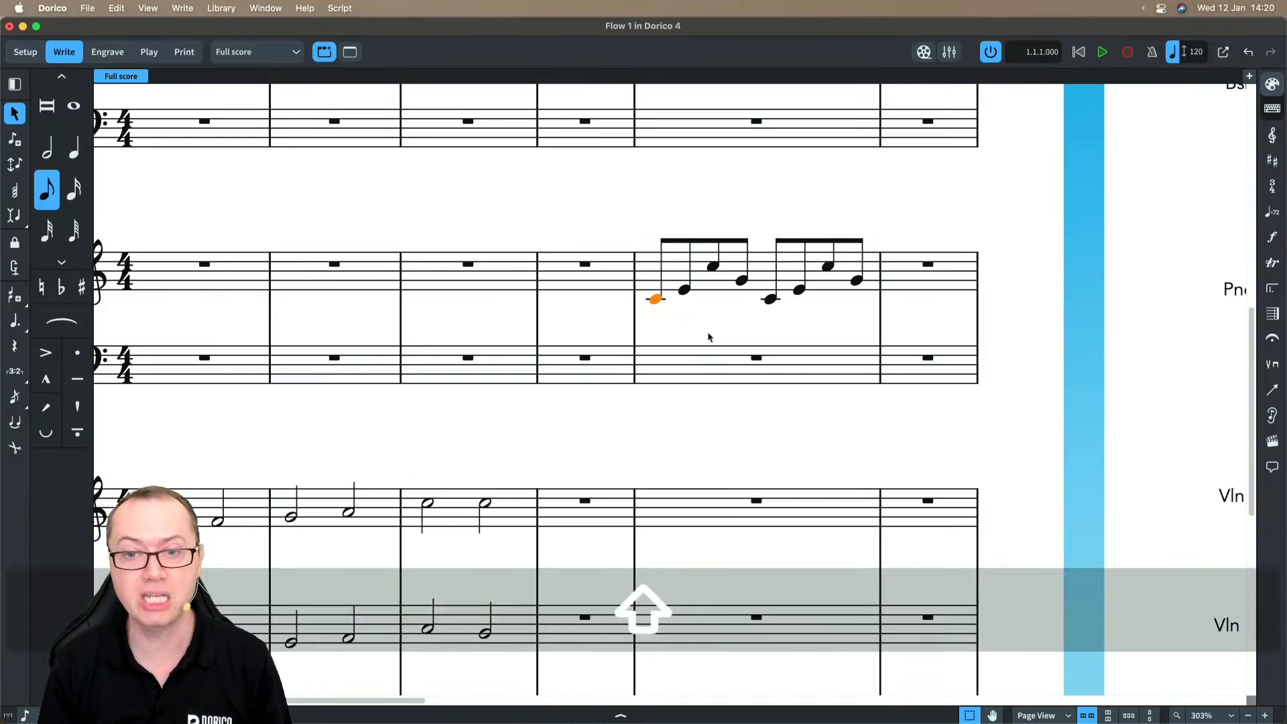
key(shift+v)
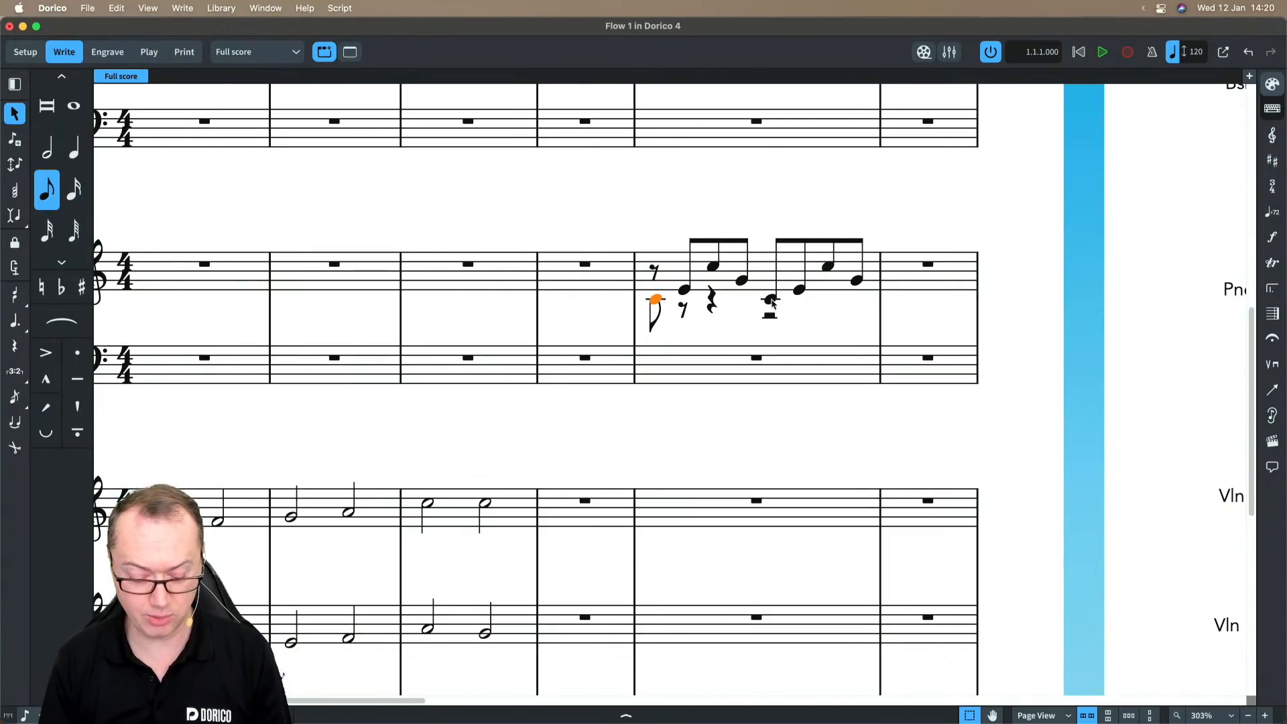
click(771, 303)
key(super+v)
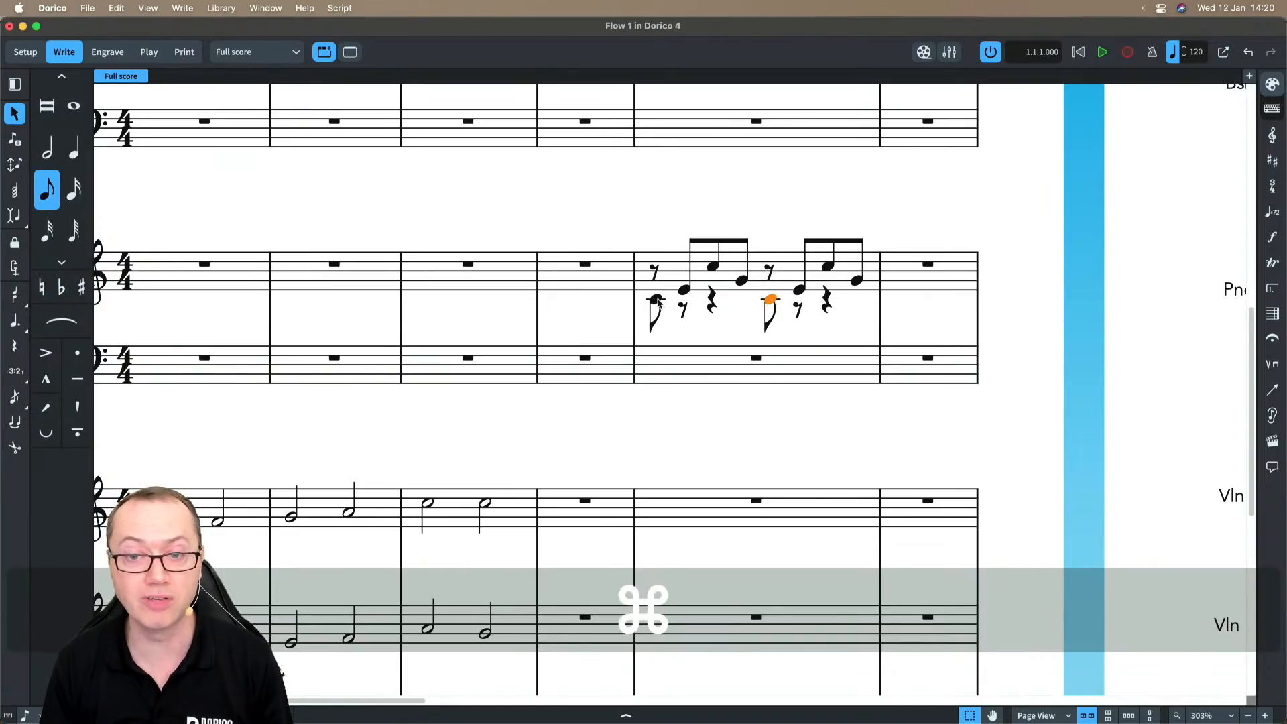
- Lengthen the two low C notes in the piano's bar 5 to half notes, and copy the first beamed E-C-G group to Violin I
key(7)
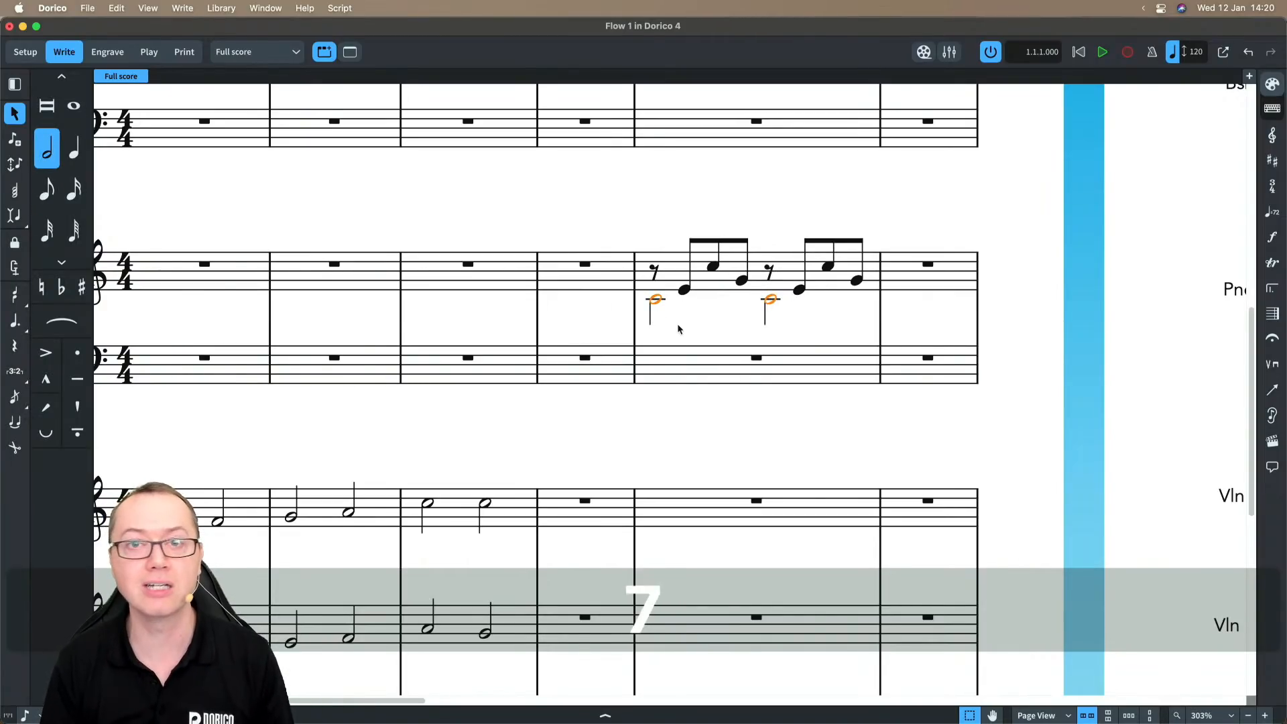
scroll(677, 323, down, 2)
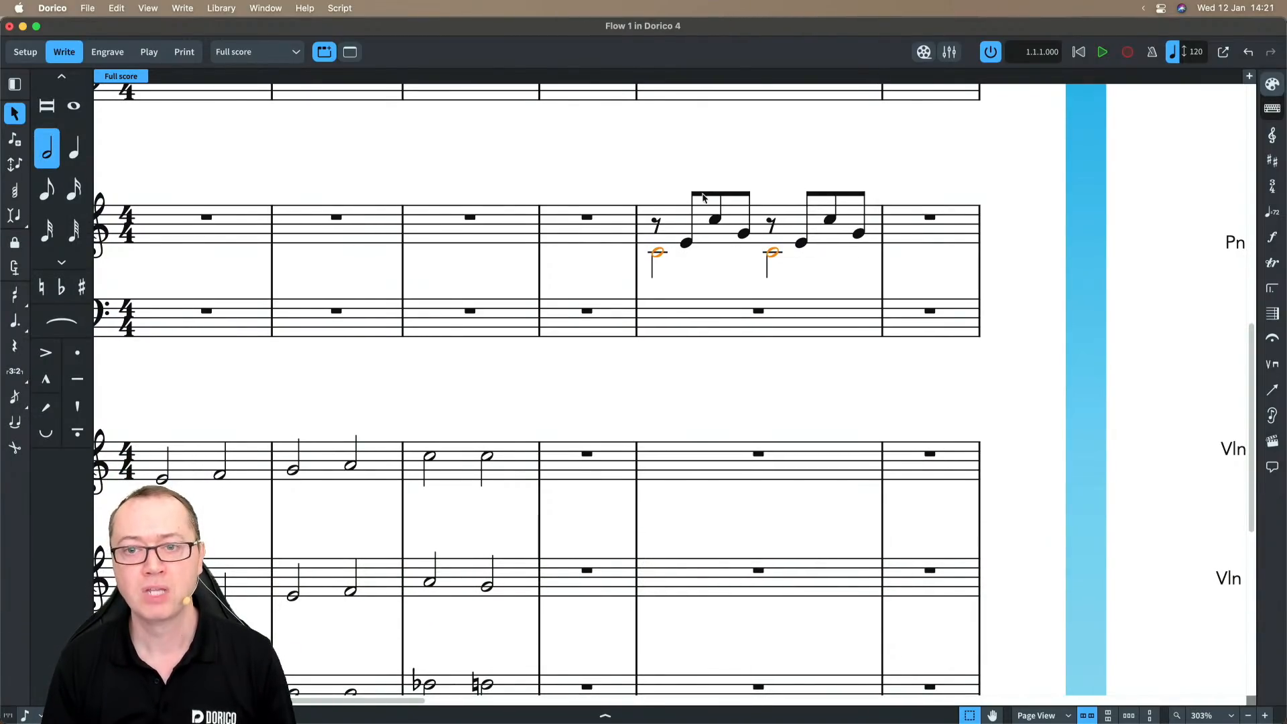
click(702, 195)
key(ctrl+alt)
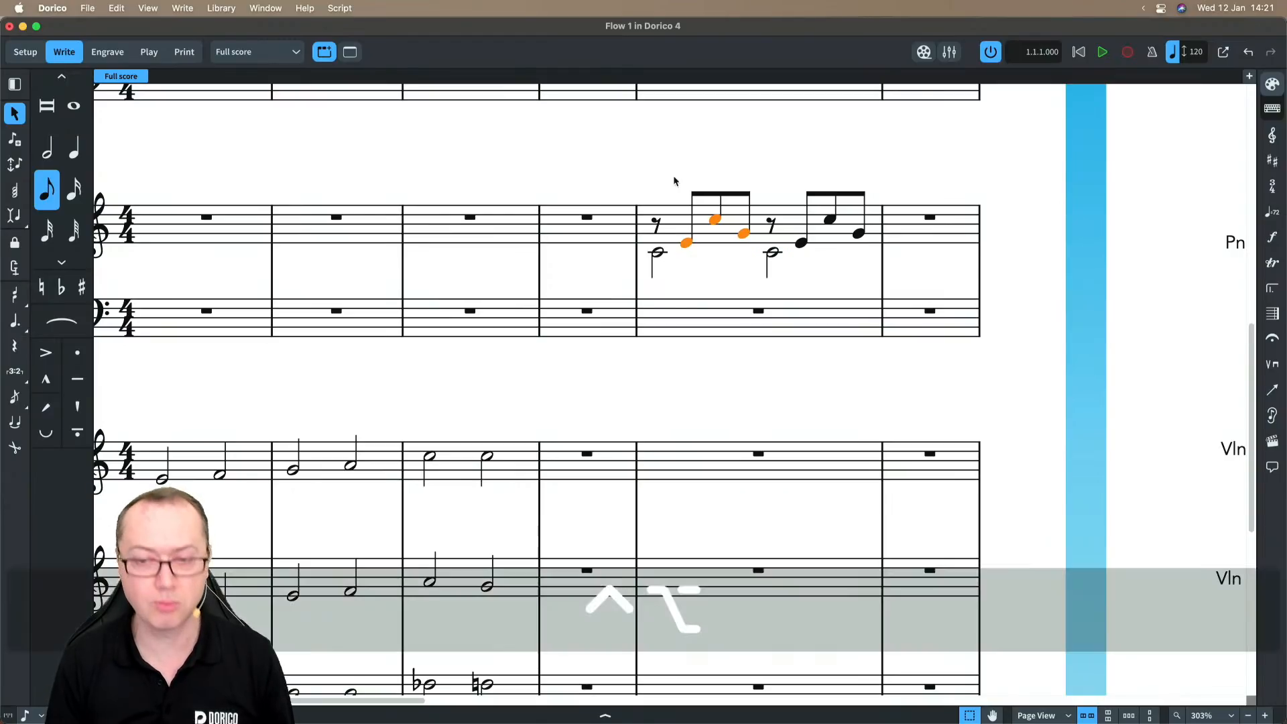
key(ctrl+alt+Down)
key(ctrl+alt+Down)
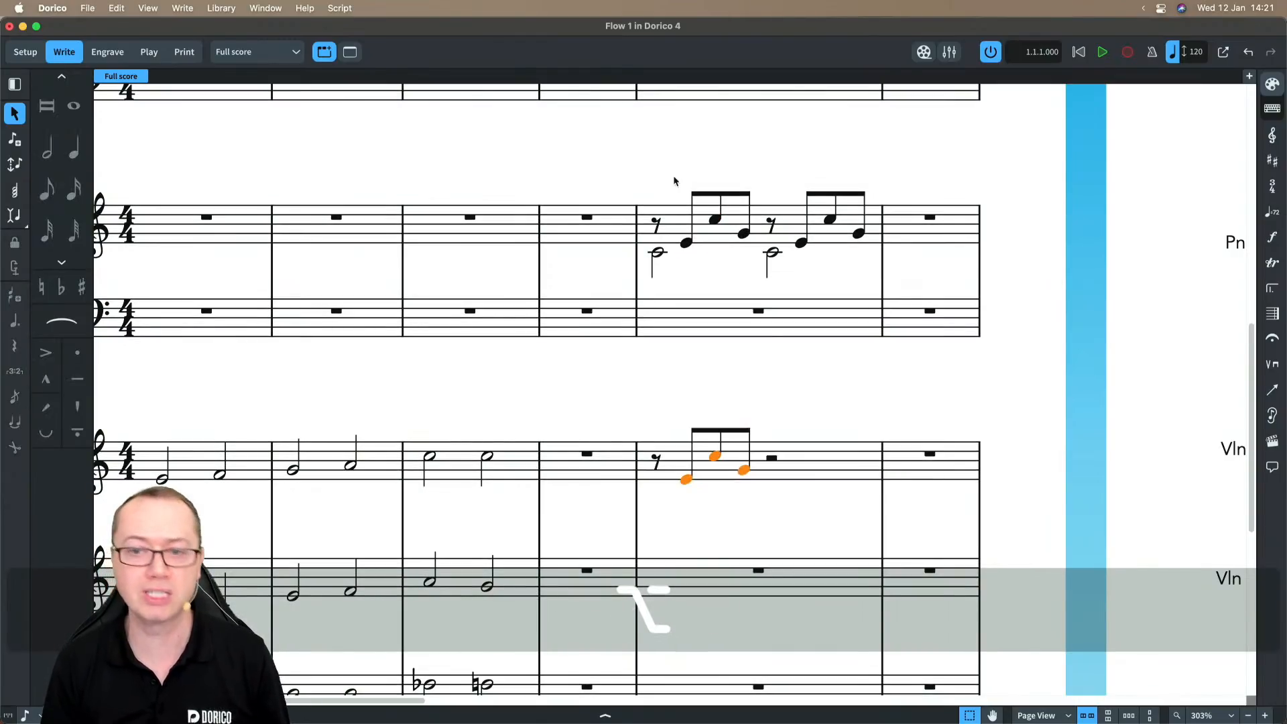
- Insert sixteenth notes C, C-sharp, D and E-flat at the start of Violin I's bar 3 in Insert mode, and switch to galley view
scroll(579, 328, down, 2)
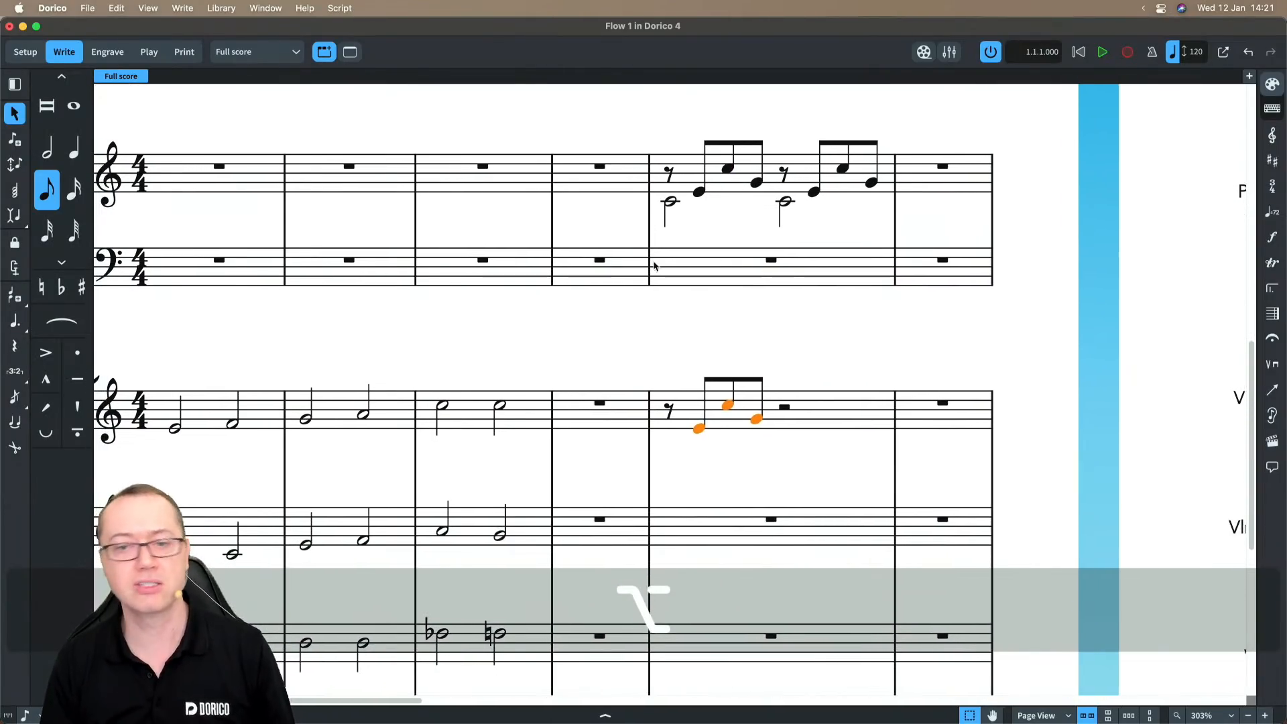
scroll(547, 292, down, 3)
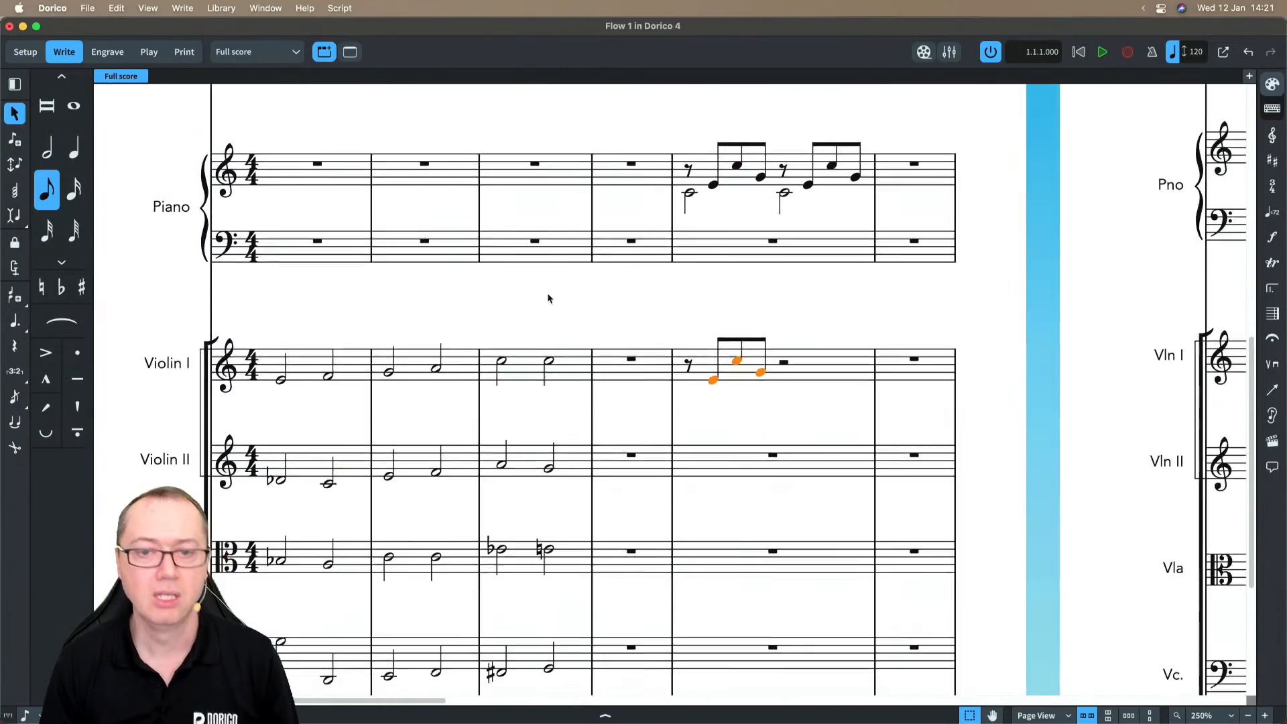
scroll(547, 292, down, 3)
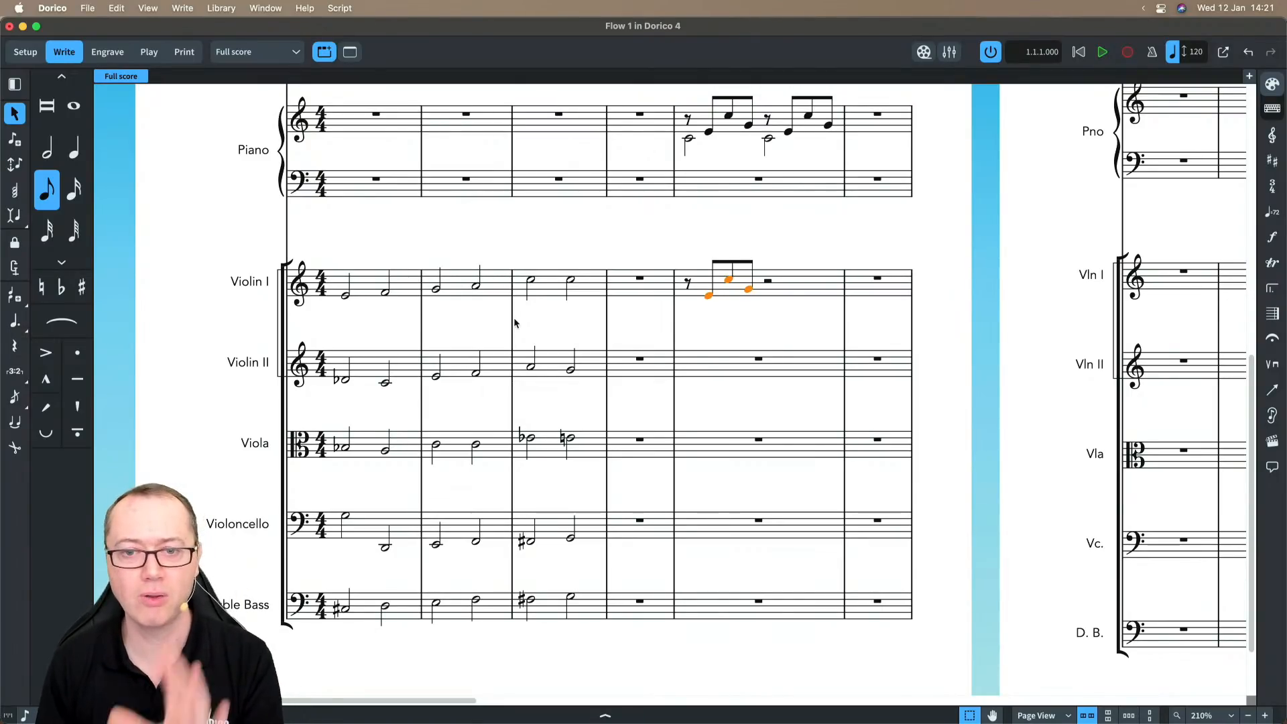
double_click(520, 285)
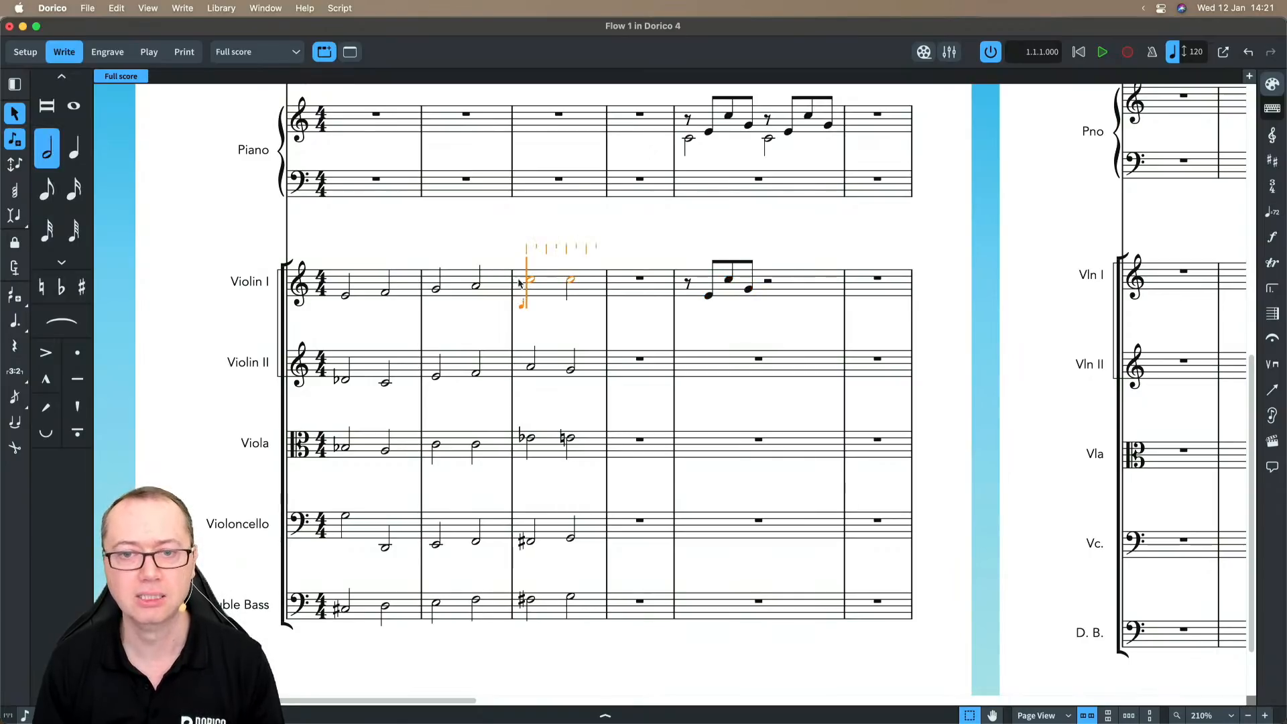
scroll(490, 261, up, 5)
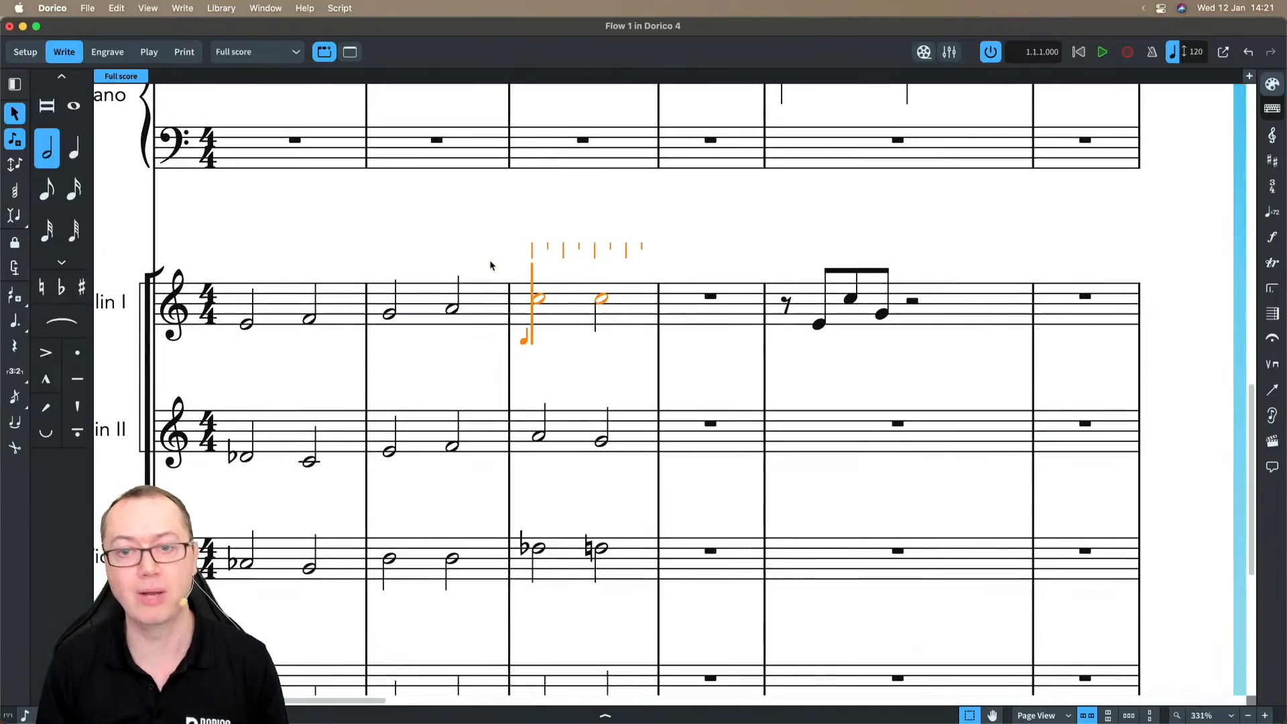
key(q)
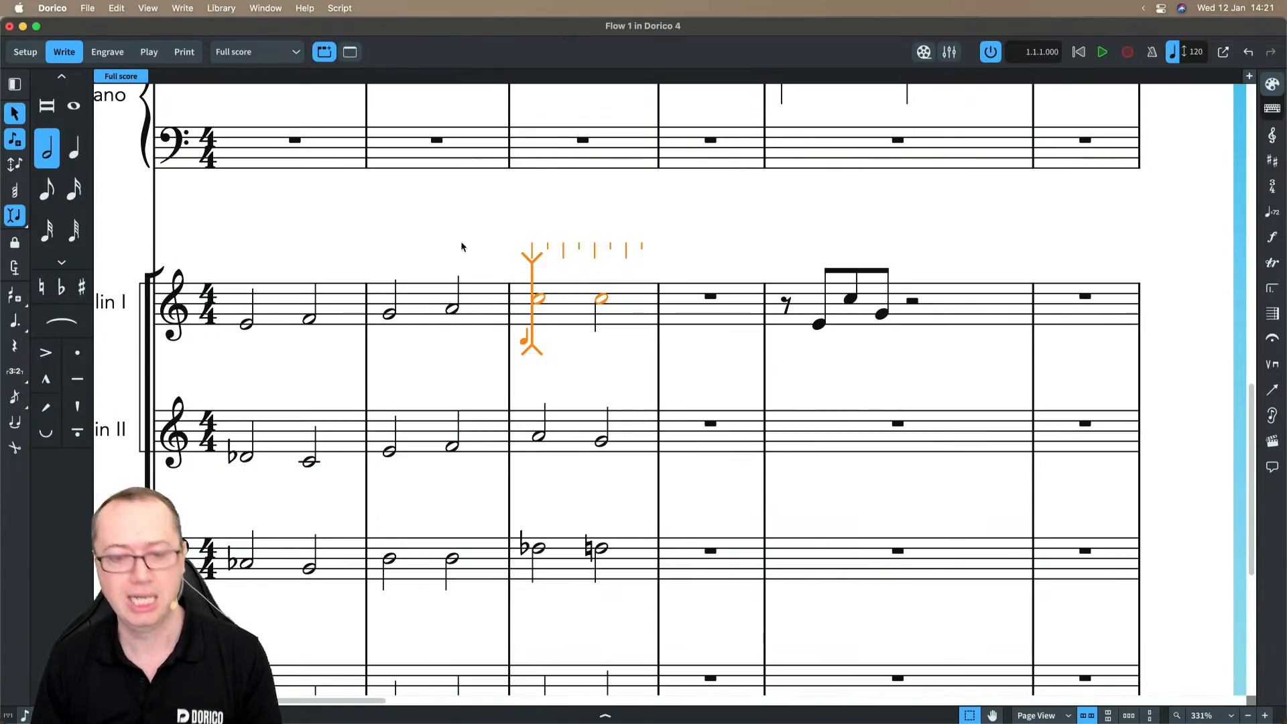
key(4)
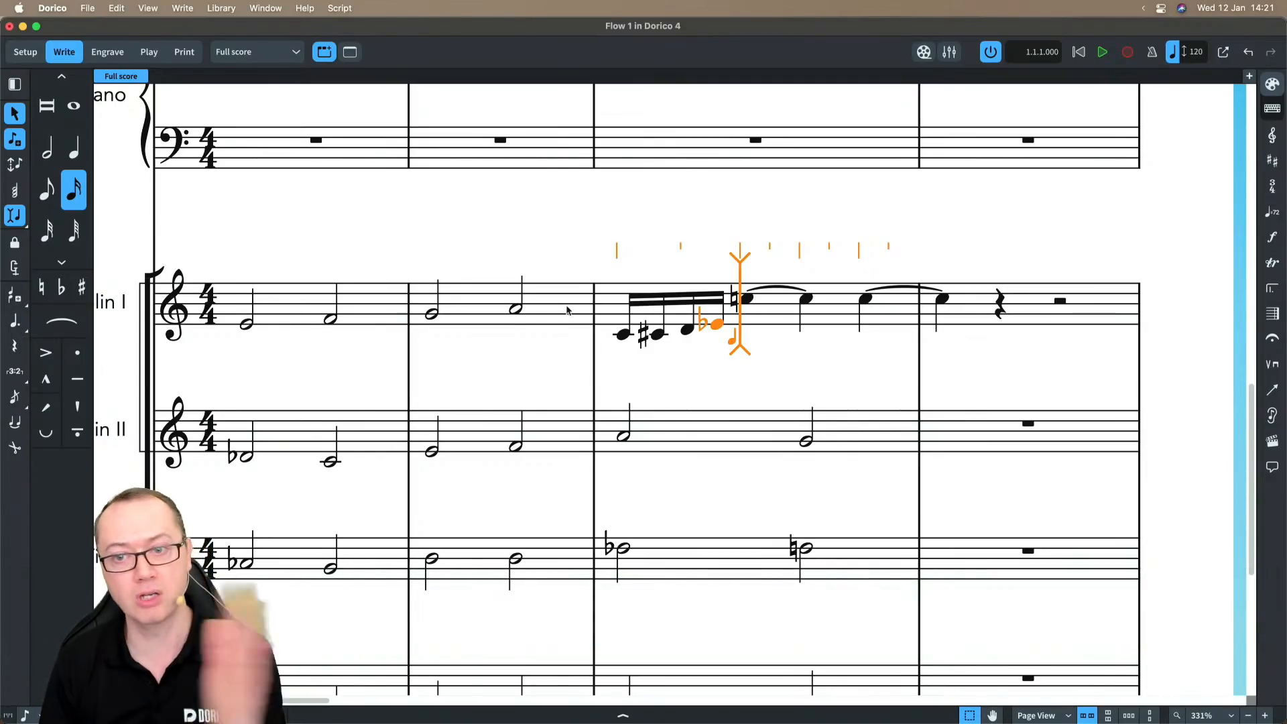
key(super+alt+2)
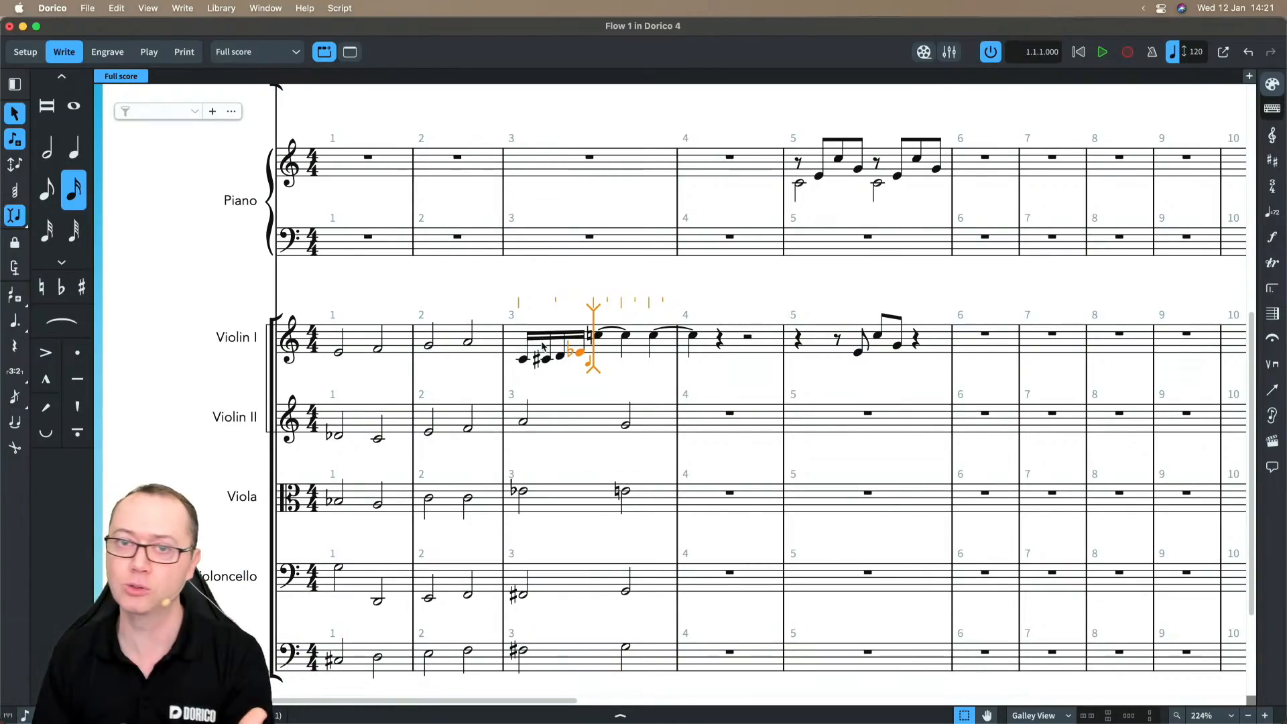
- Undo the sixteenth notes inserted in Violin I's bar 3
key(super+z)
key(super+z)
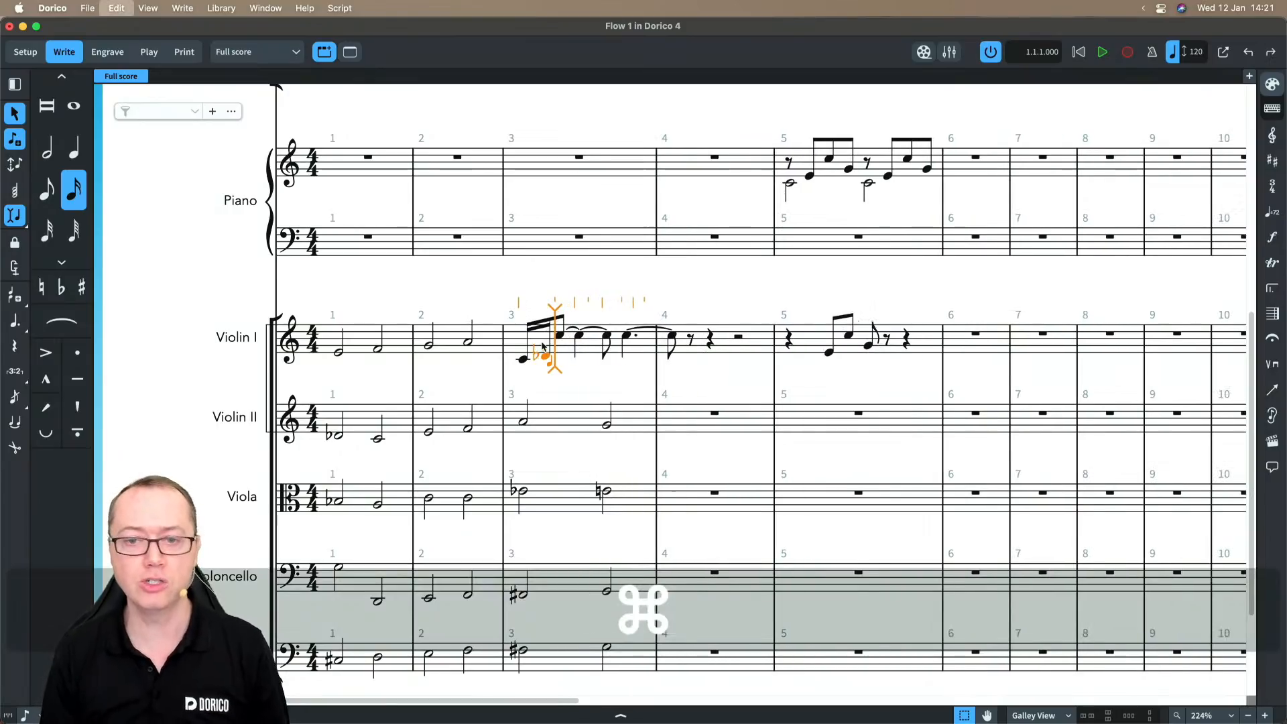
key(super+z)
key(super+z)
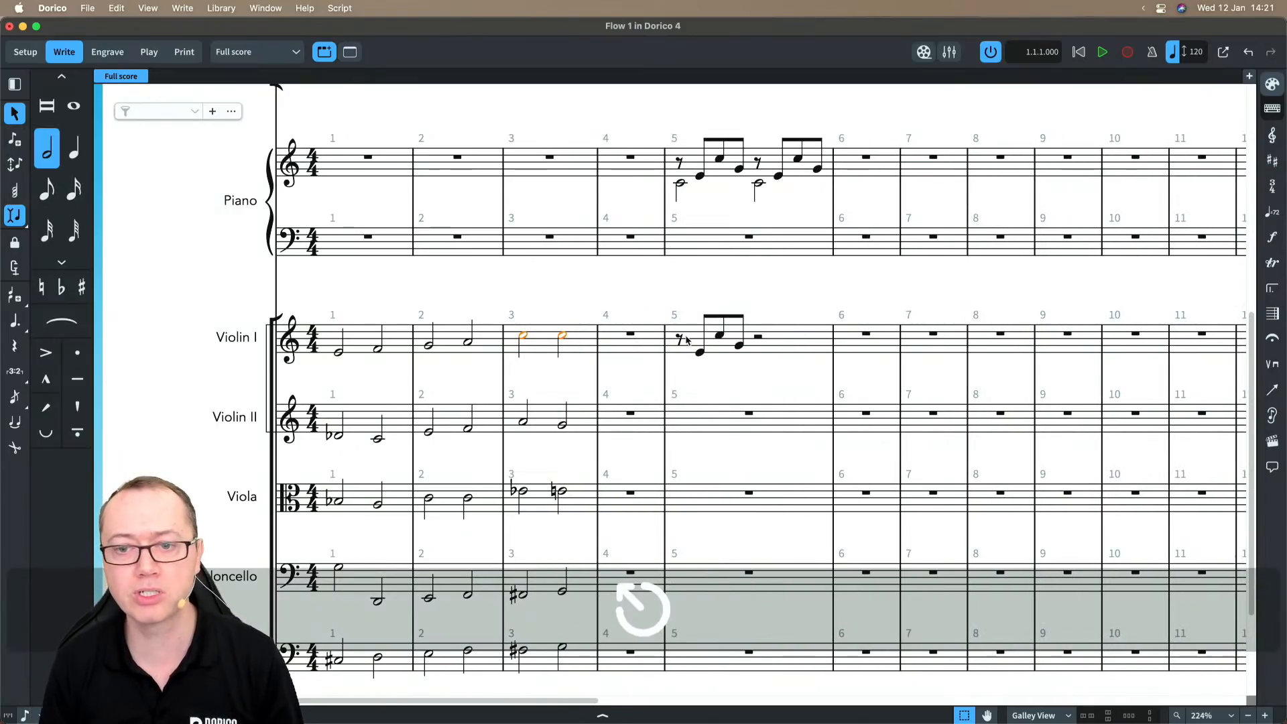
- Select bar 5 in the system track, set the Insert mode stop position at its start, and hide the system track
scroll(670, 287, up, 10)
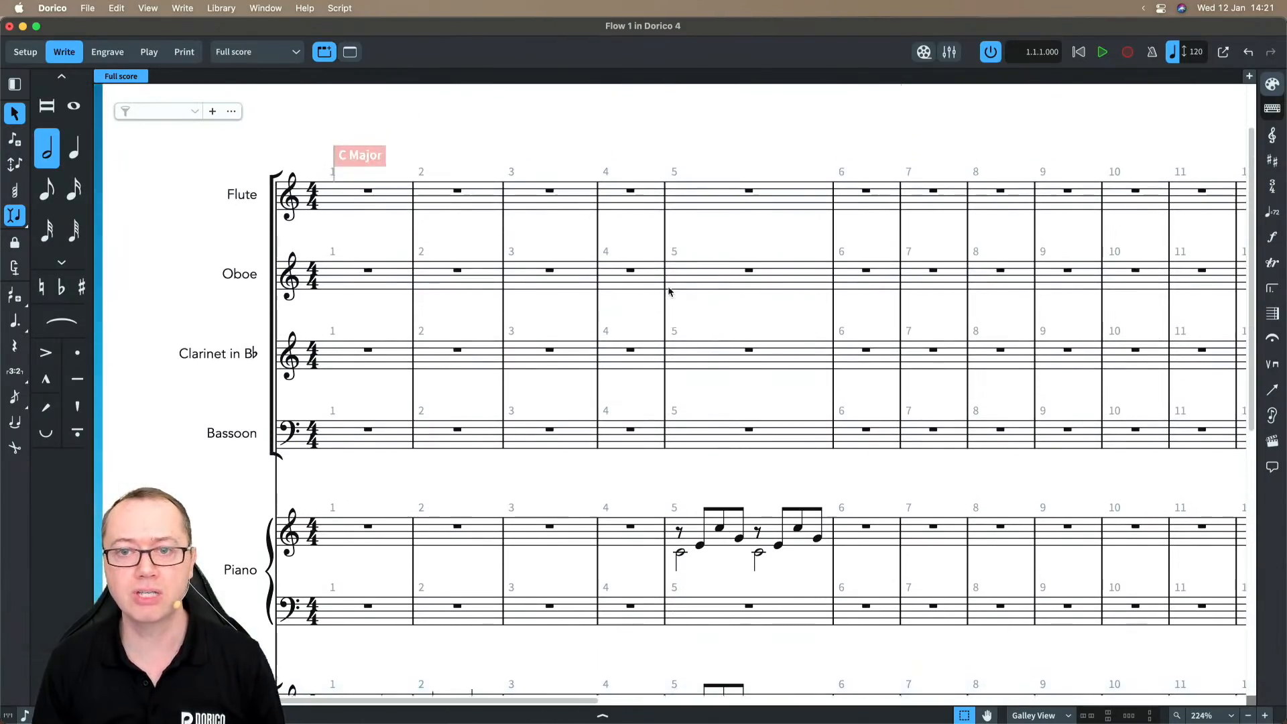
key(alt)
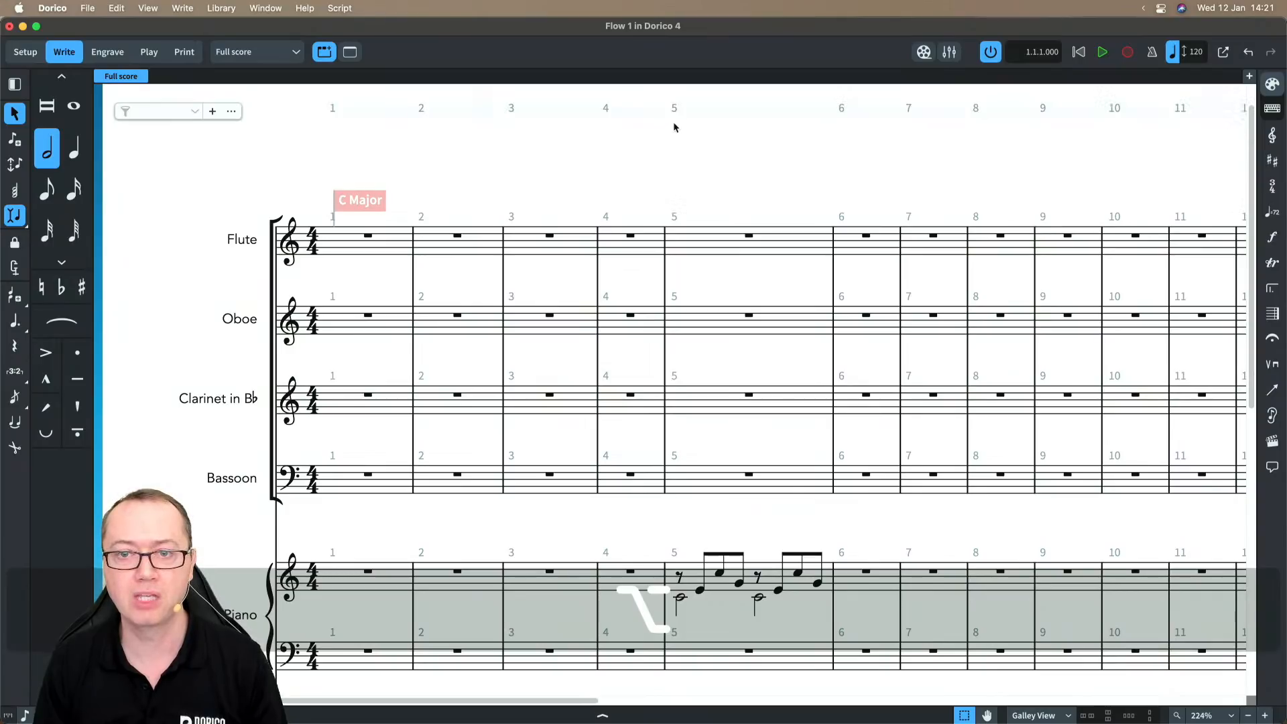
scroll(683, 152, up, 1)
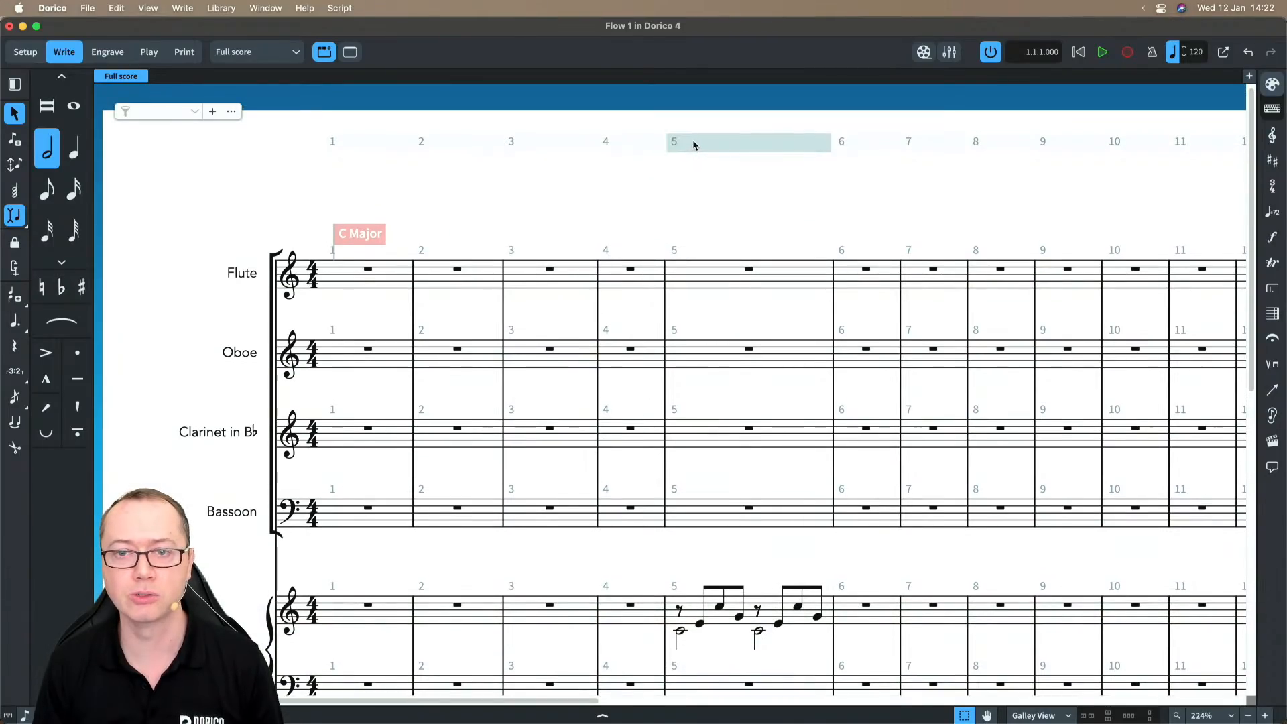
click(693, 144)
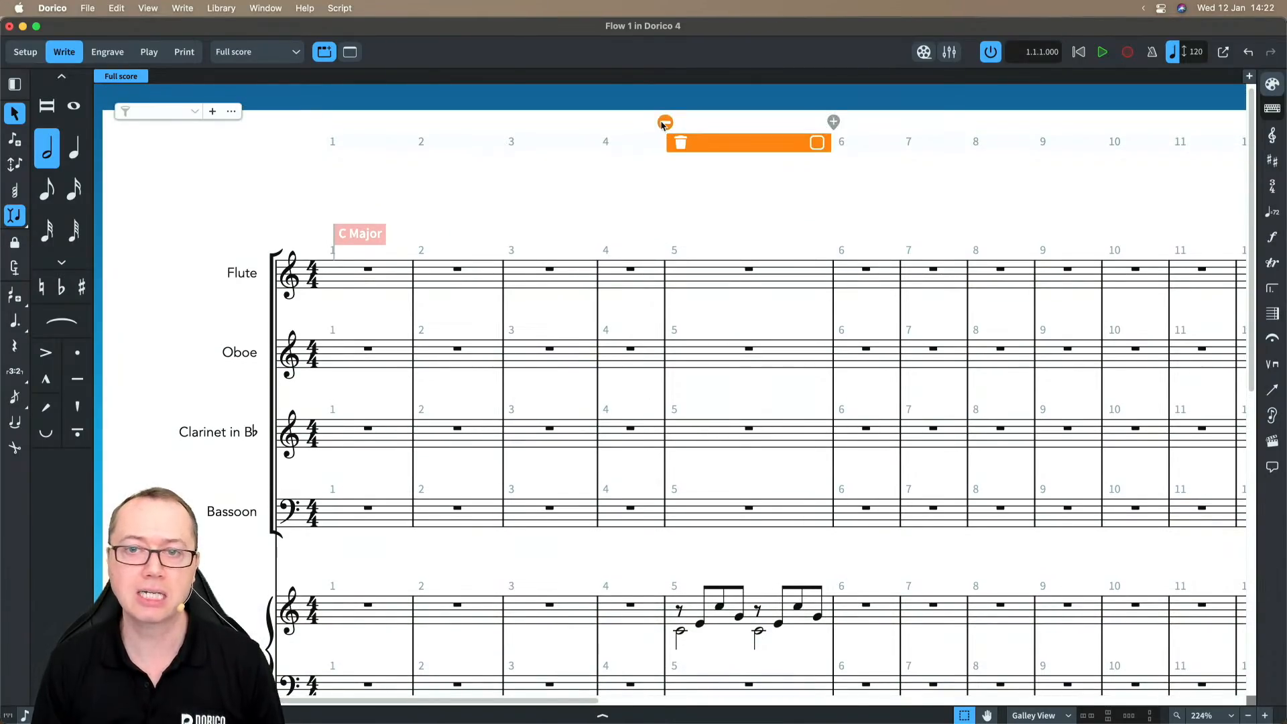
drag(663, 126, 758, 219)
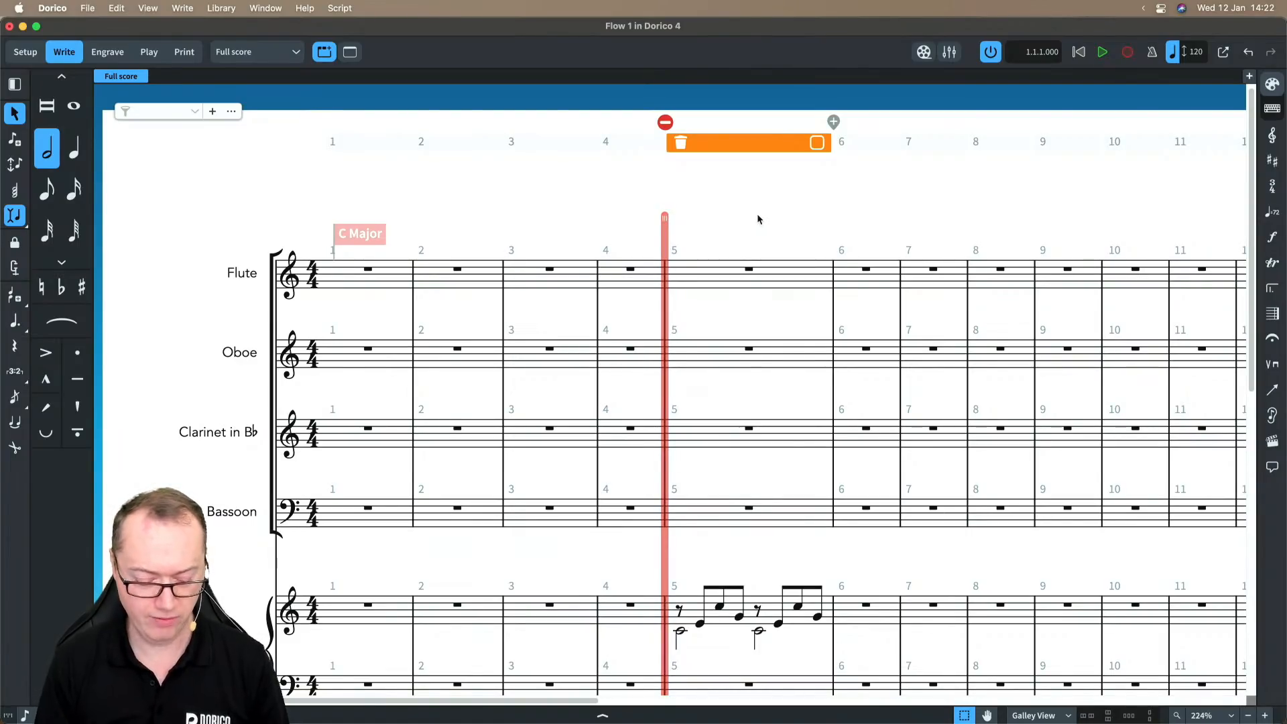
key(alt)
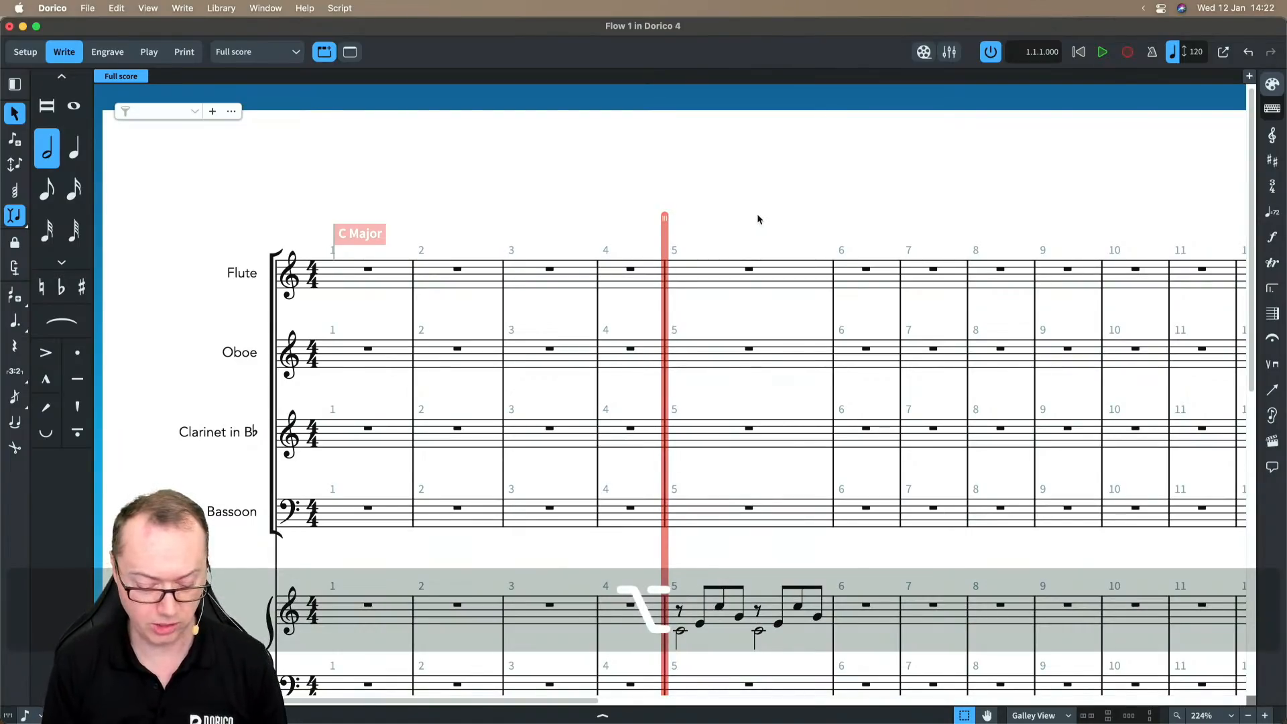
- Try the Insert mode stop position at bar 3 and at the first E of Violin I's bar 5, and set it at bar 5's starting barline
key(alt+shift+i)
scroll(692, 290, down, 5)
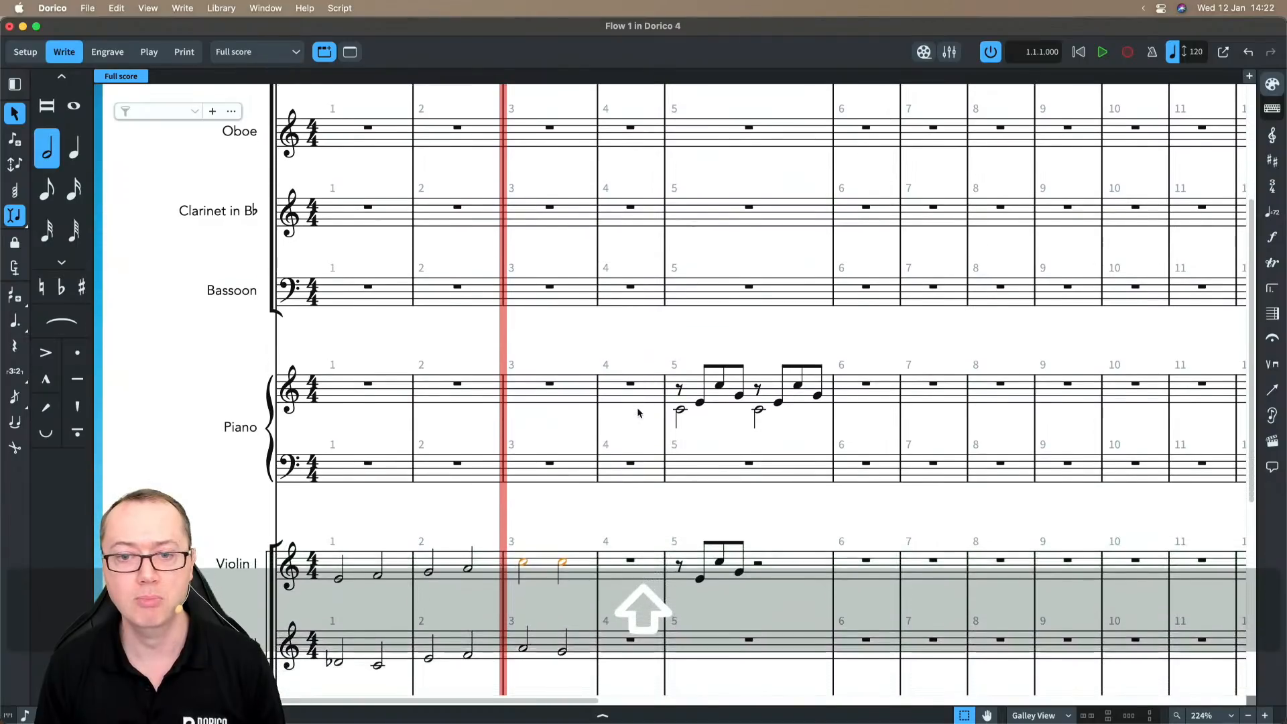
scroll(638, 412, down, 3)
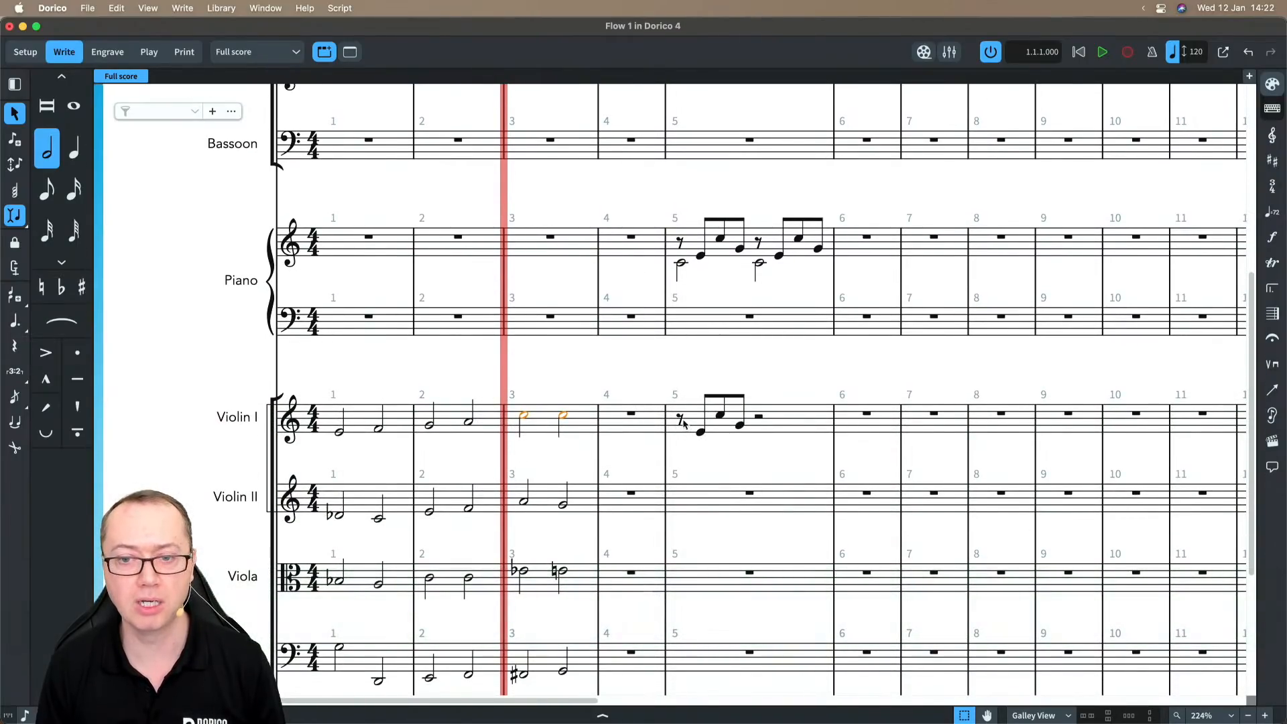
click(682, 421)
click(701, 433)
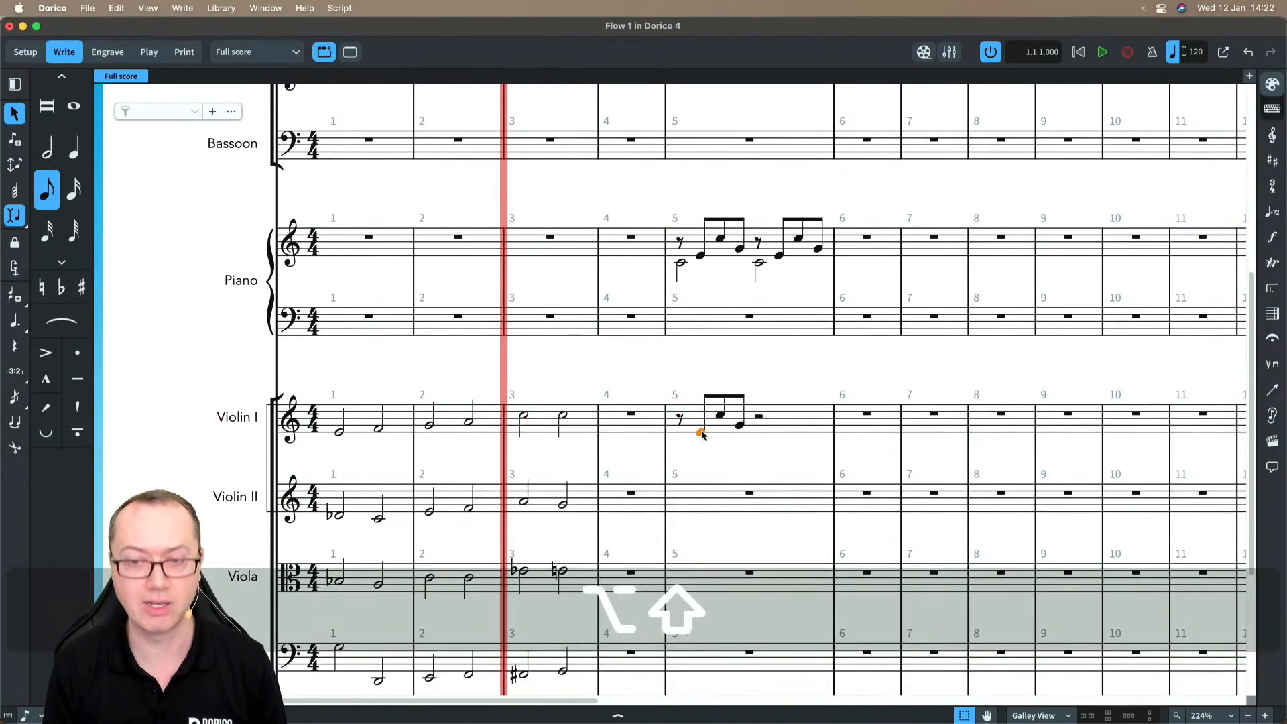
key(alt+shift+i)
click(666, 450)
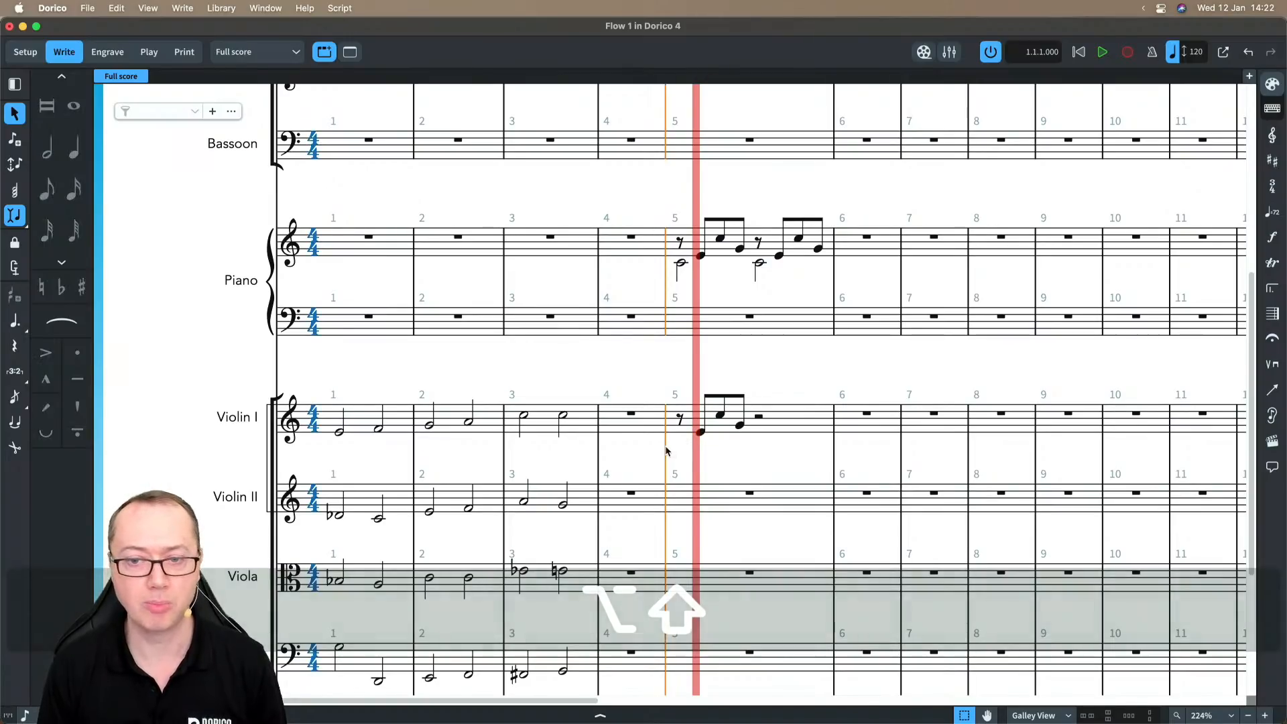
key(alt+shift+i)
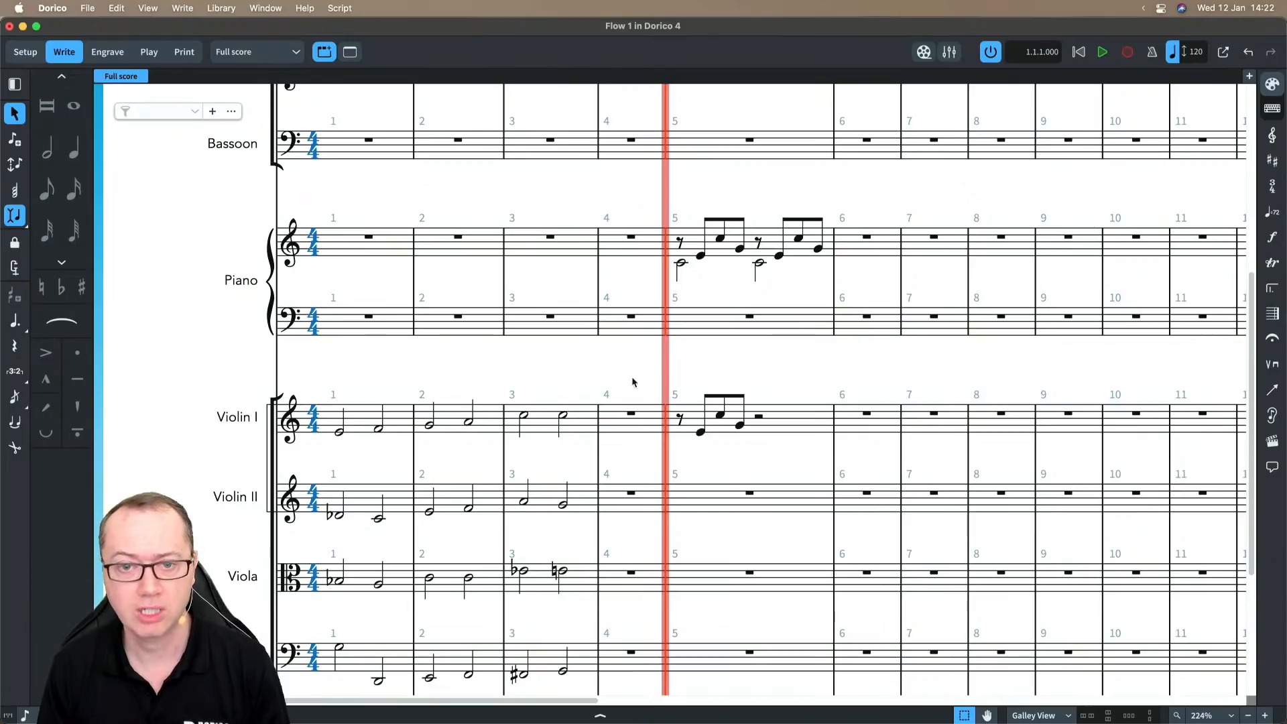
- Insert sixteenth notes C, C-sharp, D and E-flat at the start of Violin I's bar 3 with the stop position active, and undo them
click(514, 420)
key(shift+n)
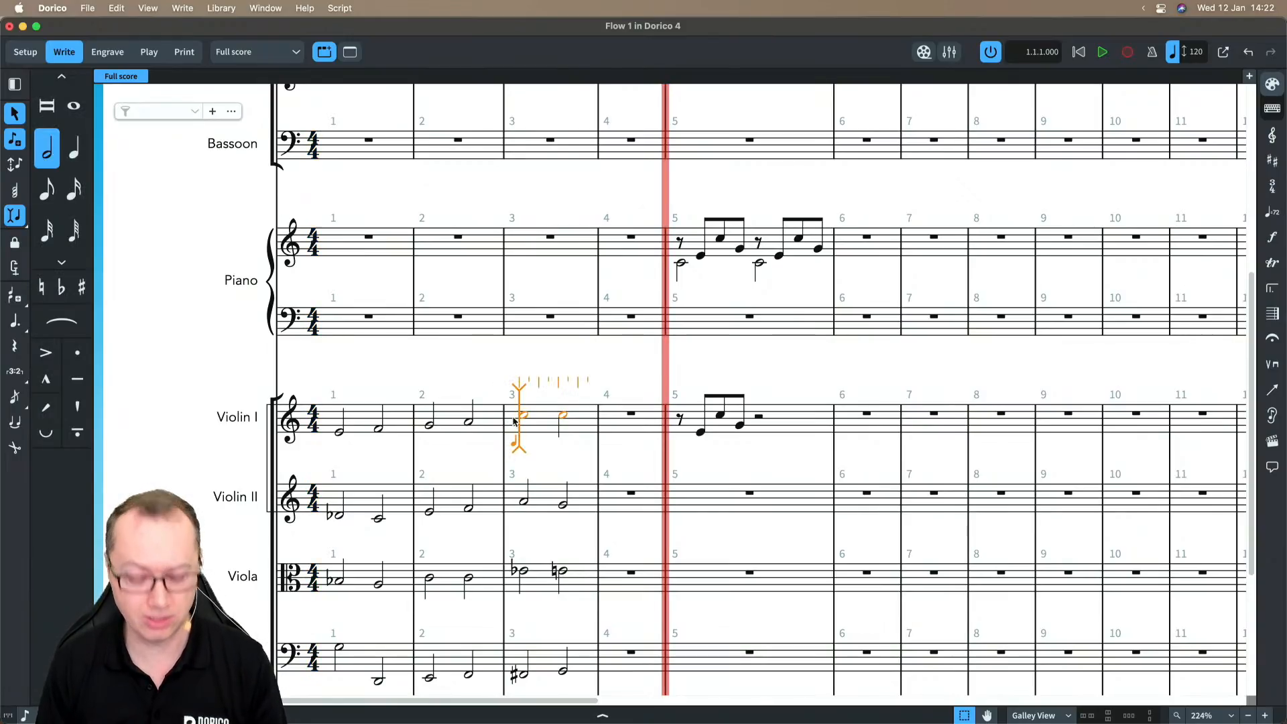
key(4)
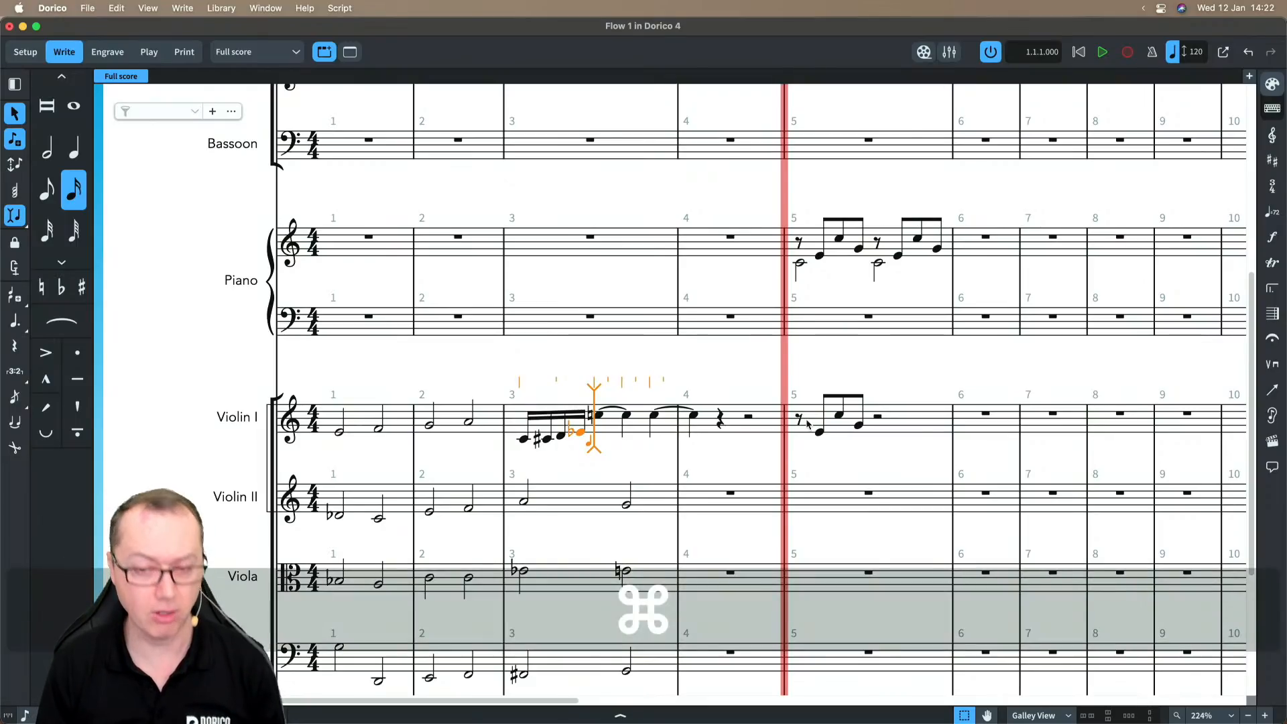
key(super+z)
key(super+z)
key(super+z)
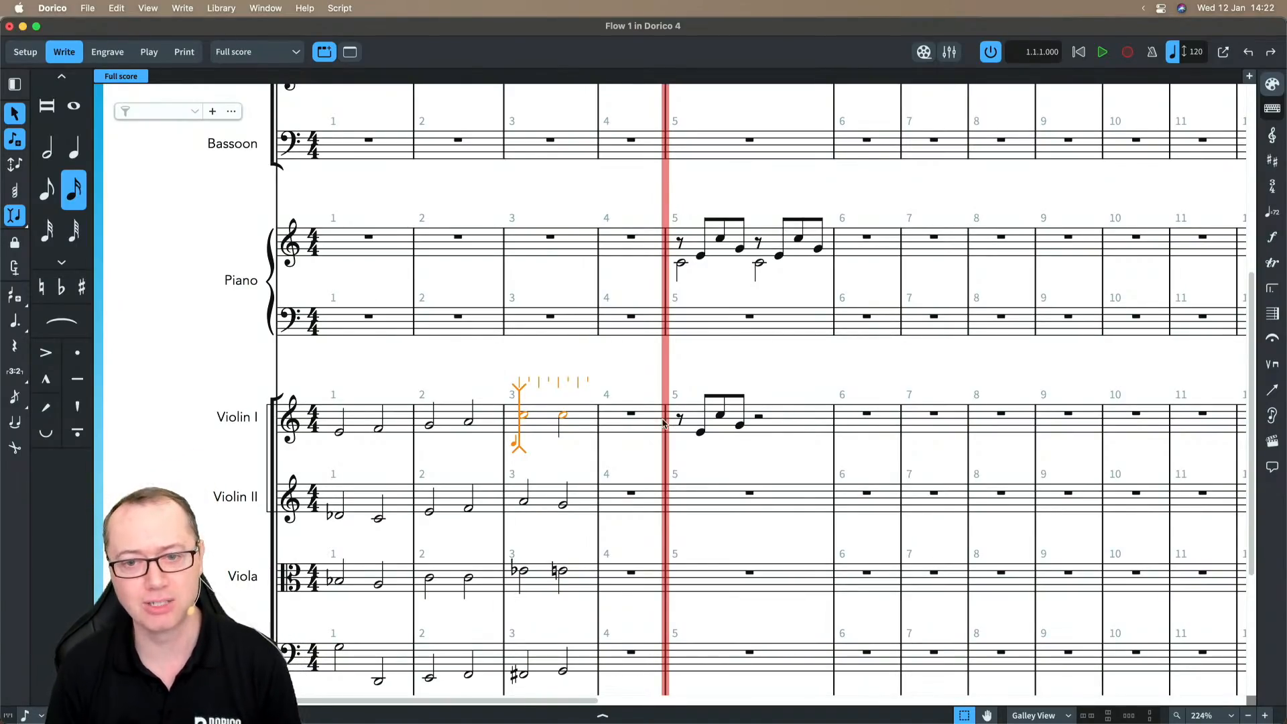
key(Escape)
- Copy the piano's first low half-note C from bar 5 to the start of Violin I's bar 3, and add an mf dynamic there
click(680, 264)
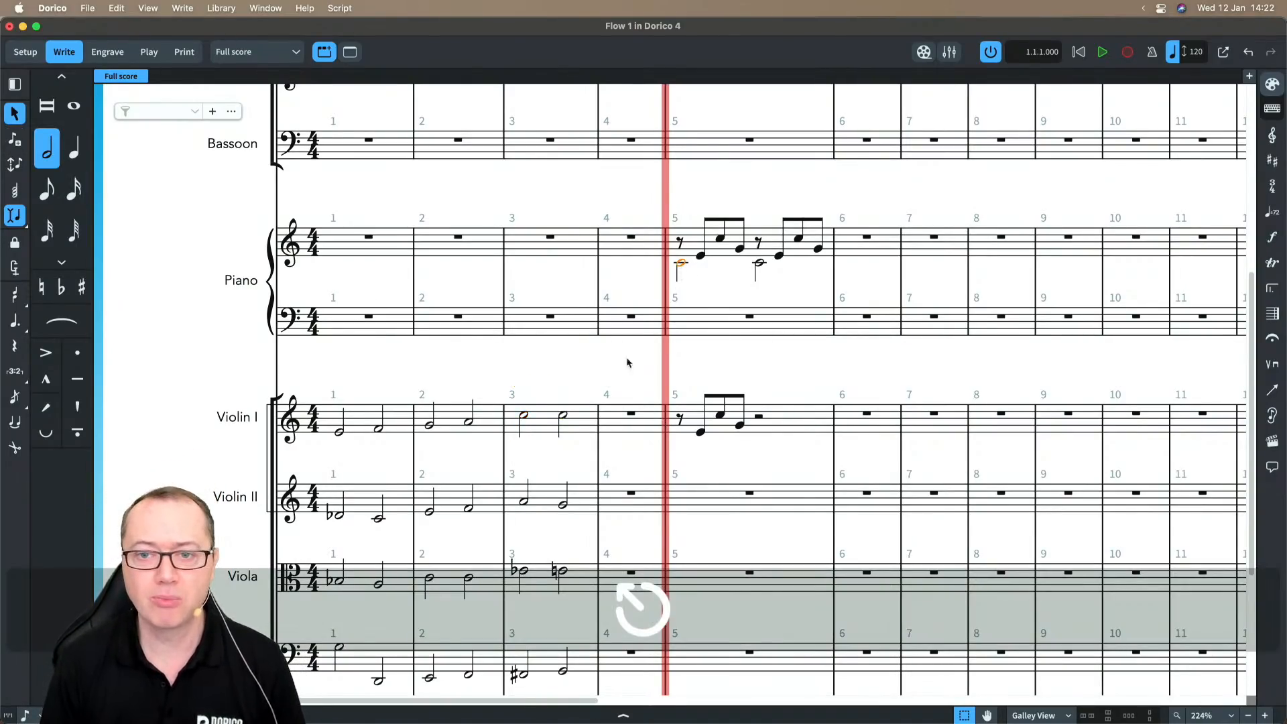
alt+click(523, 436)
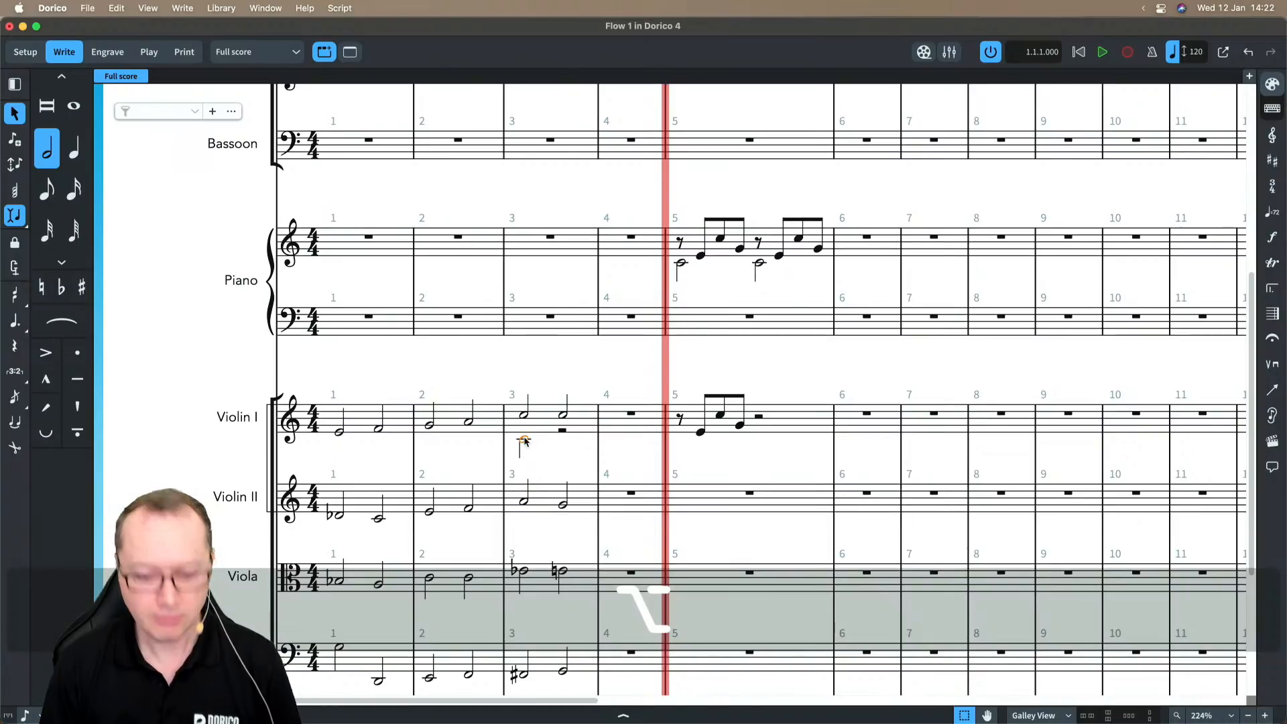
key(shift+d)
text(mf)
key(Return)
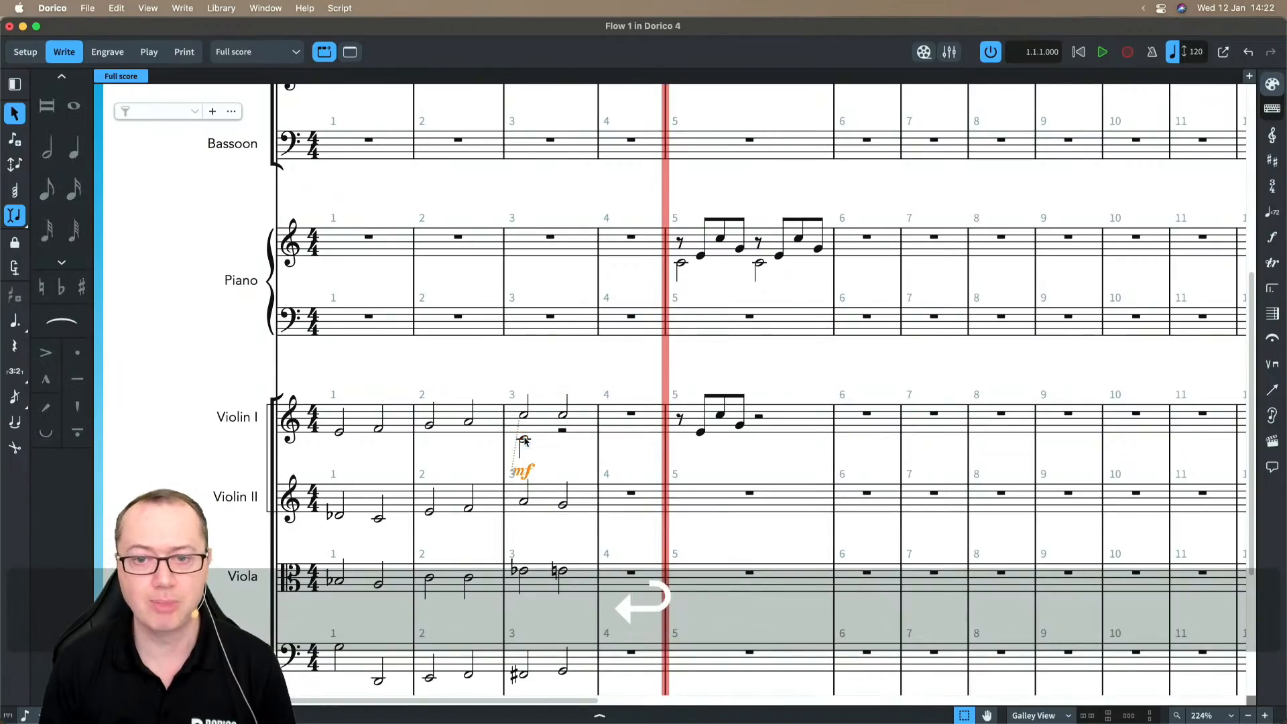
click(546, 455)
scroll(561, 452, up, 2)
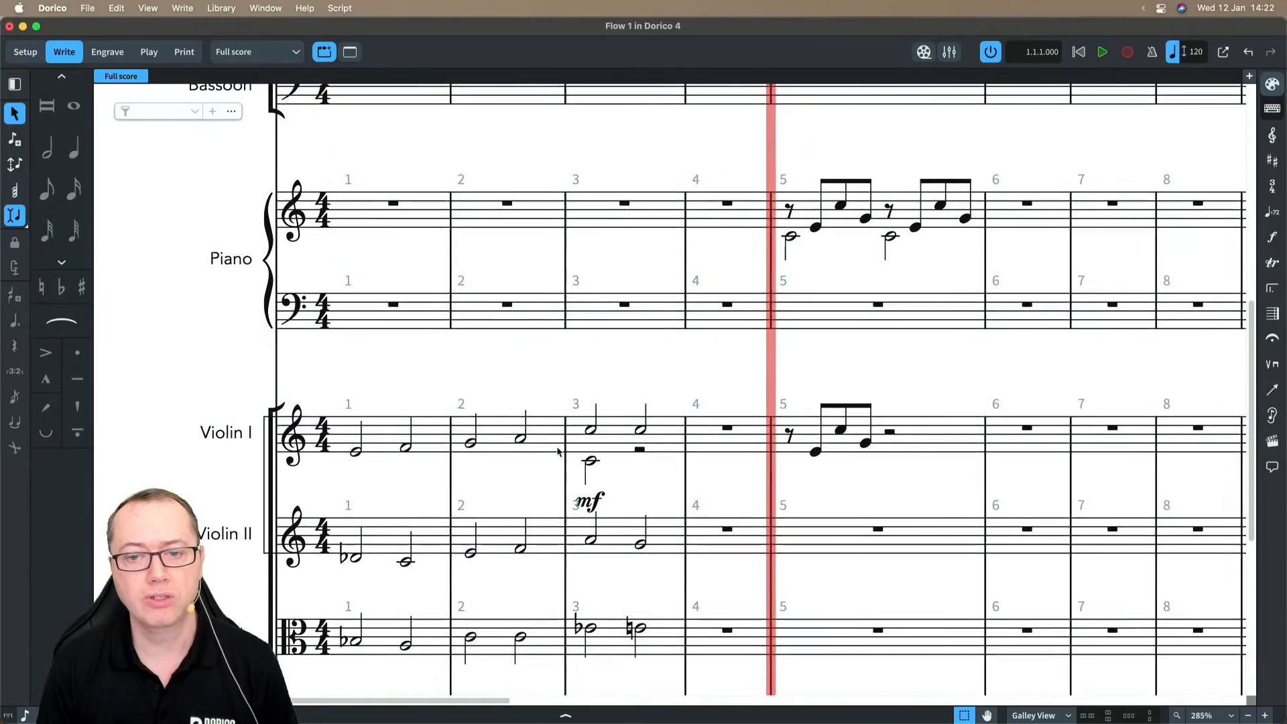
- Insert sixteenth notes C, D-flat and D at the start of Violin I's bar 3 with the Voice scope, and undo them
scroll(561, 451, down, 1)
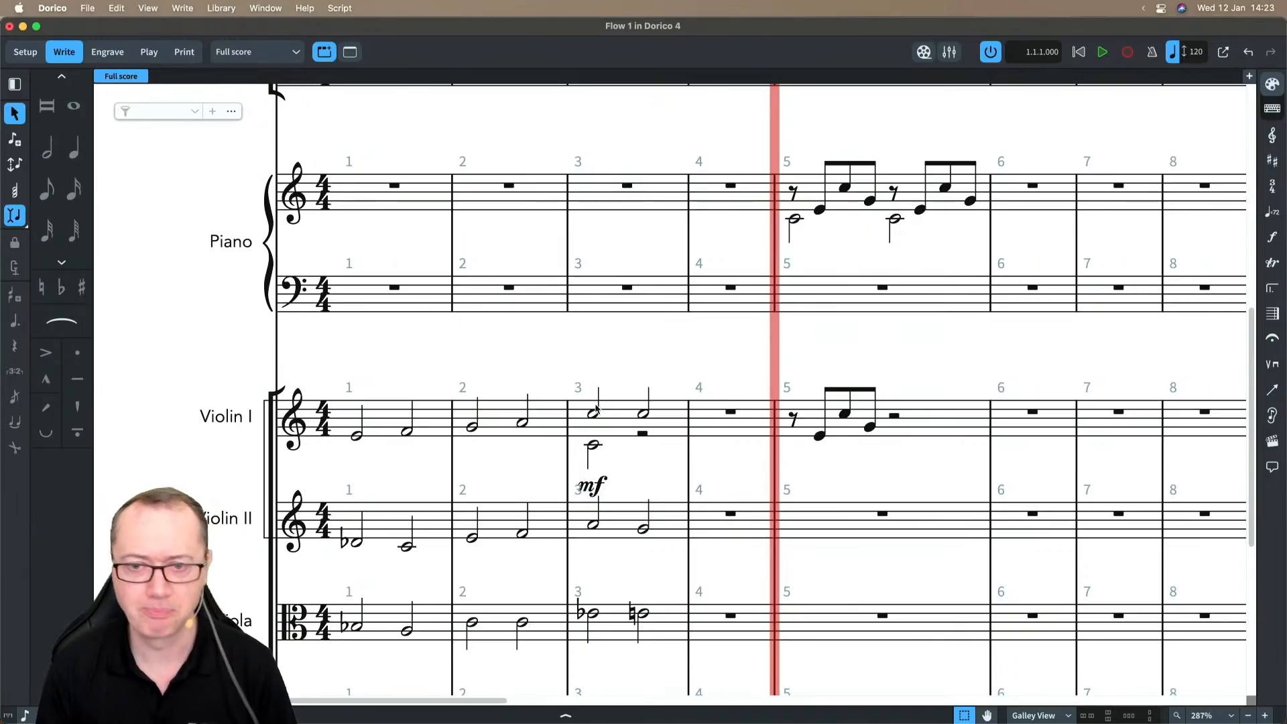
double_click(578, 427)
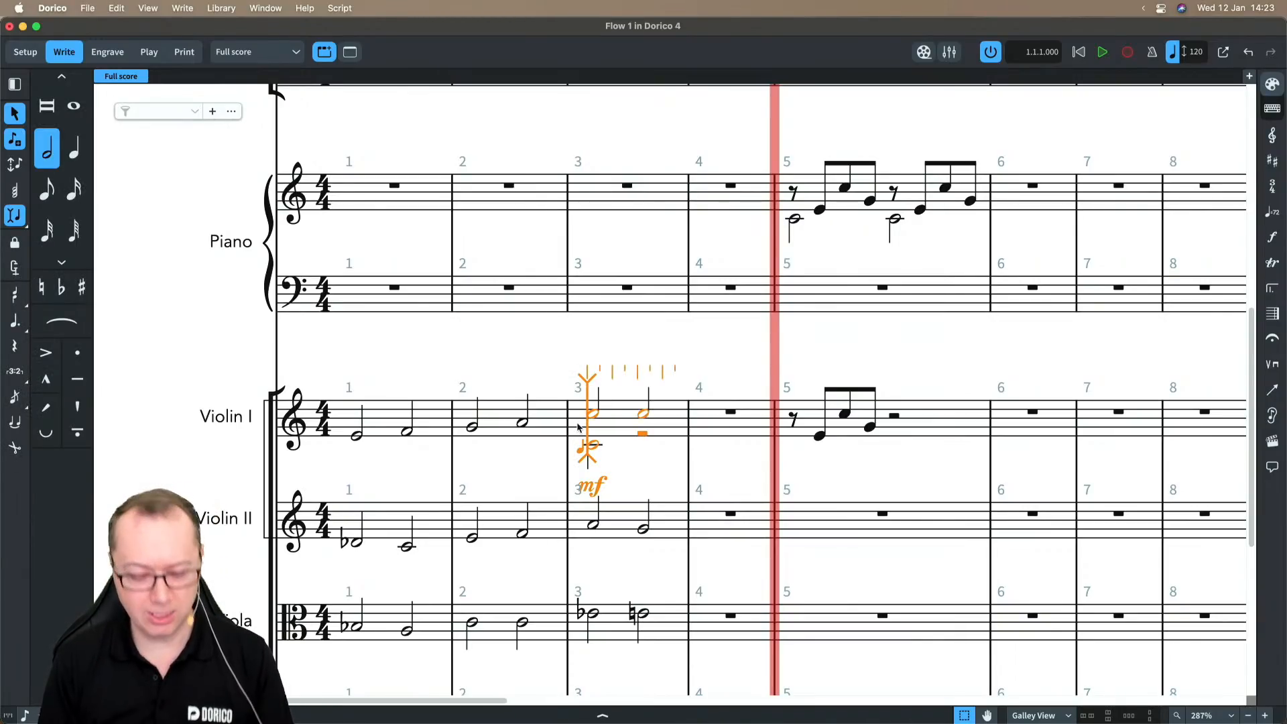
key(4)
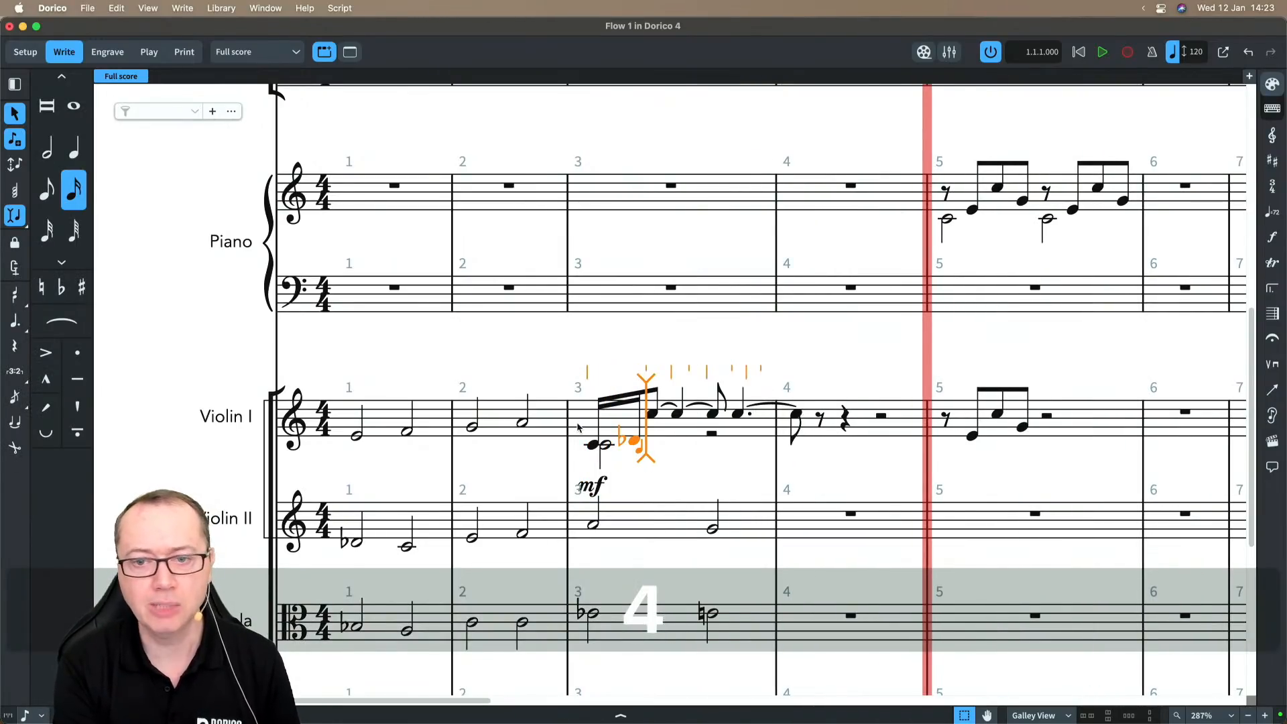
key(d)
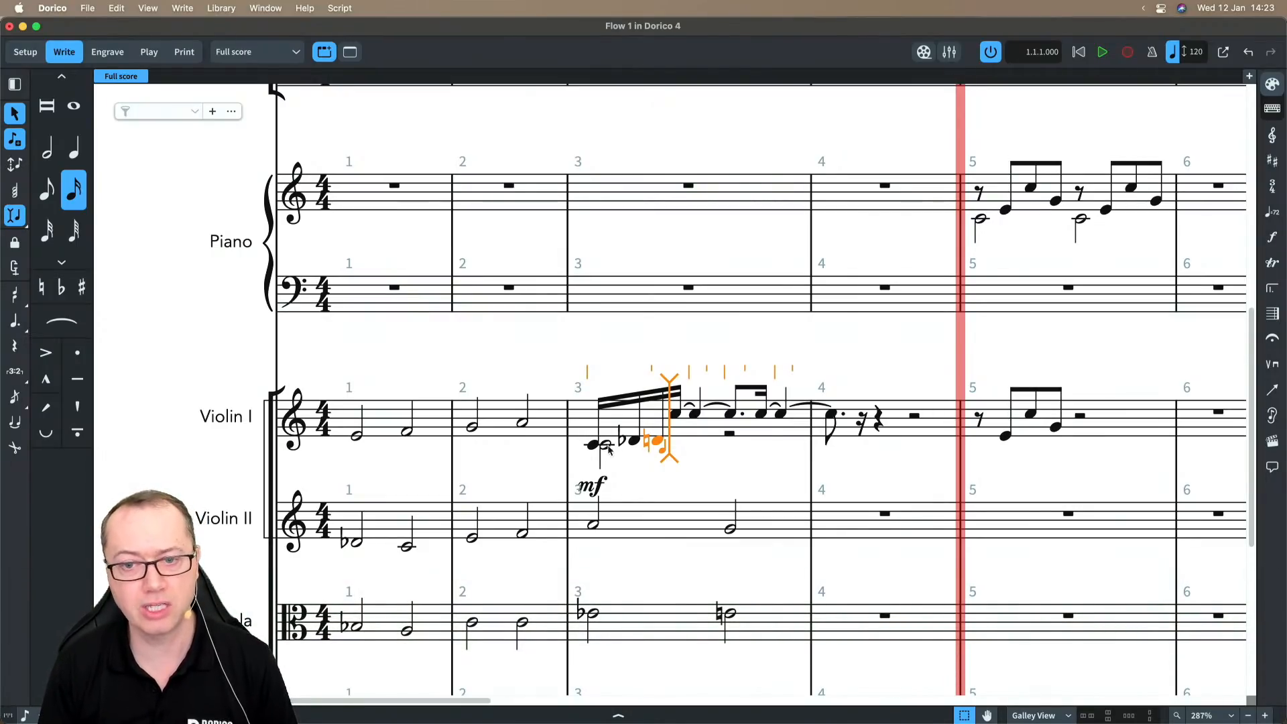
key(super+z)
key(super+z)
key(super+z)
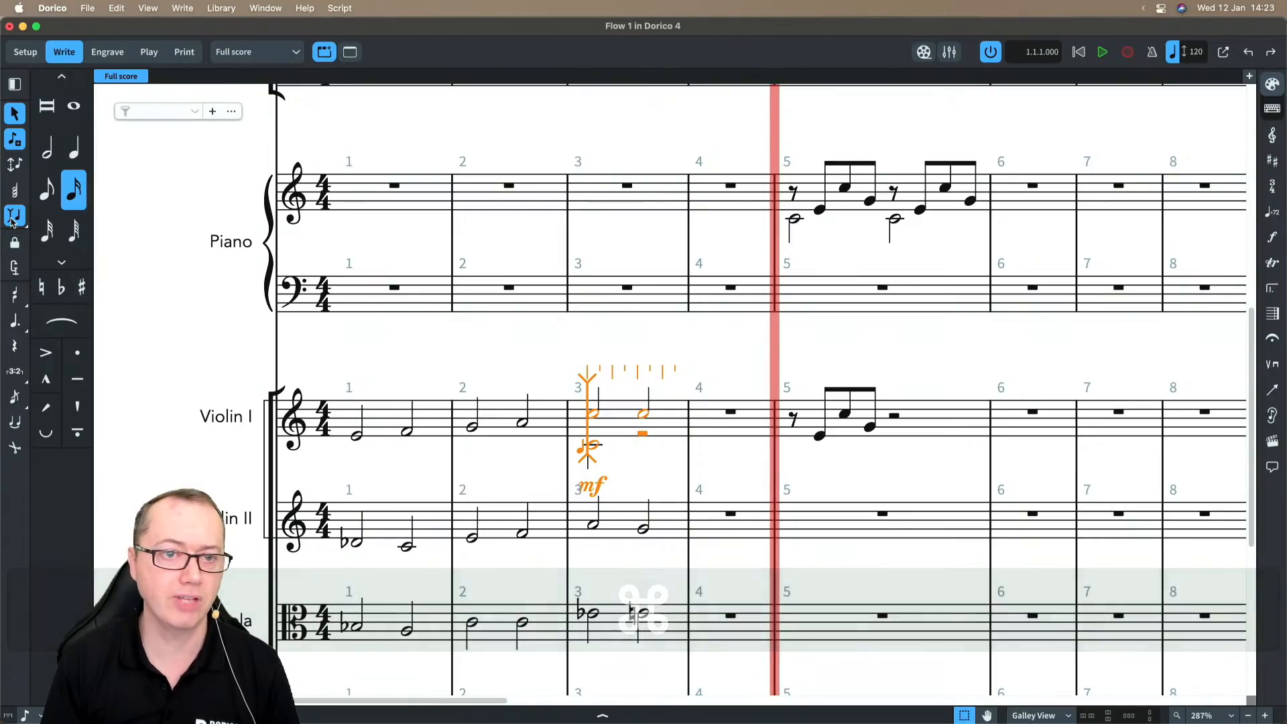
- Try the Player Insert scope with sixteenth notes C, D-flat, D and E-flat at the start of Violin I's bar 3, and undo them
click(16, 217)
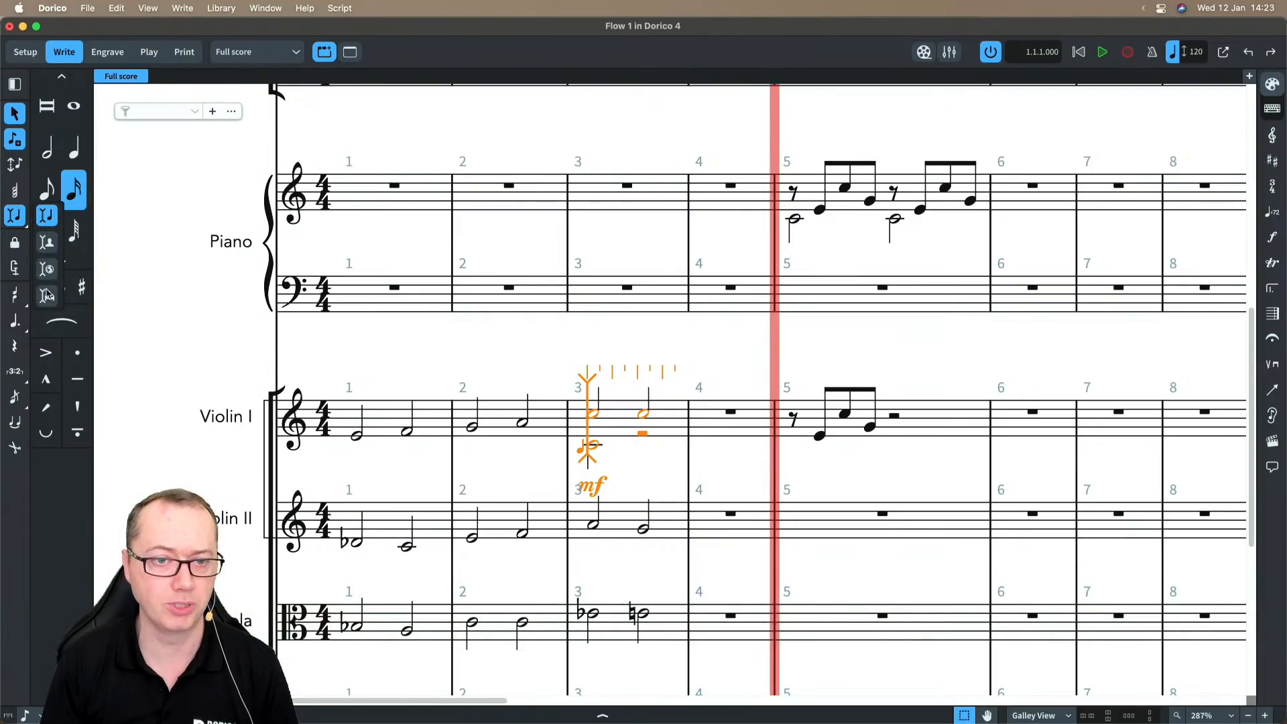
click(47, 243)
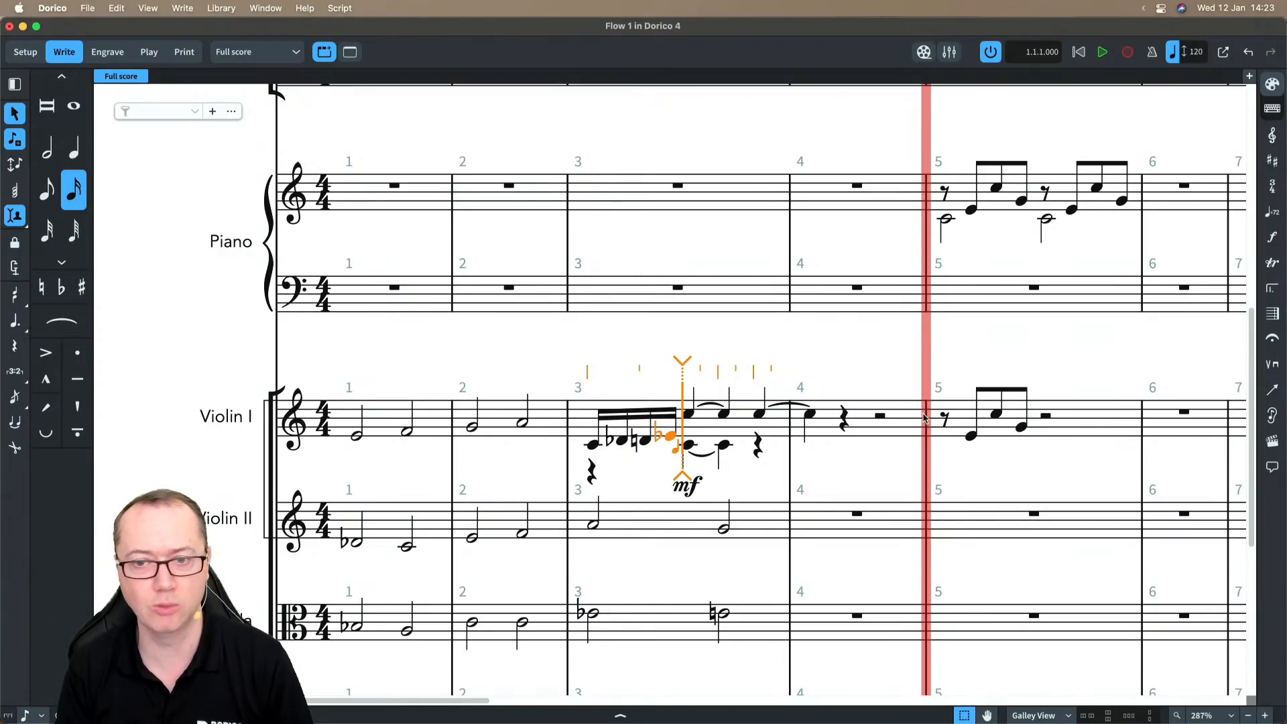
key(BackSpace)
key(BackSpace)
key(BackSpace)
key(BackSpace)
key(BackSpace)
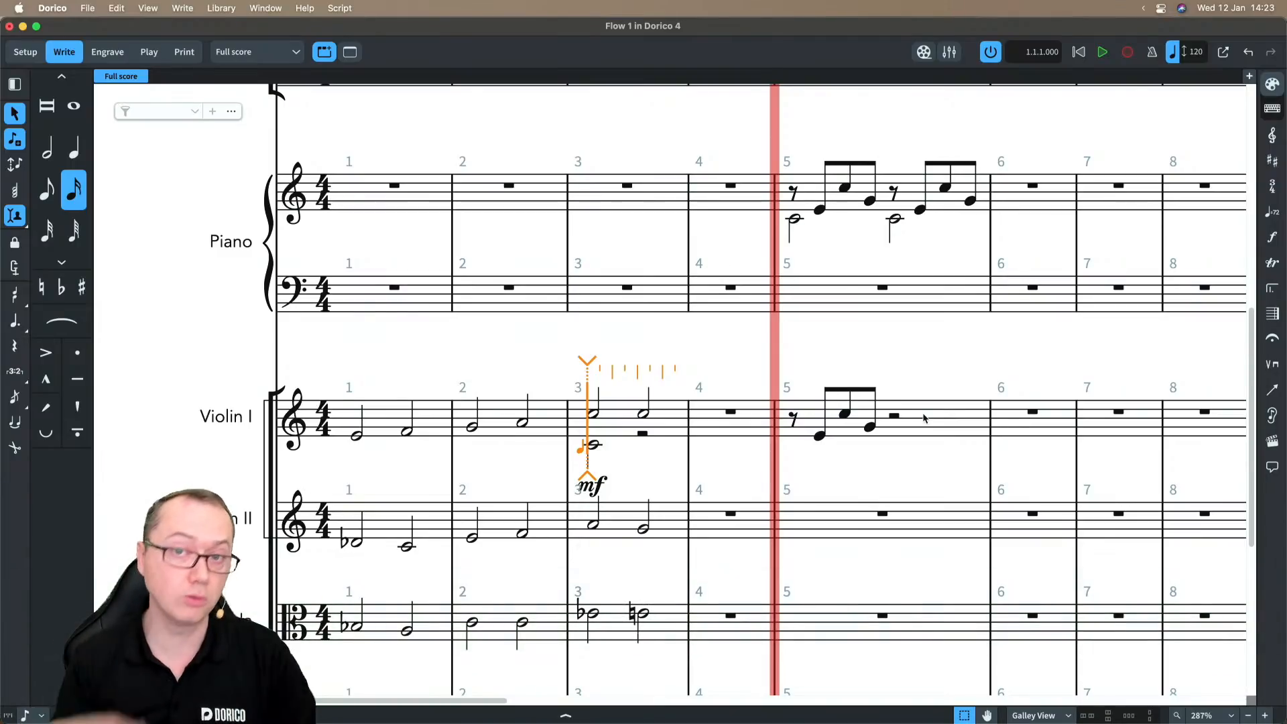
- Set the Insert scope to Global and insert sixteenth notes C, D-flat, D, D-sharp and E at the start of Violin I's bar 3
key(alt)
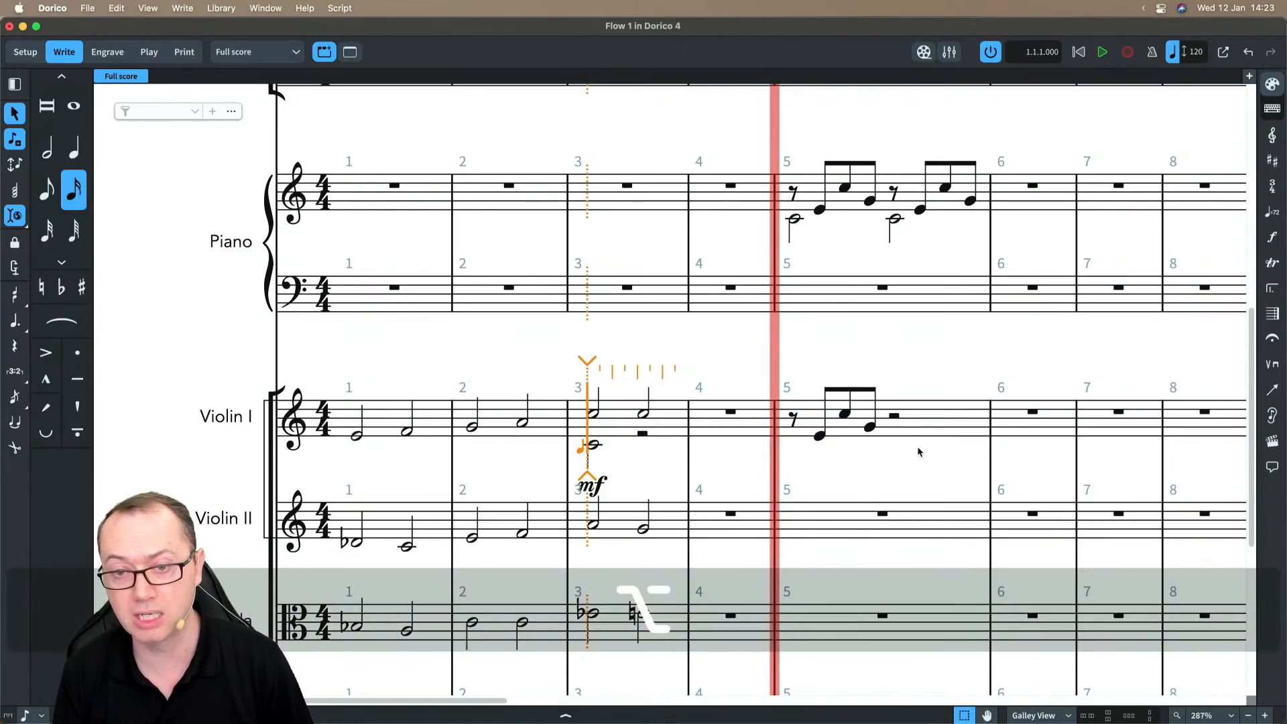
scroll(613, 349, down, 3)
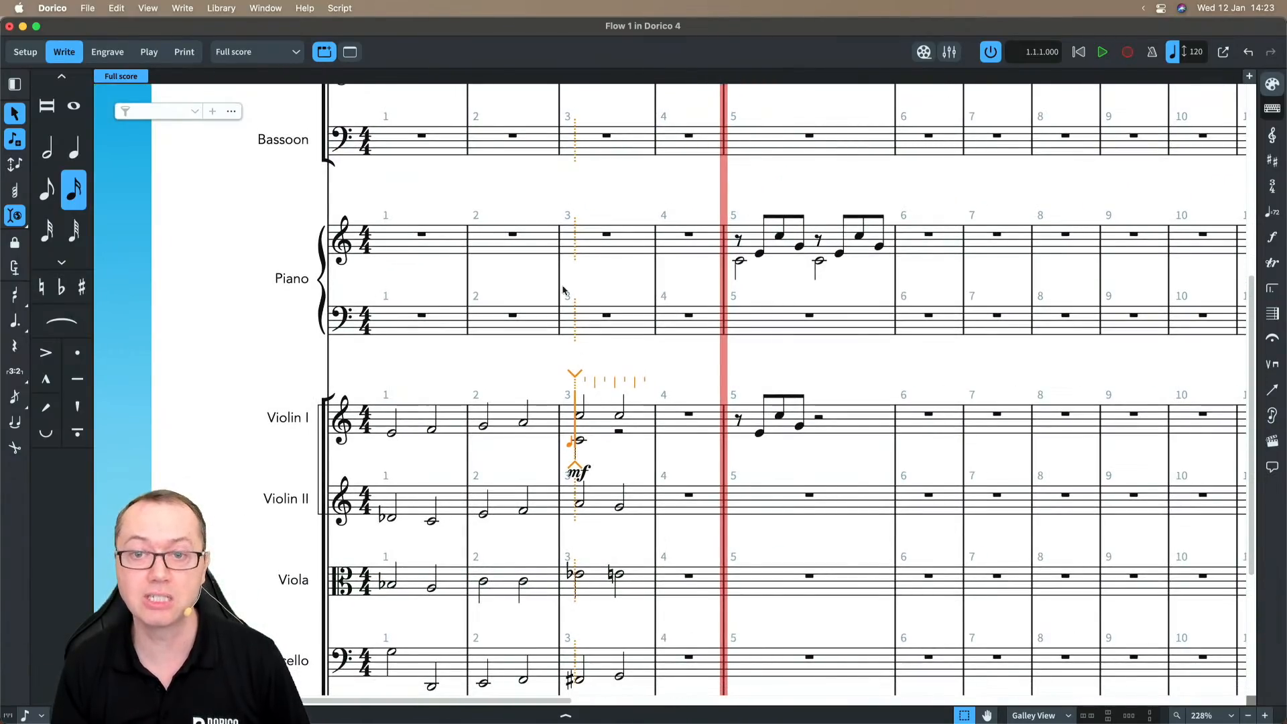
scroll(569, 274, up, 3)
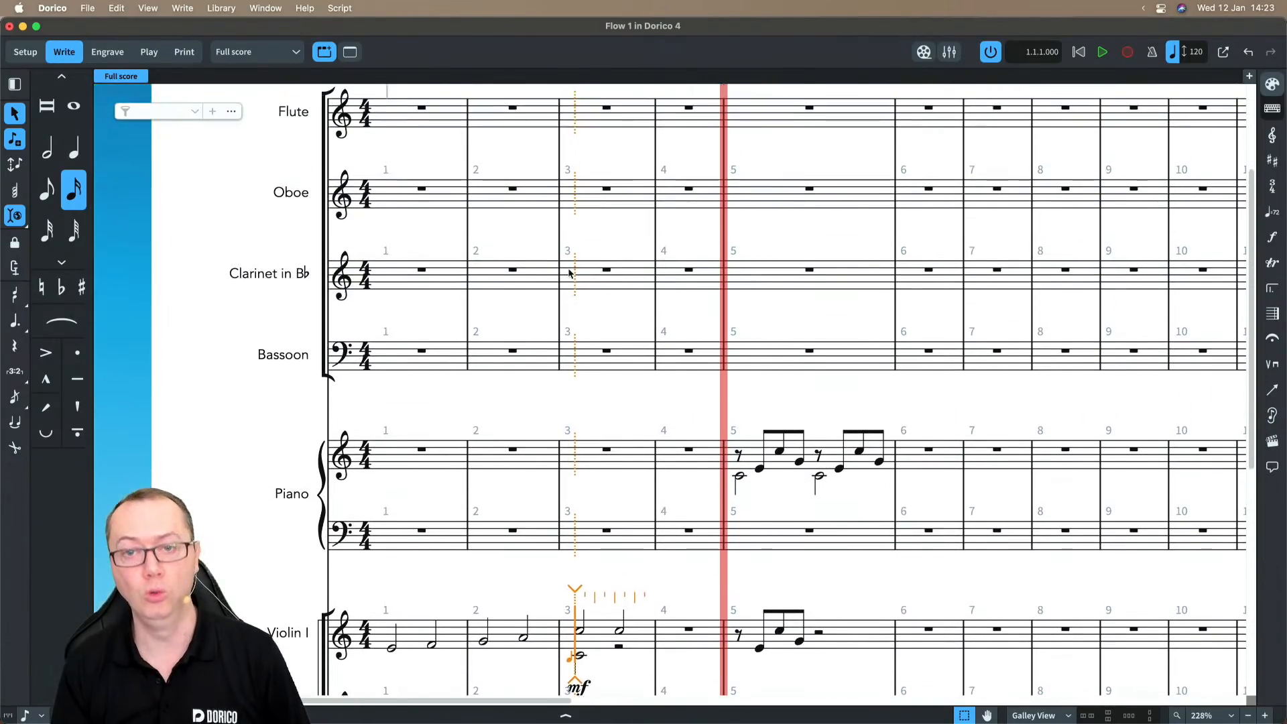
scroll(569, 268, down, 4)
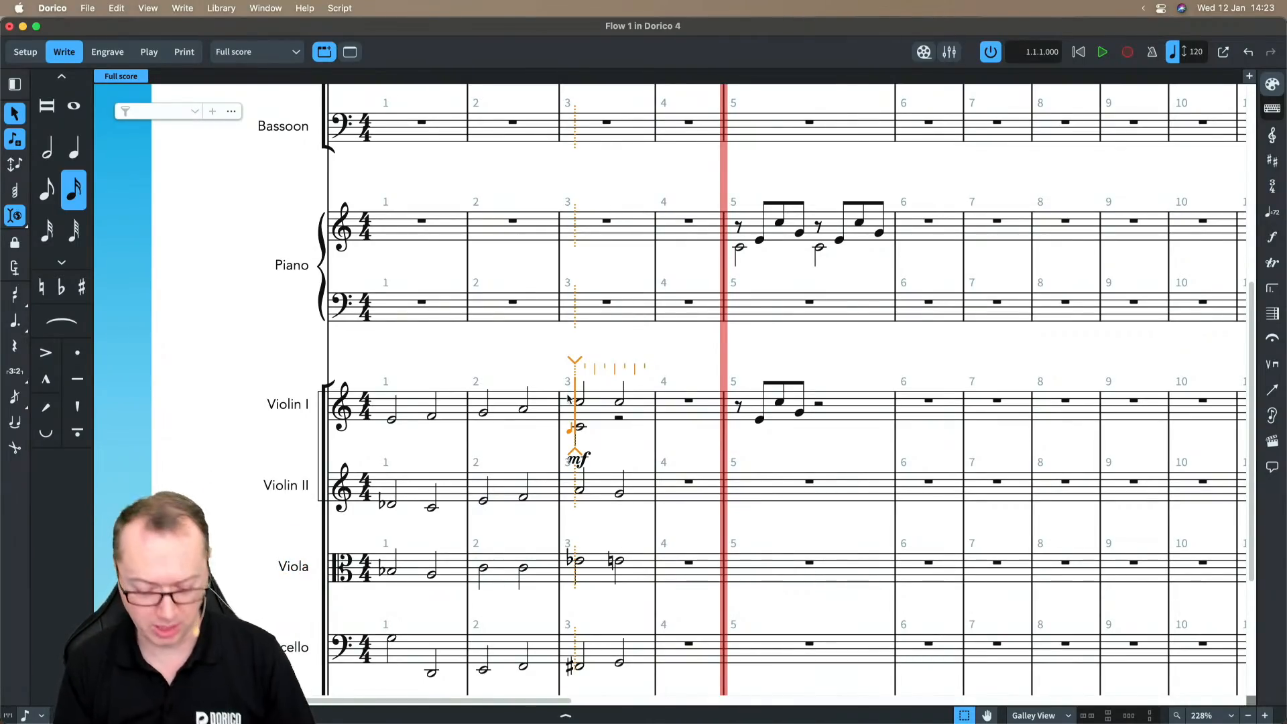
key(c)
key(minus)
key(d)
key(0)
key(d)
key(equal)
key(d)
key(e)
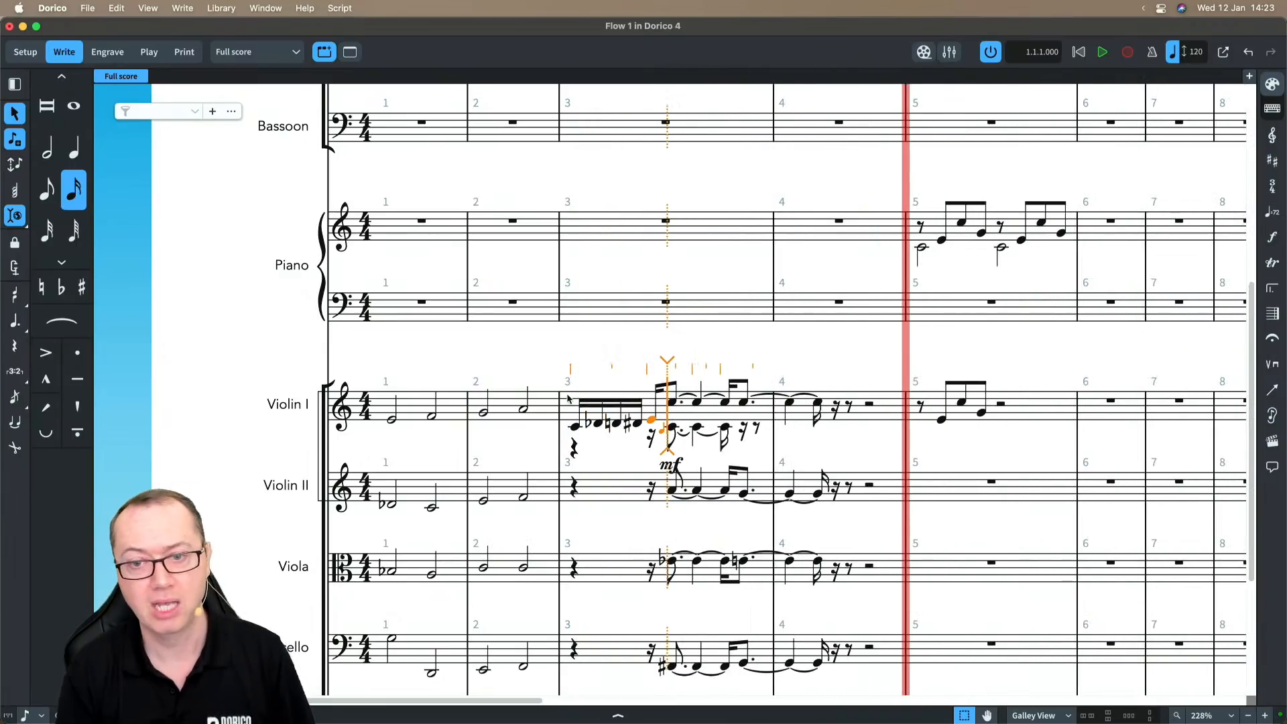
scroll(569, 398, down, 3)
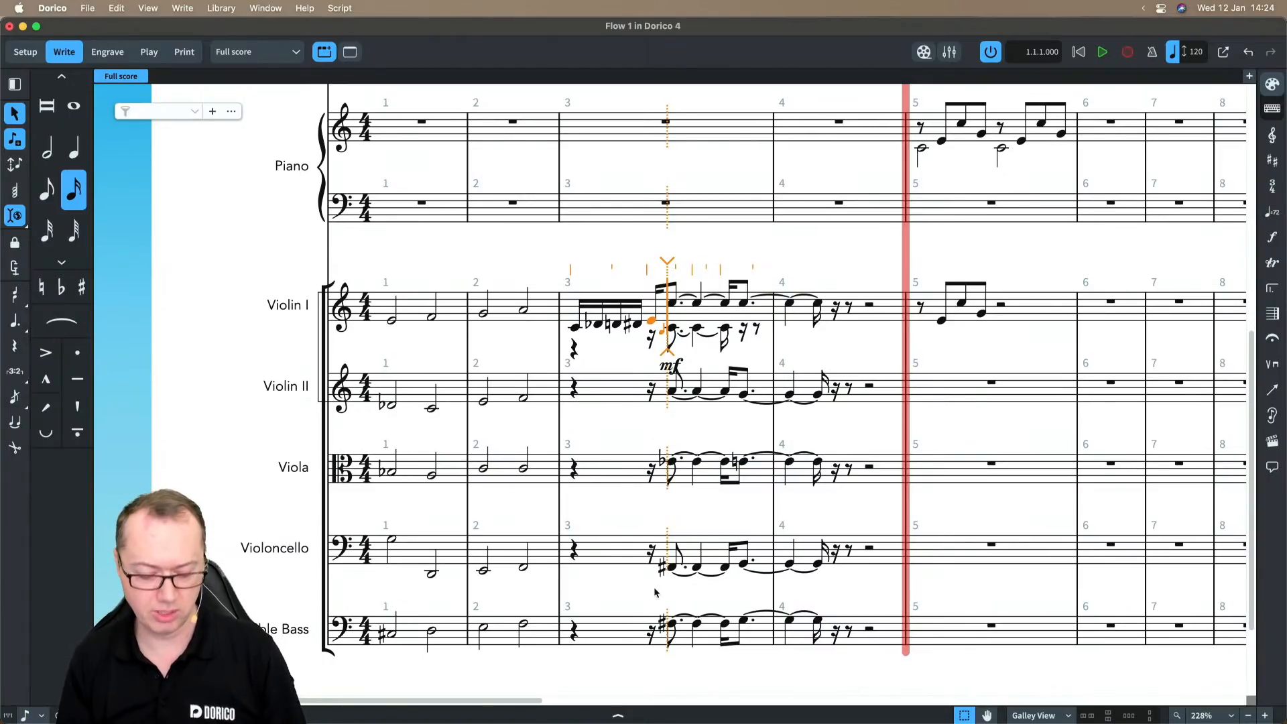
- Undo the sixteenth notes inserted with the Global scope in Violin I's bar 3
key(super+z)
key(super+z)
key(super+z)
key(super+z)
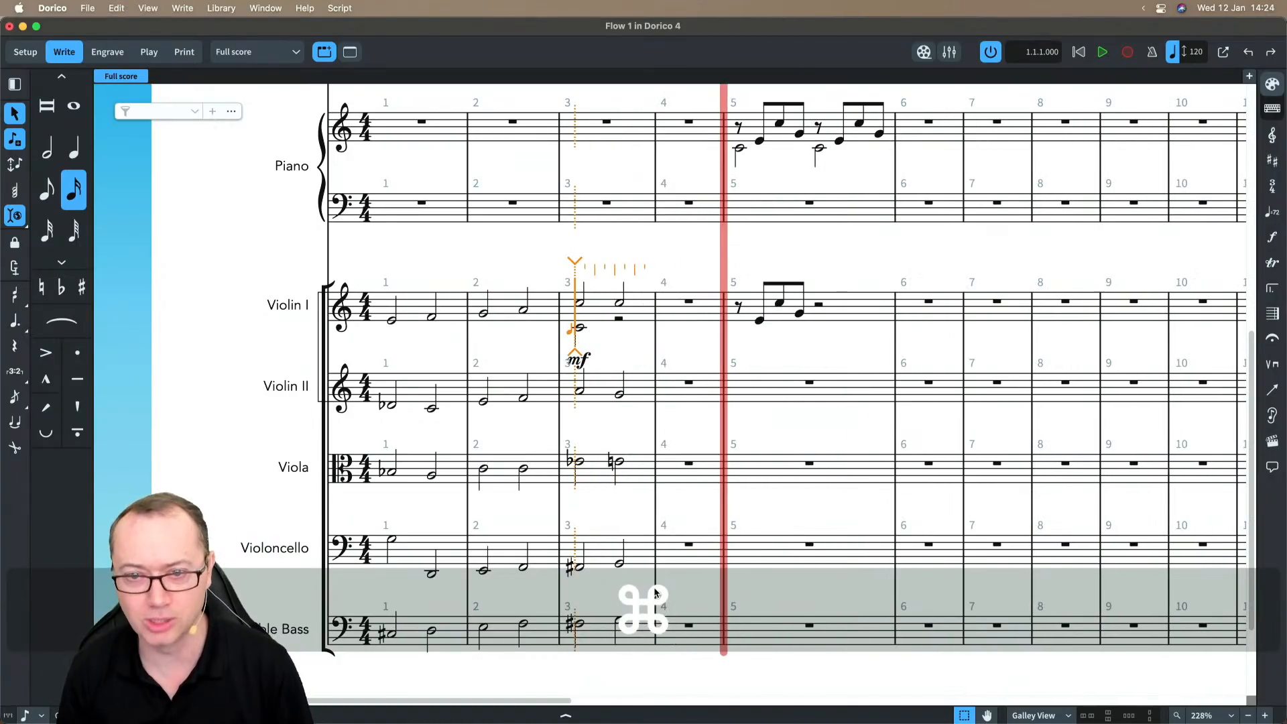
- Set the Insert scope to Global Adjustment of Current Bar and advance the caret to Violin I's barline between bars 3 and 4
key(alt+i)
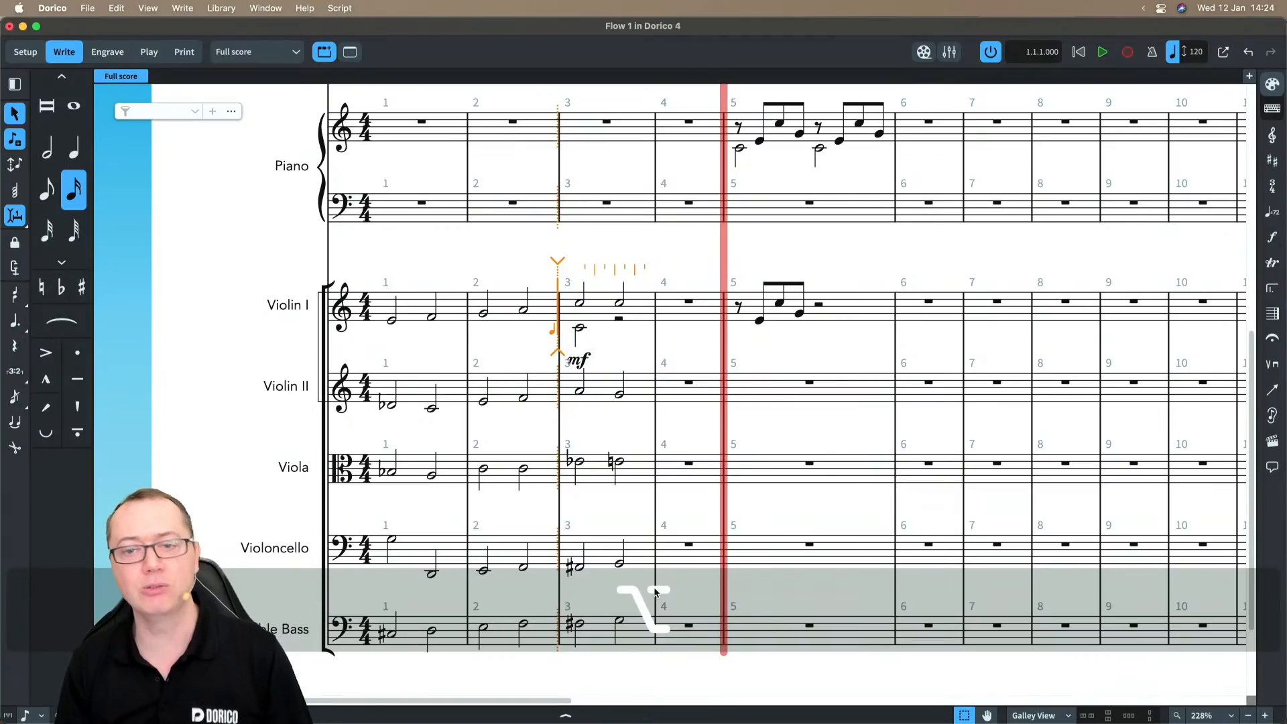
key(Right)
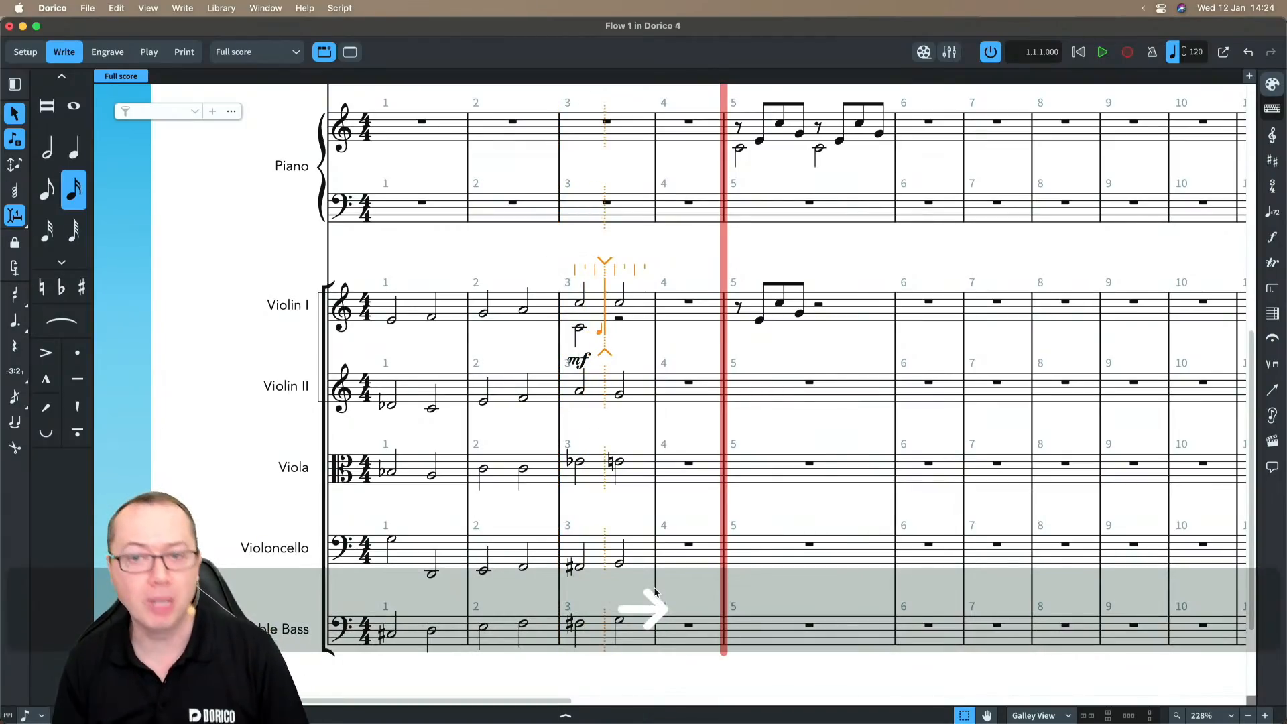
key(Right)
key(Right)
key(Right)
key(Right)
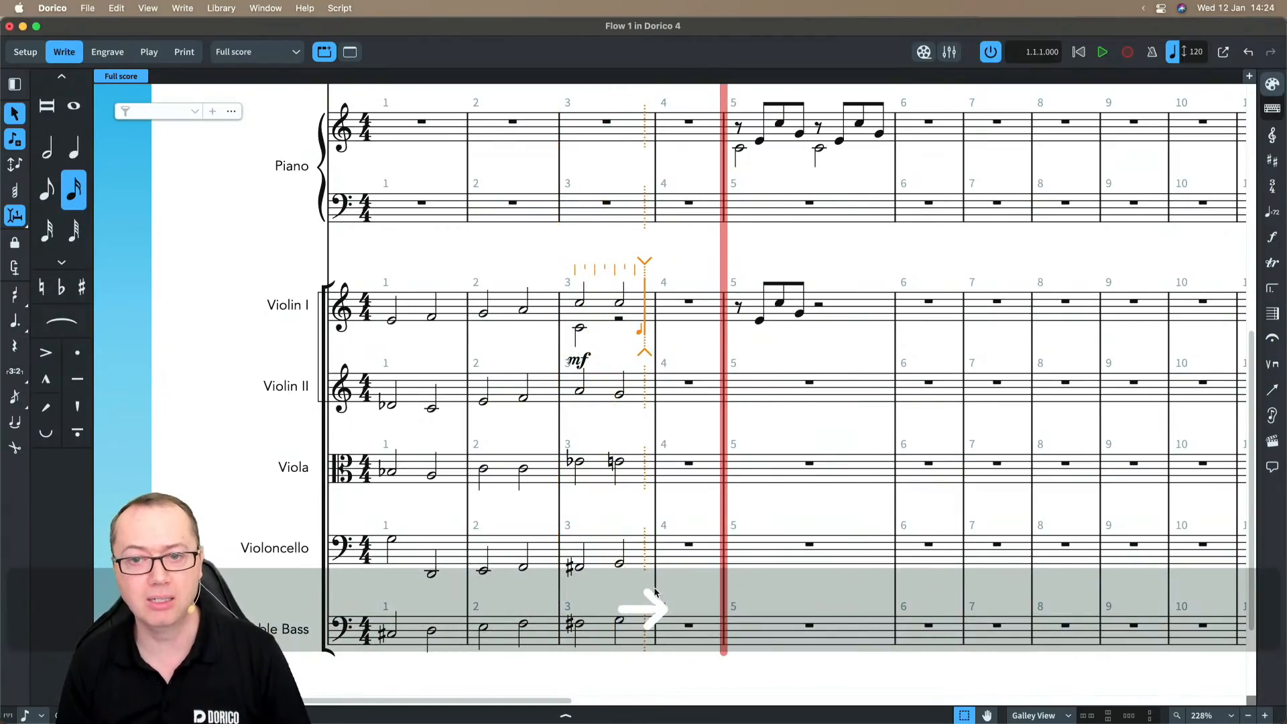
key(Right)
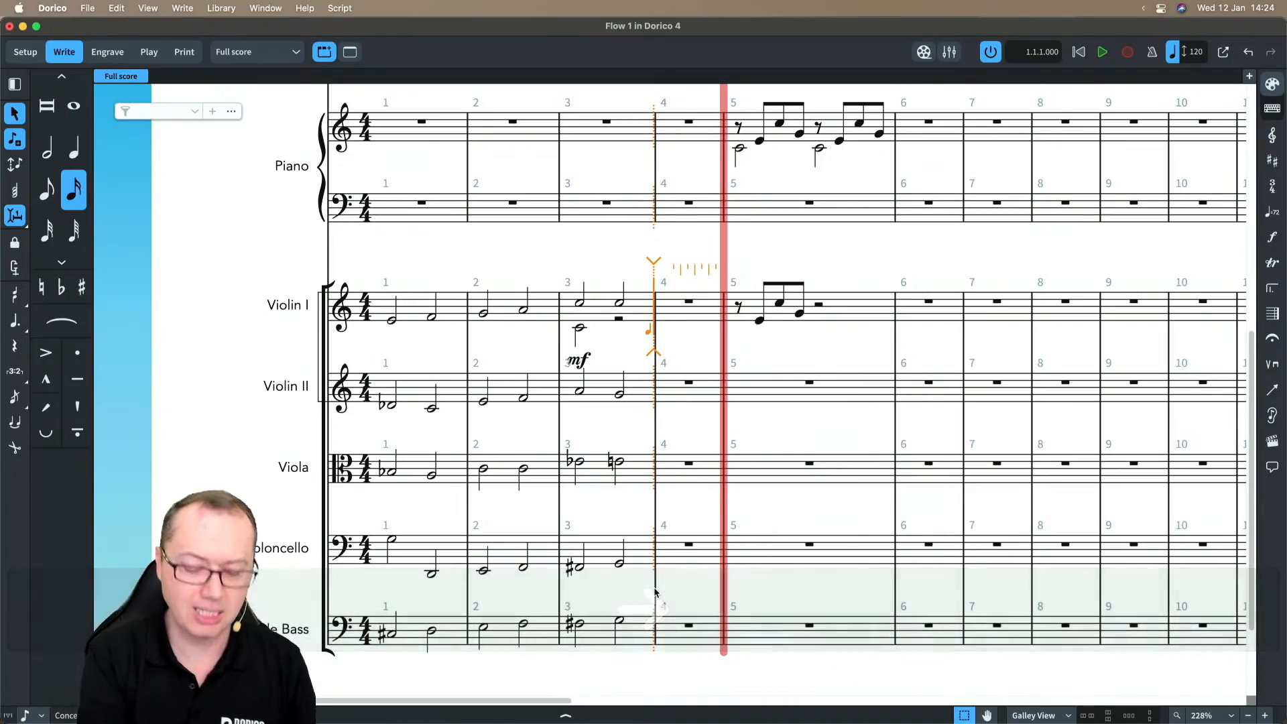
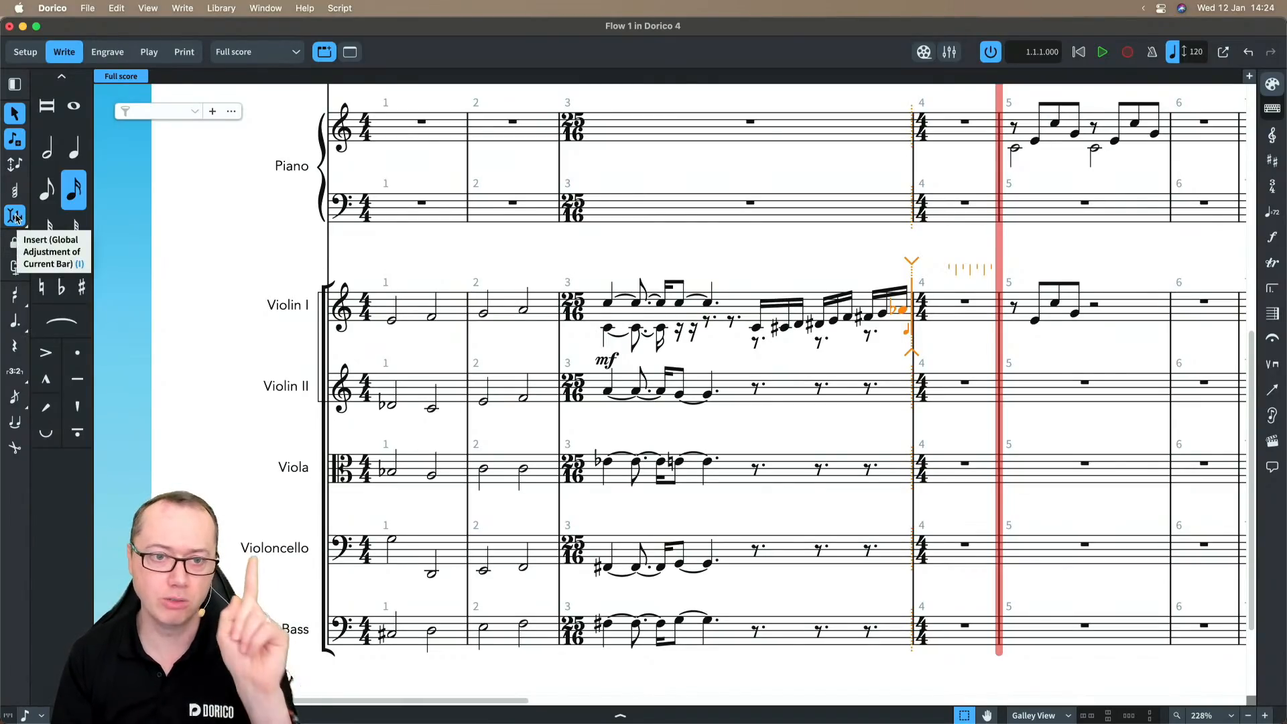
- Turn Insert mode off and on again, set its scope back to Voice, and leave note input
click(15, 216)
click(16, 216)
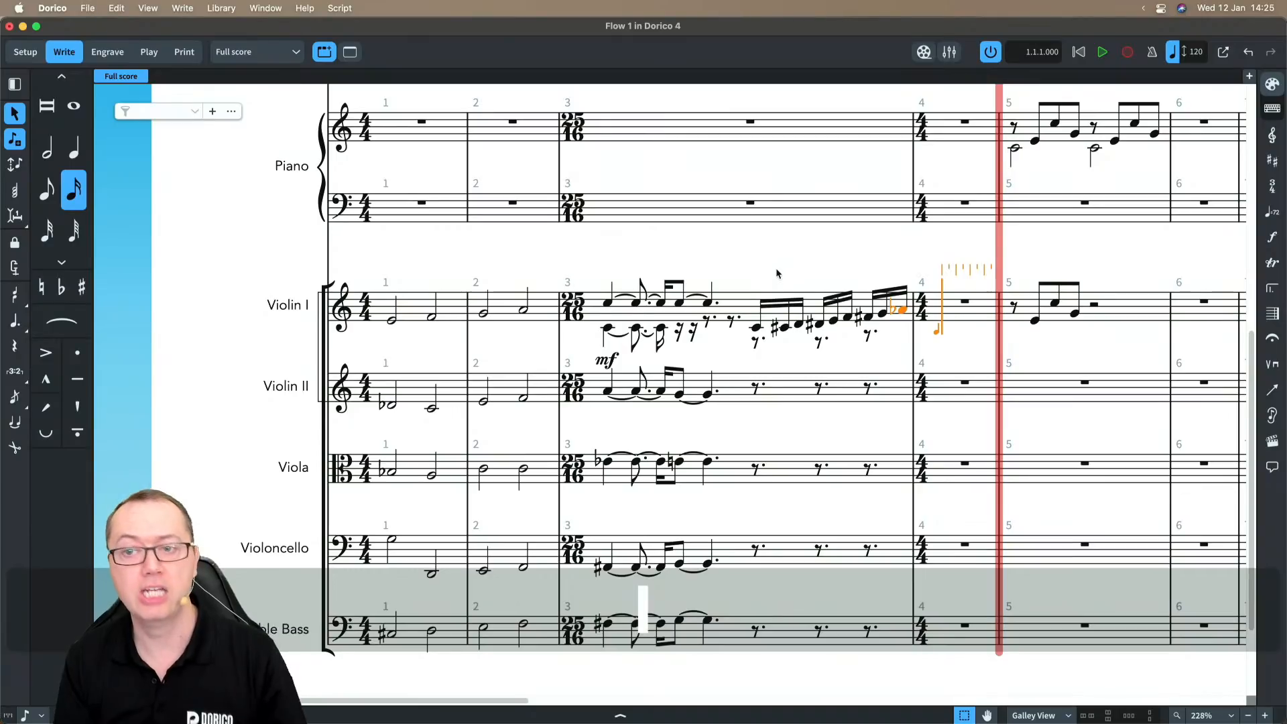
key(i)
key(alt+i)
key(alt+i)
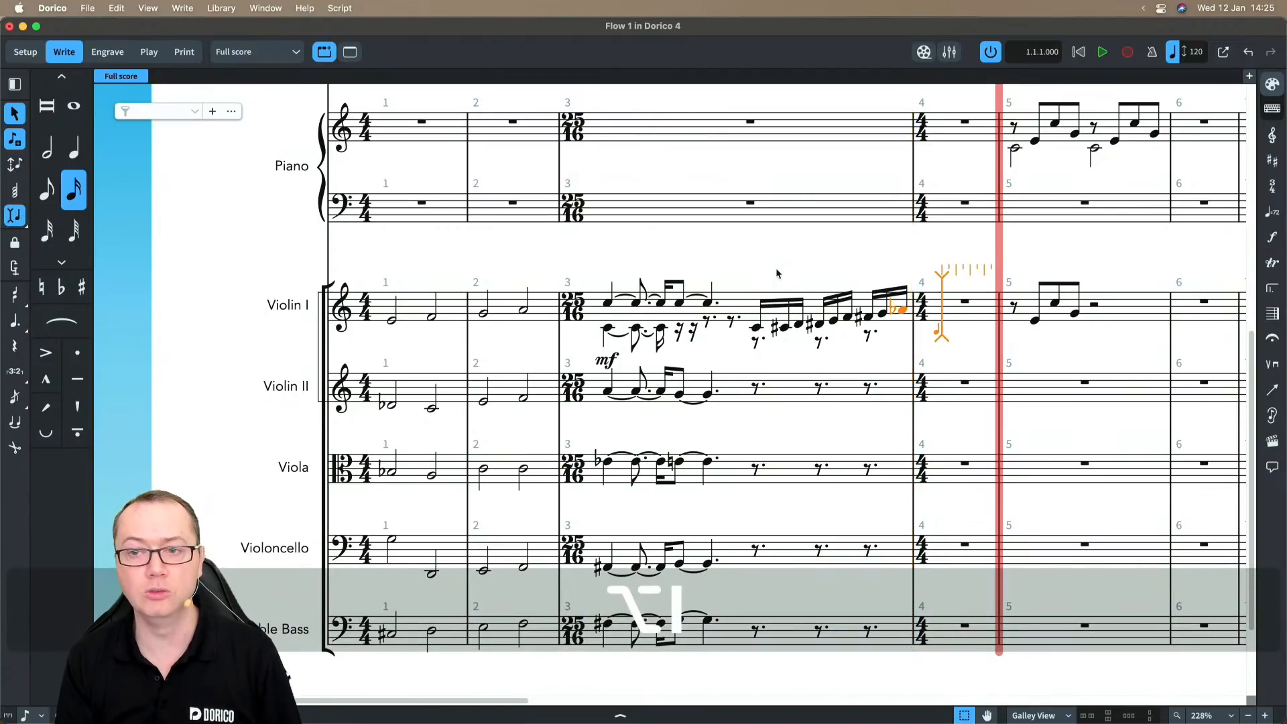
key(alt+i)
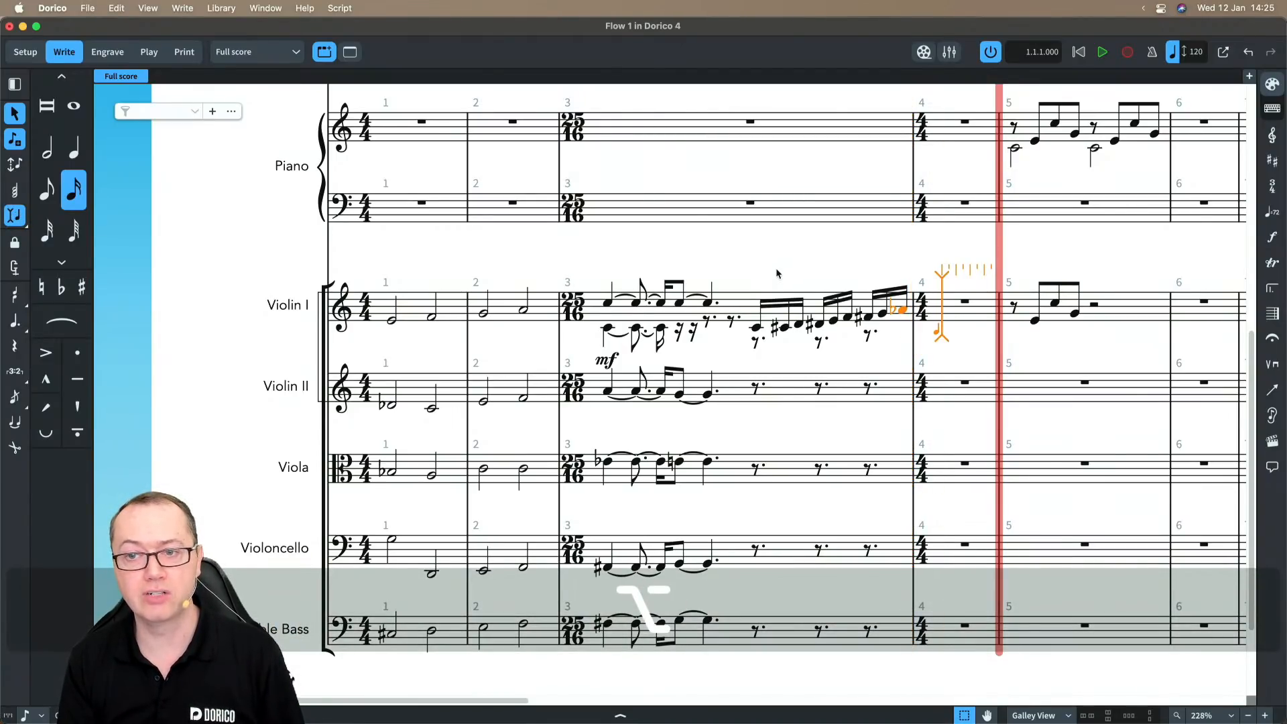
key(super+equal)
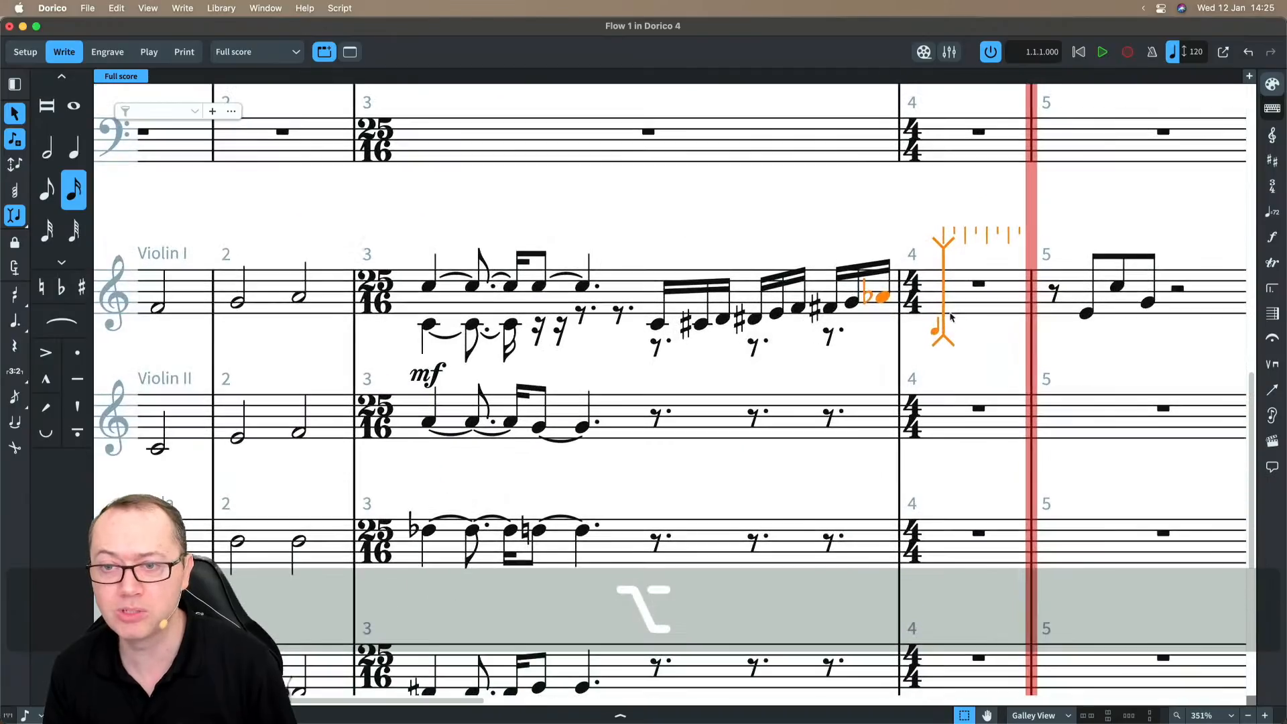
key(alt)
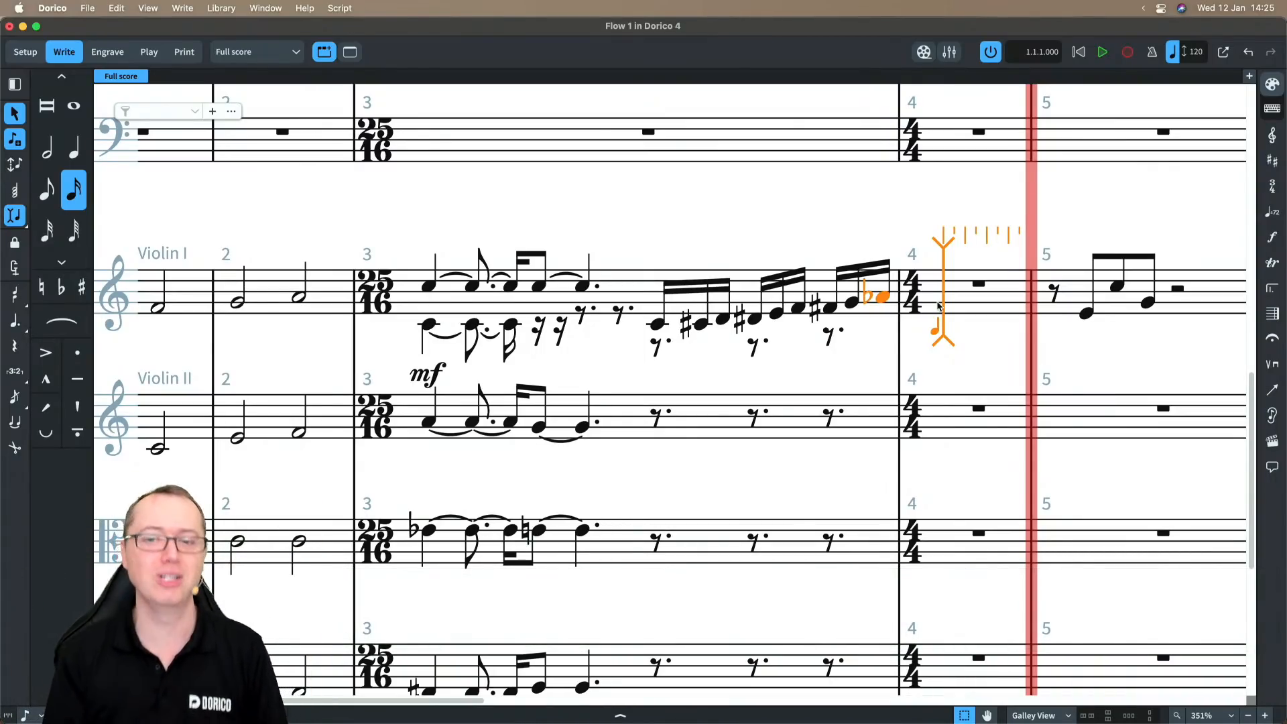
click(699, 360)
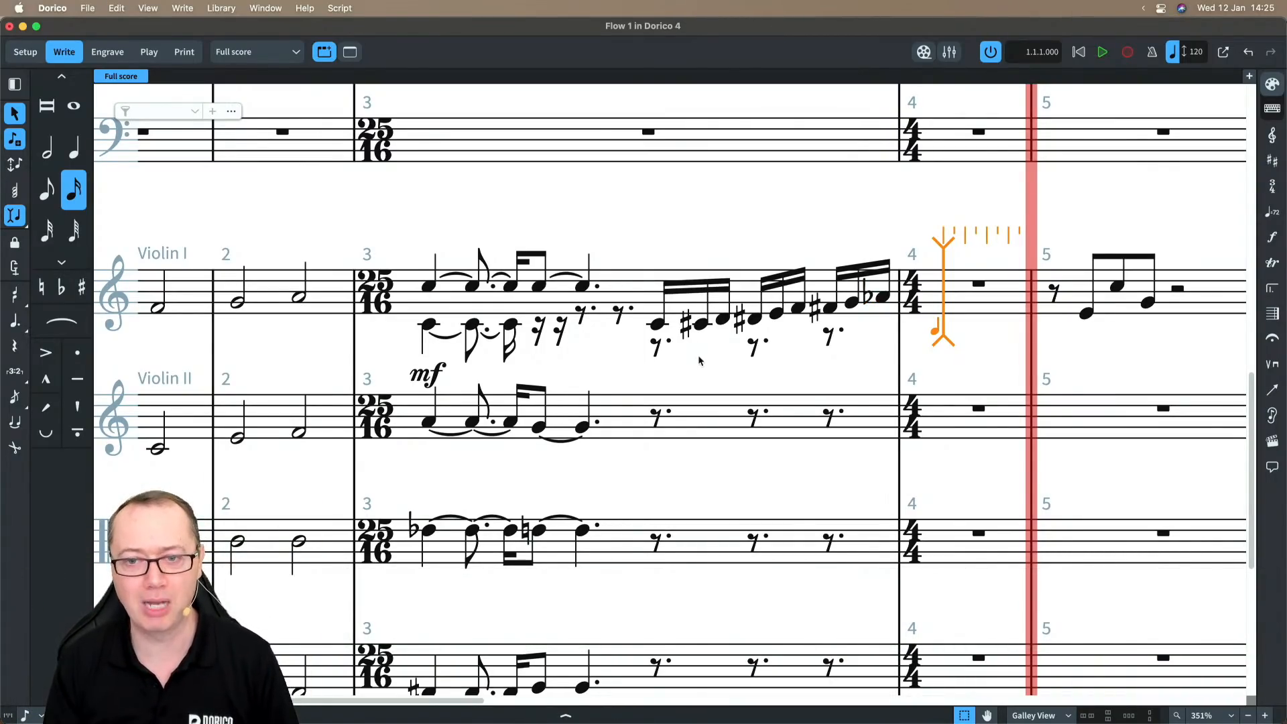
scroll(699, 360, down, 5)
key(Escape)
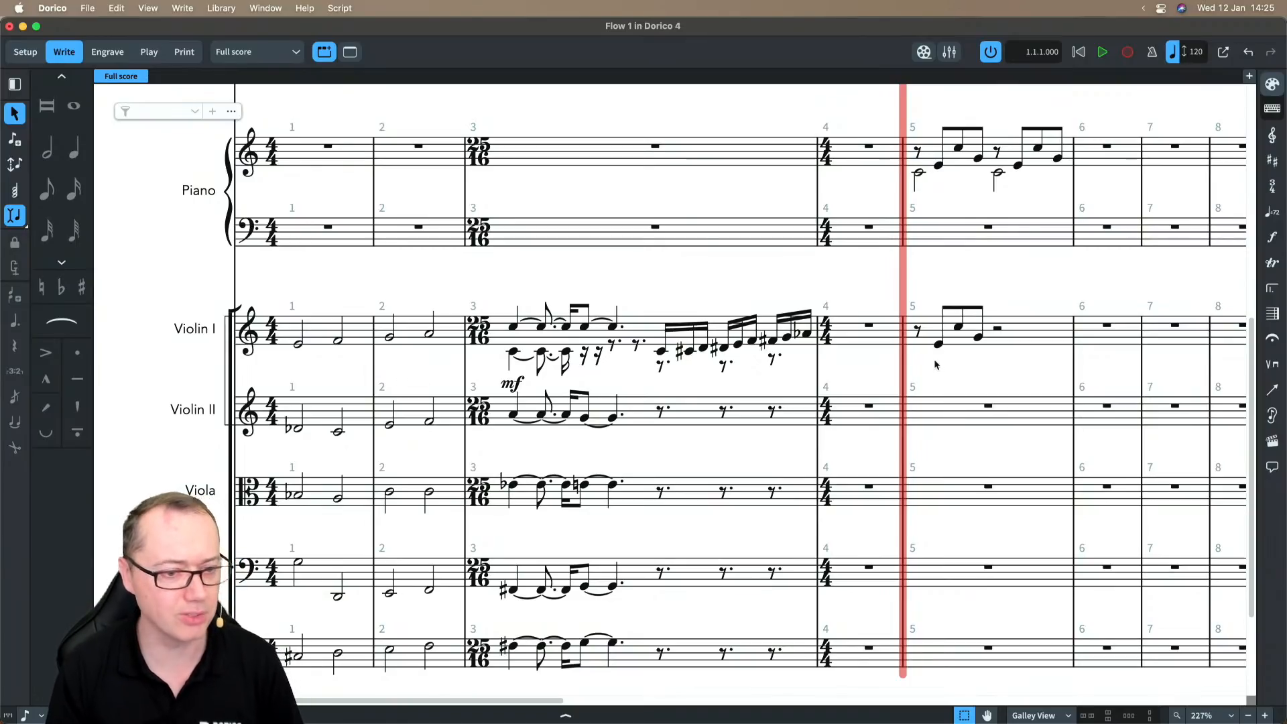
- Remove the Insert mode stop position and select all of bar 5 on the piano's upper staff
scroll(729, 292, right, 5)
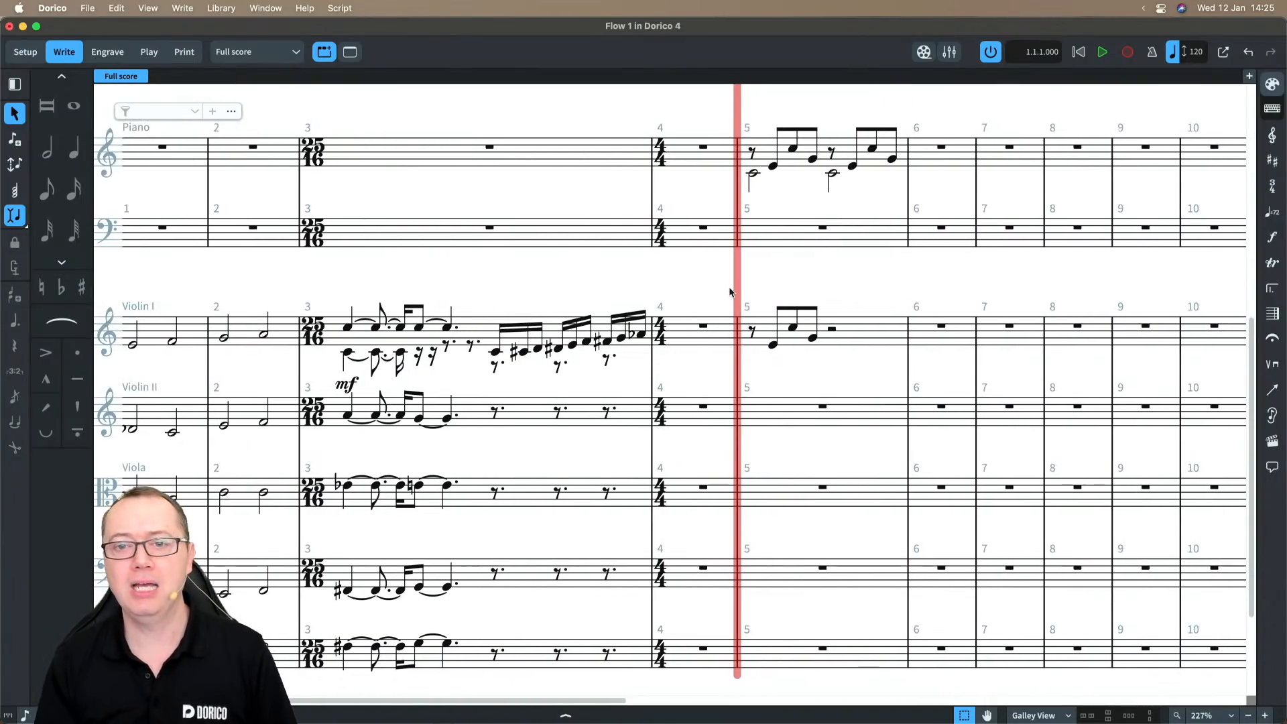
scroll(730, 293, up, 4)
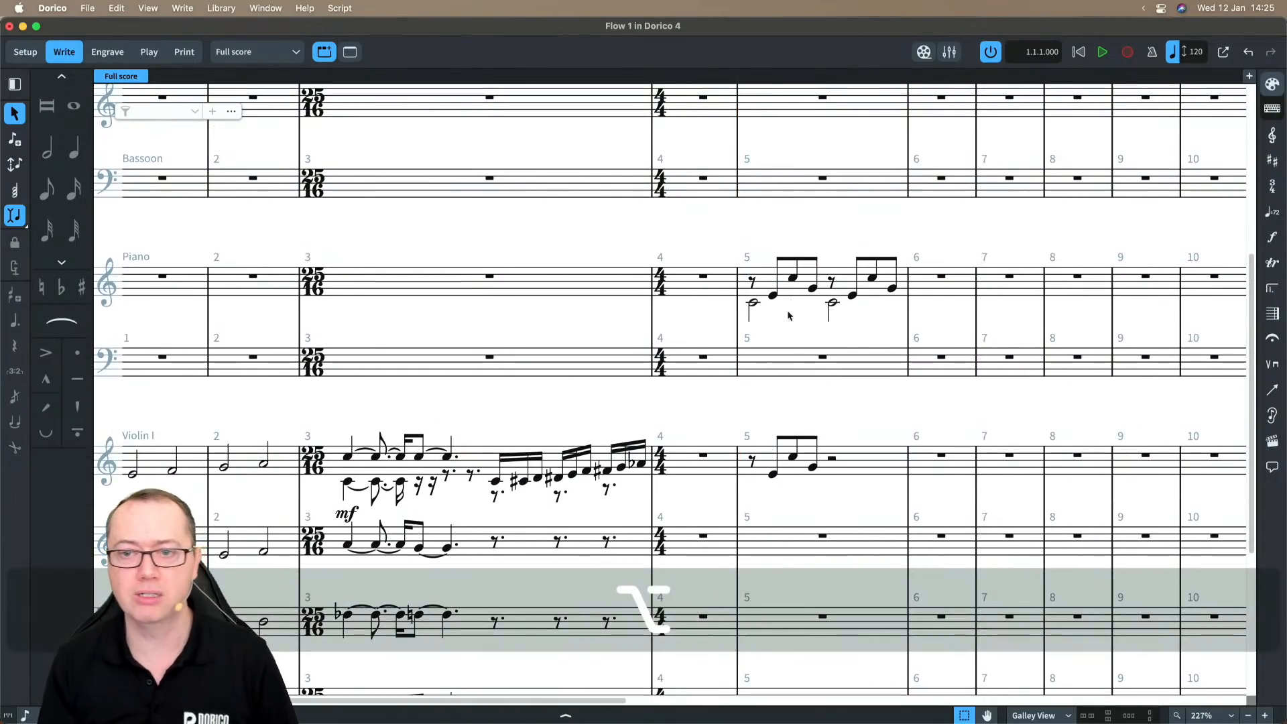
click(843, 285)
scroll(848, 286, up, 2)
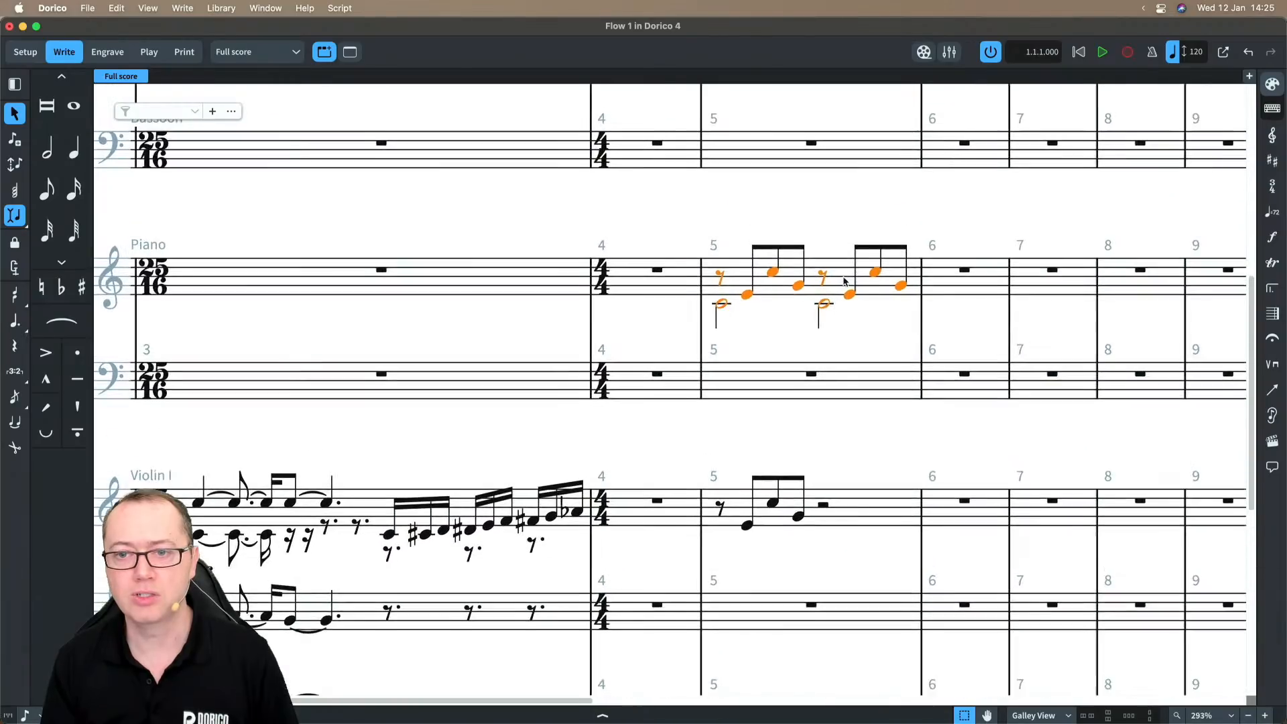
scroll(842, 282, up, 1)
scroll(843, 281, right, 5)
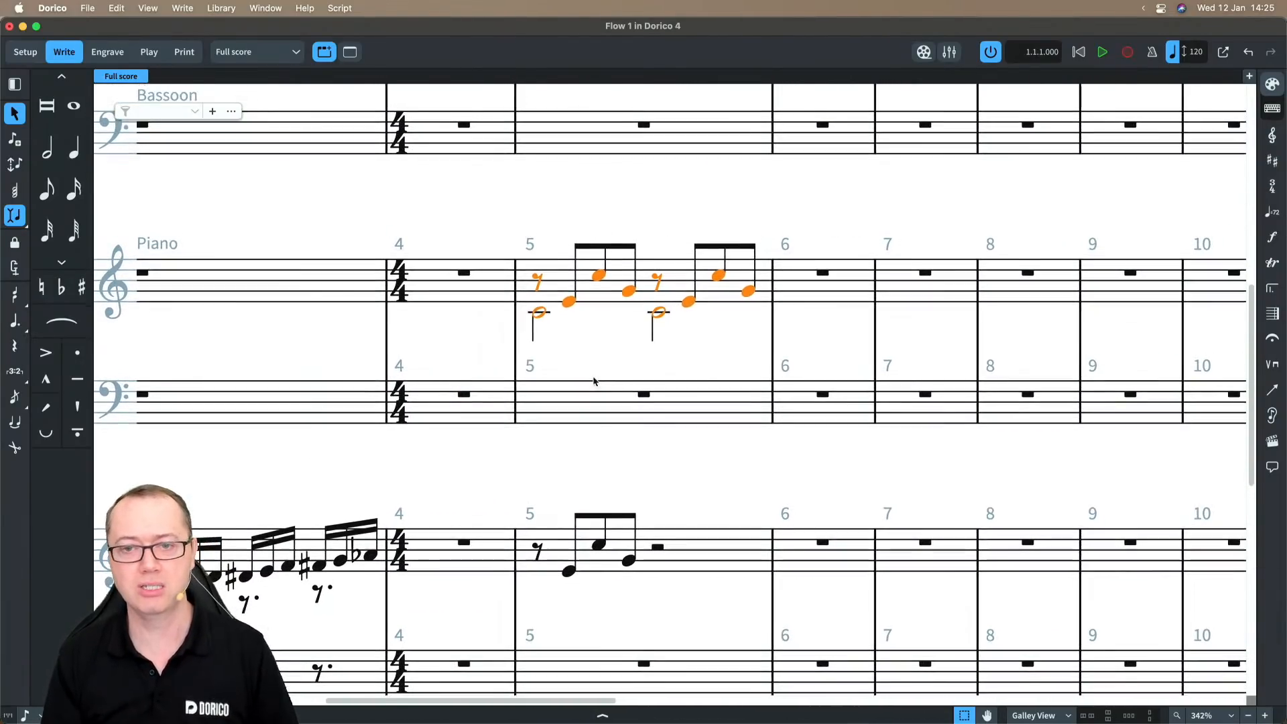
scroll(594, 381, down, 1)
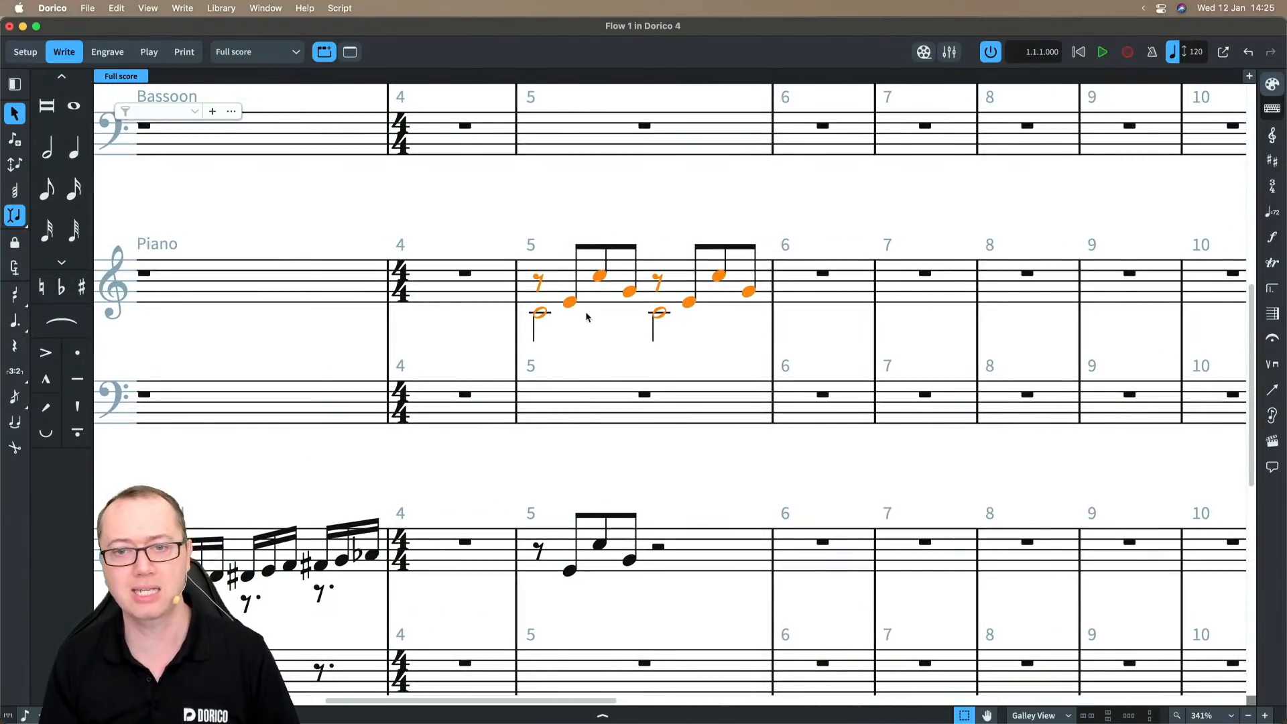
- Examine the pitch transformations for the selected piano bar, open the Map Scale dialog, and cancel it
click(182, 8)
mouse_move(225, 252)
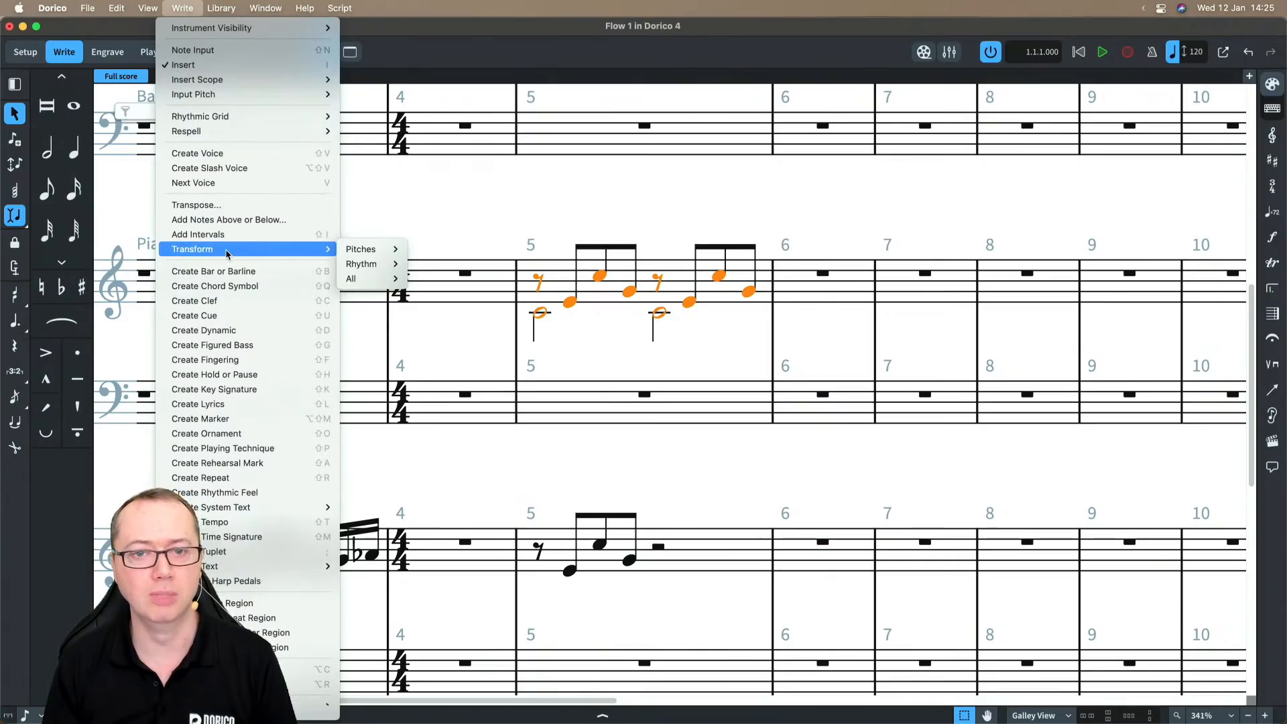
mouse_move(352, 253)
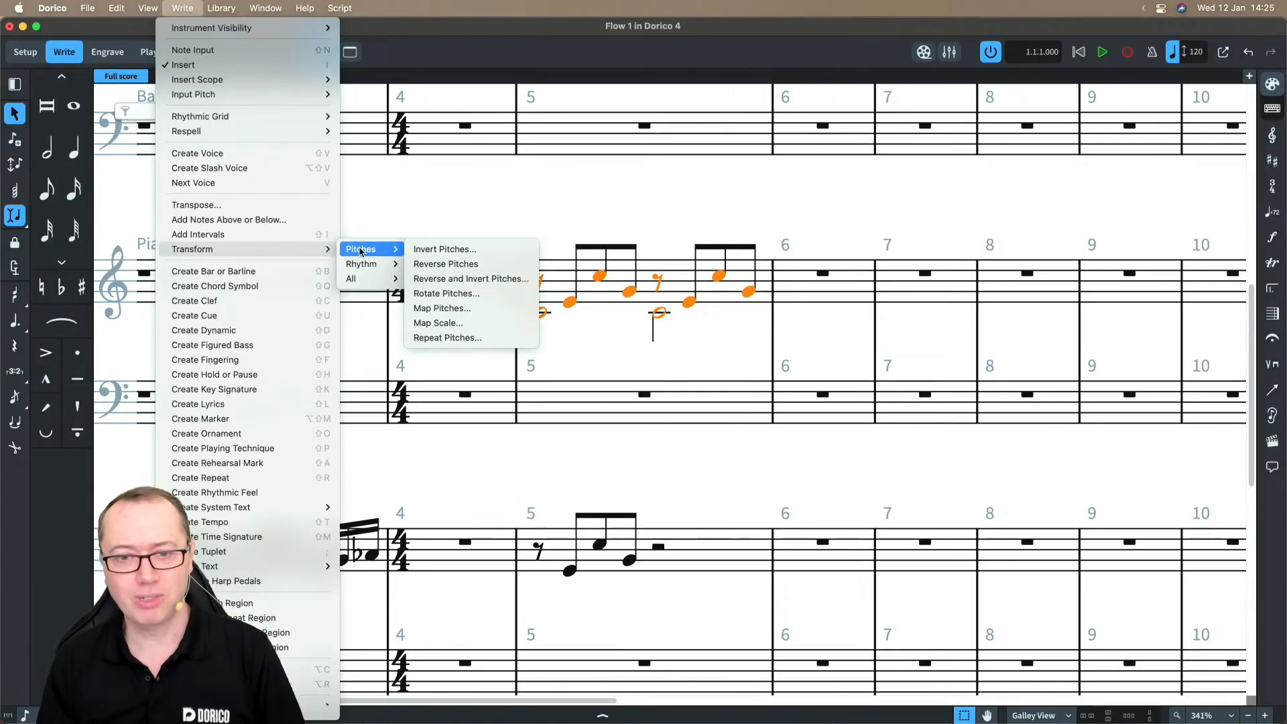
click(442, 324)
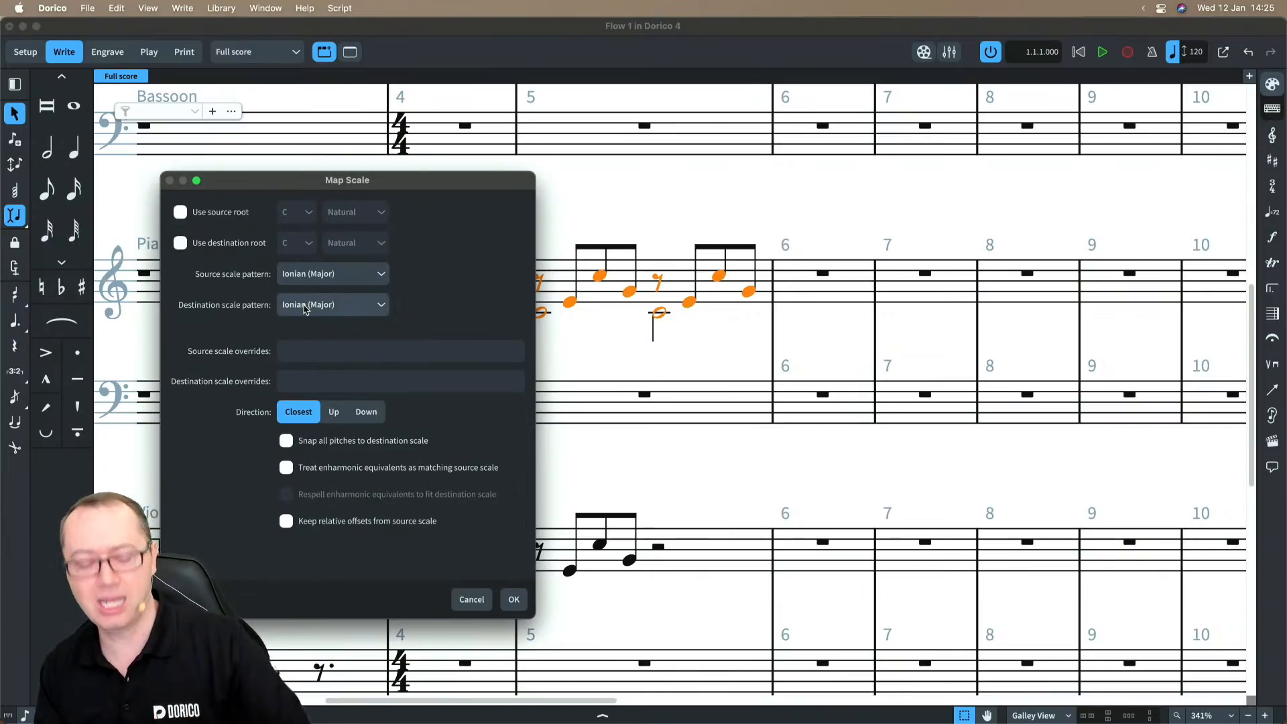
key(Escape)
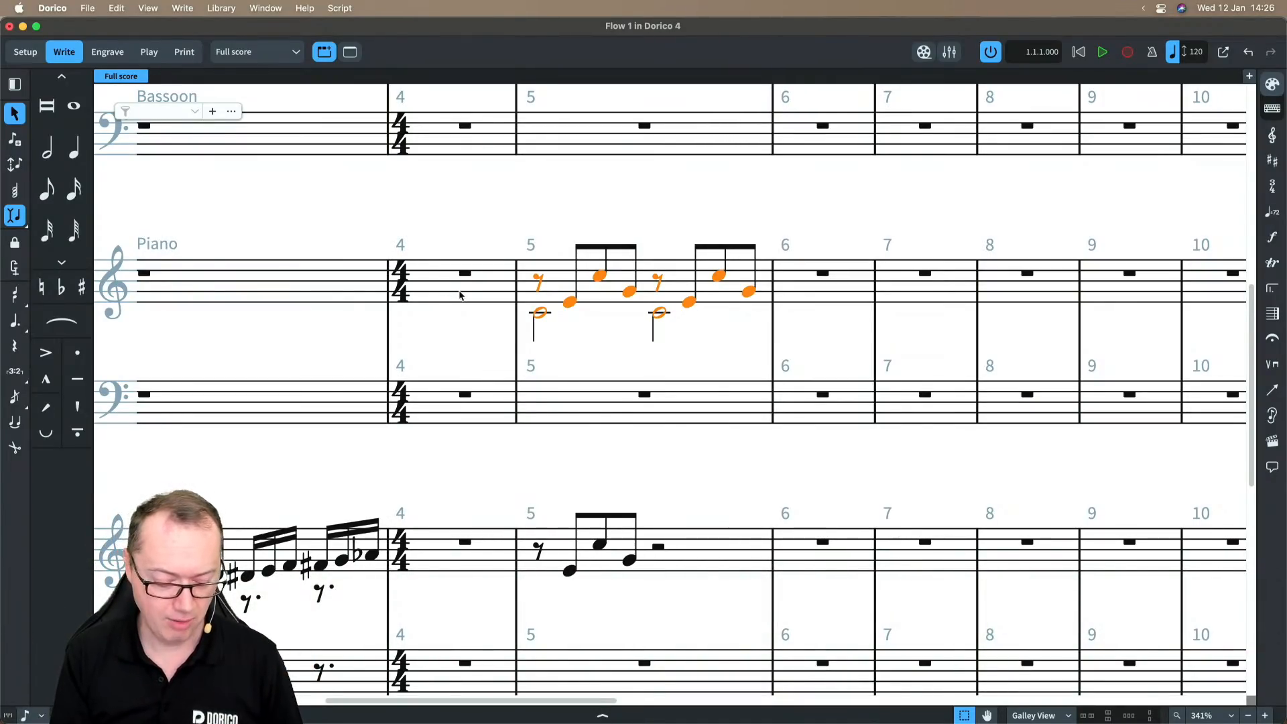
- Invert the pitches of the piano's bar 5 using the inv popover entry, and undo the inversion
key(shift+i)
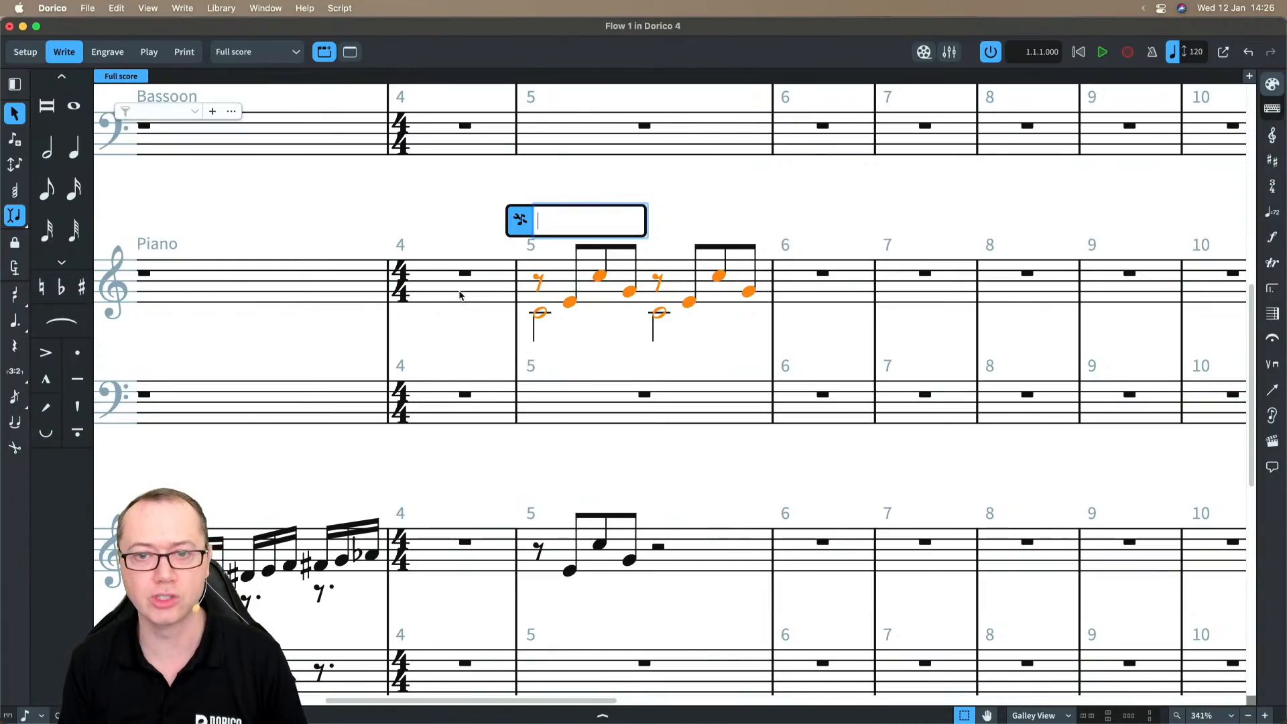
text(inv)
key(Return)
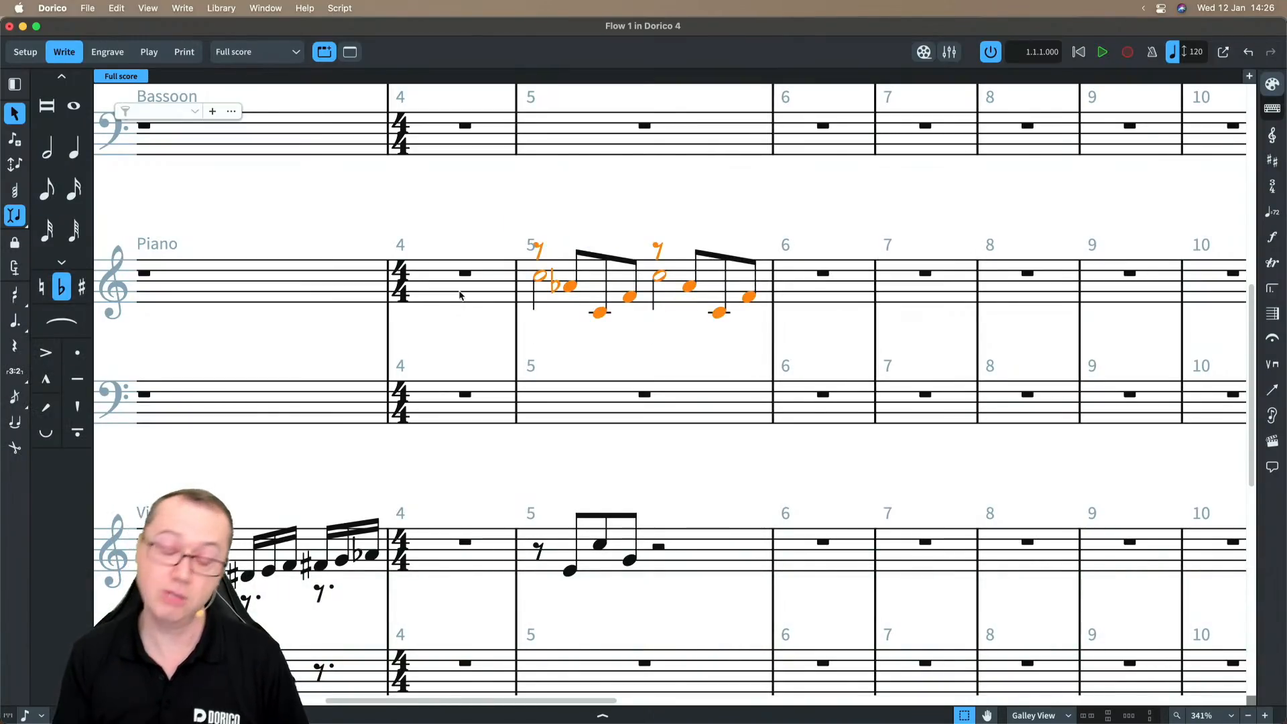
key(super+z)
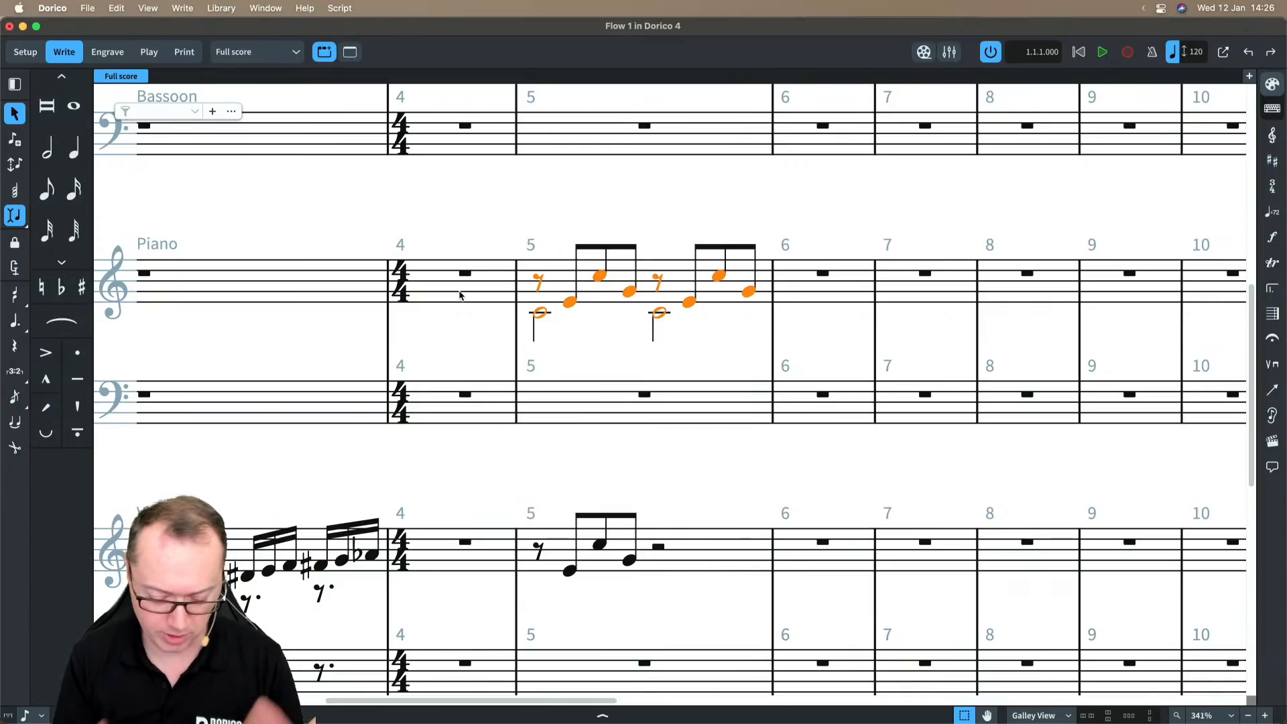
- Map the selected piano notes in bar 5 from major to Locrian and reverse them with a retrograde transformation
key(shift+i)
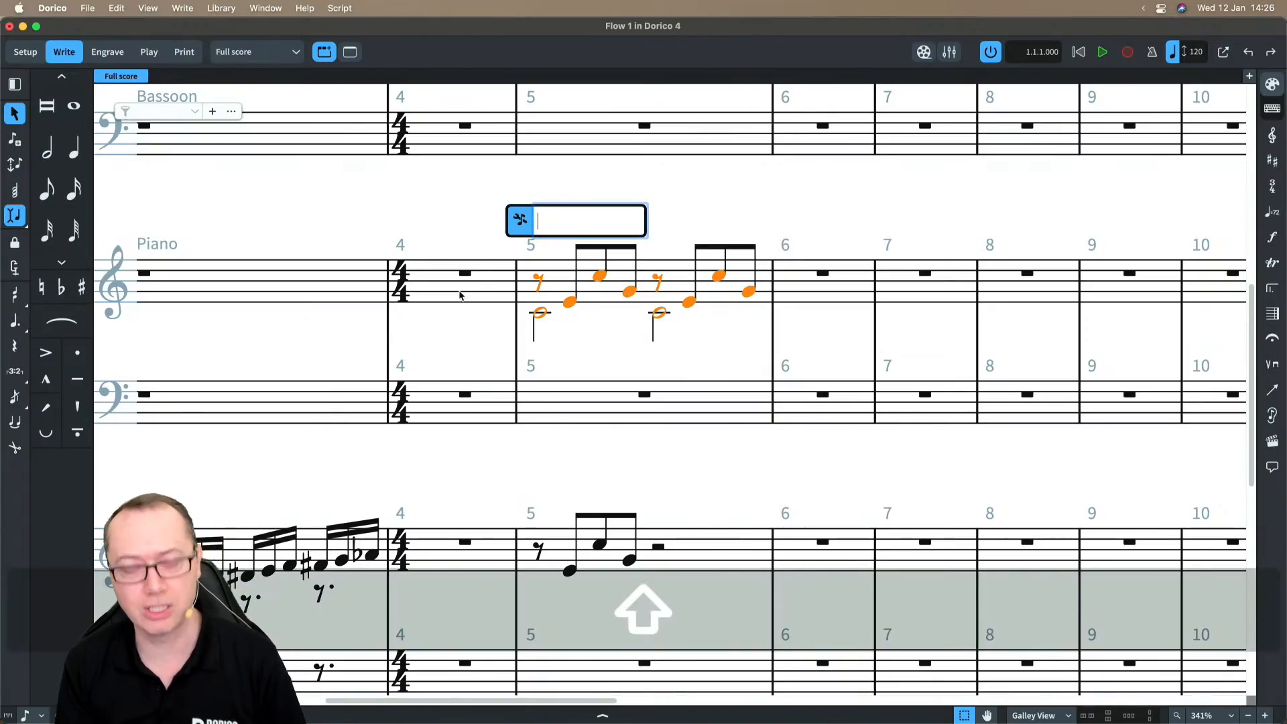
text(maj )
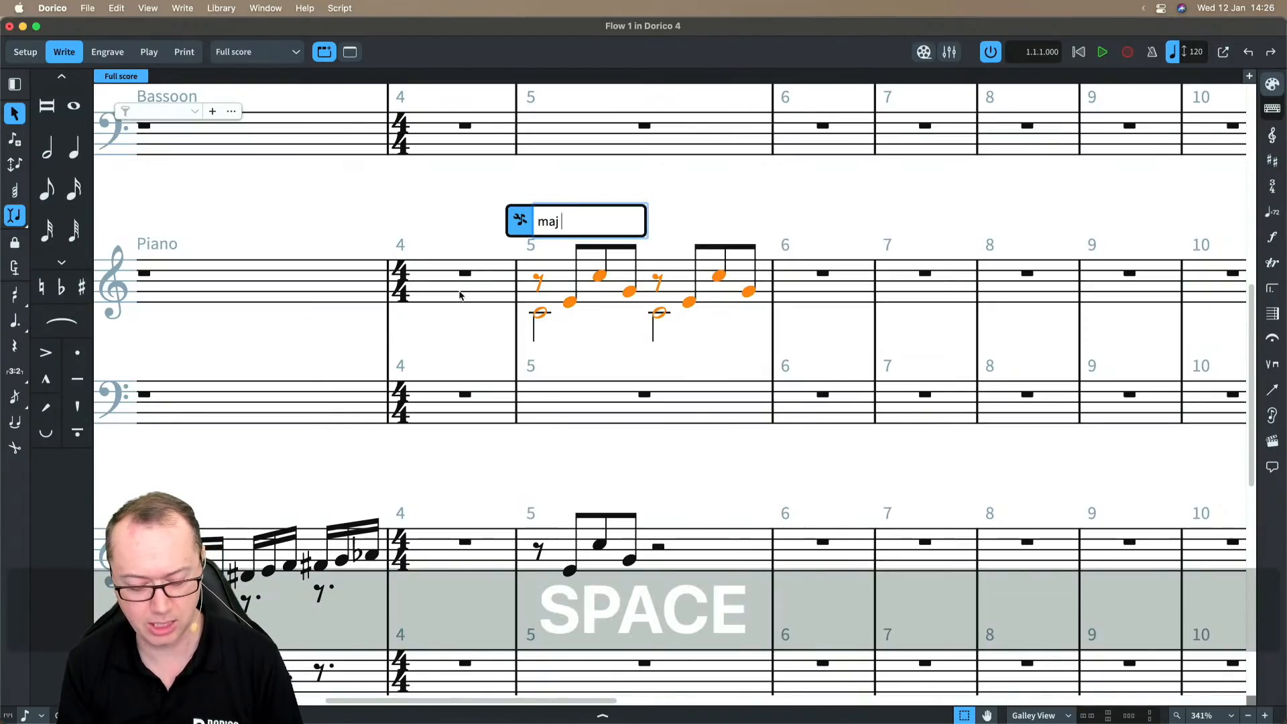
text(to loc)
key(Return)
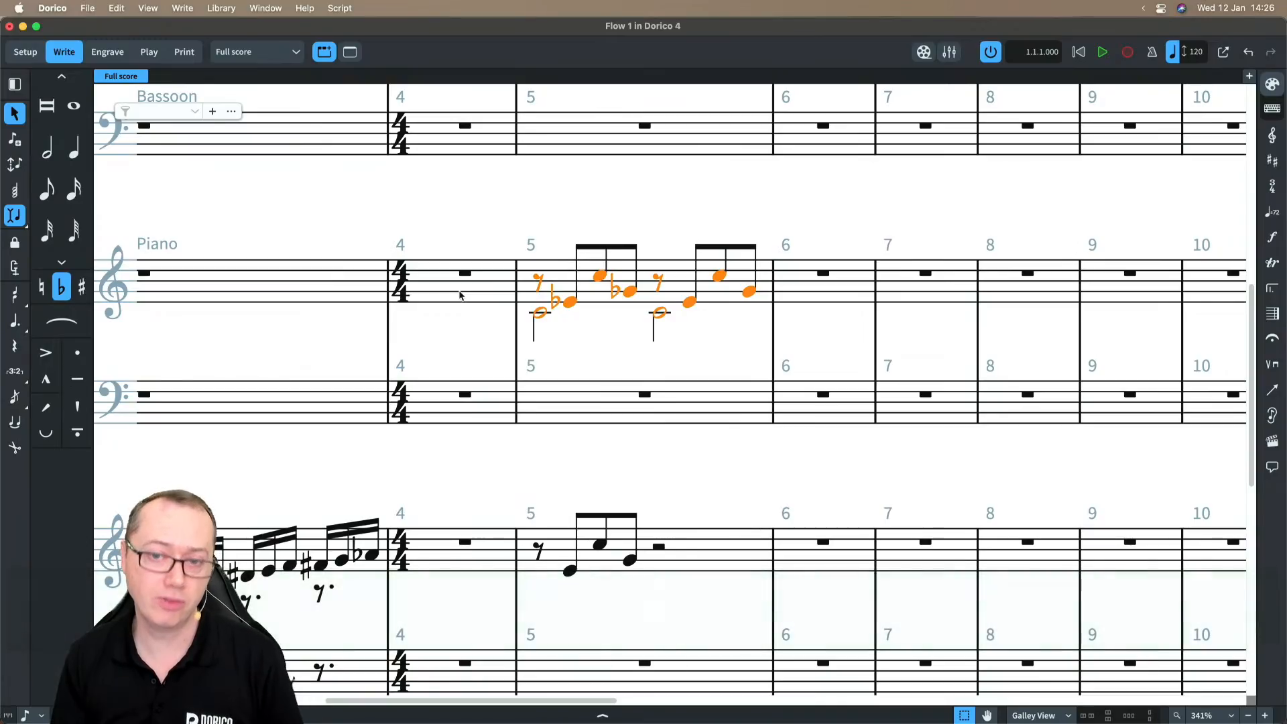
key(shift+i)
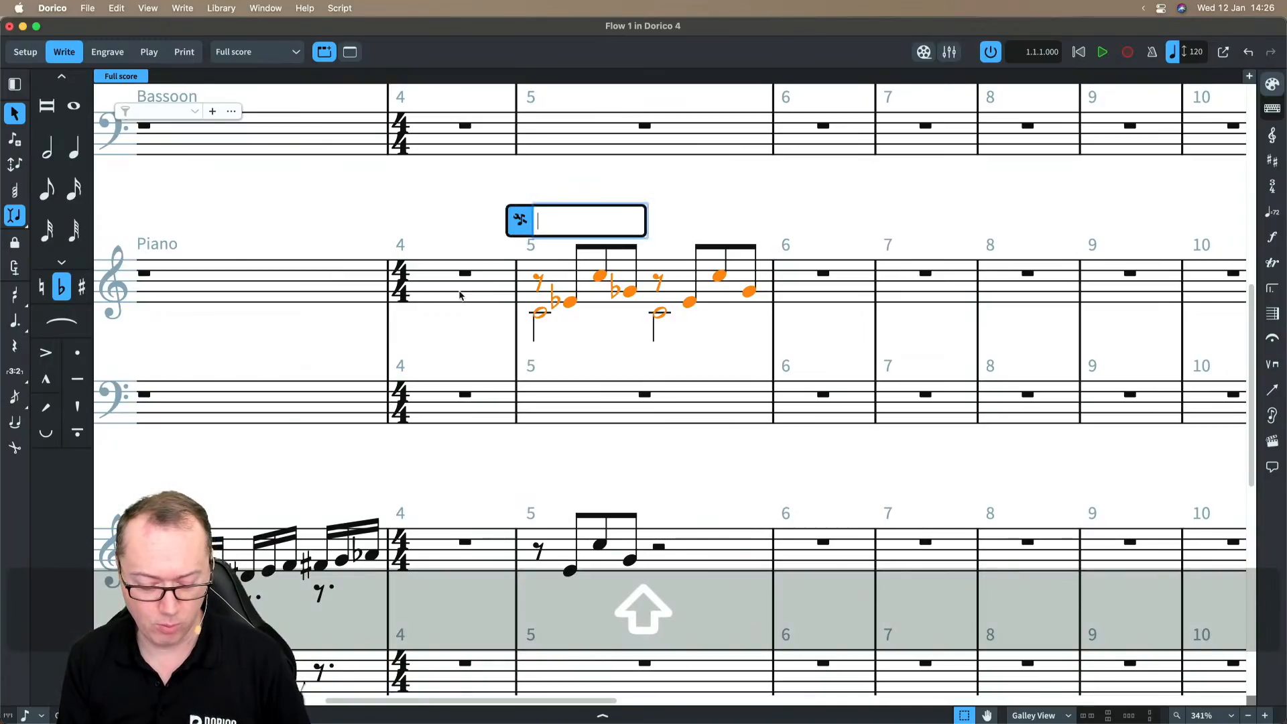
text(ret)
key(Return)
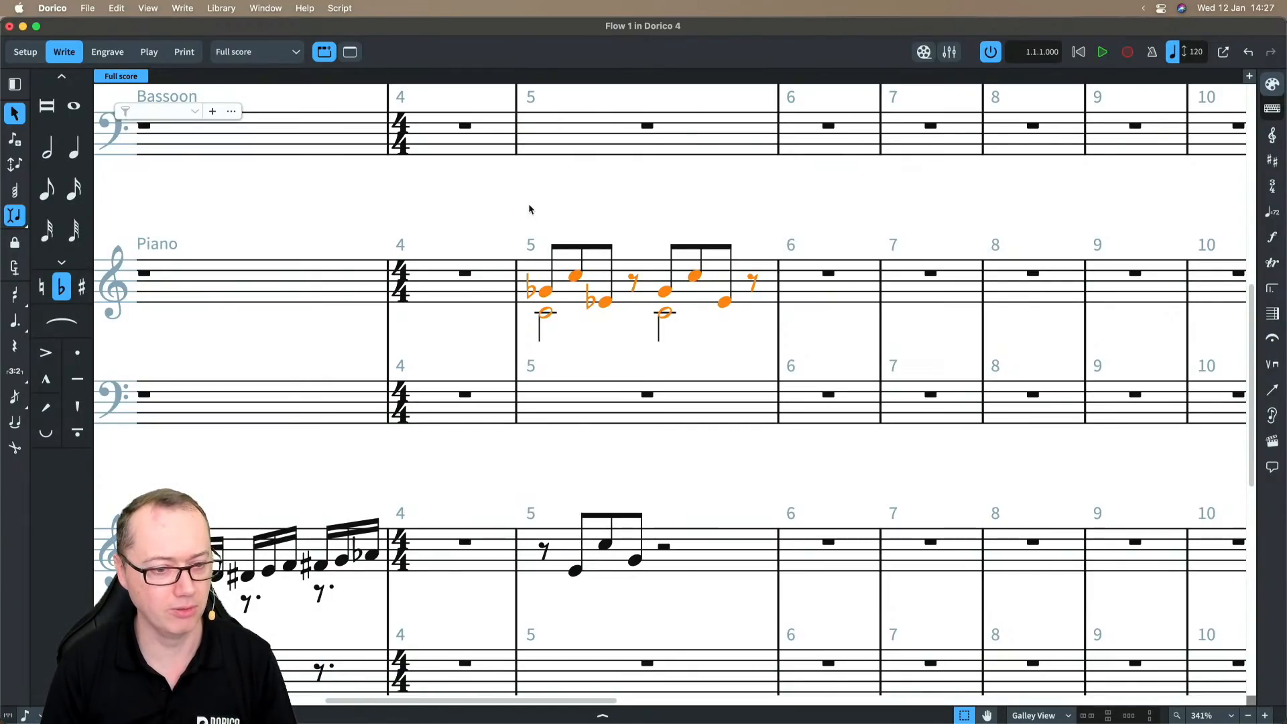
- Repeat the Violin I figure at the start of bar 5, including its opening eighth rest, through the end of bar 7
scroll(445, 336, down, 10)
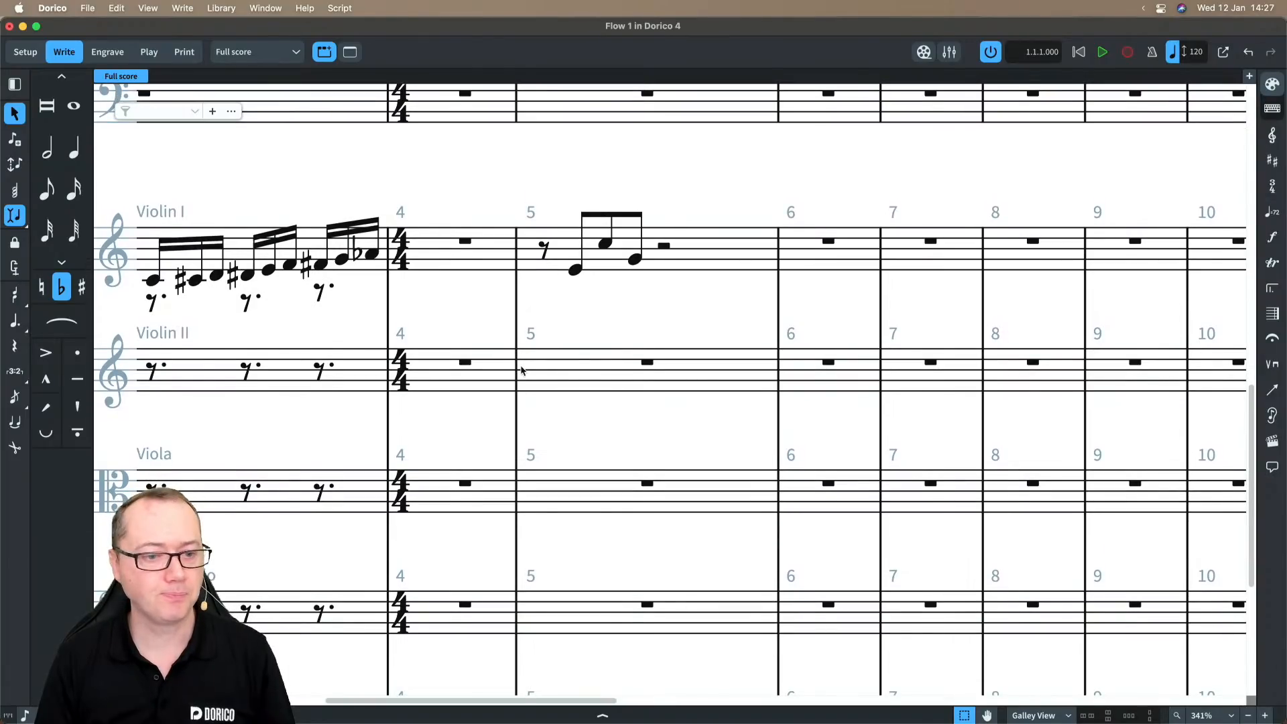
click(544, 248)
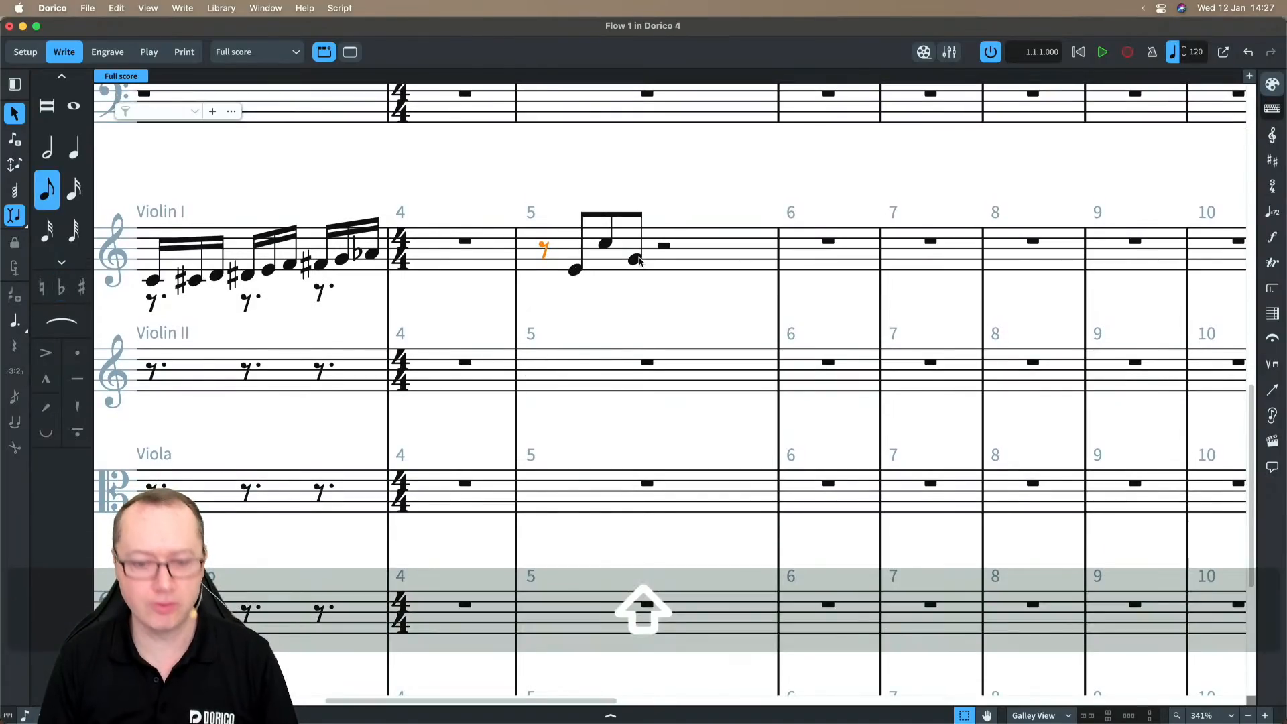
shift+click(635, 259)
key(r)
key(r)
key(r)
key(r)
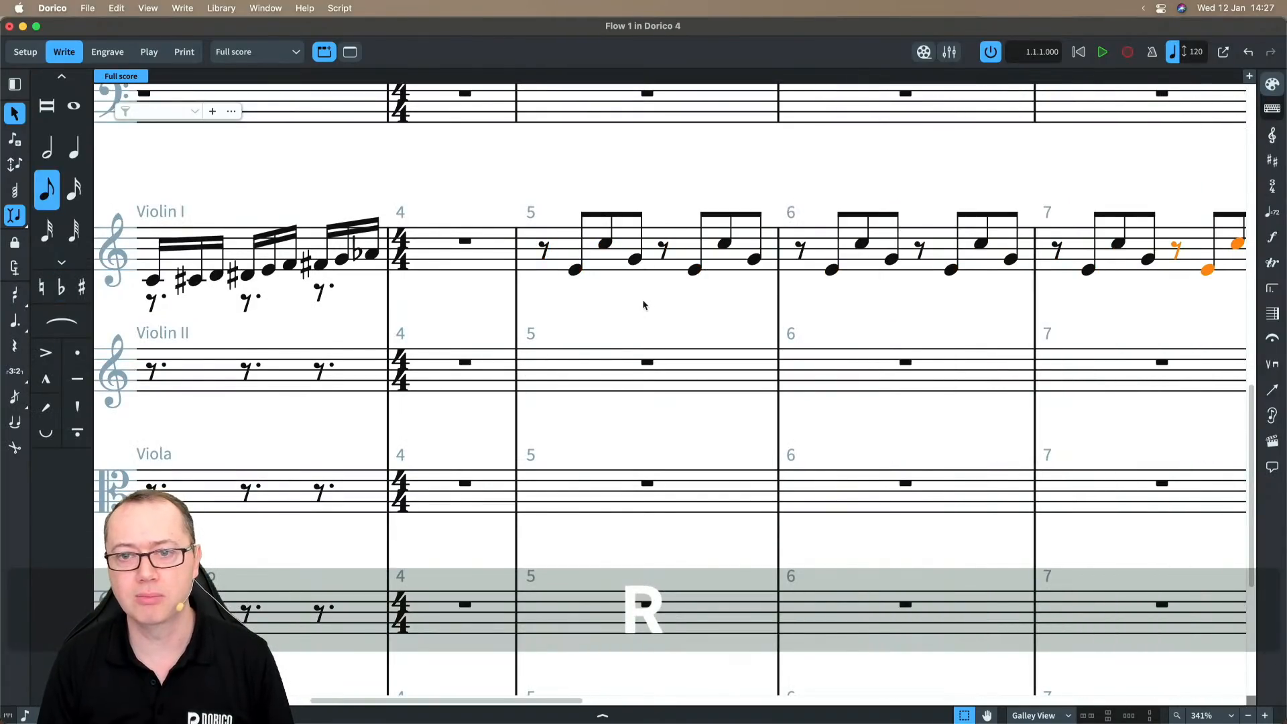
- Repeat the full bar 7 of Violin I twice to fill bars 8 and 9
scroll(644, 305, down, 3)
scroll(644, 305, right, 2)
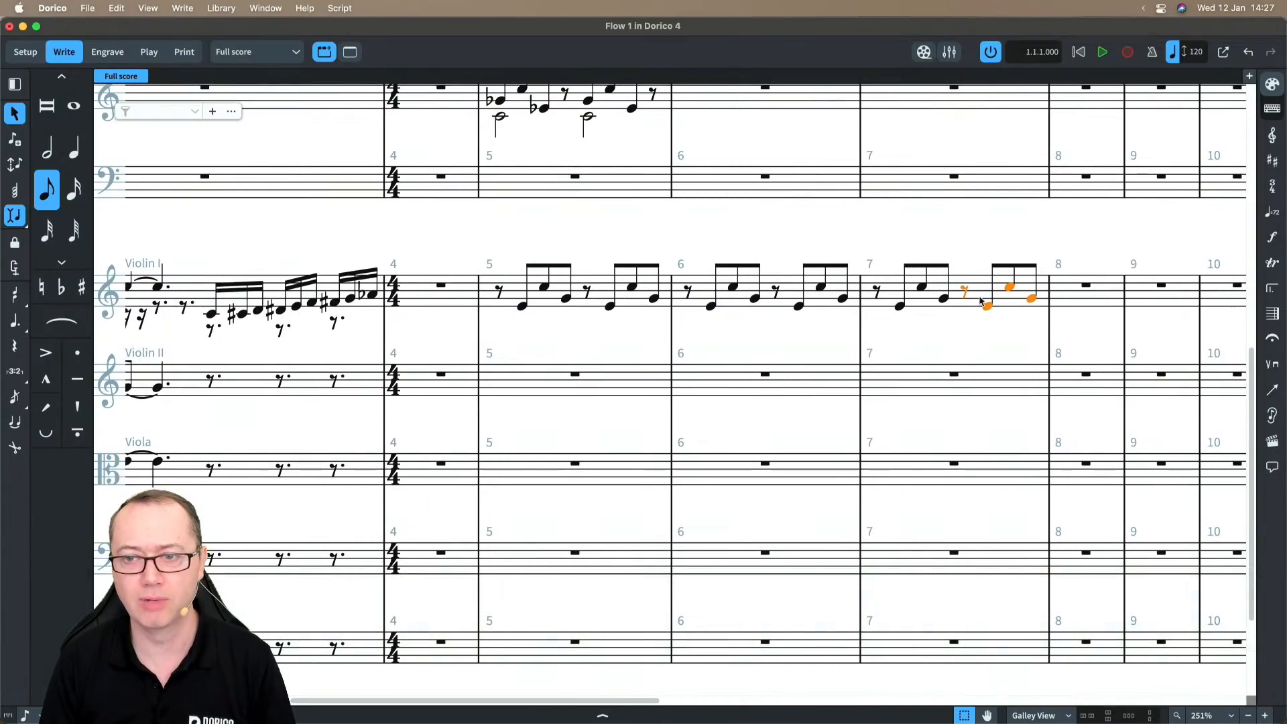
click(928, 305)
key(r)
key(r)
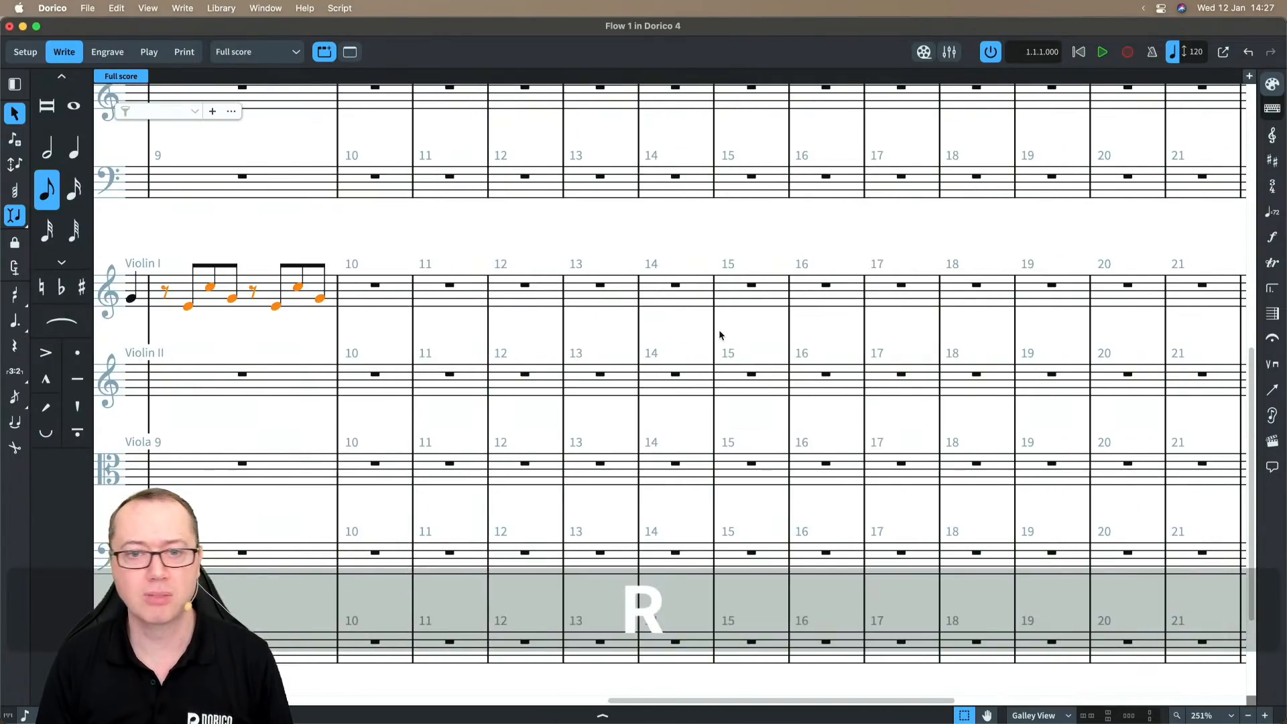
- Duplicate Violin I bars 5–9 onto Violin II, Viola and Violoncello, and lower the Violoncello copy by an octave
scroll(731, 339, down, 2)
scroll(737, 341, left, 10)
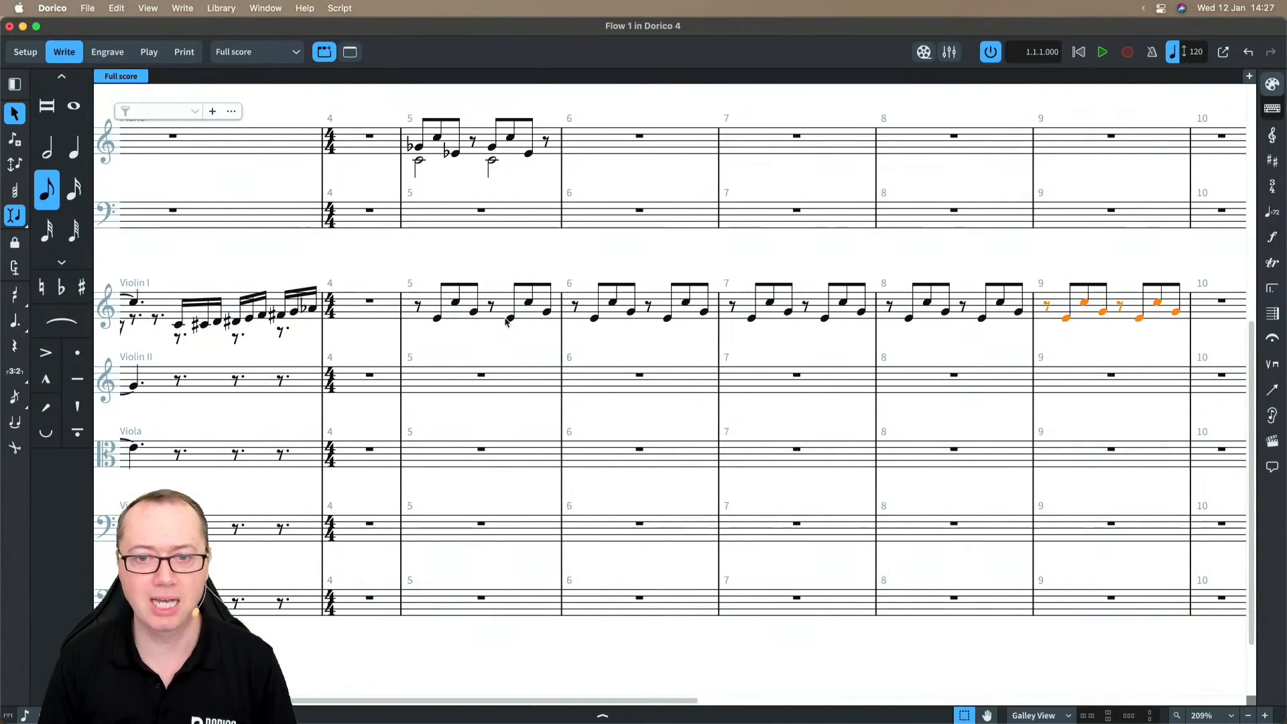
shift+click(503, 315)
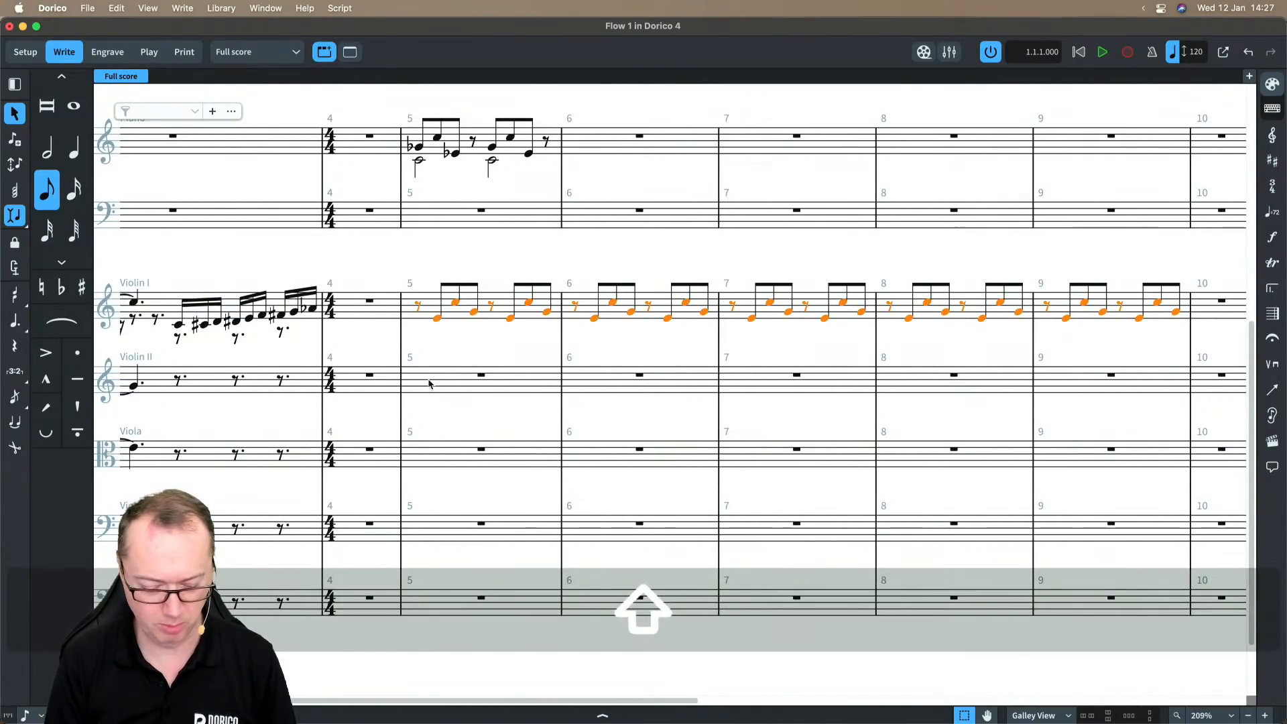
key(ctrl+alt+m)
key(ctrl+alt+m)
key(ctrl+alt+m)
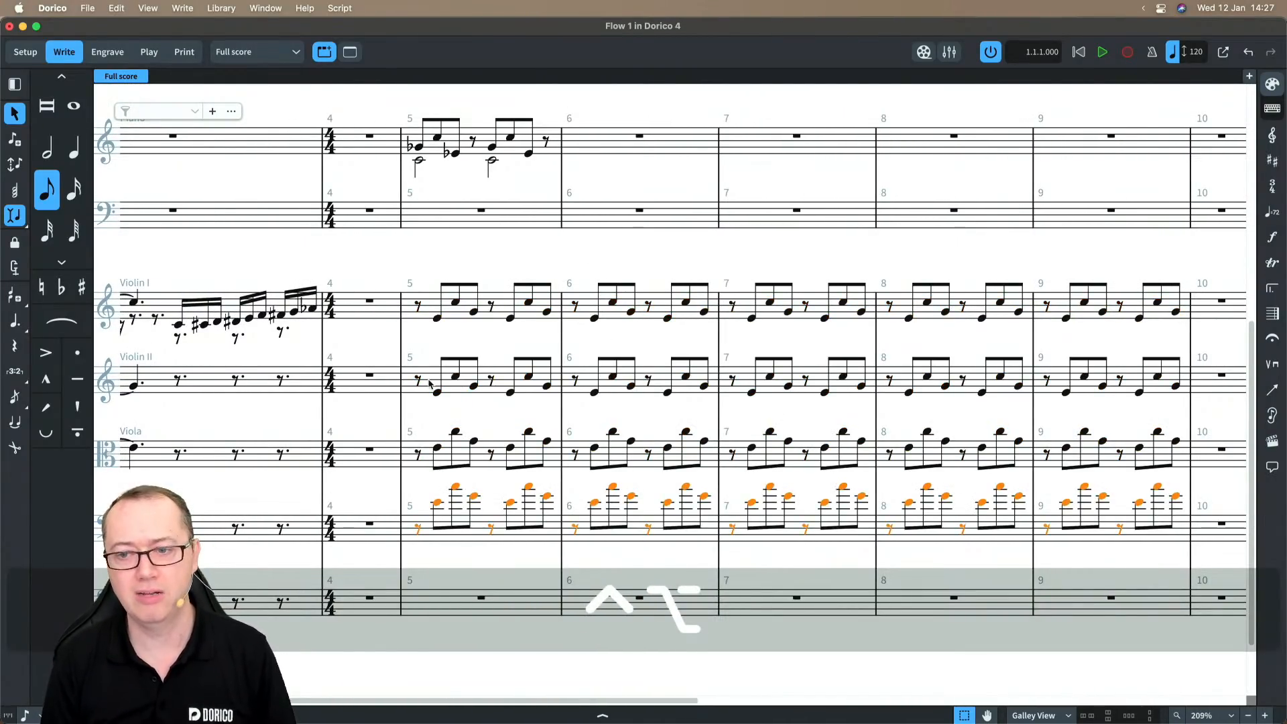
click(486, 349)
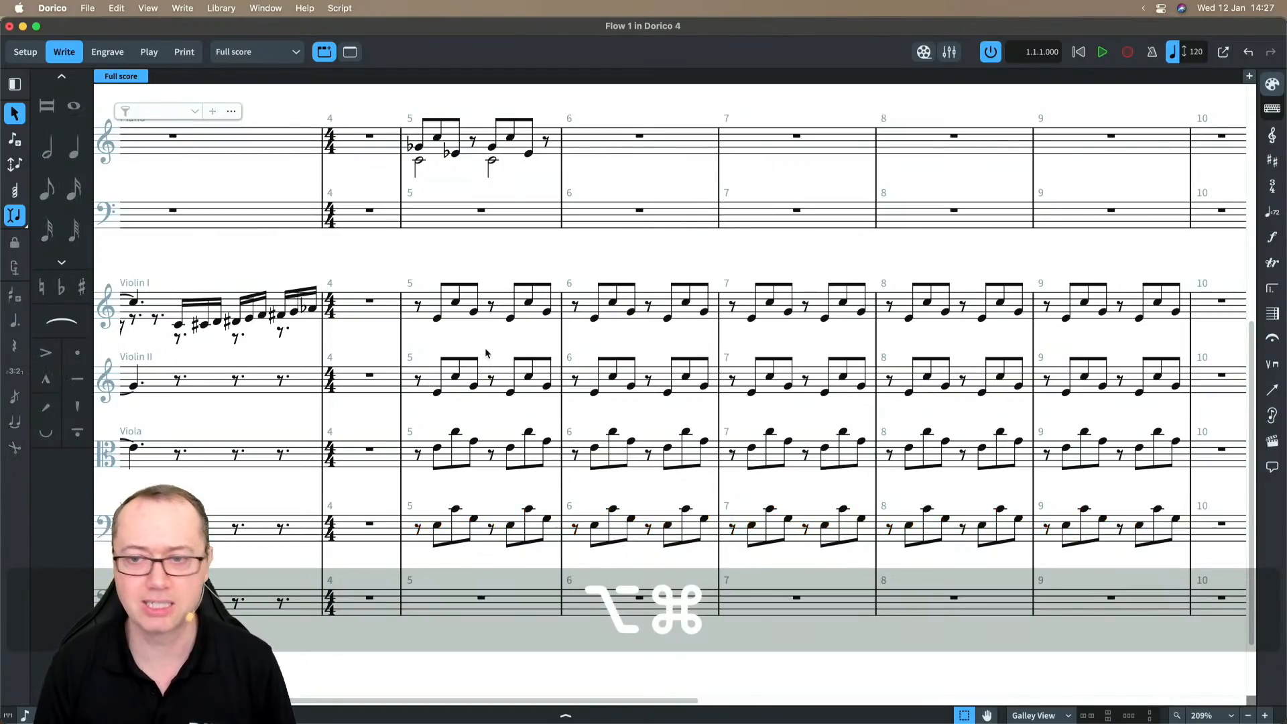
- In Violin I bar 5, add a staccato to the first note and an accent to the first note of the second group
scroll(486, 350, up, 1)
scroll(486, 349, up, 3)
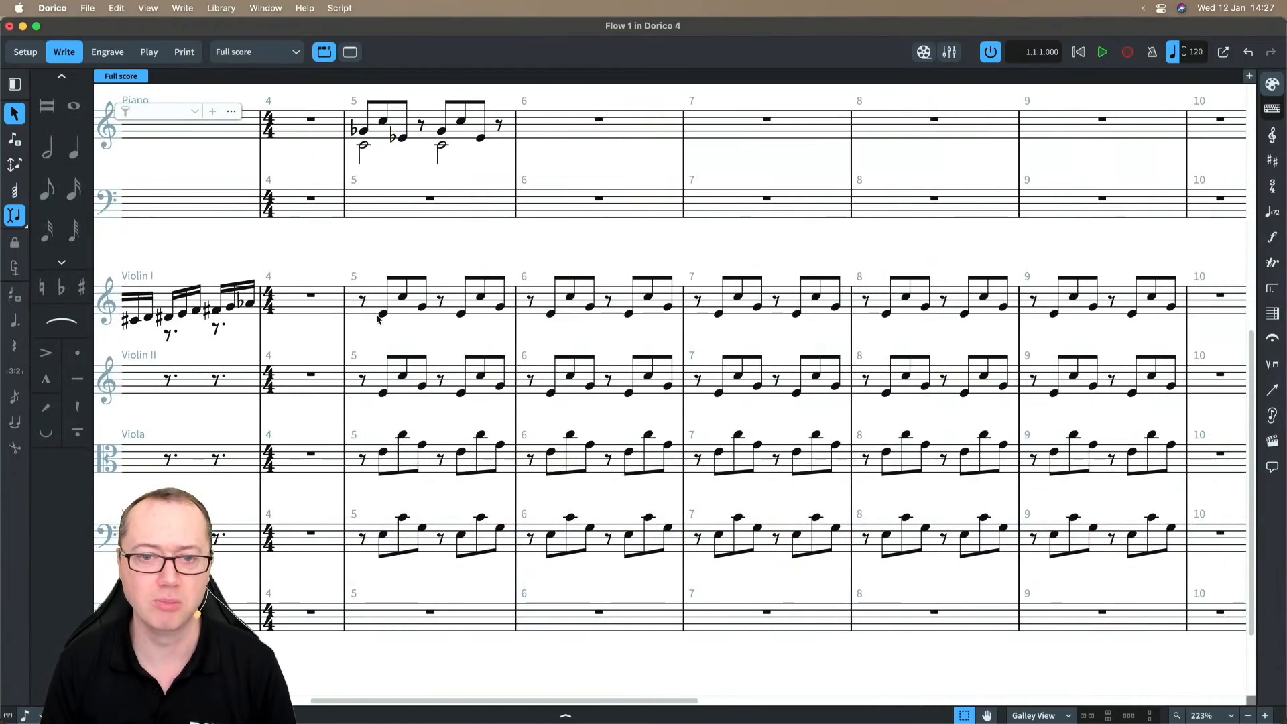
click(383, 314)
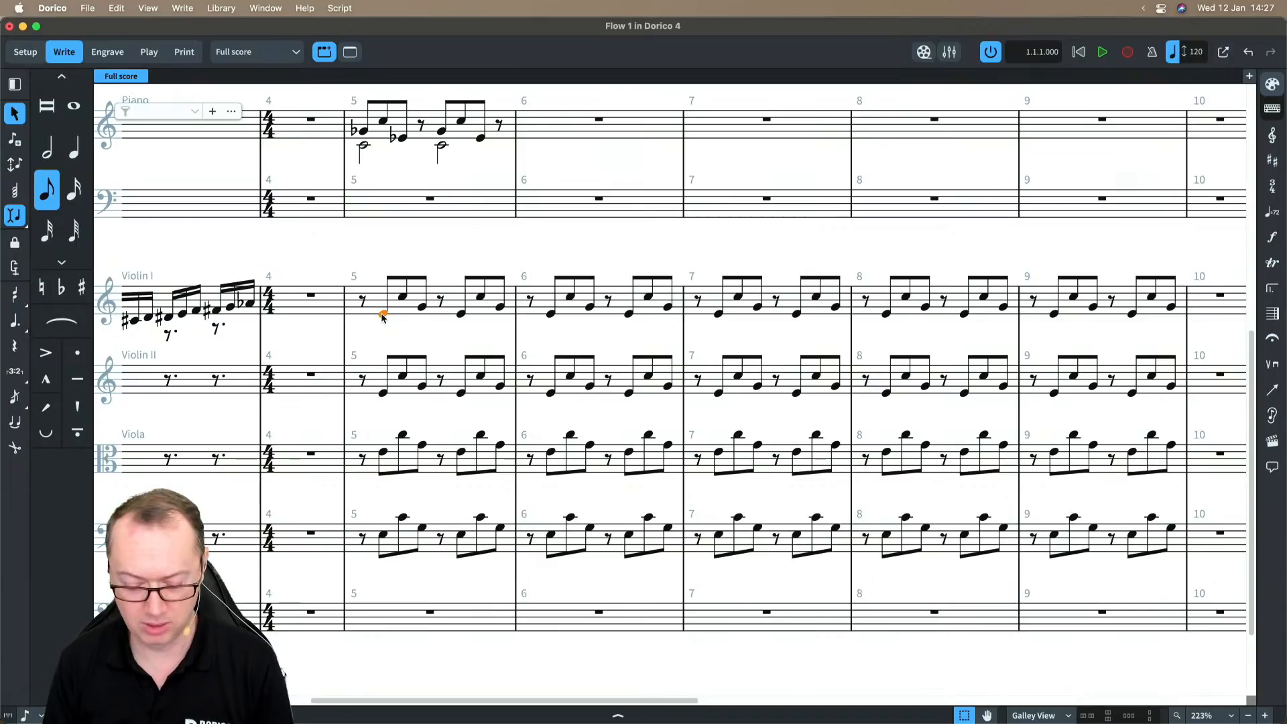
key(bracketright)
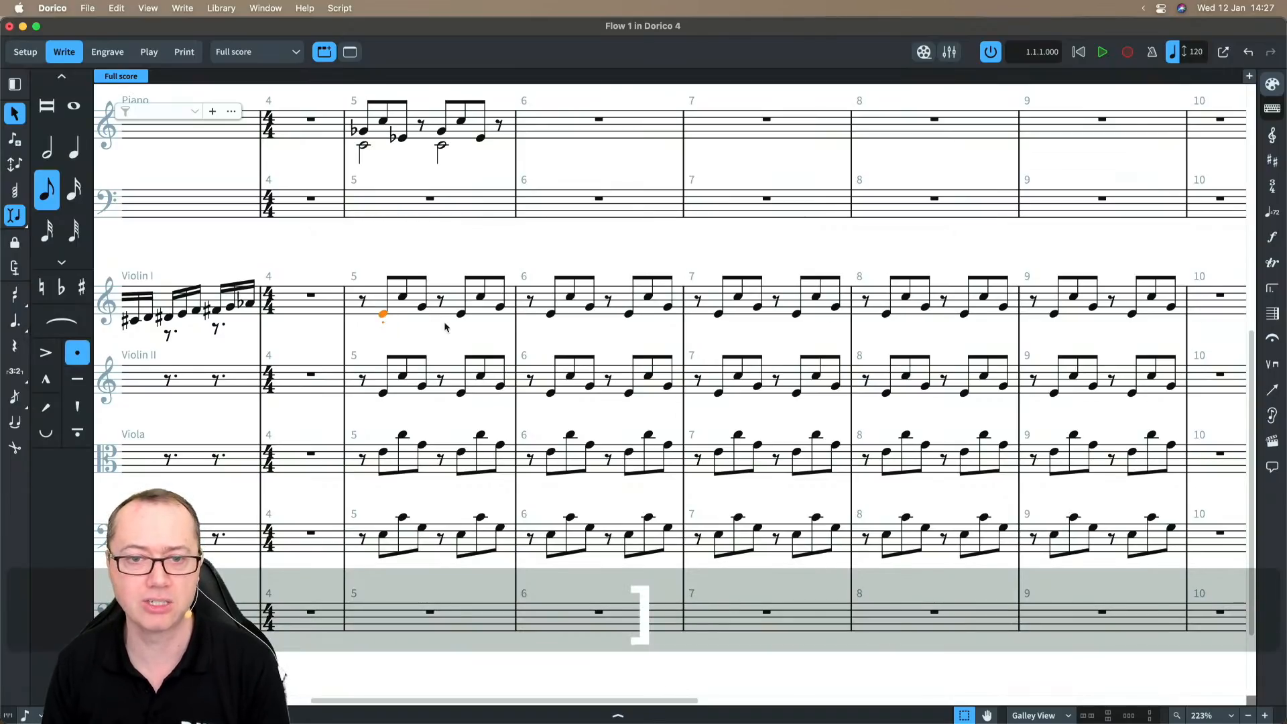
click(460, 314)
key(bracketleft)
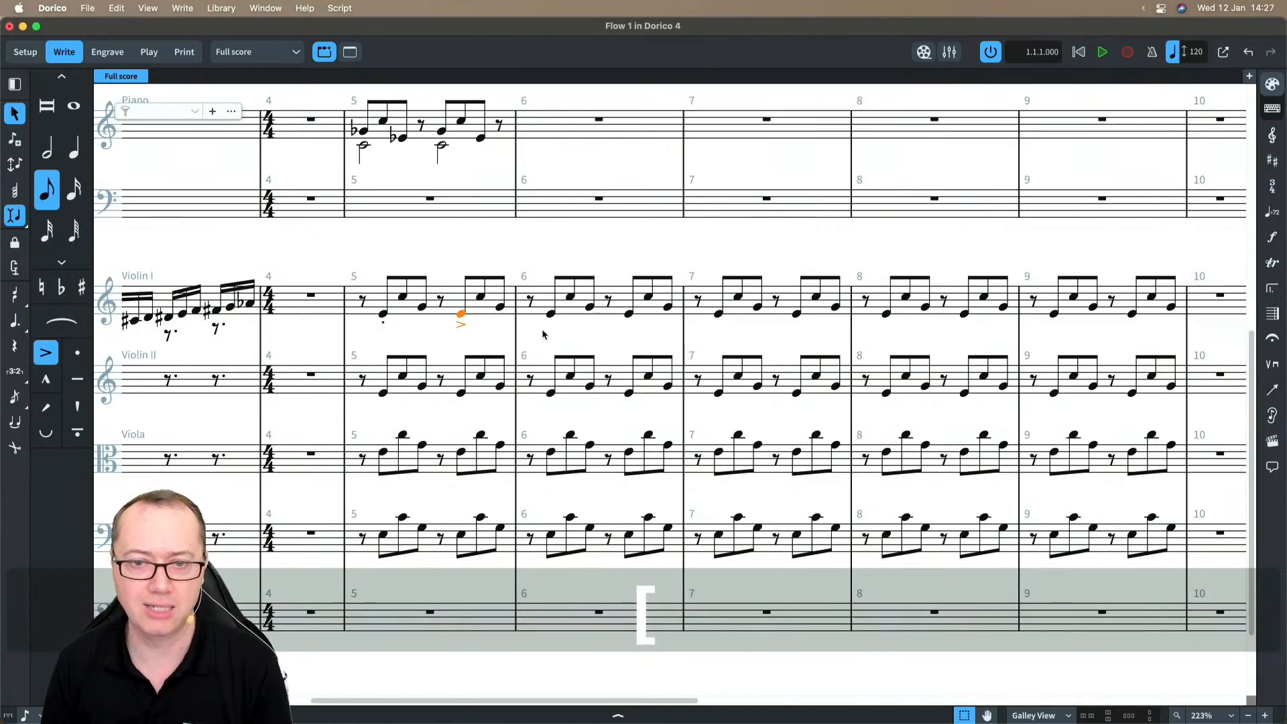
- In Violin I bar 6, add a marcato to the first note and a tenuto to the first note of the second group
key(Right)
key(Right)
key(Right)
key(Right)
key(shift+bracketleft)
key(Right)
key(Right)
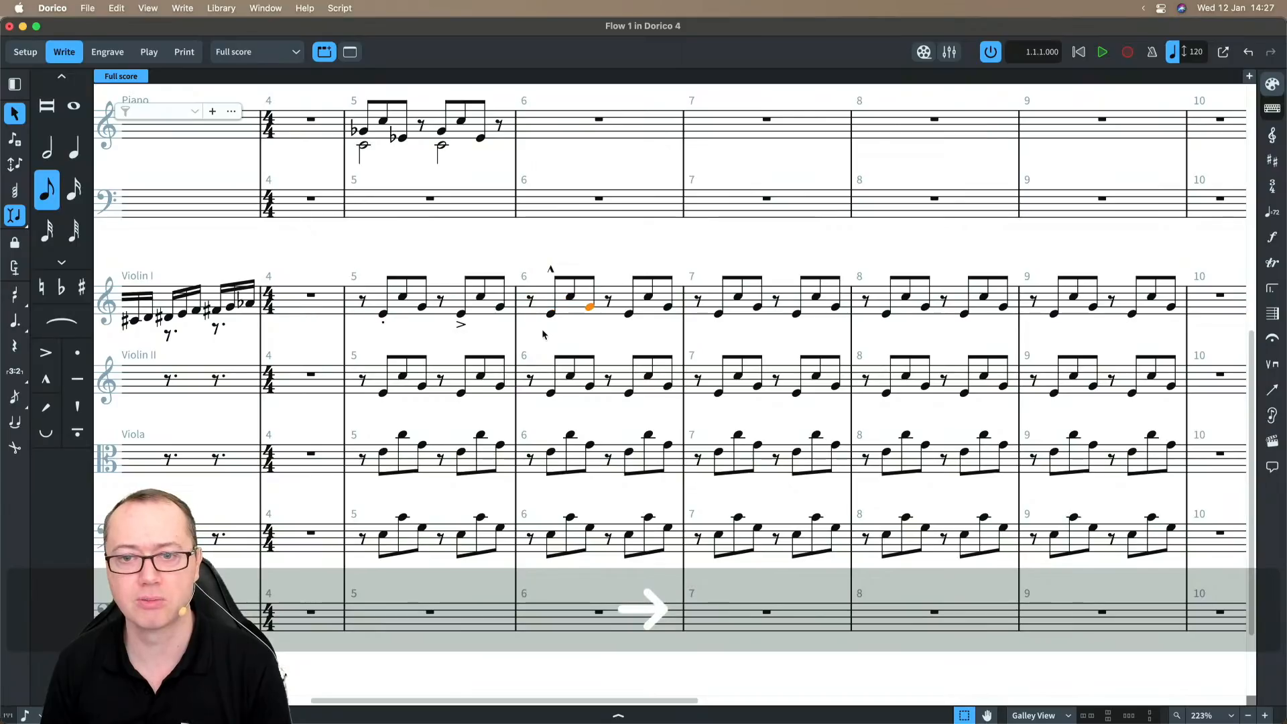
key(Right)
key(shift+bracketright)
- Add a marcato, a staccato and a tenuto to the first three notes of Violin I bar 7, in that order
key(Right)
key(Right)
key(Right)
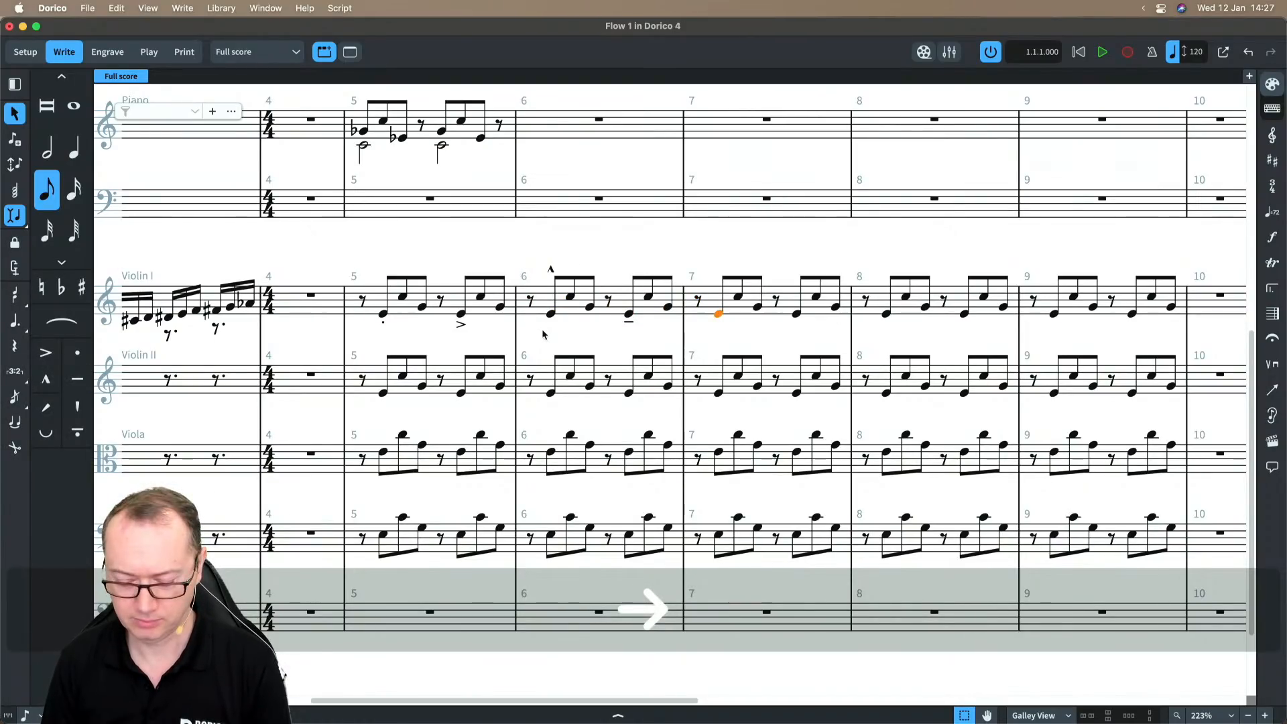
key(shift+bracketleft)
key(Right)
key(bracketright)
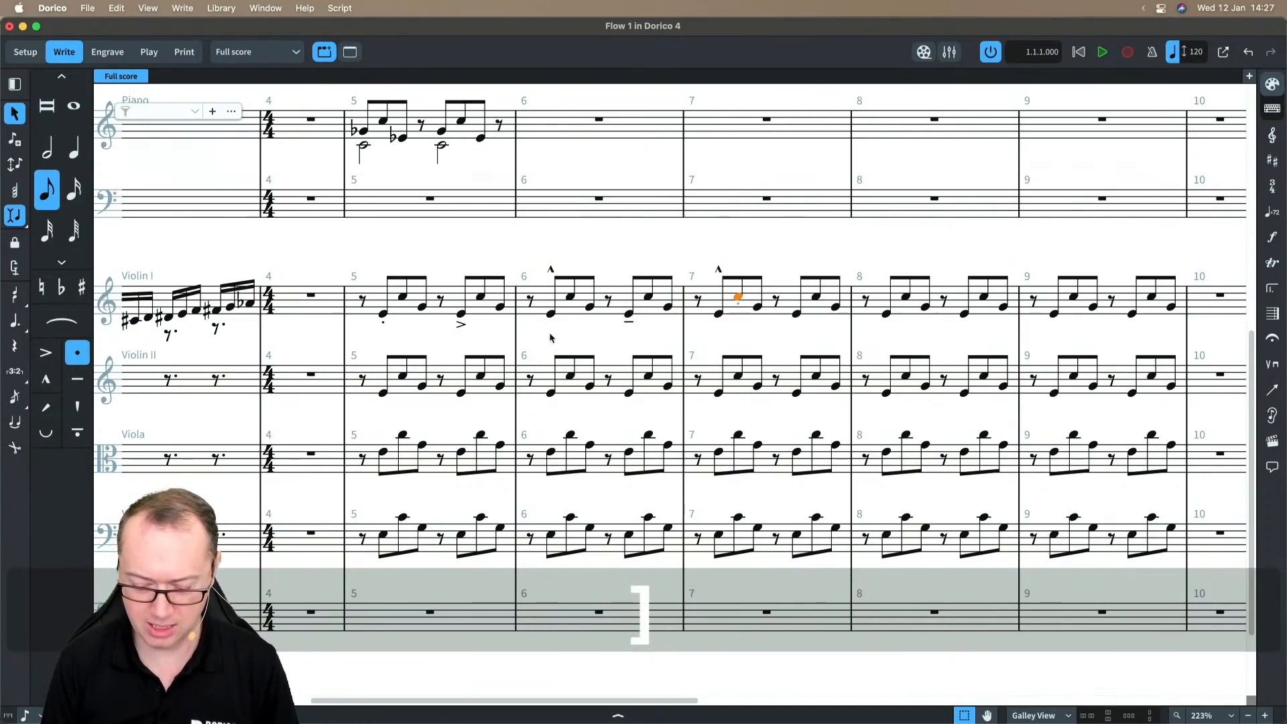
key(Right)
key(backslash)
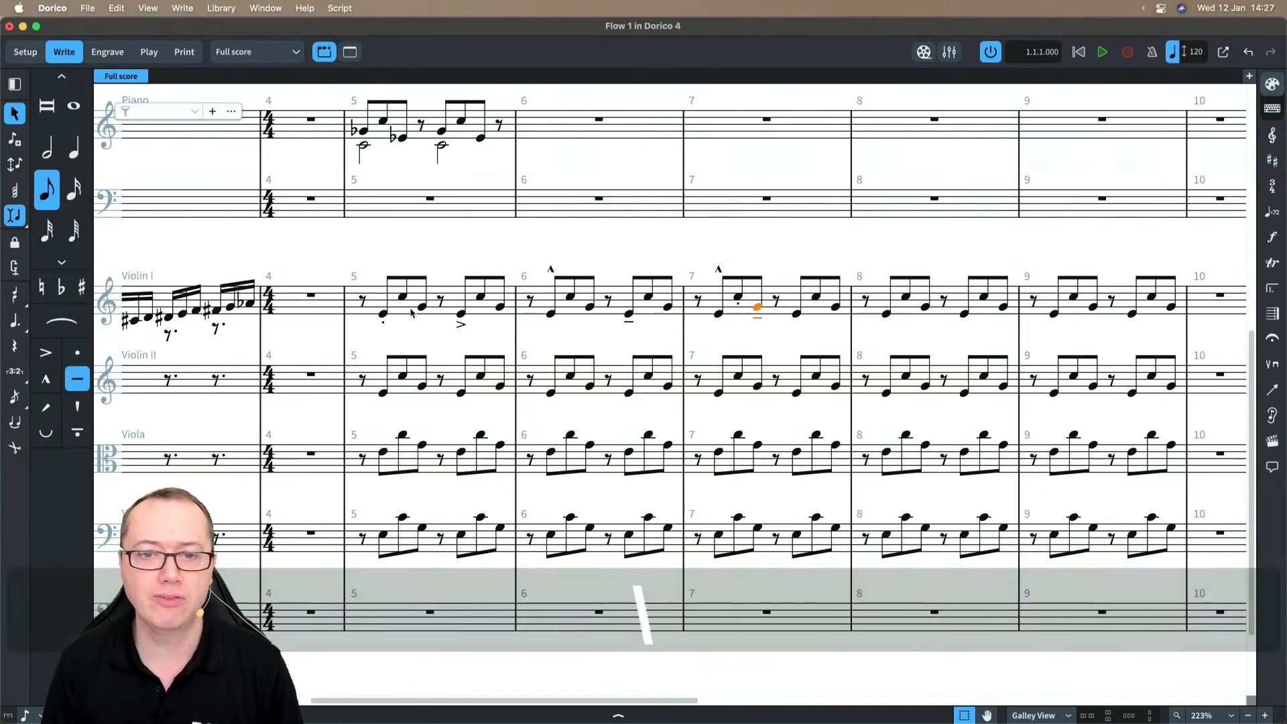
- Raise the Violin I passage in bars 5–7 by an octave, and lower it by three staff steps
click(431, 331)
shift+click(739, 313)
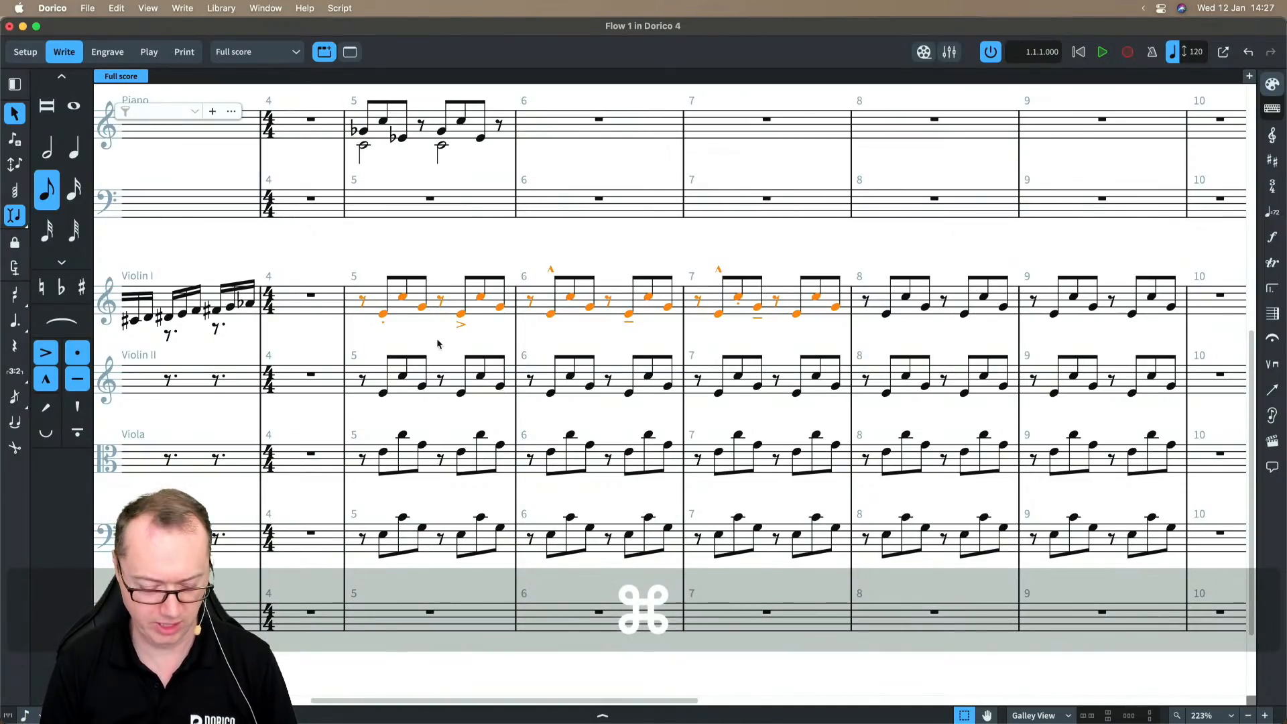
key(alt+super+Up)
key(alt+Down)
key(alt+Down)
key(alt+Down)
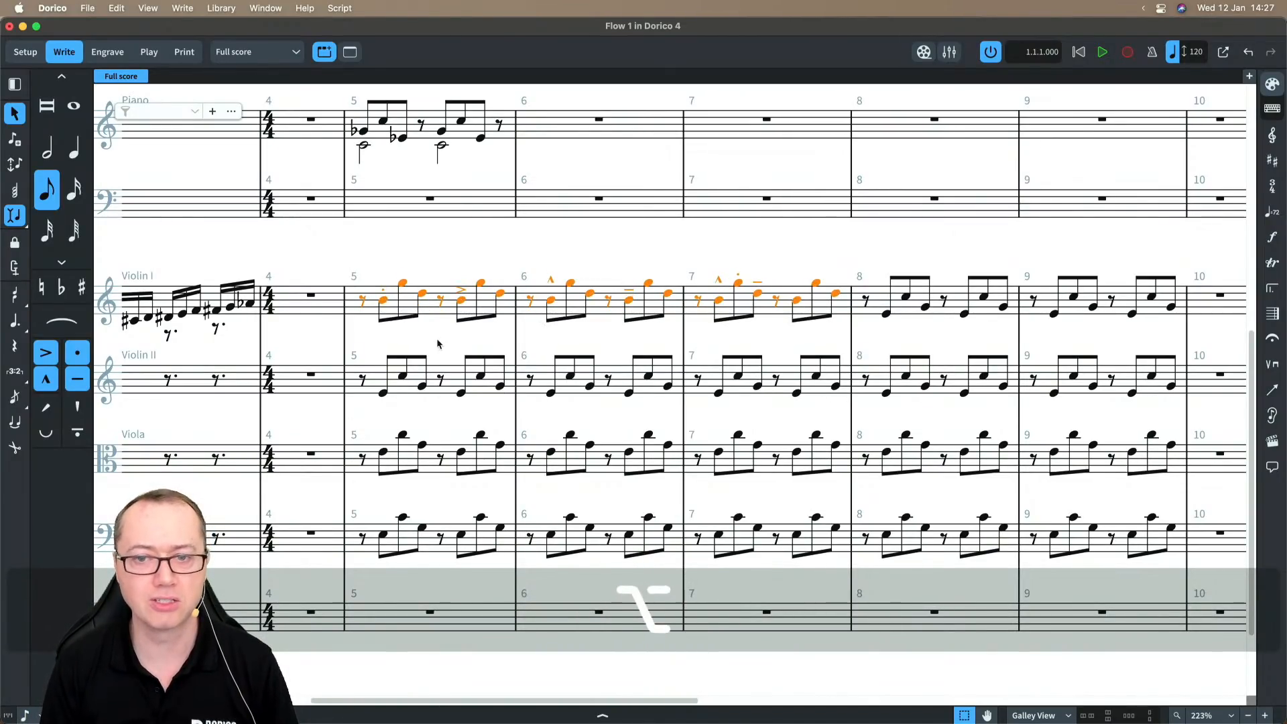
- Try shifting the Violin I passage in bars 5–7 one eighth note earlier and move it back
key(alt+Left)
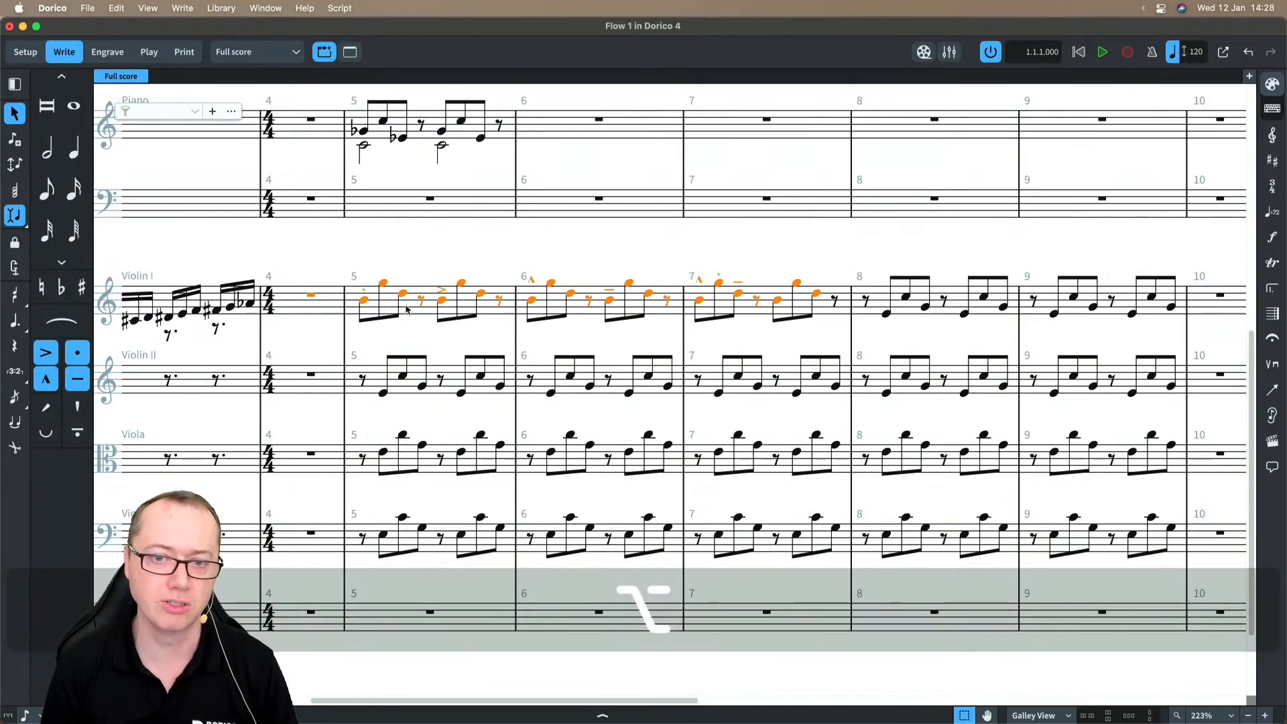
key(alt+Right)
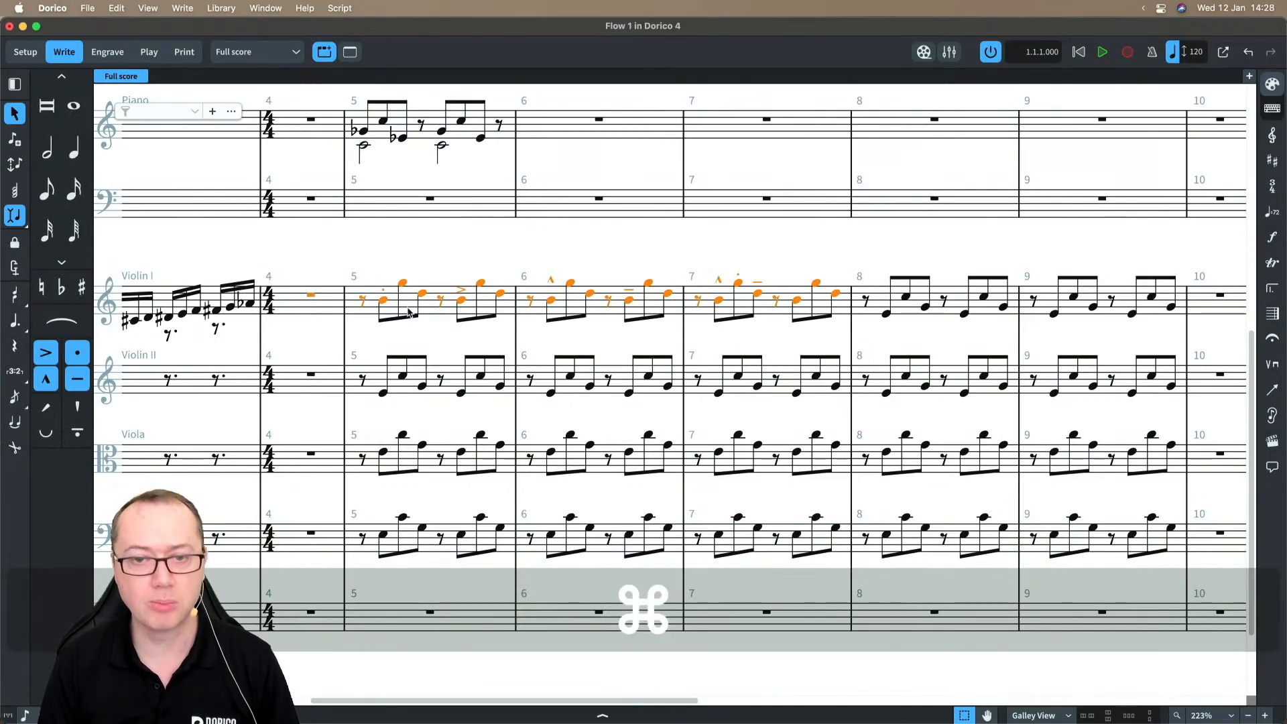
- Try pasting the Violin I articulations onto Violin II, Viola and Violoncello from the opening rests of bar 5, and undo the paste
click(364, 386)
shift+click(364, 541)
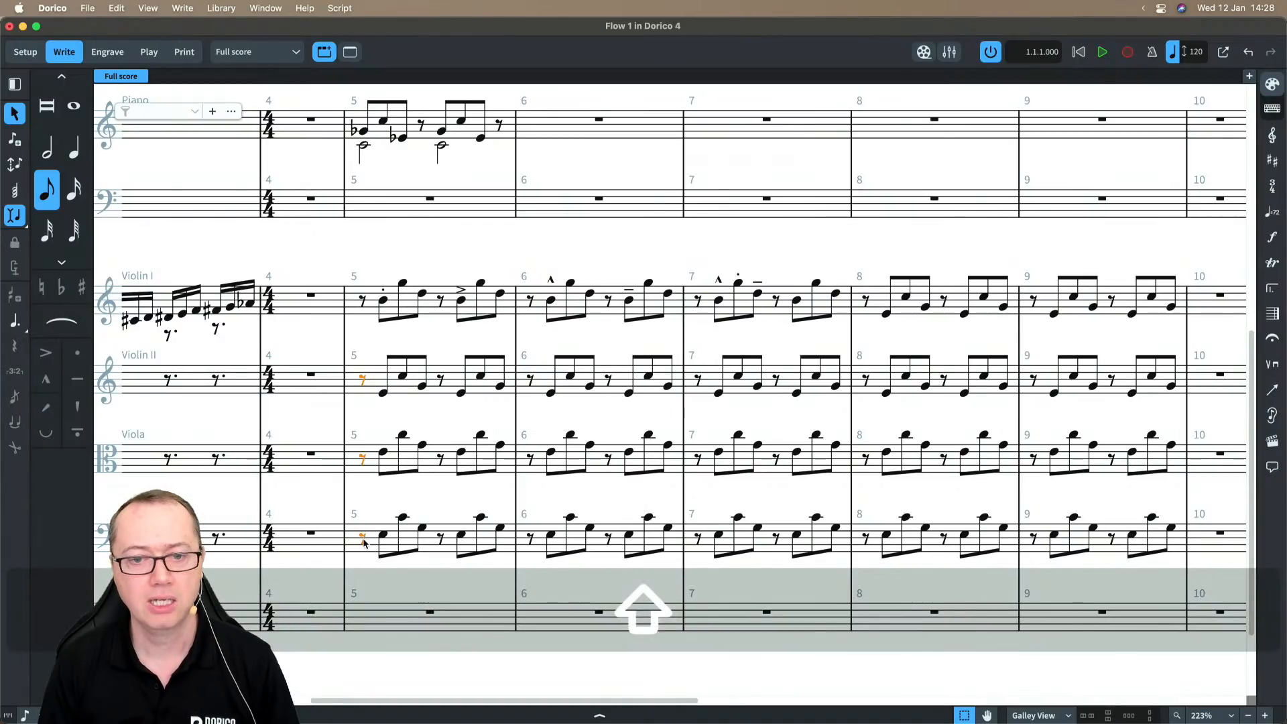
right_click(364, 543)
mouse_move(416, 587)
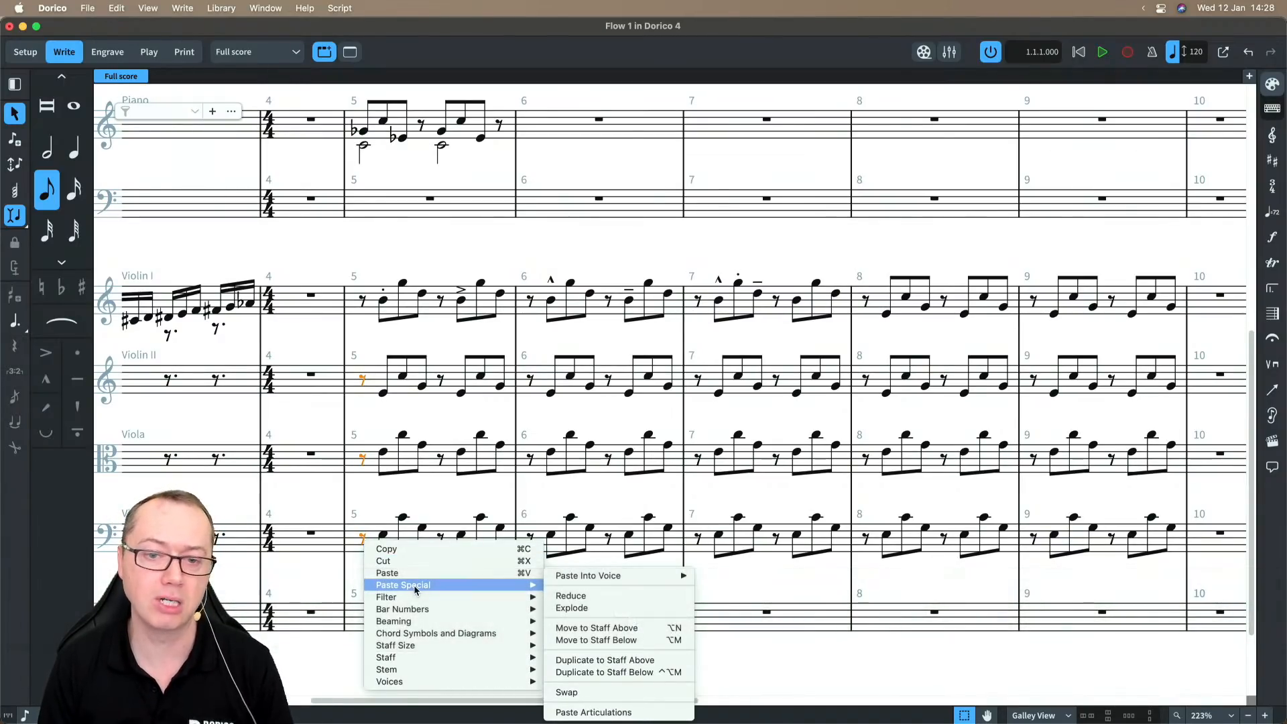
click(593, 712)
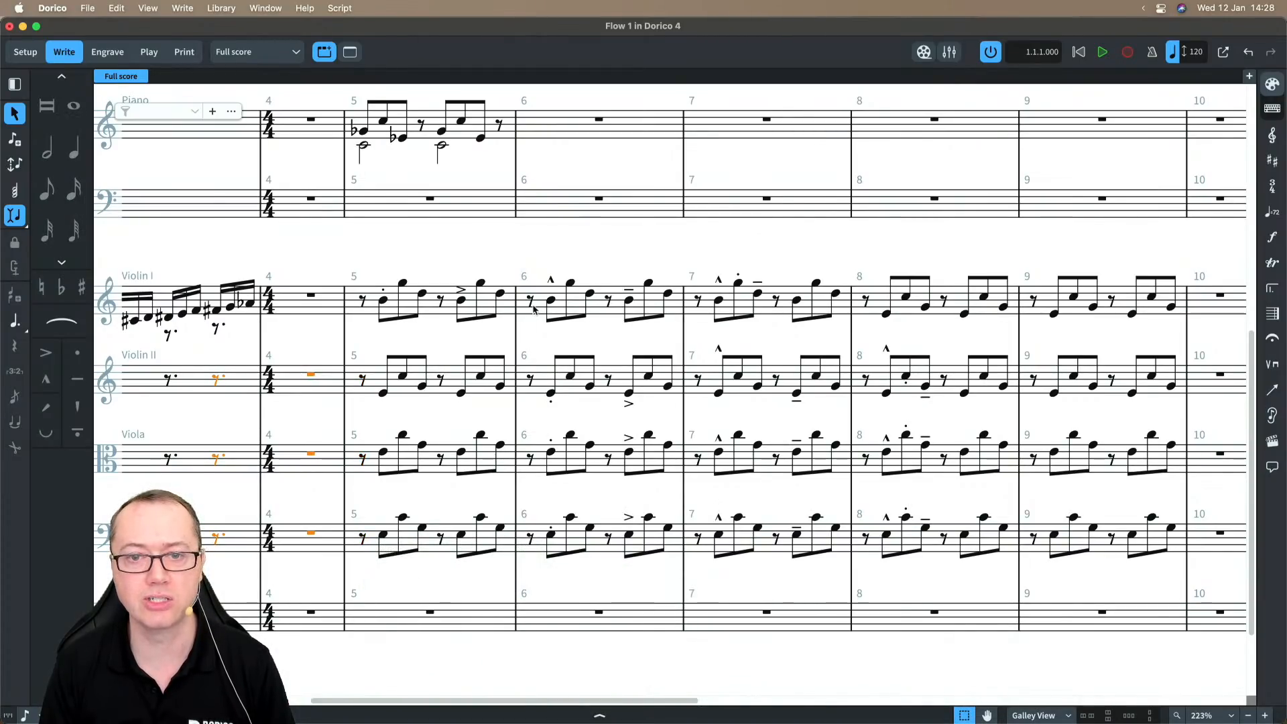
key(super+z)
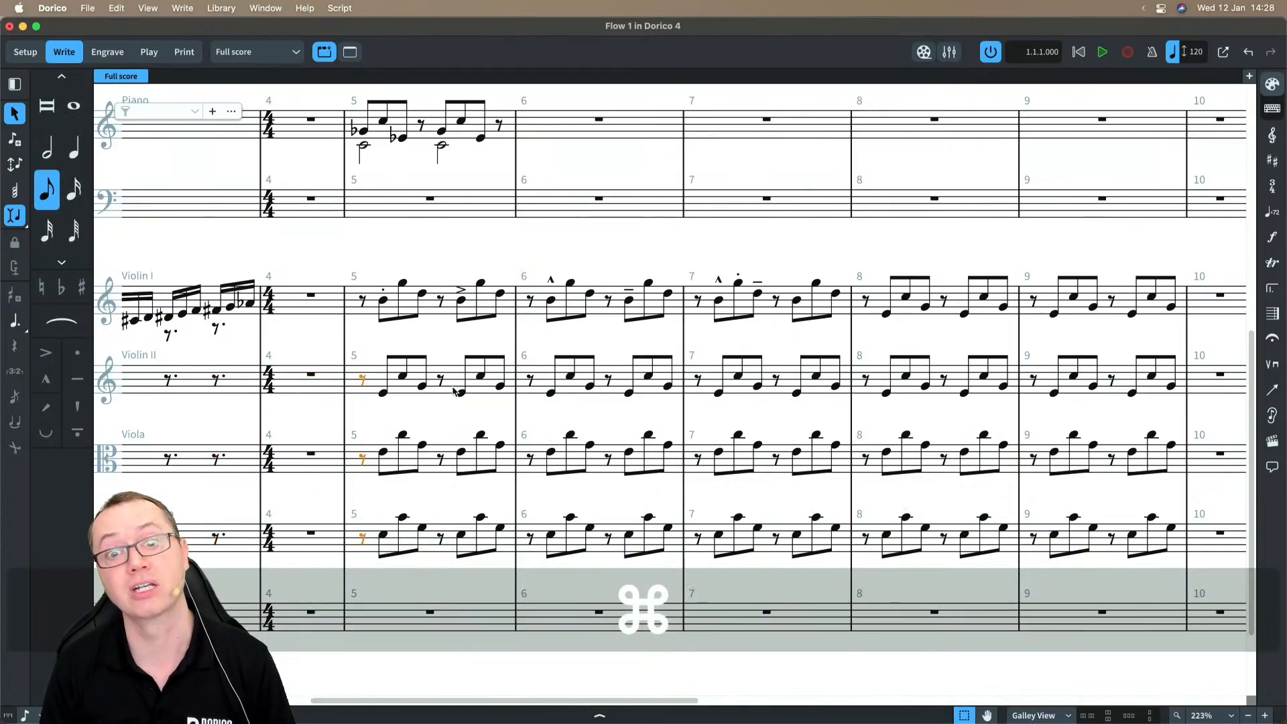
- Paste only the Violin I articulations onto Violin II, Viola and Violoncello, starting from the first note of bar 5
click(371, 399)
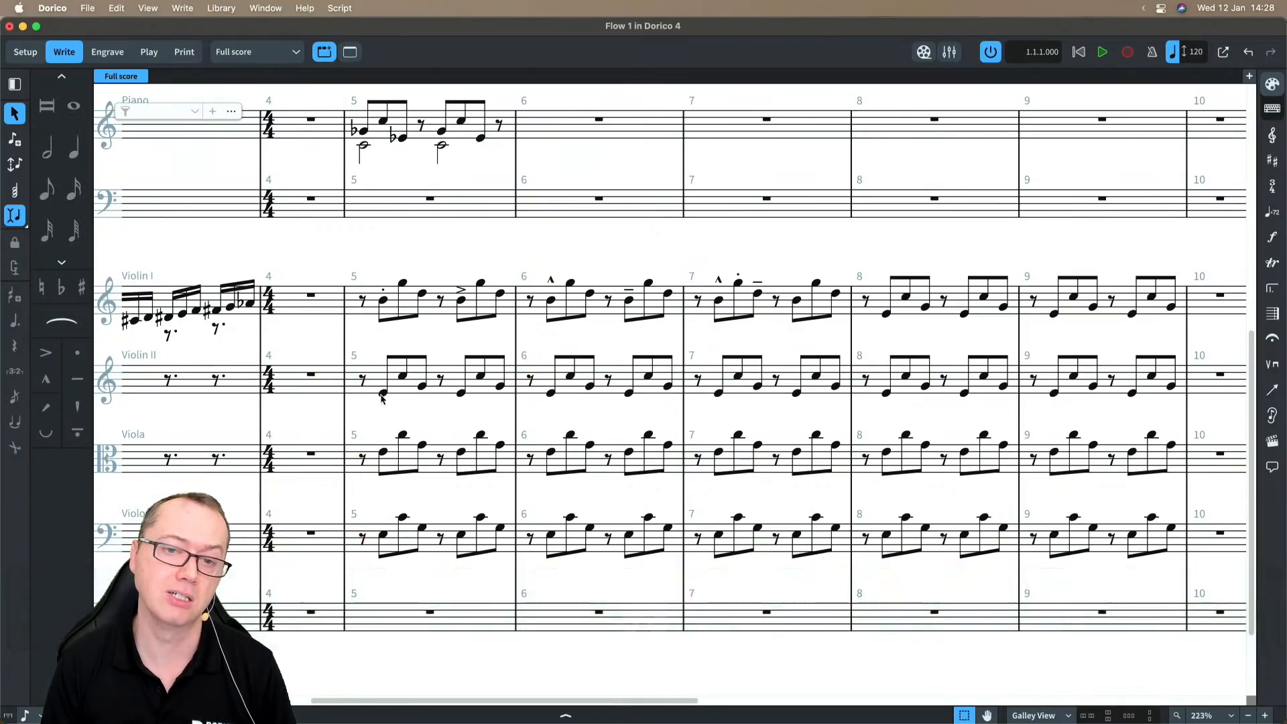
click(382, 395)
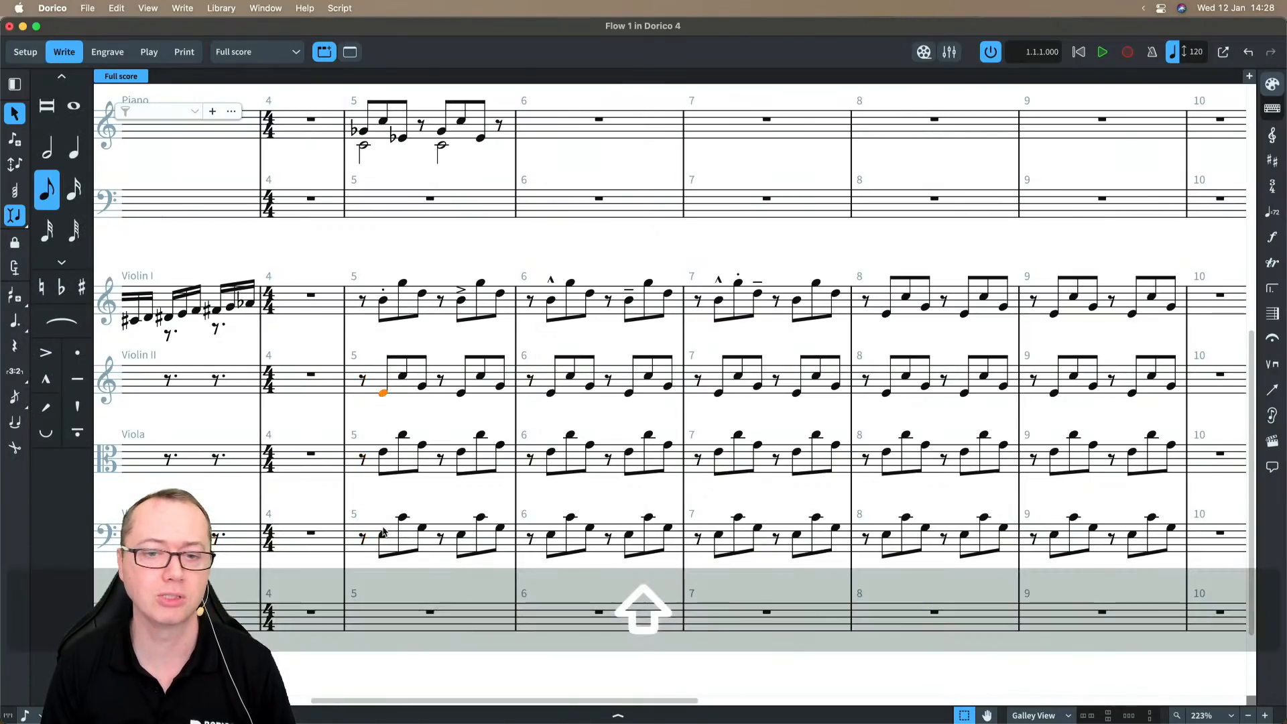
shift+click(382, 534)
right_click(384, 534)
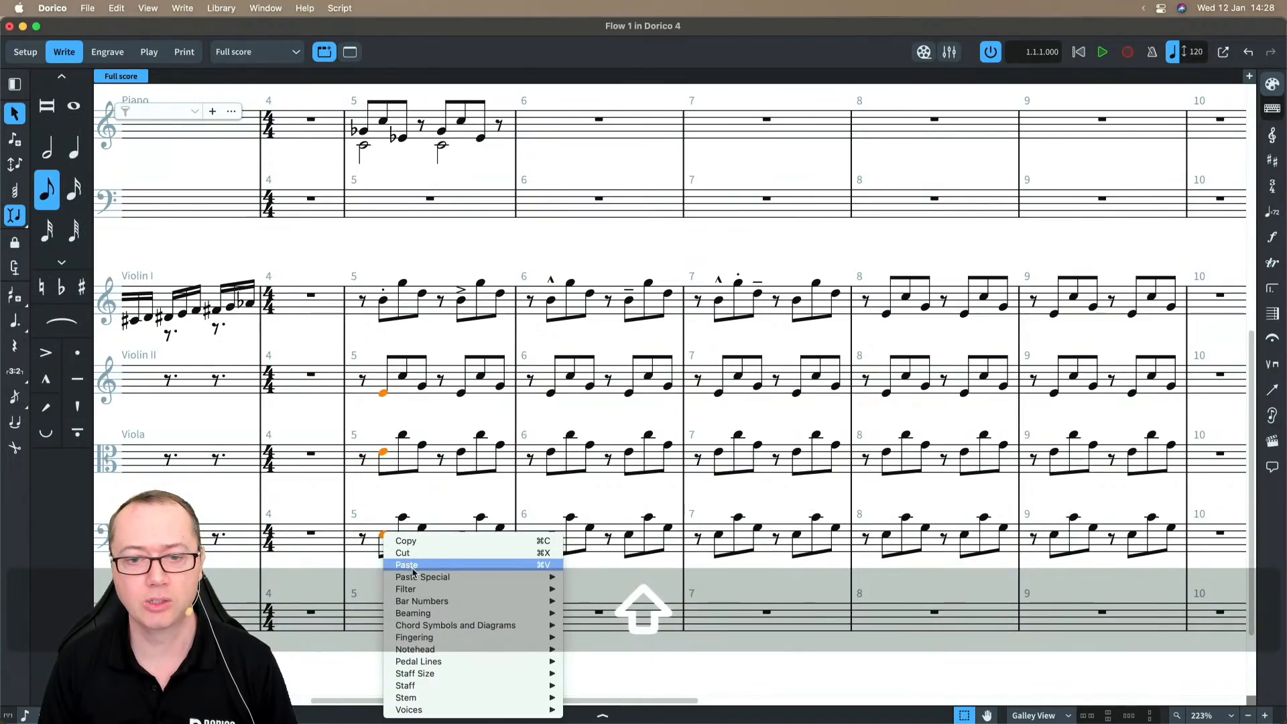
mouse_move(536, 577)
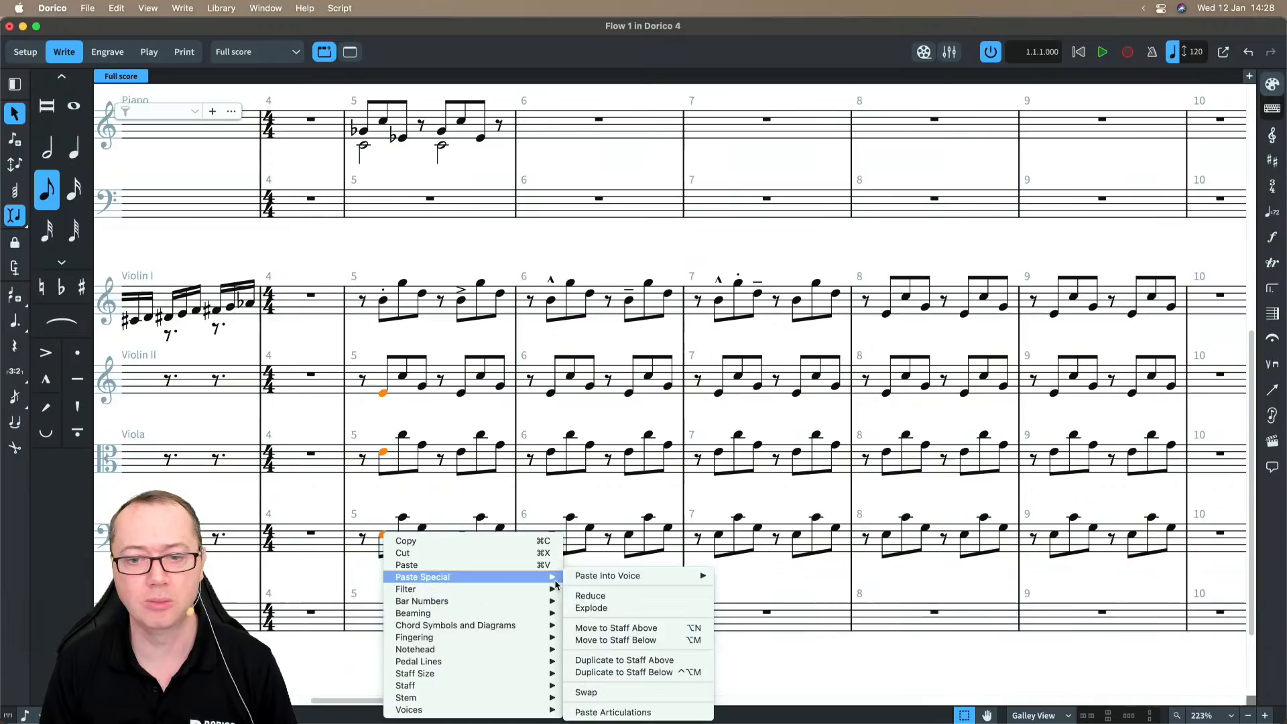
click(615, 709)
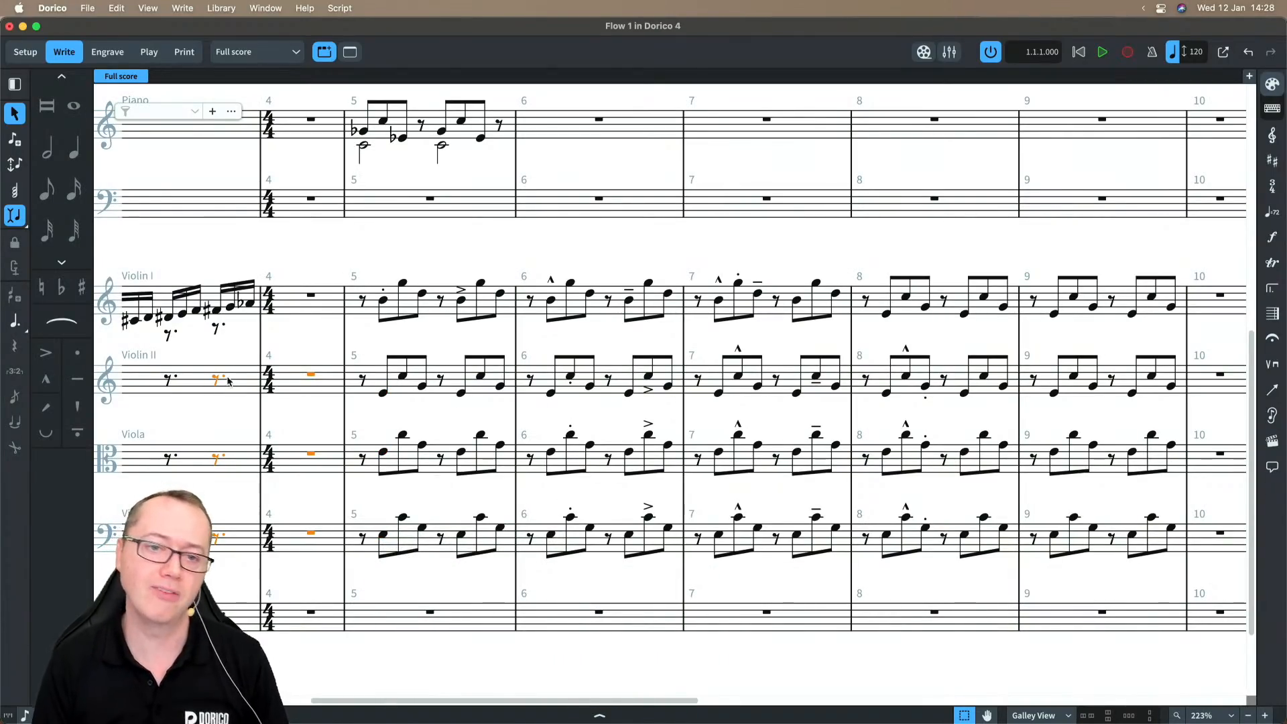
- Undo the articulations pasted onto the Violin II, Viola and Violoncello staves
scroll(268, 388, left, 3)
scroll(200, 380, left, 2)
scroll(301, 389, right, 3)
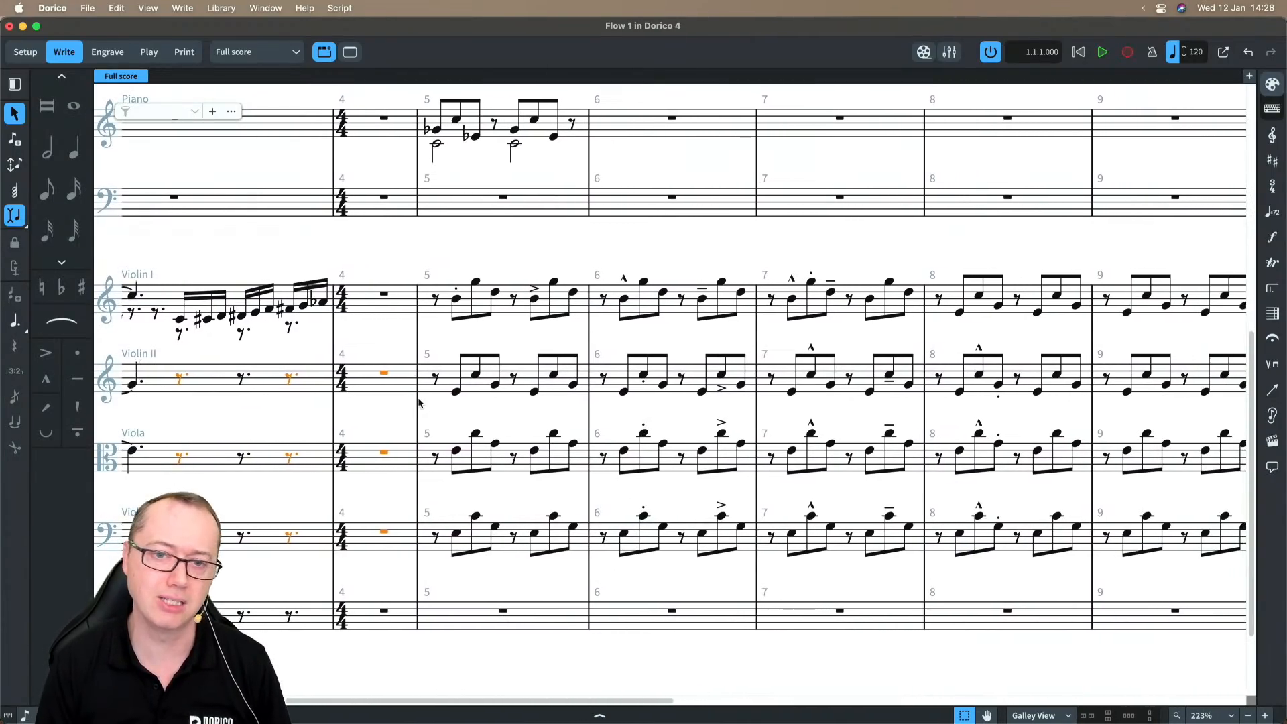
key(super+z)
key(super+z)
key(super+z)
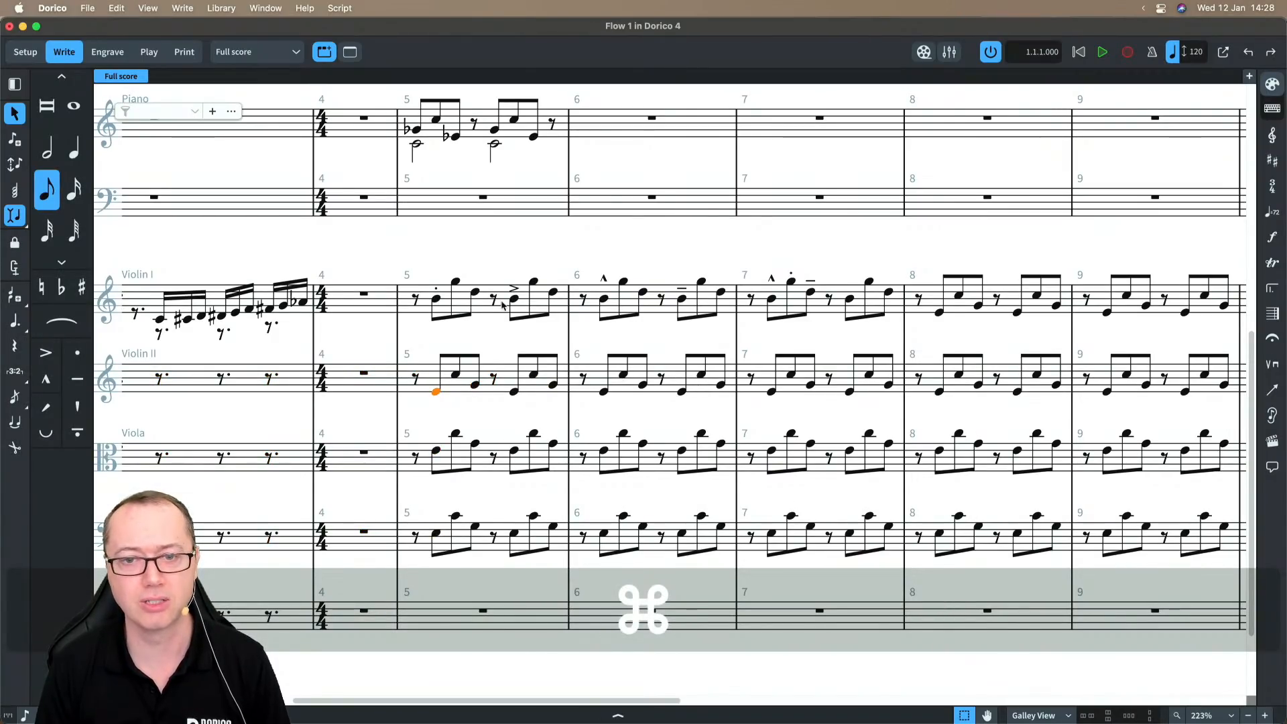
- Copy bar 6 of Violin I and paste only its articulations onto bar 6 of Violin II and Viola
click(613, 315)
key(super+c)
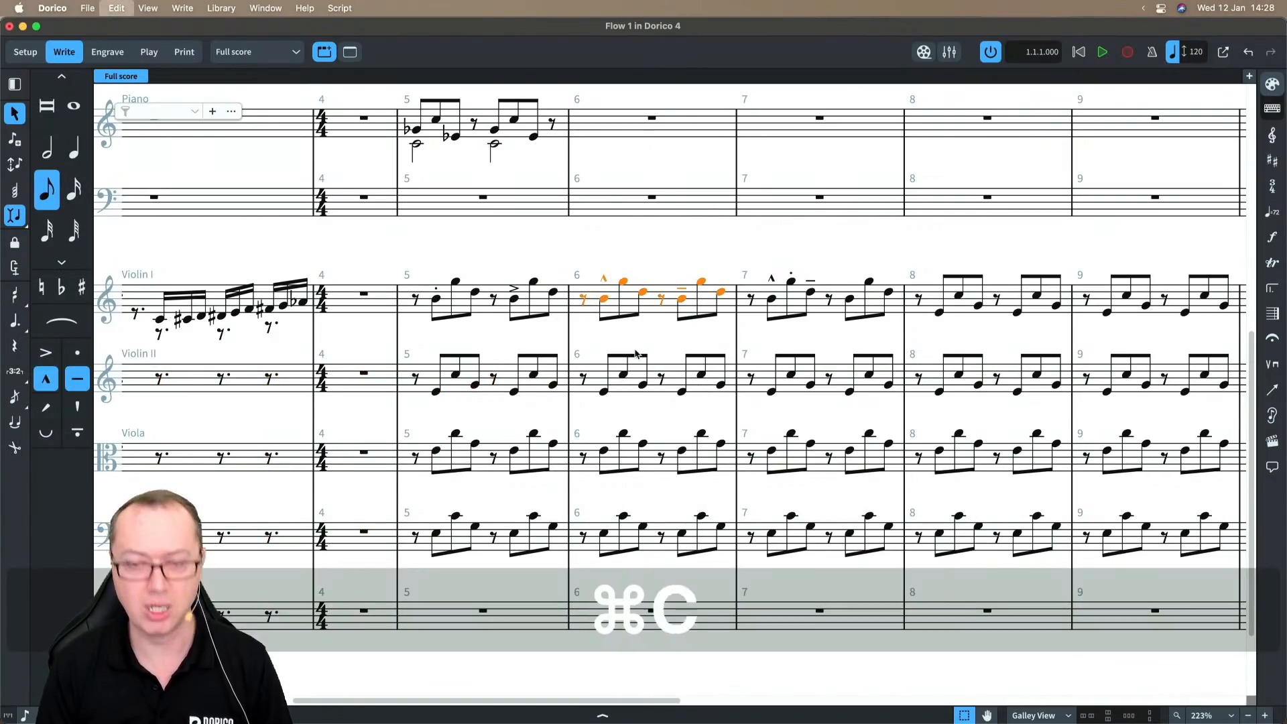
click(597, 382)
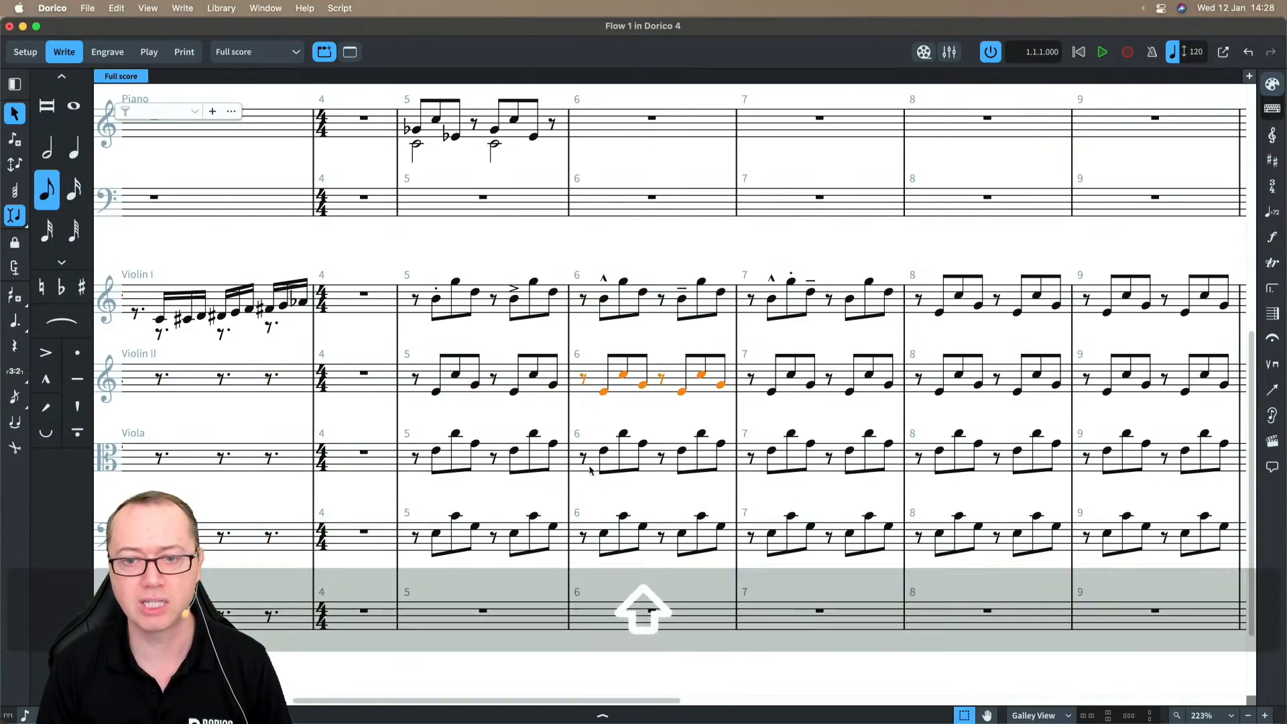
shift+click(595, 477)
right_click(592, 465)
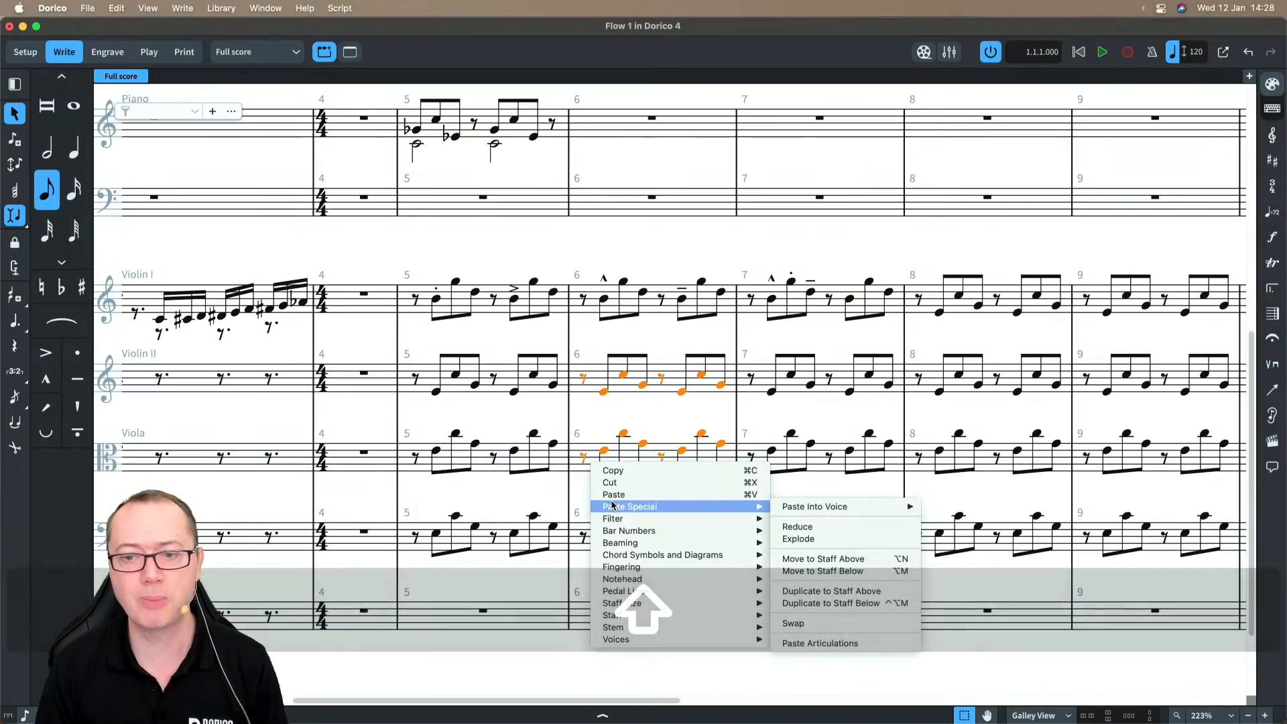
mouse_move(630, 507)
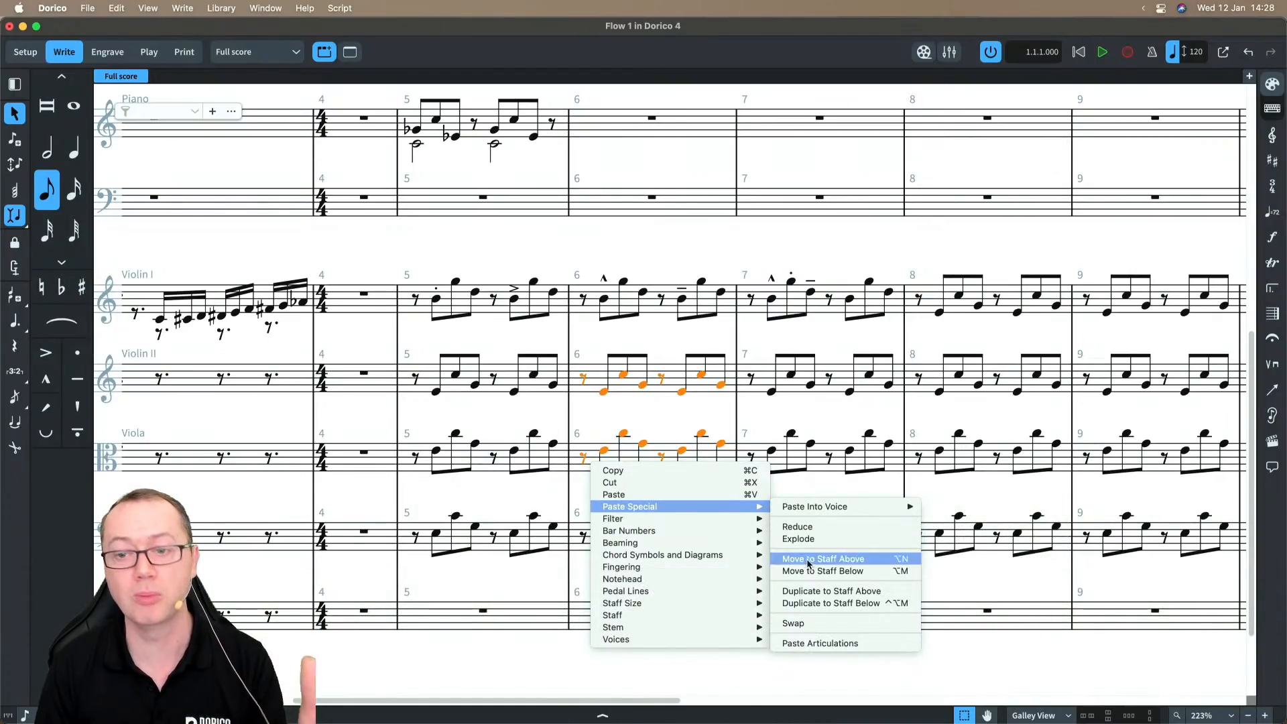
click(804, 643)
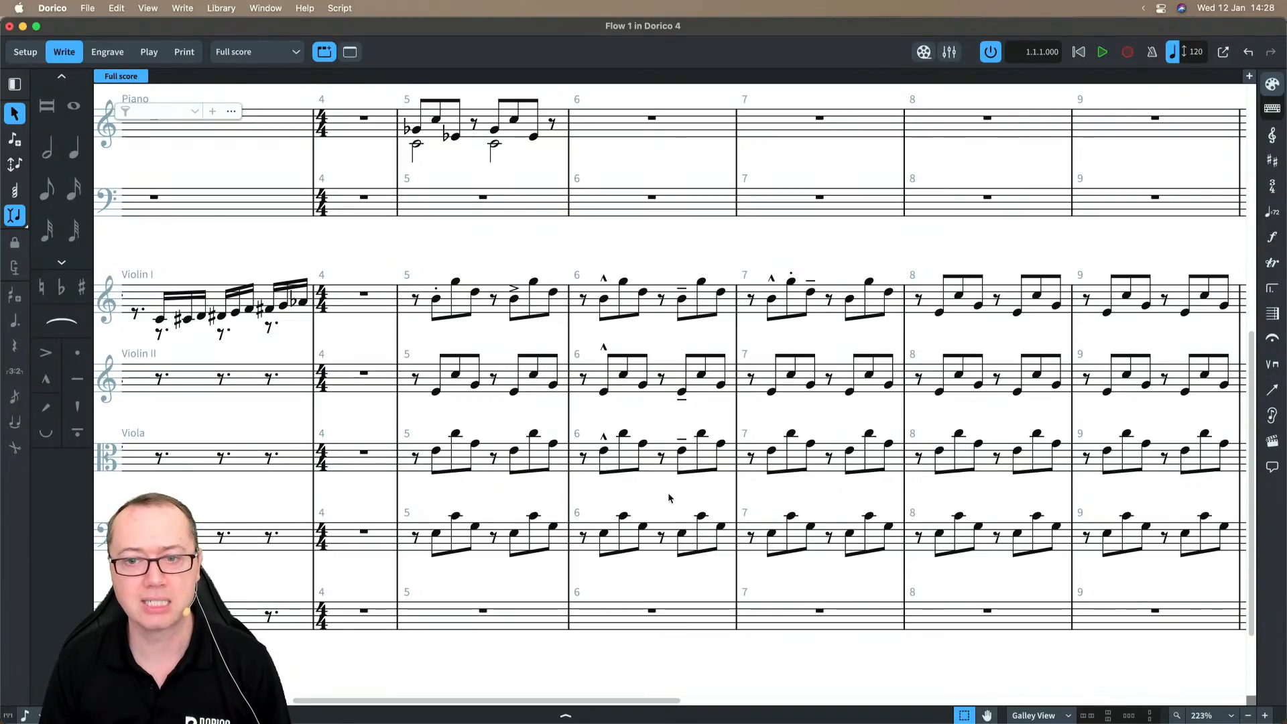
- Paste only the copied articulations onto Violin II and Viola, starting from the second note of bar 8
click(810, 385)
click(959, 374)
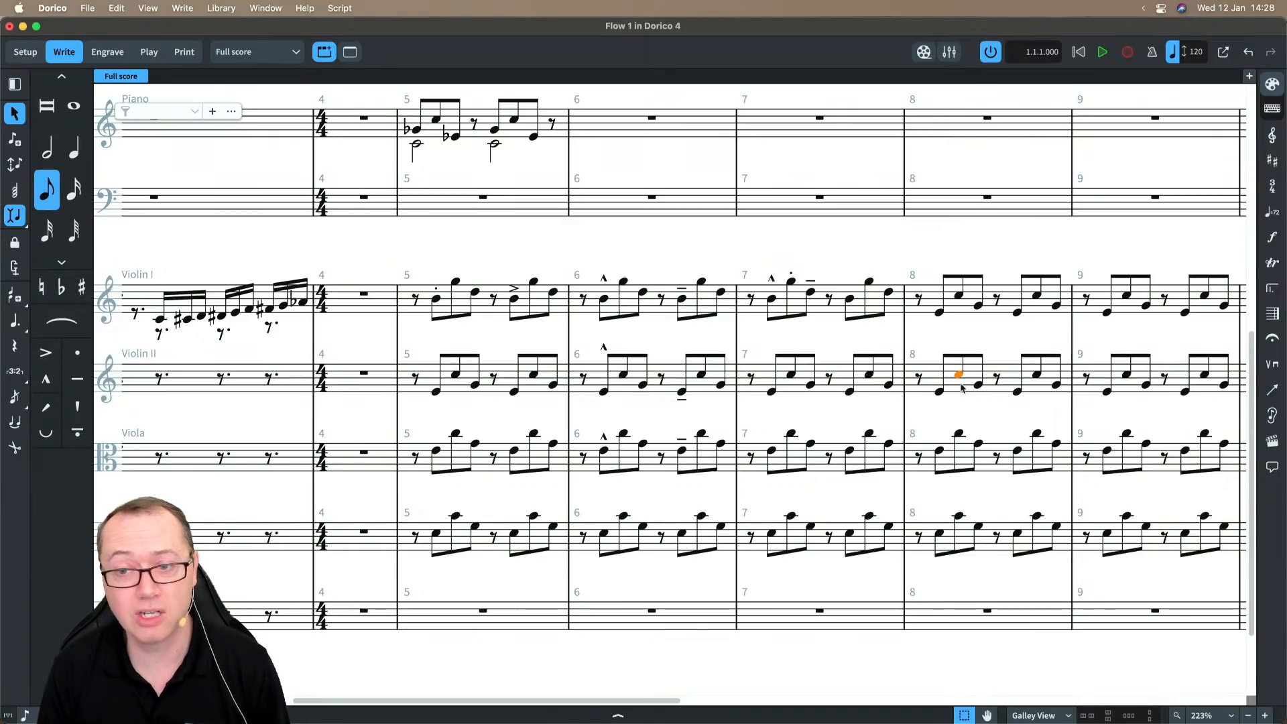
right_click(958, 434)
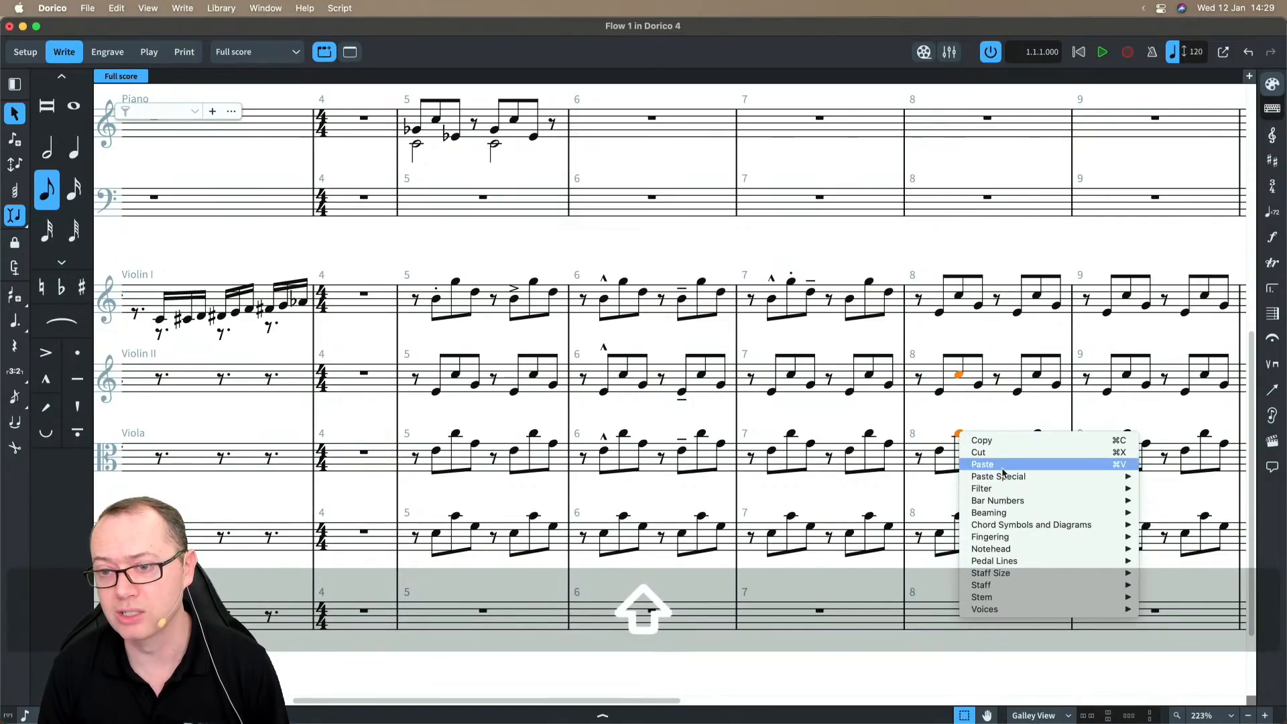
mouse_move(1002, 475)
click(871, 613)
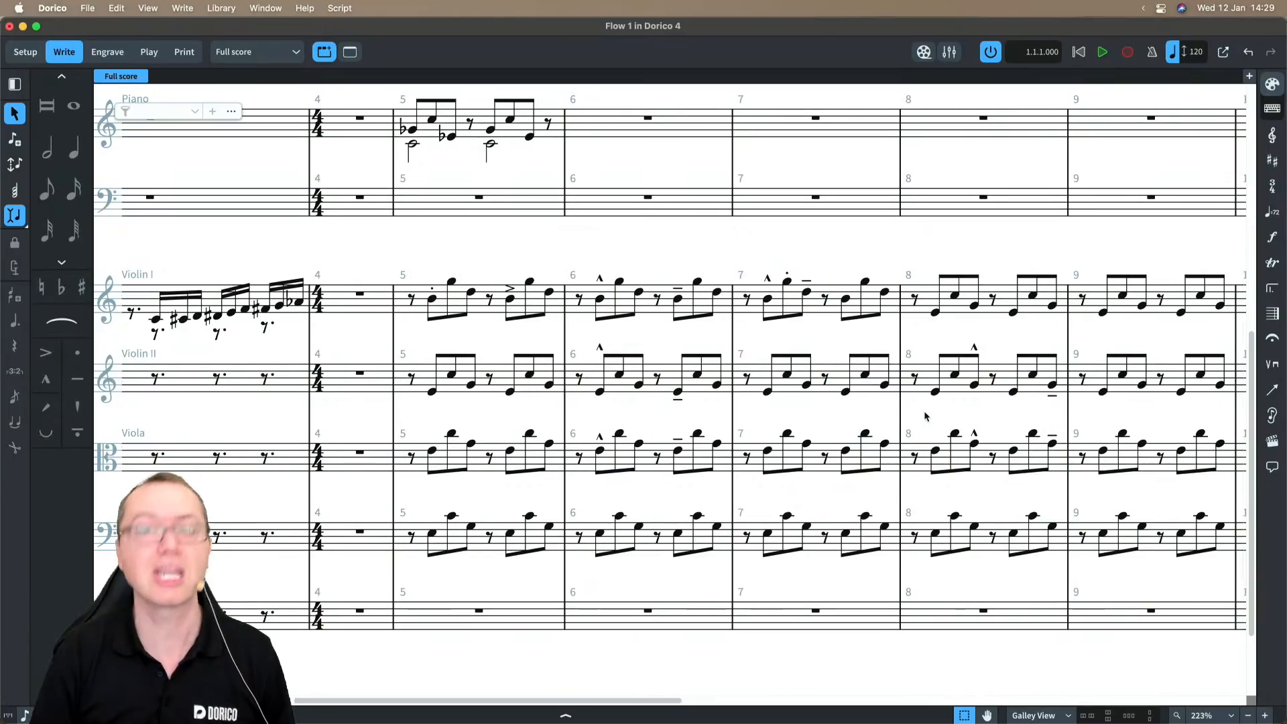
- Select the notes in bars 1–2 across all string staves, from Violin I down to Double Bass
scroll(925, 416, right, 2)
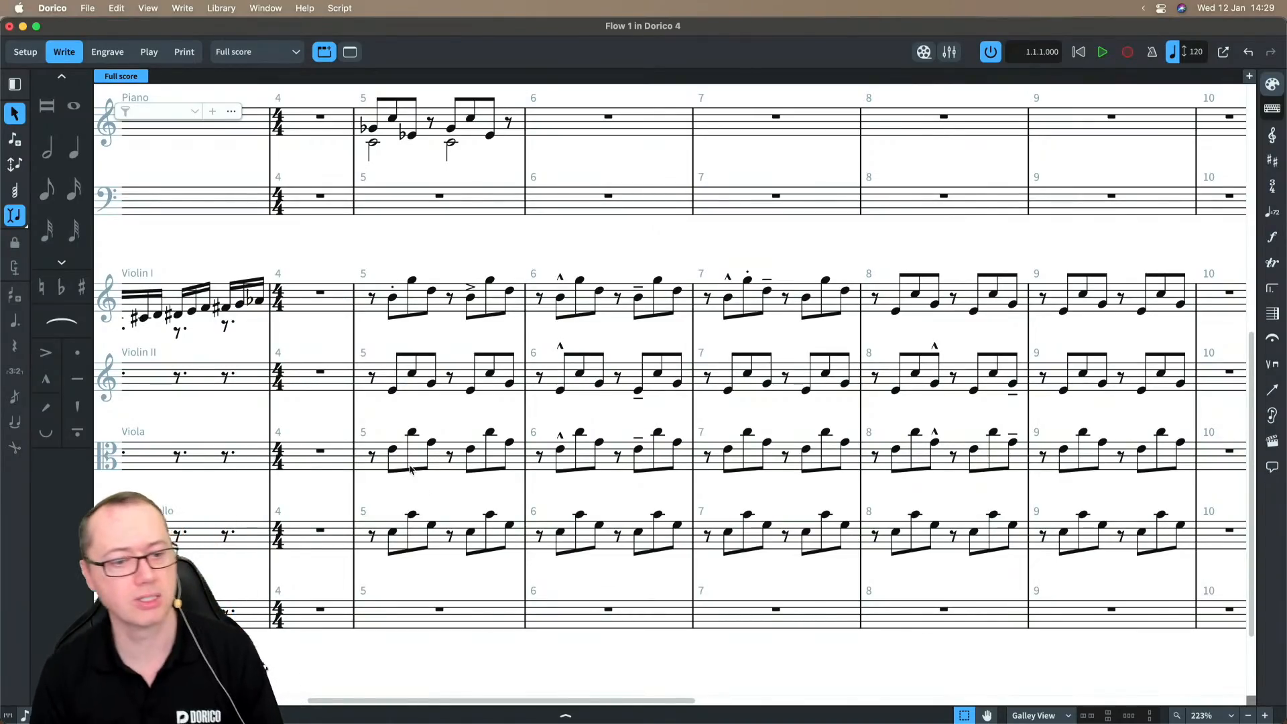
scroll(411, 263, left, 9)
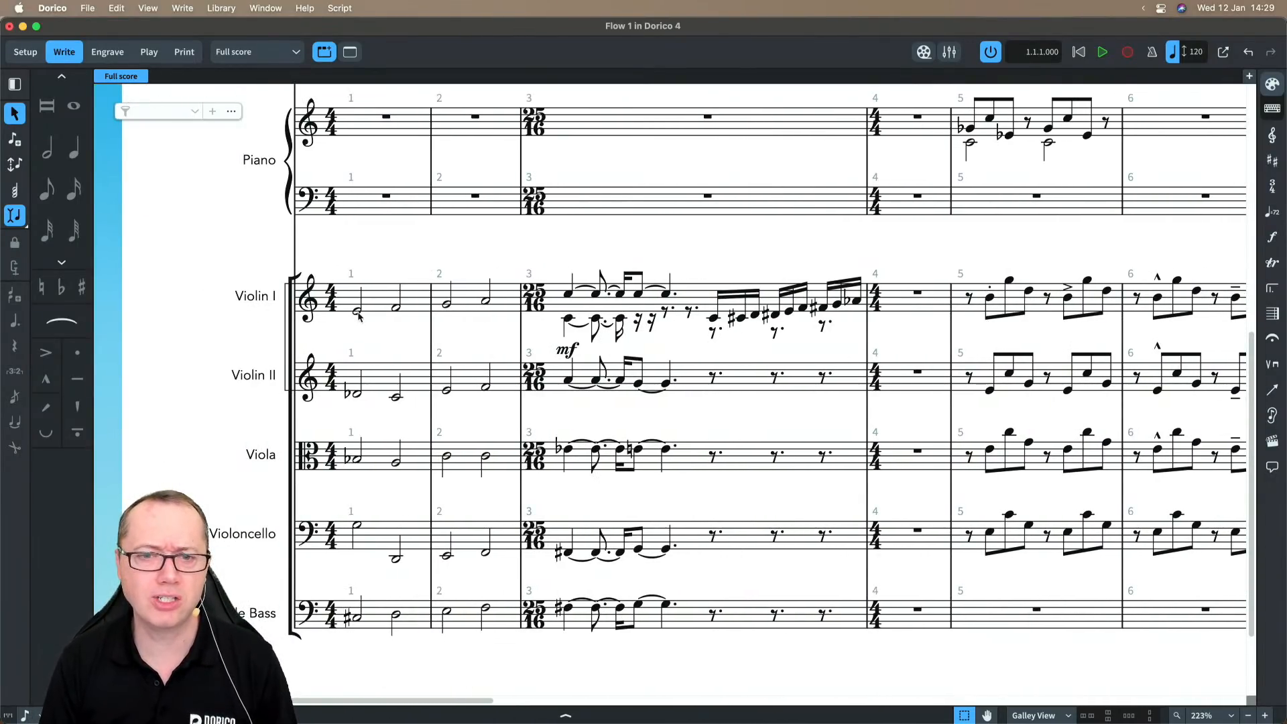
click(357, 312)
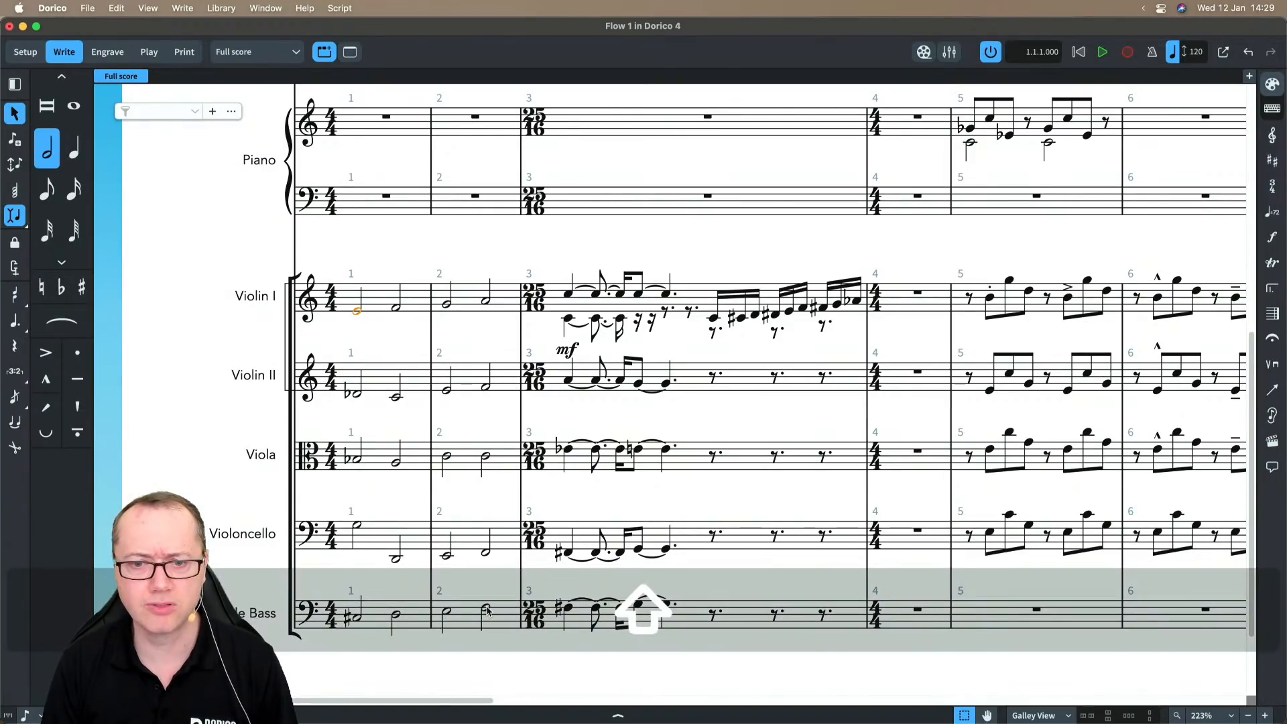
shift+click(488, 610)
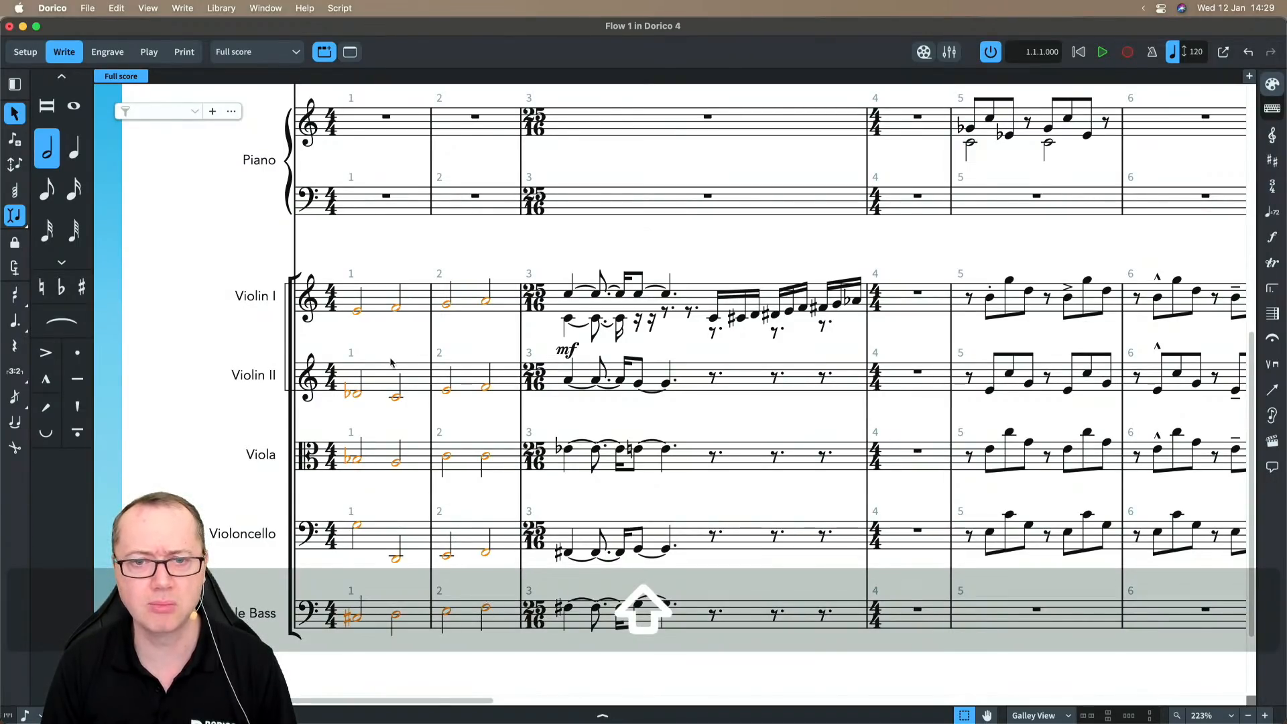
click(118, 10)
mouse_move(146, 383)
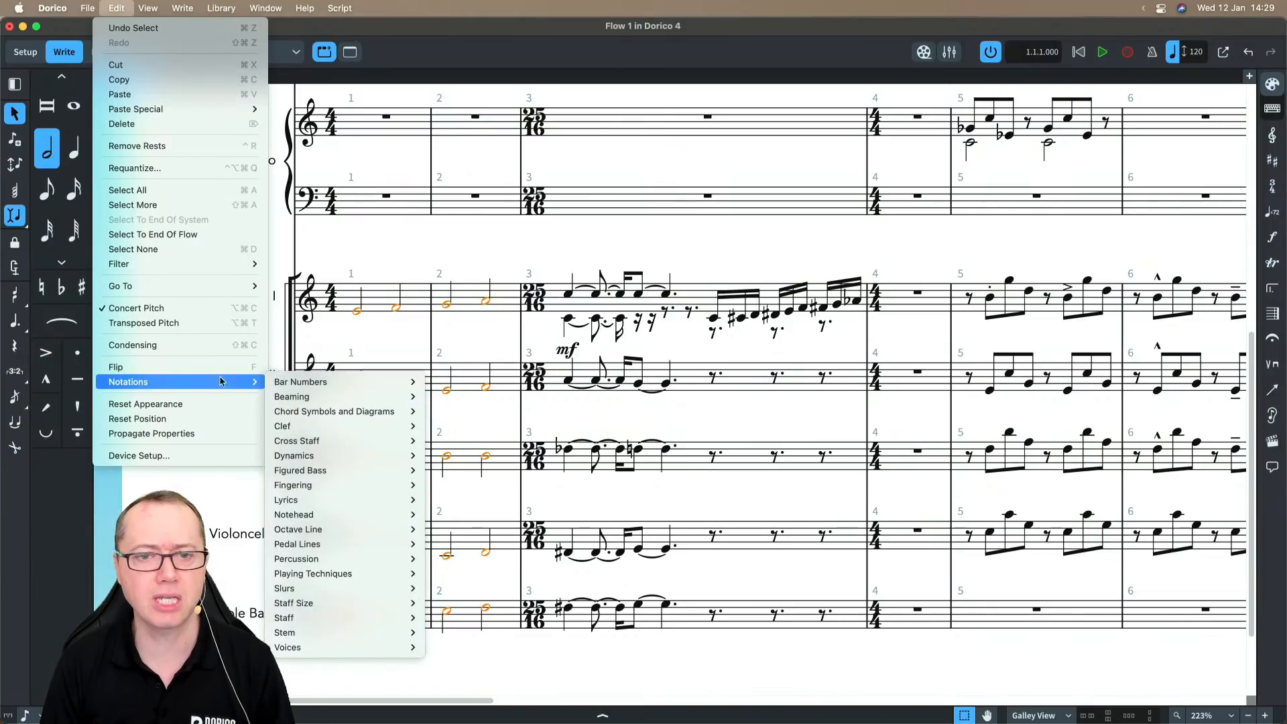
mouse_move(323, 412)
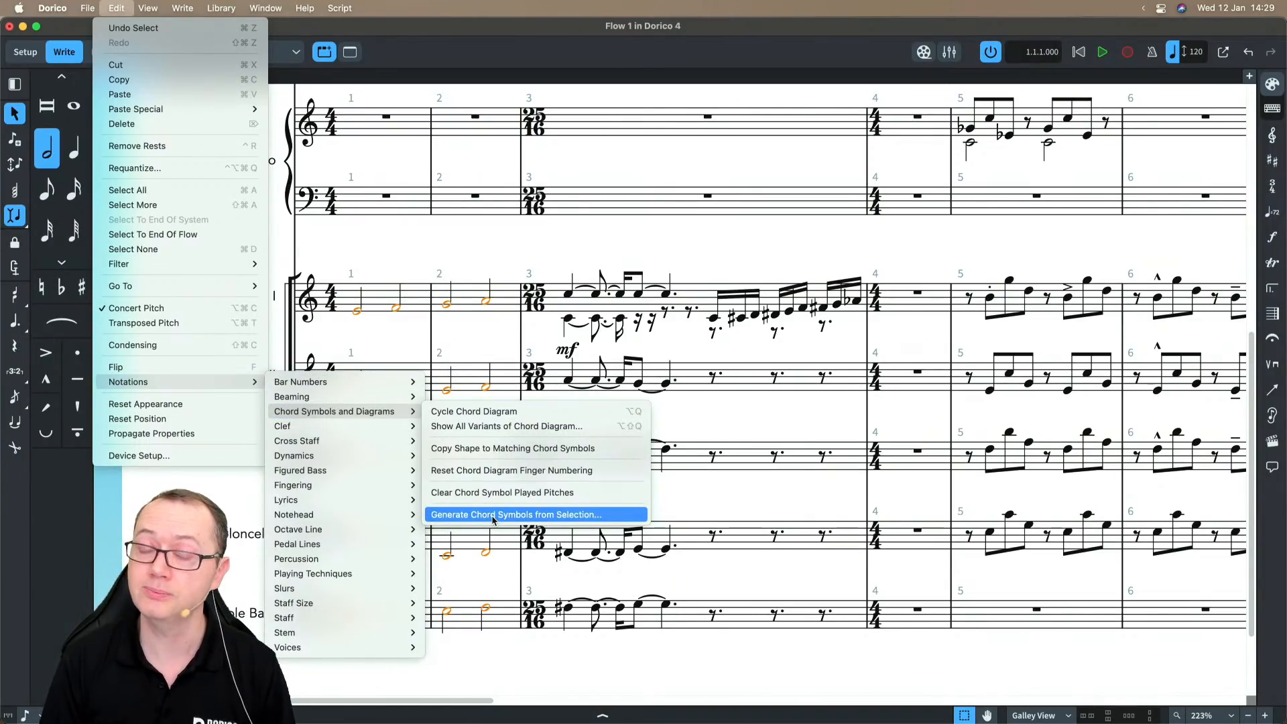
click(696, 412)
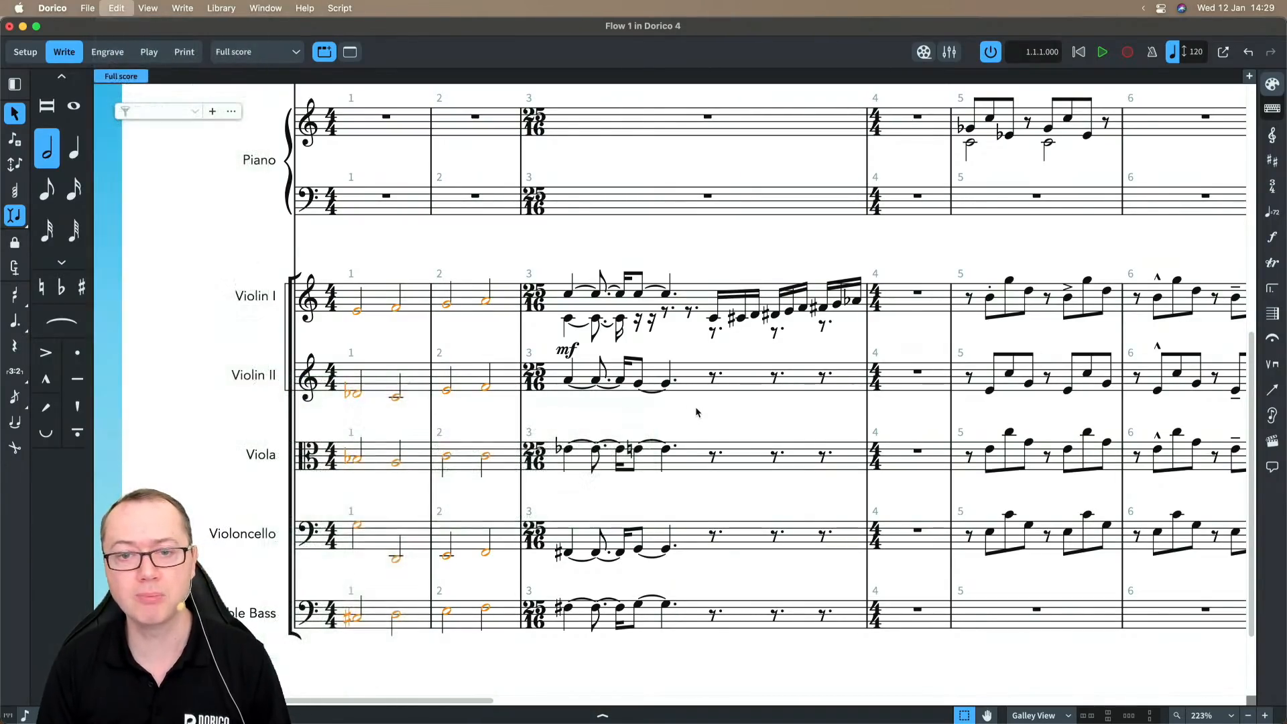
- Generate chord symbols from the selected string notes in bars 1–2, keeping the existing generation settings
right_click(396, 338)
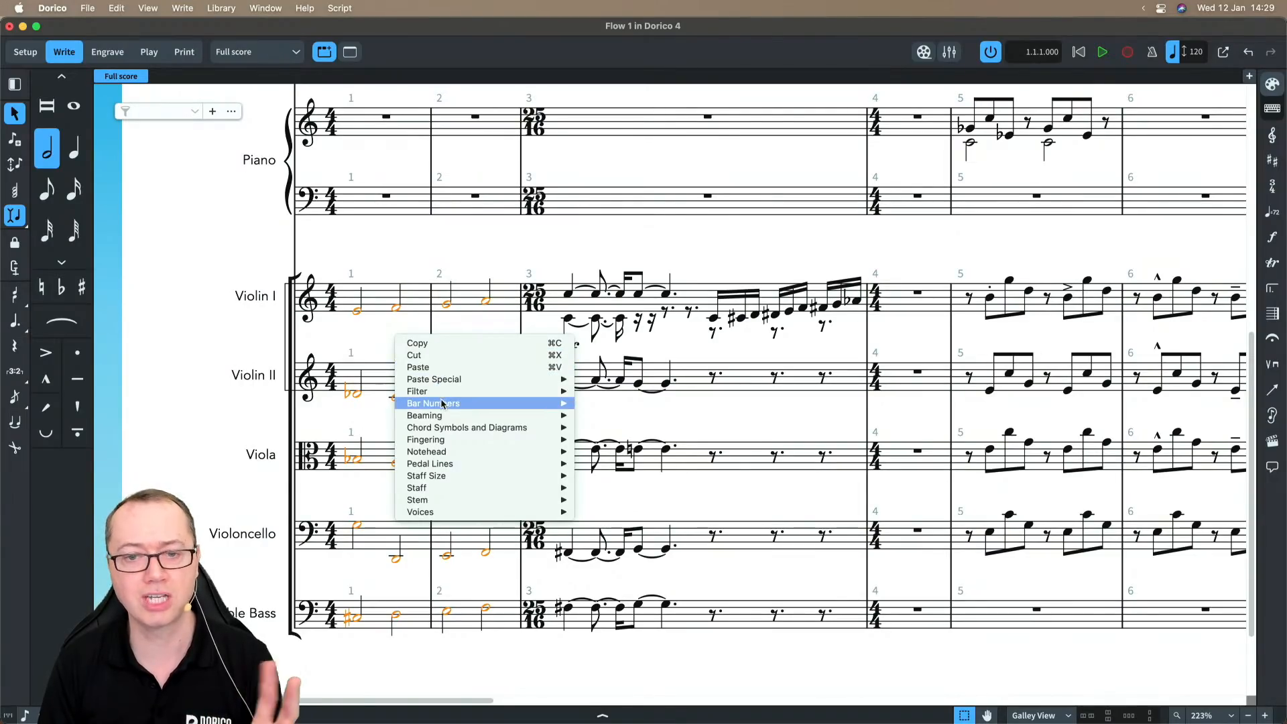
mouse_move(449, 430)
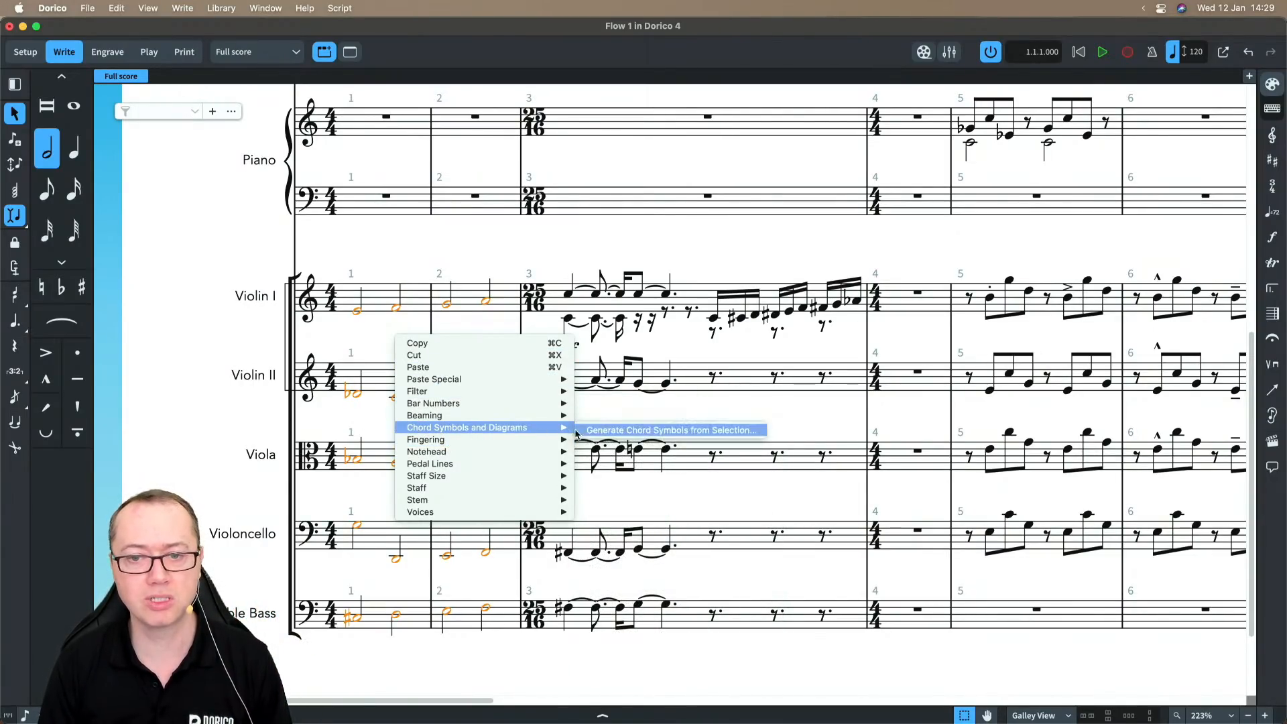
click(671, 433)
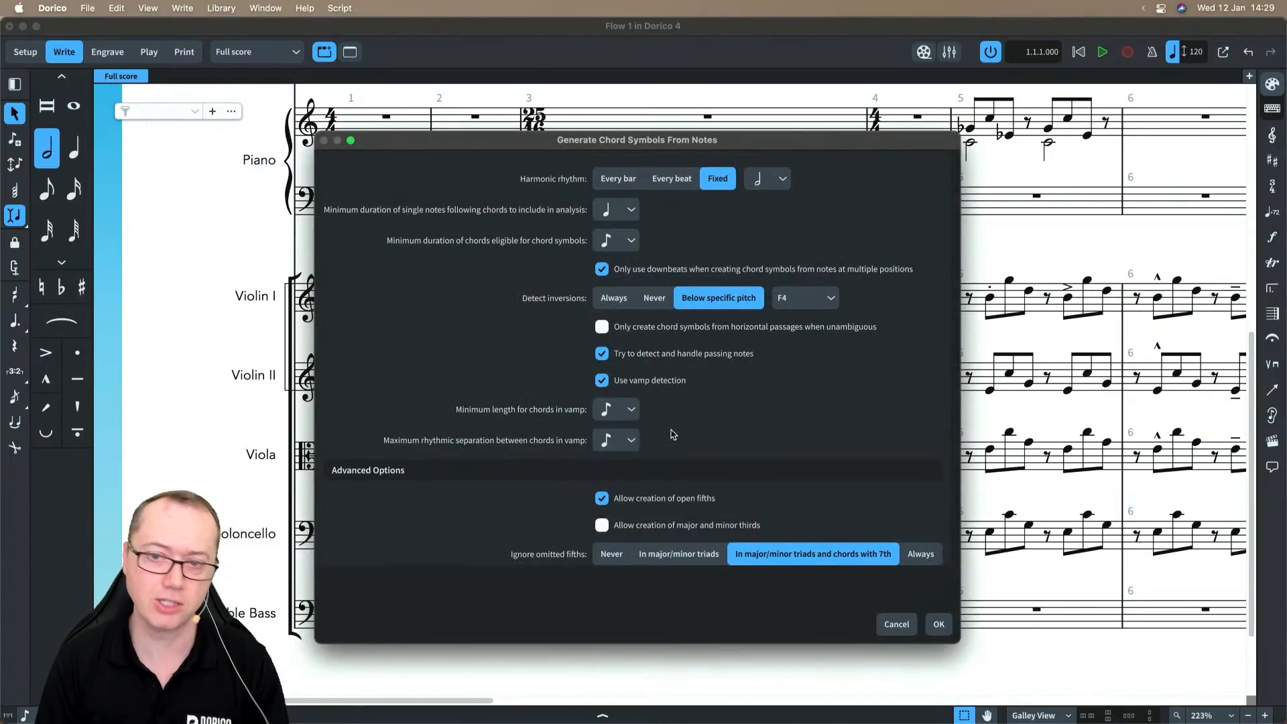
drag(529, 143, 634, 135)
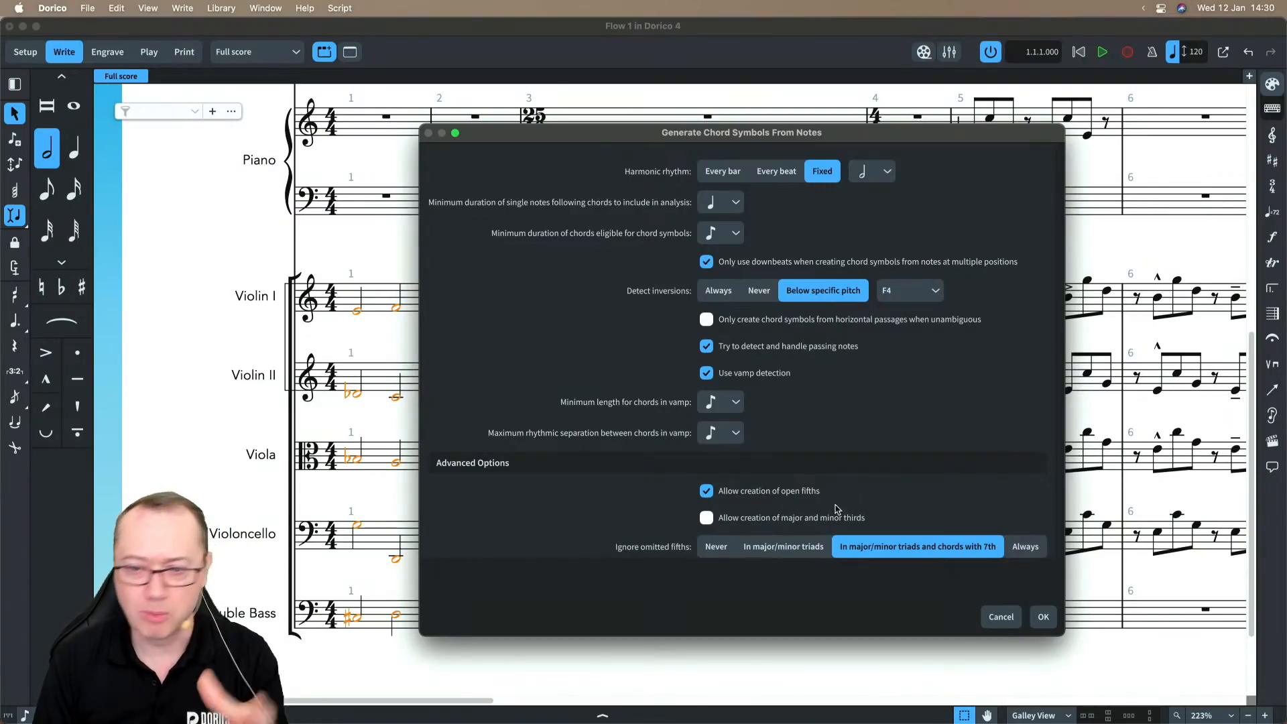
click(1043, 617)
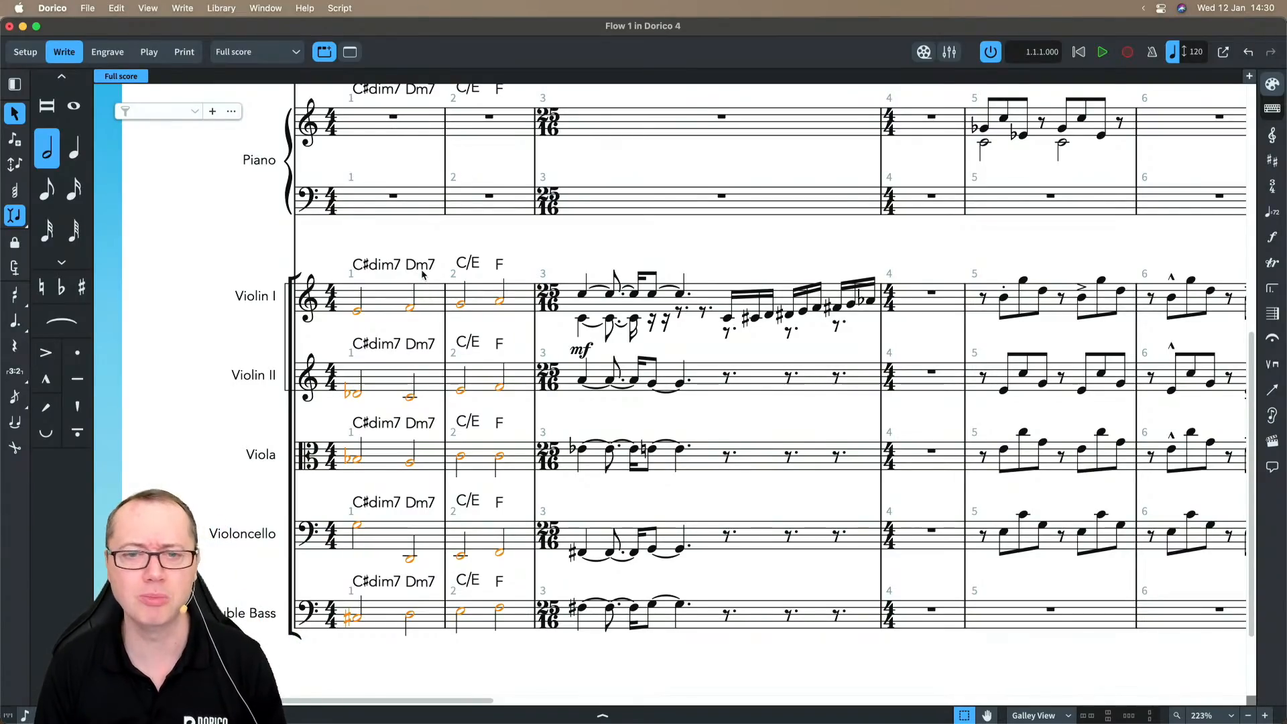
- Try parenthesizing the Dm7 chord symbol above Violin I in bar 1, and remove the parentheses again
scroll(422, 274, up, 5)
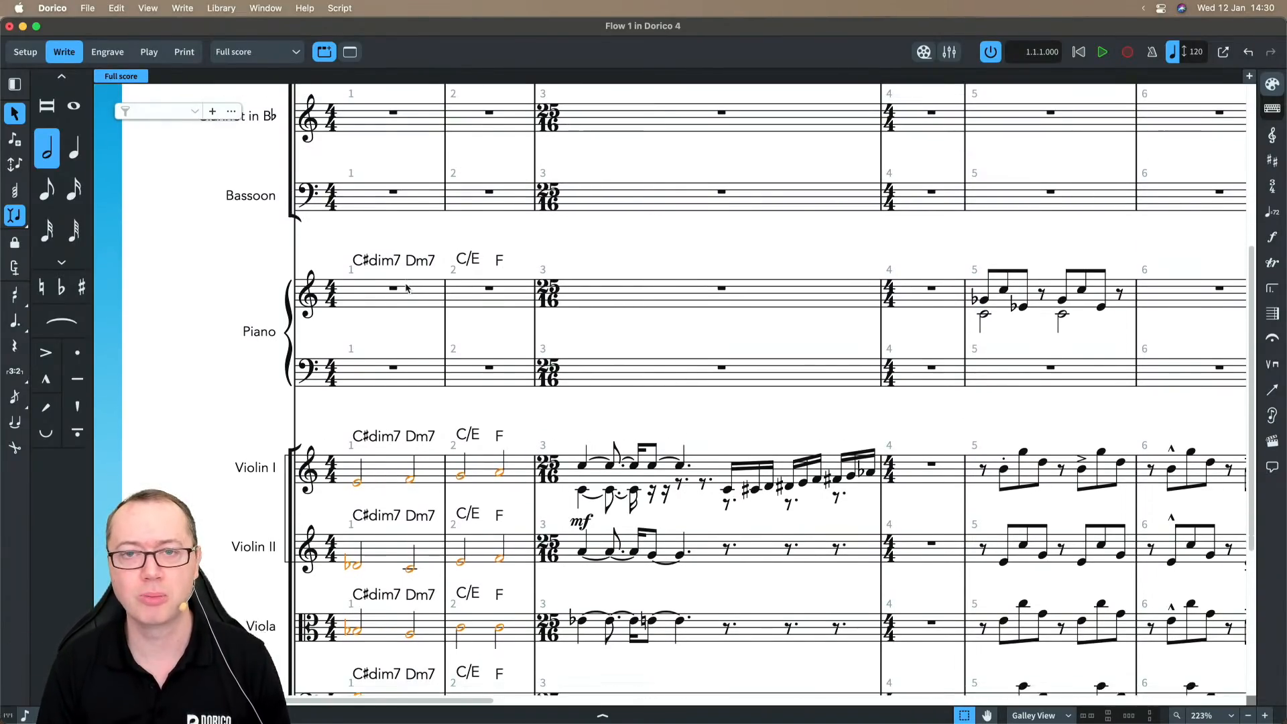
scroll(406, 288, down, 7)
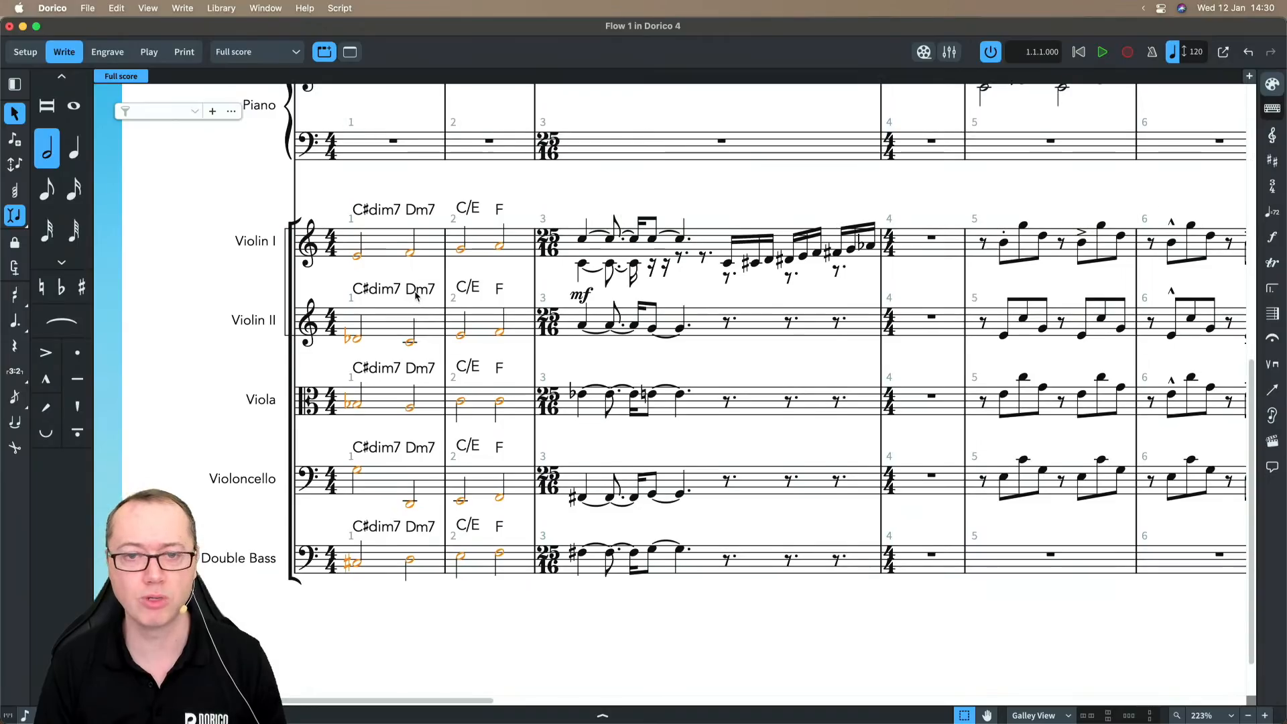
scroll(415, 295, up, 1)
click(418, 244)
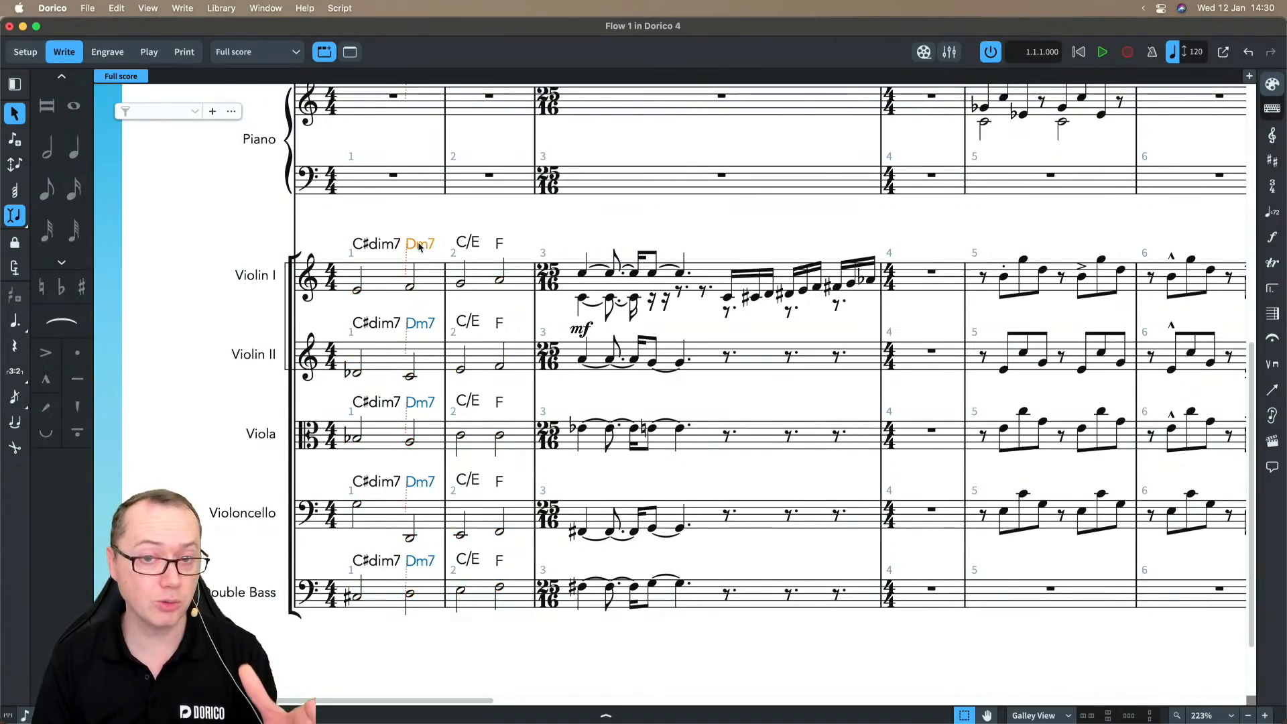
key(super+8)
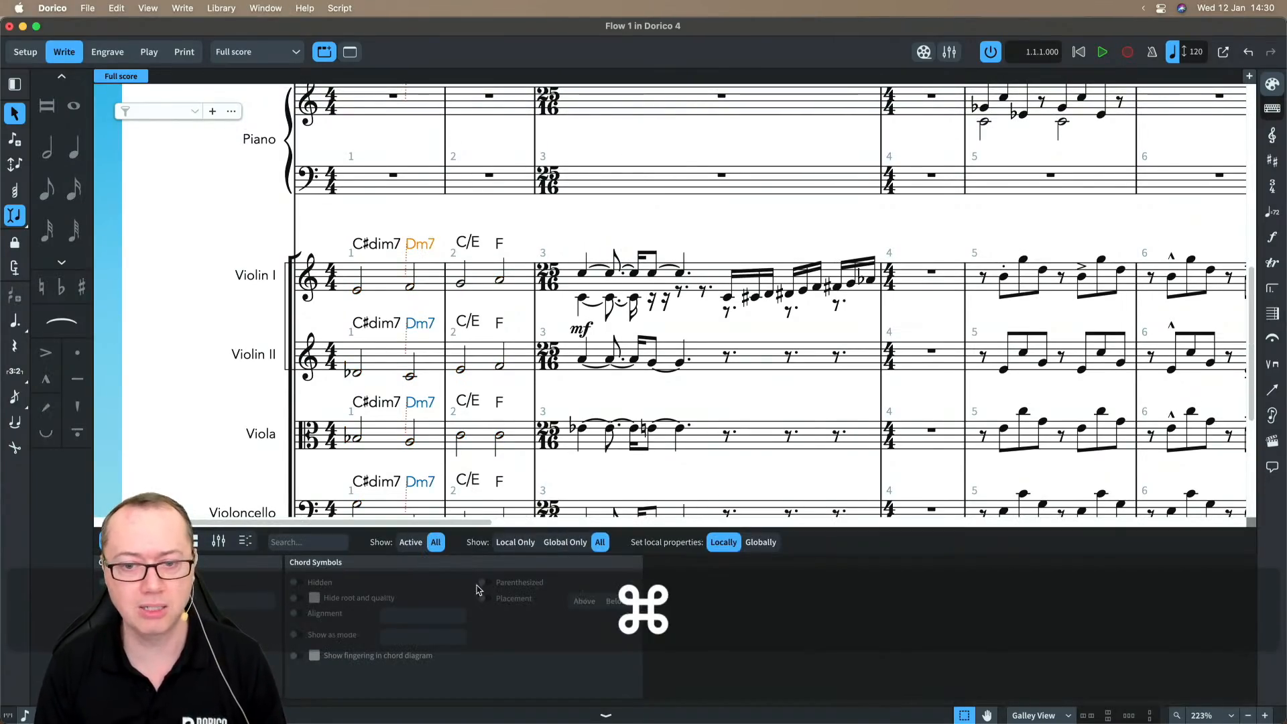
click(482, 582)
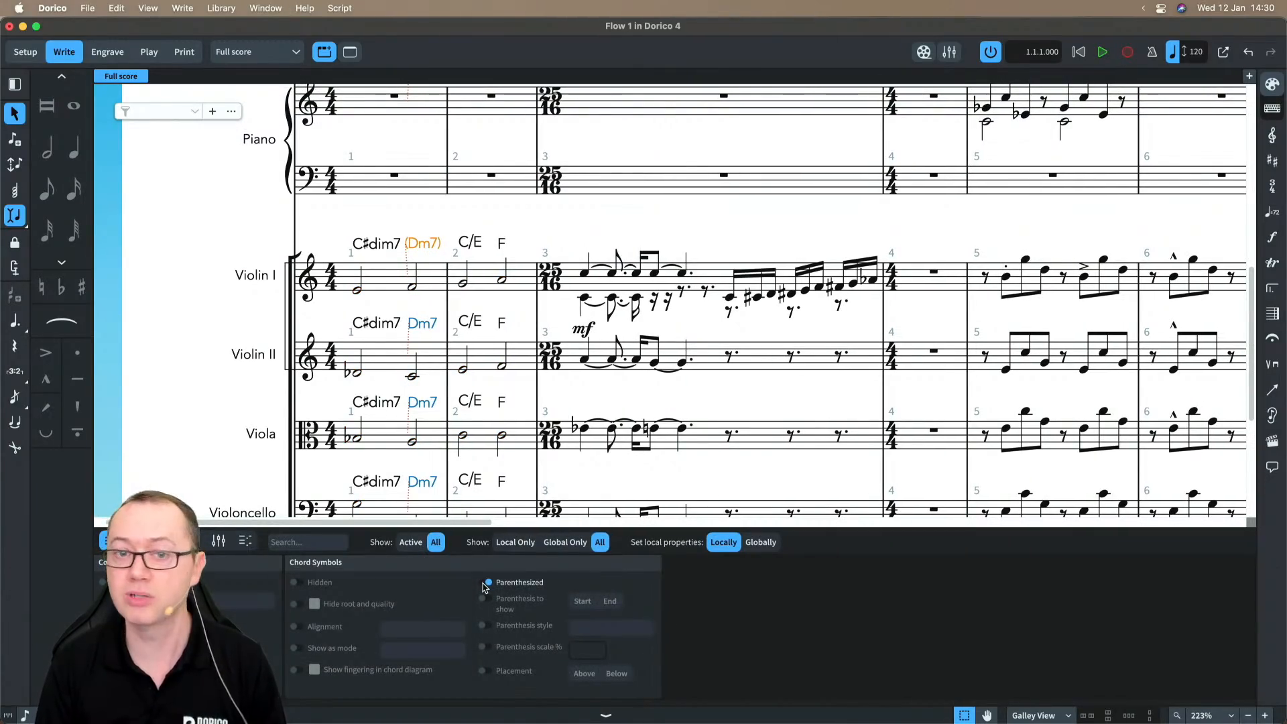
click(483, 584)
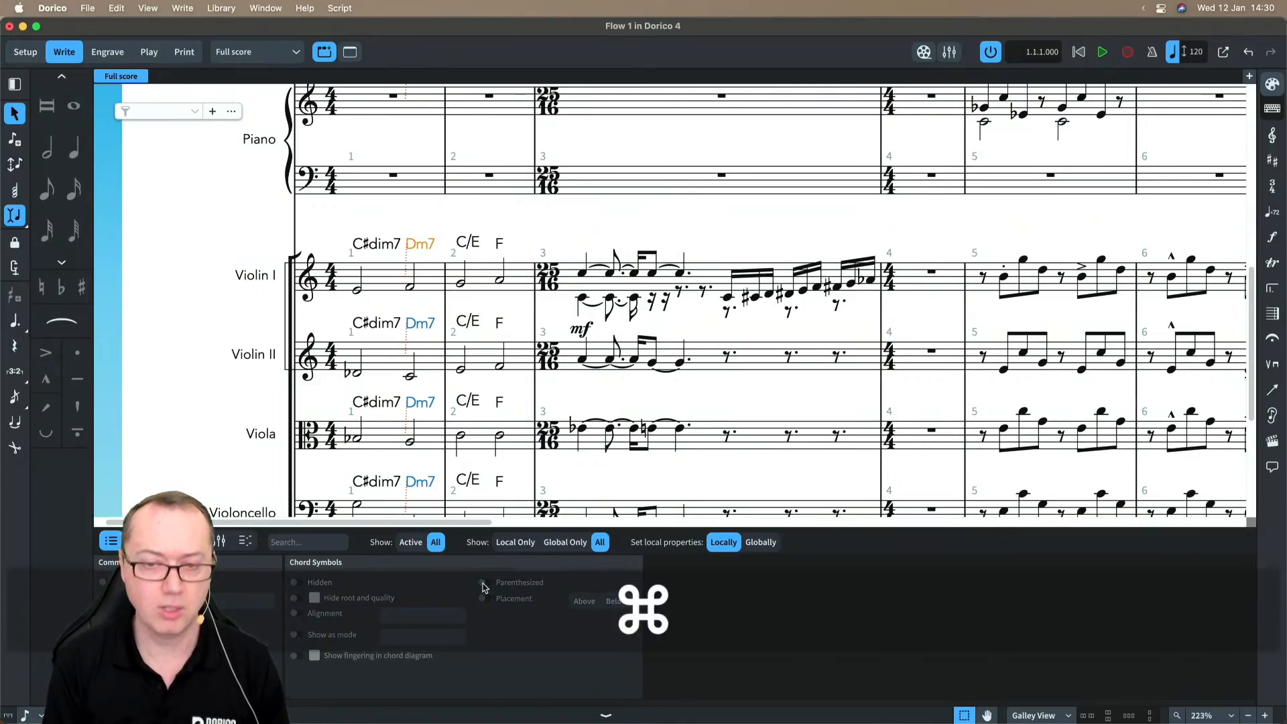
key(super+8)
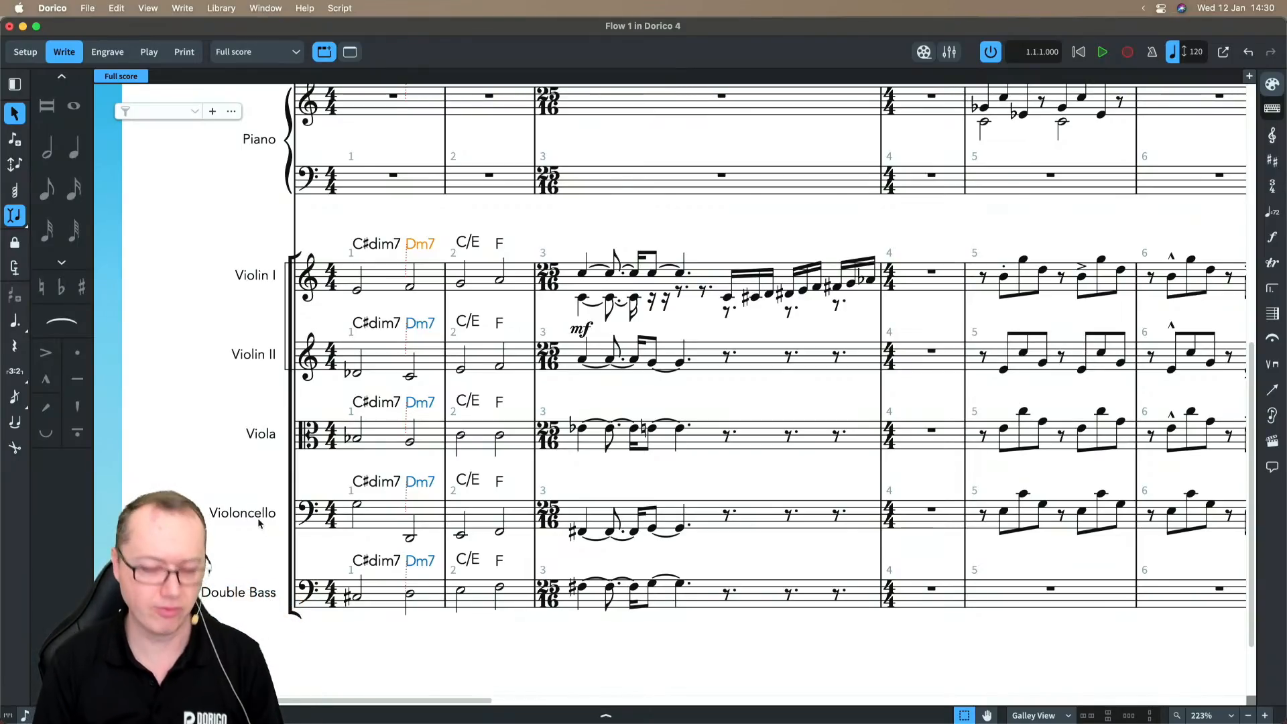
- Switch the full score from Galley View to Page View
key(alt+super+p)
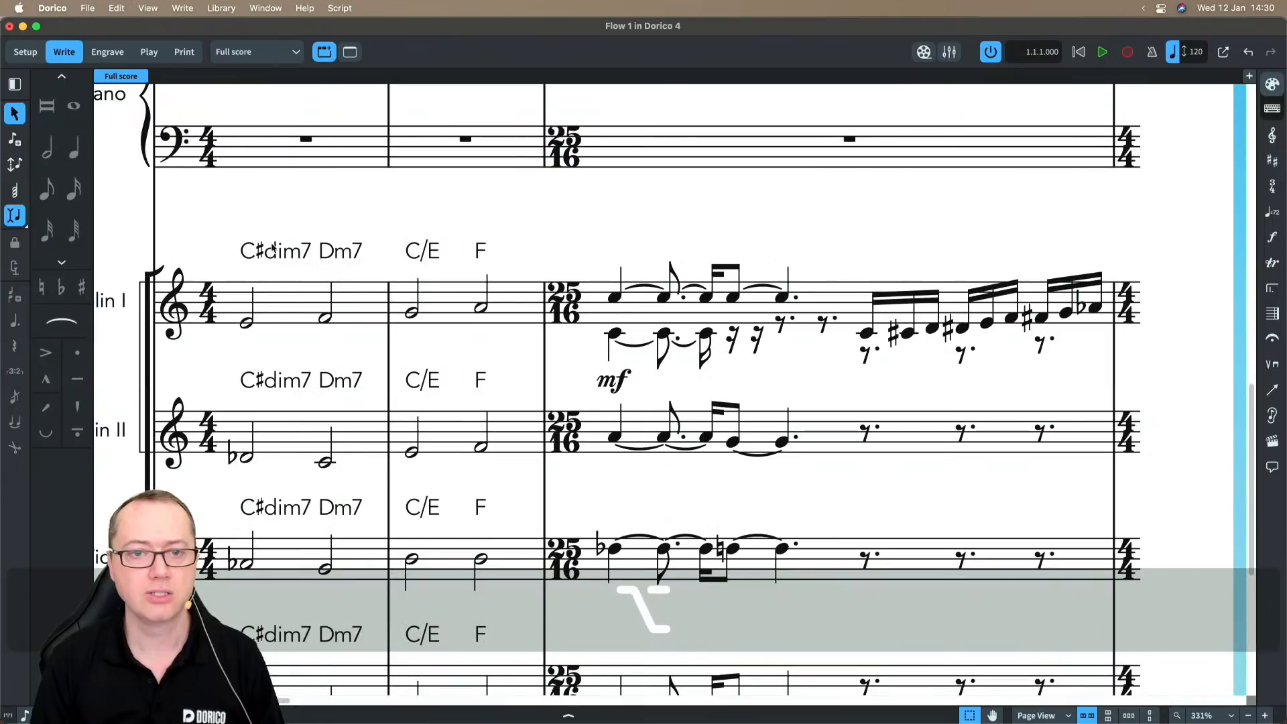
scroll(275, 248, down, 2)
scroll(275, 248, down, 2)
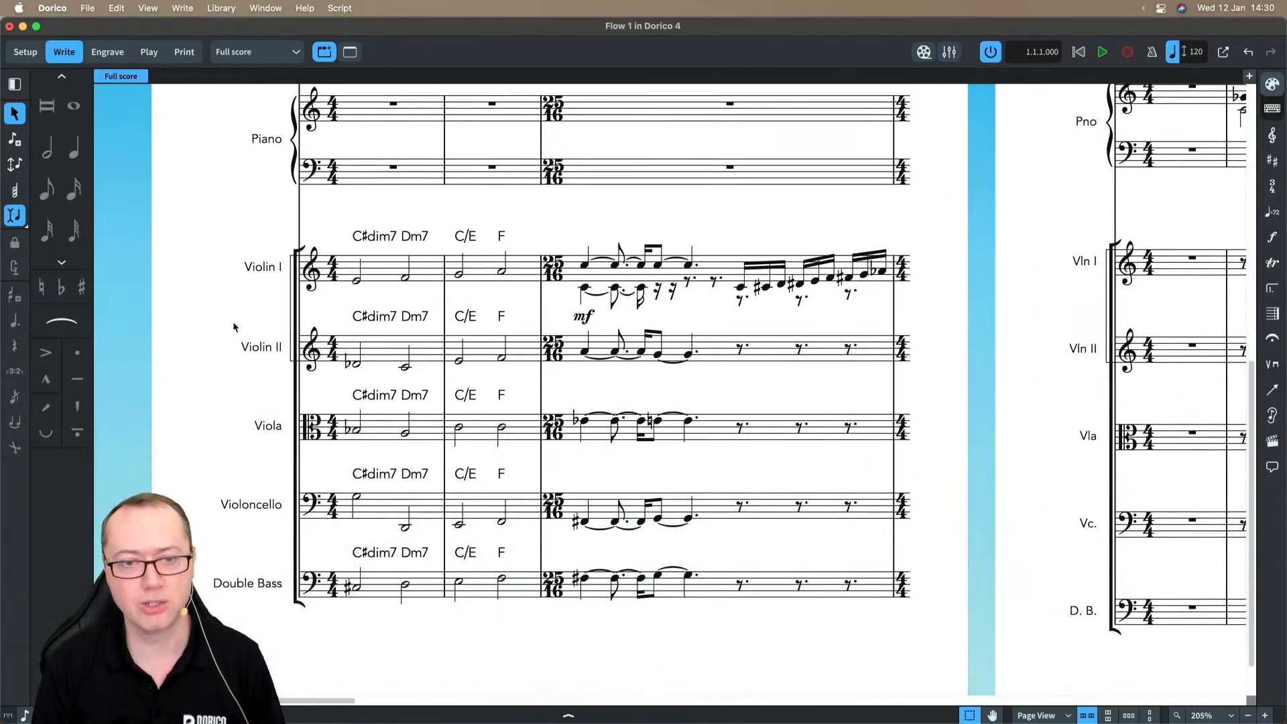
- Group the string players, from Violin I down to Double Bass, into a new player group
key(super+1)
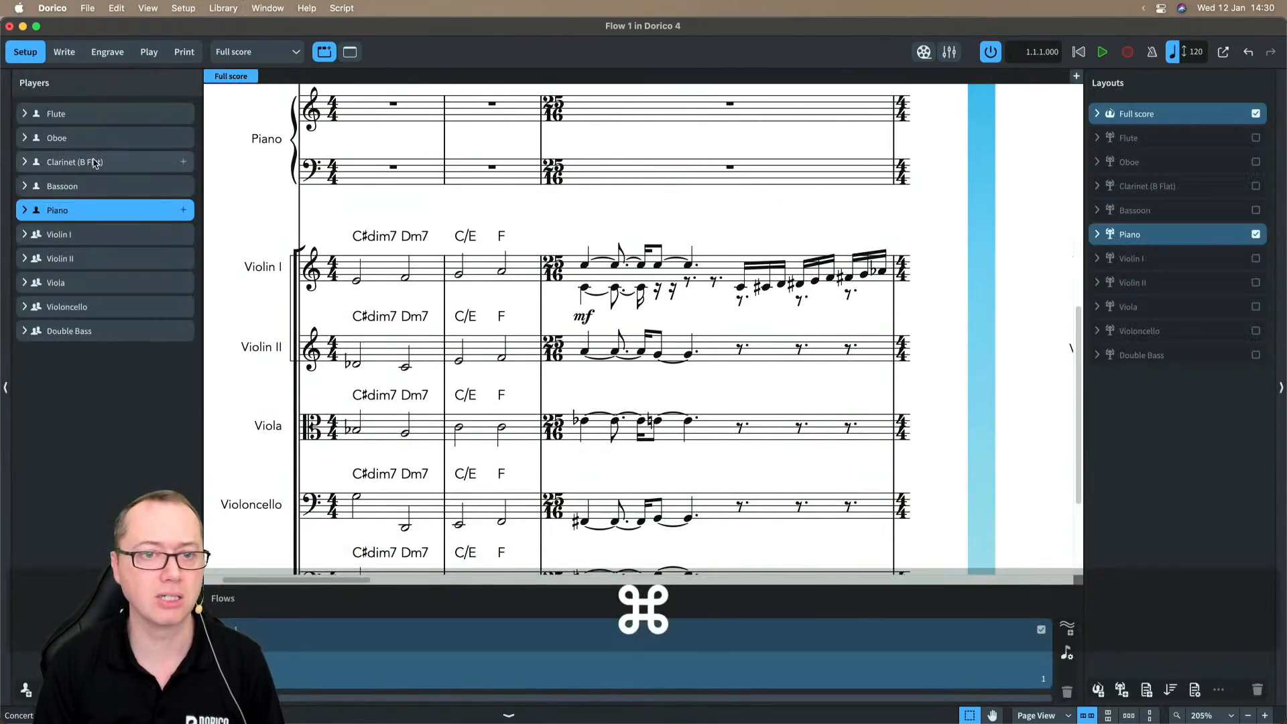
click(85, 236)
shift+click(86, 333)
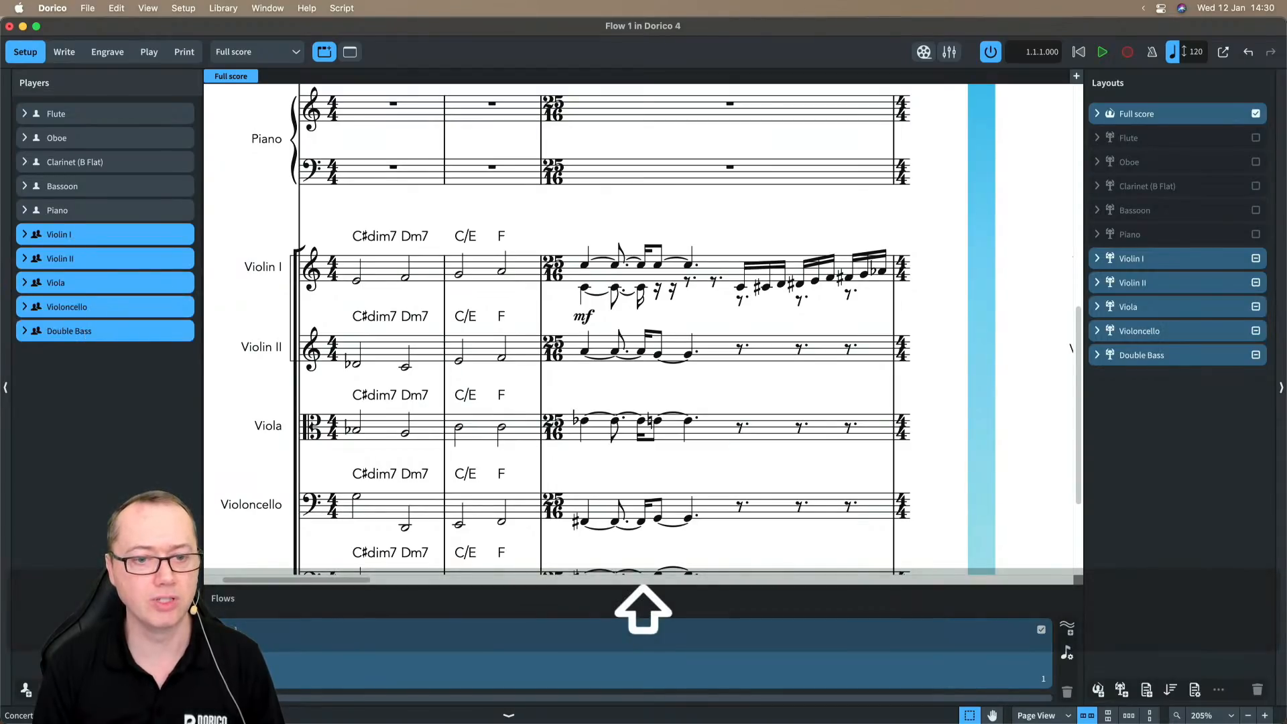
click(98, 689)
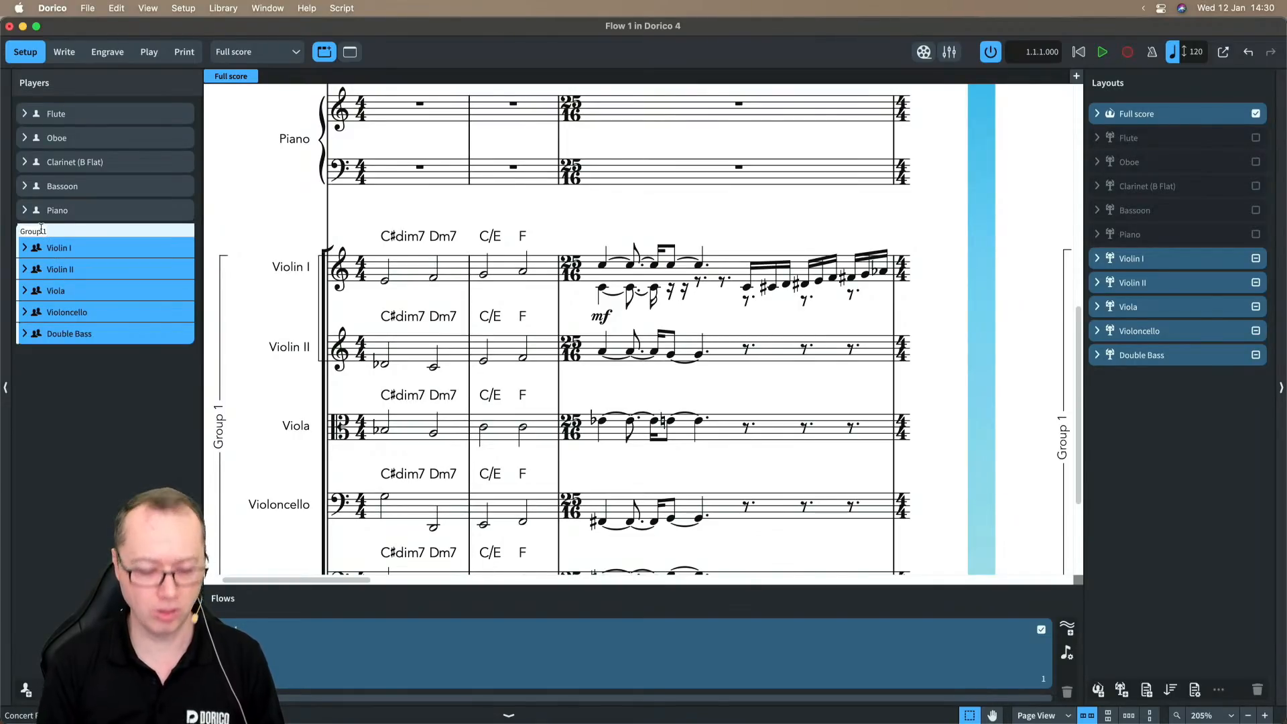
- Name the new player group Strings
key(BackSpace)
text(Strings)
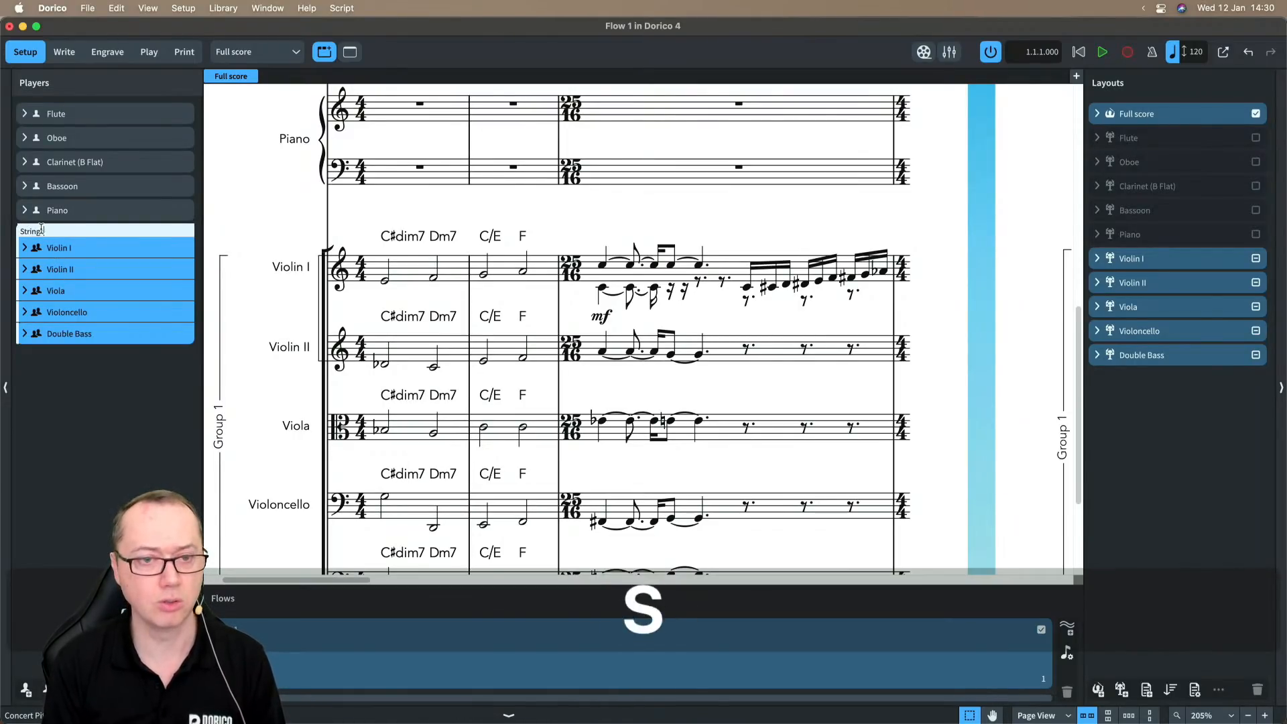
key(Return)
scroll(272, 396, down, 3)
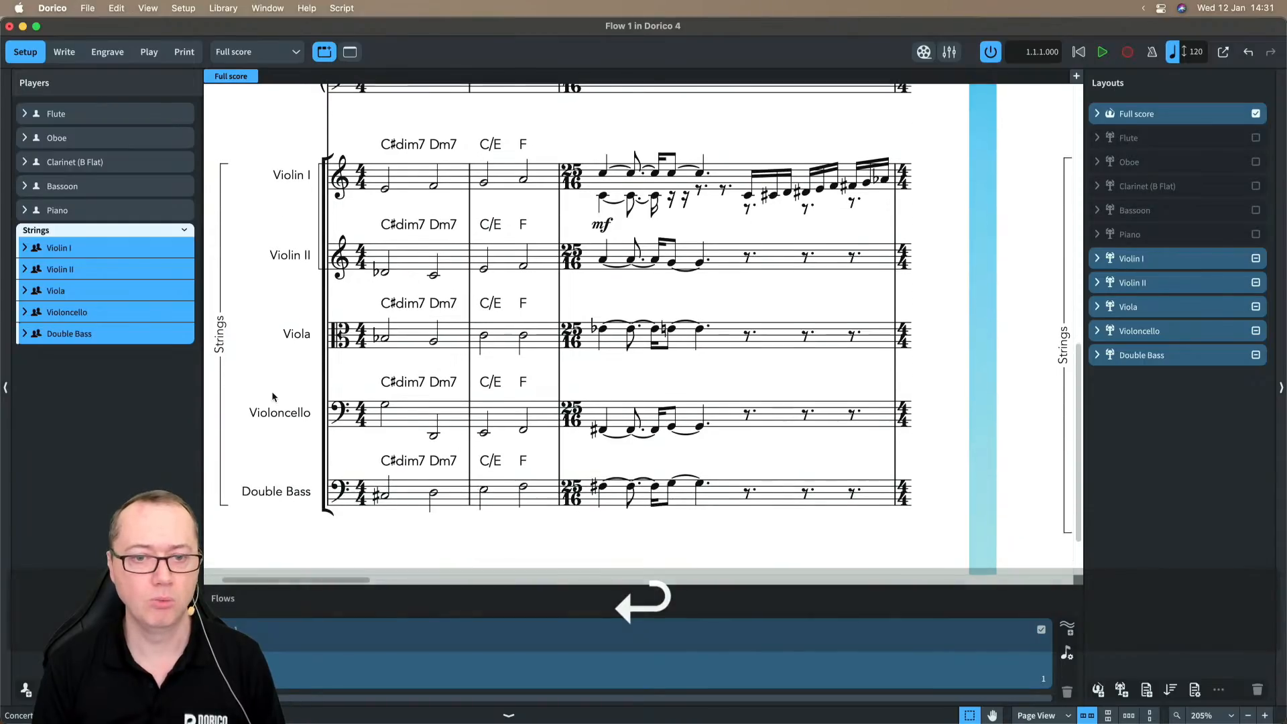
scroll(238, 353, left, 2)
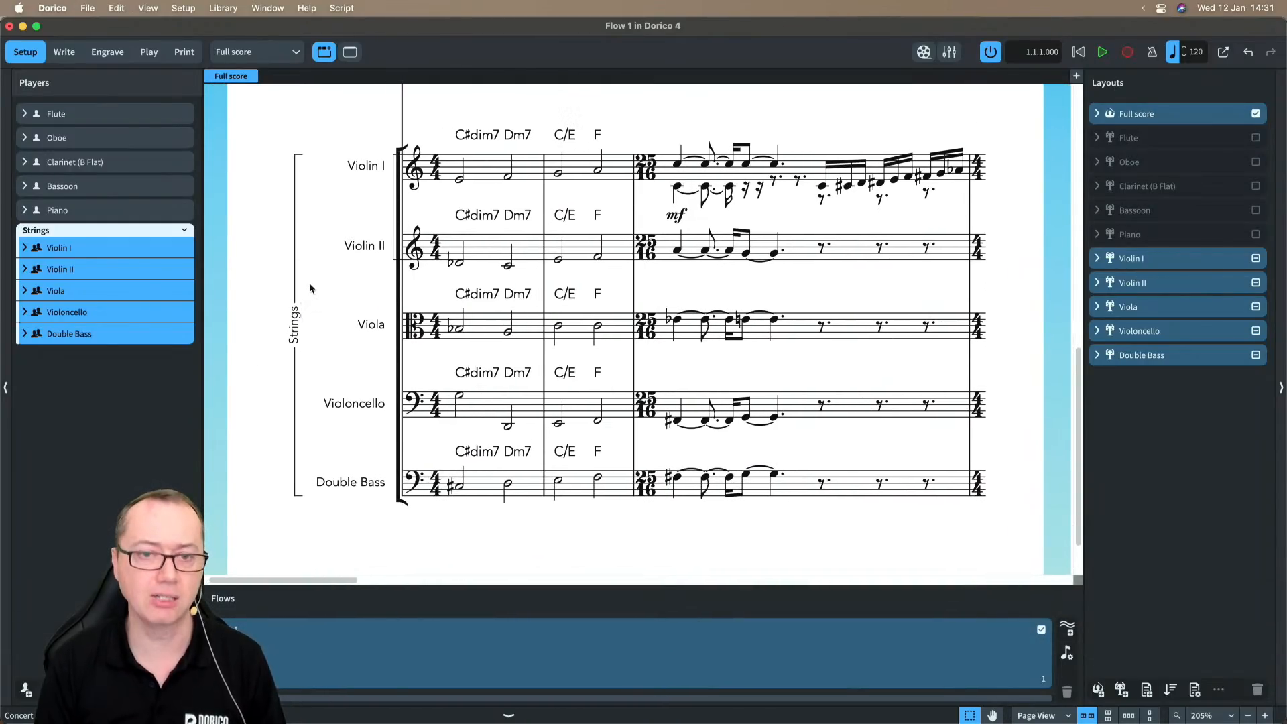
- Try hiding the player group names in the full score's staff labels through Layout Options, and show them again
key(super+2)
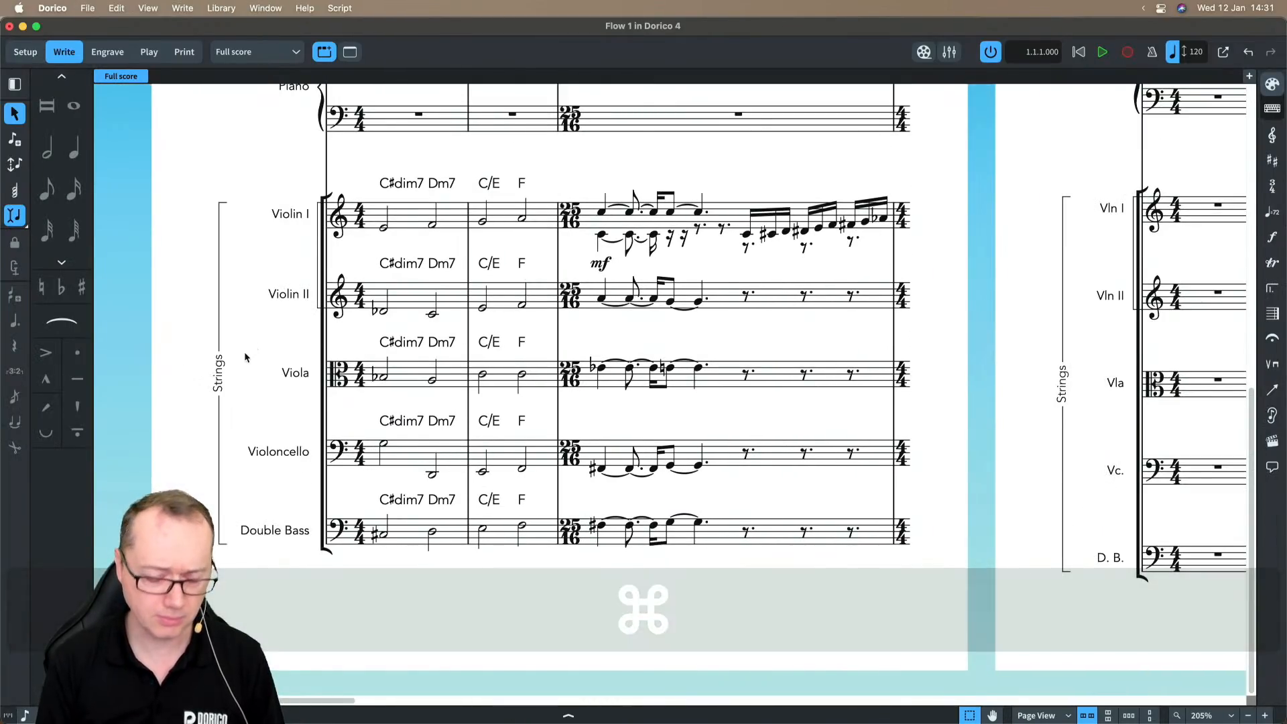
key(super+shift+l)
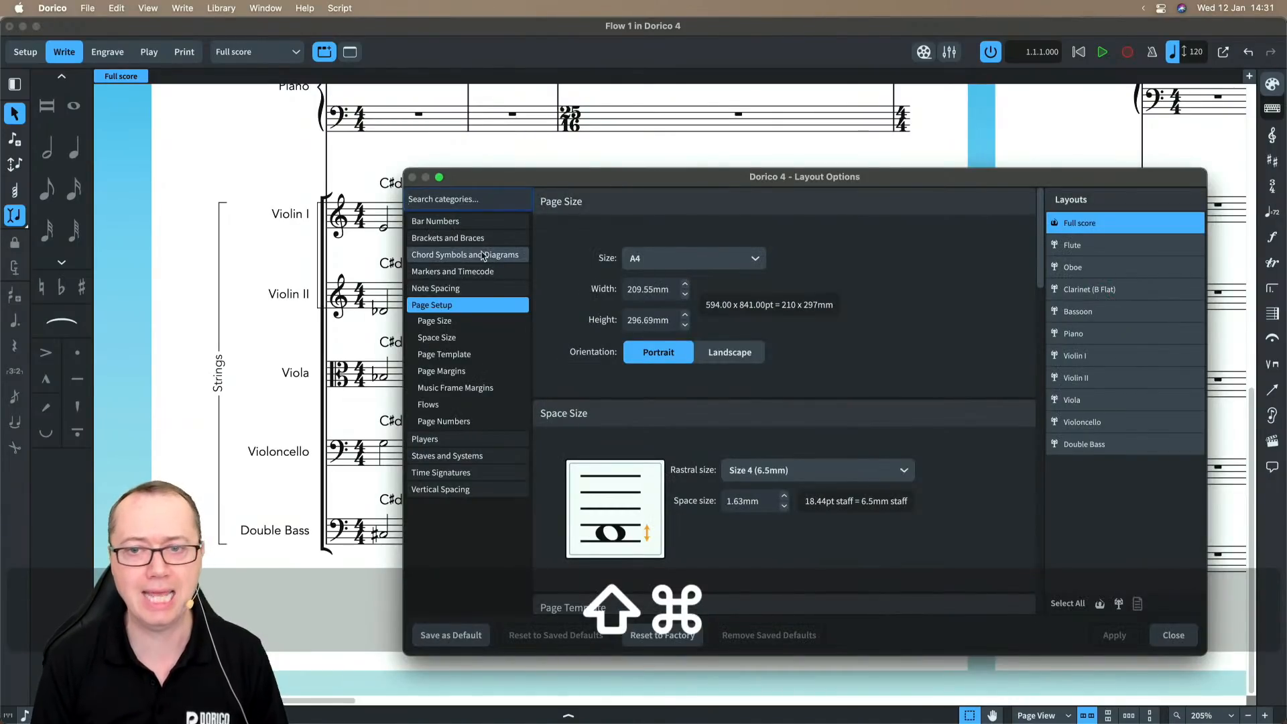
click(468, 457)
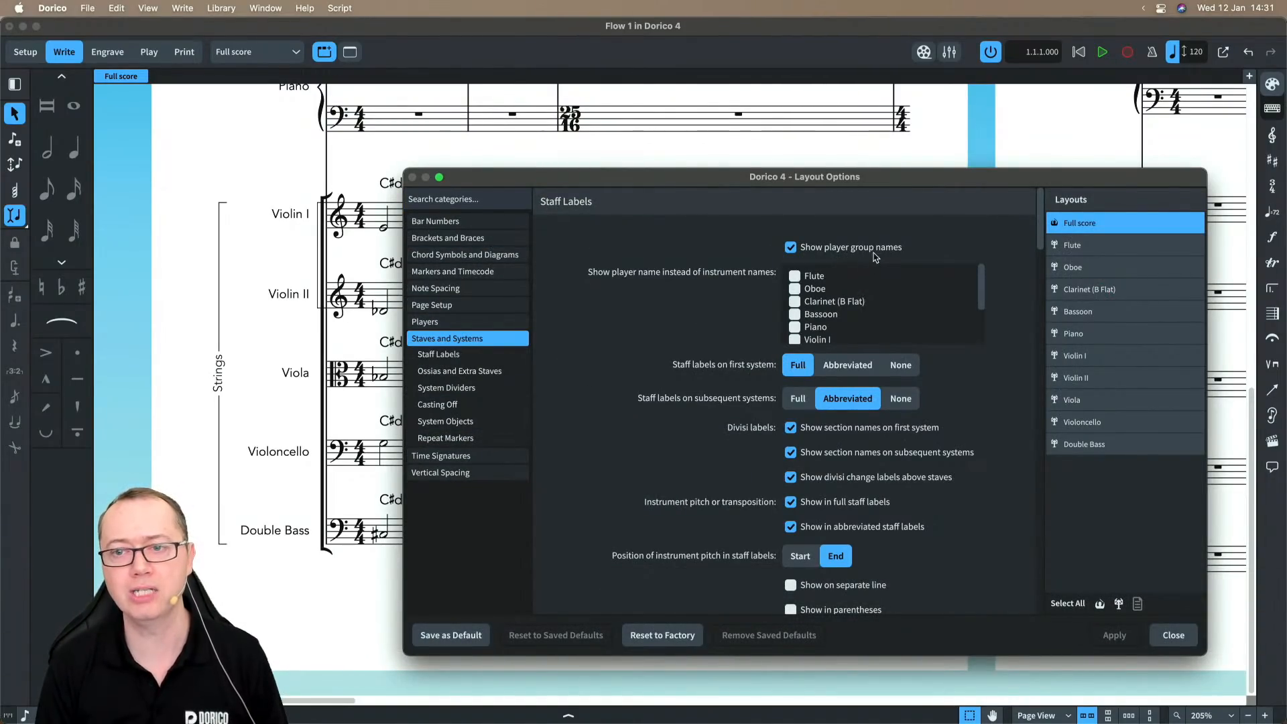
click(838, 248)
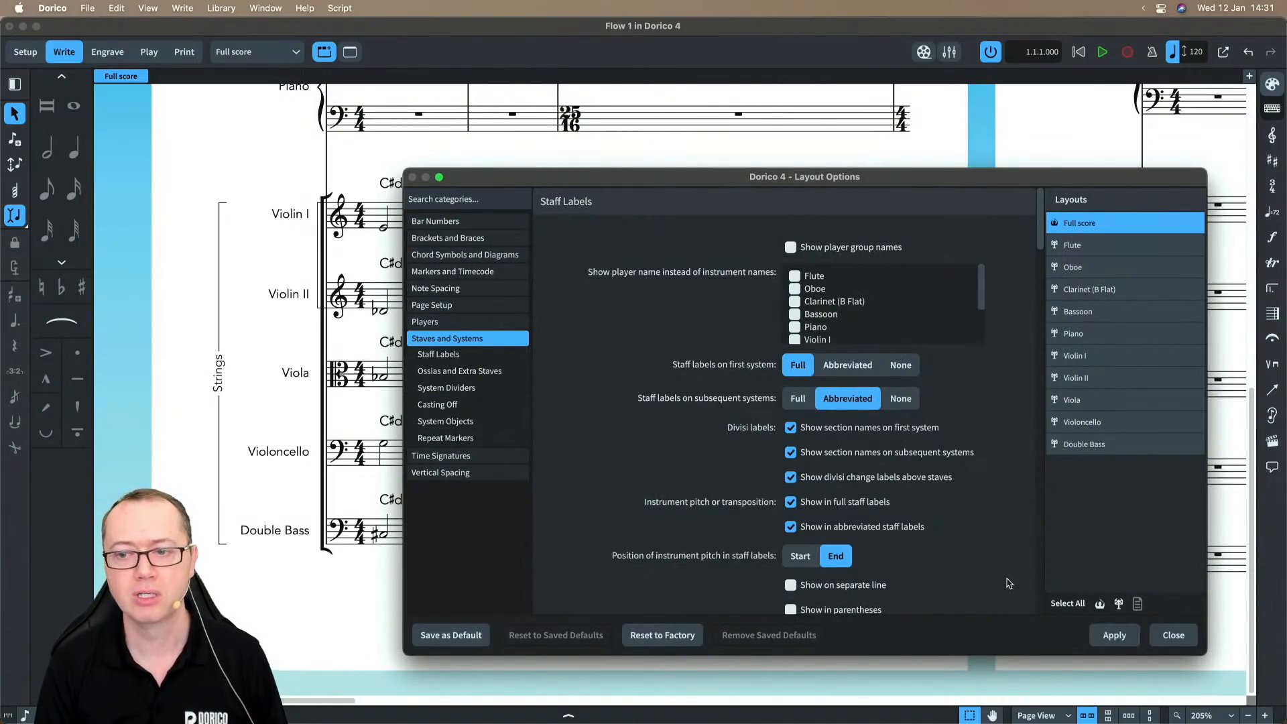
click(1115, 635)
click(827, 247)
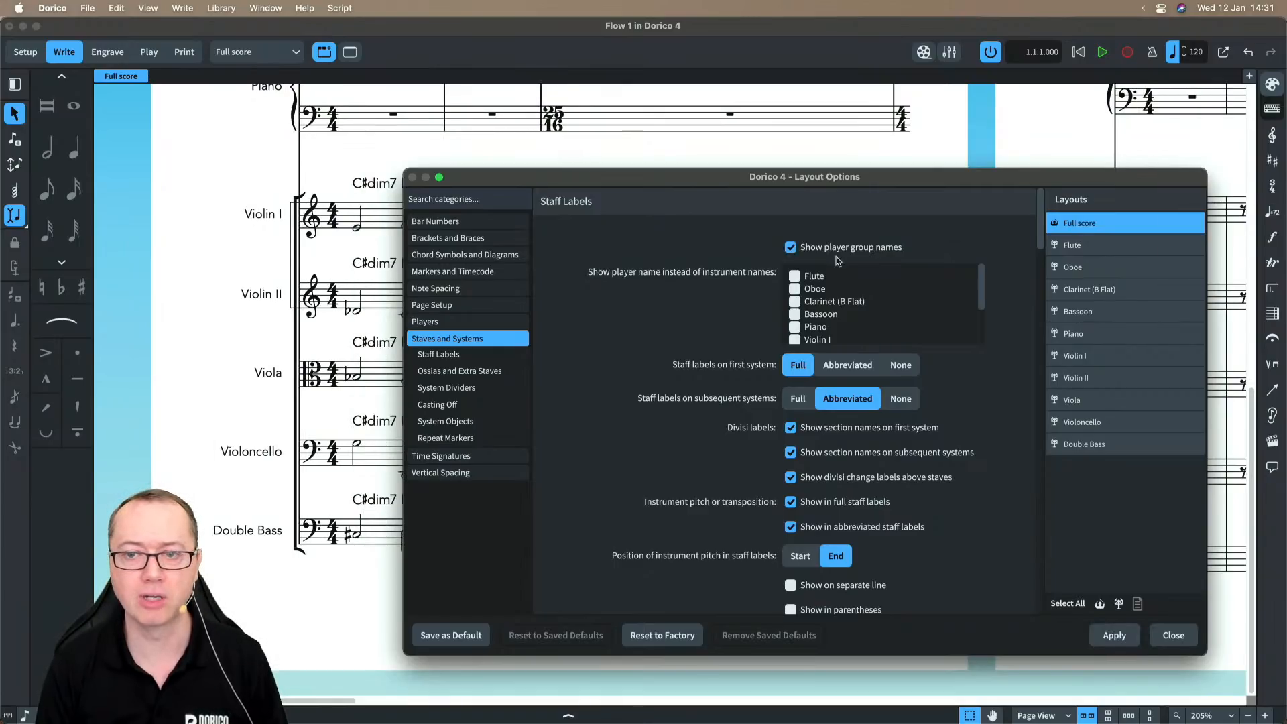
click(1109, 641)
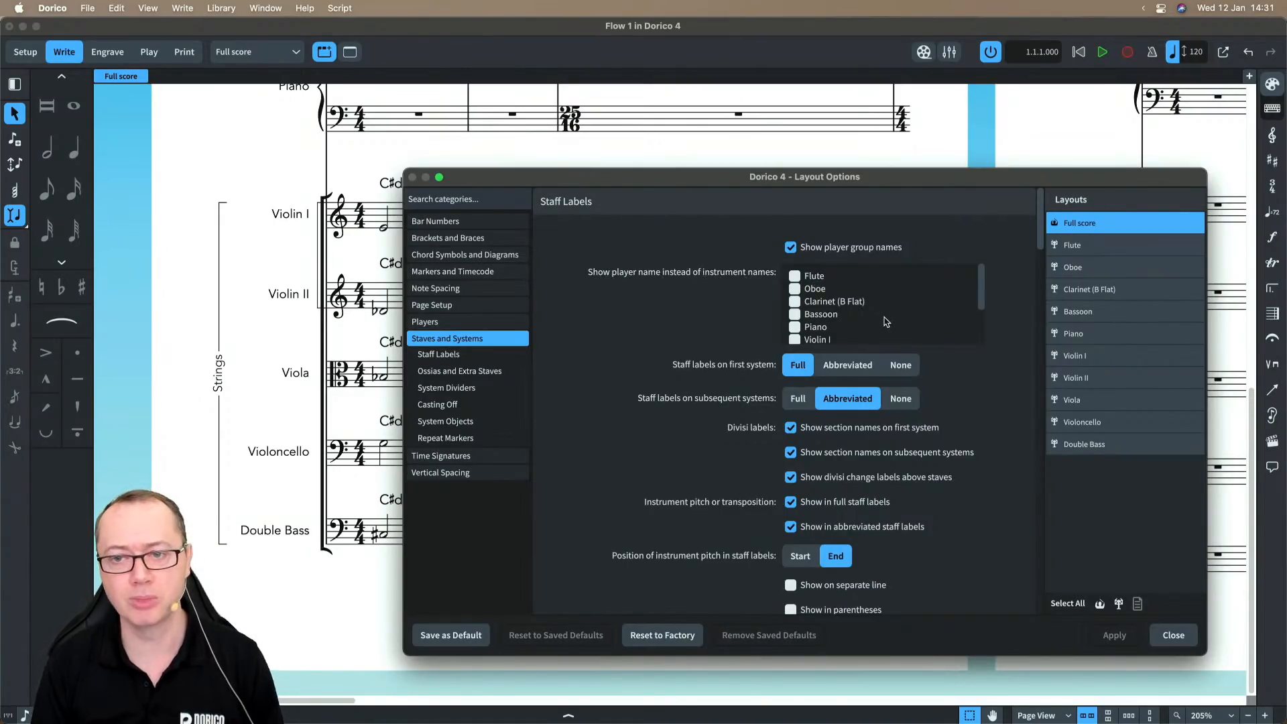
scroll(886, 322, down, 3)
scroll(878, 320, up, 3)
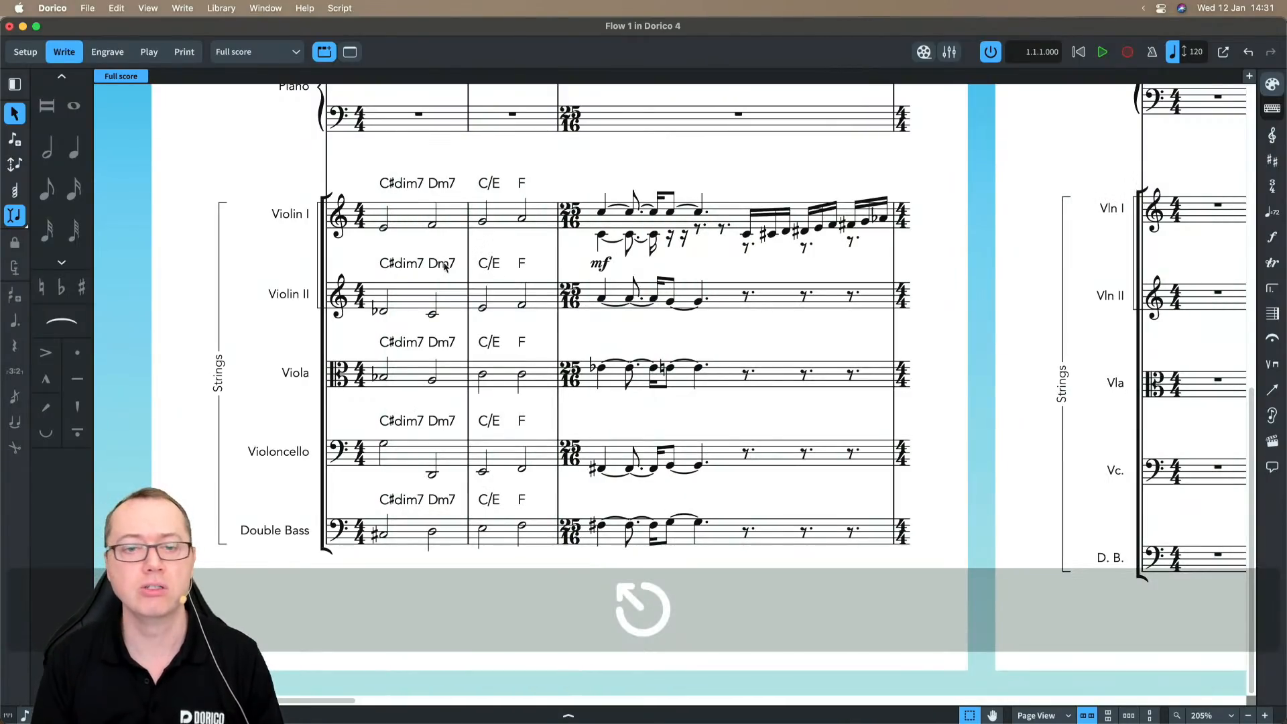
key(super+1)
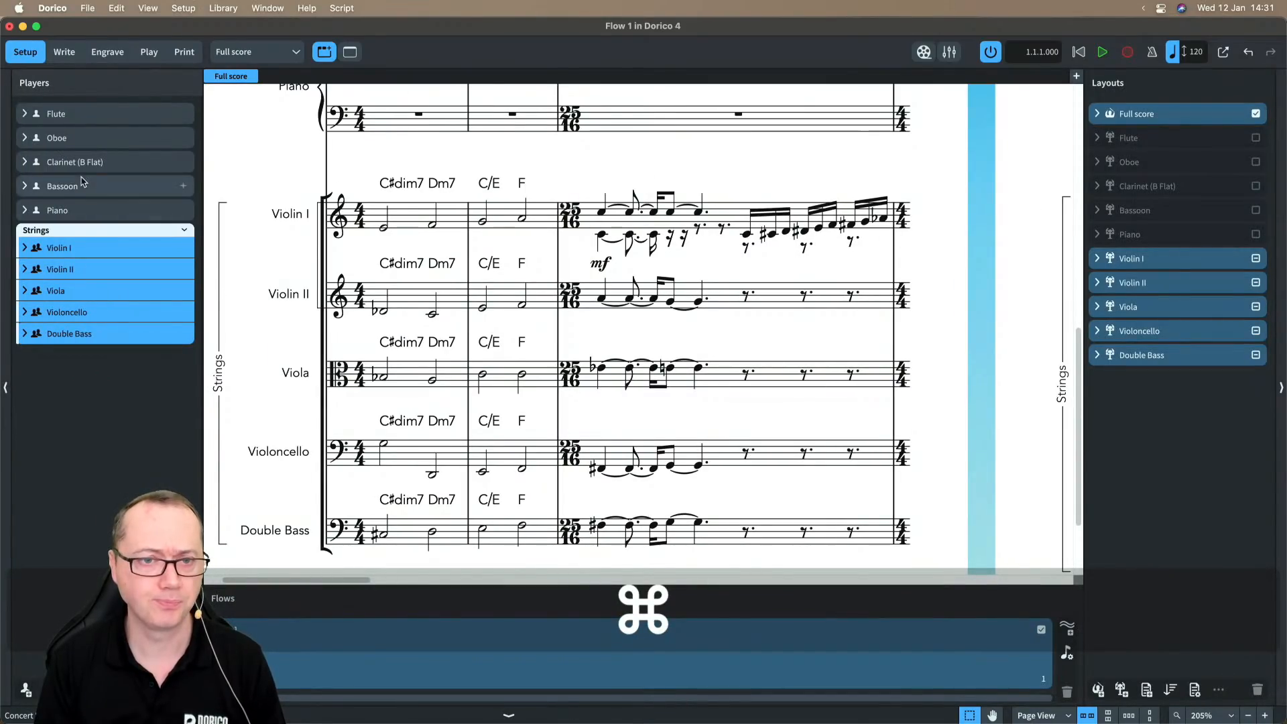
click(72, 213)
right_click(79, 212)
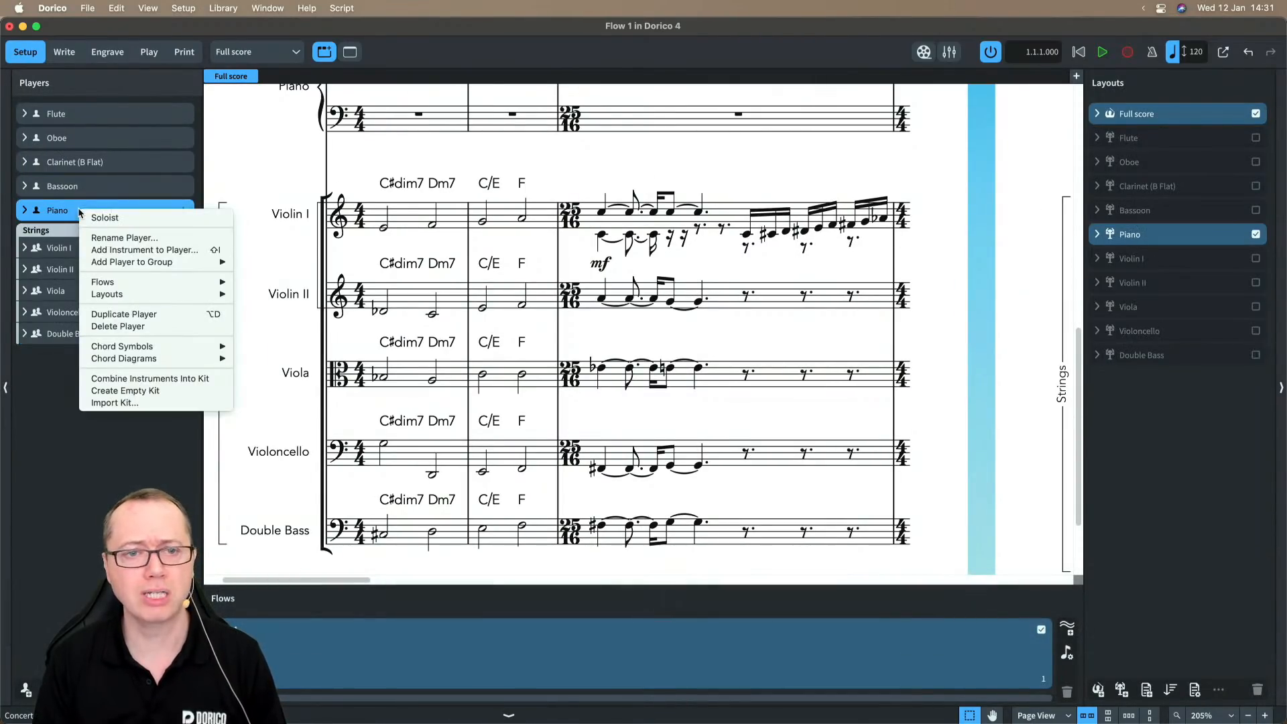
key(Escape)
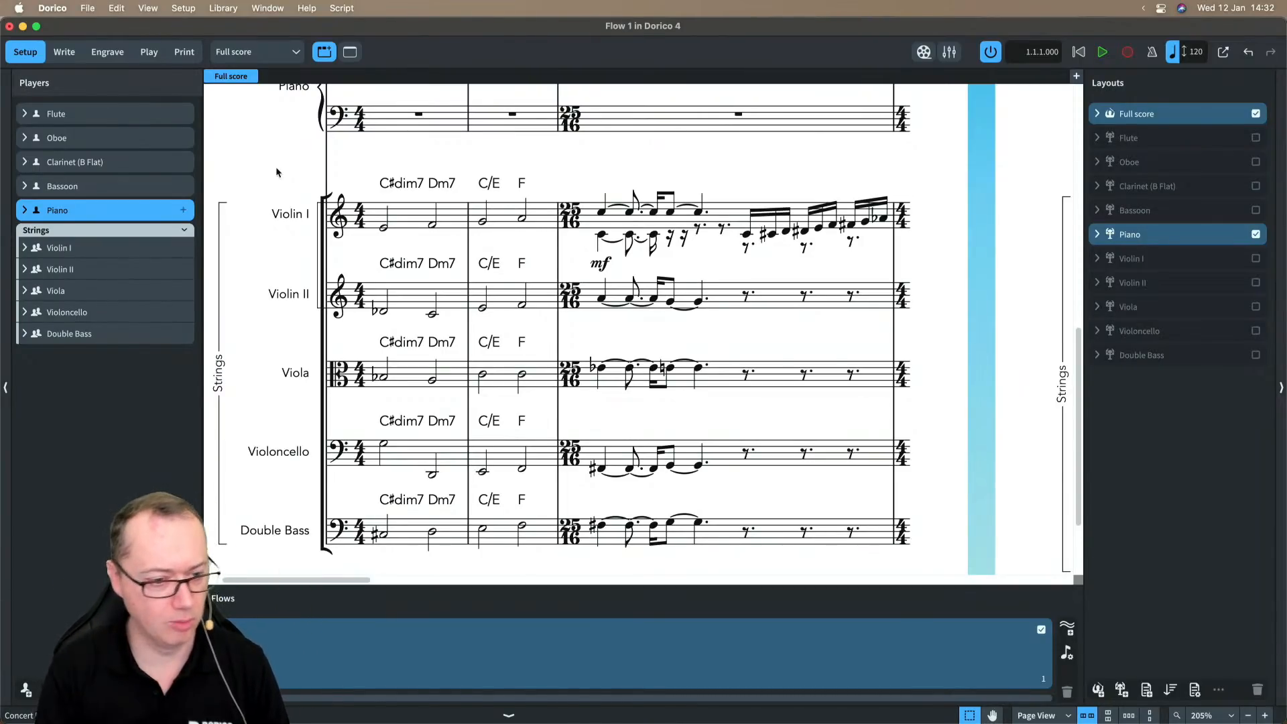
key(super+2)
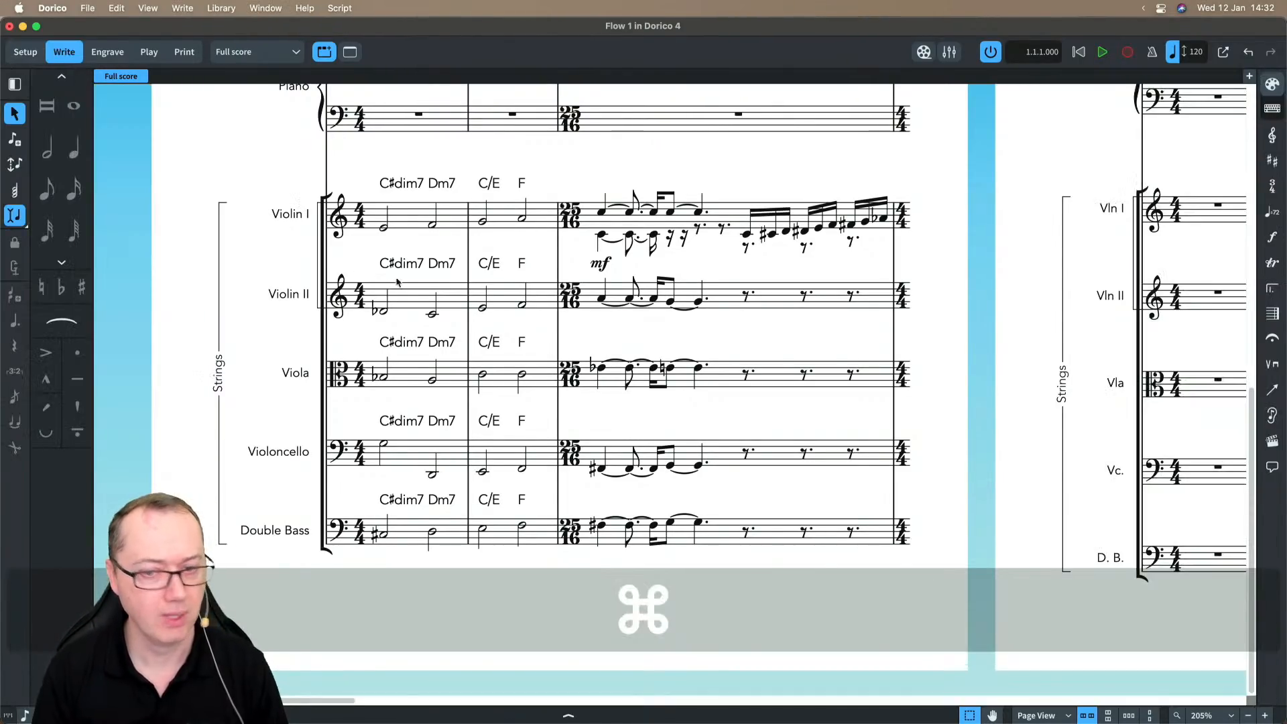
- Repeat the Violin I figure of bar 9 four times, filling the following bars through bar 13
scroll(612, 290, right, 15)
scroll(623, 293, left, 2)
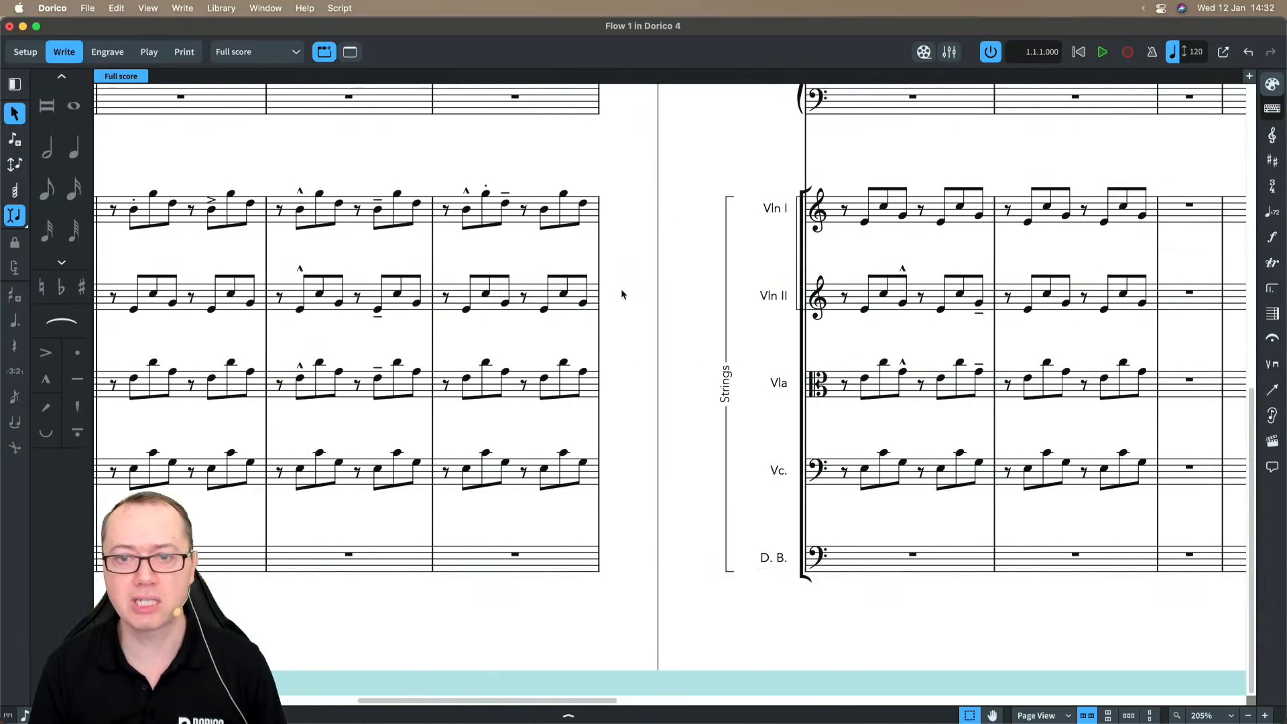
scroll(623, 293, right, 5)
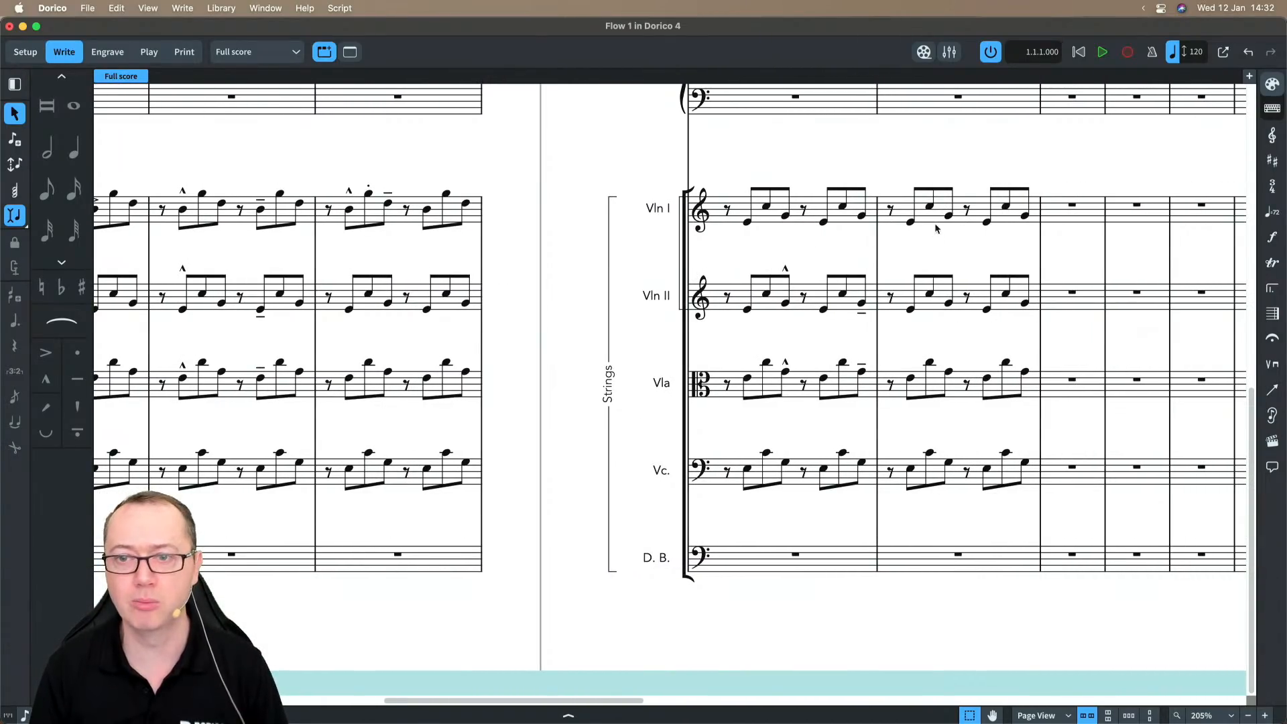
click(937, 220)
key(r)
key(r)
key(r)
key(r)
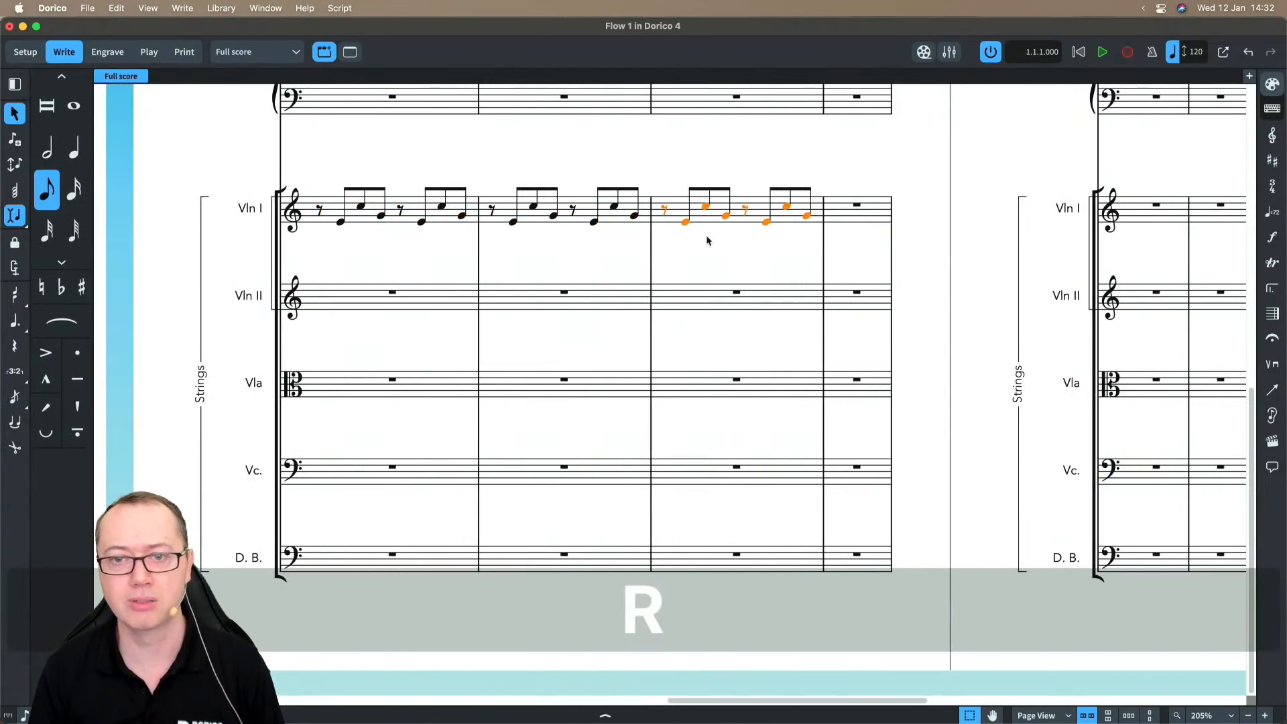
- Switch from the full score to the Violin I part layout
scroll(706, 236, down, 5)
scroll(595, 402, up, 3)
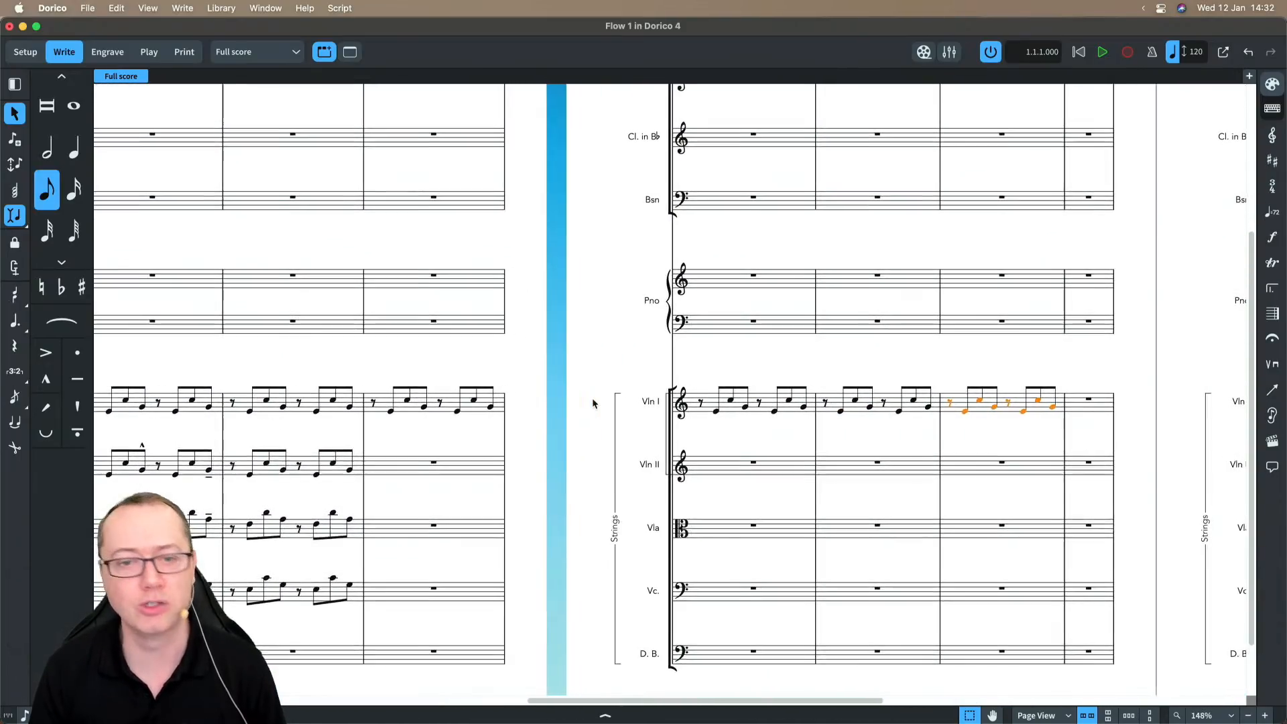
scroll(595, 402, left, 1)
scroll(594, 402, up, 1)
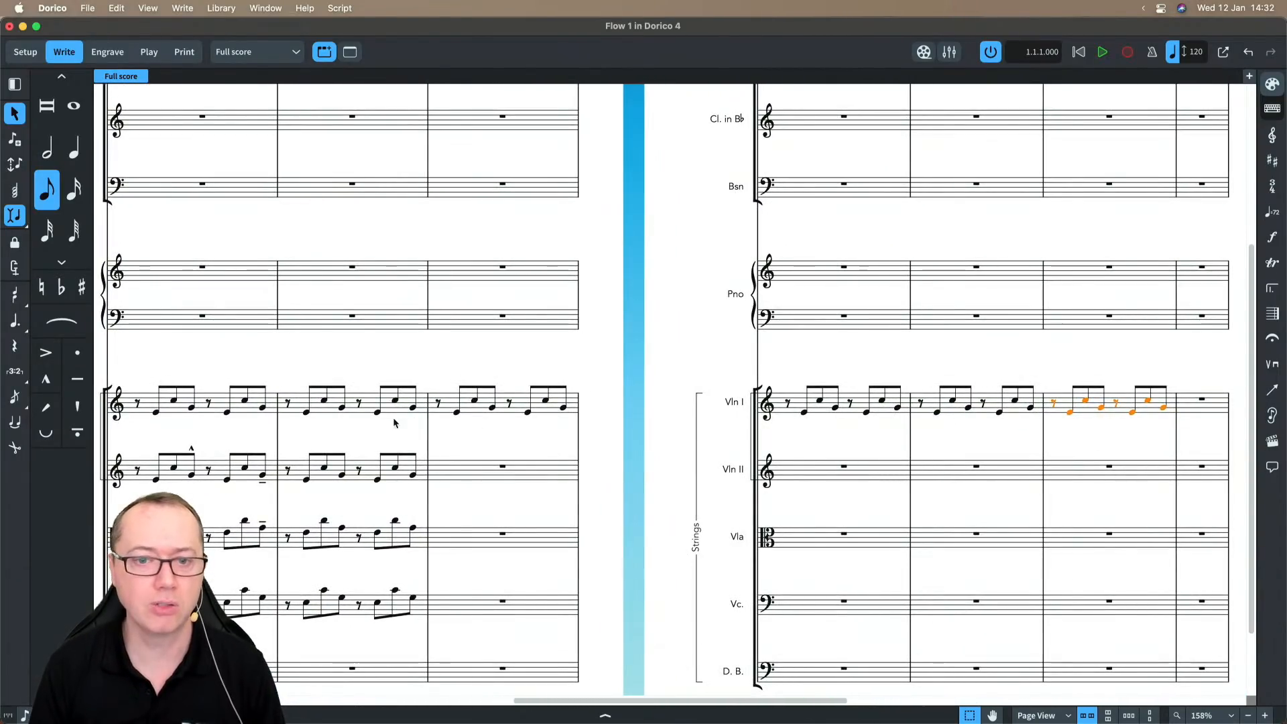
key(w)
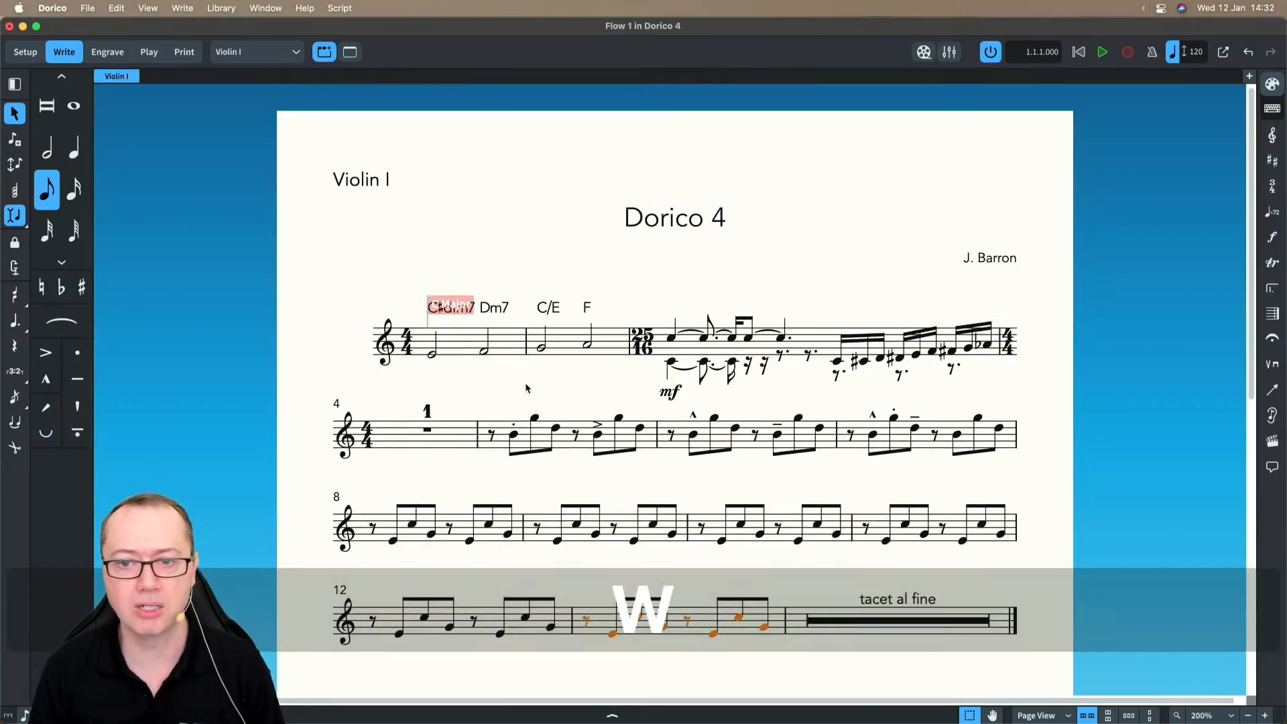
- Select the repeated figures in bars 8–13 of the Violin I part and create a numbered bar region over them
scroll(523, 383, down, 3)
click(431, 414)
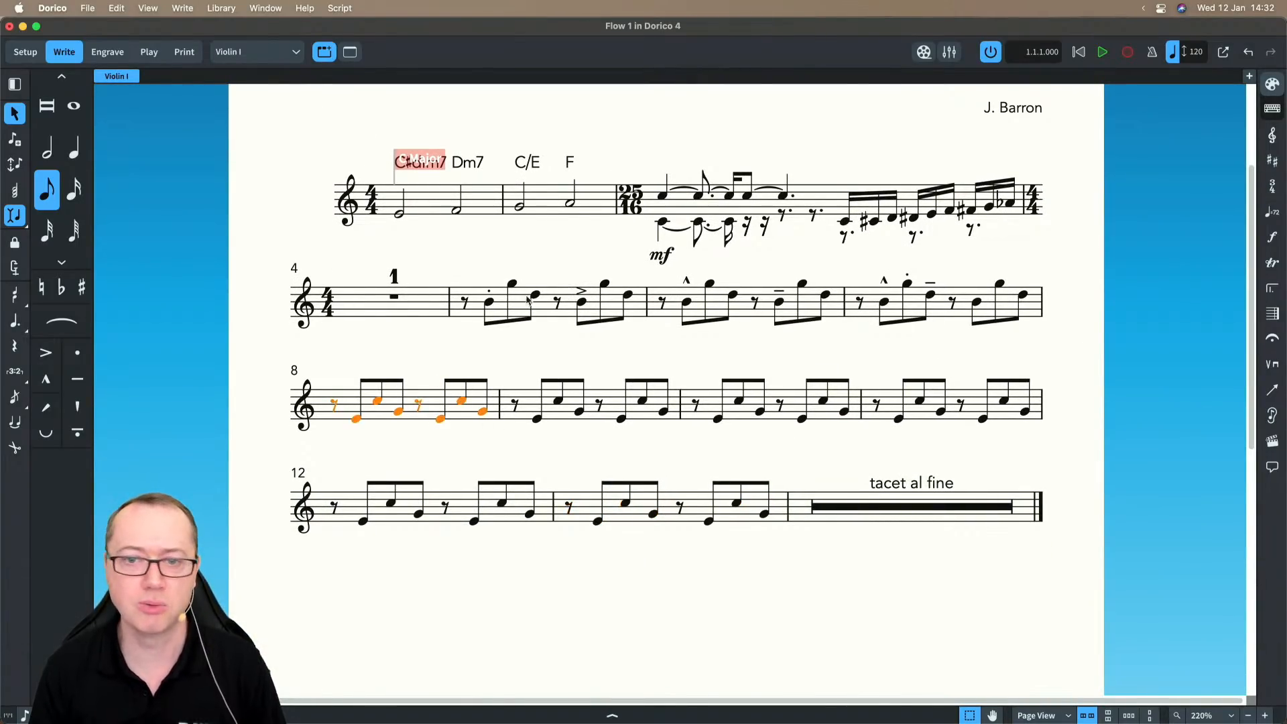
shift+click(672, 511)
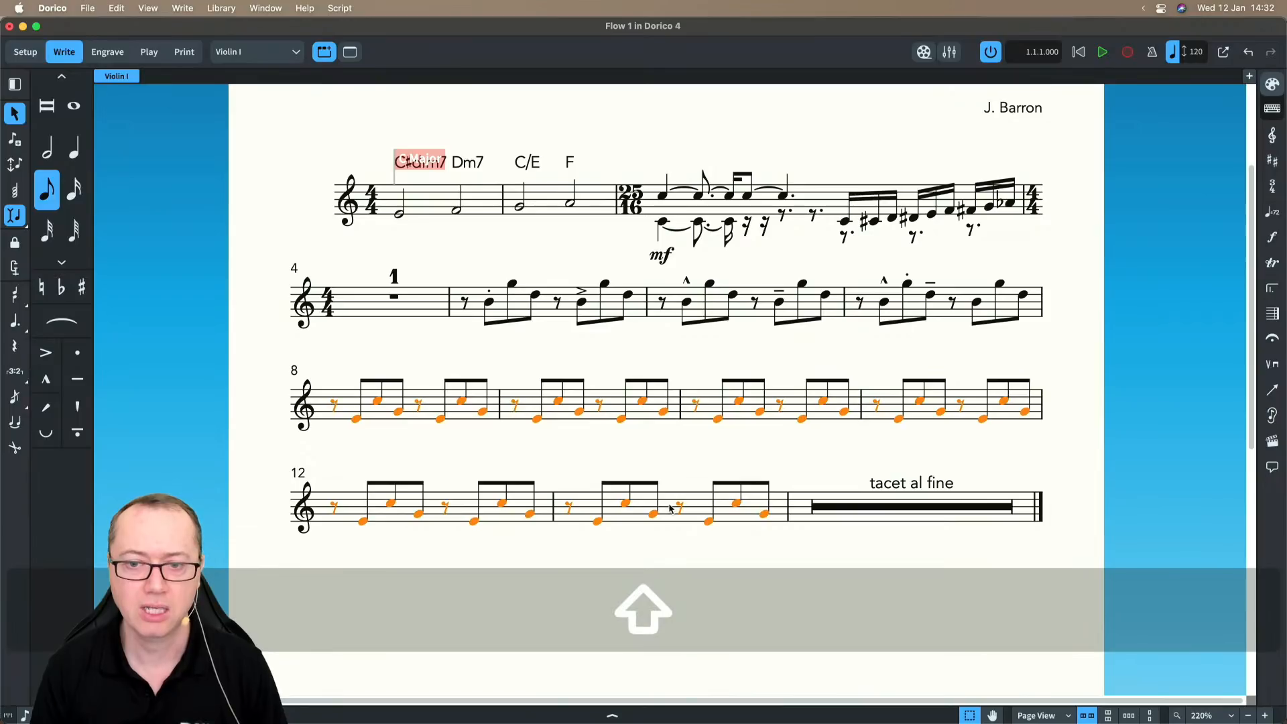
click(183, 8)
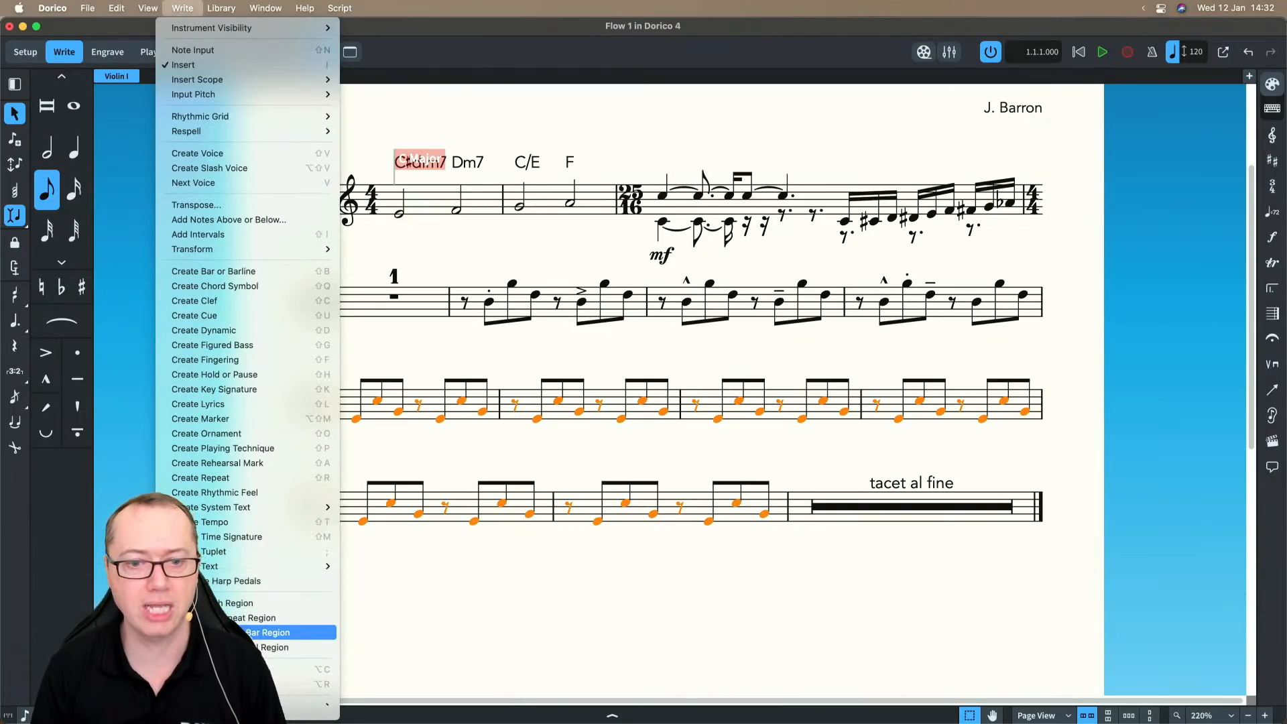
click(263, 633)
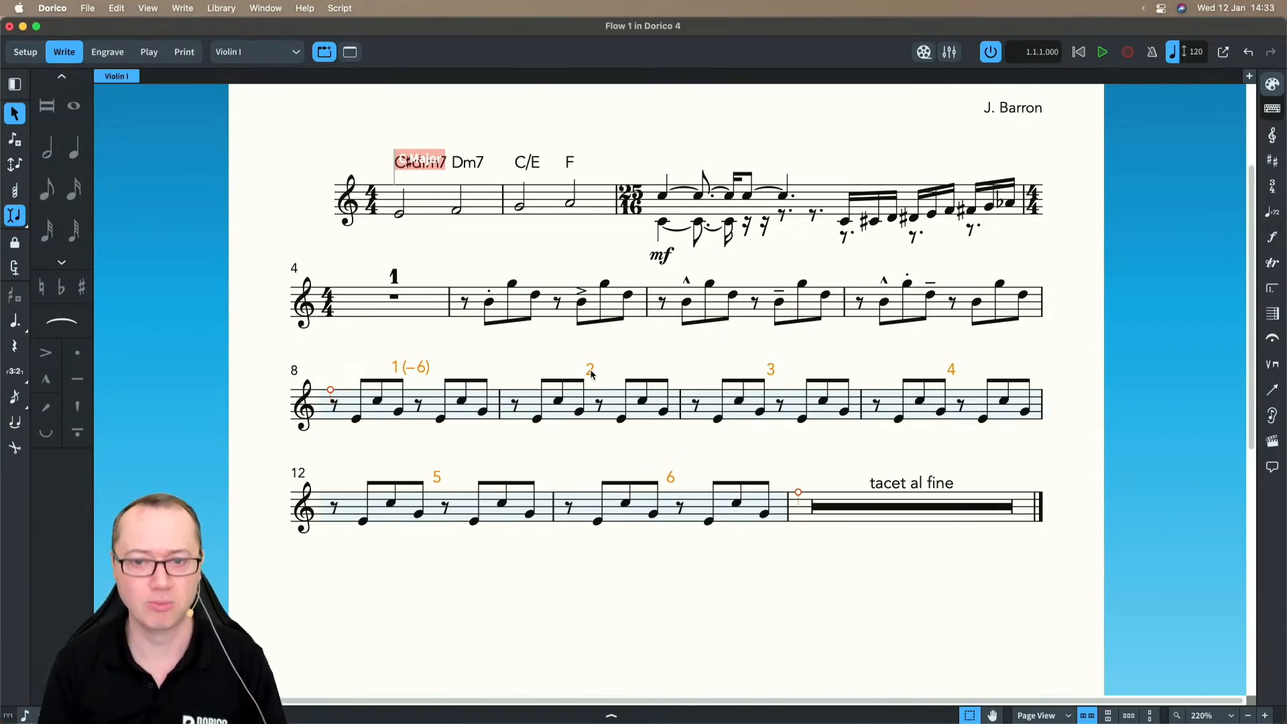
click(570, 457)
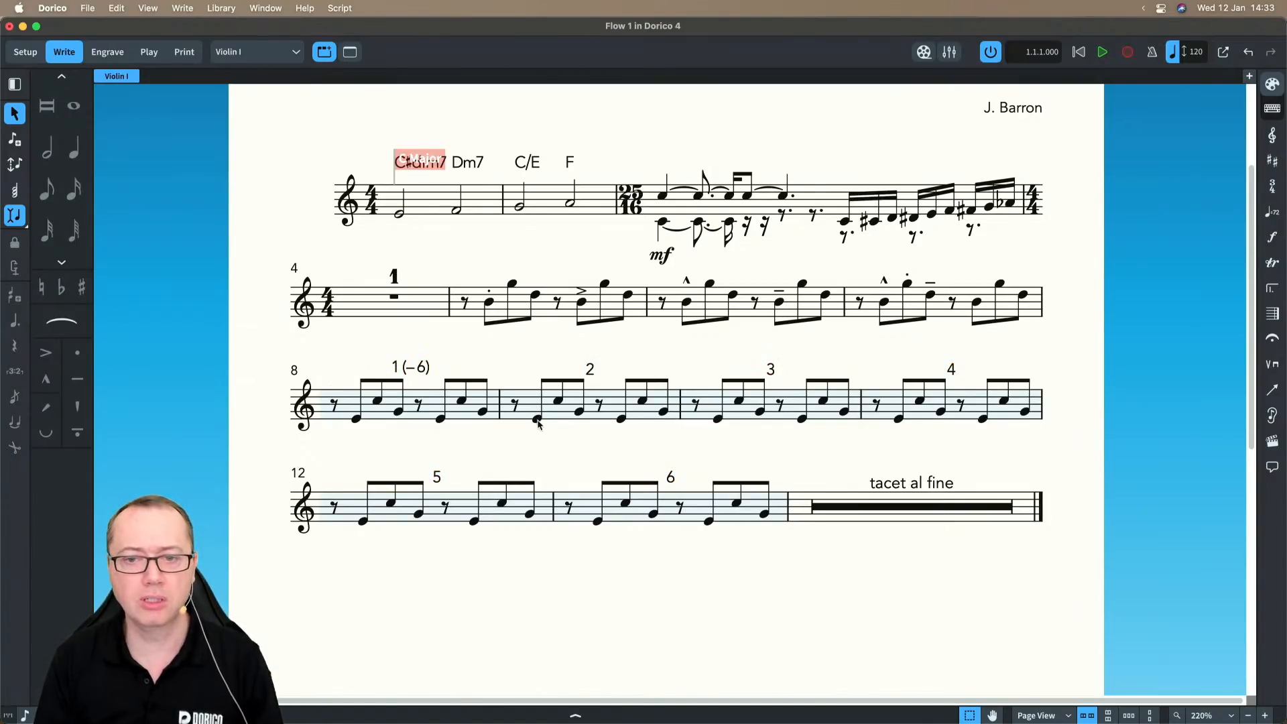
- Return from the Violin I part to the full score layout
key(w)
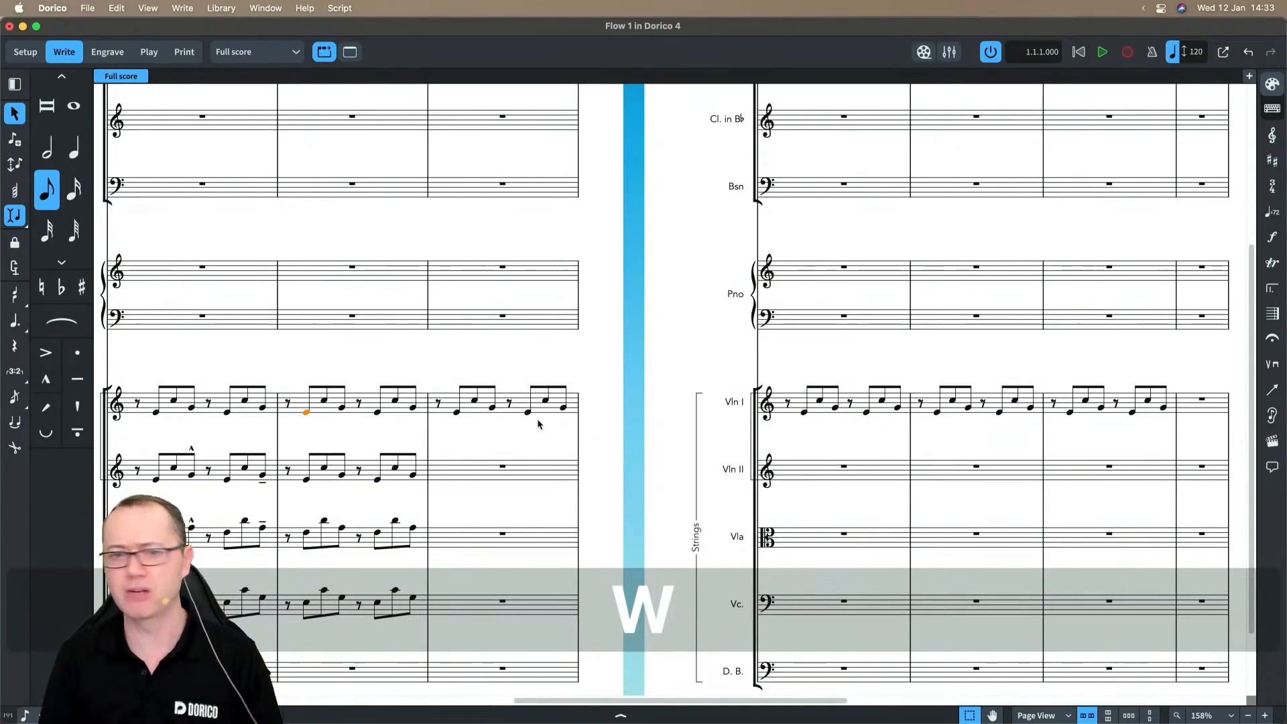
scroll(514, 358, down, 2)
scroll(515, 358, left, 2)
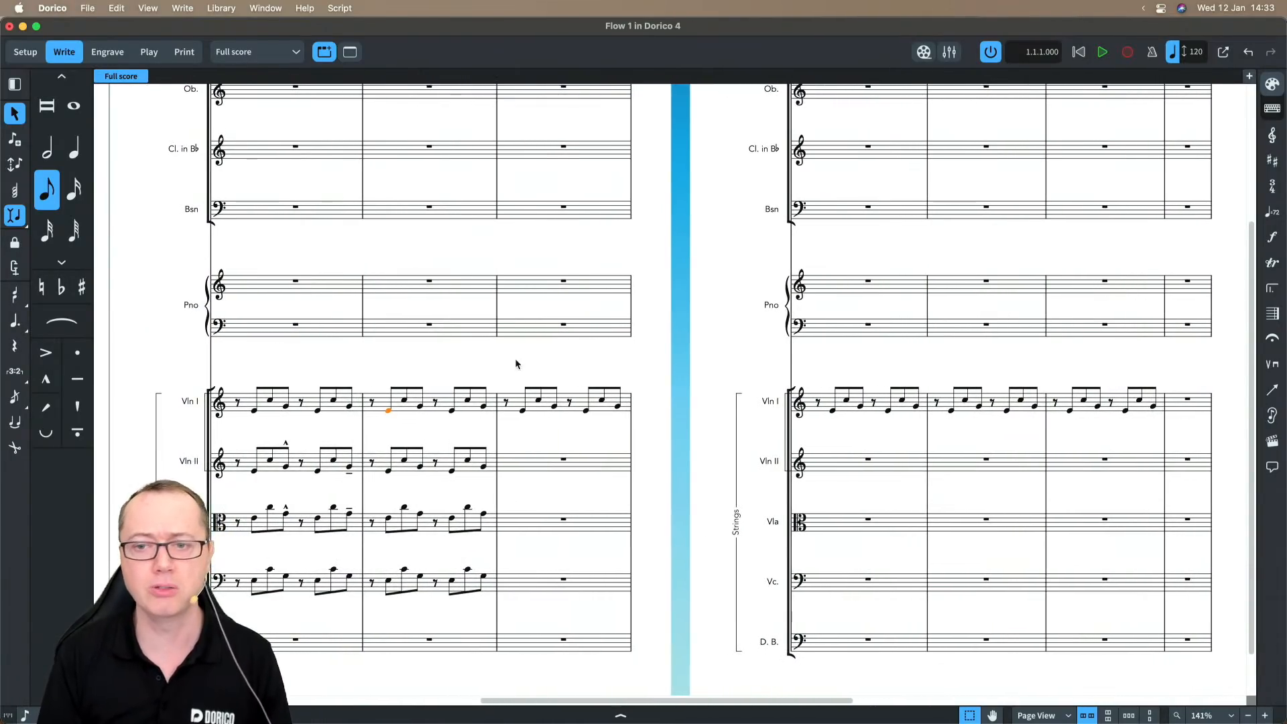
click(217, 10)
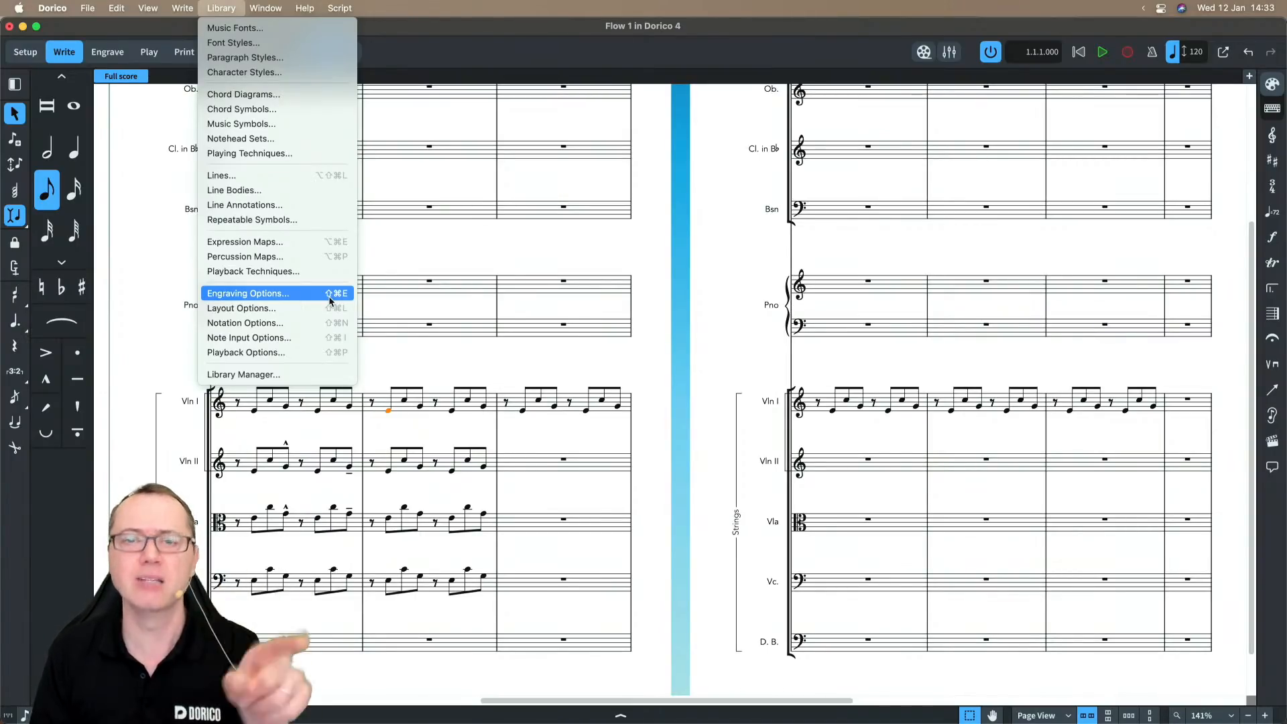
click(417, 247)
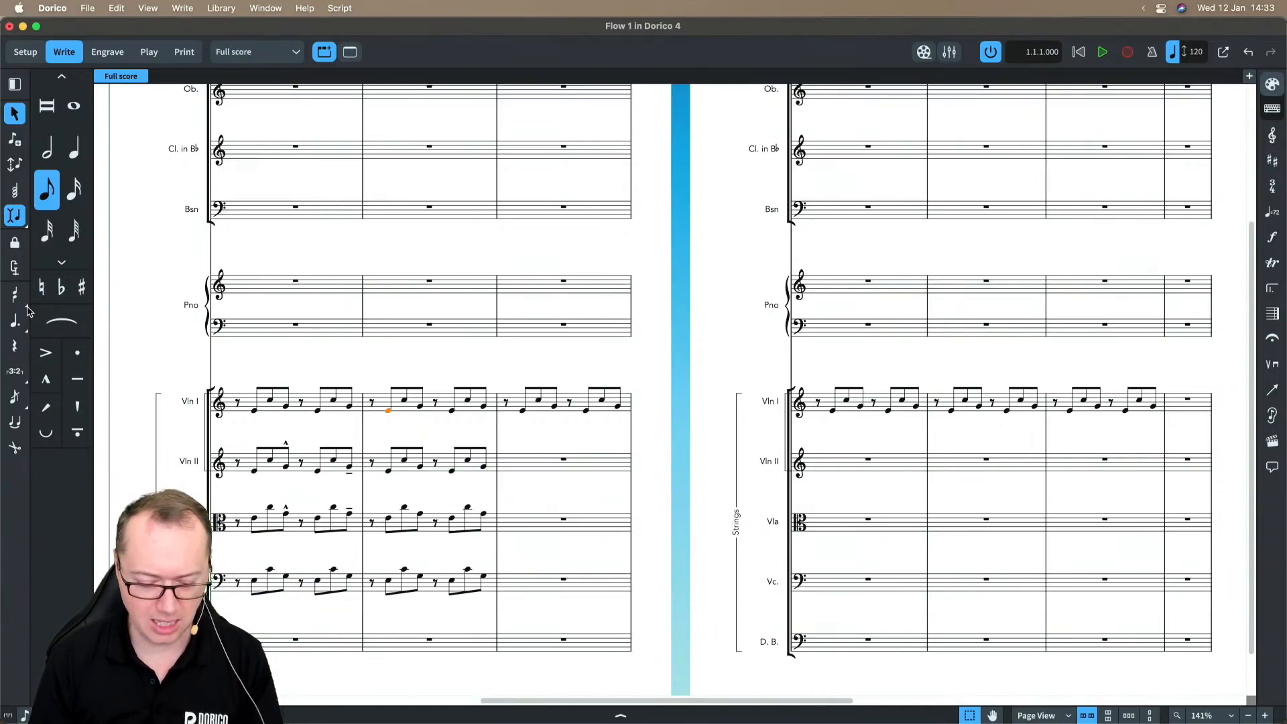
key(F6)
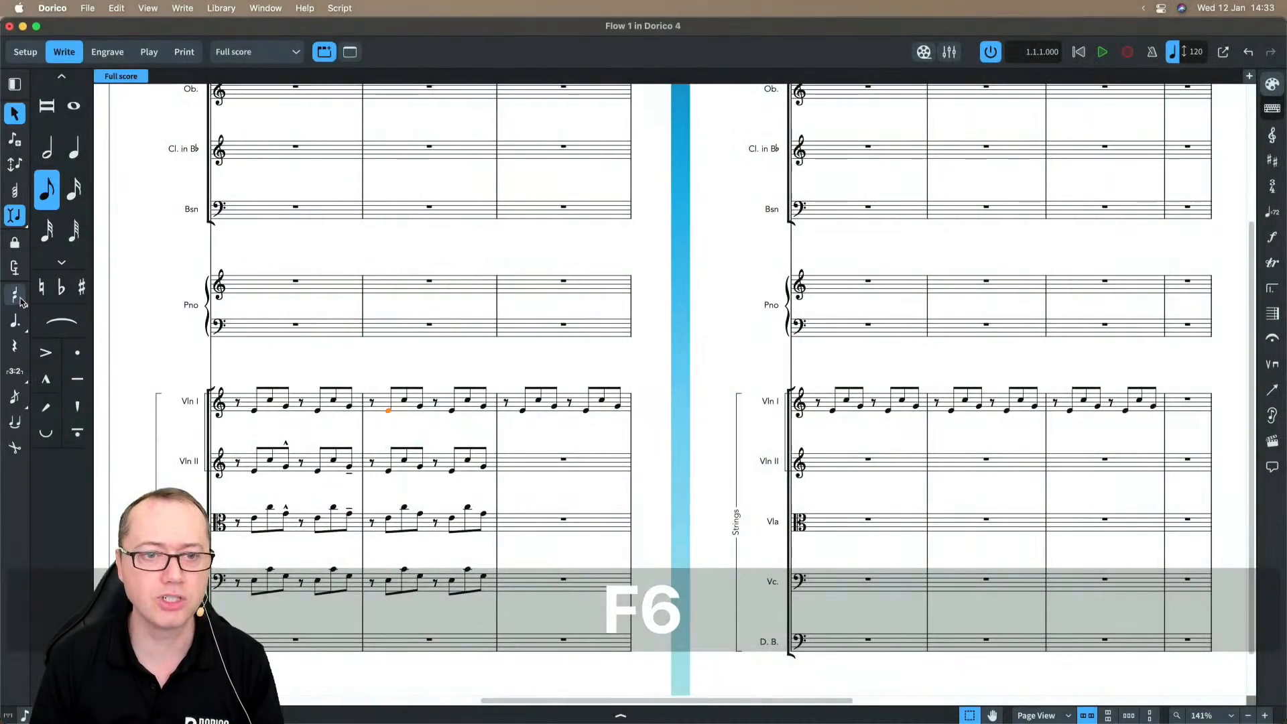
click(20, 302)
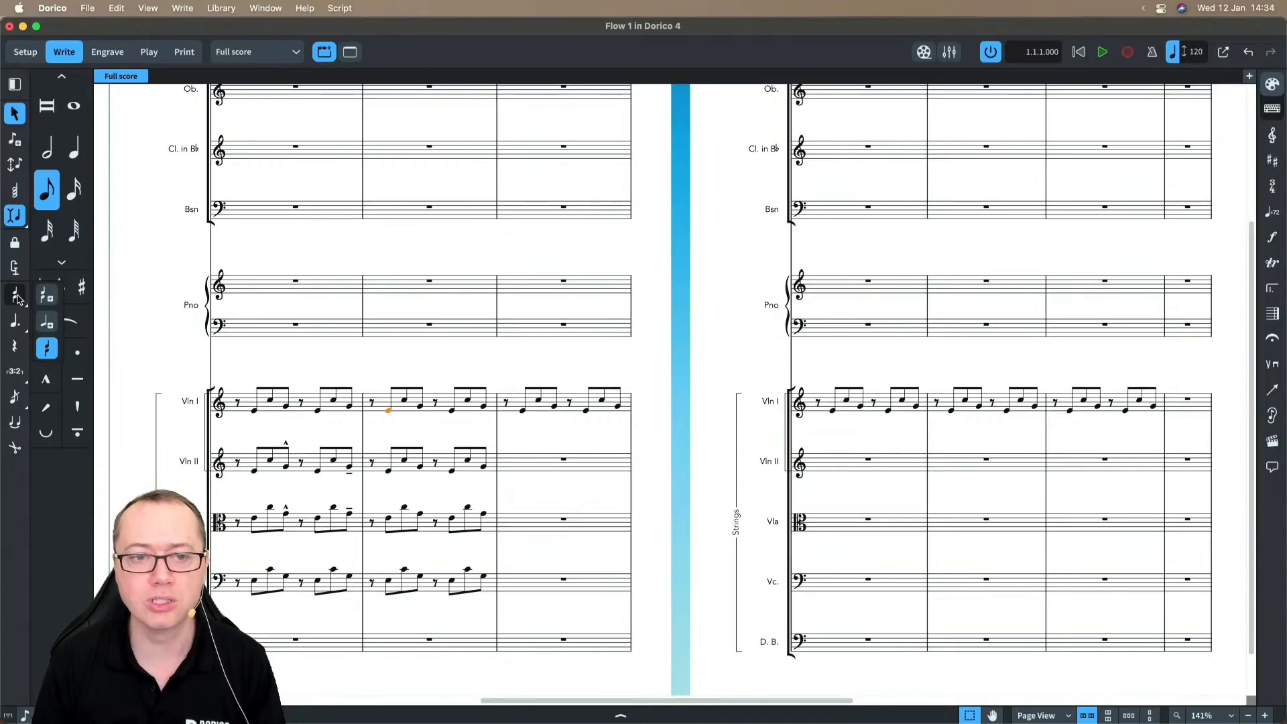
click(20, 322)
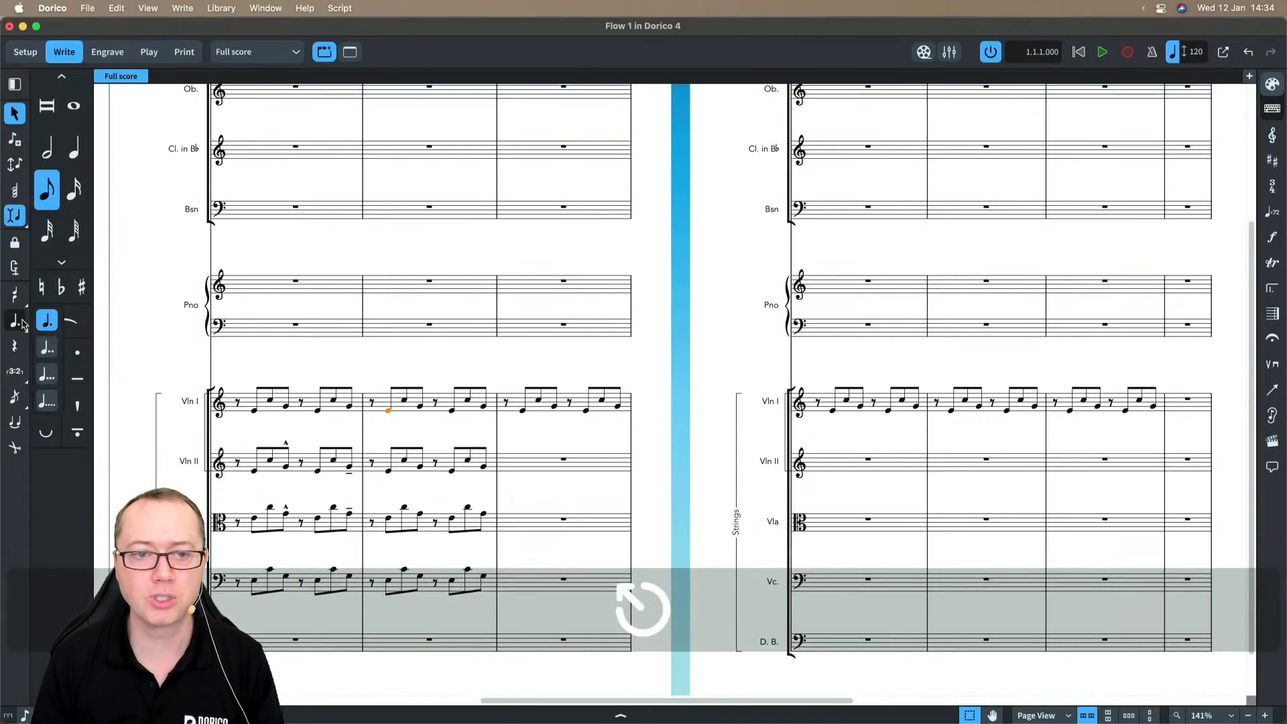
- Look through the notation panels for clefs, octave lines, key signatures and accidentals
click(17, 372)
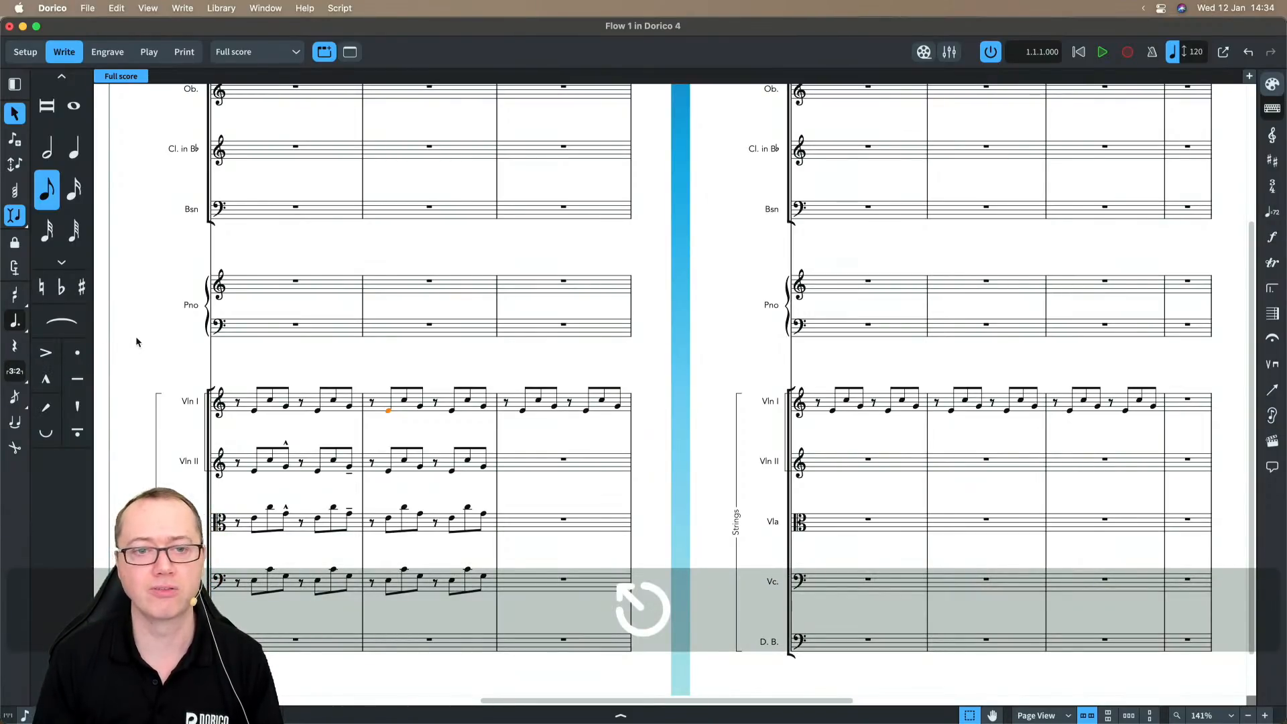
key(Escape)
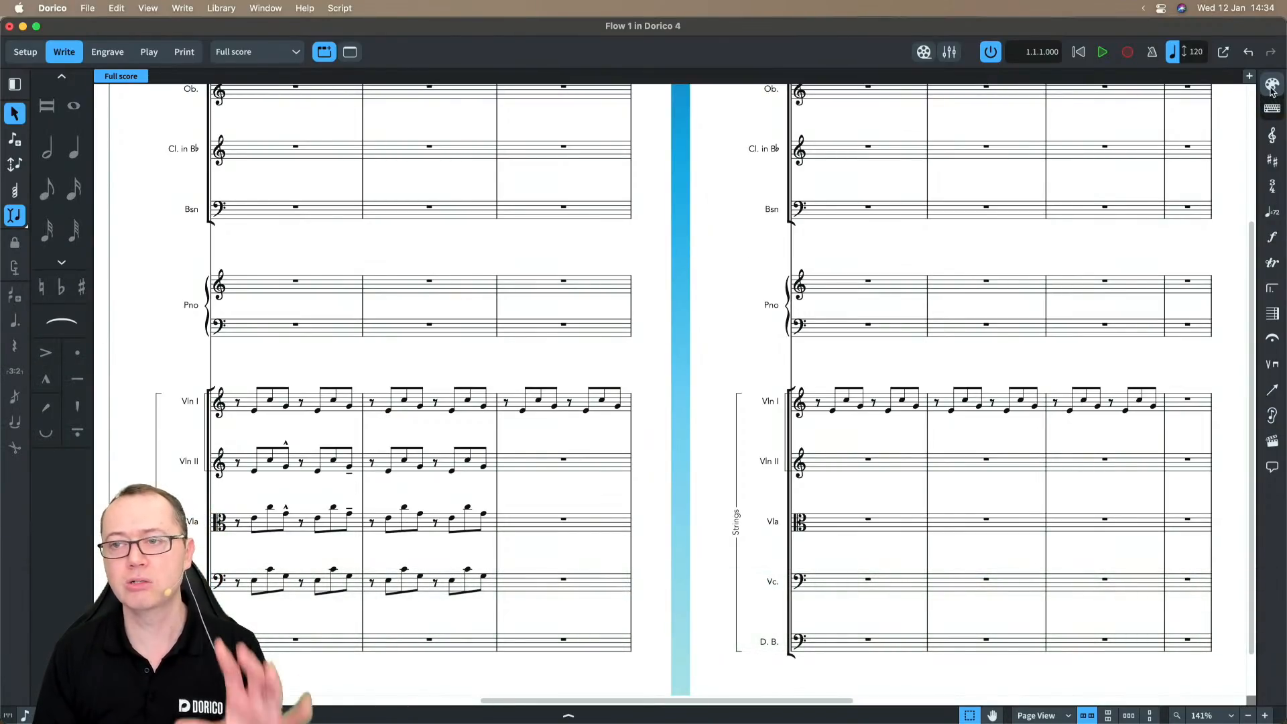
click(1272, 136)
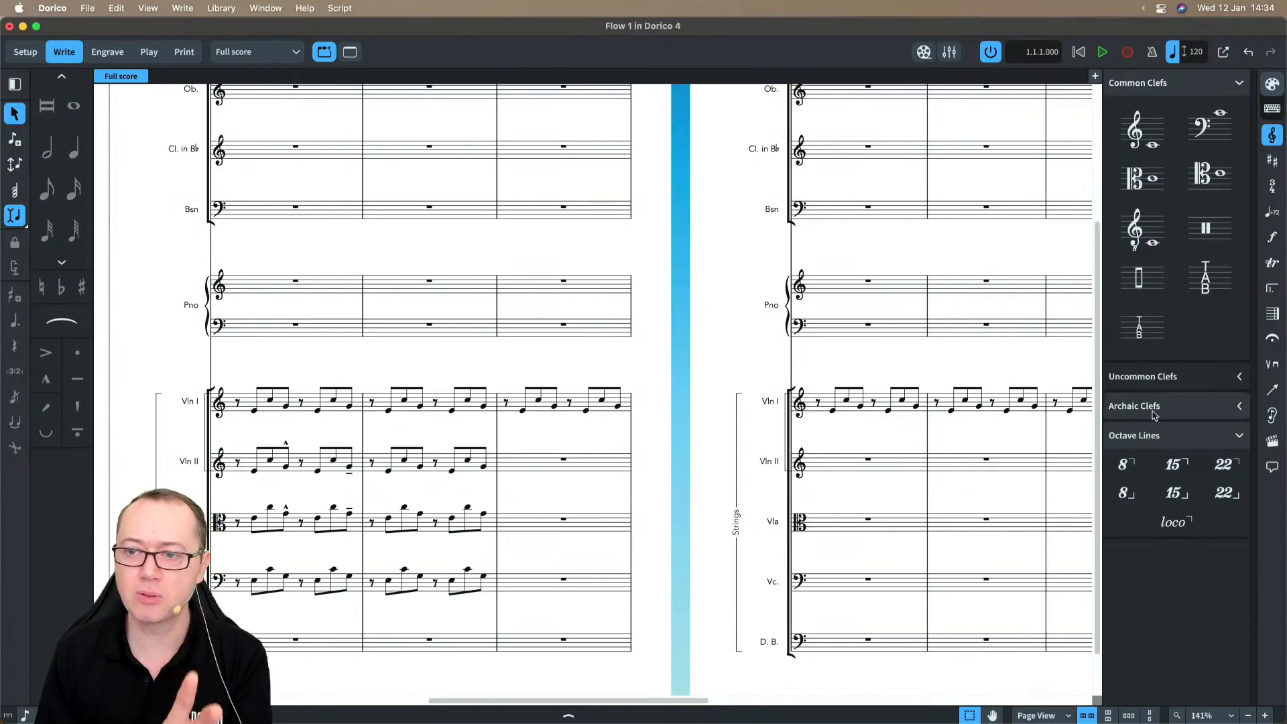
click(1270, 161)
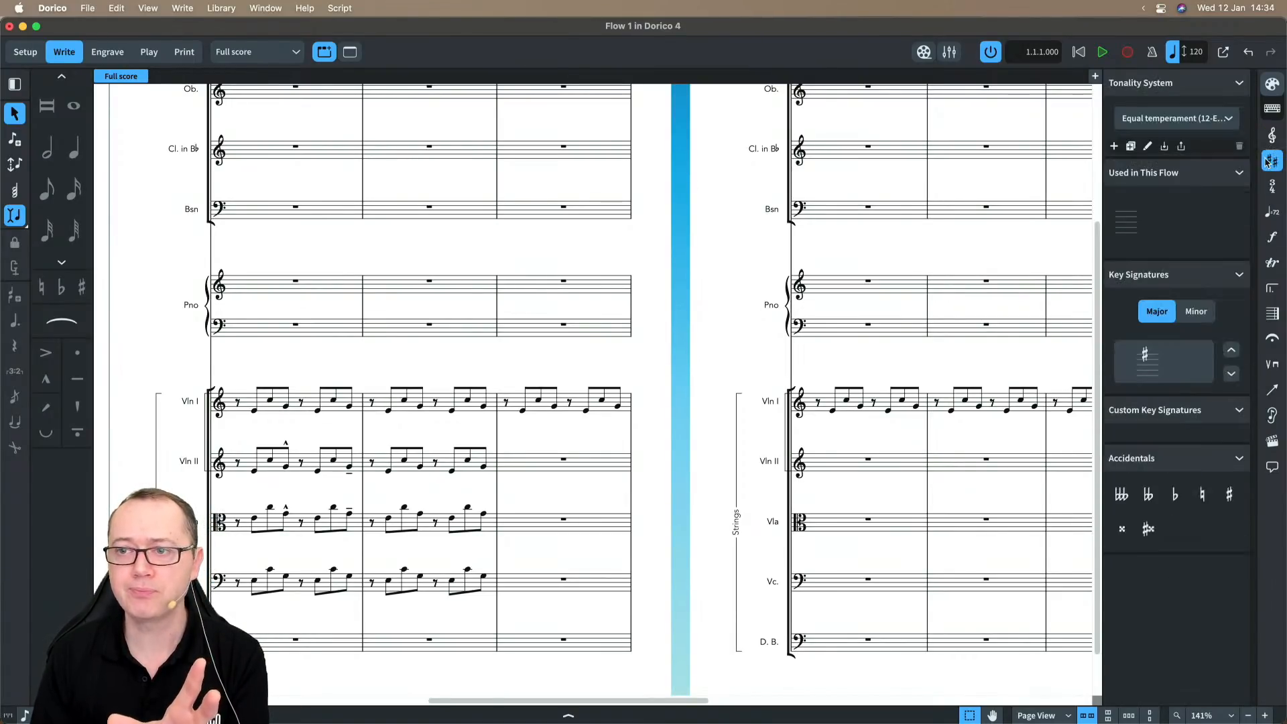
click(1273, 111)
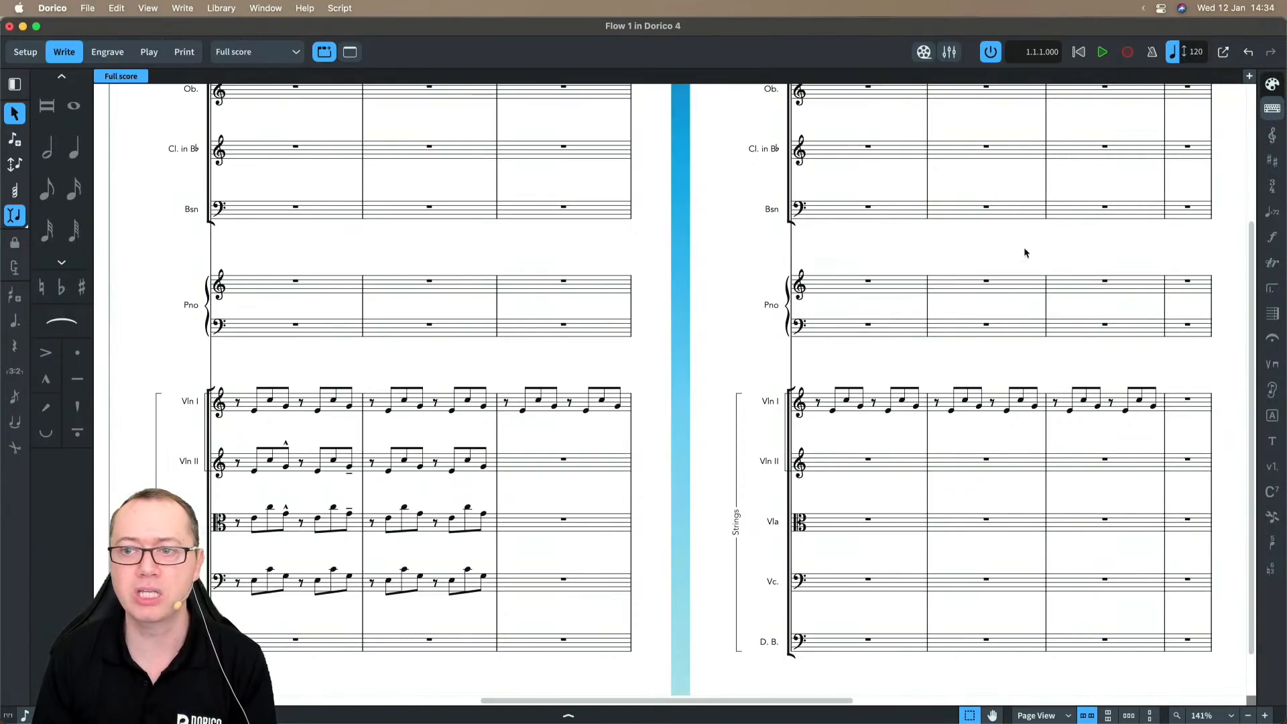
click(949, 410)
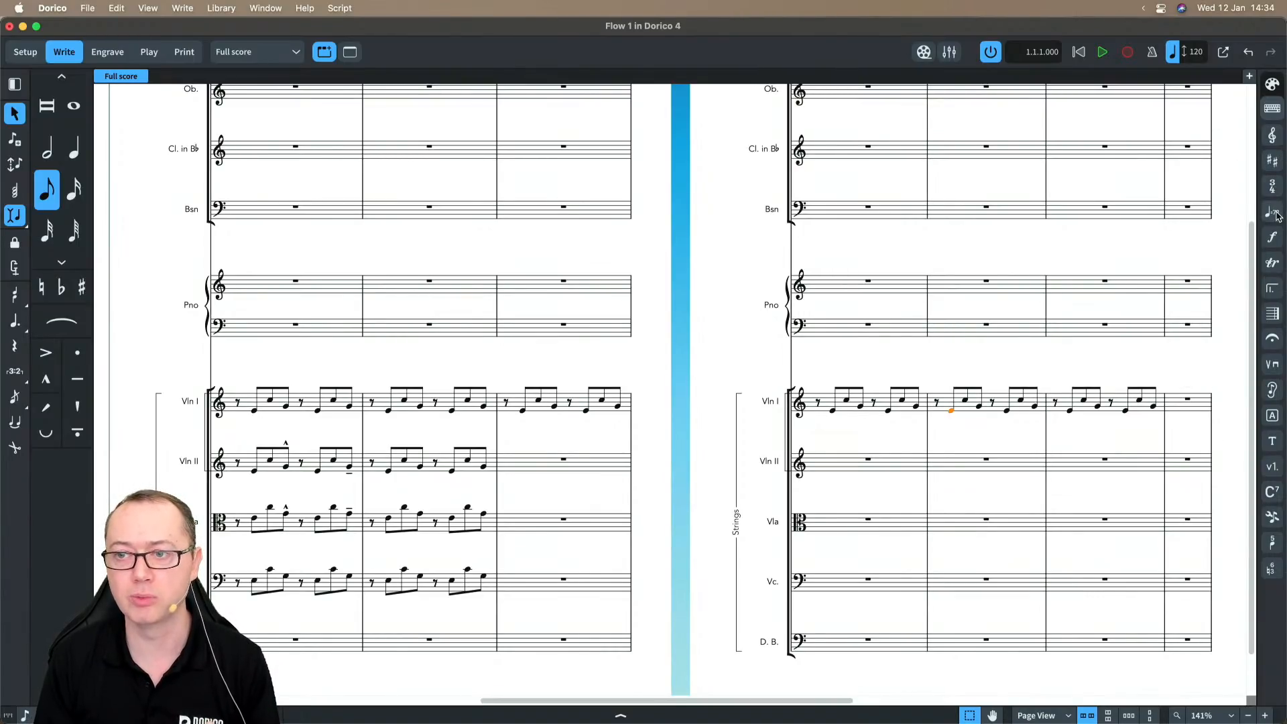
key(shift+d)
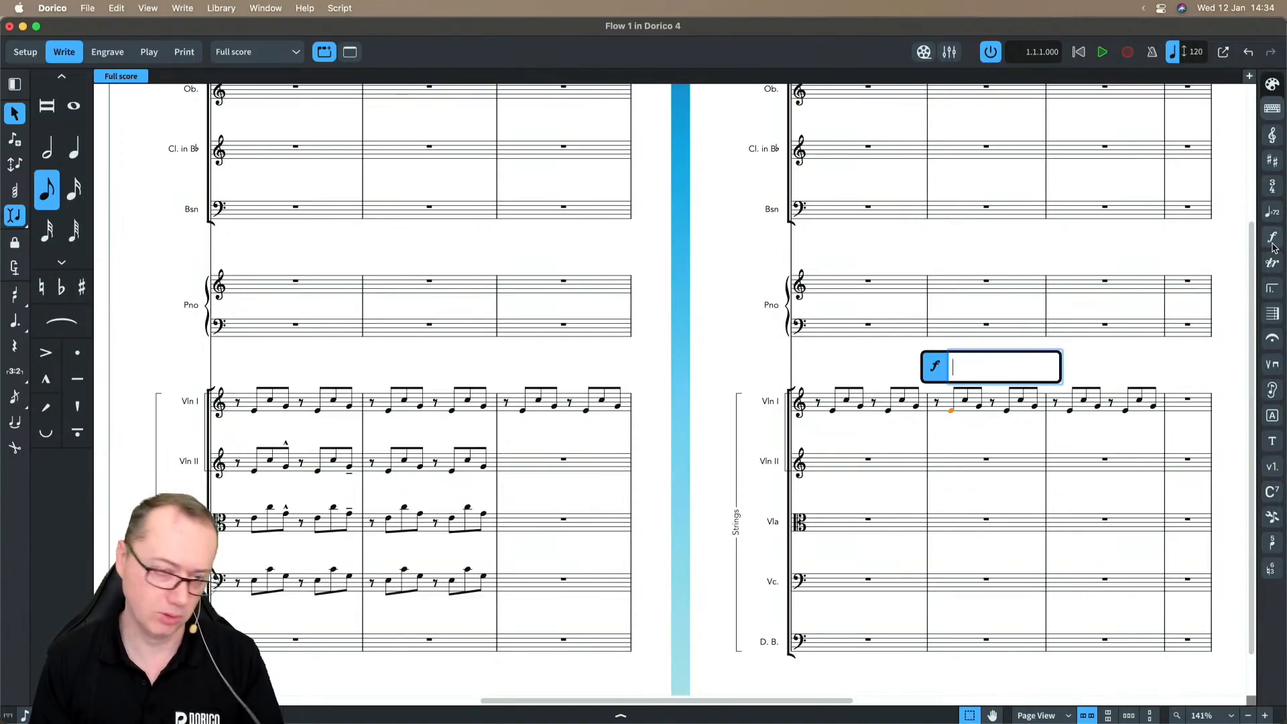
key(Escape)
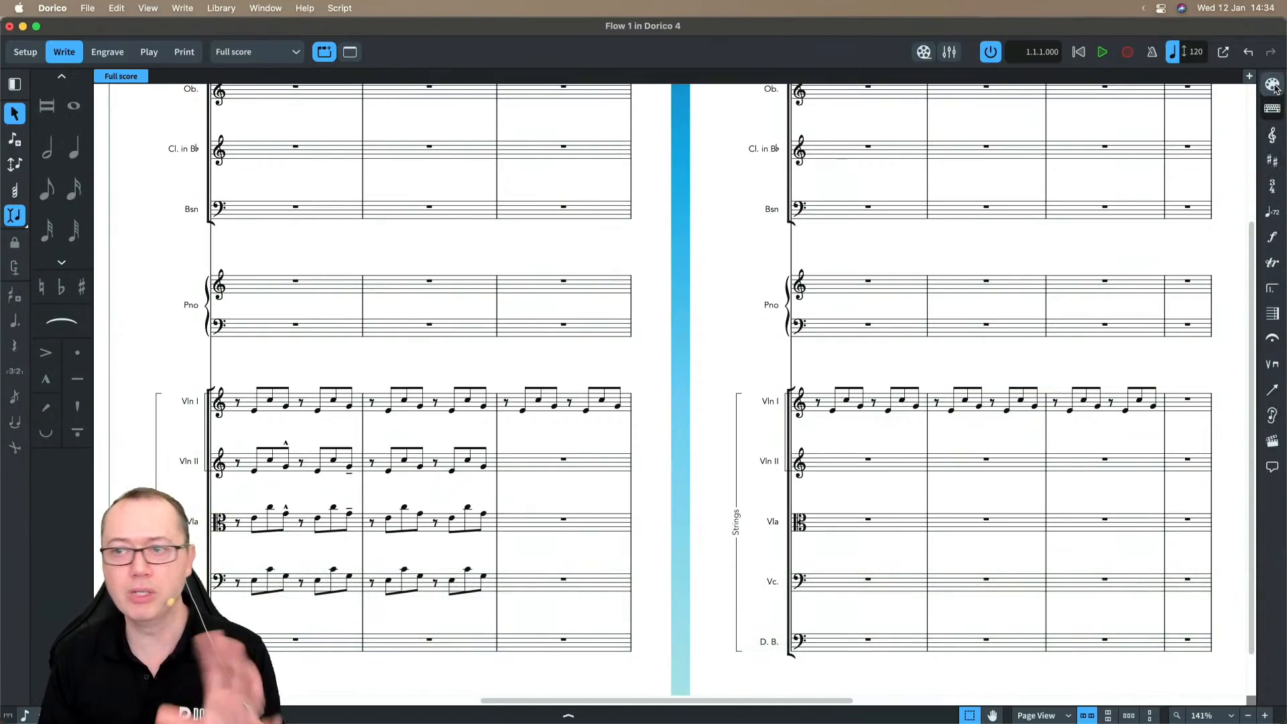
- Open the Library Manager and list only the engraving options differing from factory settings, examining the Barlines differences
click(222, 9)
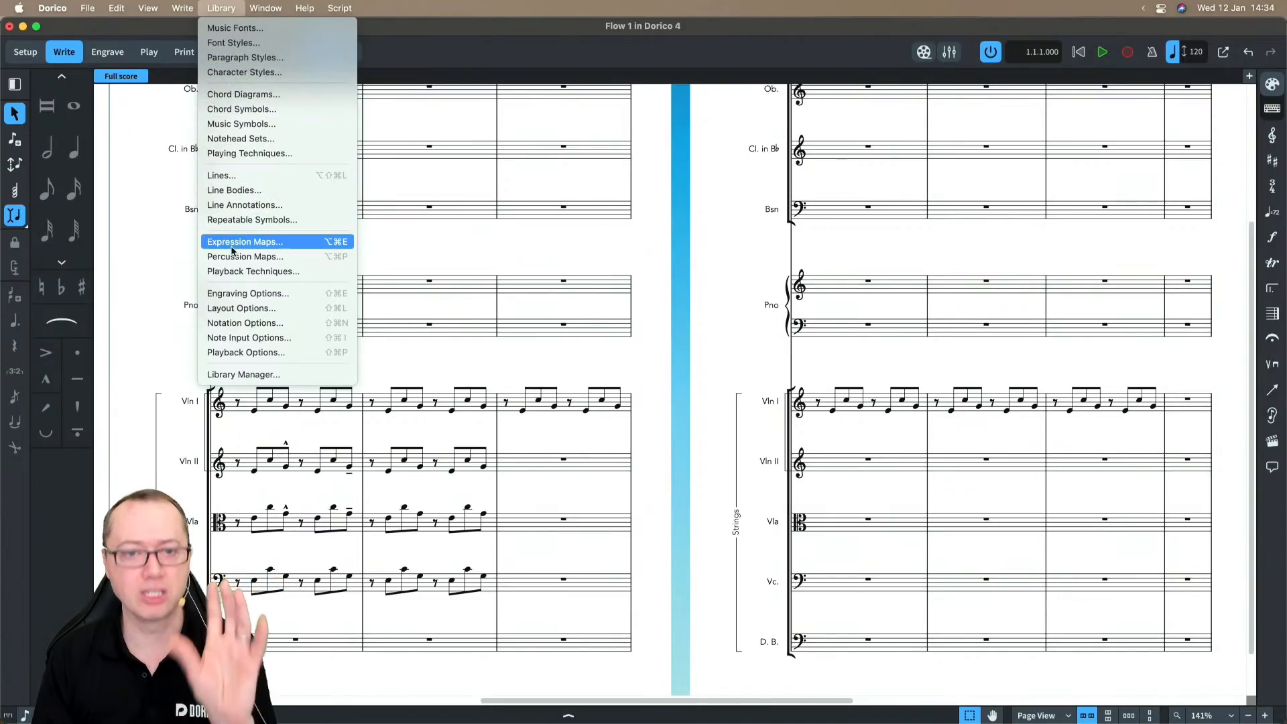
click(257, 374)
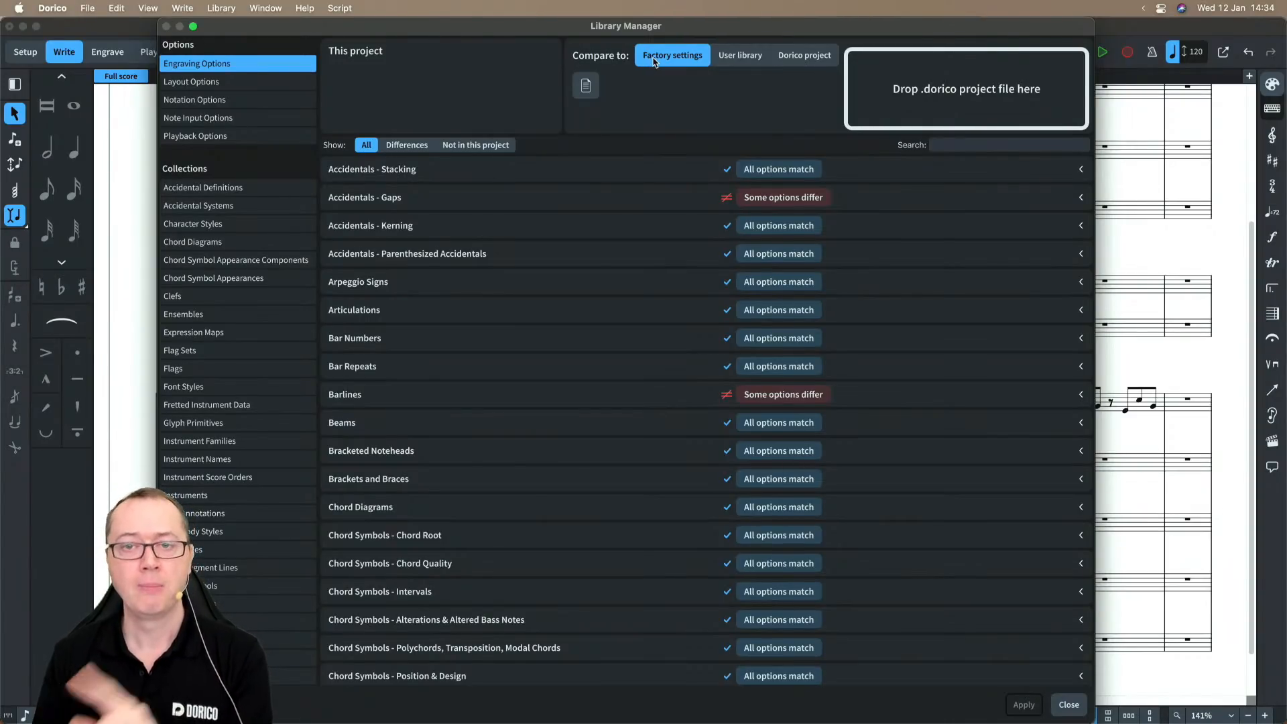
click(400, 146)
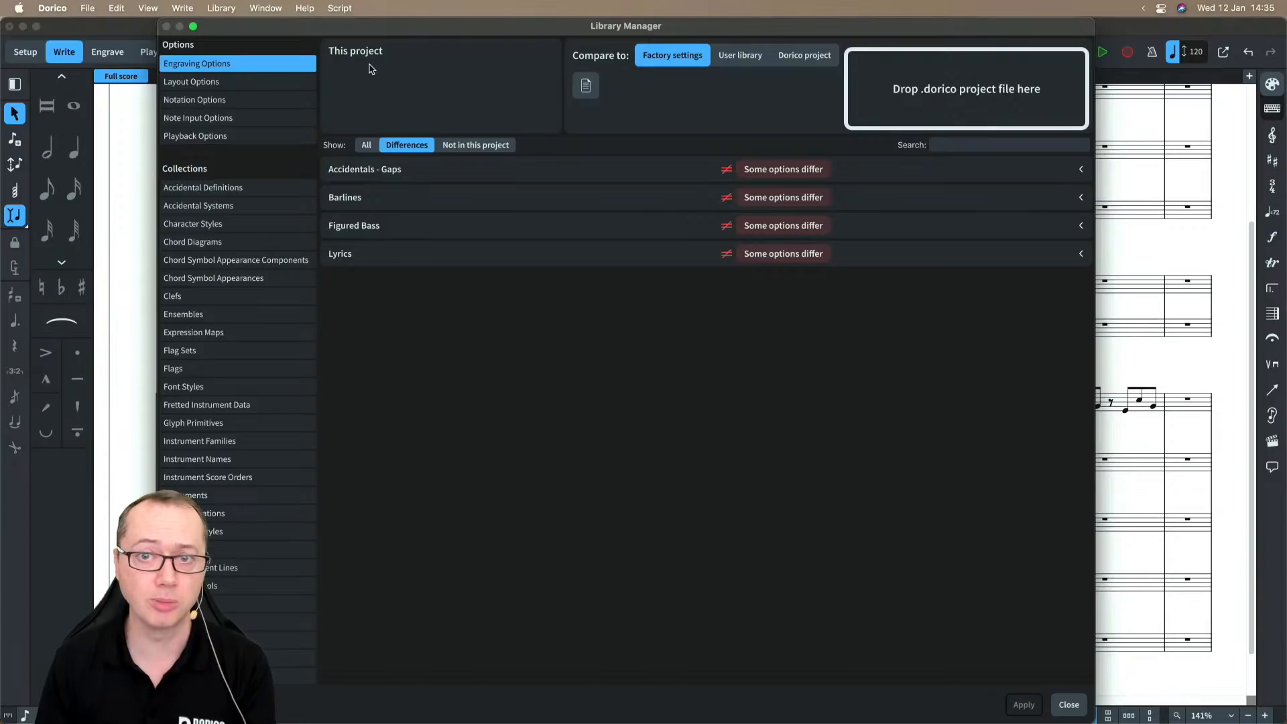
click(875, 200)
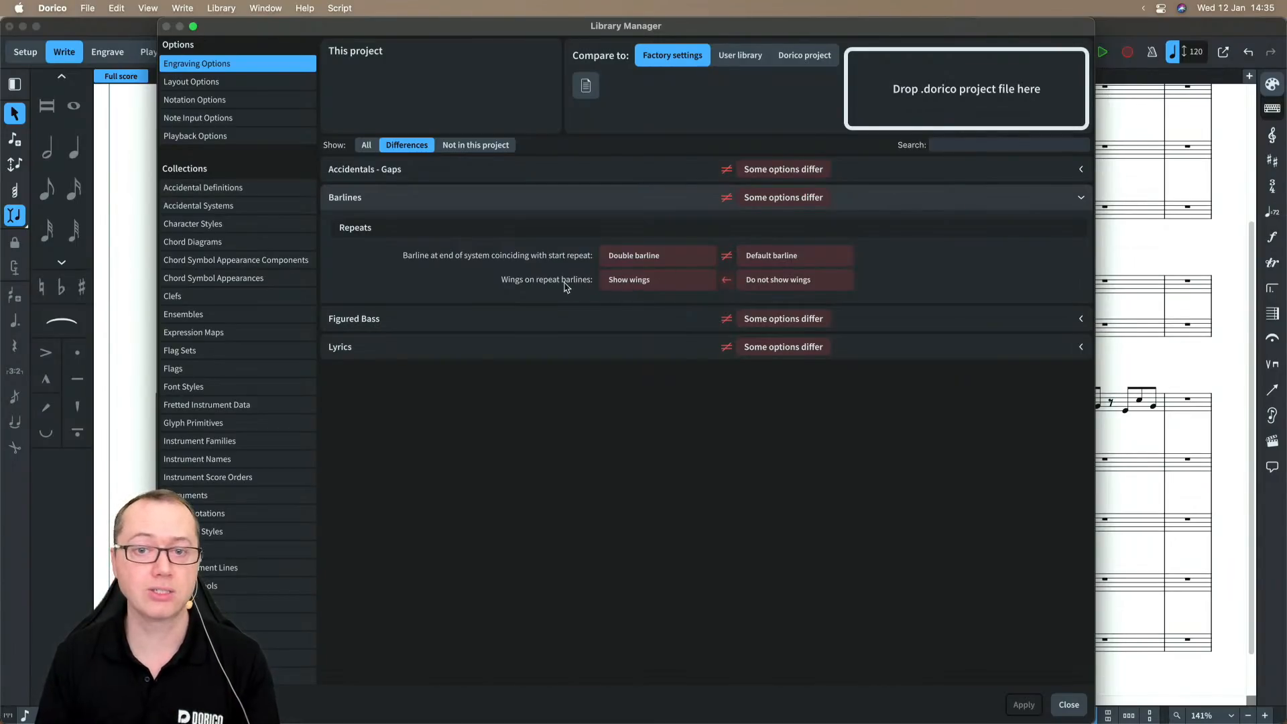
- Compare the engraving options with the user library, then with factory settings, inspecting the Accidentals - Gaps, Lyrics and Barlines differences
click(740, 55)
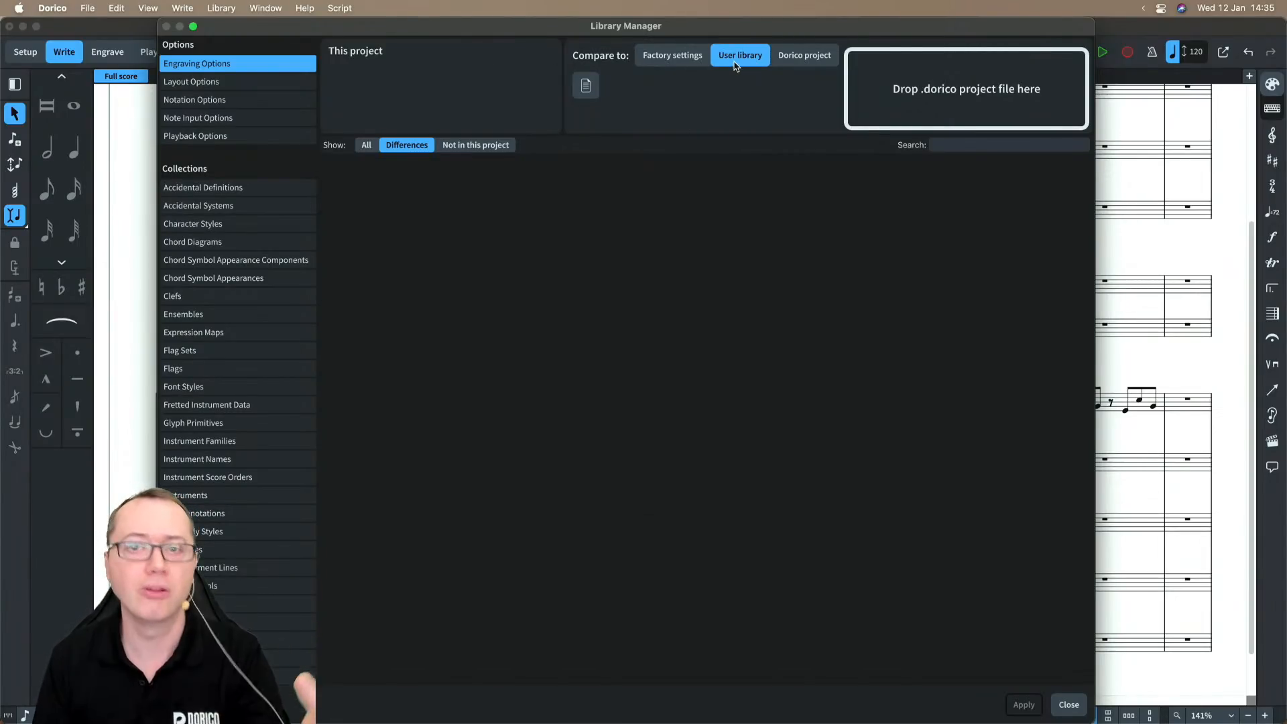
click(672, 59)
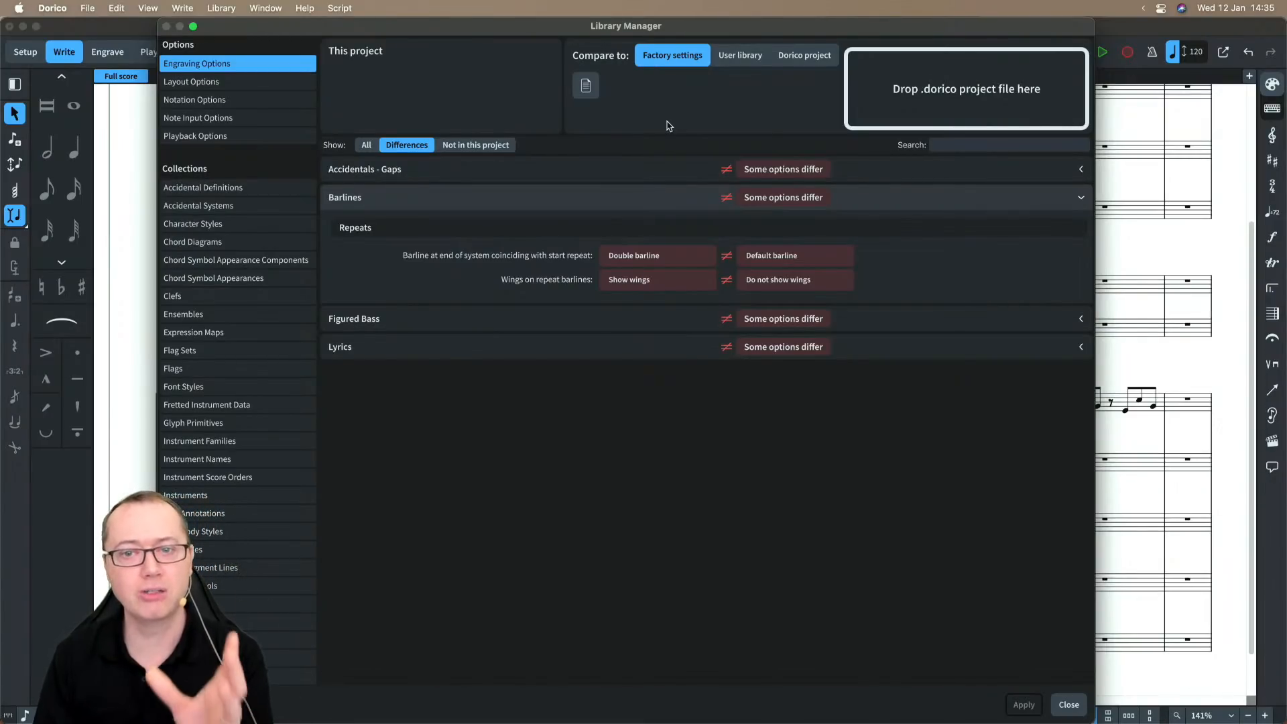
click(660, 175)
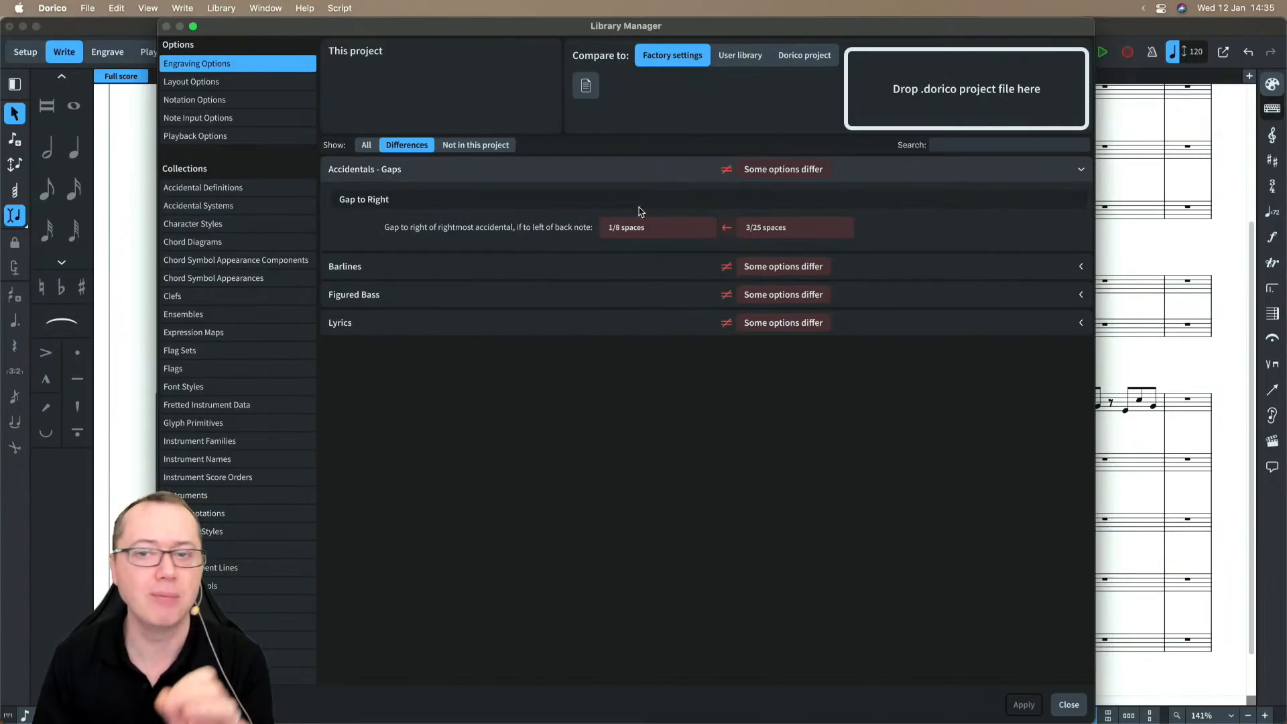
click(661, 176)
click(622, 260)
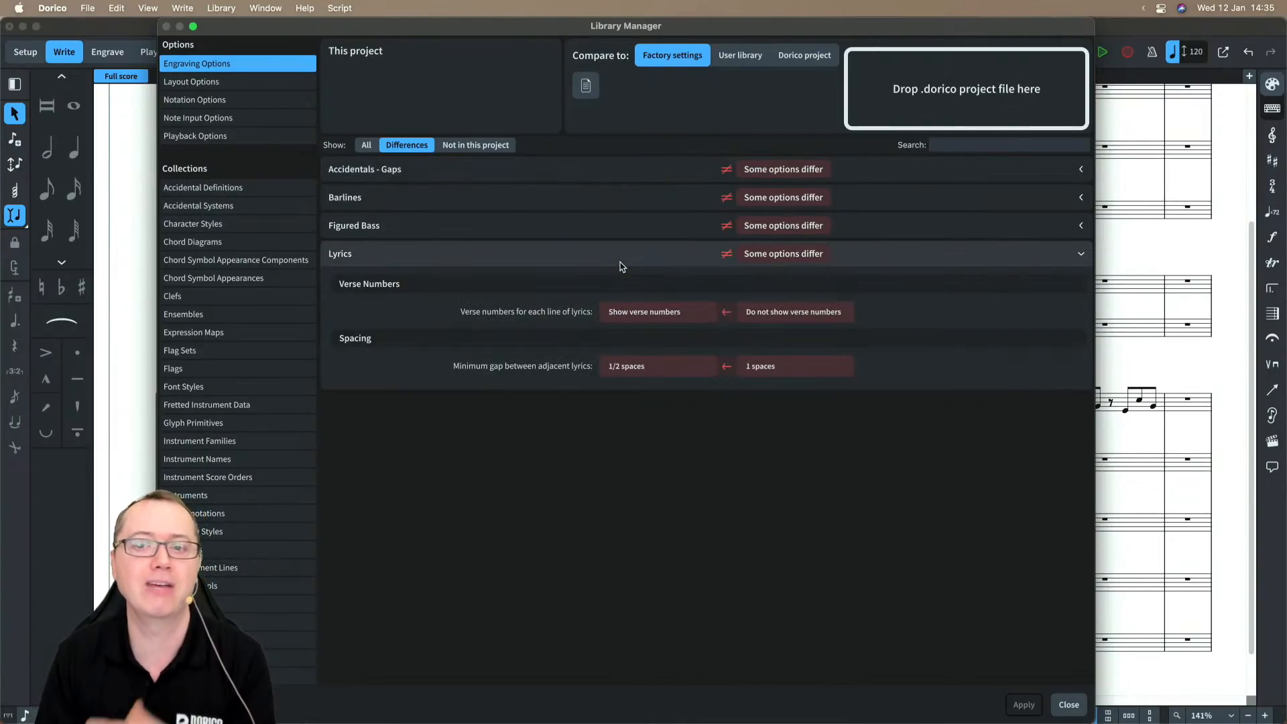
click(620, 261)
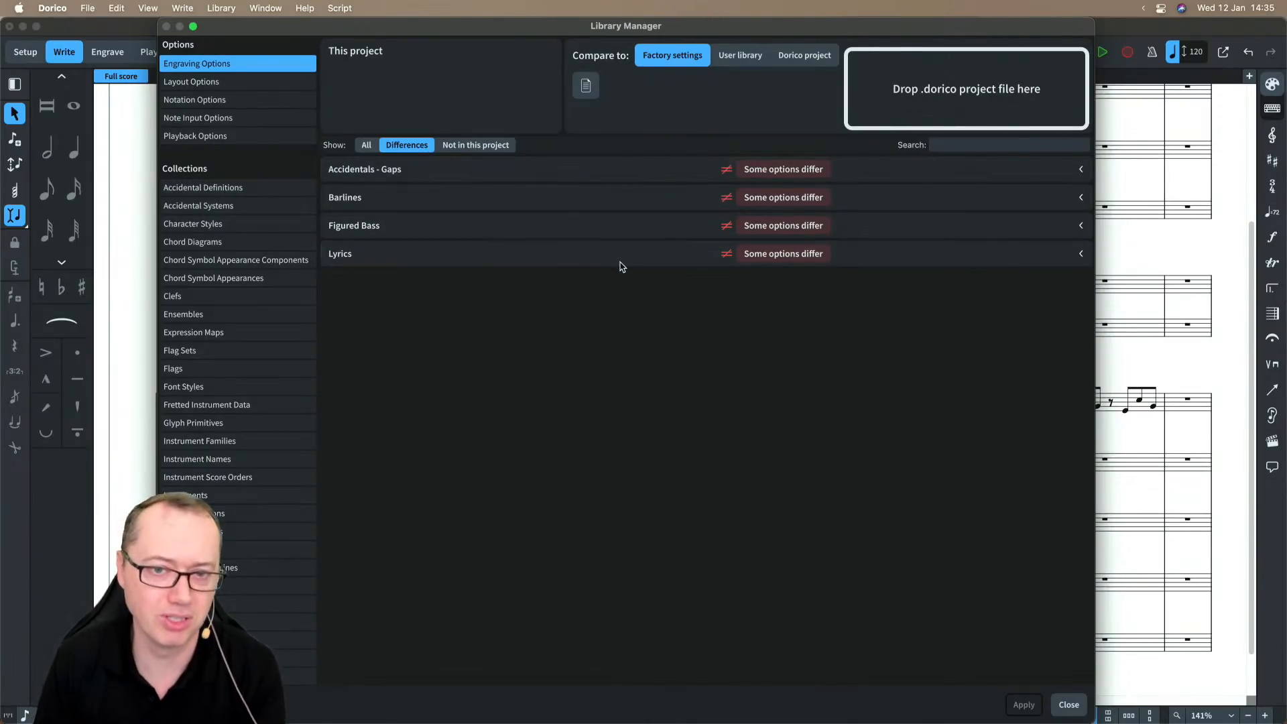
click(638, 201)
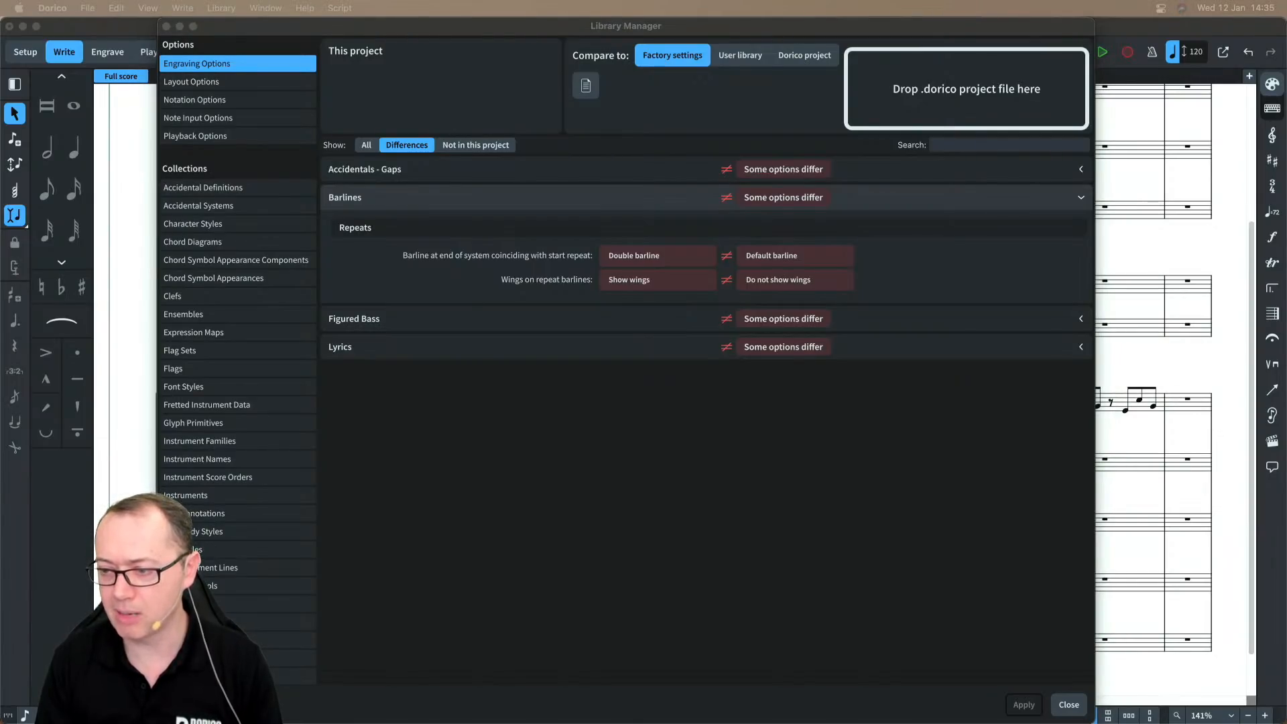
- Load Lullaby of Birdland.dorico as the comparison project and list the paragraph styles that differ
drag(1139, 215, 915, 95)
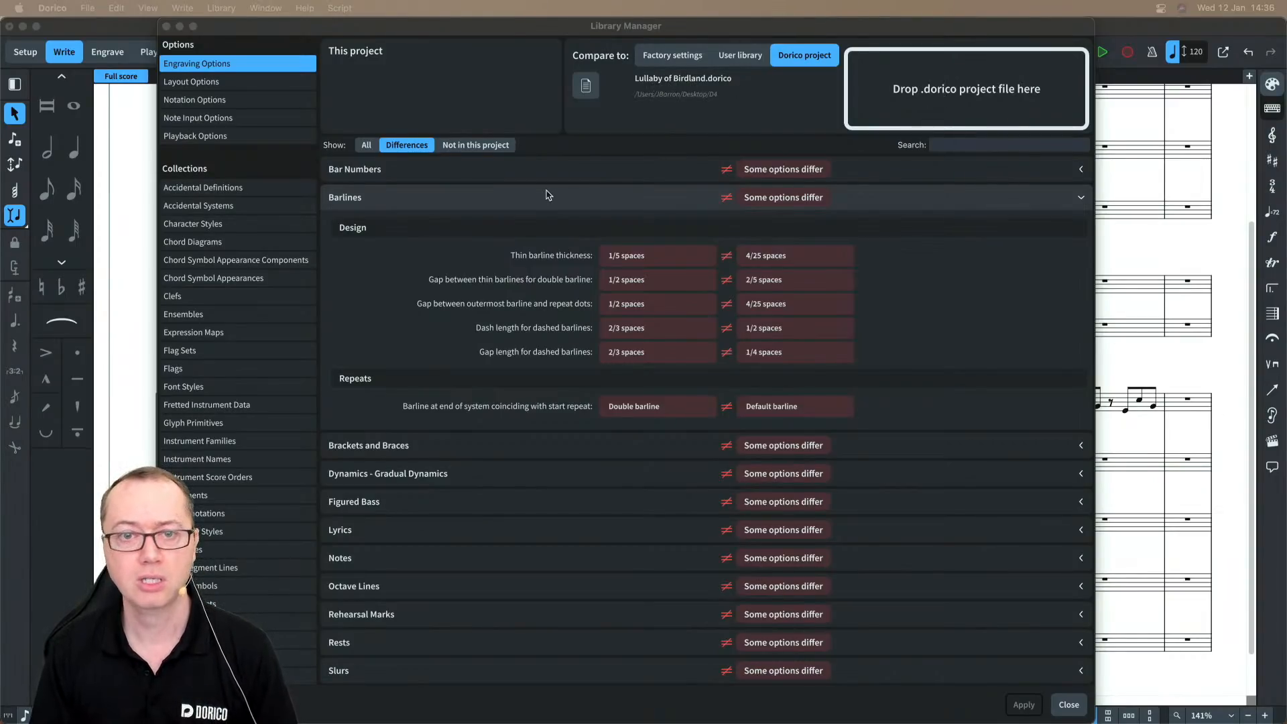
click(865, 204)
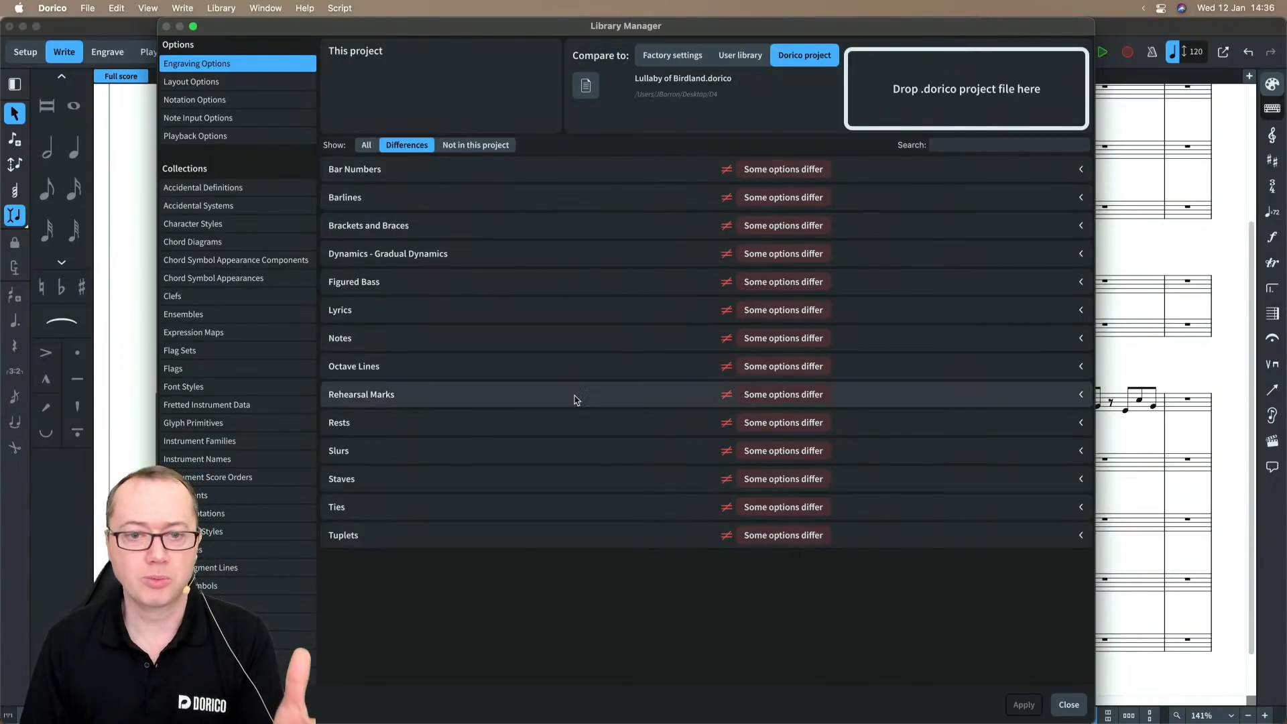
scroll(268, 537, down, 8)
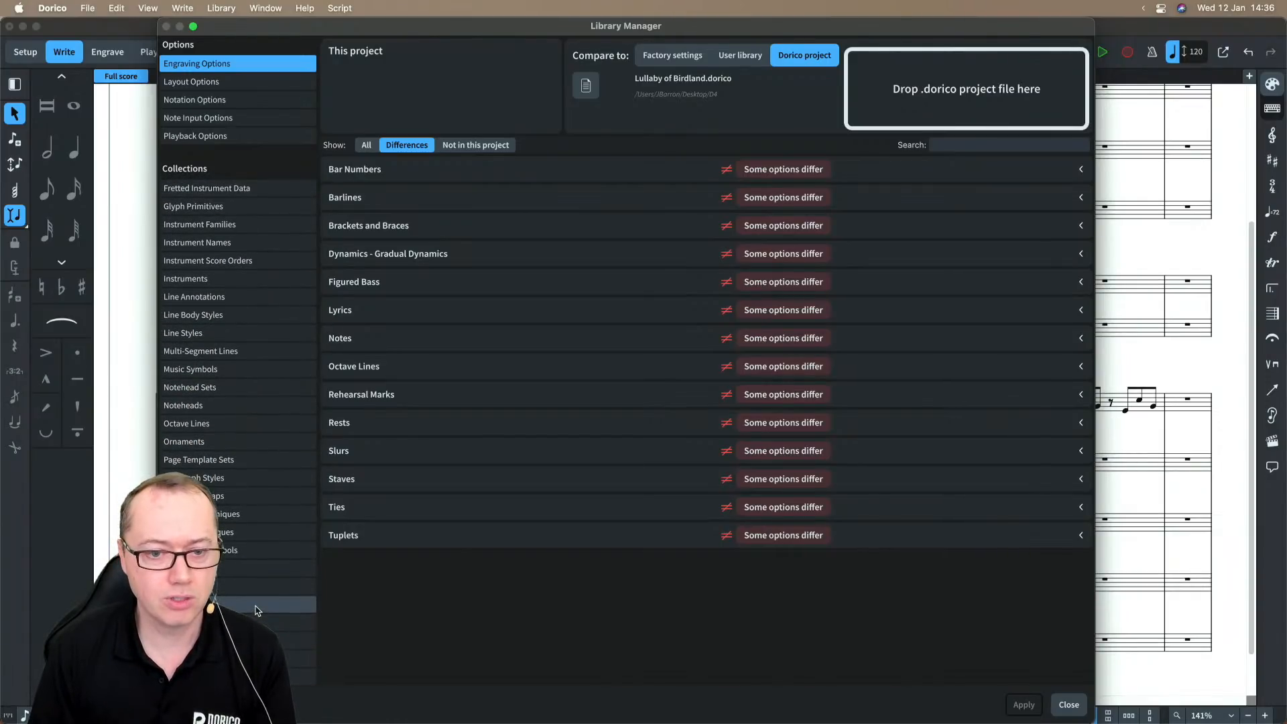
click(220, 479)
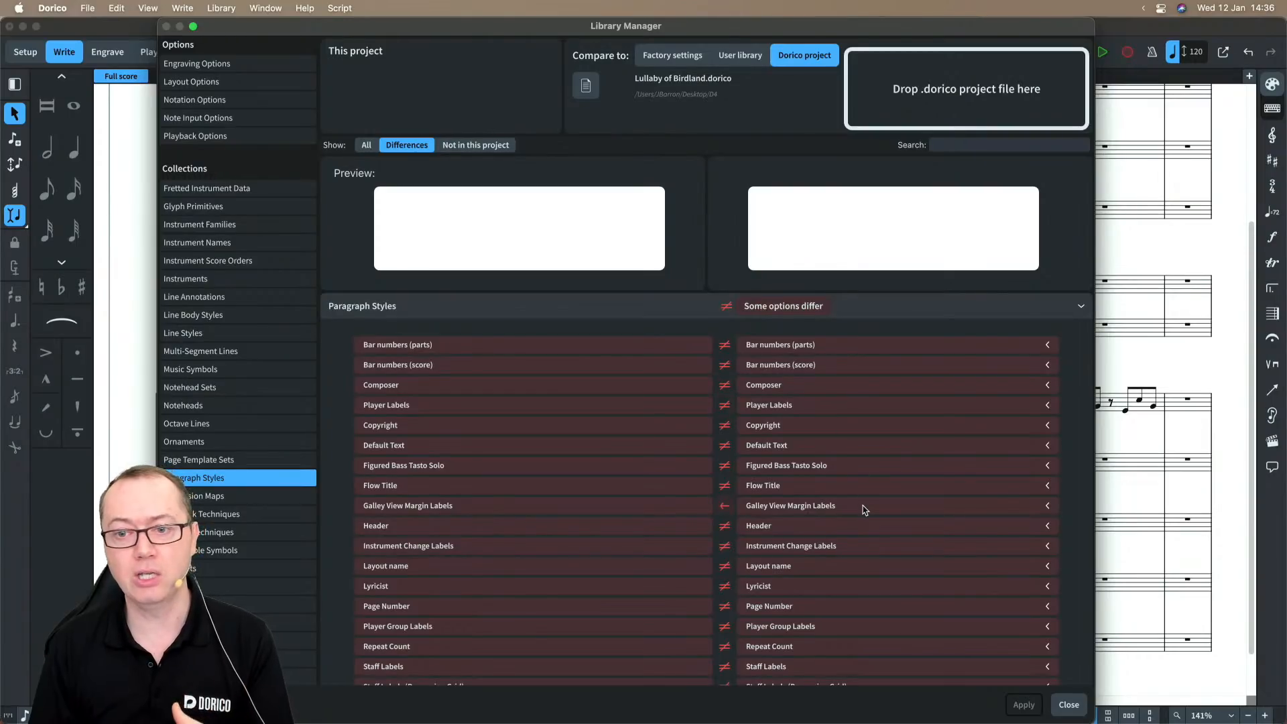
scroll(865, 509, down, 5)
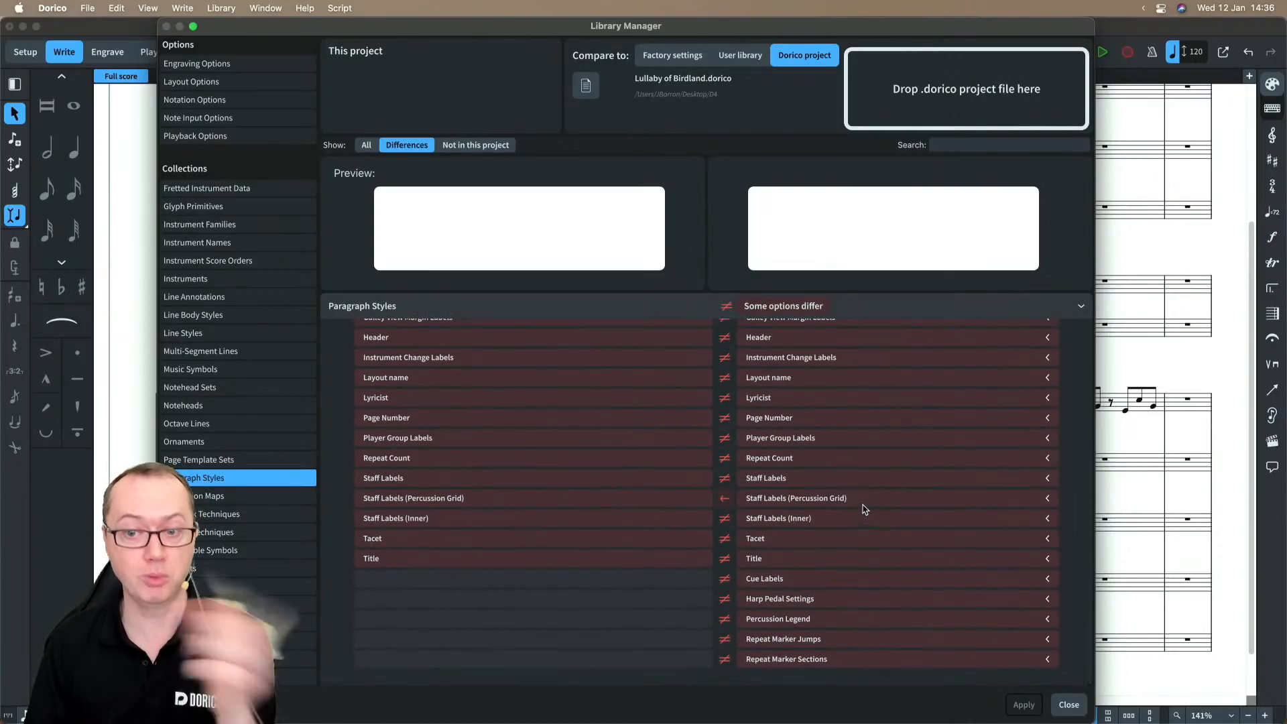
- Select the Title paragraph style and compare its preview and font properties in both projects
click(859, 557)
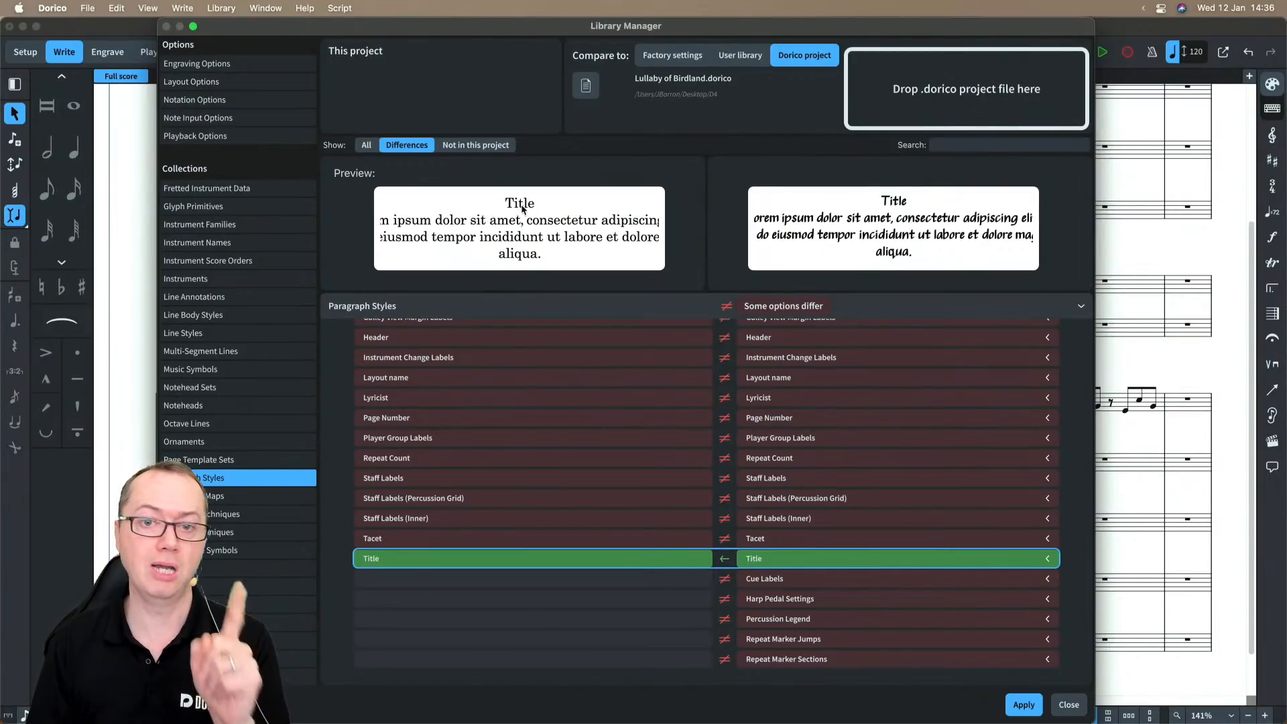
click(1042, 559)
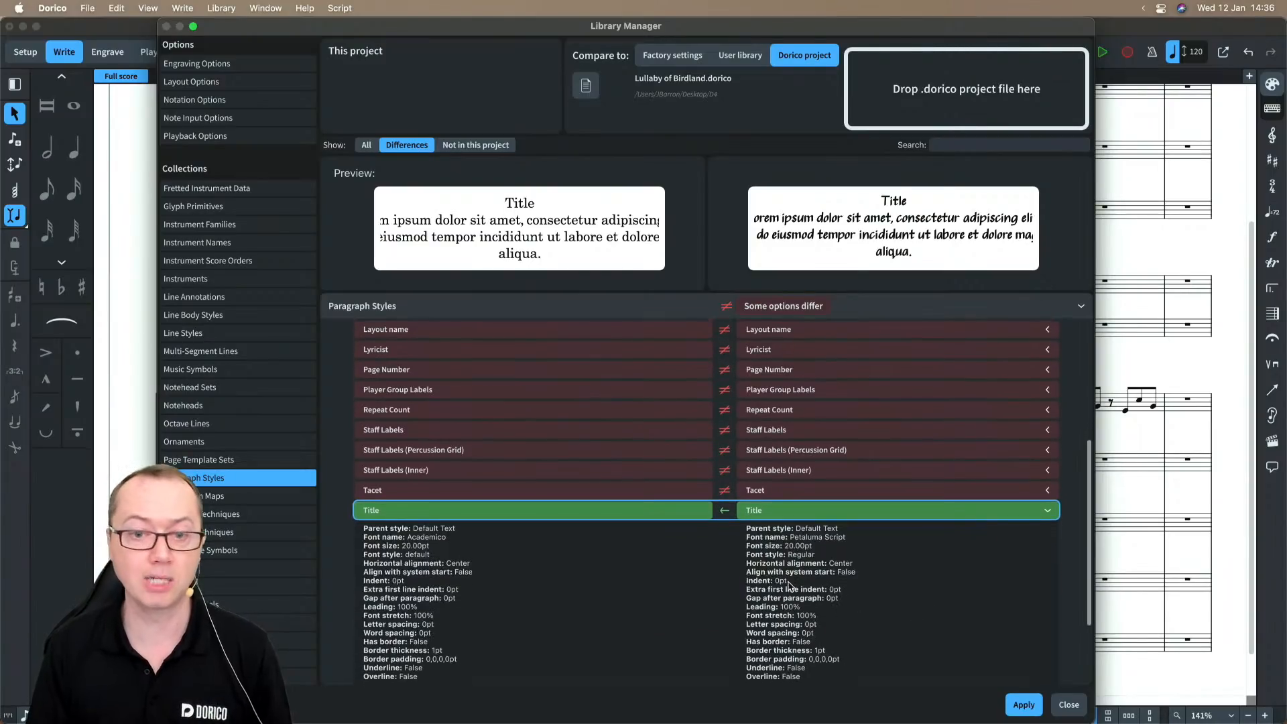
scroll(684, 596, down, 1)
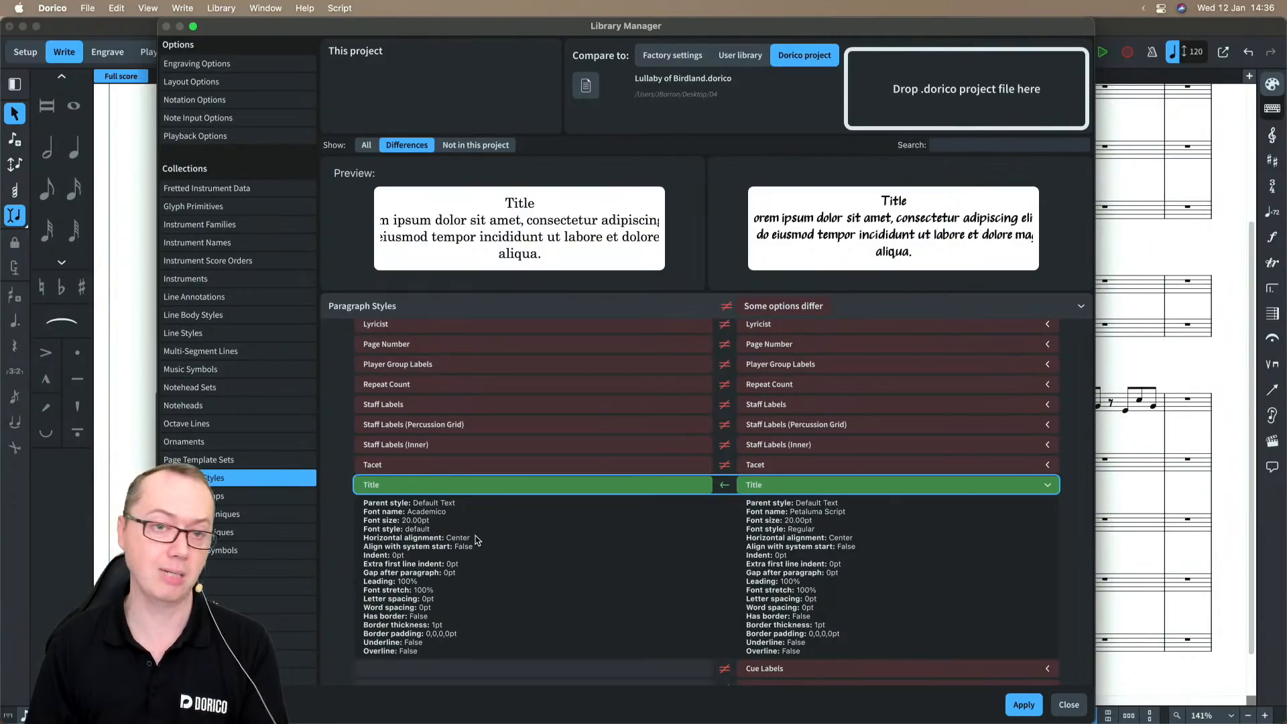
- Try marking the Title style and all differing paragraph styles for import, and clear the marks
click(726, 489)
click(724, 490)
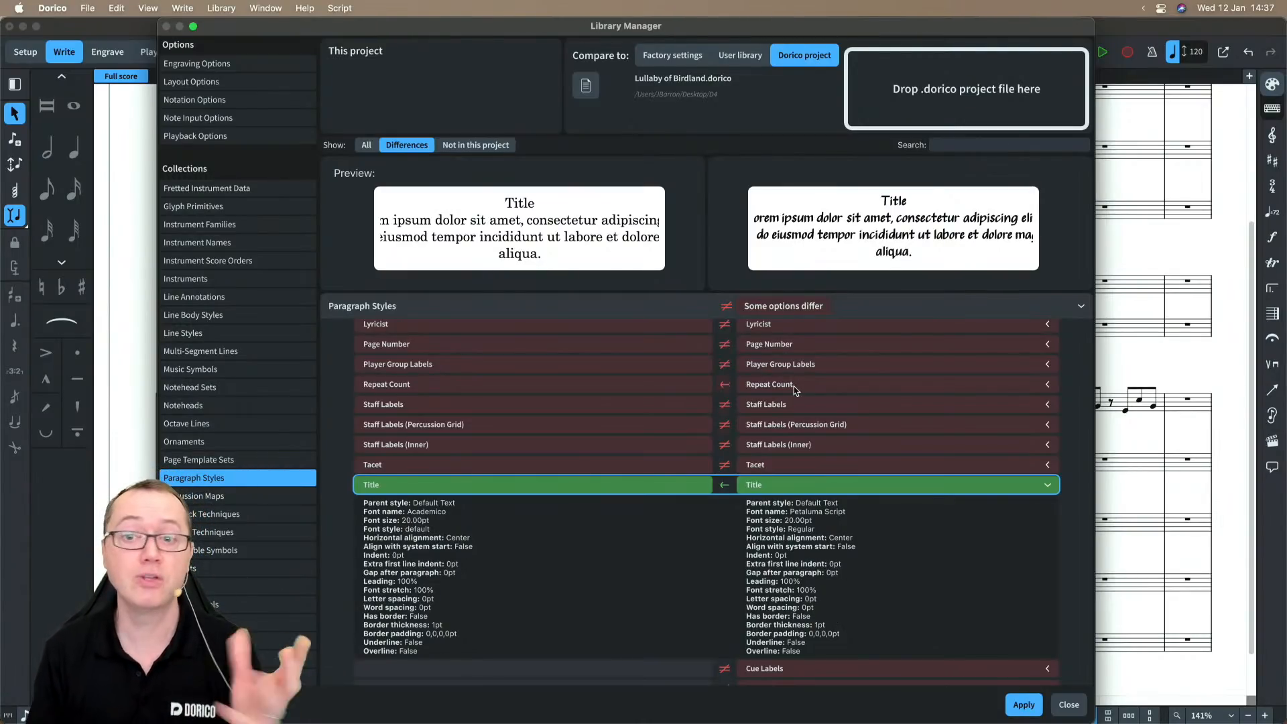
click(726, 309)
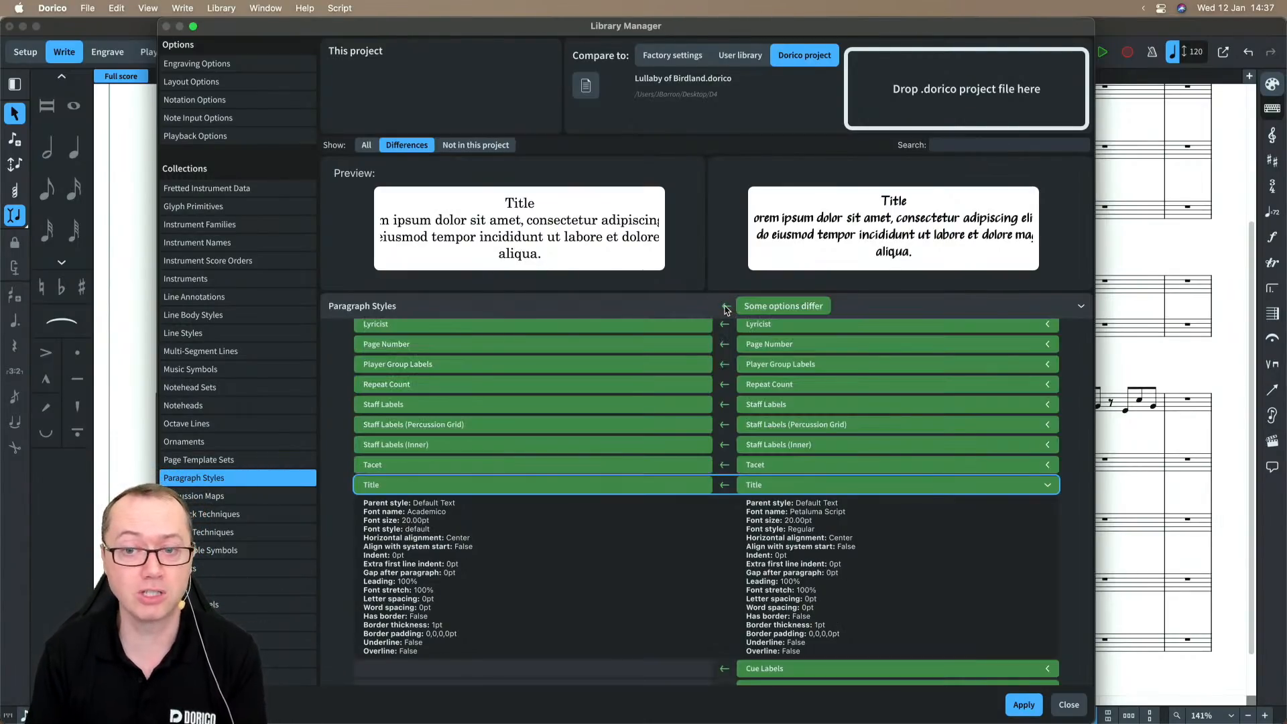
click(726, 309)
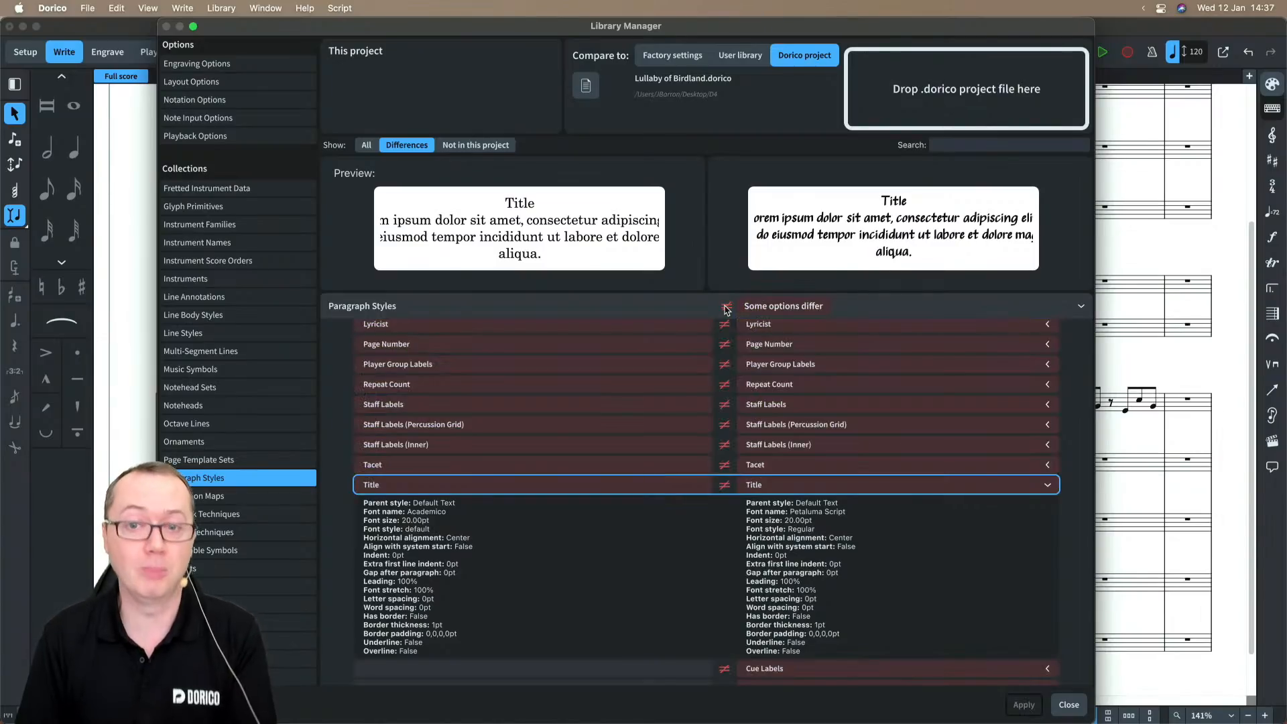
- Import only the Title paragraph style from the comparison project, close the Library Manager and check the score's title page
click(726, 485)
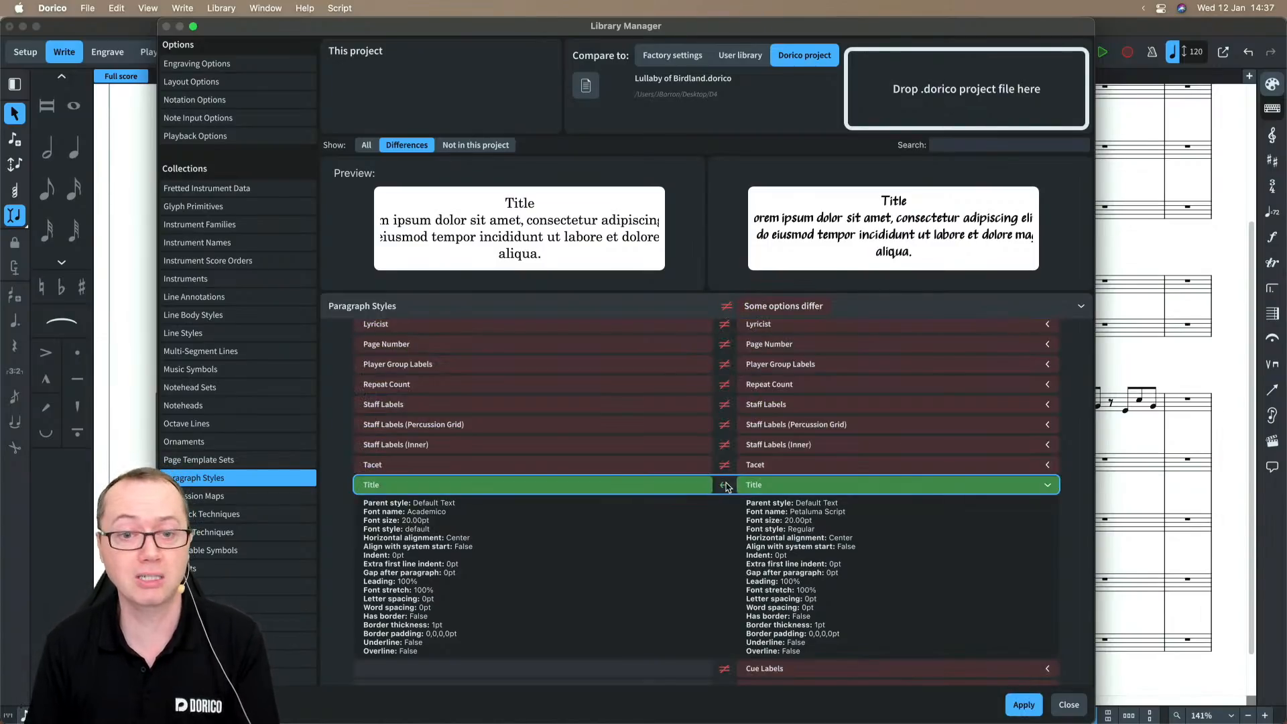
click(1025, 704)
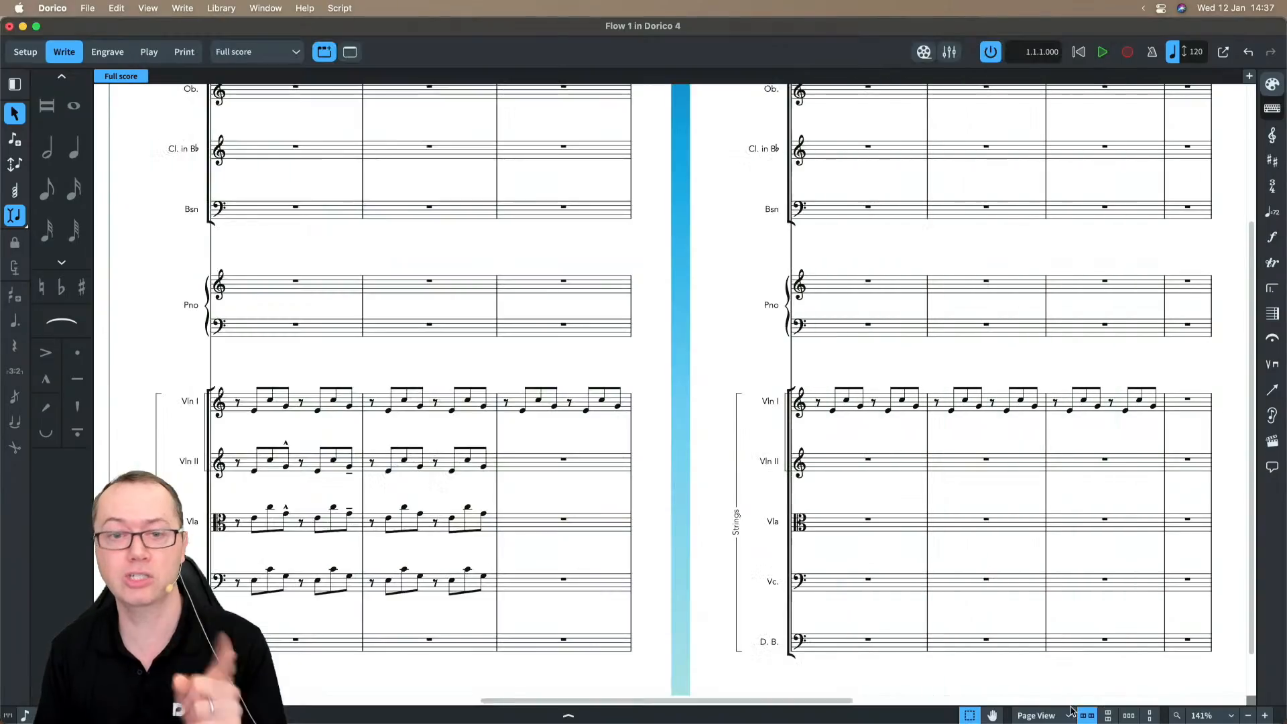
click(1068, 704)
scroll(519, 388, up, 10)
scroll(394, 224, left, 10)
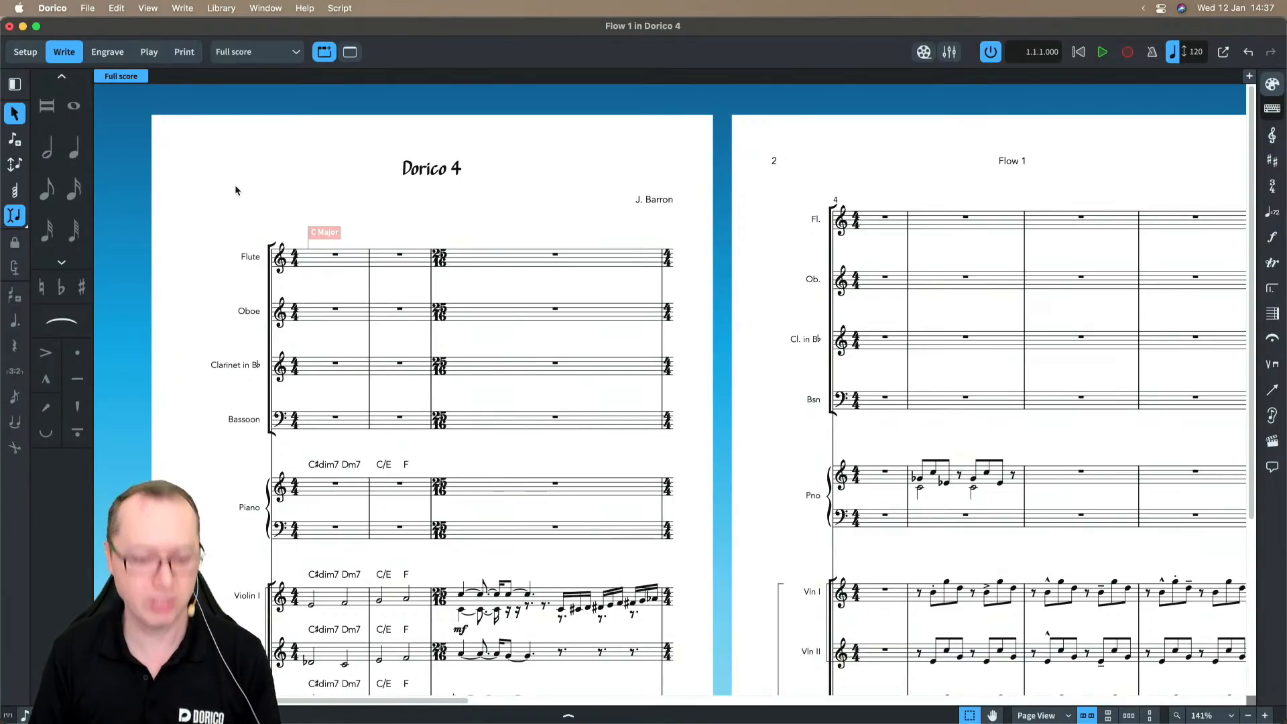
- Add a single player holding a Cor Anglais in Setup mode and designate that player as a soloist
key(super+1)
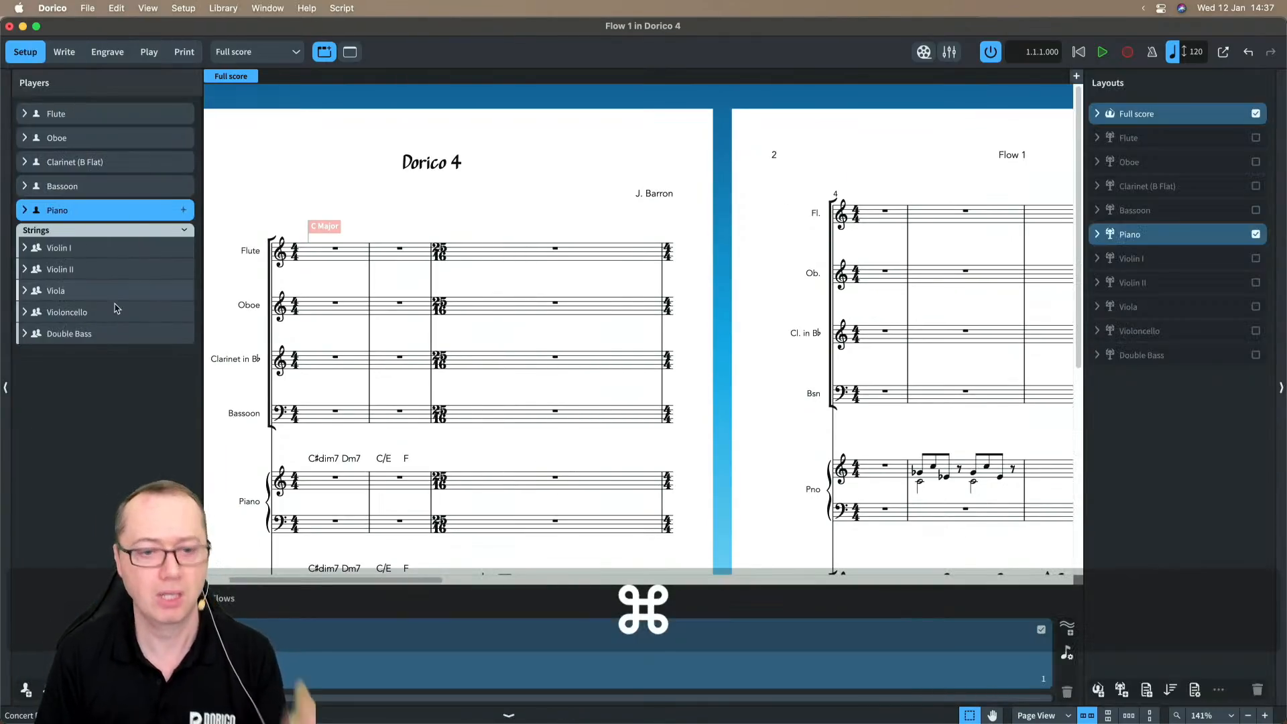
click(27, 688)
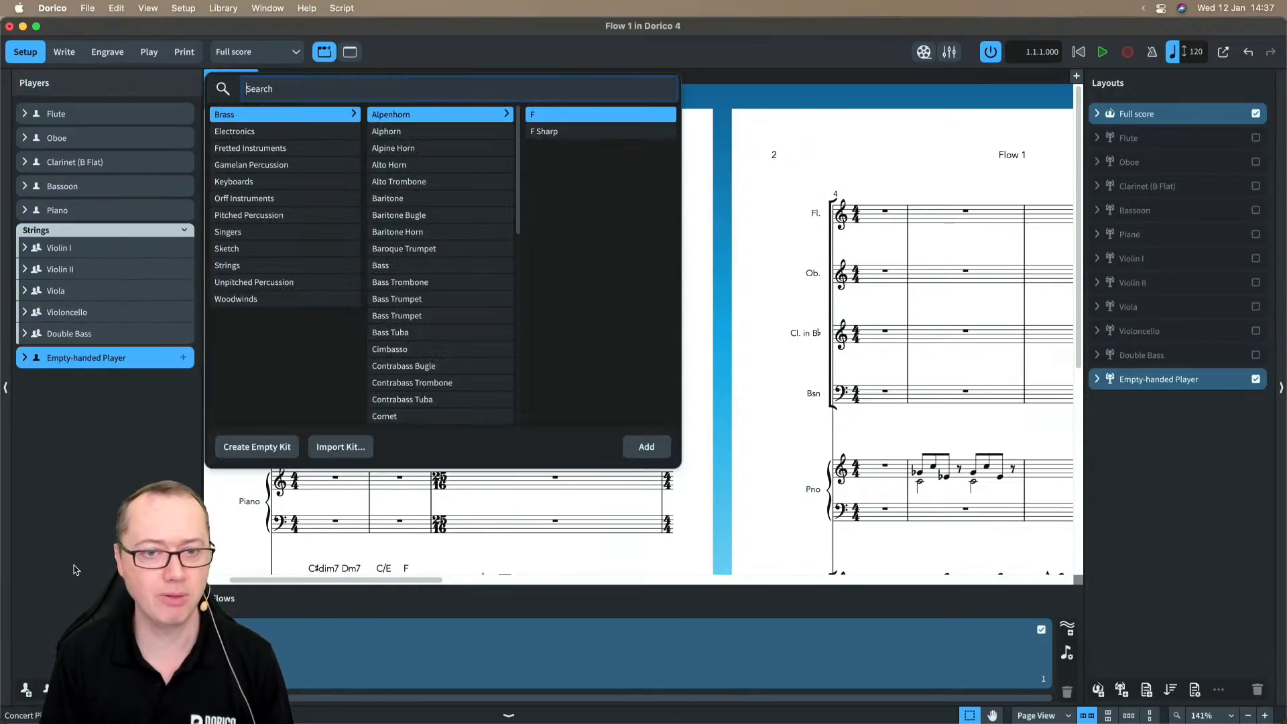
text(cor an)
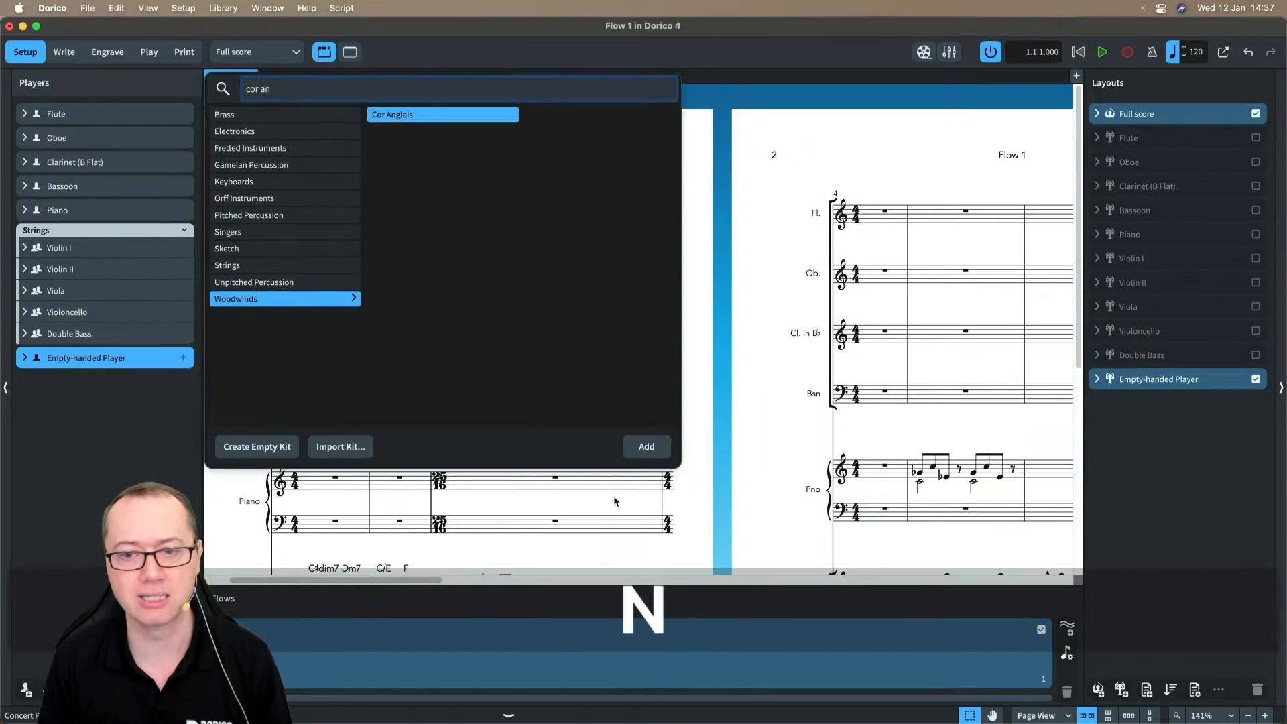
click(645, 447)
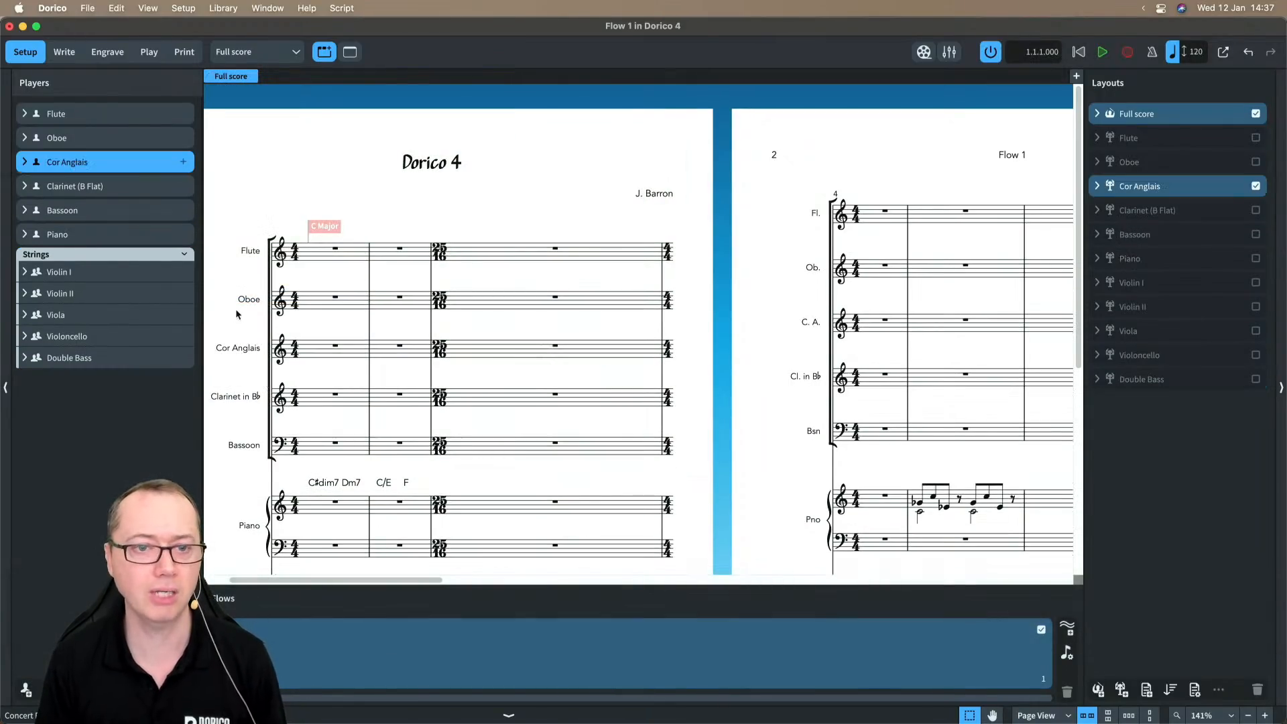
right_click(113, 162)
click(125, 168)
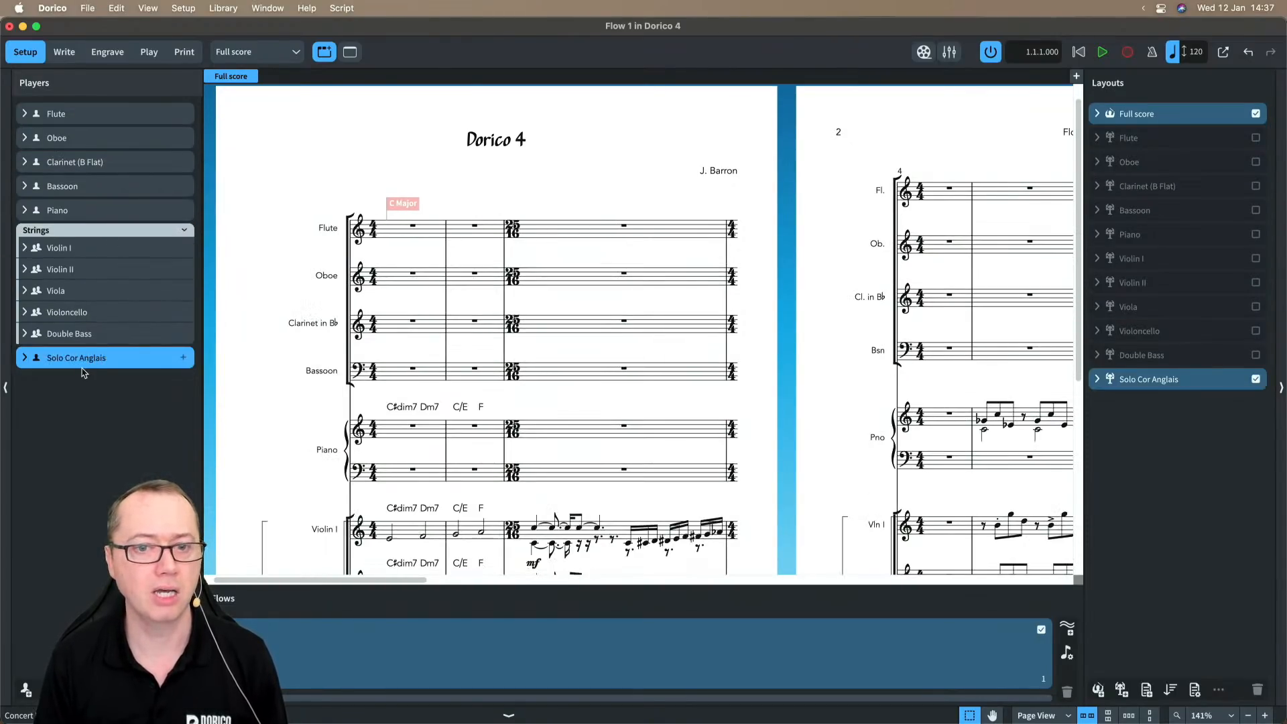
- Delete the Strings group together with its players and their part layouts
click(67, 234)
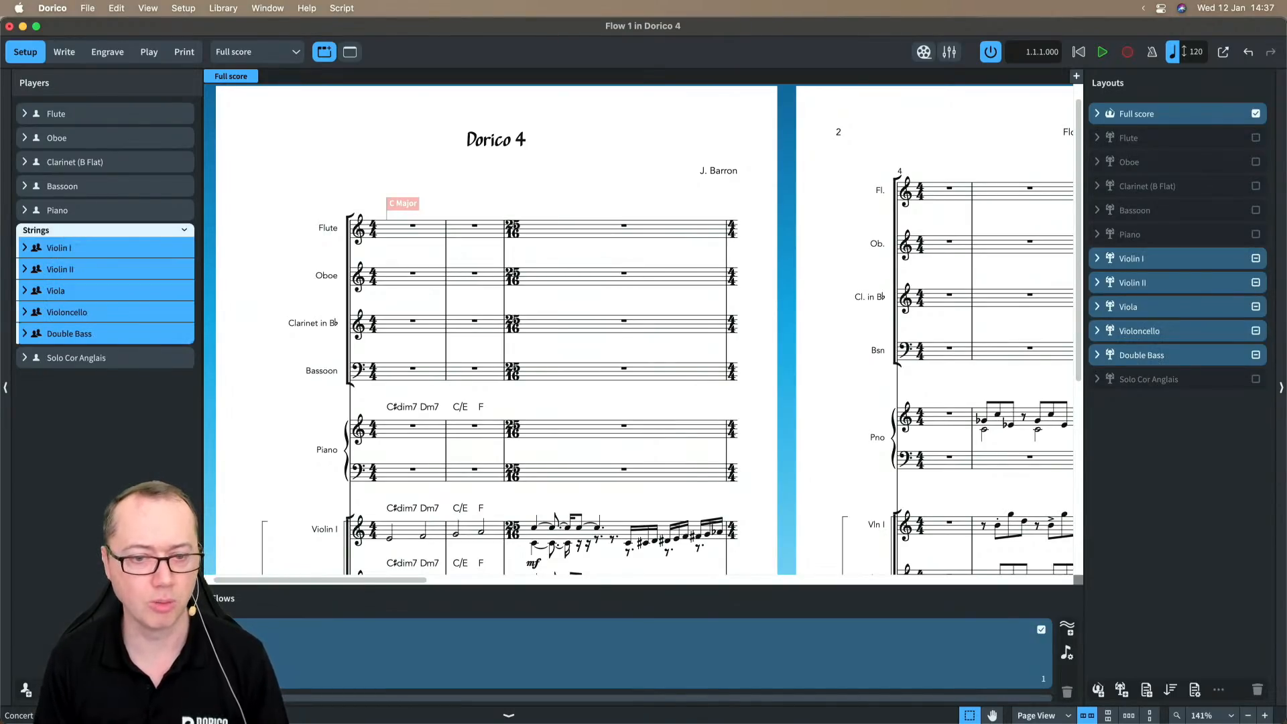
key(BackSpace)
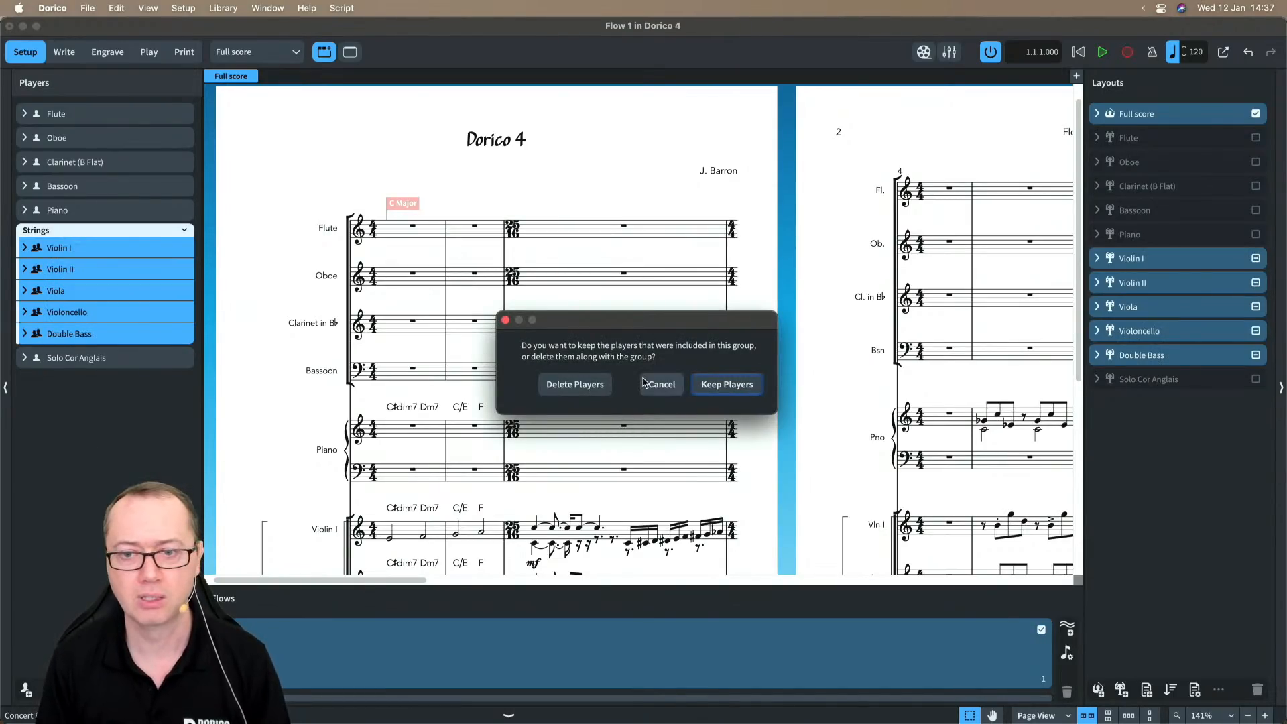
click(612, 384)
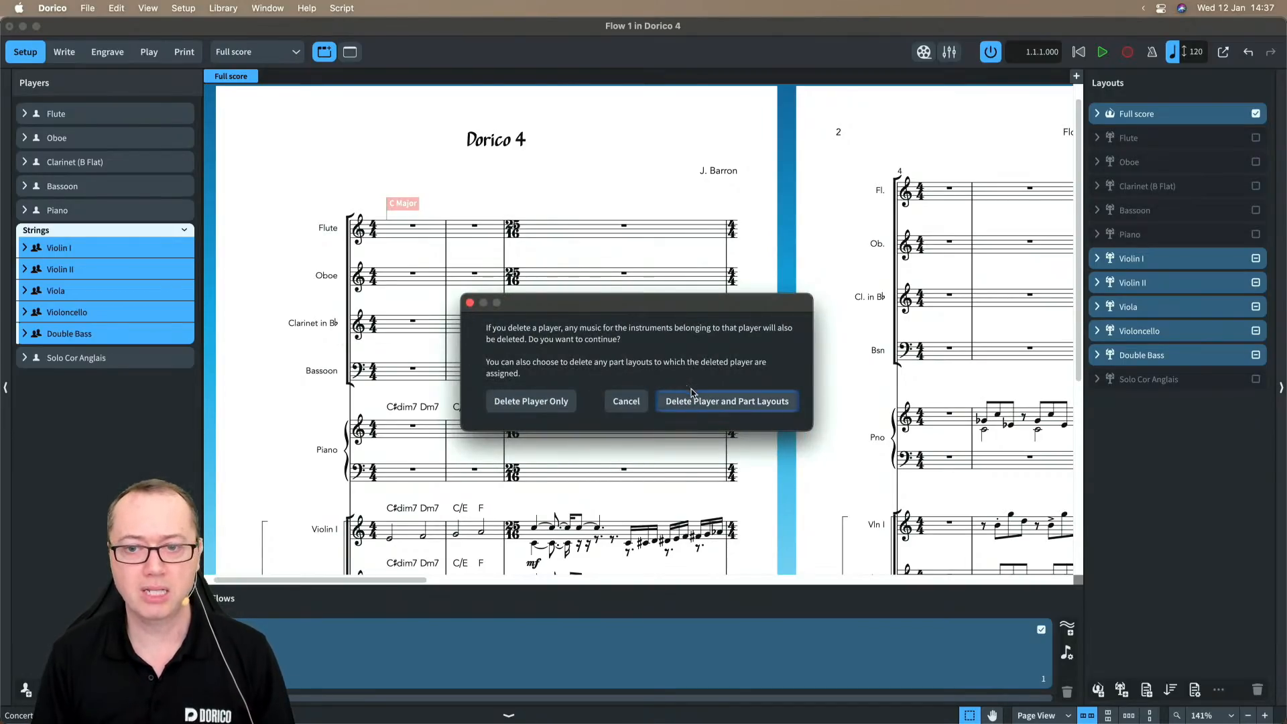
click(694, 398)
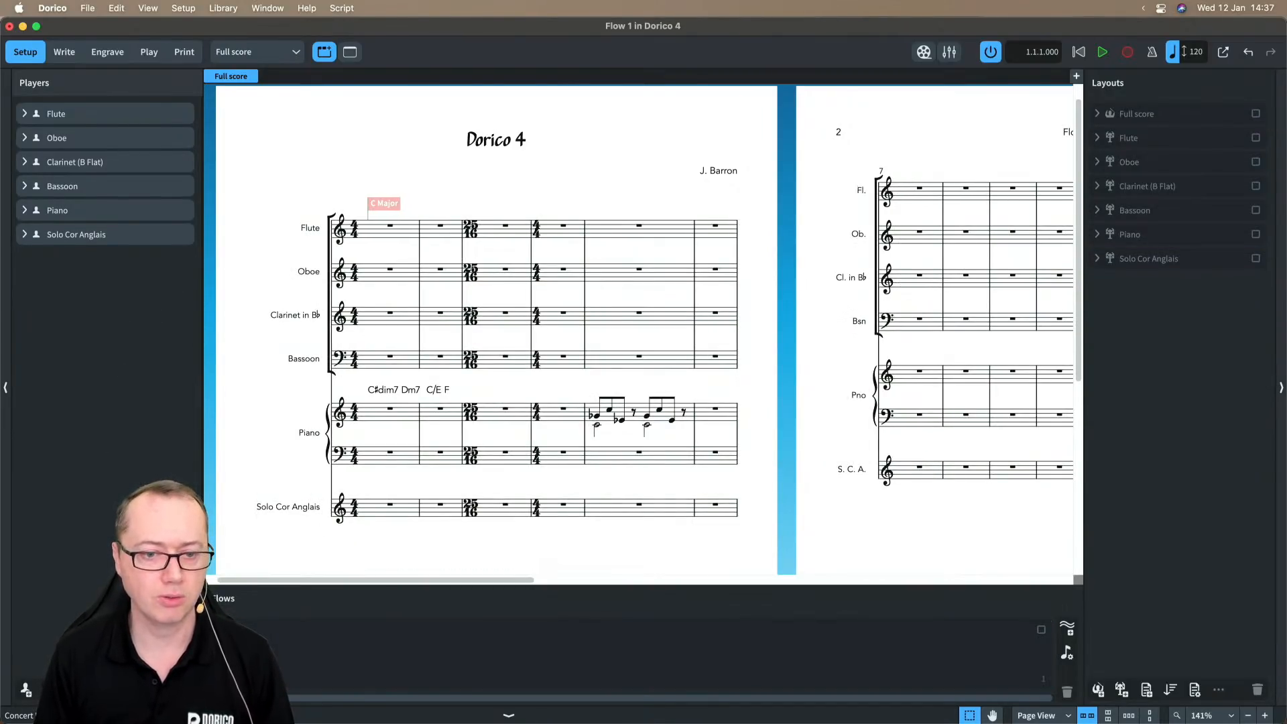
- Add the String Section ensemble to the project's players
key(shift+p)
text(string)
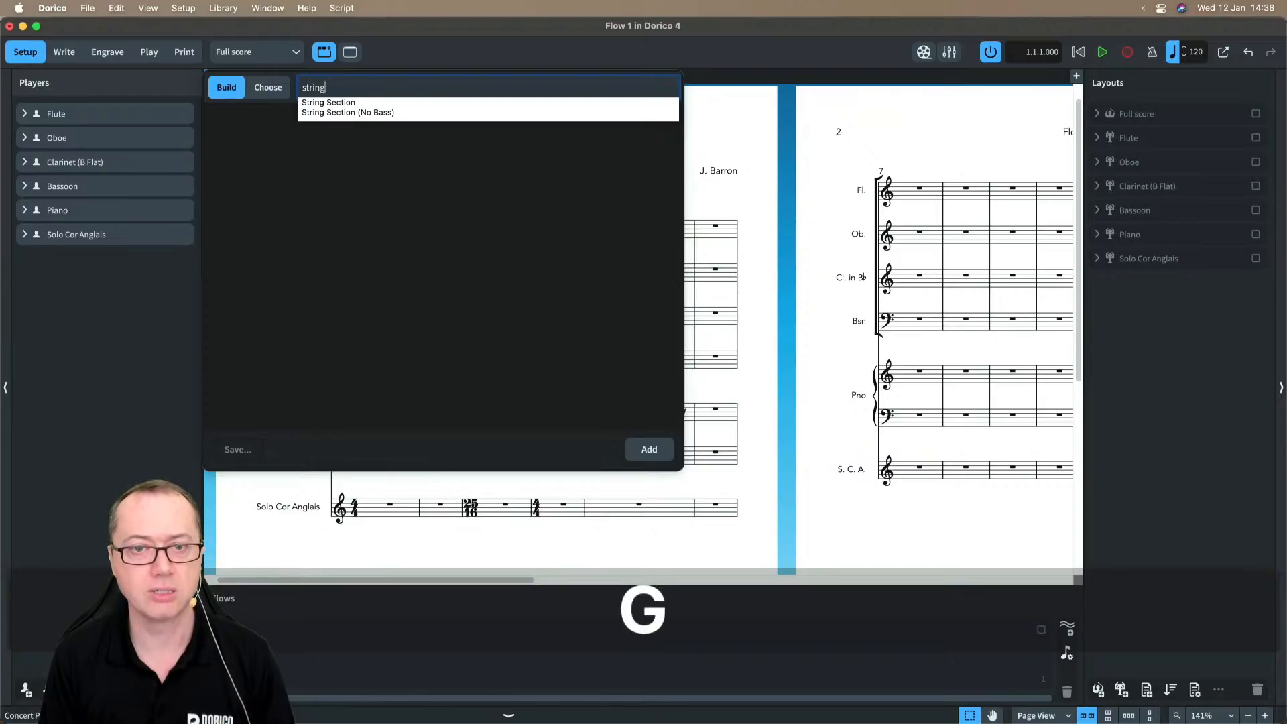
key(Return)
click(645, 447)
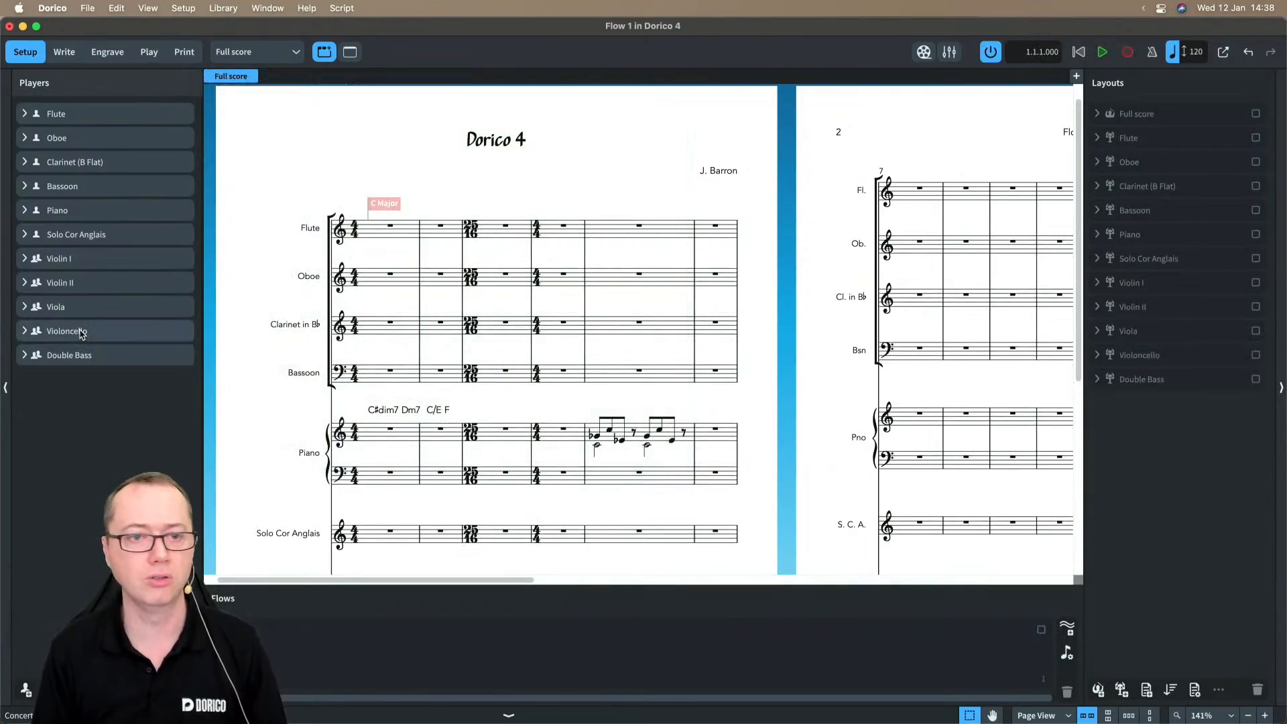
- Remove the soloist designation from the Cor Anglais player and check its place in the score order
click(74, 238)
right_click(73, 239)
click(96, 246)
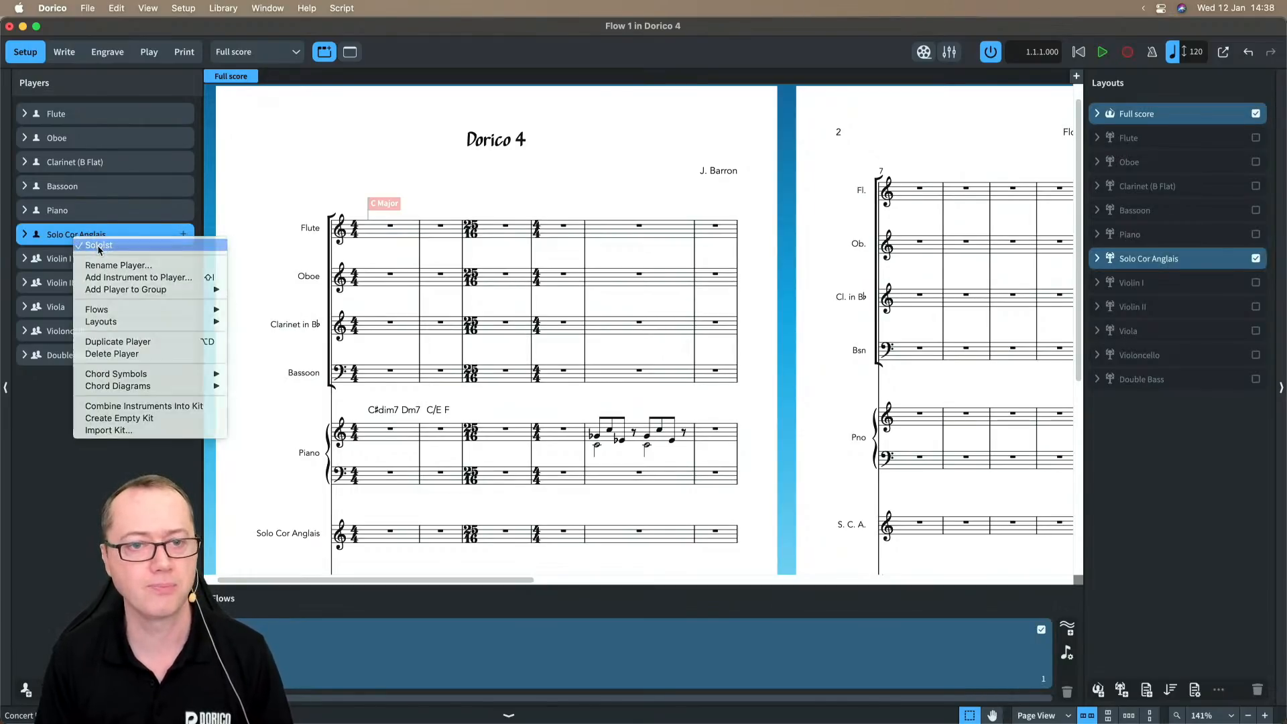
scroll(268, 379, down, 4)
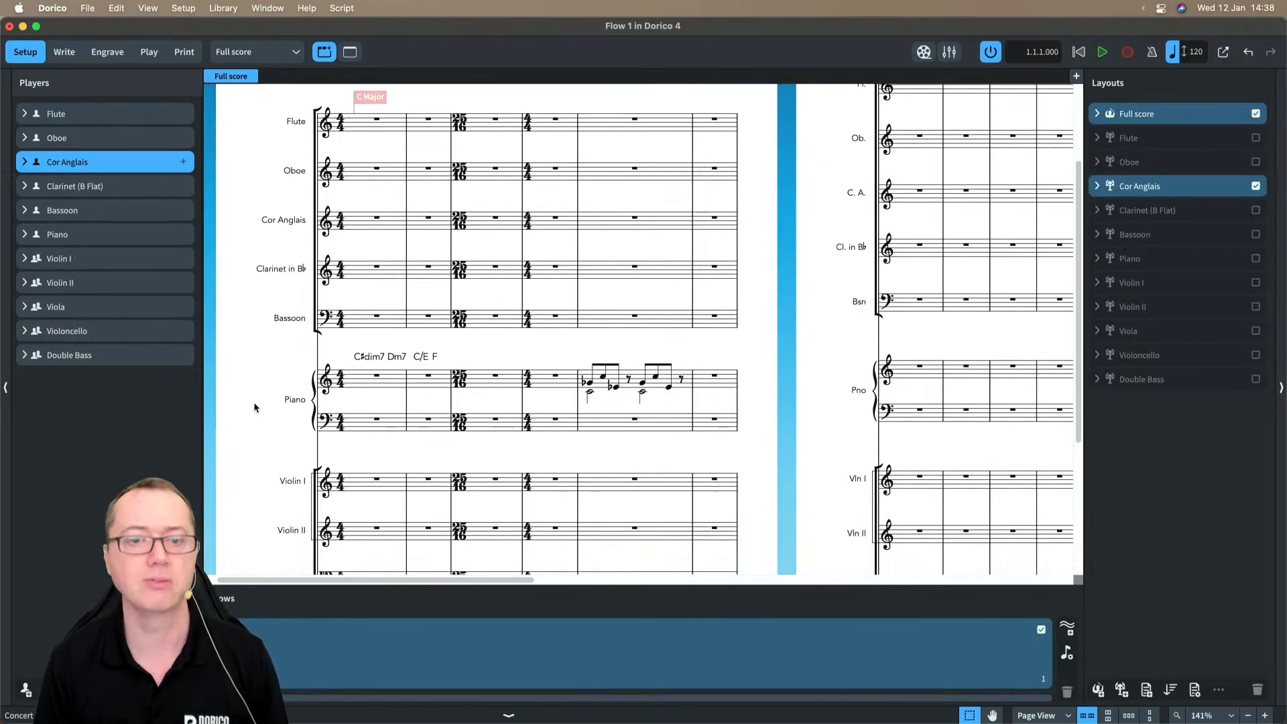
scroll(241, 375, up, 3)
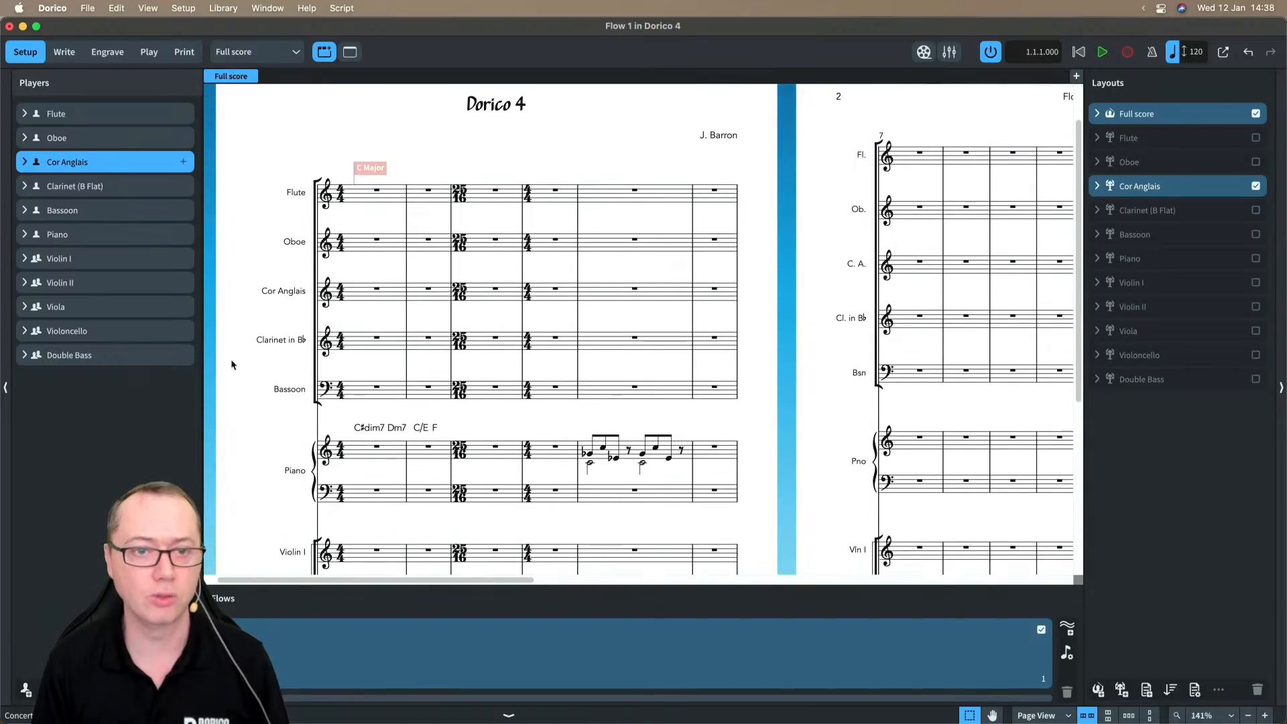
- Designate the Cor Anglais player as a soloist again and review the score order in Write mode
right_click(111, 170)
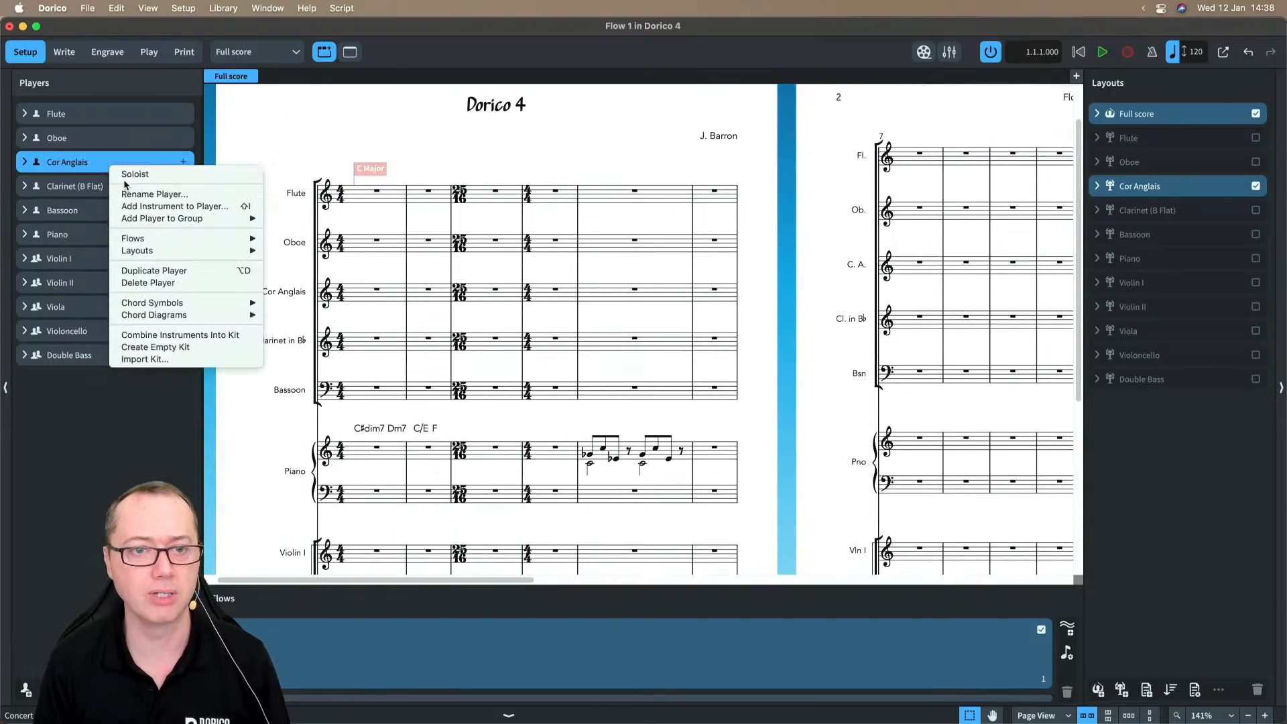
click(124, 176)
scroll(287, 491, down, 5)
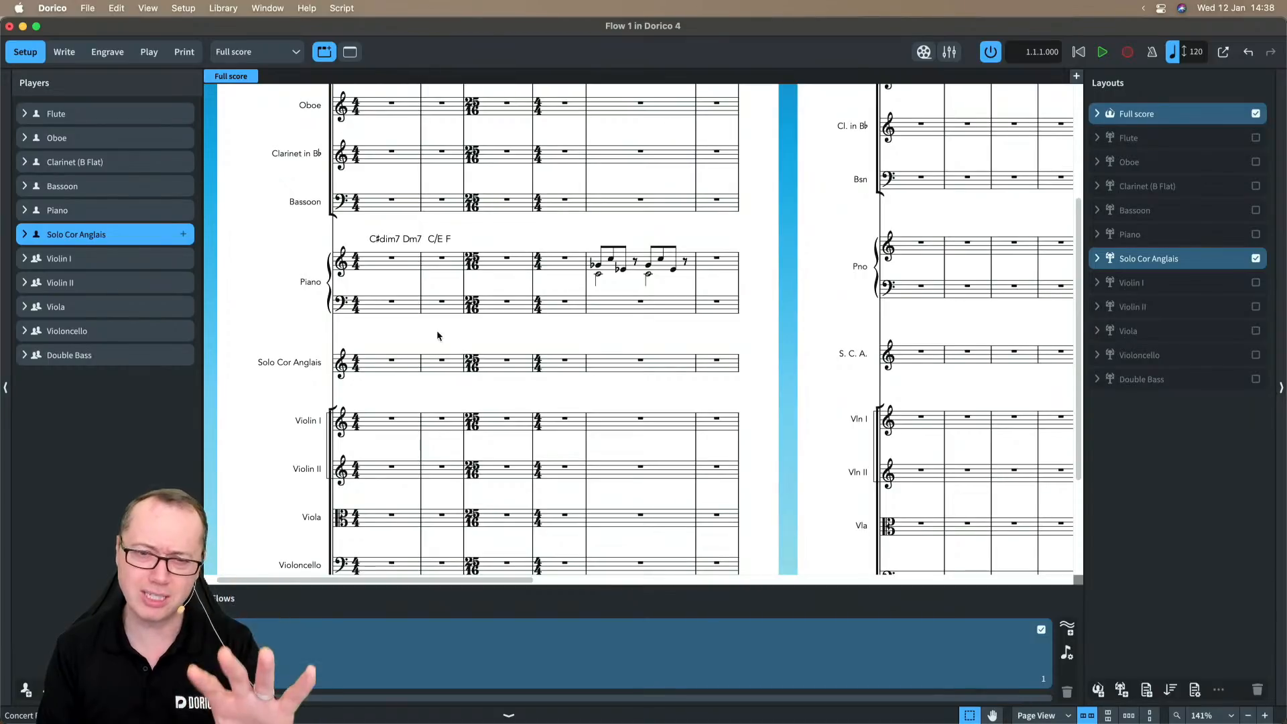
key(super+2)
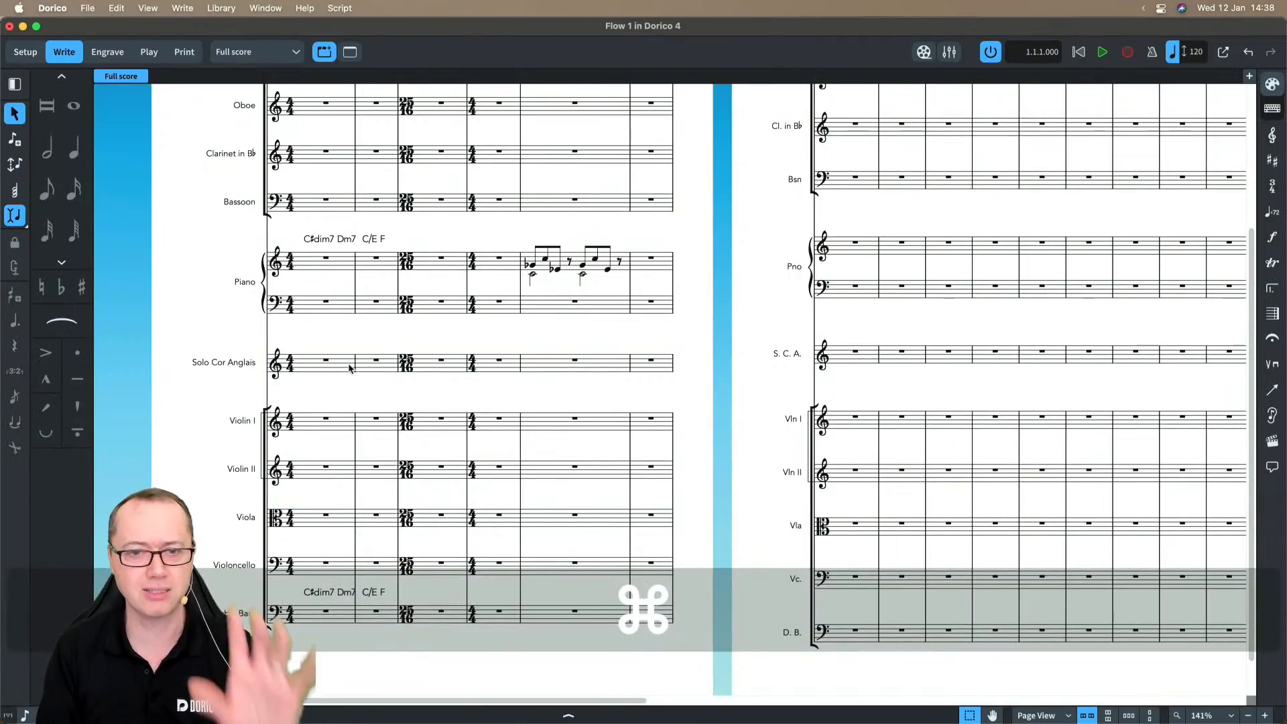
scroll(340, 248, up, 2)
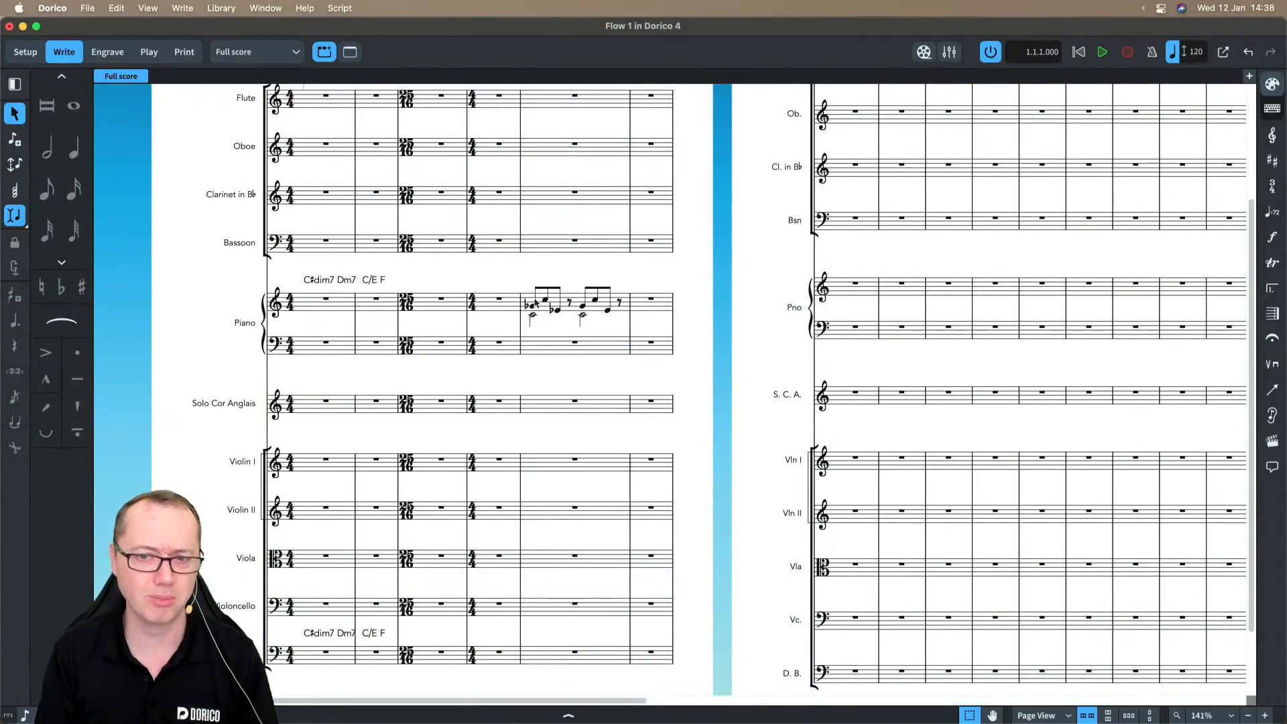
- Look through the template categories offered for creating a new project from a template
click(87, 8)
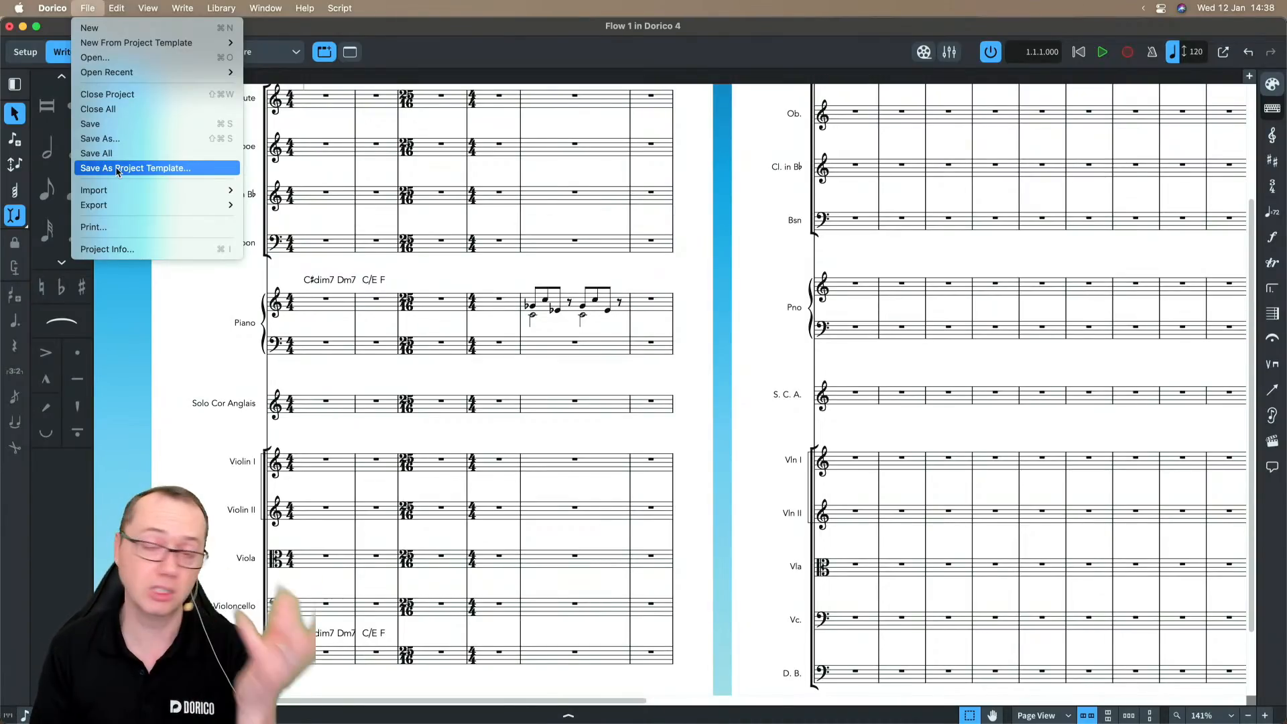
mouse_move(124, 44)
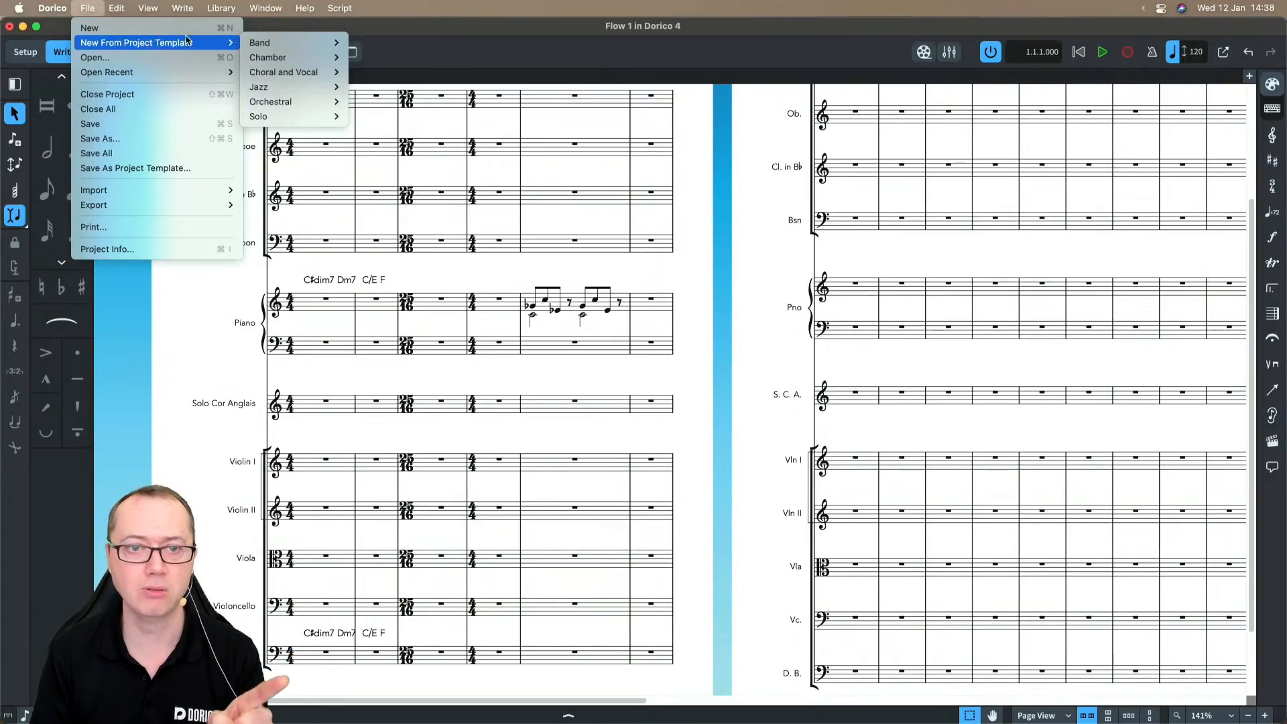
click(88, 8)
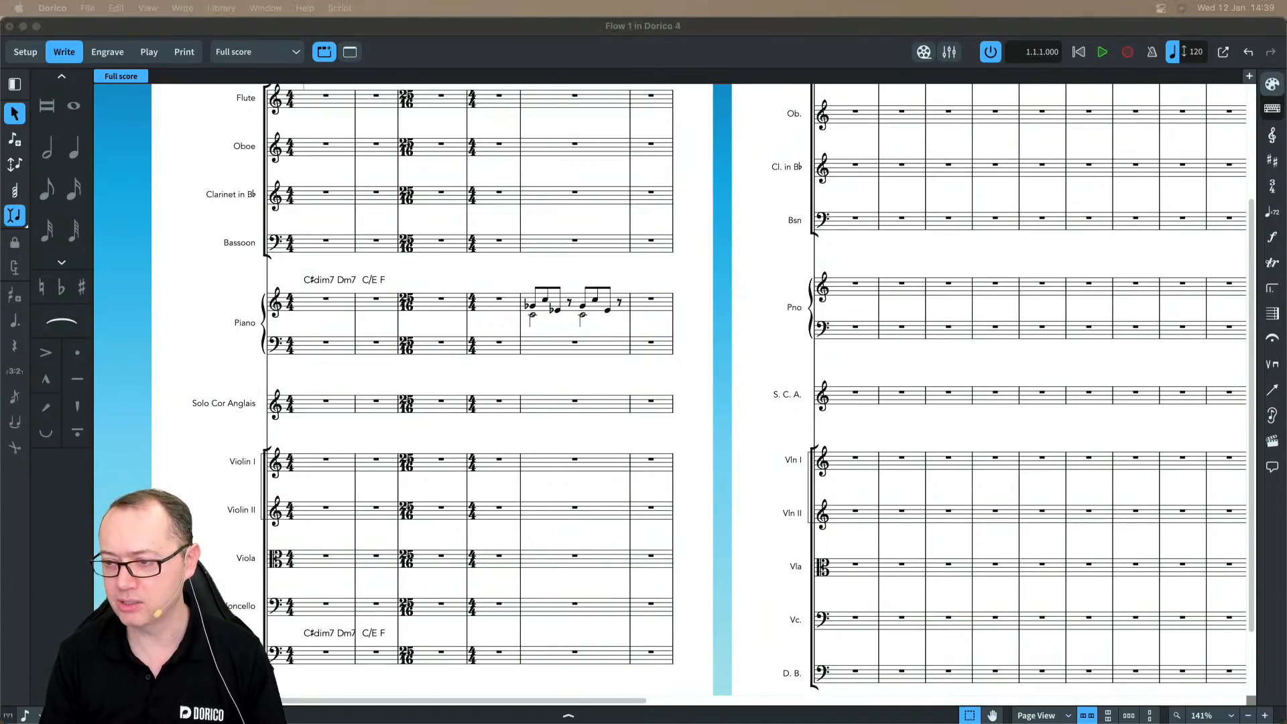
- Open the Fleetwood Mac - Landslide capo project without activating playback and hide the fretboard area
drag(1285, 358, 726, 299)
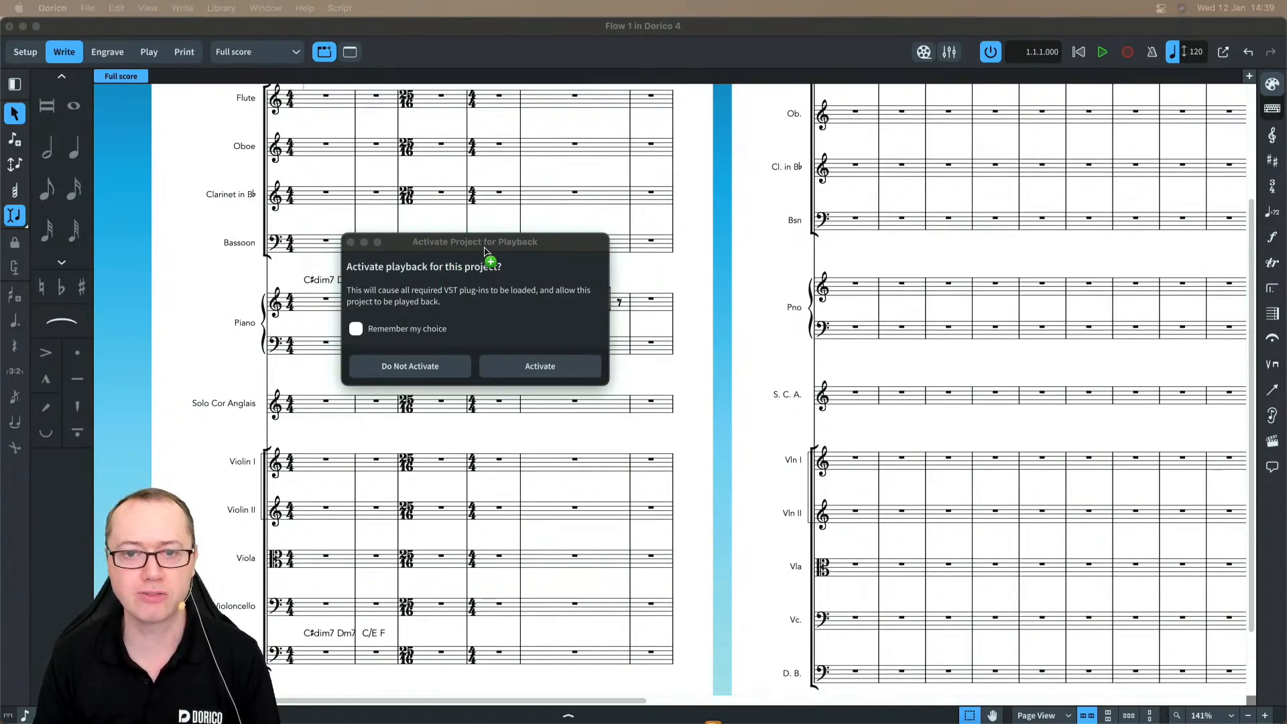
click(426, 374)
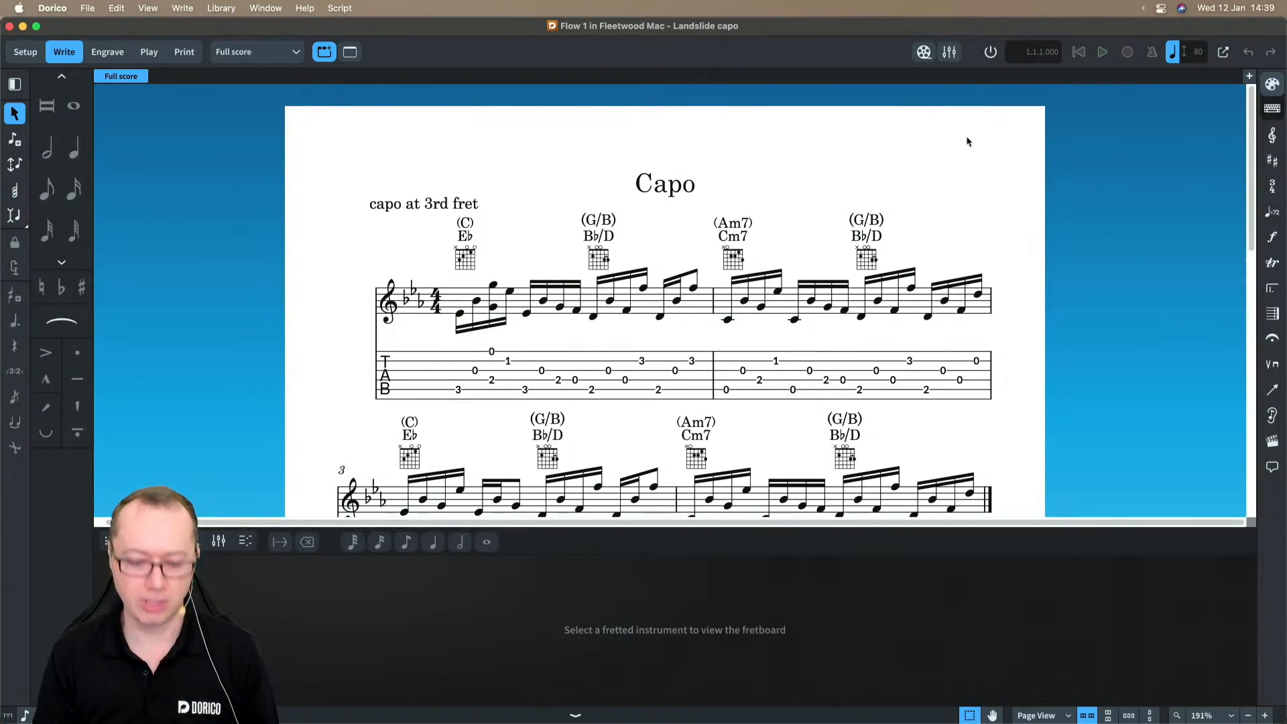
key(super+8)
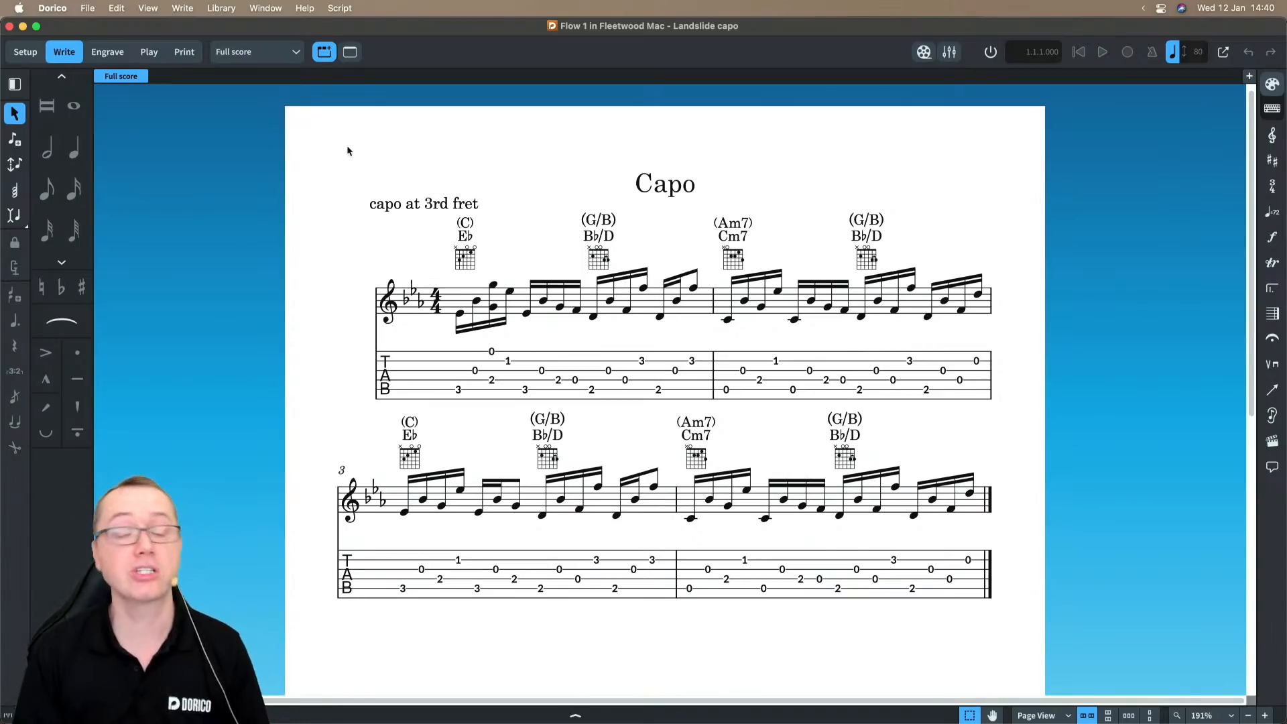
- Examine the Guitar player's chord symbol options and capo chord symbol definition in Setup mode, leaving the definition unchanged
key(super+1)
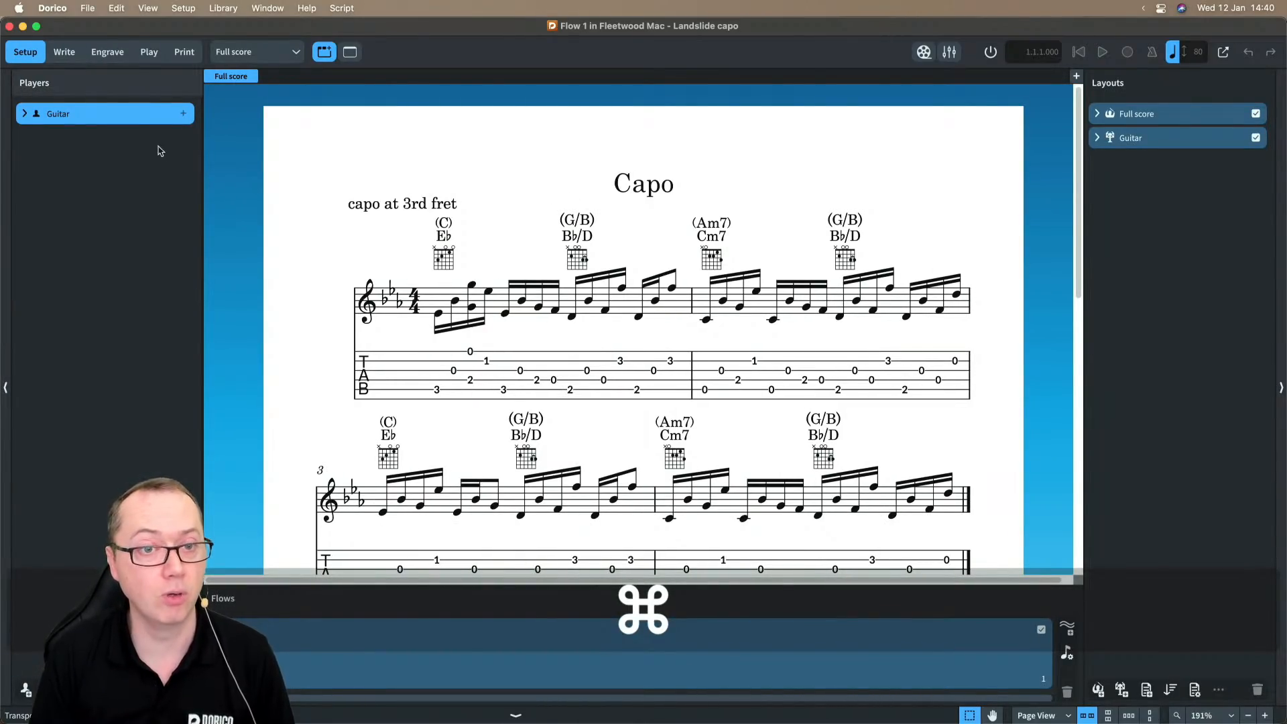
key(super+2)
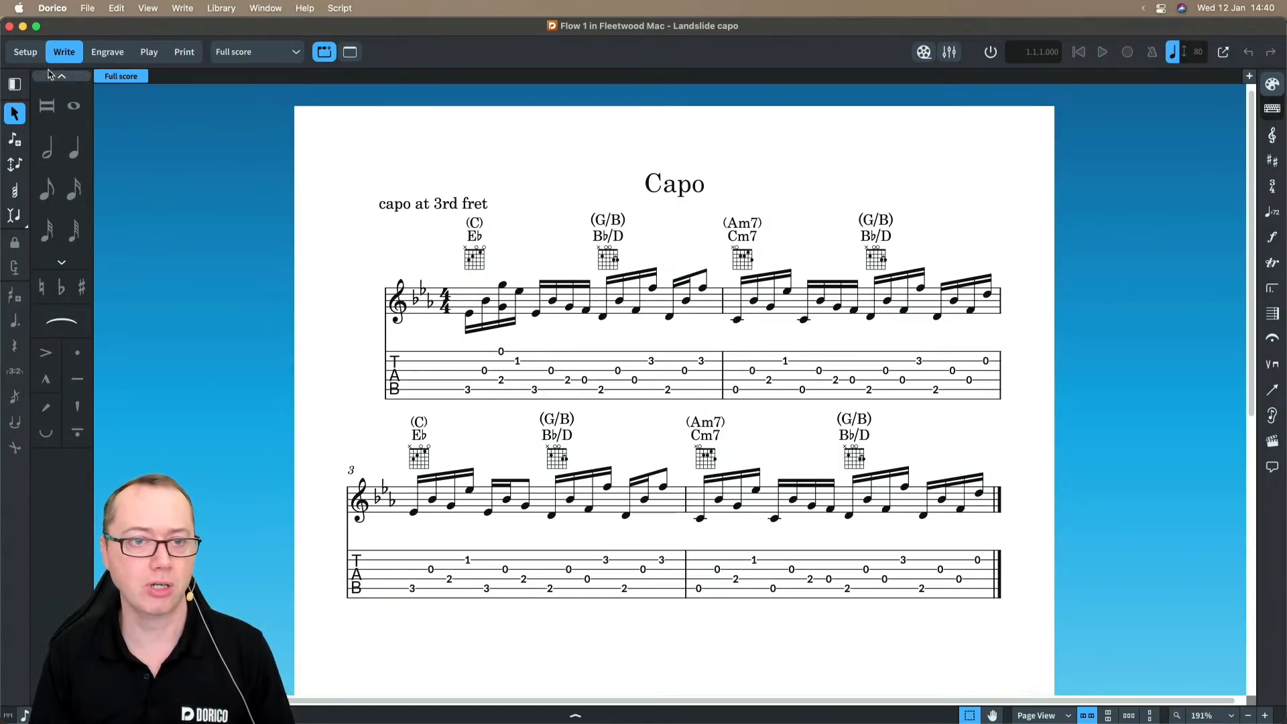
click(19, 55)
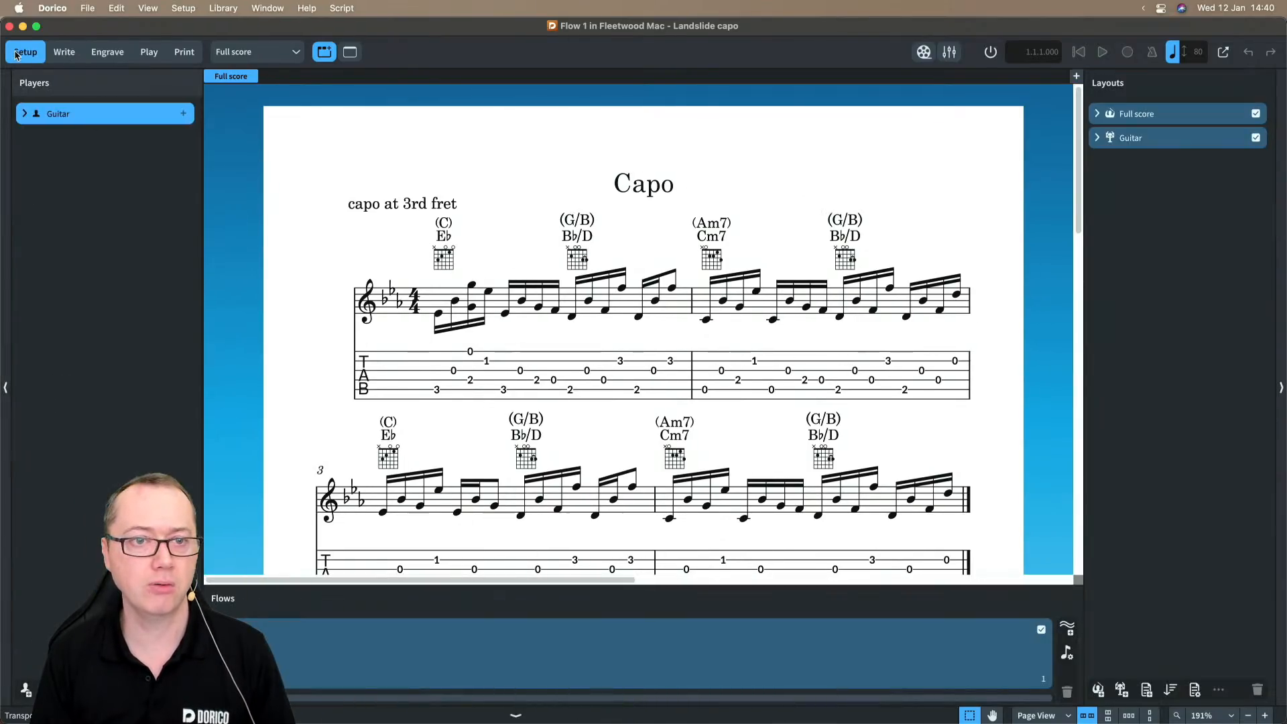
right_click(98, 118)
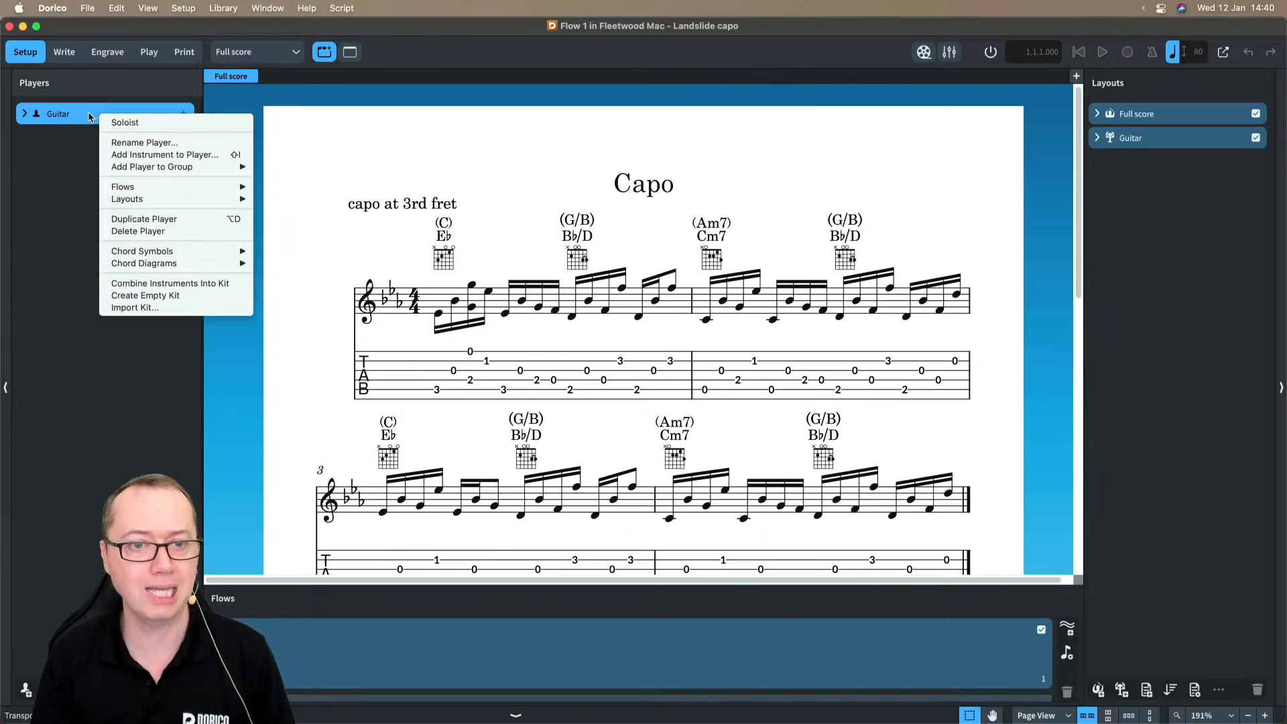
mouse_move(150, 253)
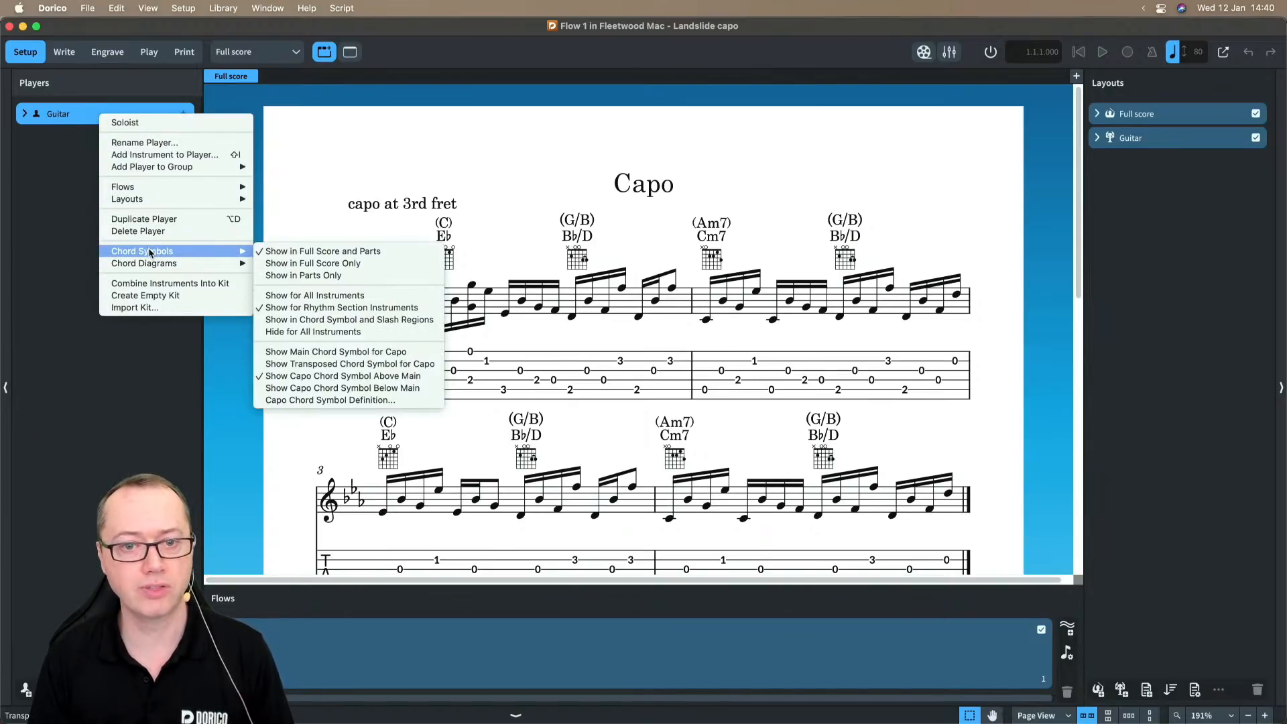
click(330, 400)
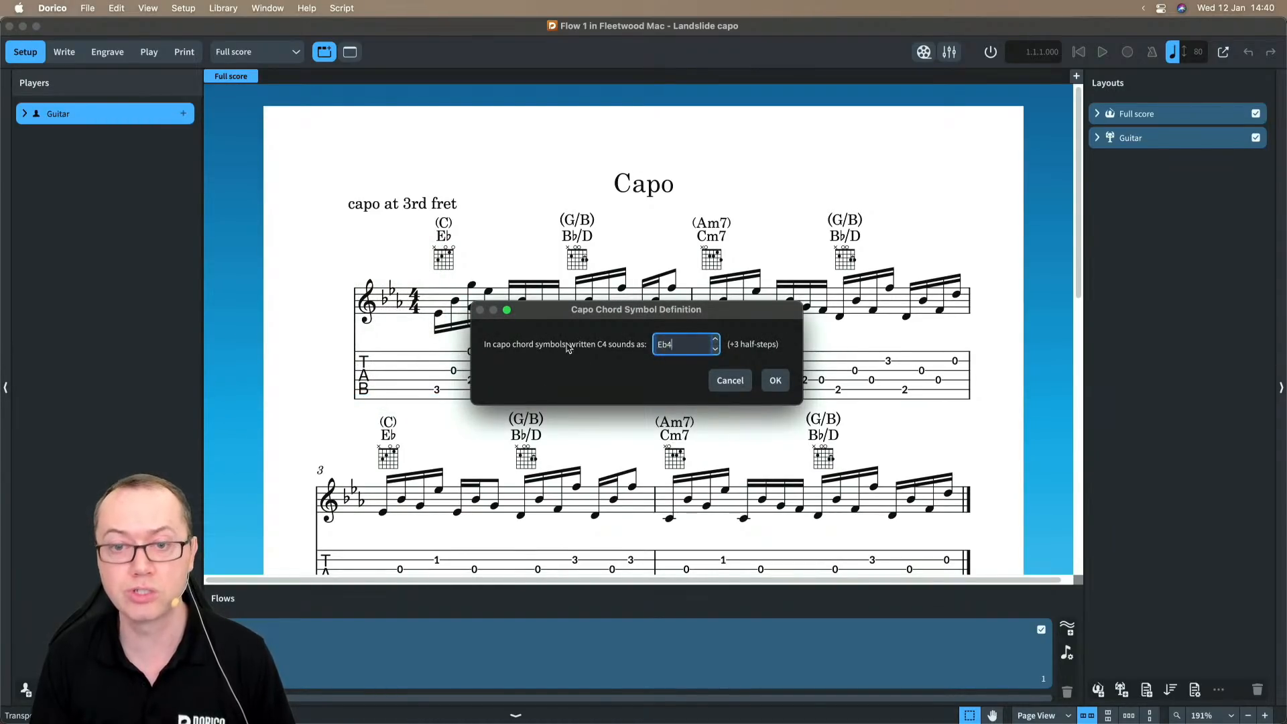
click(728, 380)
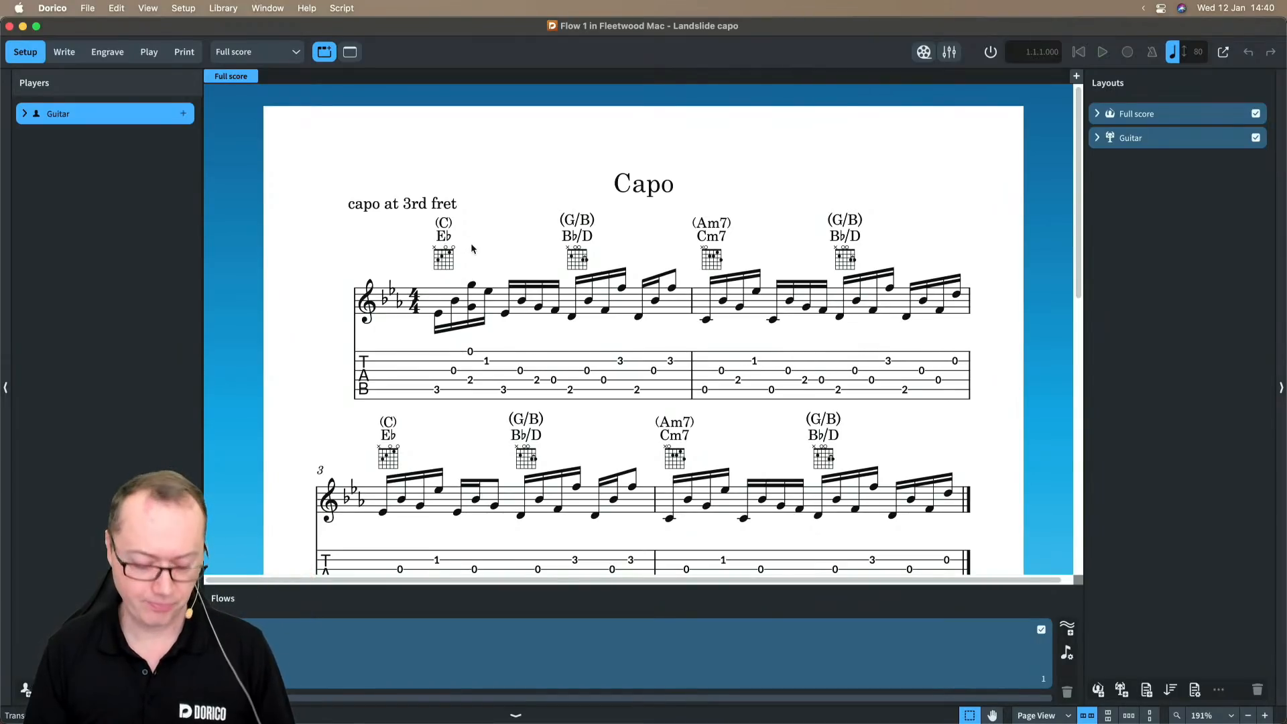
- Select the first guitar note and its tablature number in Write mode, inspect its fretboard position relative to the capo, and hide the fretboard
key(super+2)
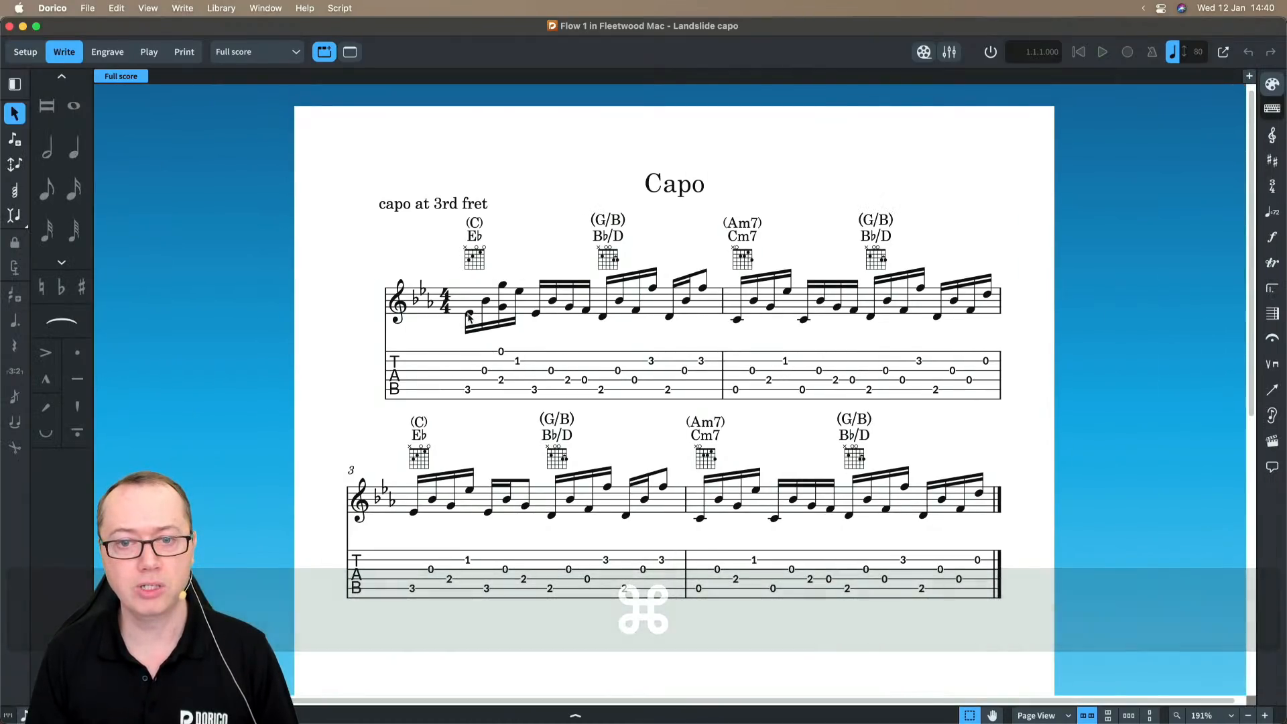
click(469, 316)
click(467, 390)
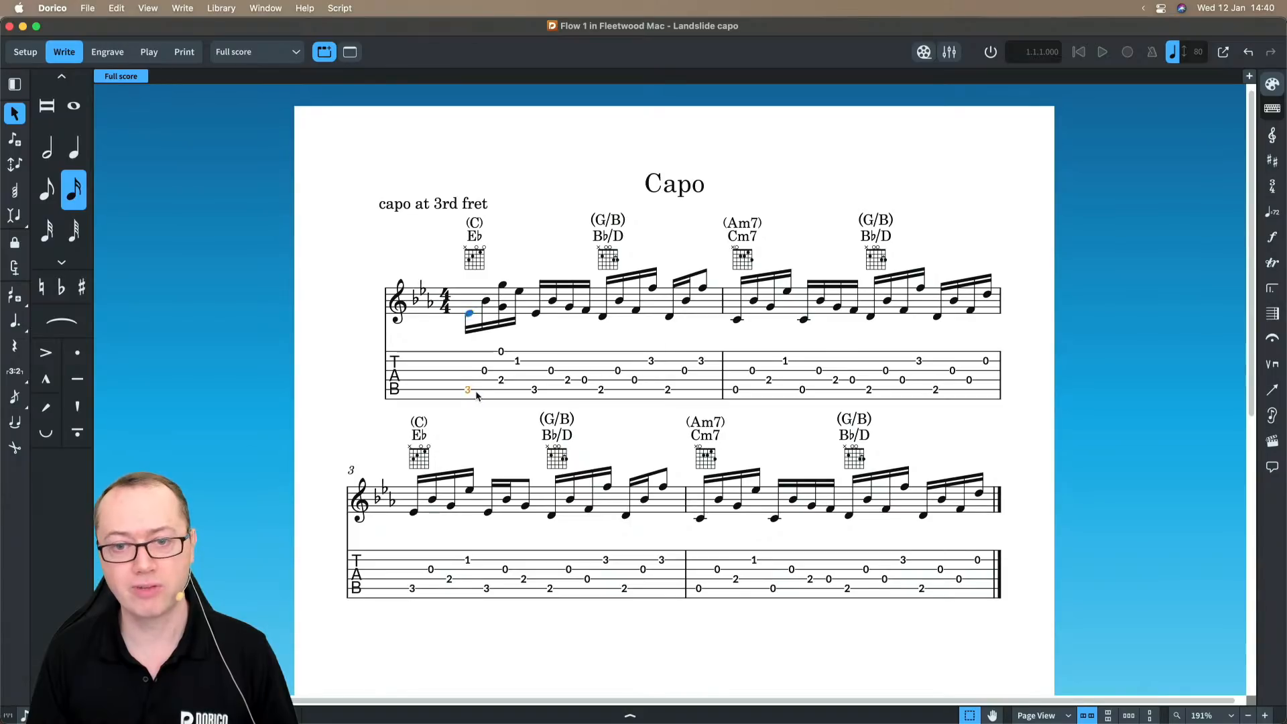
key(super+alt+b)
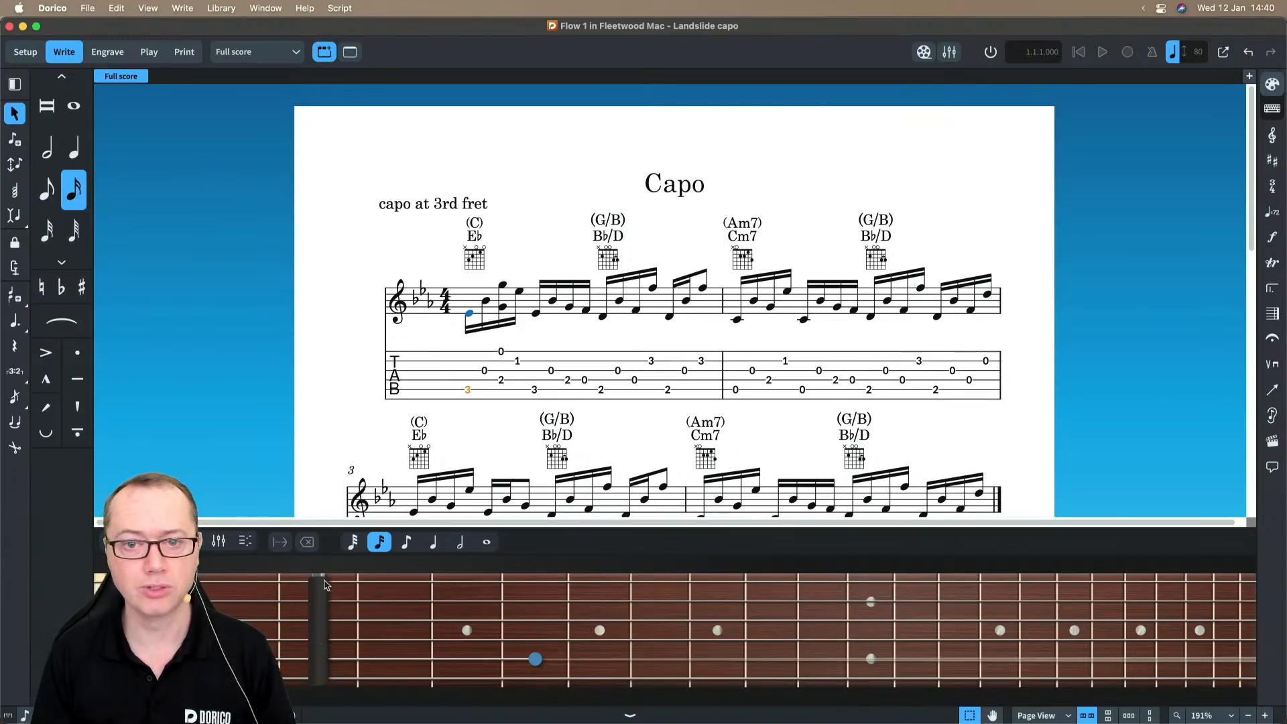
key(super+8)
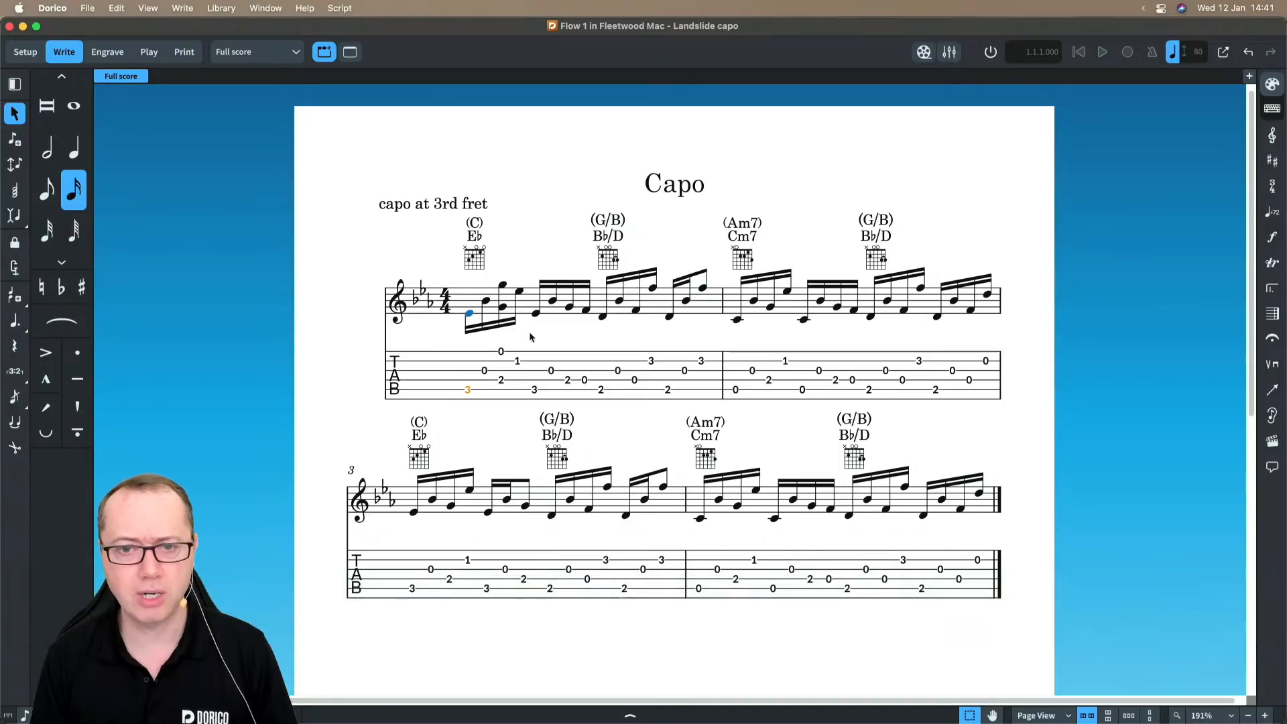
- Apply fretted instrument transposition for notation to the full score in the Fretted Instruments layout options
key(super+shift+l)
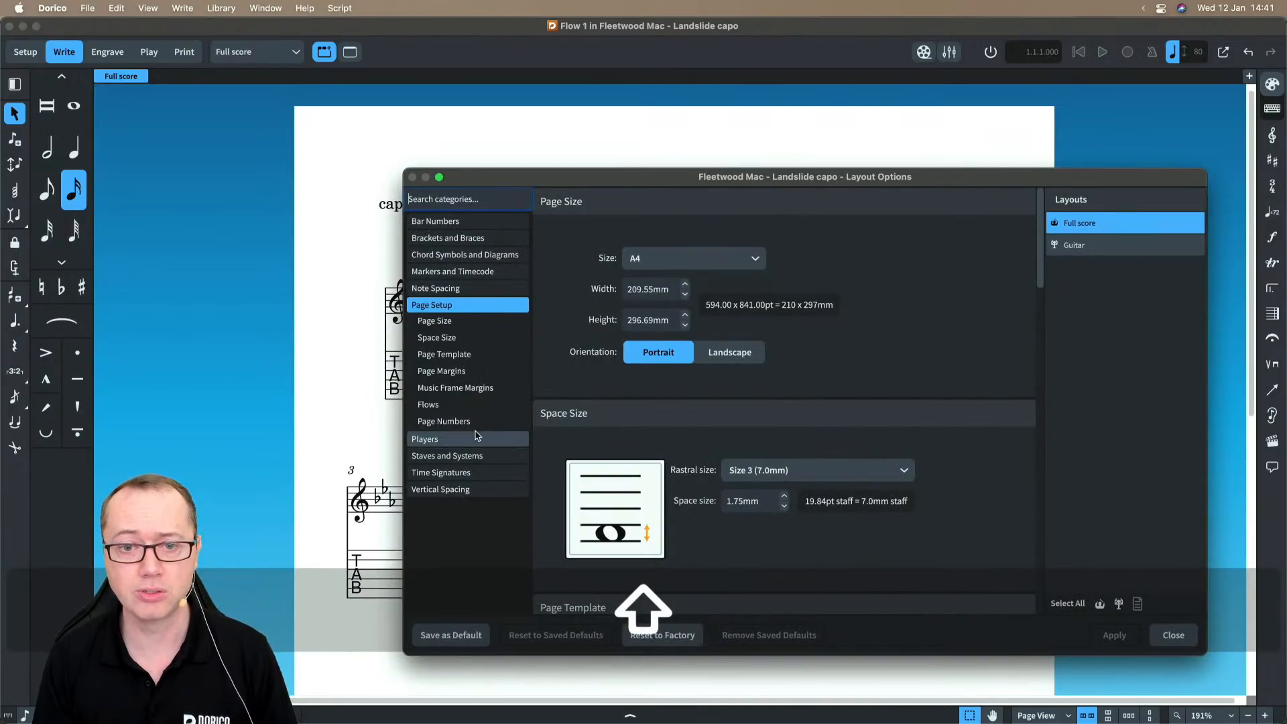
click(428, 439)
click(453, 421)
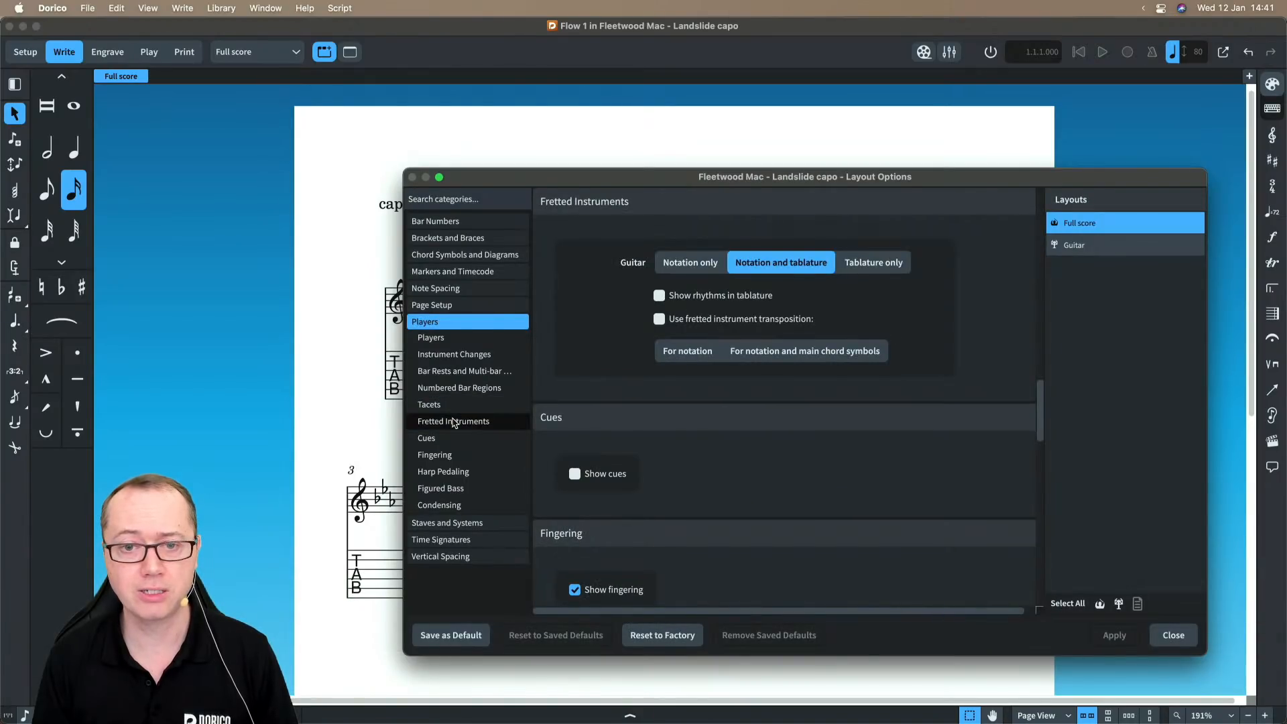
click(740, 321)
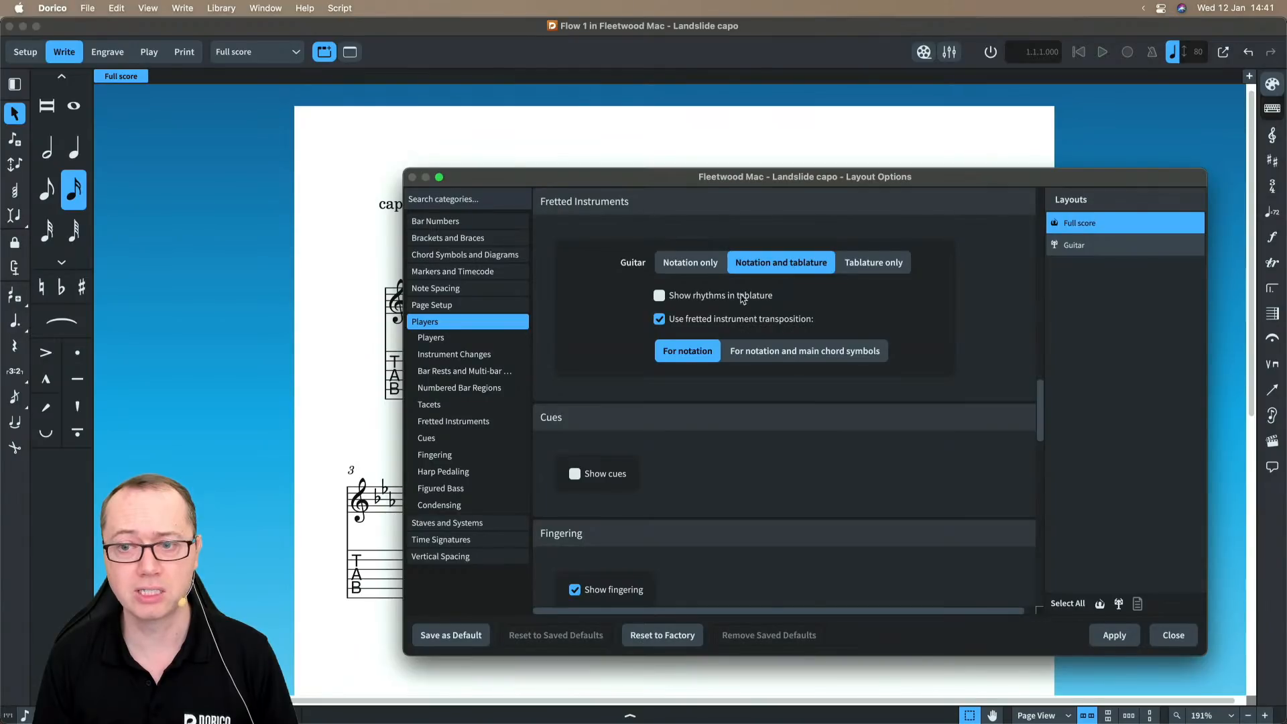
drag(669, 184, 821, 187)
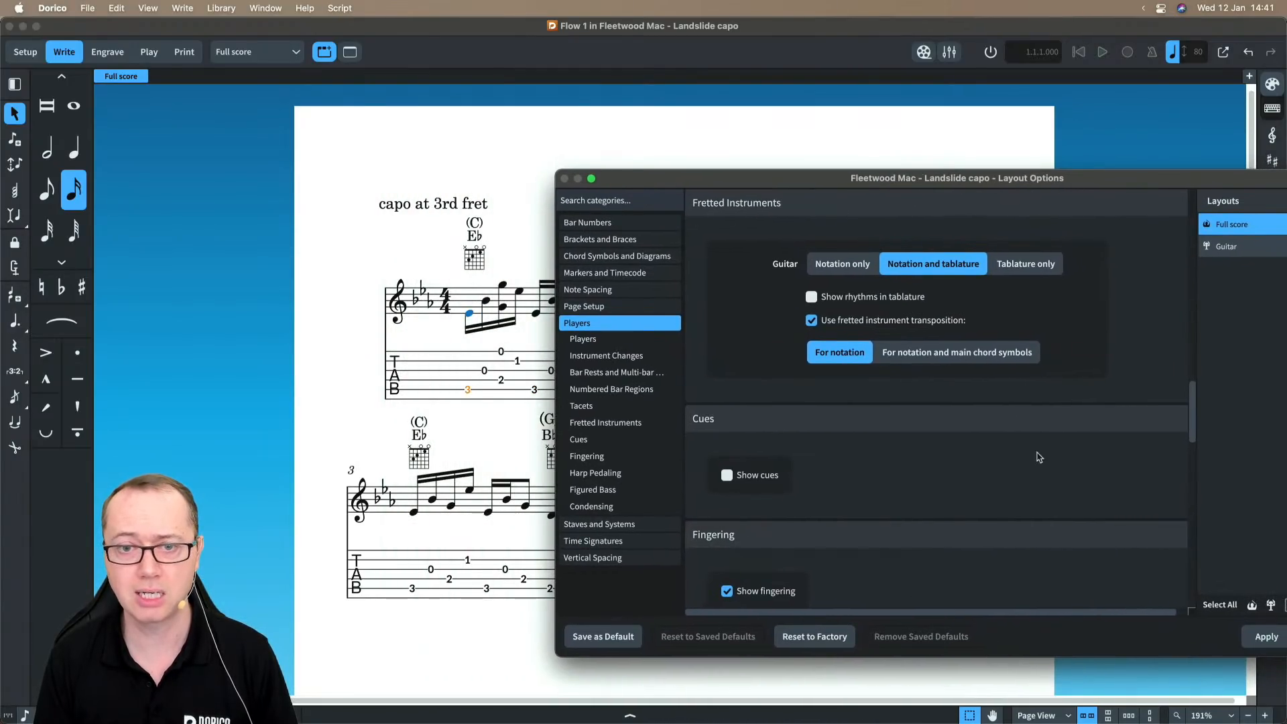
click(1263, 636)
drag(715, 182, 565, 458)
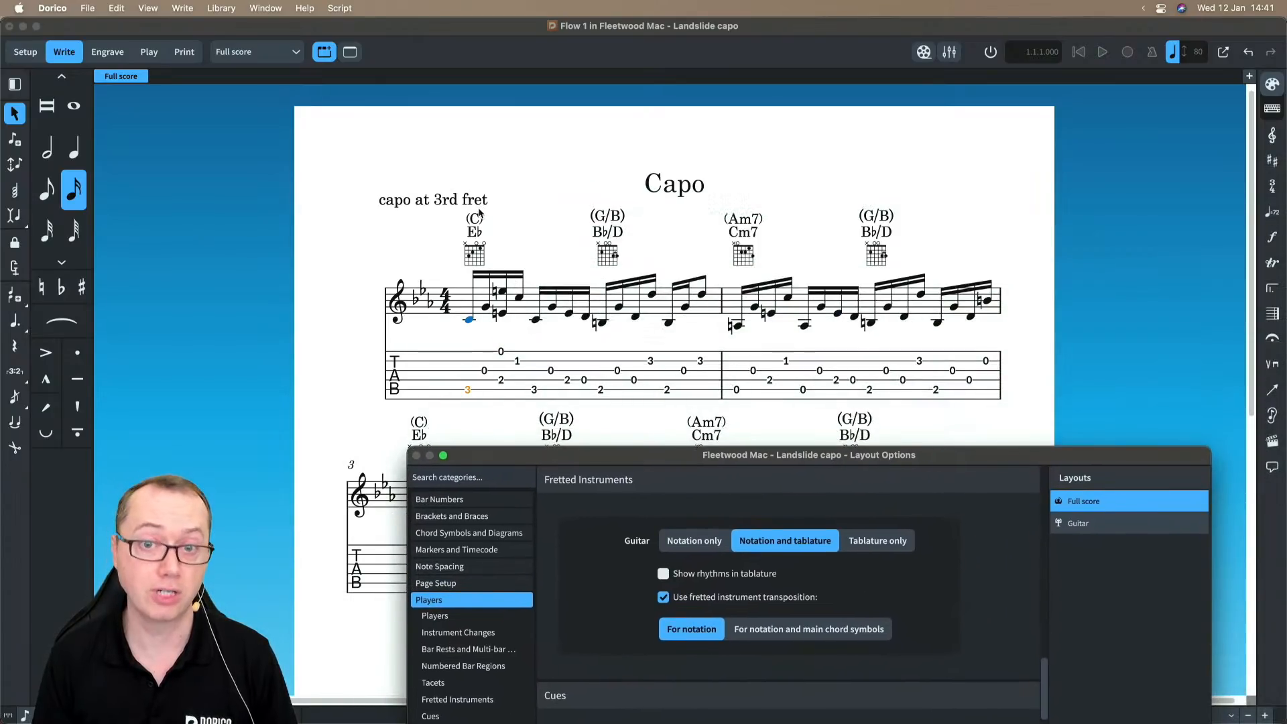
- Turn fretted instrument transposition back off for the full score, apply it, and close Layout Options
drag(592, 454, 578, 154)
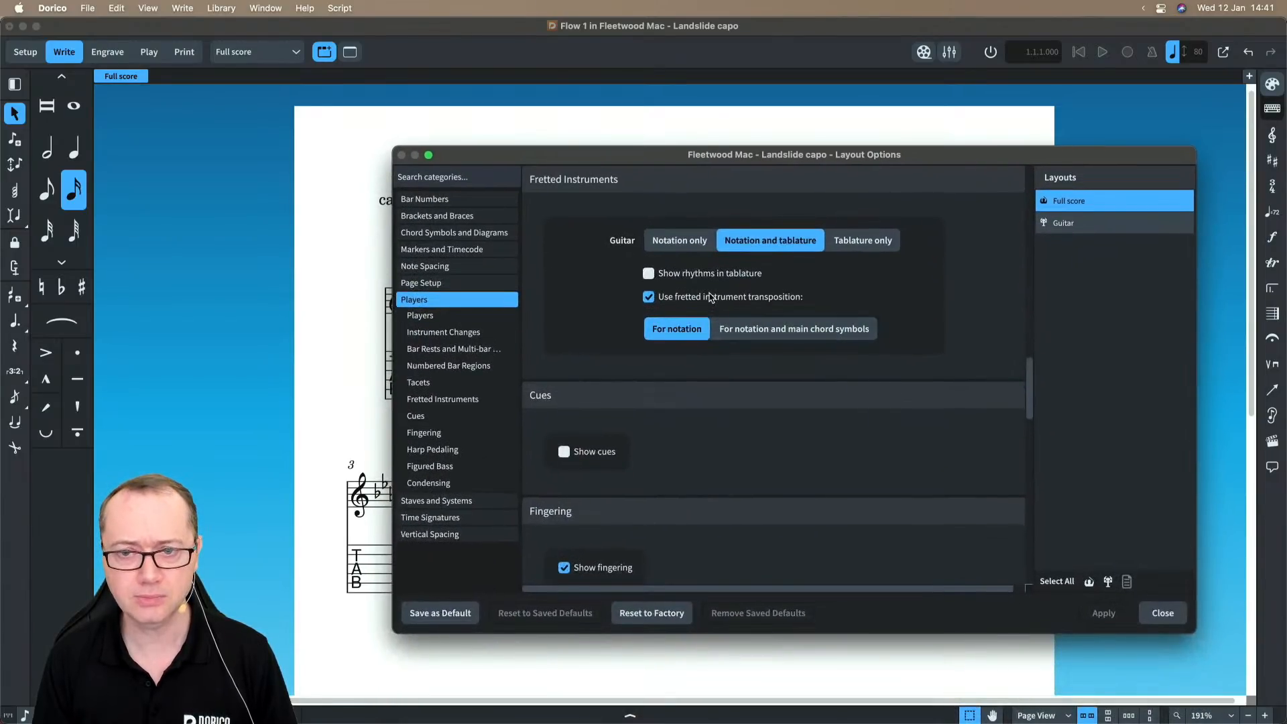
click(710, 296)
click(1099, 610)
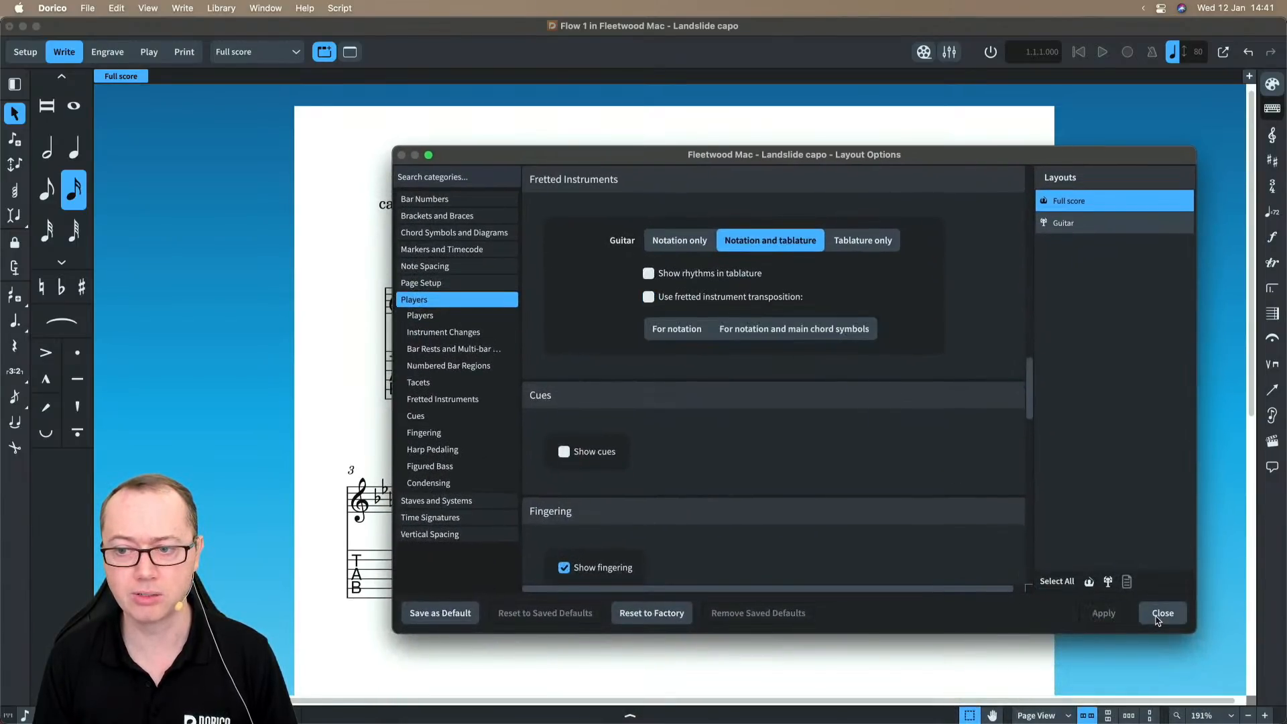
click(1161, 613)
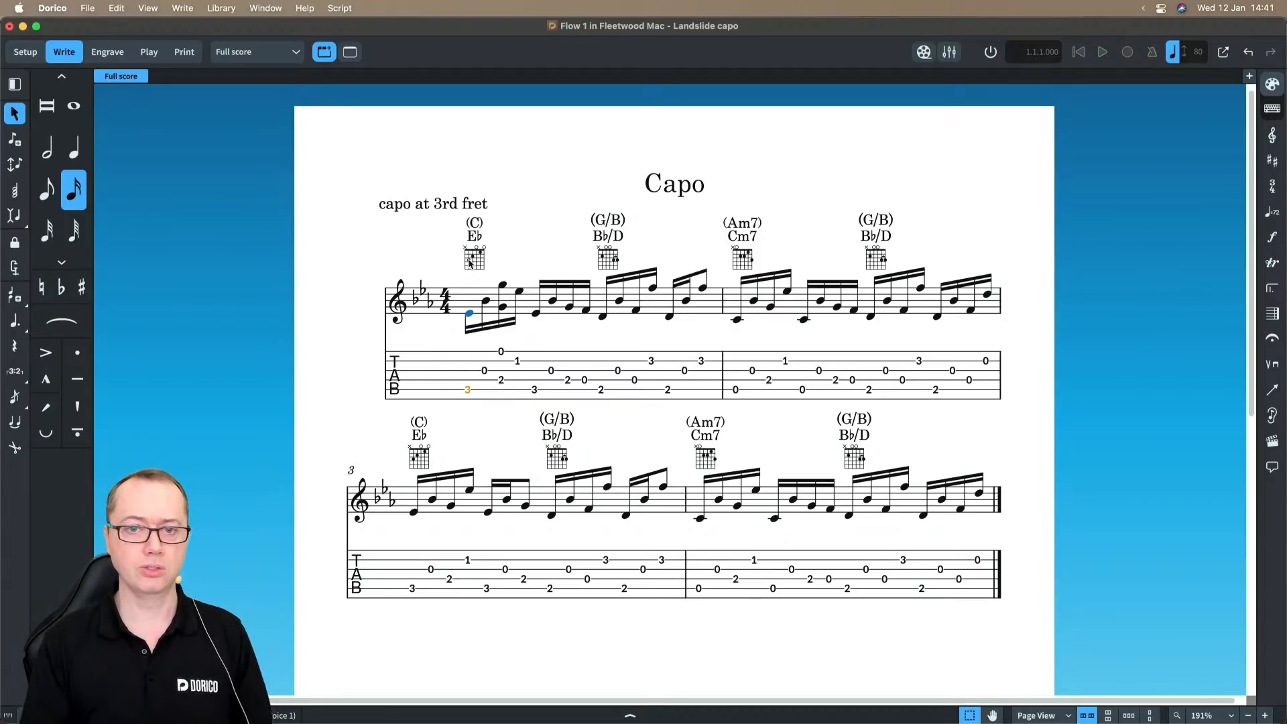
- Show fingerings in the full score's chord diagrams through Layout Options and apply the change
click(508, 261)
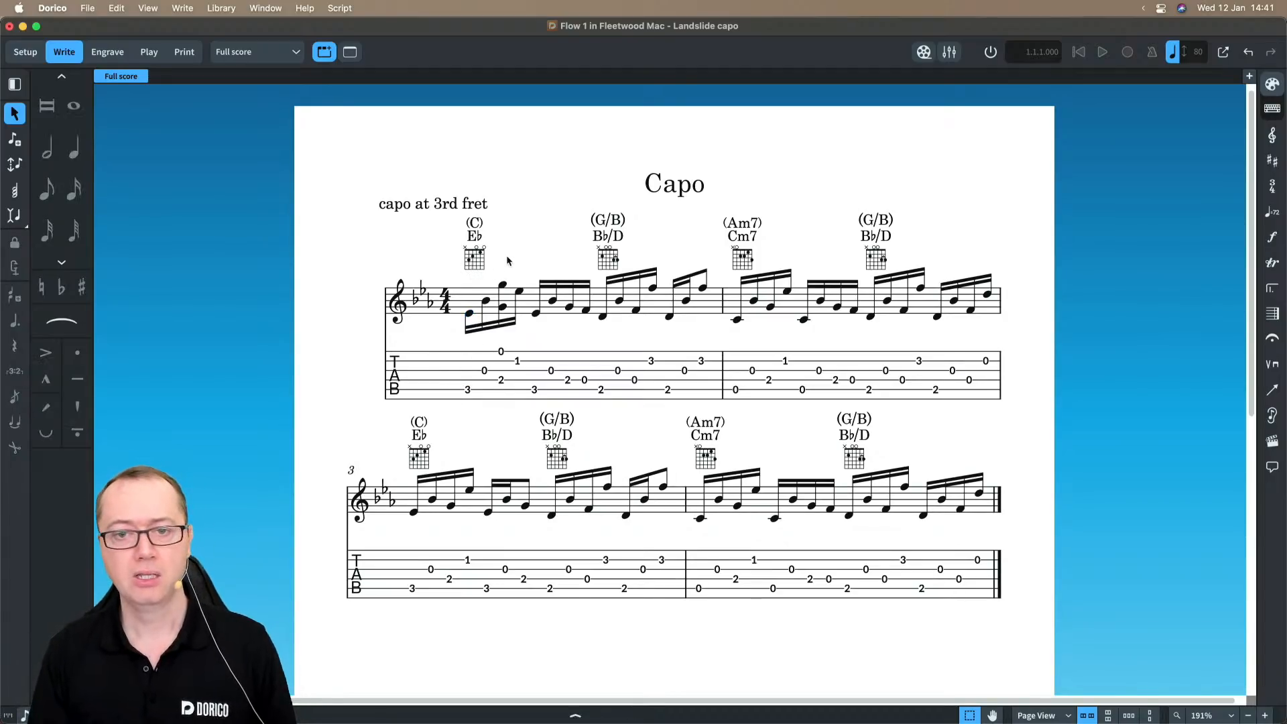
scroll(507, 261, up, 5)
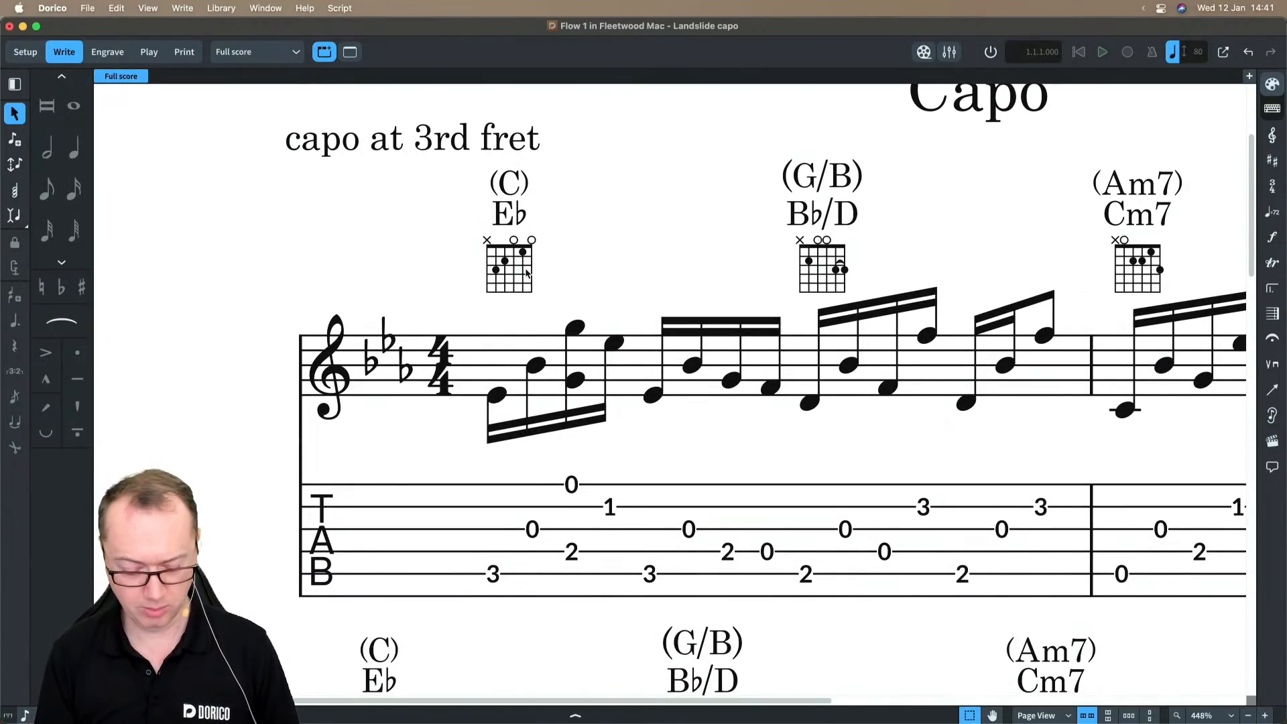
key(shift+super+l)
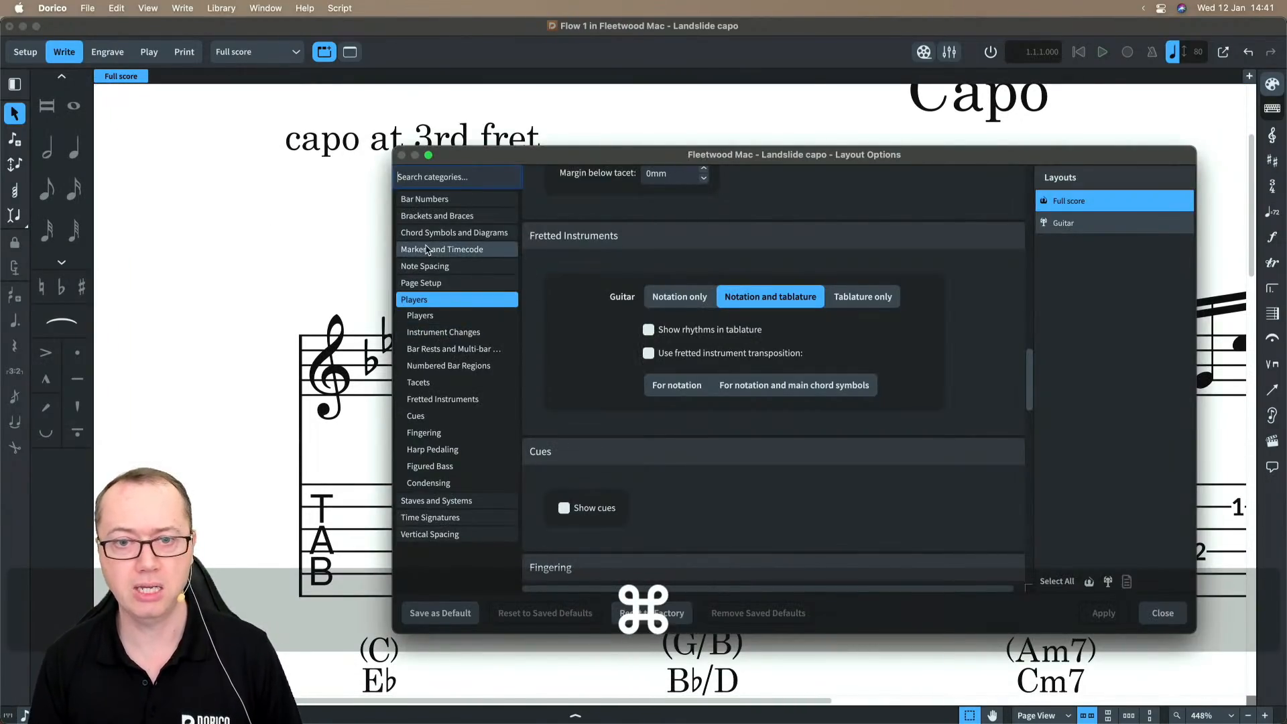
click(427, 233)
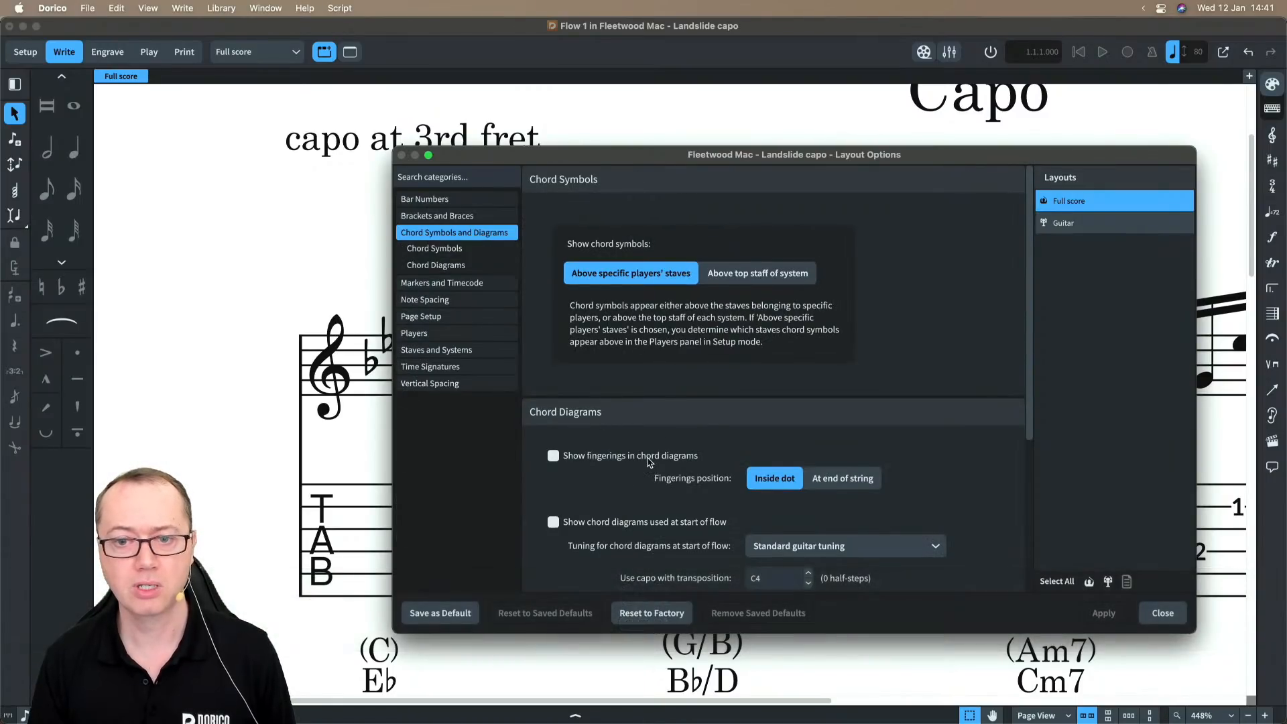
click(648, 457)
drag(666, 160, 778, 155)
scroll(518, 246, right, 5)
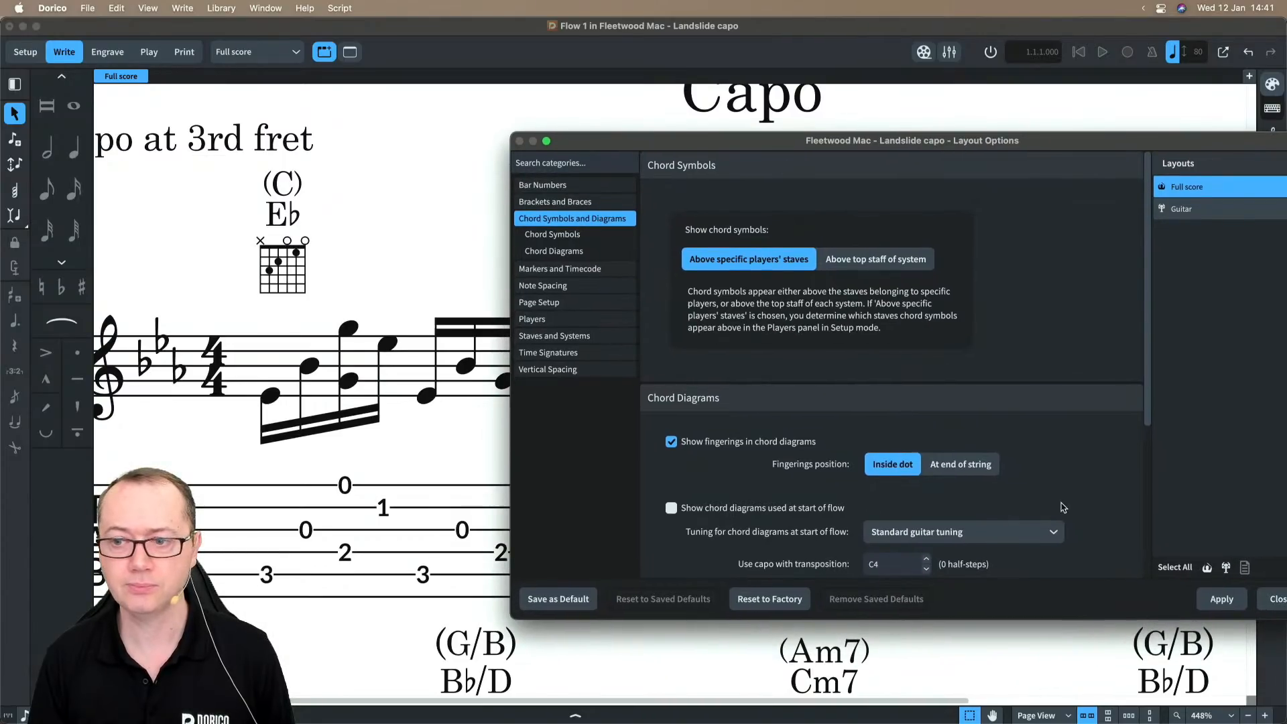
click(1215, 597)
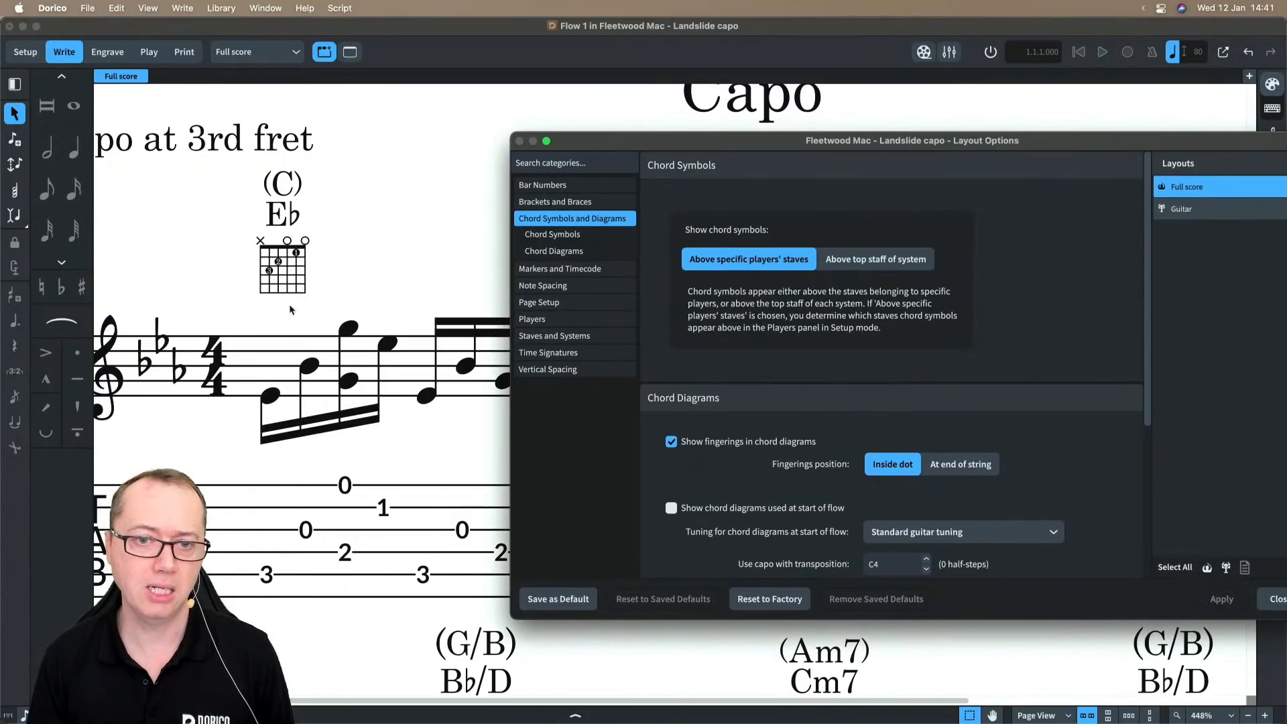
- Try the chord diagram fingerings at the end of the string, restore the Inside dot position, and close Layout Options
scroll(278, 292, up, 8)
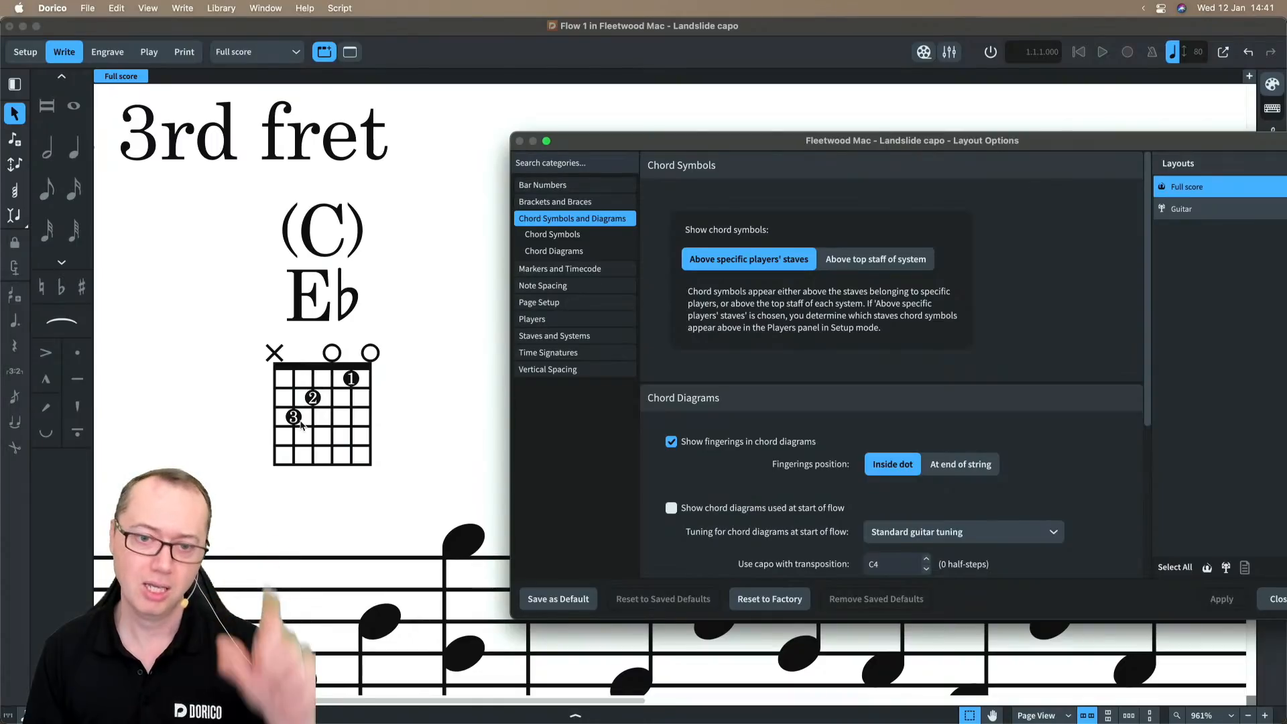
click(974, 467)
click(1235, 600)
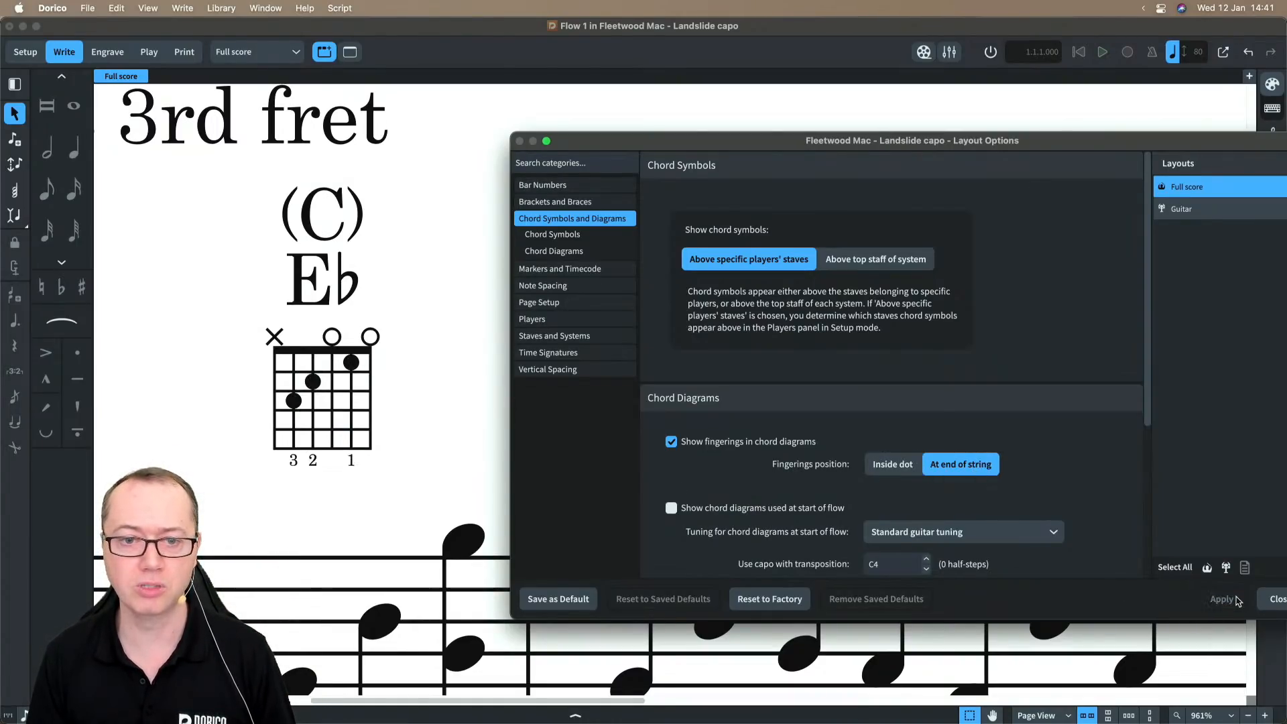
click(895, 467)
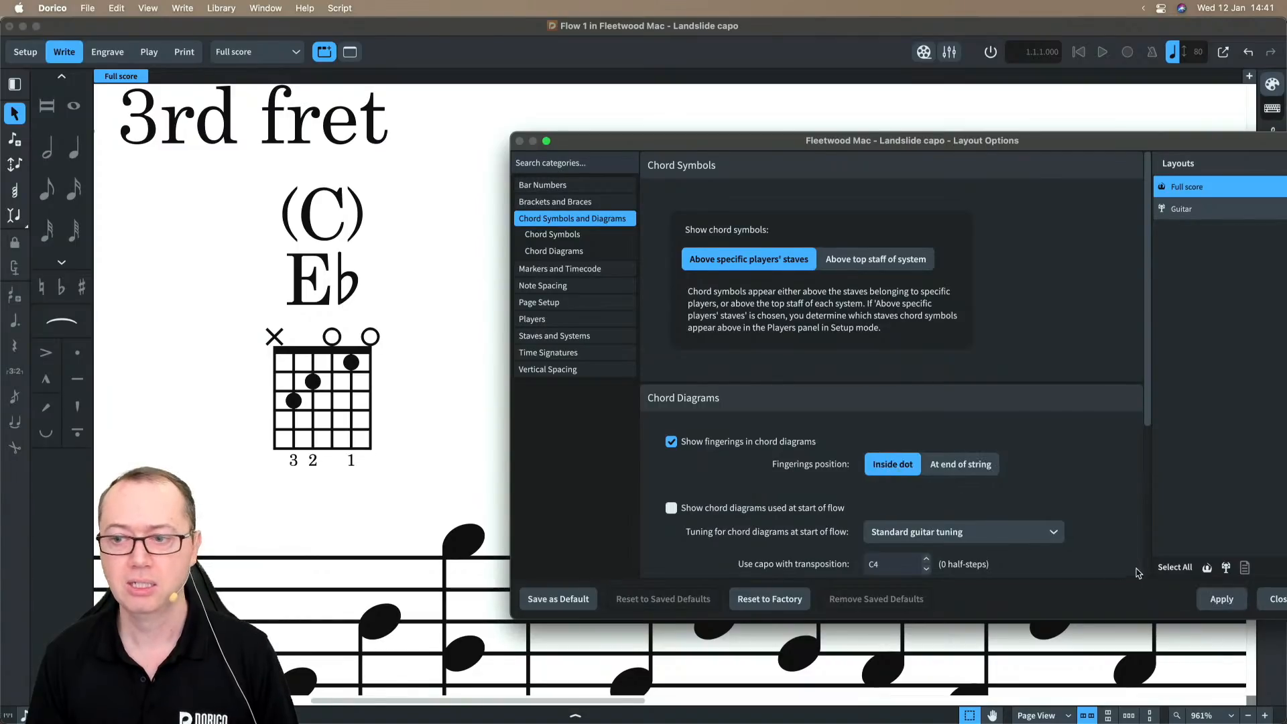
click(1216, 598)
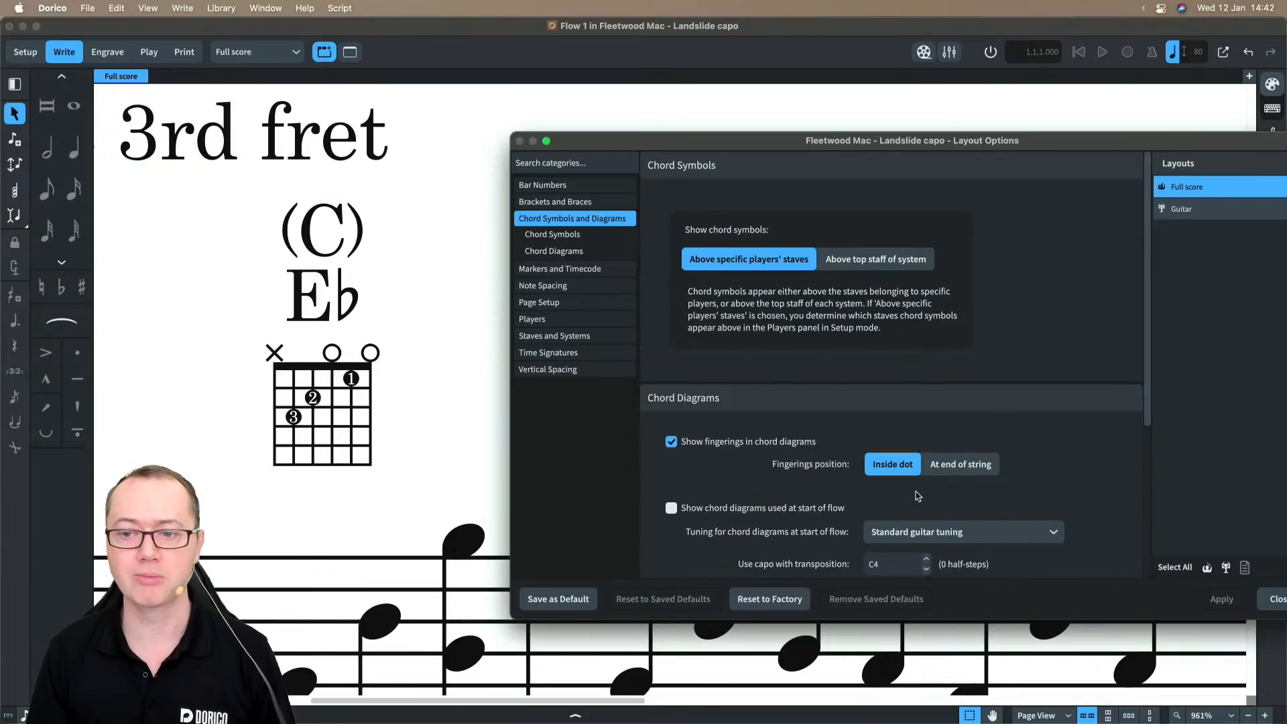
drag(920, 146, 823, 127)
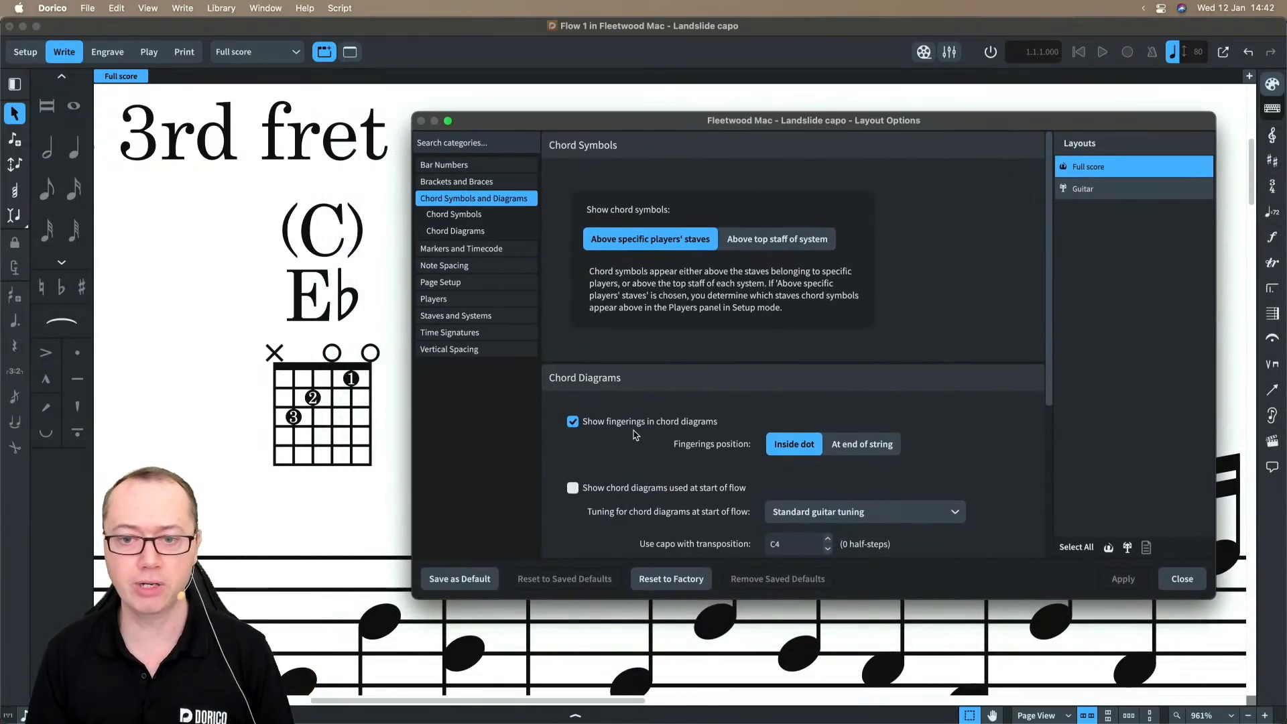
click(1182, 579)
- Examine the Guitar's strings, tuning and capo definition in Setup mode, comparing Full Capo with Partial Capo, and cancel without changes
scroll(886, 432, down, 5)
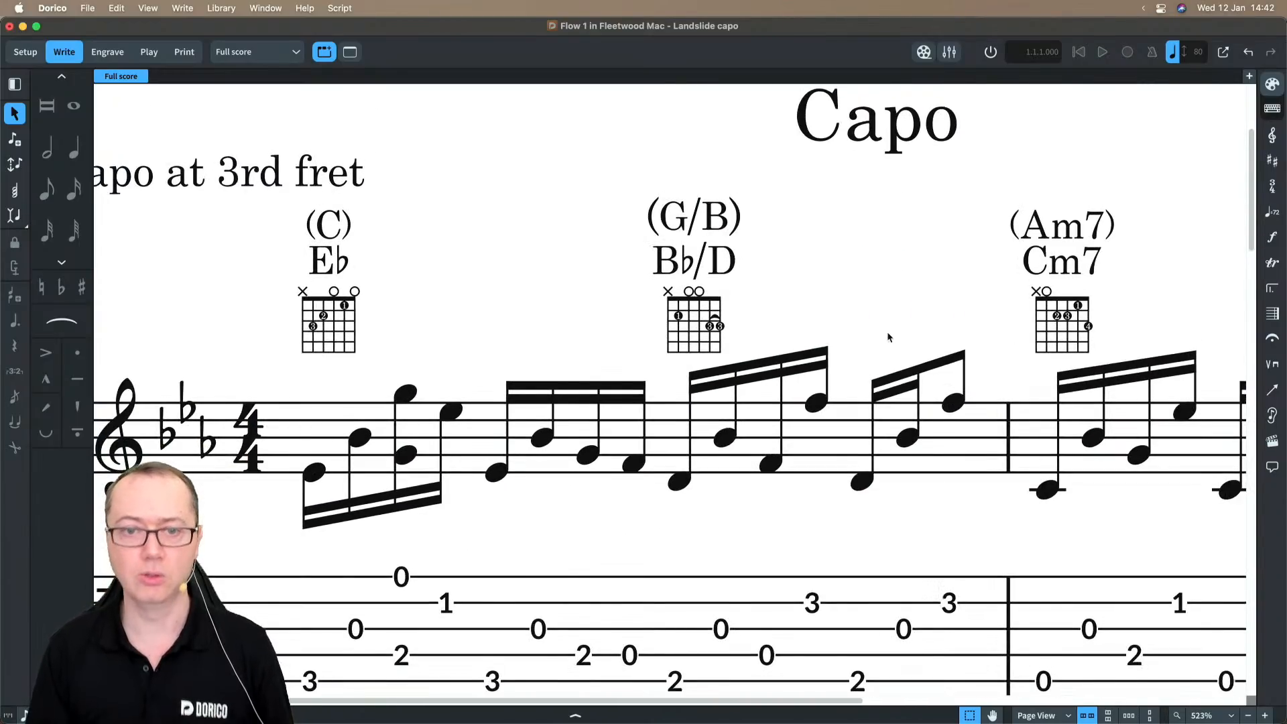
scroll(888, 336, down, 3)
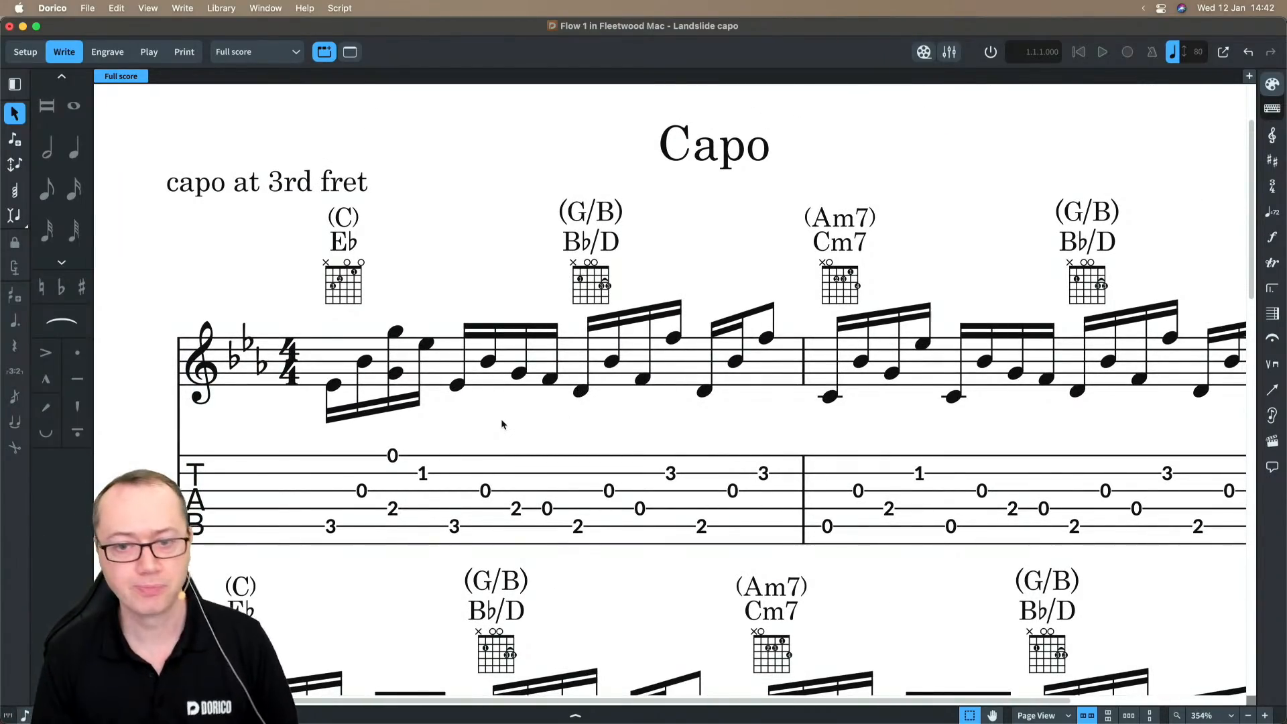
scroll(502, 420, down, 3)
scroll(505, 424, down, 1)
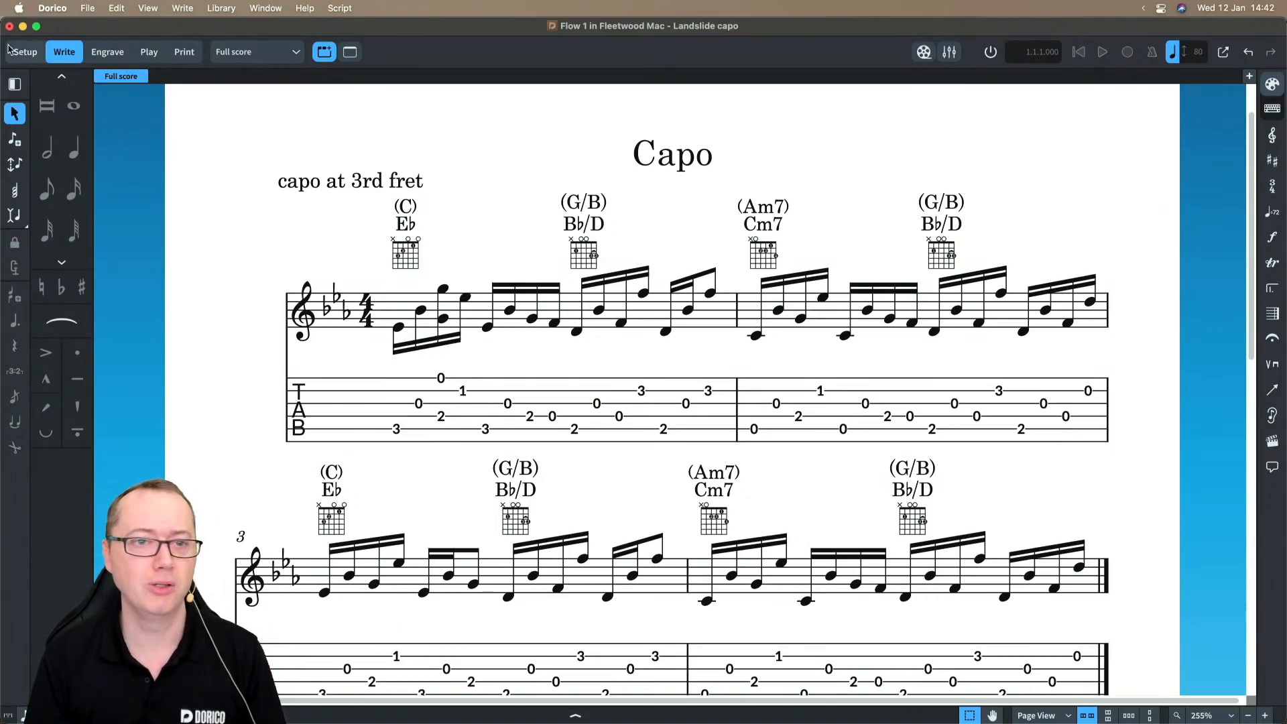
click(24, 51)
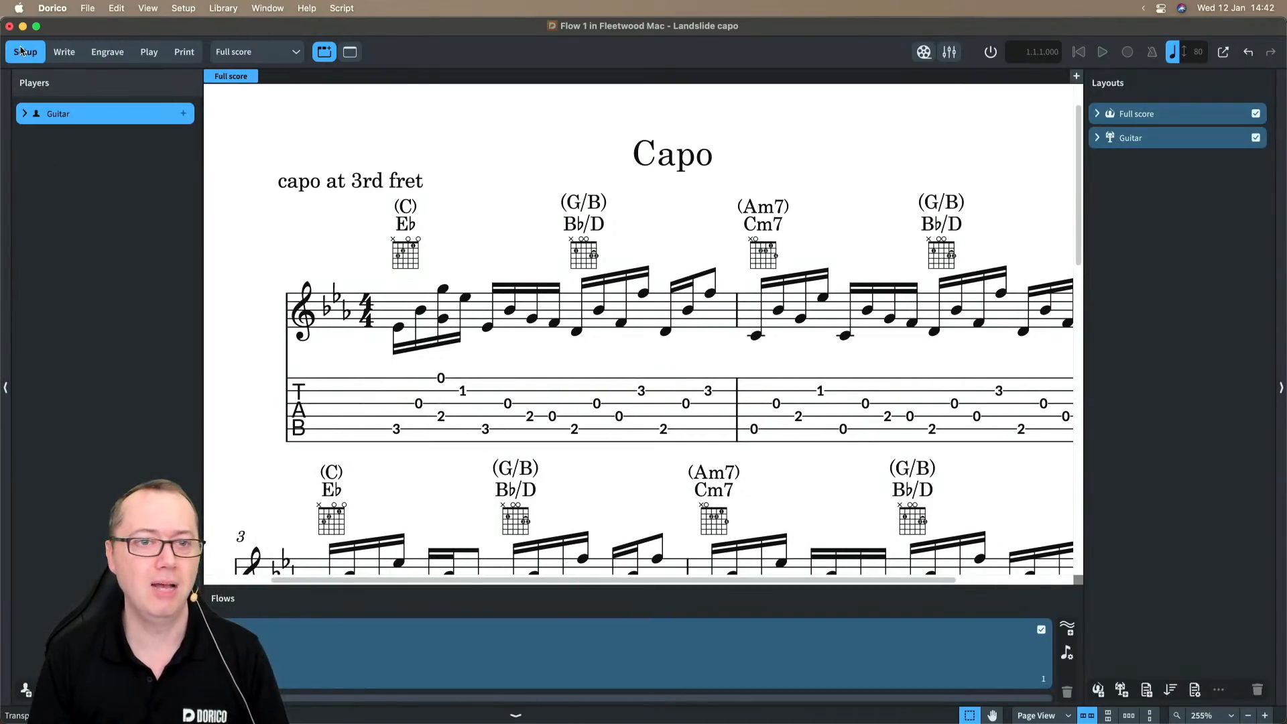
click(24, 115)
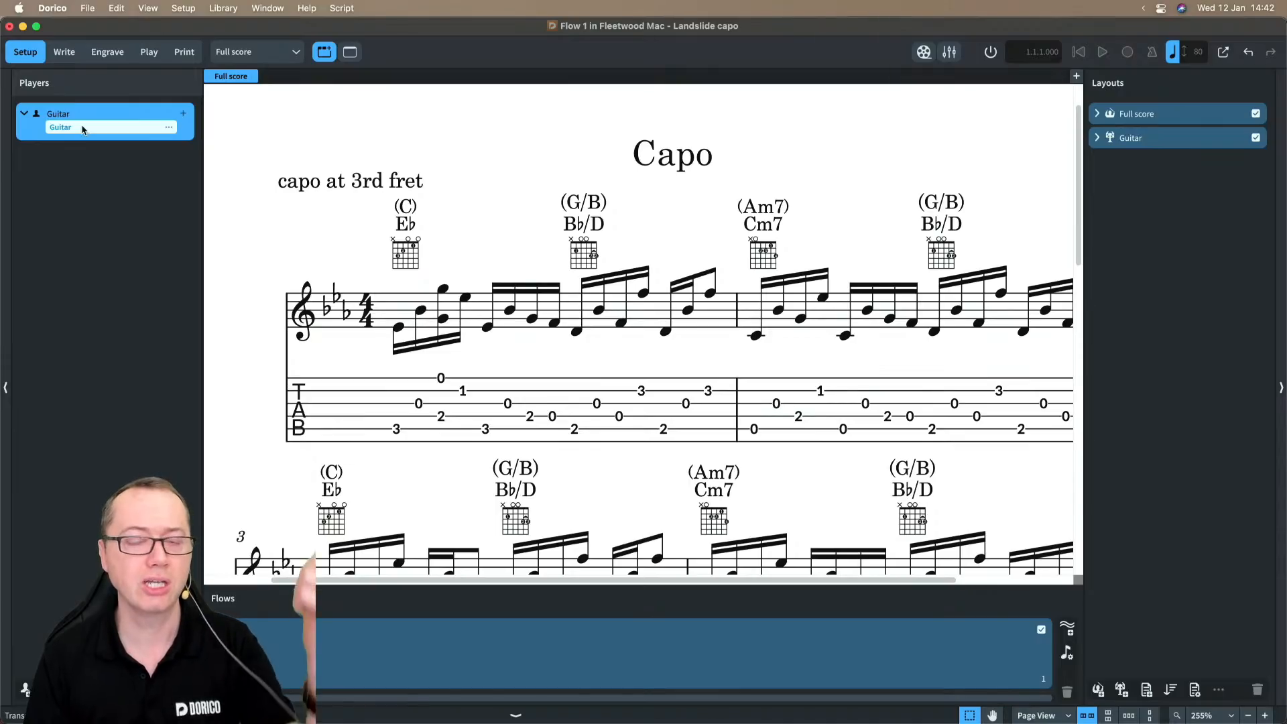
click(169, 130)
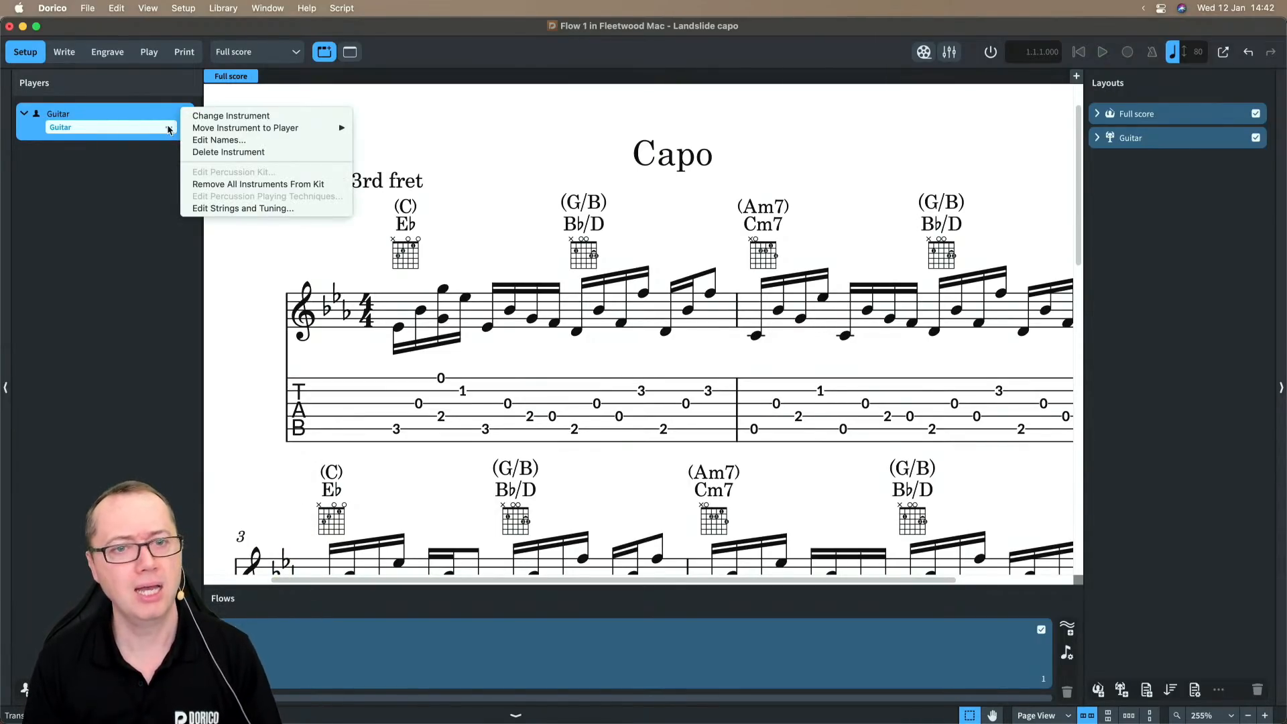
click(197, 208)
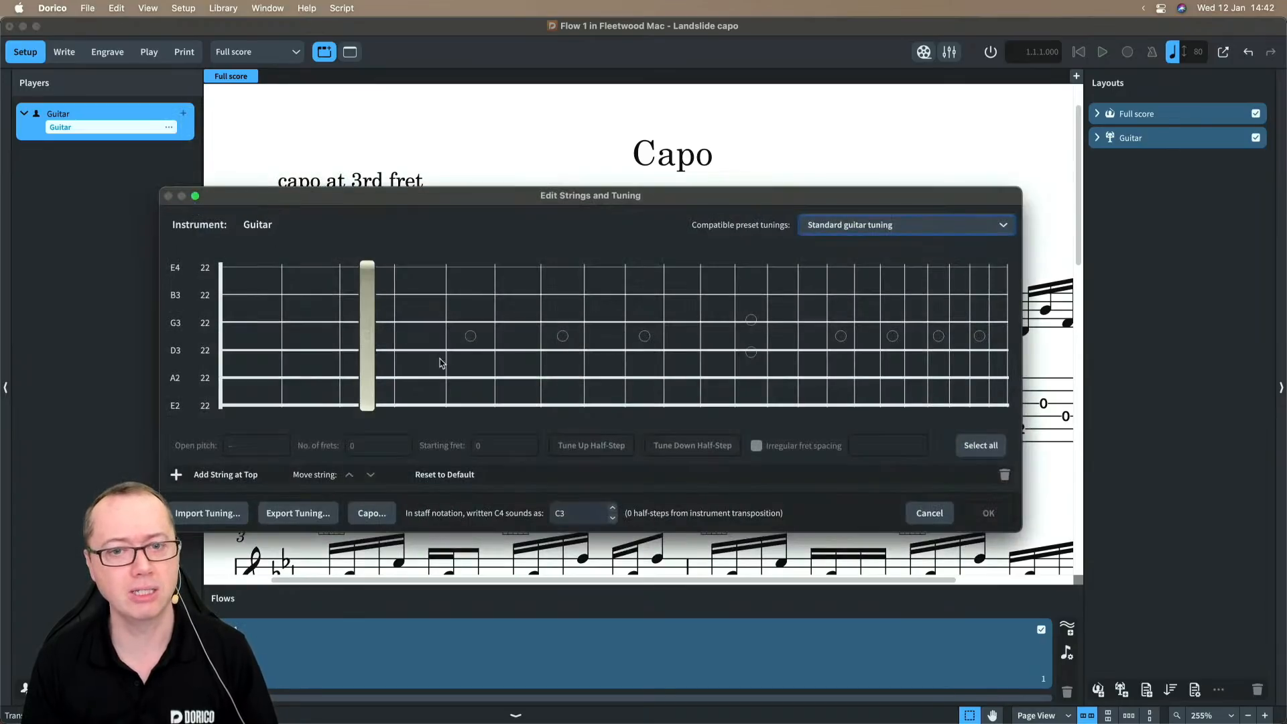
drag(440, 194, 453, 226)
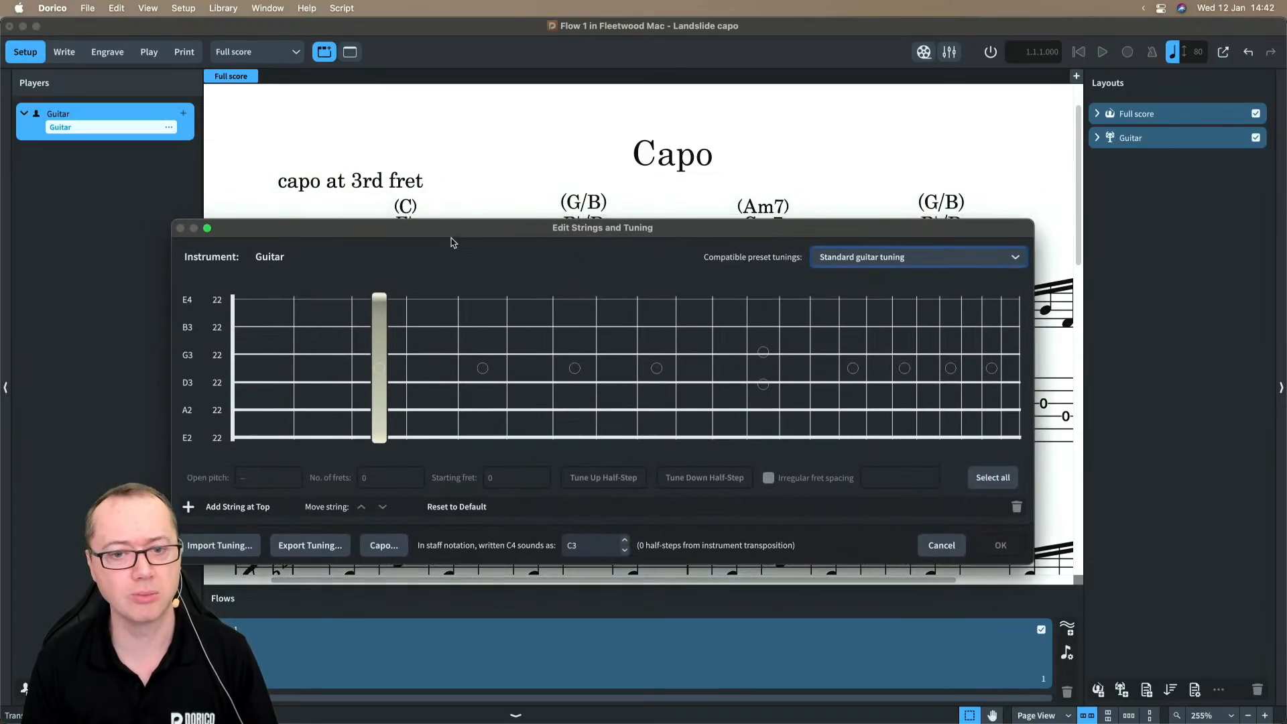
click(380, 545)
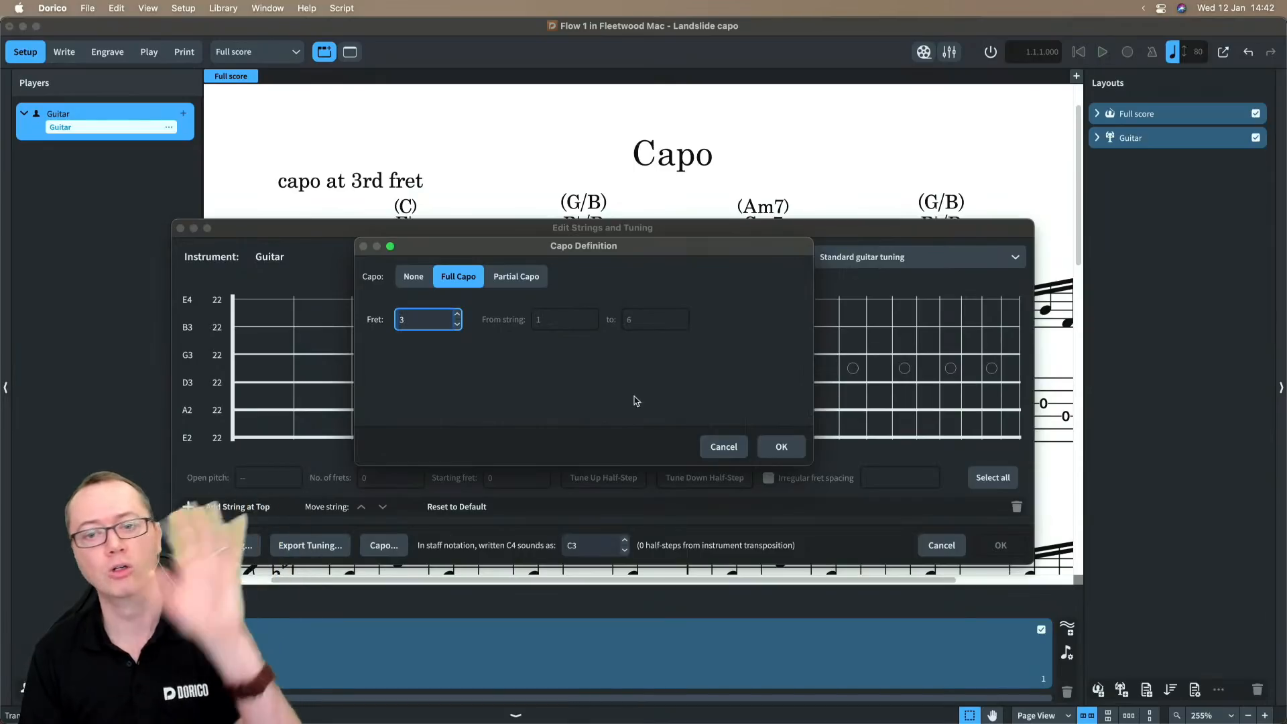
click(526, 282)
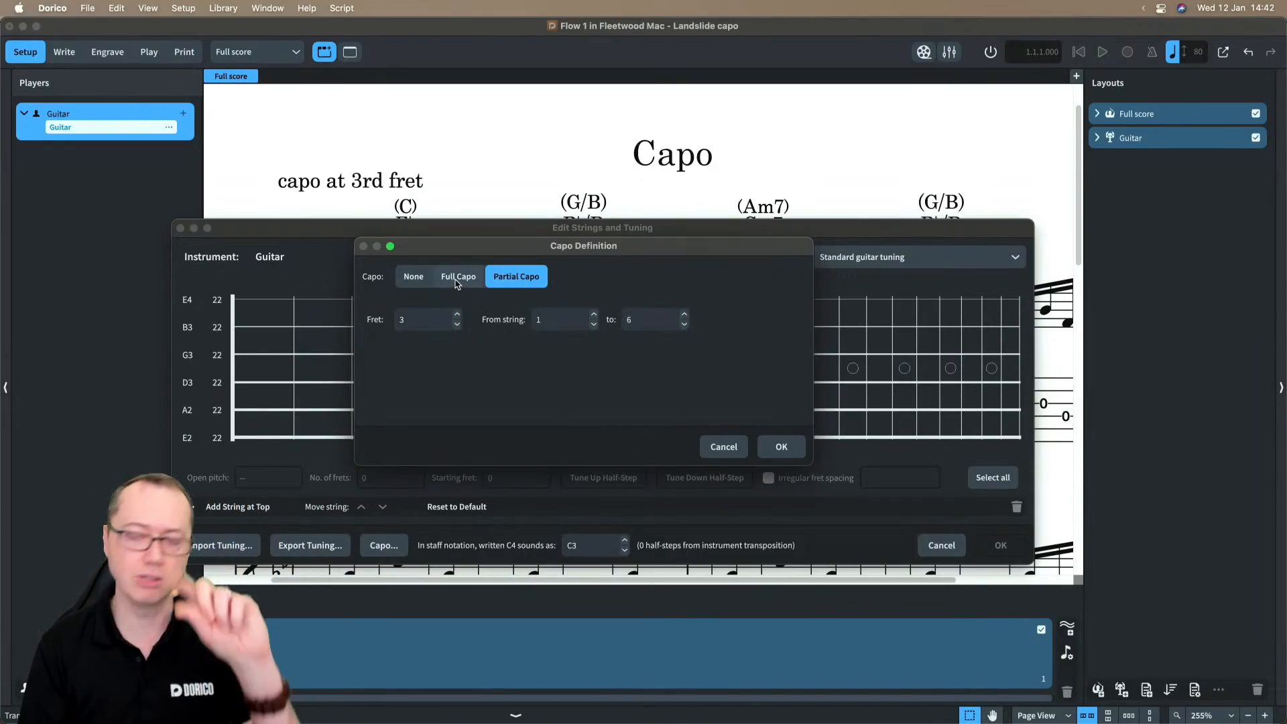
click(457, 279)
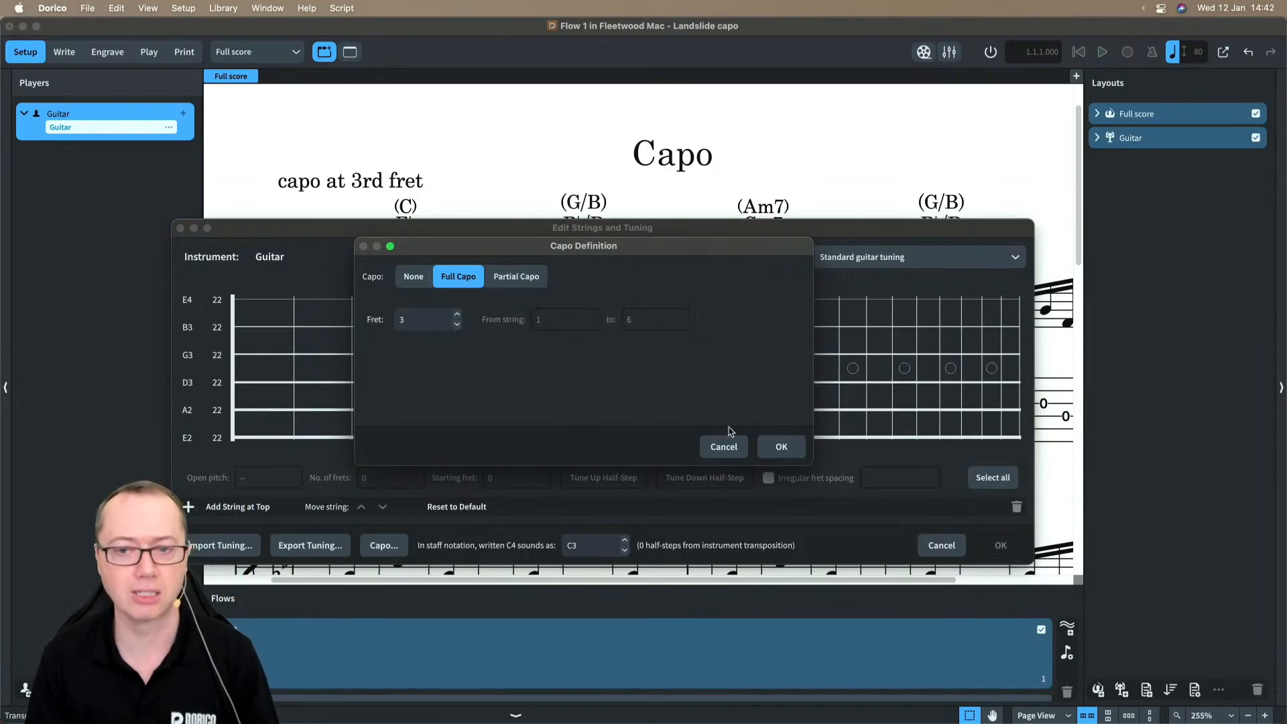
click(737, 448)
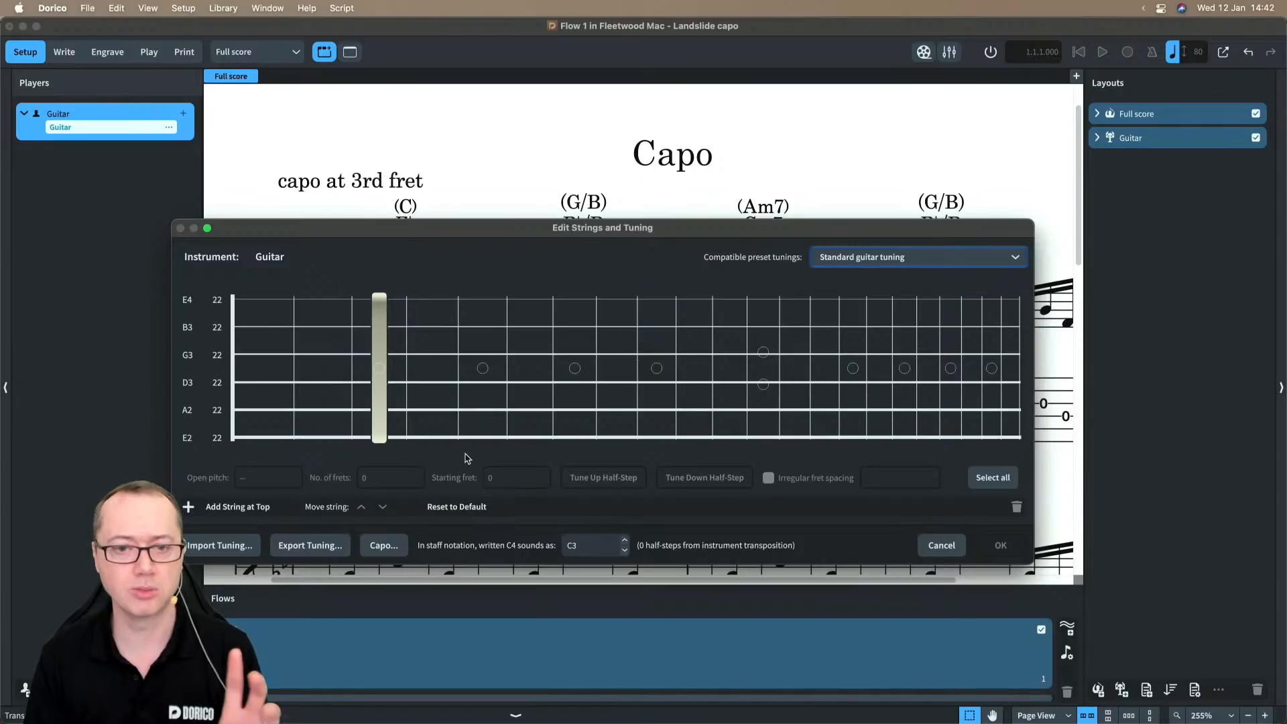
click(941, 545)
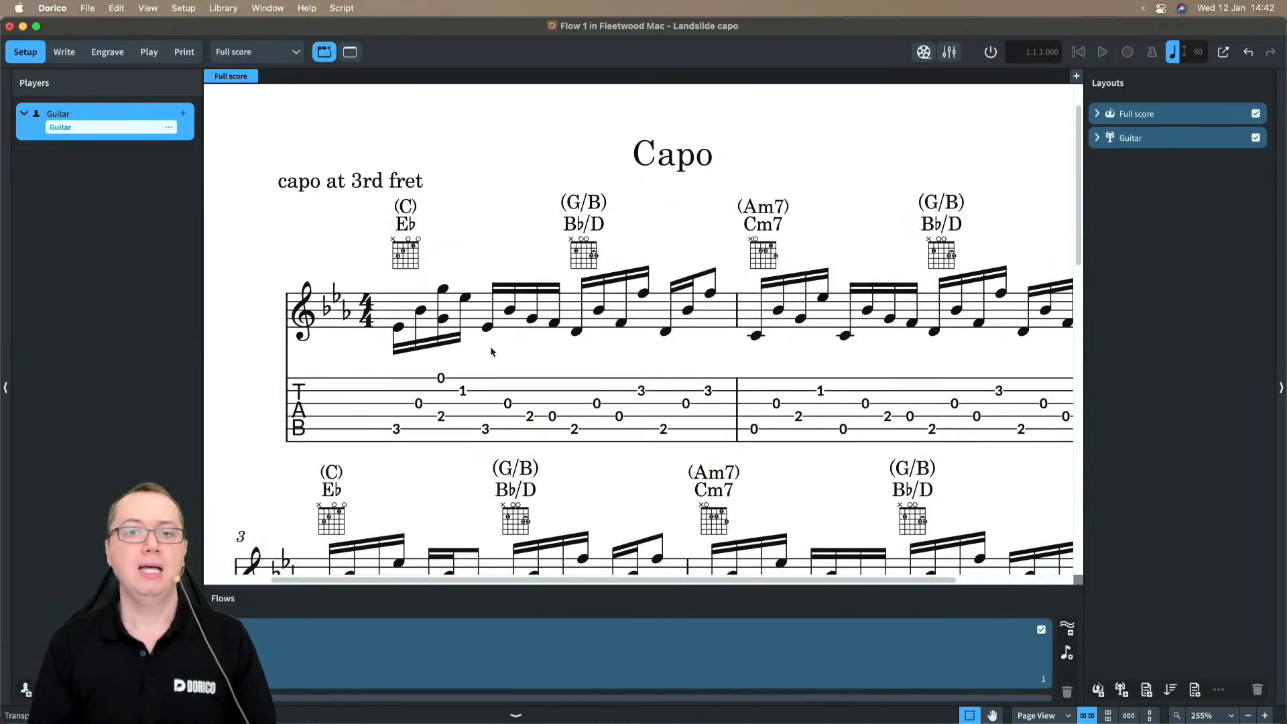
- Search Engraving Options for "capo" from Write mode, examine the chord symbols' Capo and Parentheses settings, and close the dialog
key(super+2)
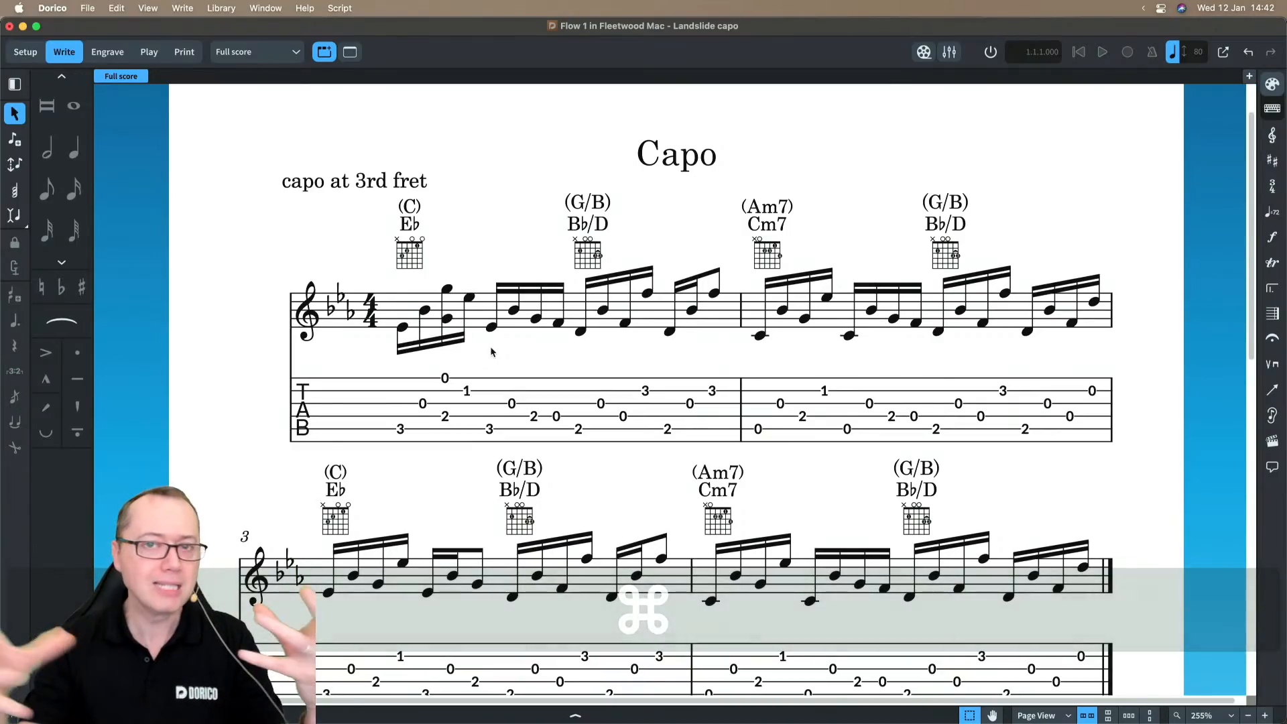
key(super+shift+e)
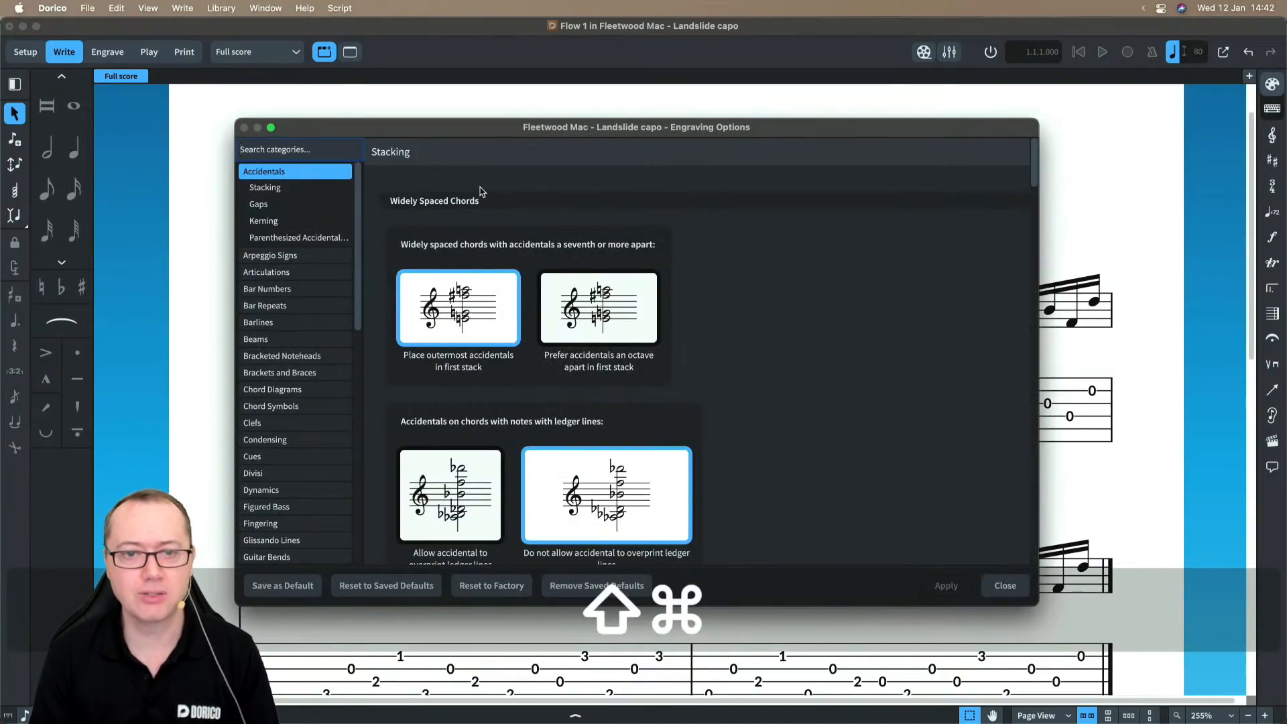
click(262, 154)
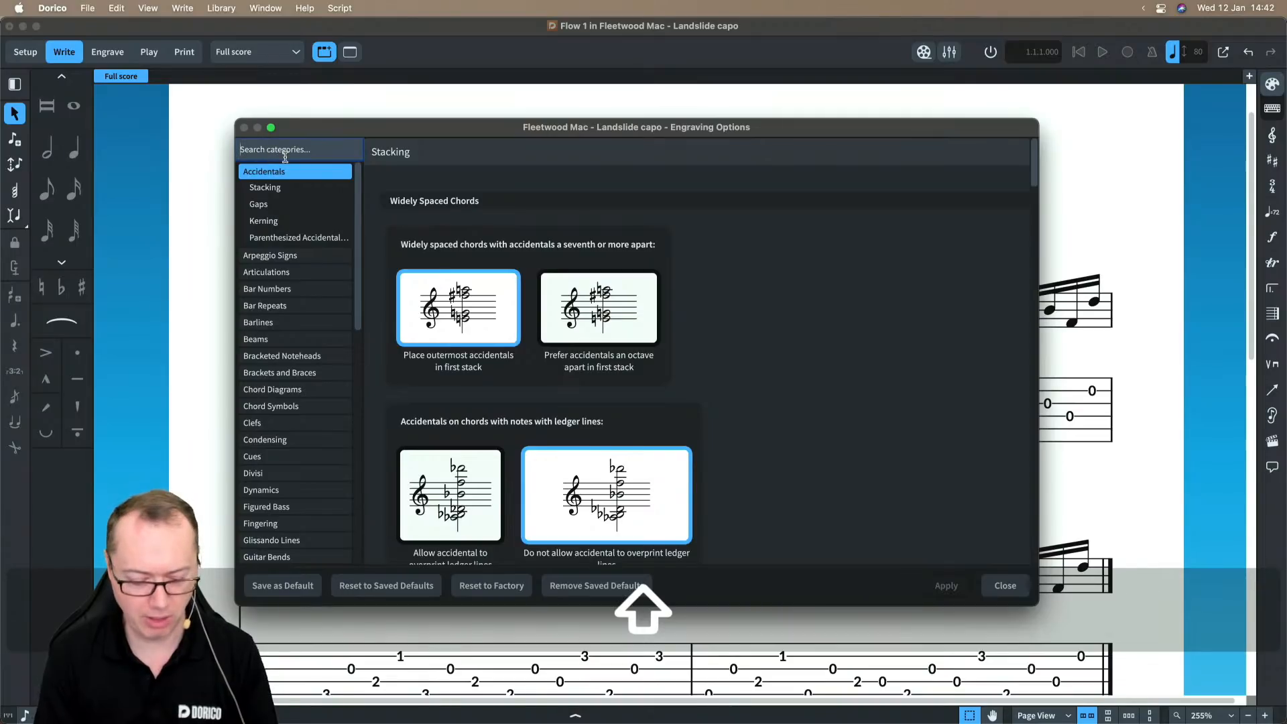
text(capo)
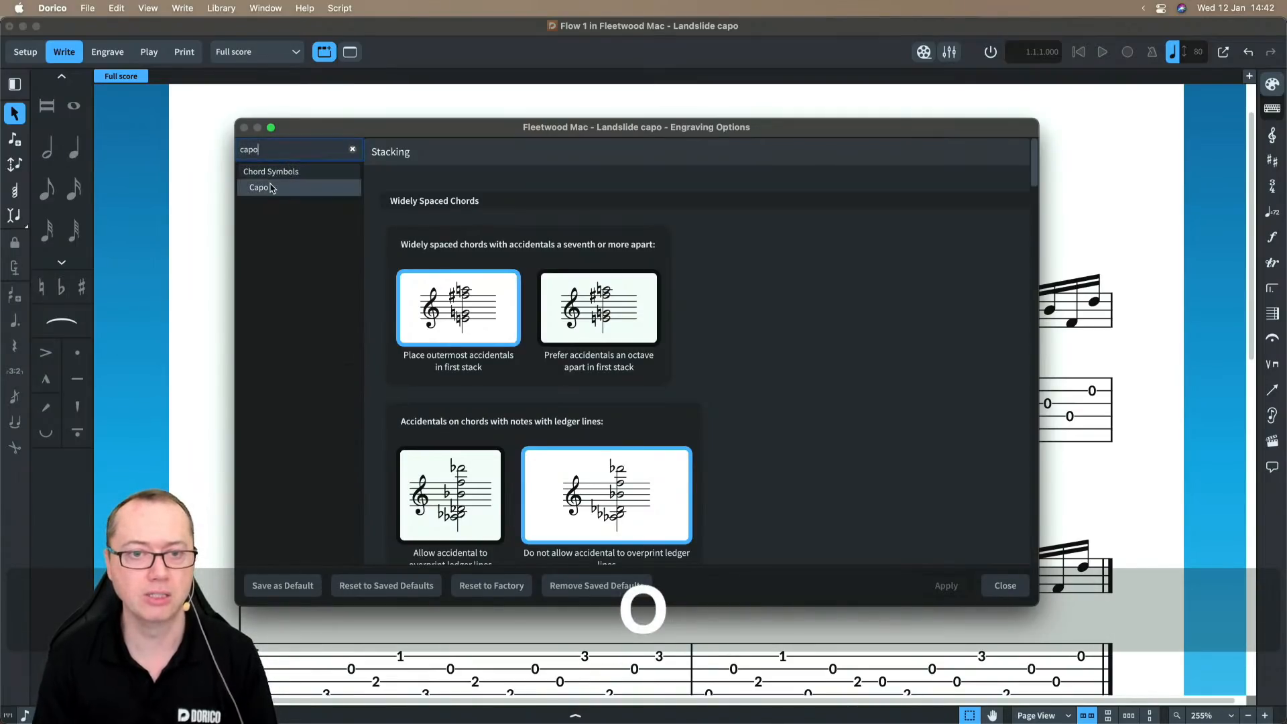
click(270, 188)
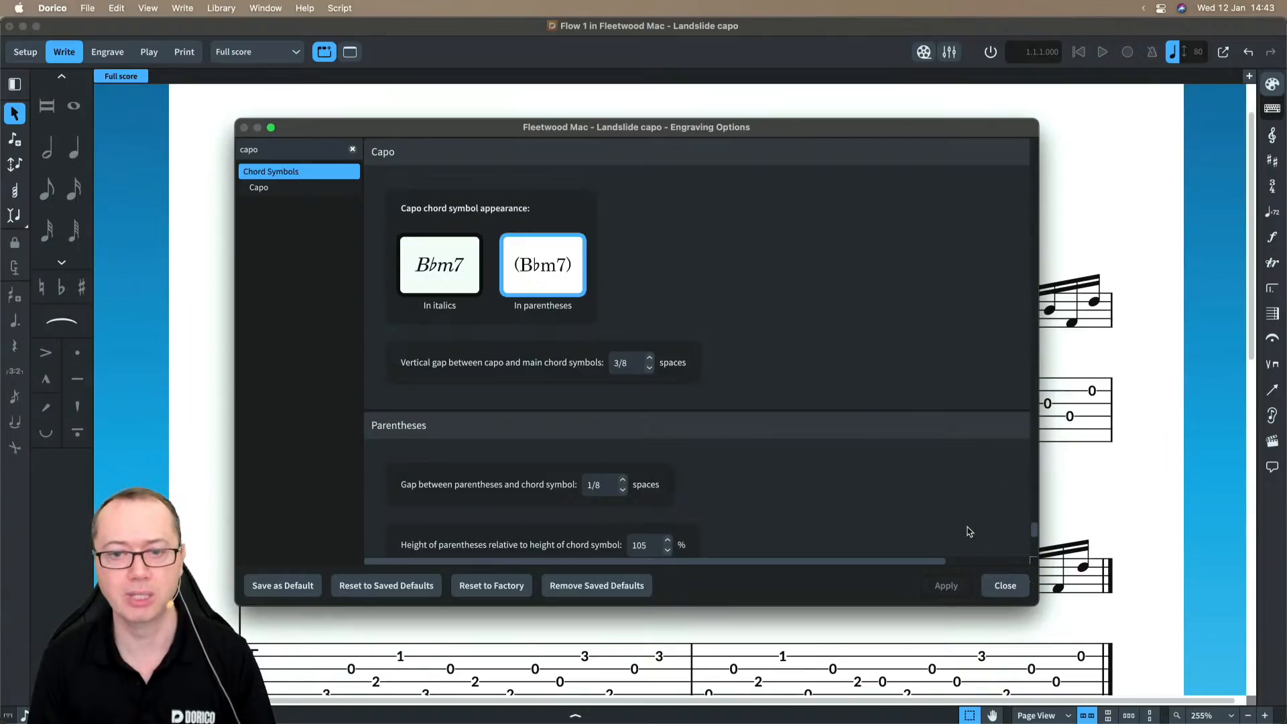
scroll(893, 469, down, 4)
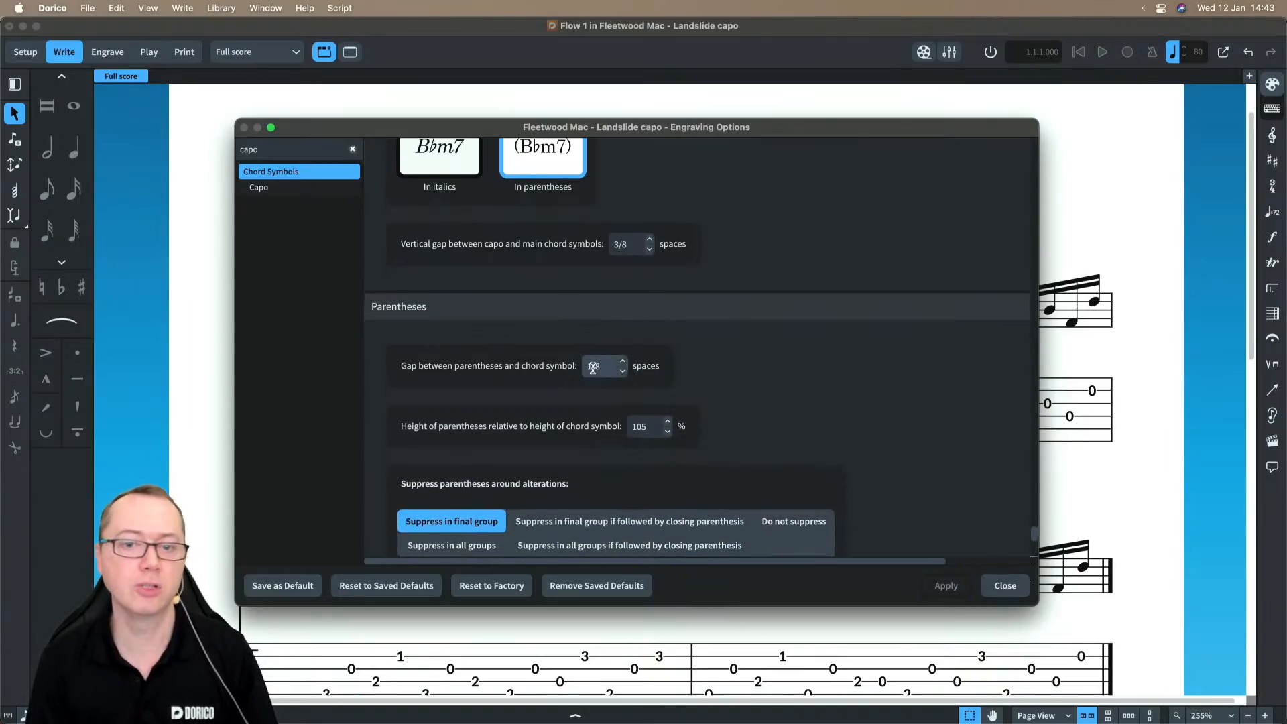
scroll(919, 406, down, 4)
scroll(919, 408, down, 9)
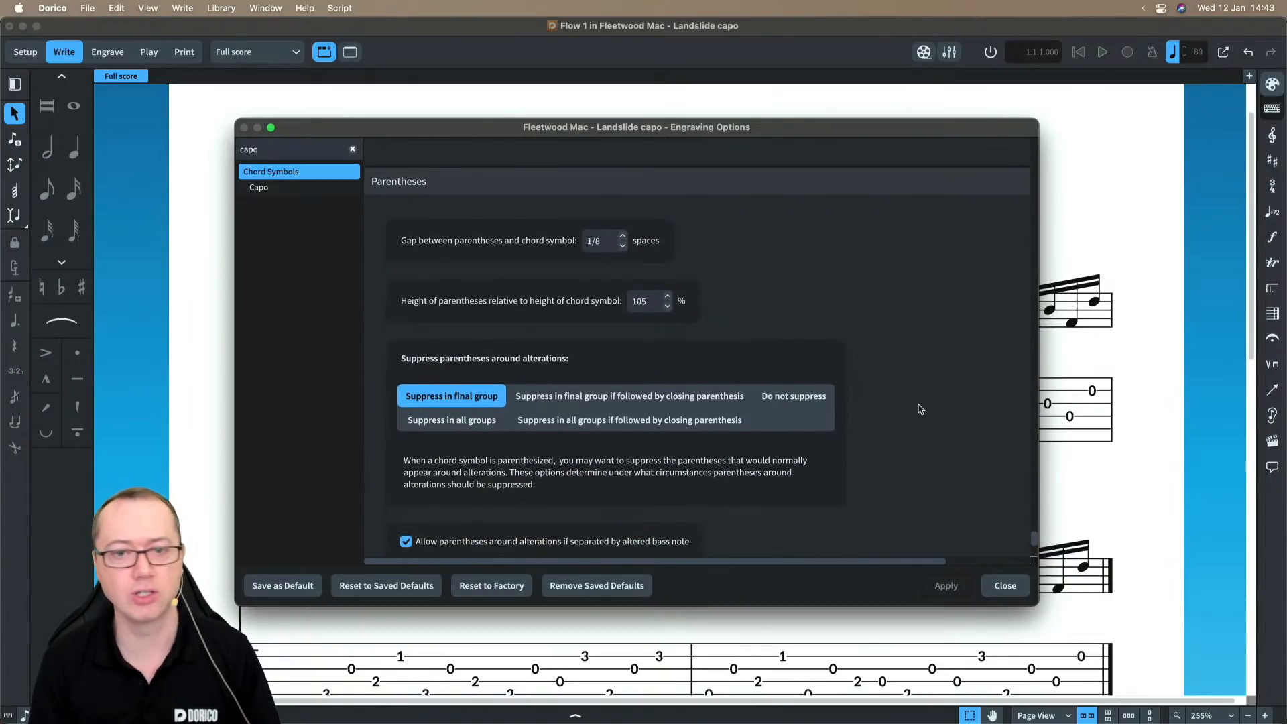
scroll(919, 409, up, 9)
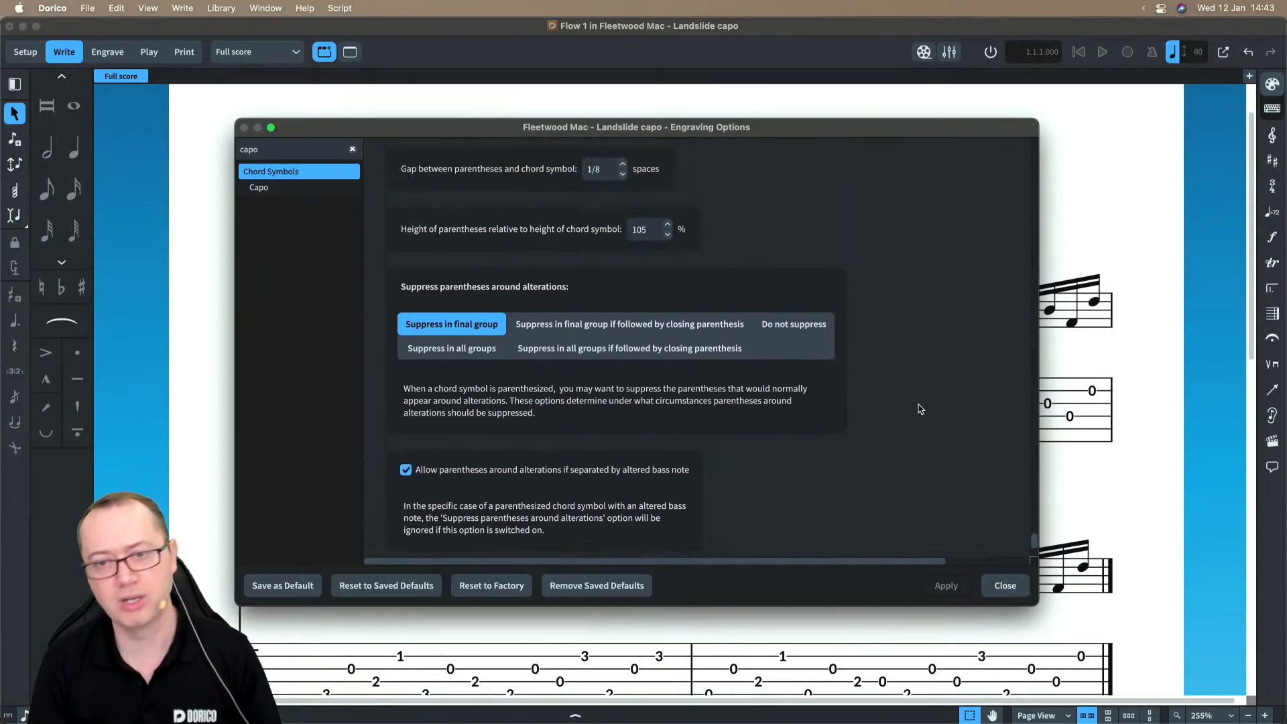
click(1004, 585)
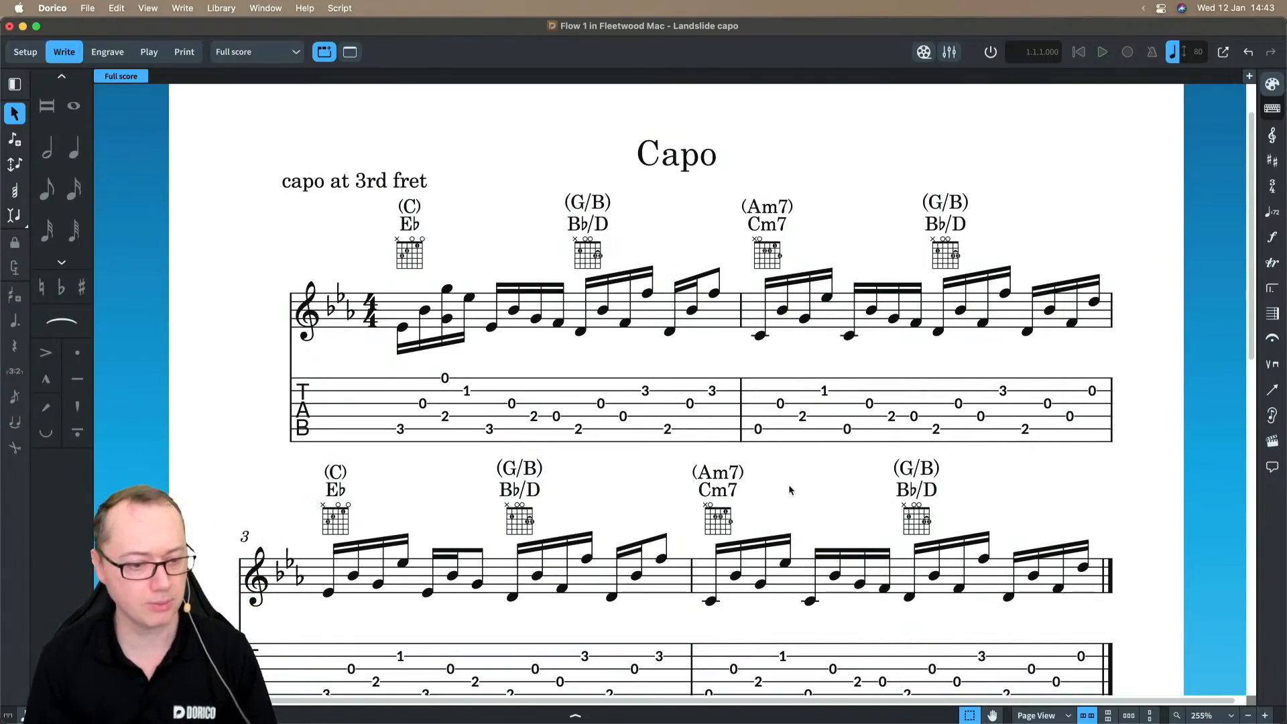
- Open the Lullaby of Birdland project without activating playback
scroll(788, 487, down, 2)
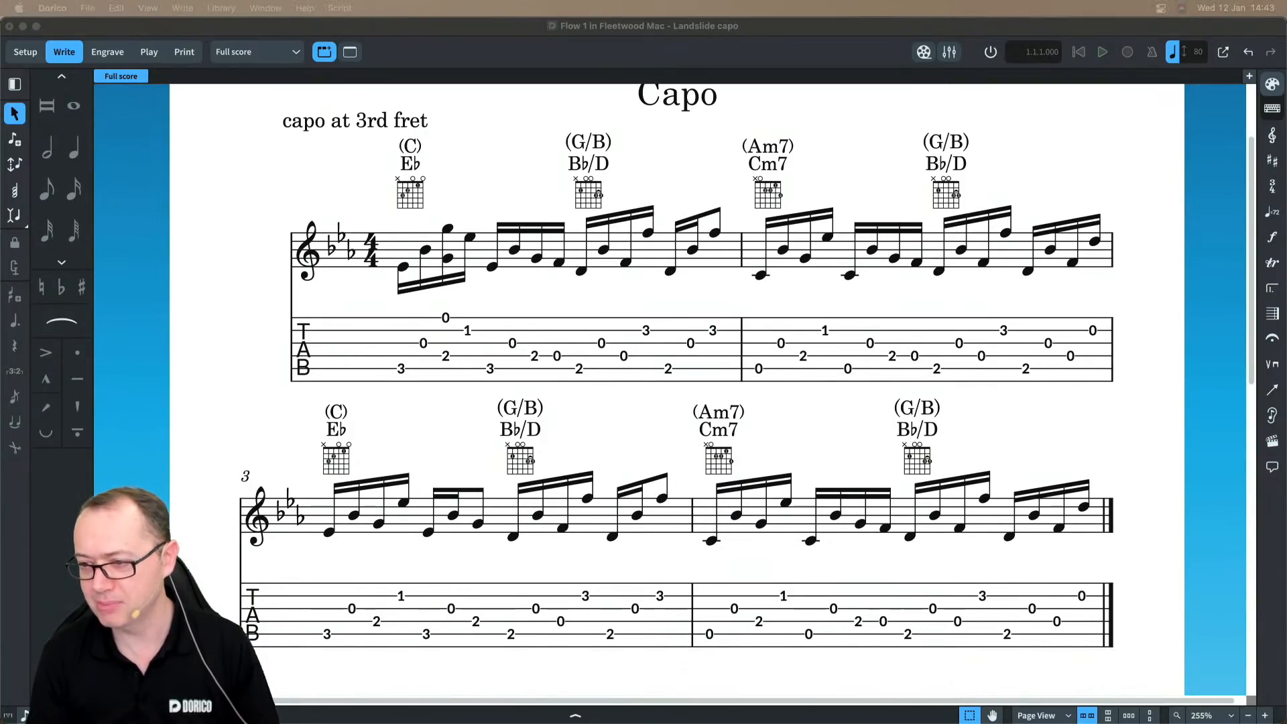
drag(1112, 345, 704, 315)
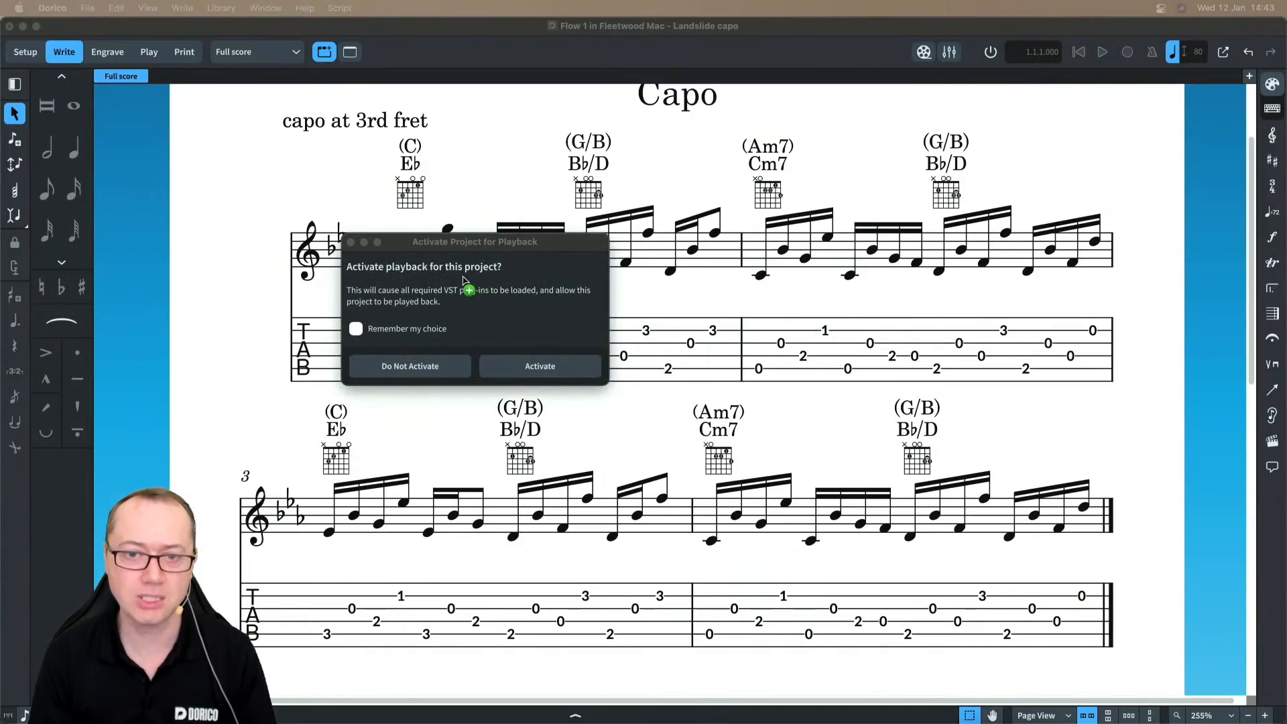
click(430, 365)
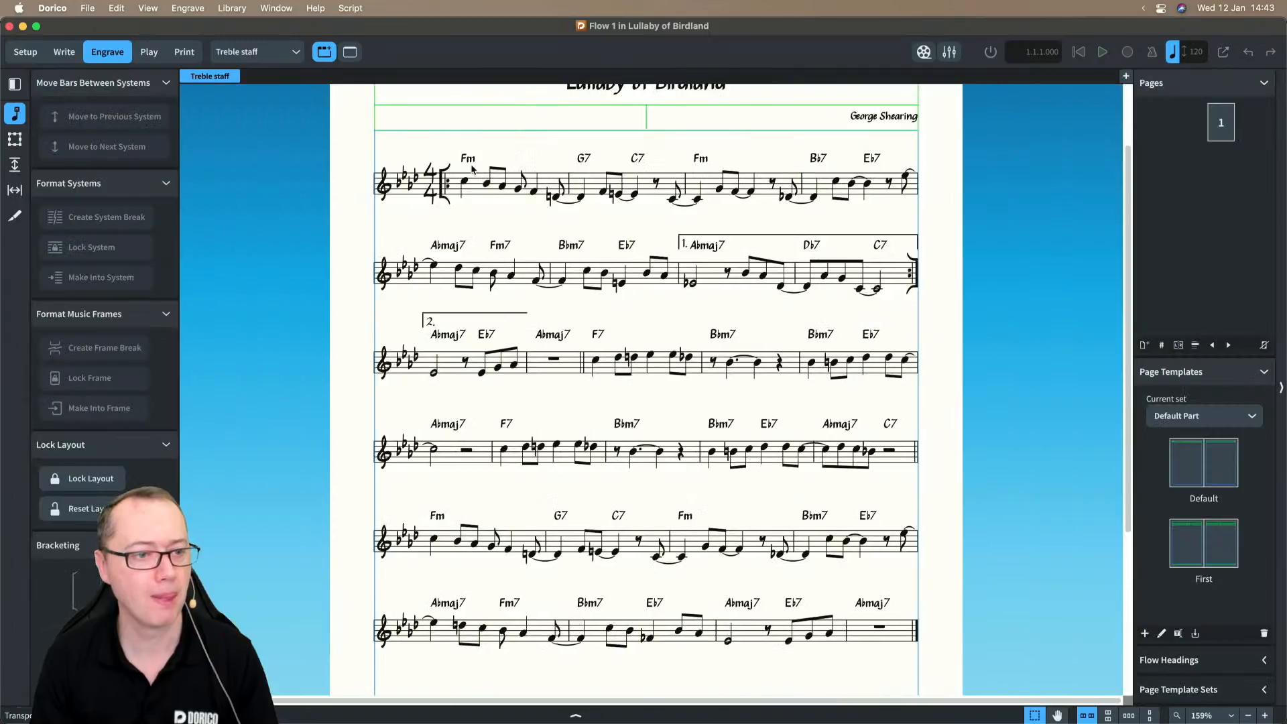
scroll(436, 175, up, 2)
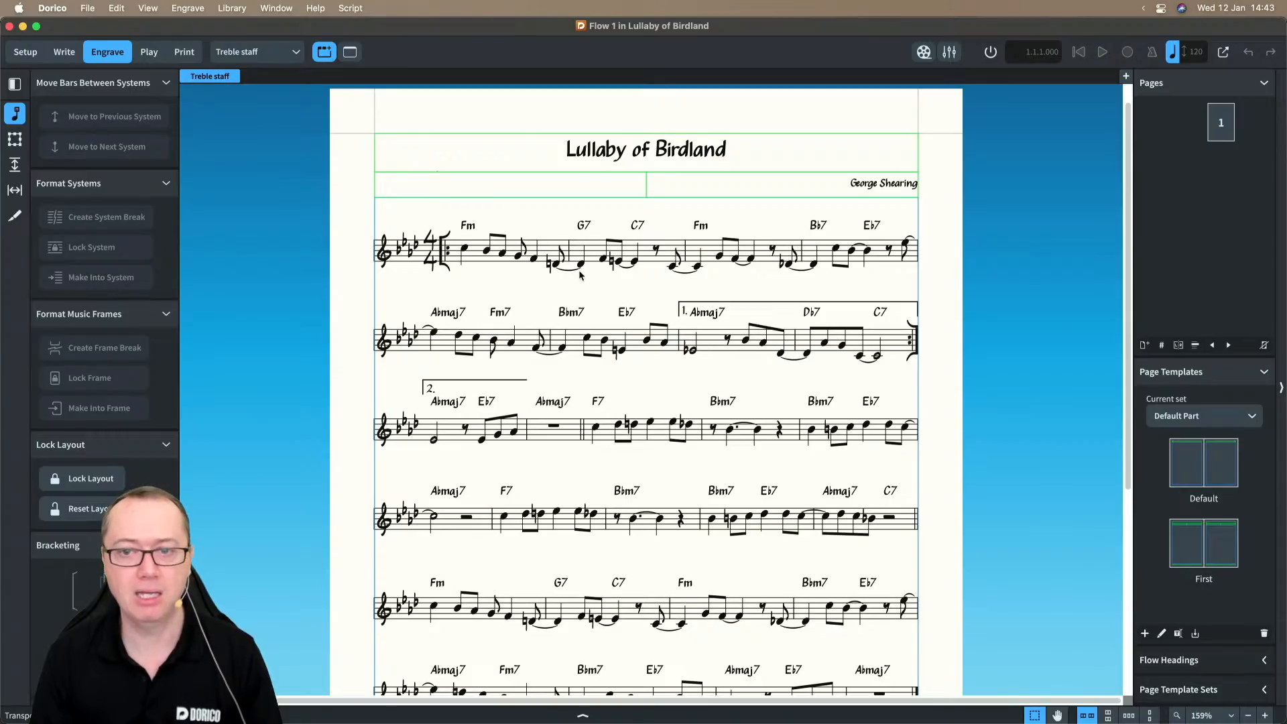
scroll(623, 305, up, 3)
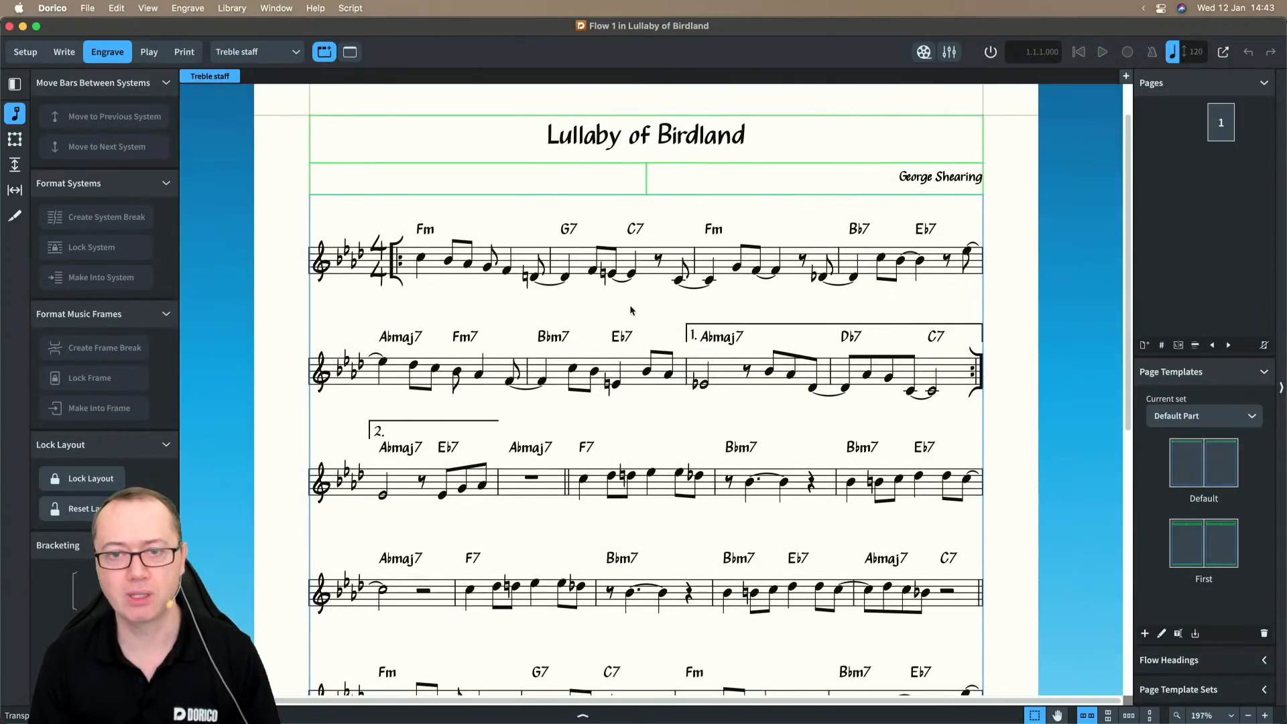
scroll(629, 304, down, 2)
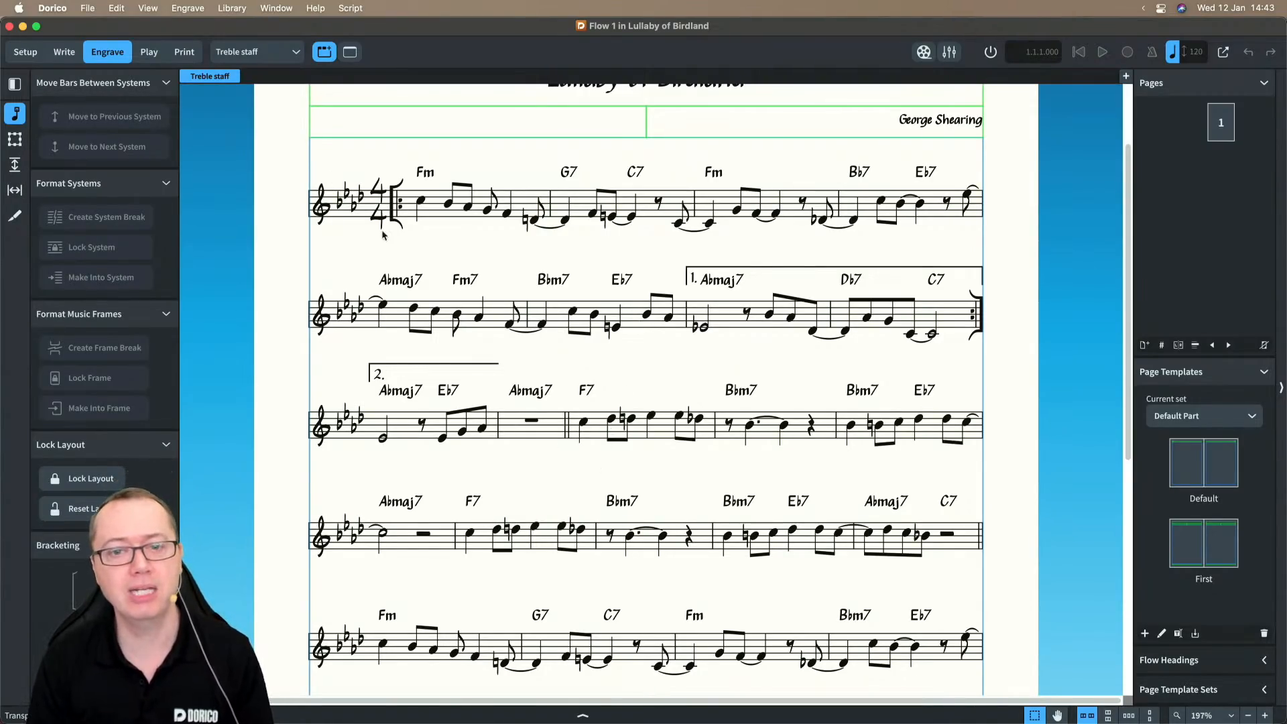
scroll(548, 369, up, 1)
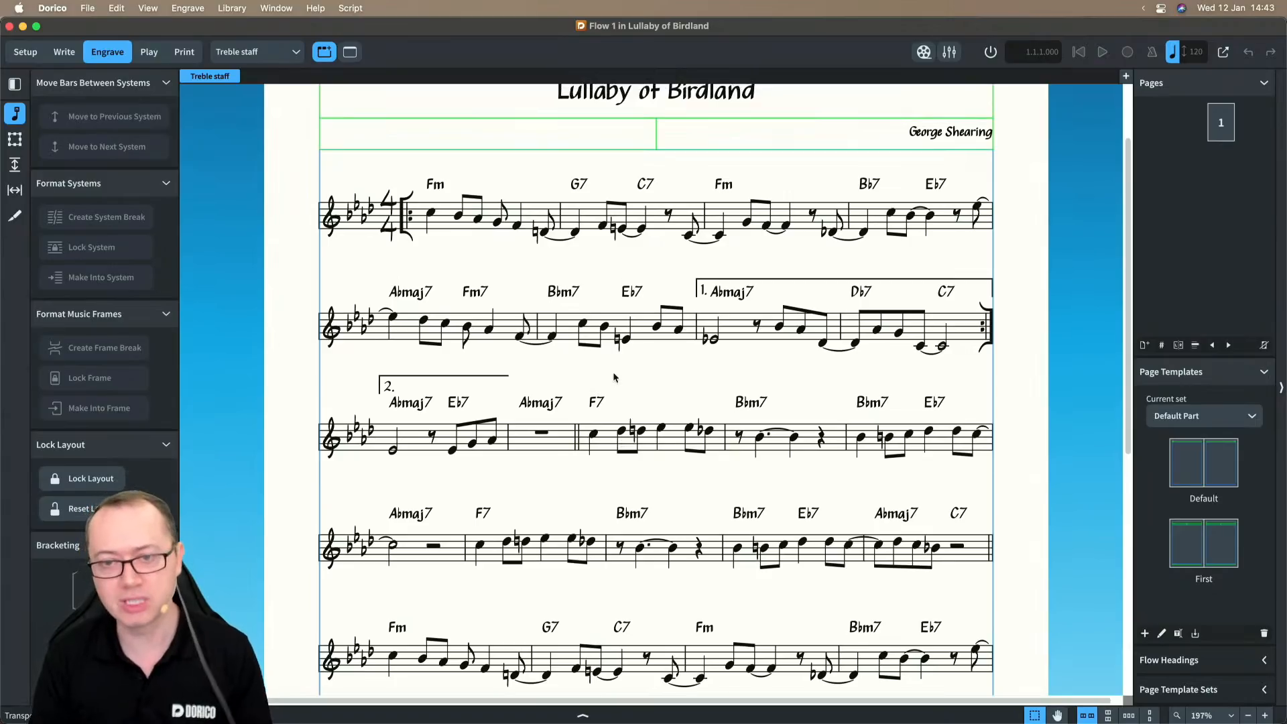
click(844, 439)
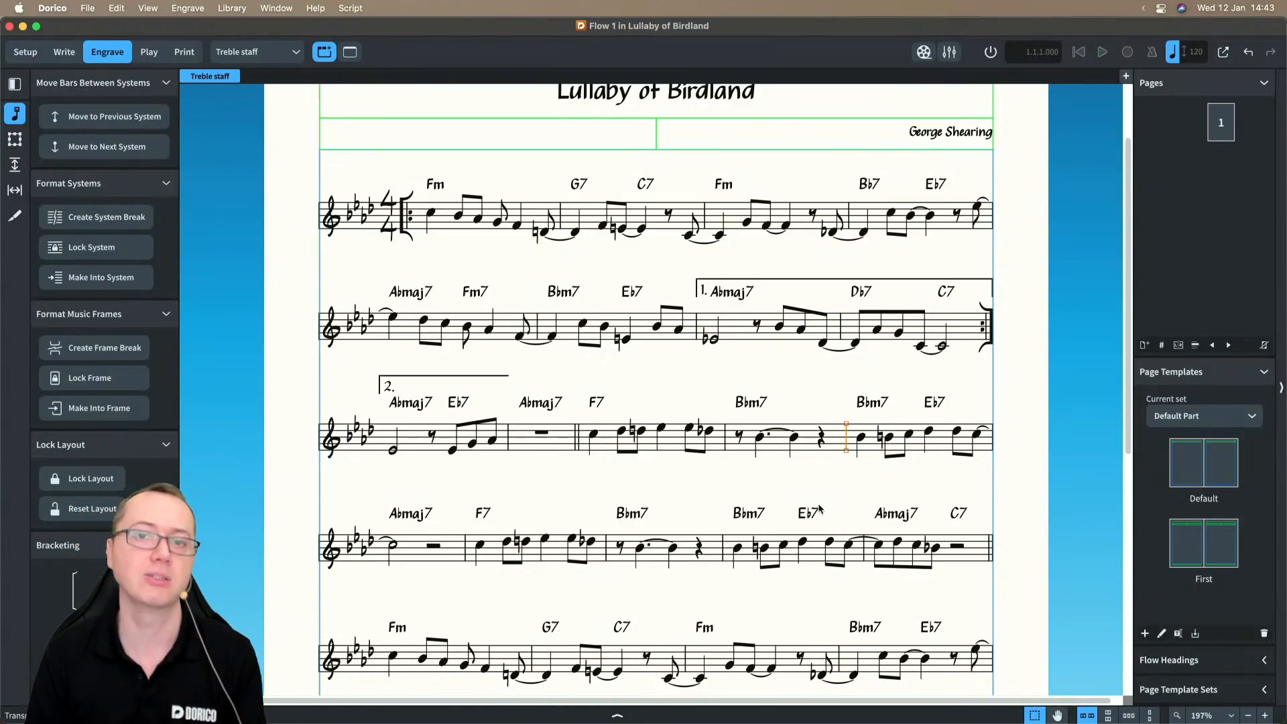
click(460, 487)
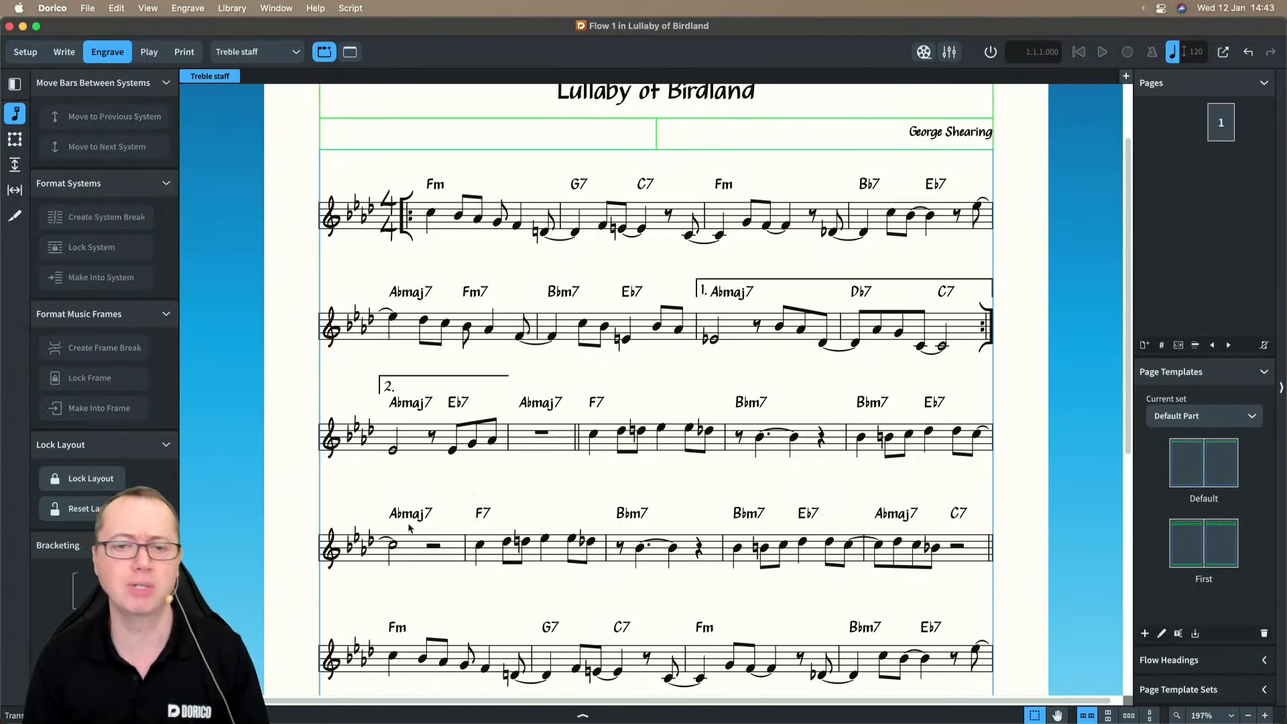
- Try moving the bar under the fourth system's first A♭maj7 chord symbol to the previous system, and undo the move
click(411, 514)
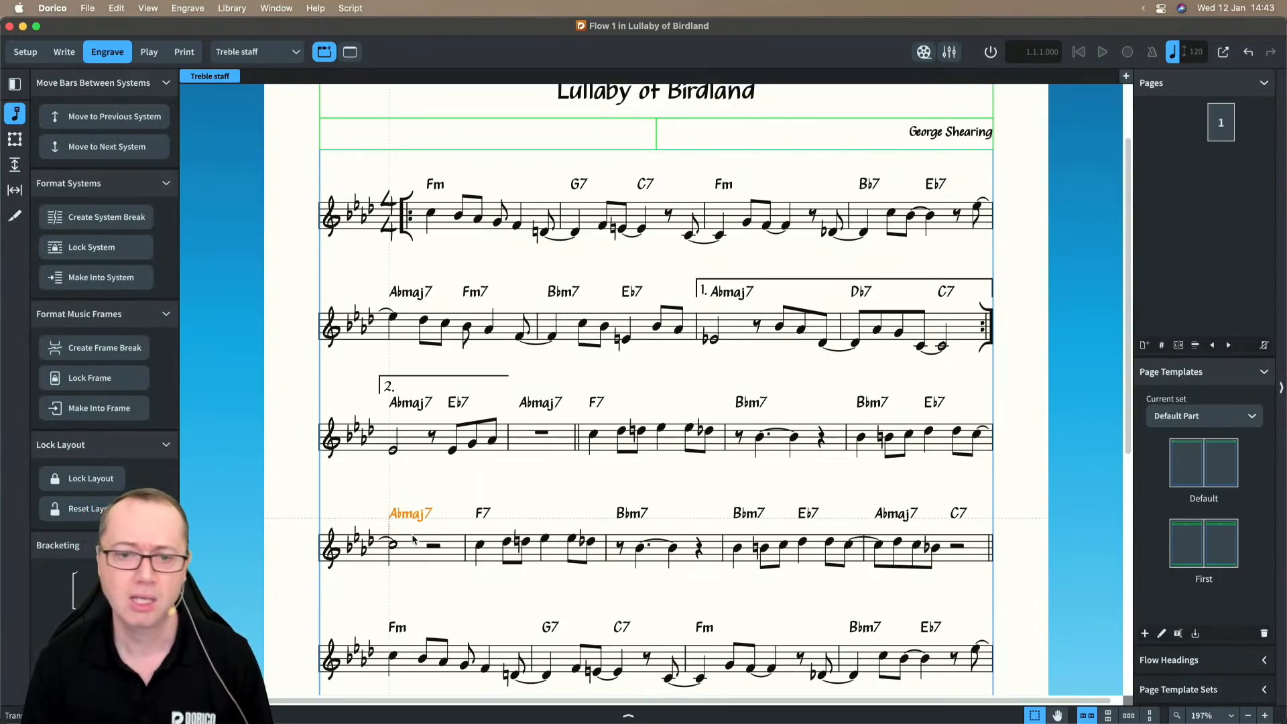
key(super+equal)
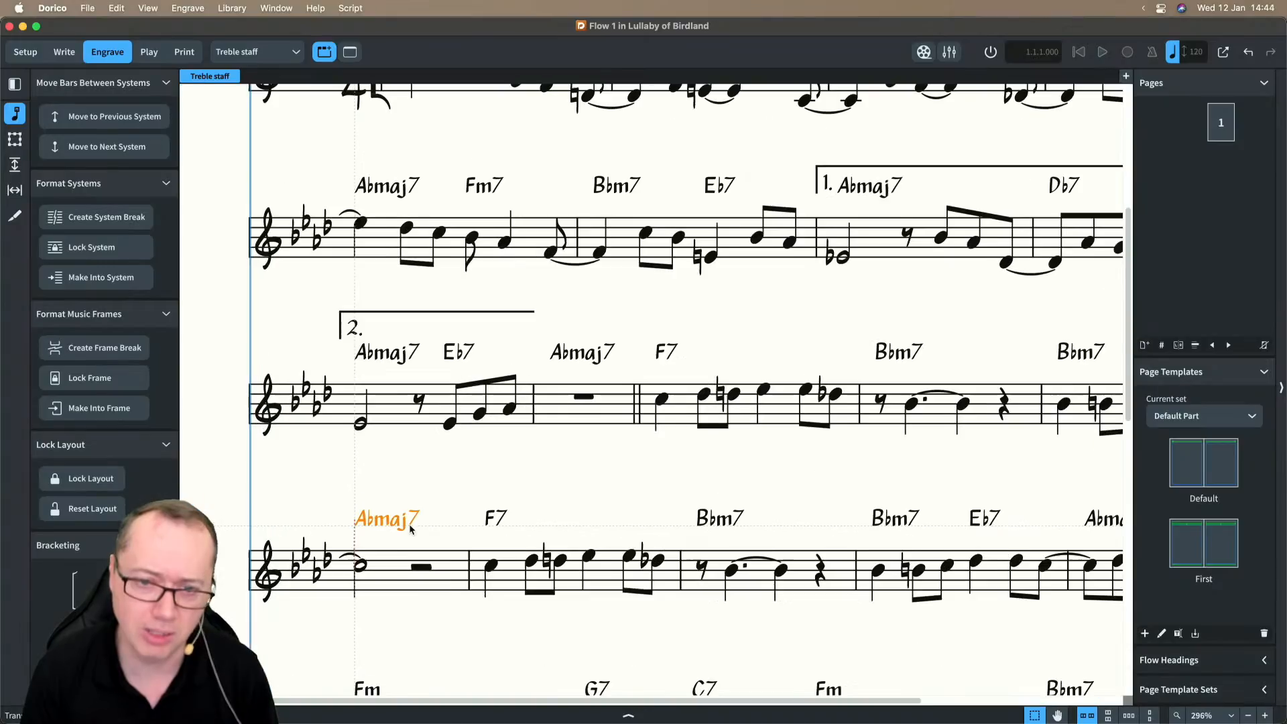
scroll(410, 529, up, 2)
scroll(410, 529, down, 2)
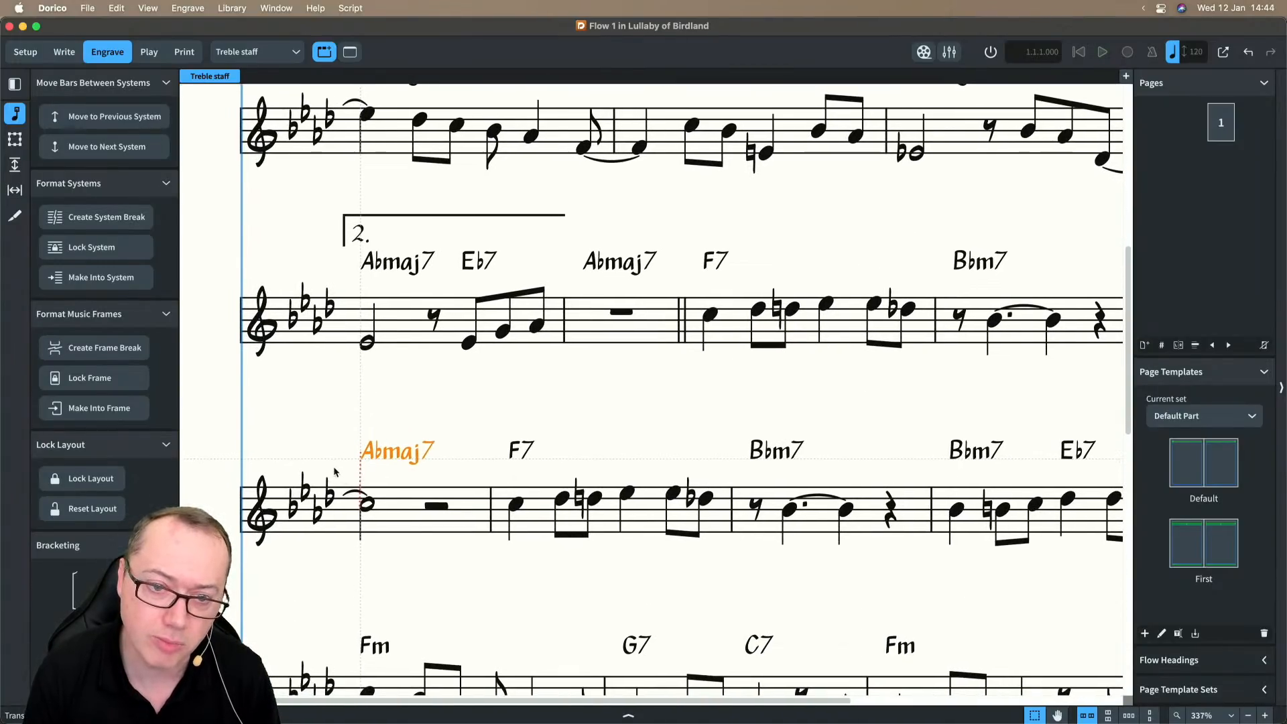
mouse_move(375, 457)
mouse_down()
mouse_move(412, 429)
mouse_move(452, 448)
mouse_move(352, 461)
mouse_move(384, 461)
mouse_move(372, 457)
mouse_up()
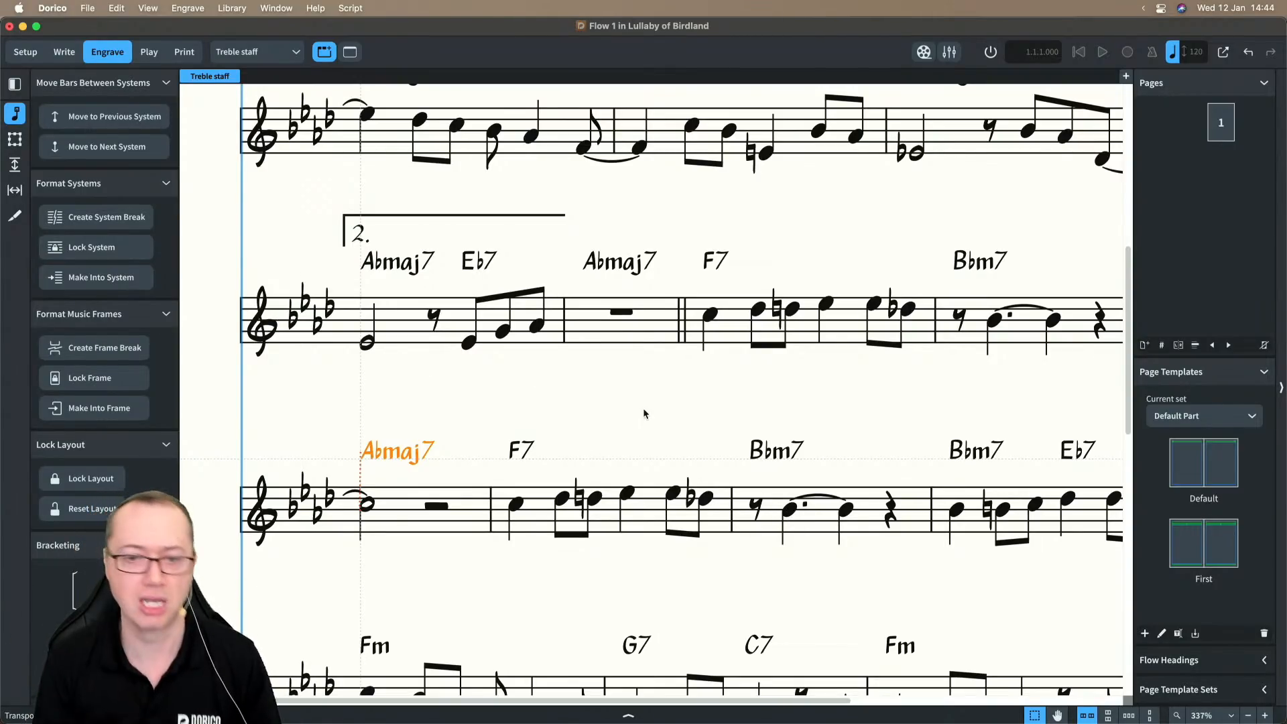
scroll(618, 417, down, 5)
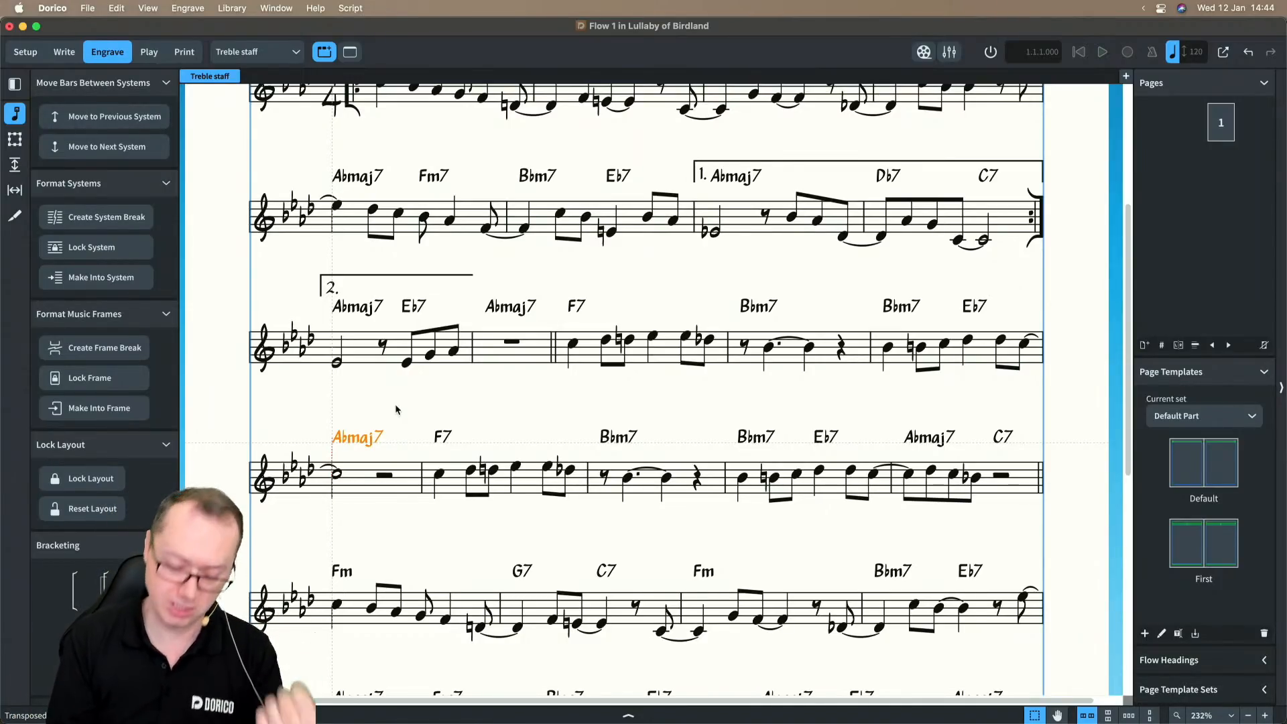
key(alt+shift+Up)
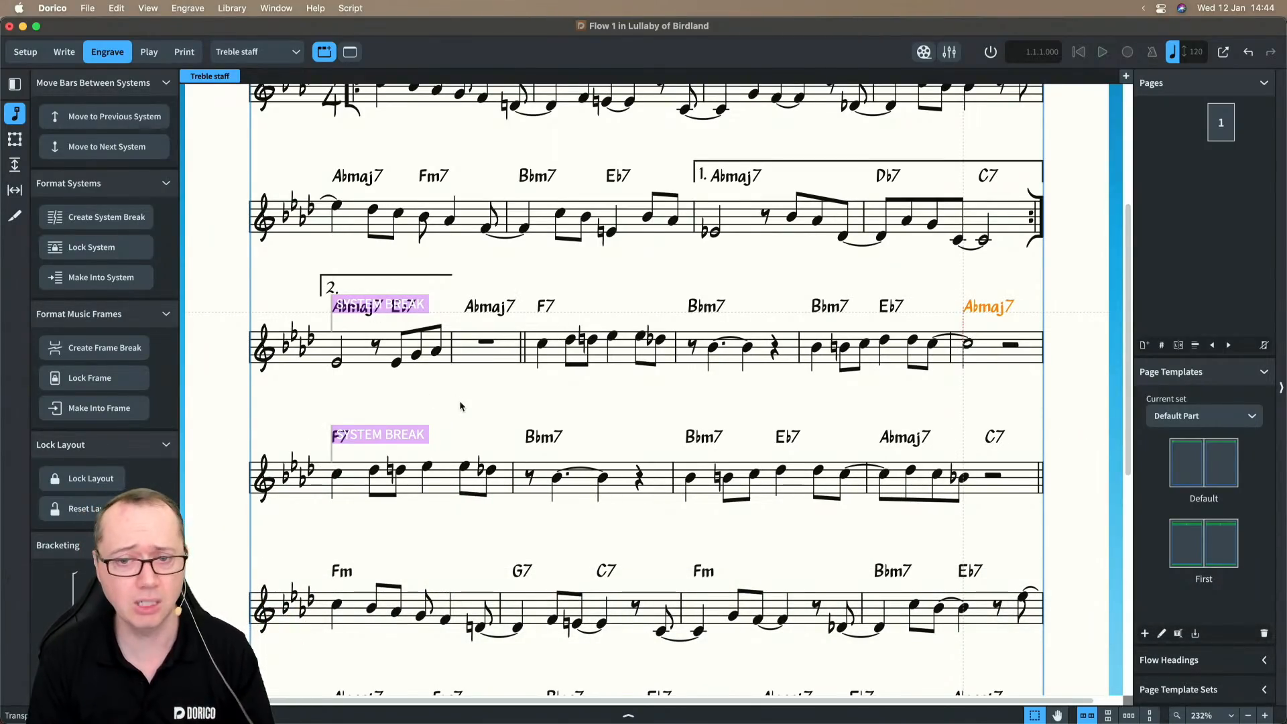
scroll(460, 400, down, 3)
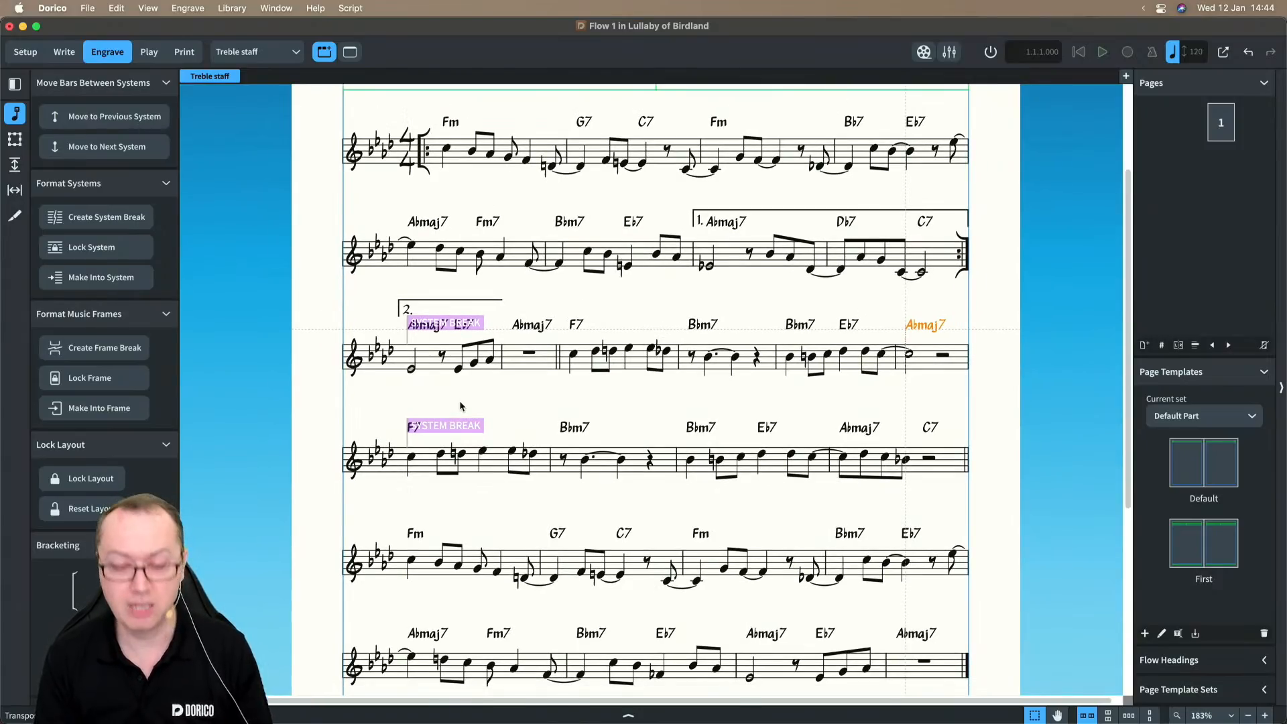
key(super+z)
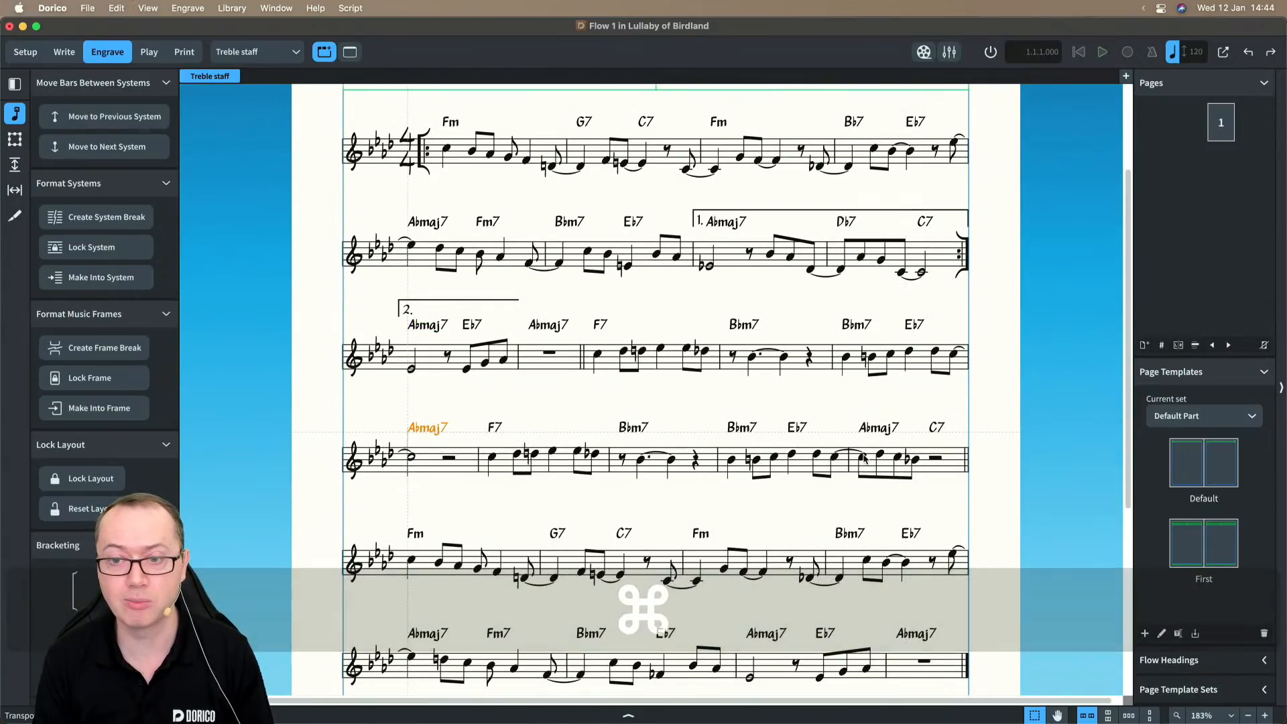
- Try moving the bar under the fourth system's last A♭maj7 chord symbol to the next system, undo it, and clear the selection
click(891, 429)
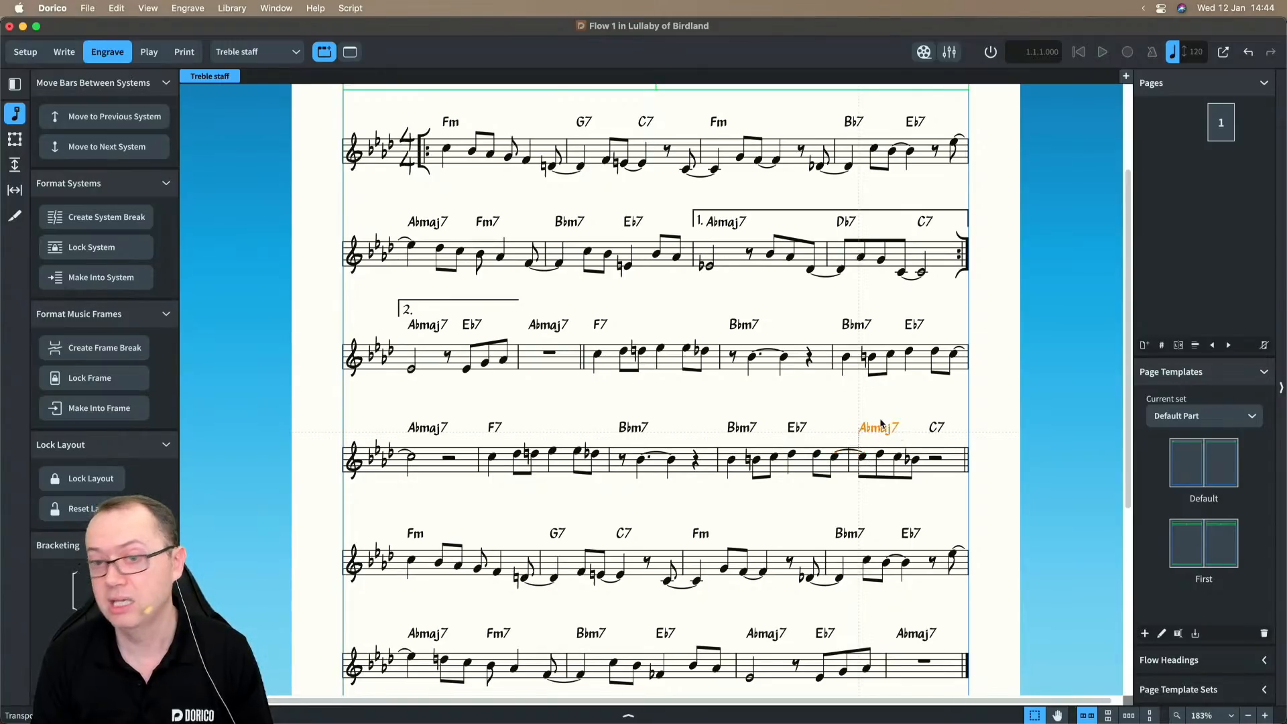
key(period)
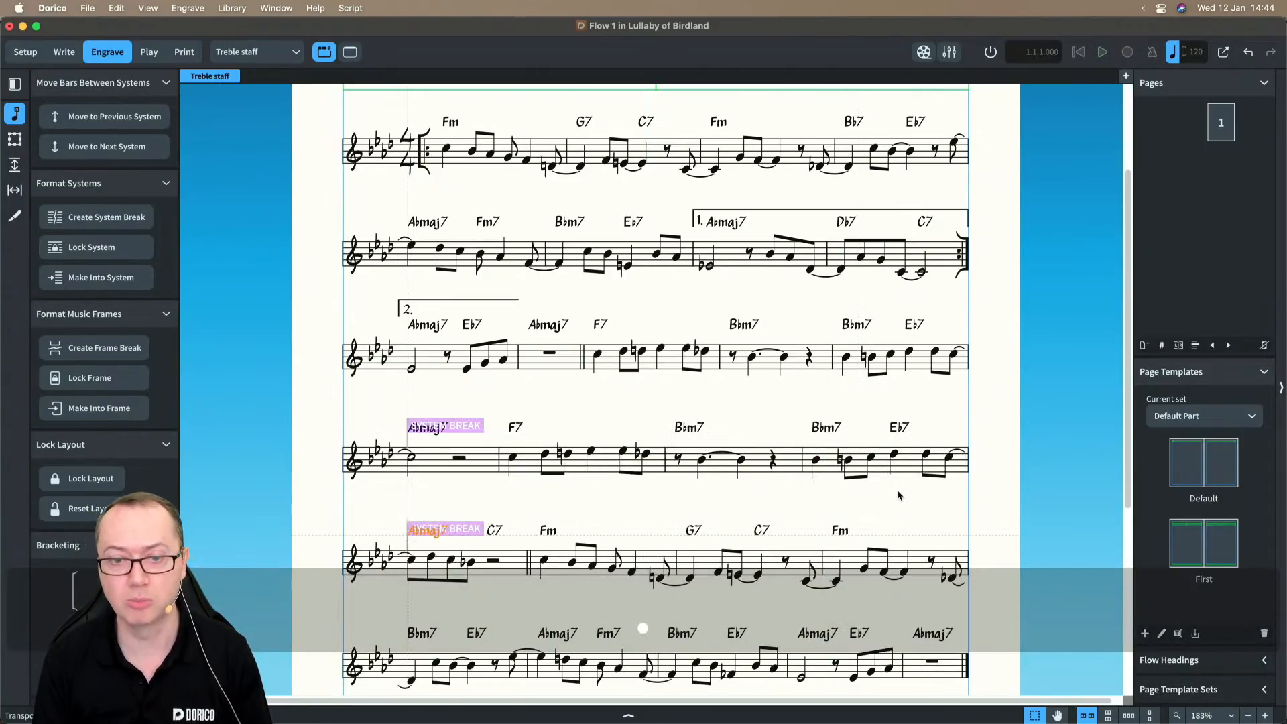
scroll(899, 495, down, 3)
scroll(898, 496, down, 1)
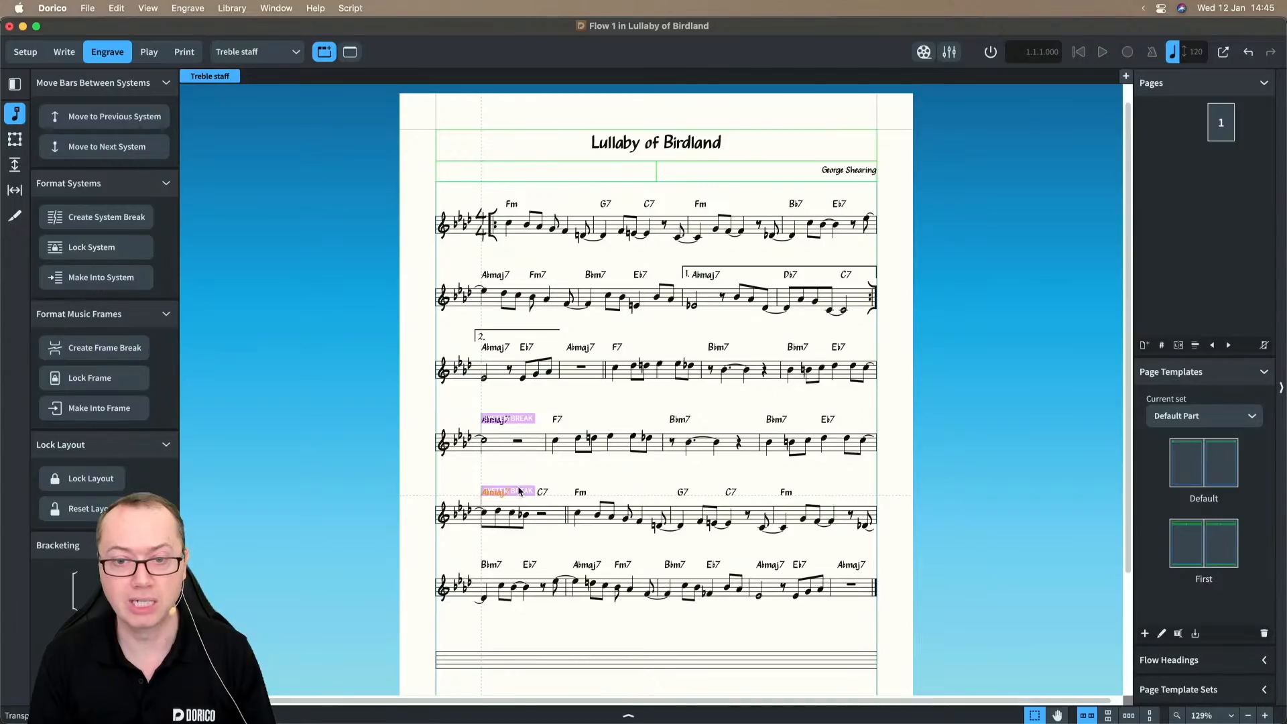
key(super+z)
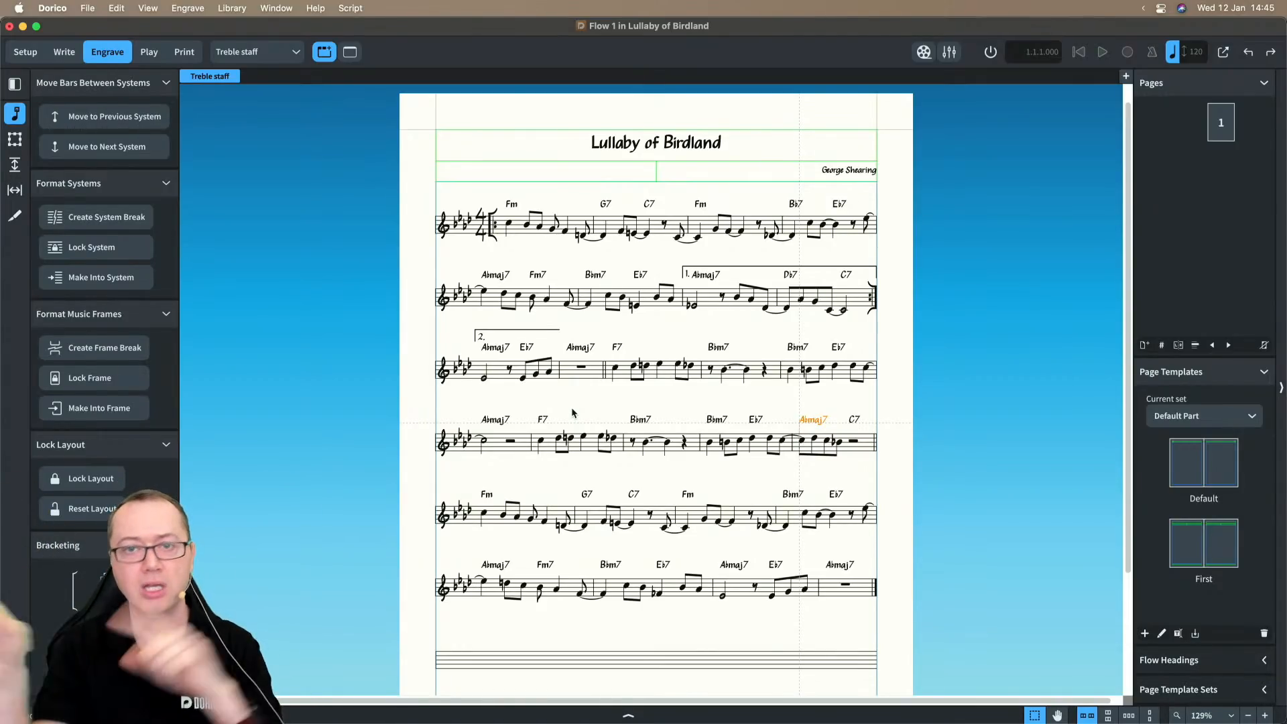
click(561, 469)
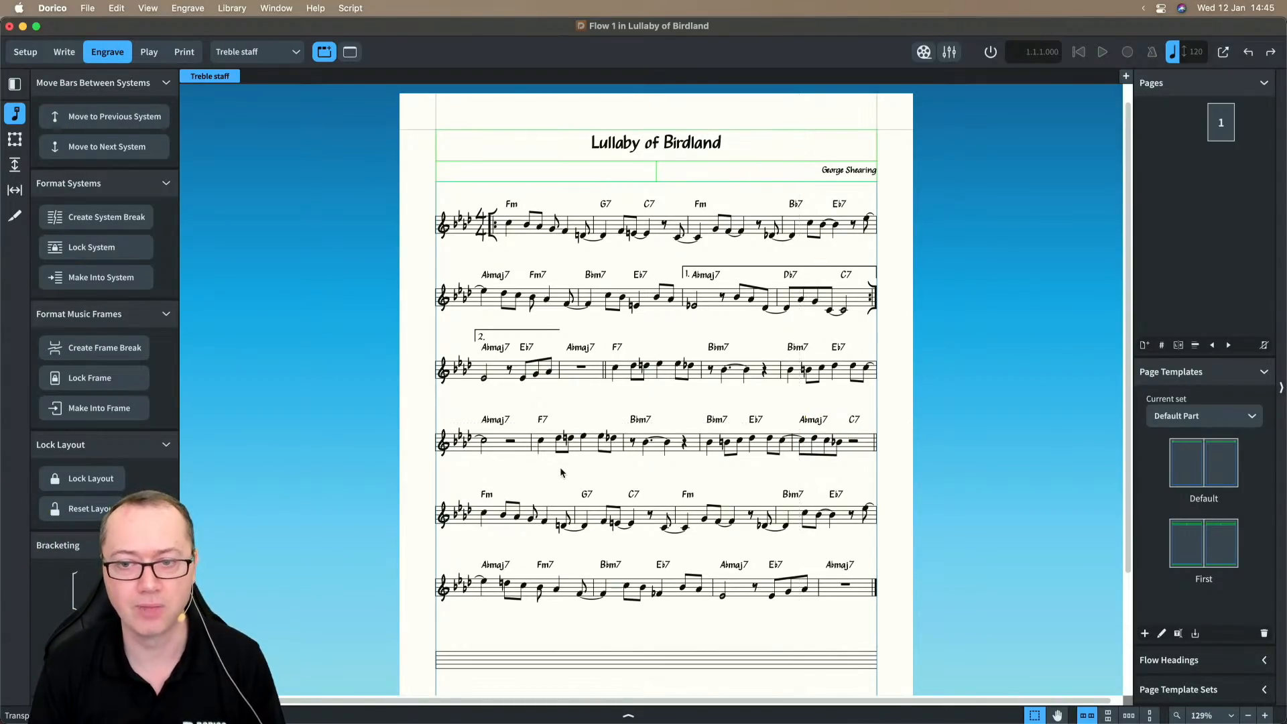
- Examine the layout commands available for the Treble staff part in Setup mode, including Propagate Part Formatting and Duplicate Layout, without applying any
key(super+equal)
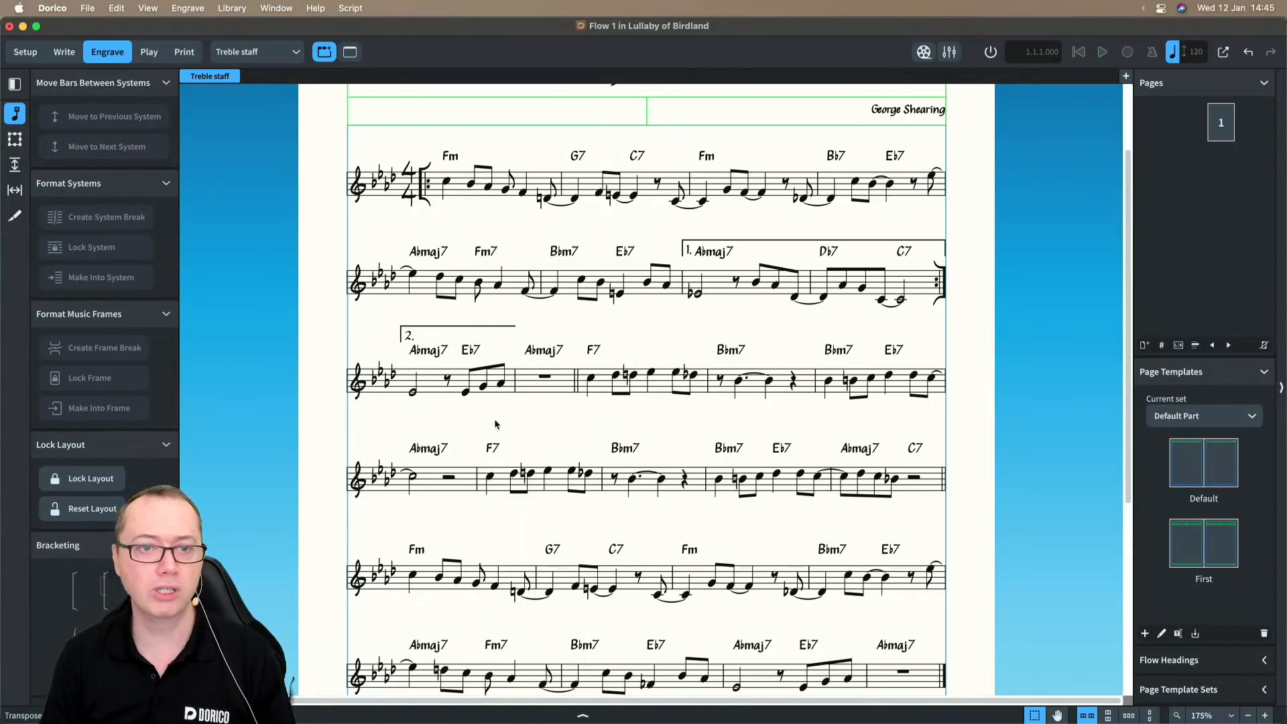
key(super+1)
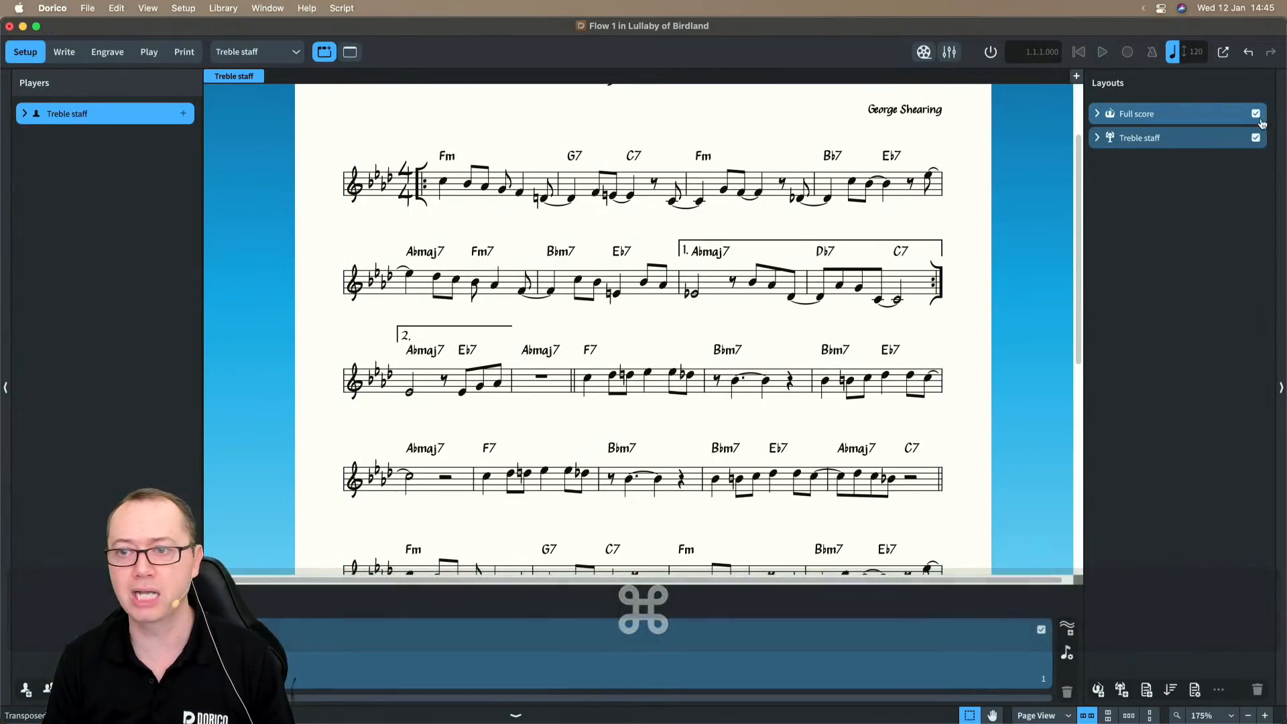
click(1171, 143)
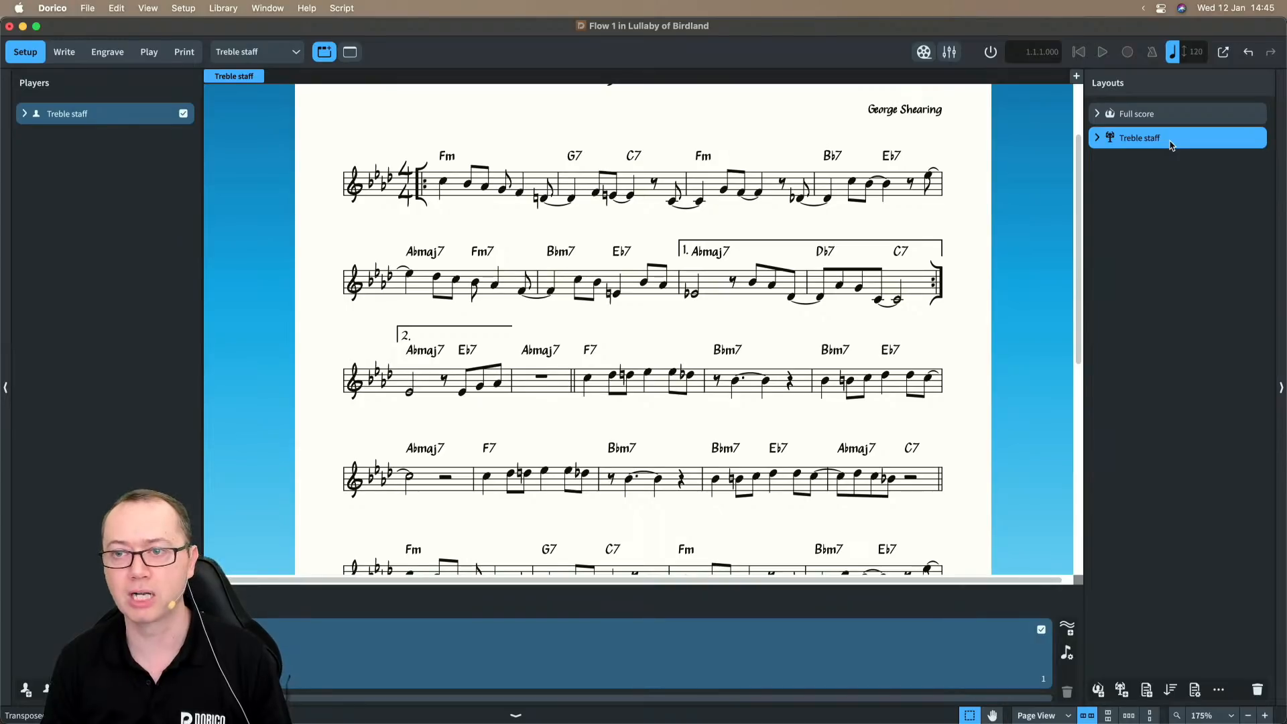
right_click(1171, 145)
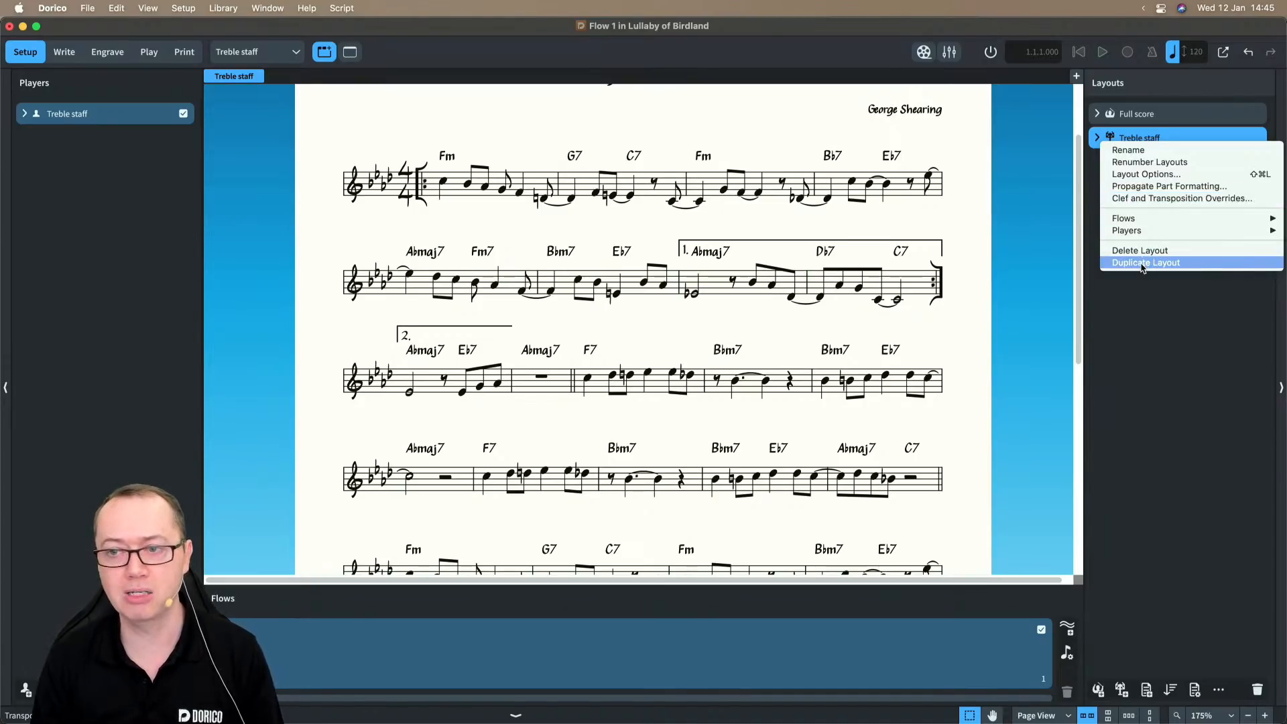
click(1133, 315)
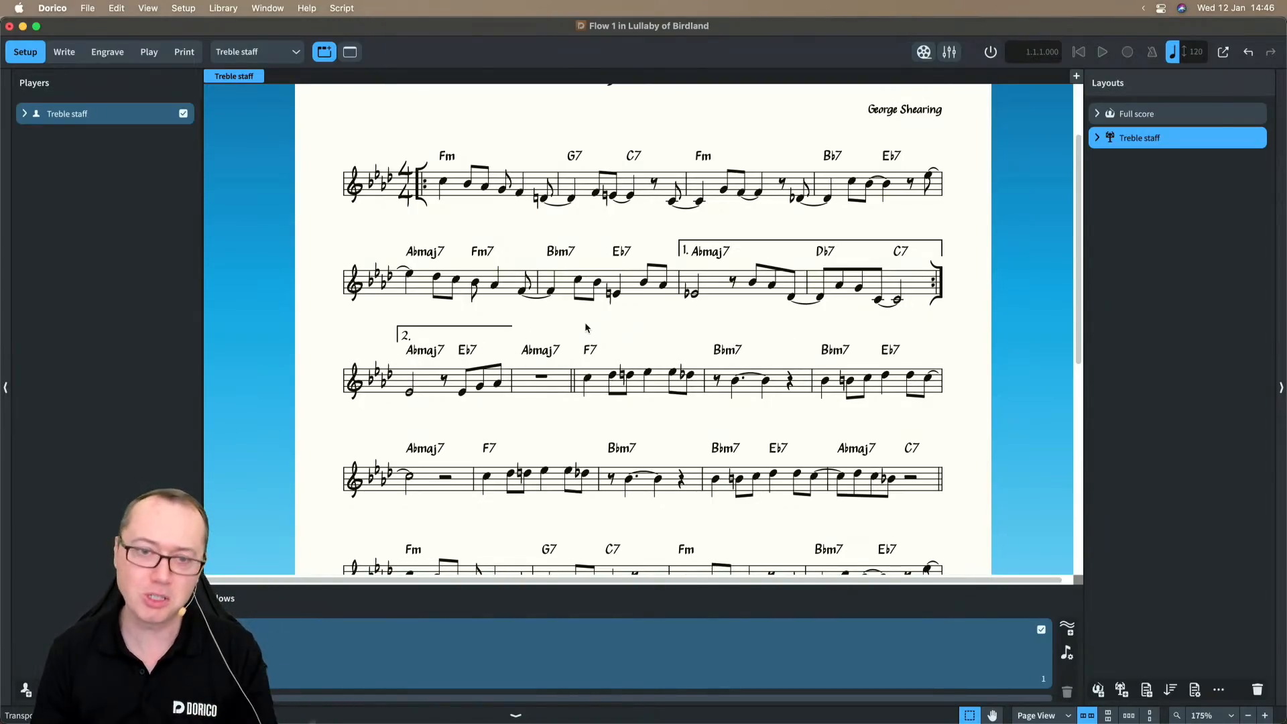
- In Flow 1's Notation Options, hide the key signatures and clefs at the start of systems following the first system, and apply the changes
key(super+2)
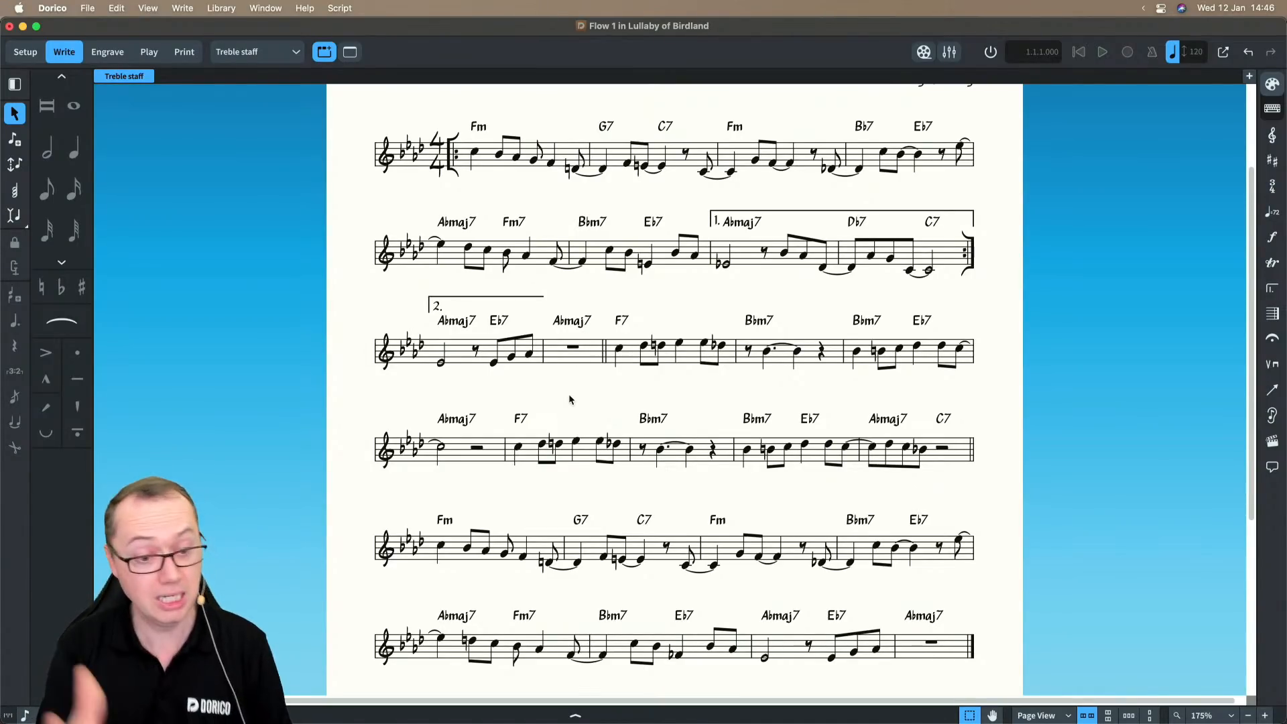
key(shift+super+n)
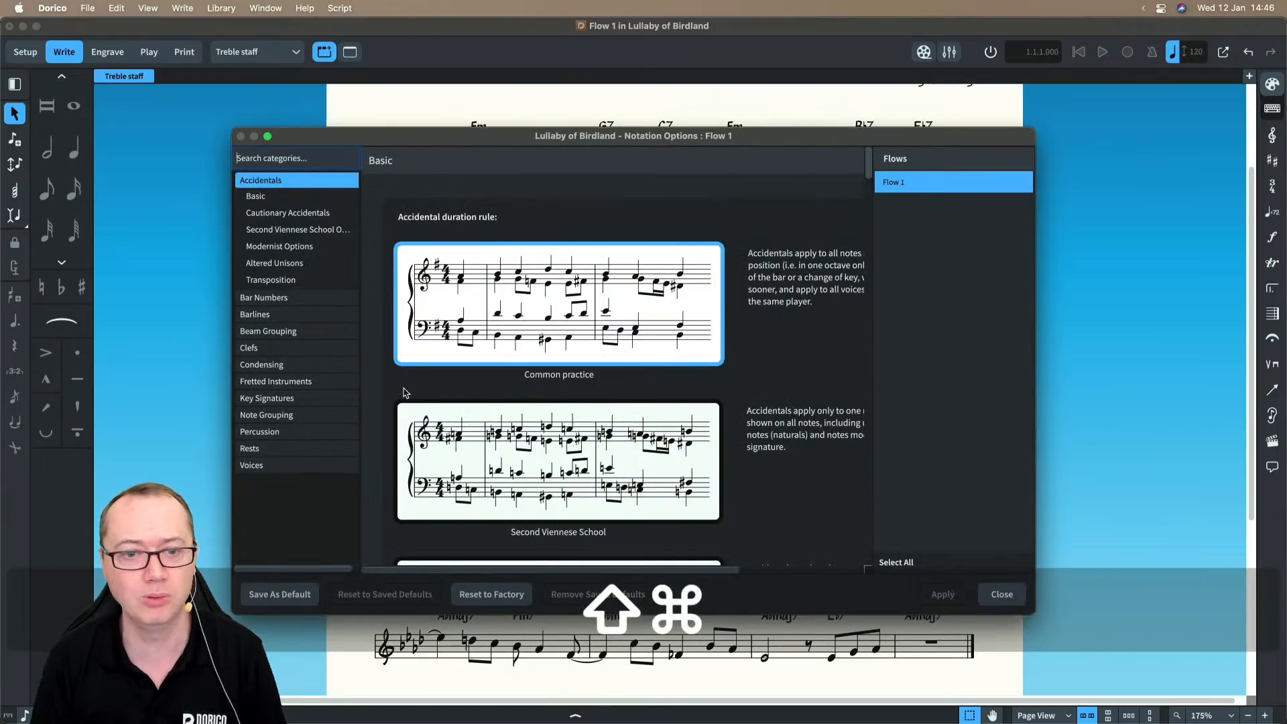
click(266, 398)
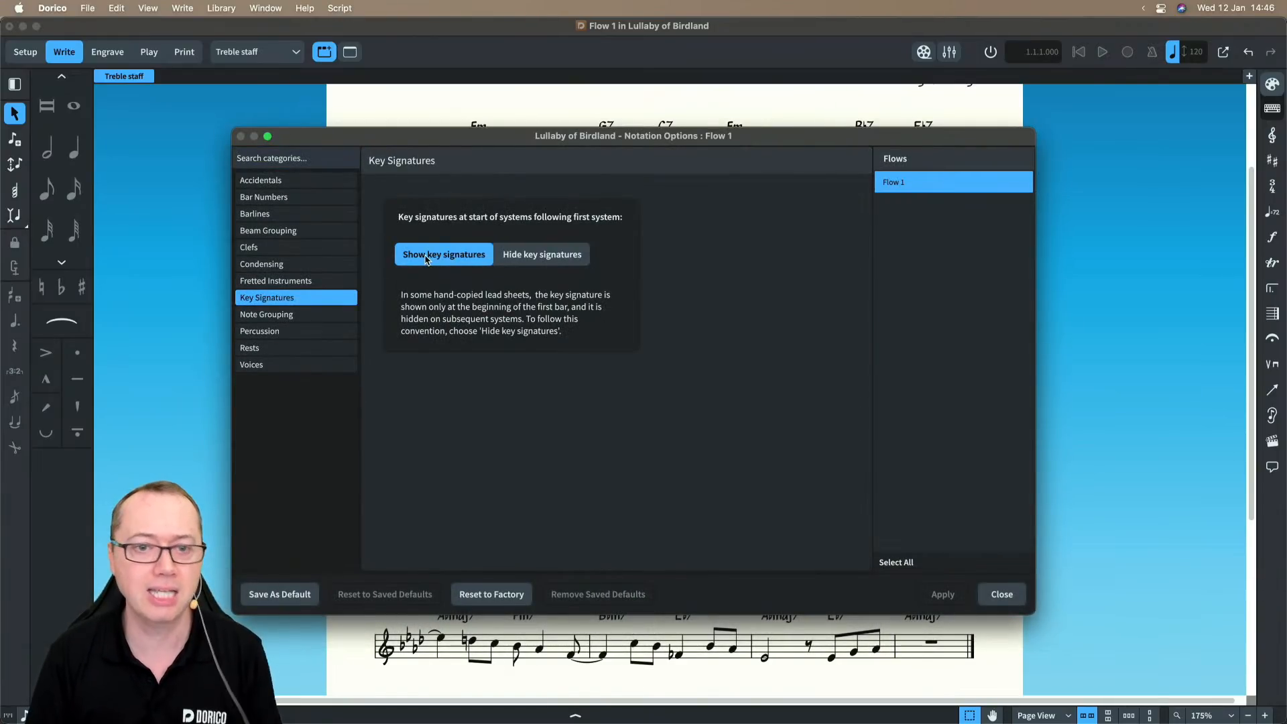
click(560, 253)
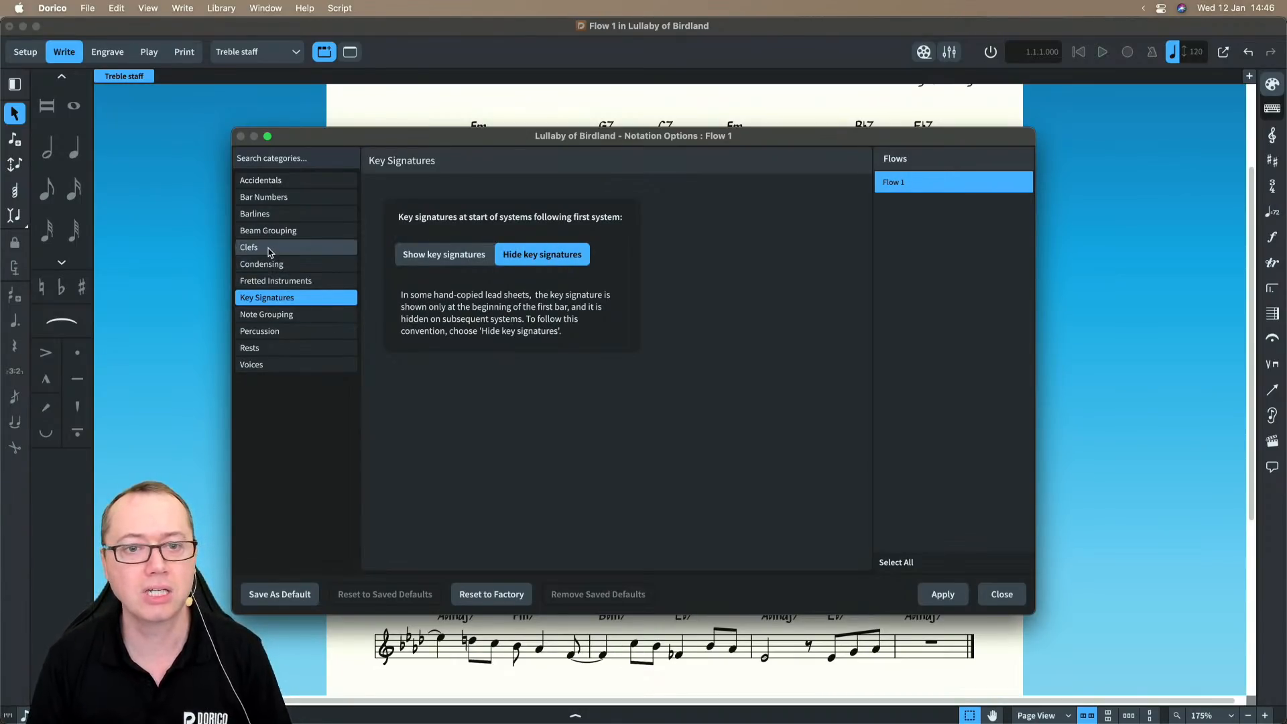
click(268, 248)
click(492, 437)
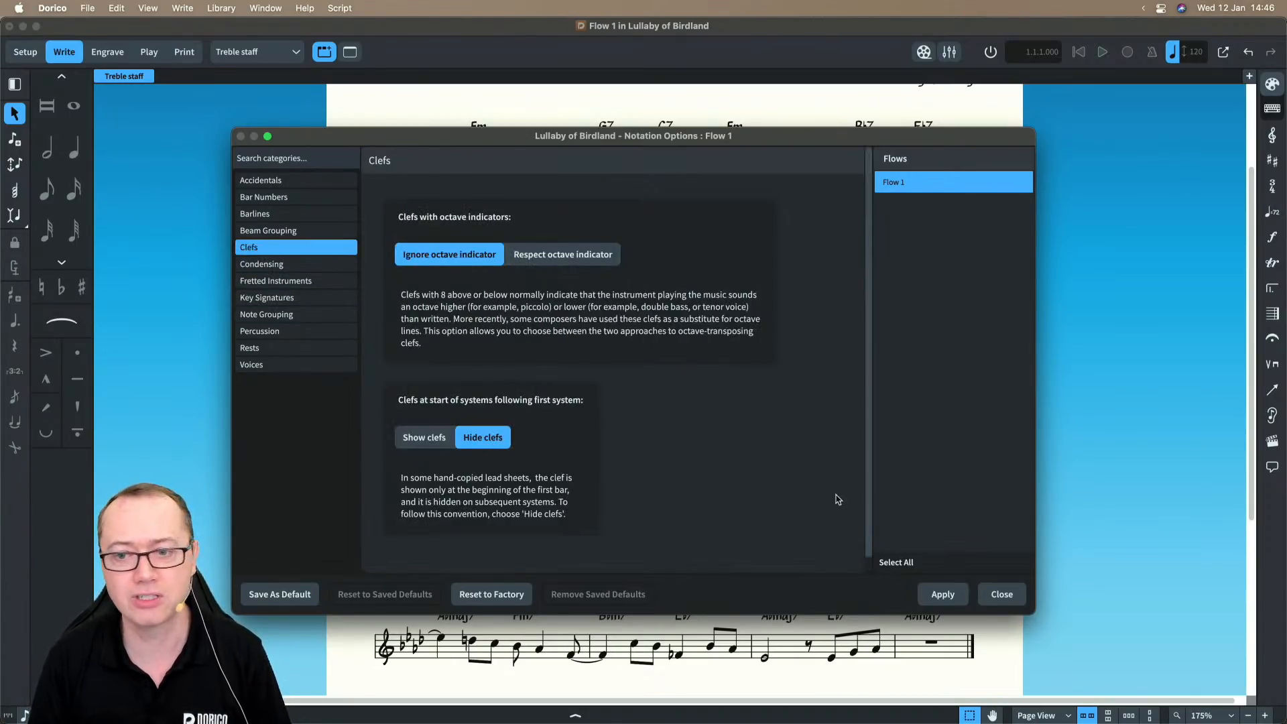
click(942, 594)
click(998, 594)
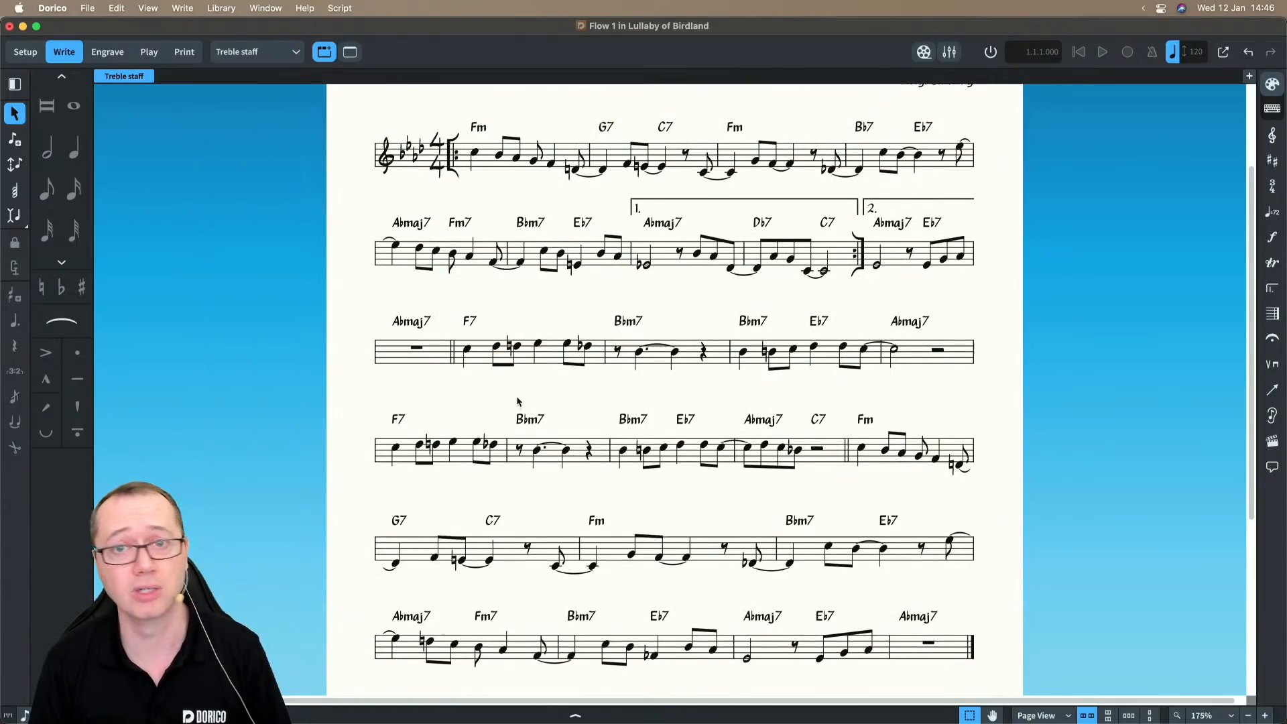
- Add the text "text" above the note with a natural in the third system's F7 bar, in Write mode
scroll(516, 401, up, 3)
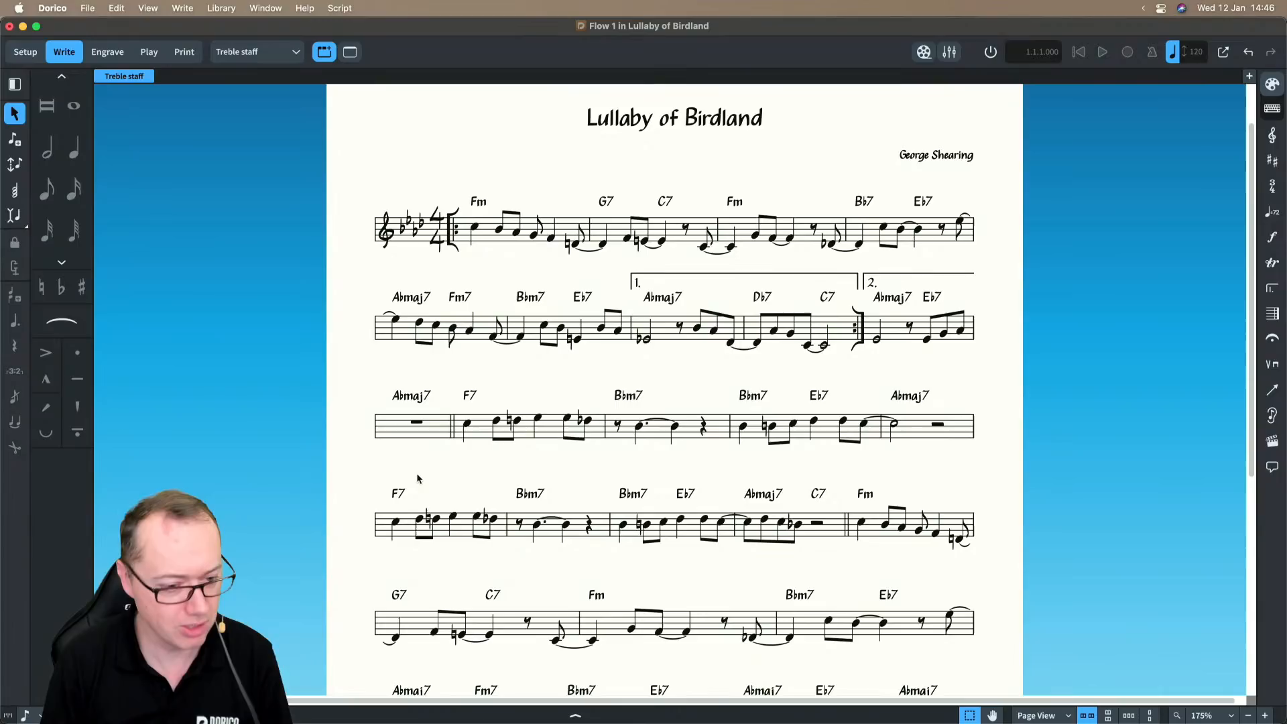
click(514, 421)
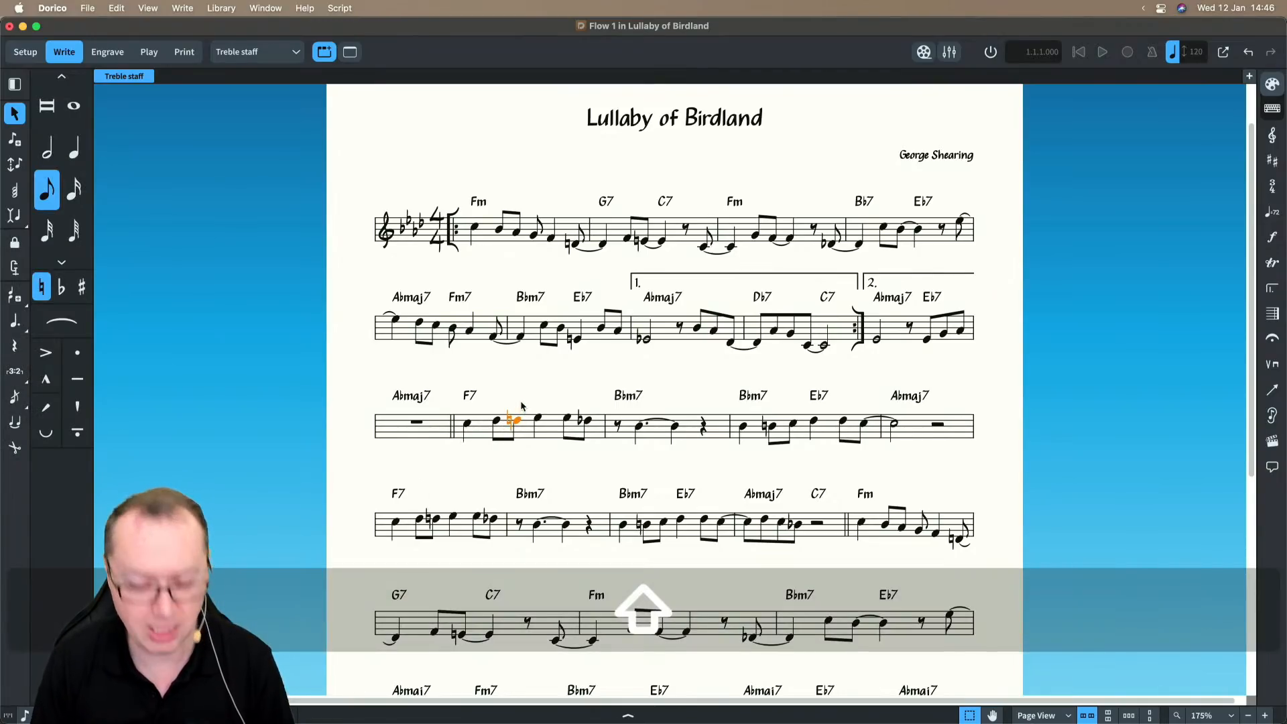
key(shift+x)
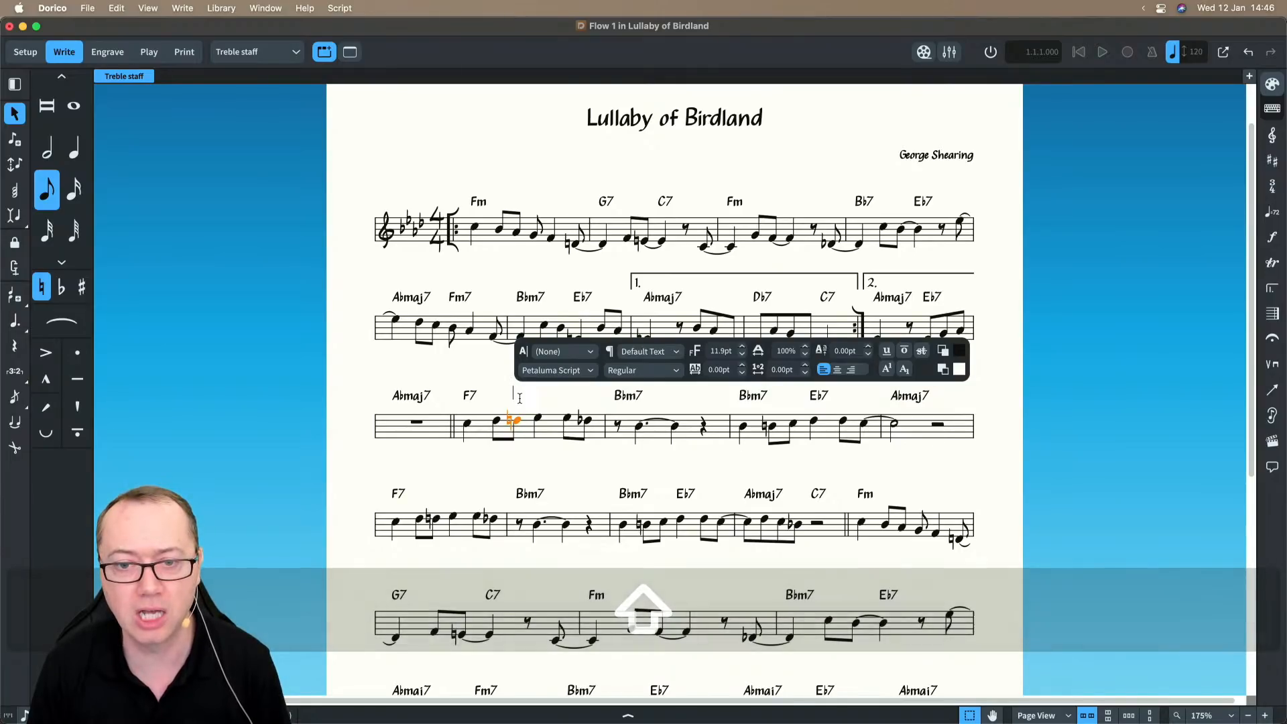
text(text)
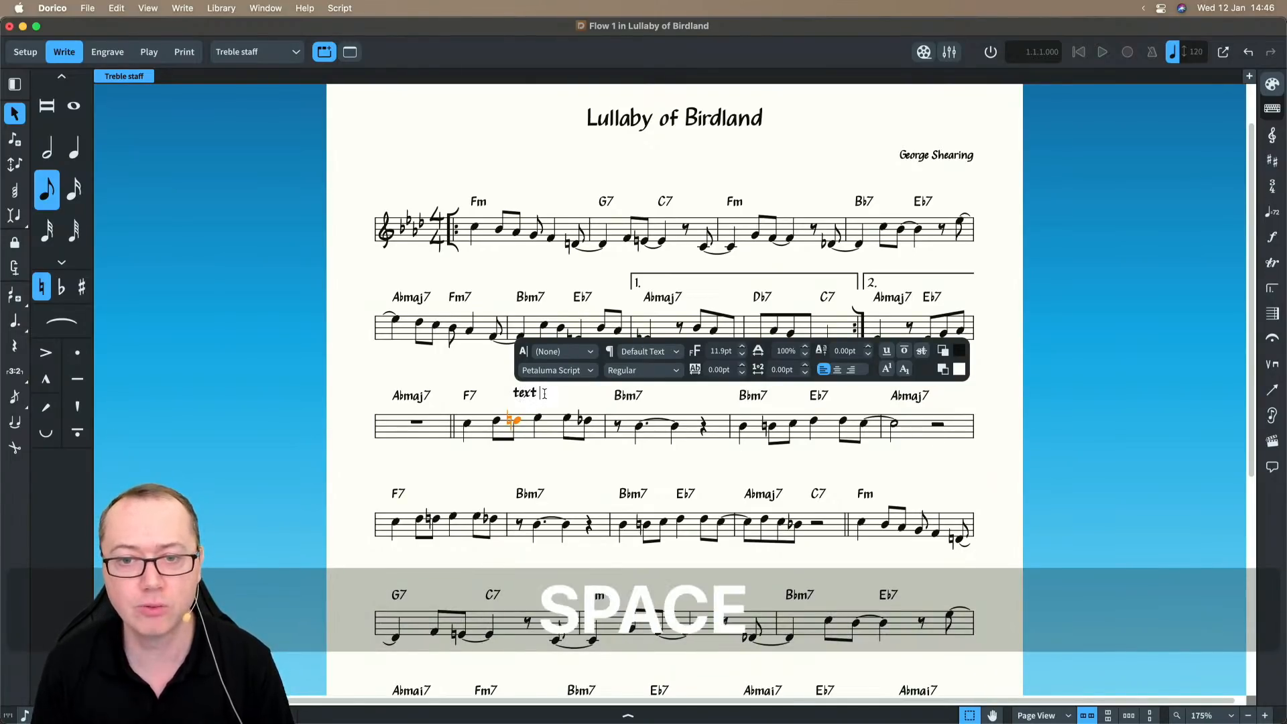
- Examine the Music Text symbols and their available ranges for the text item, insert none, and finish the text entry
right_click(544, 393)
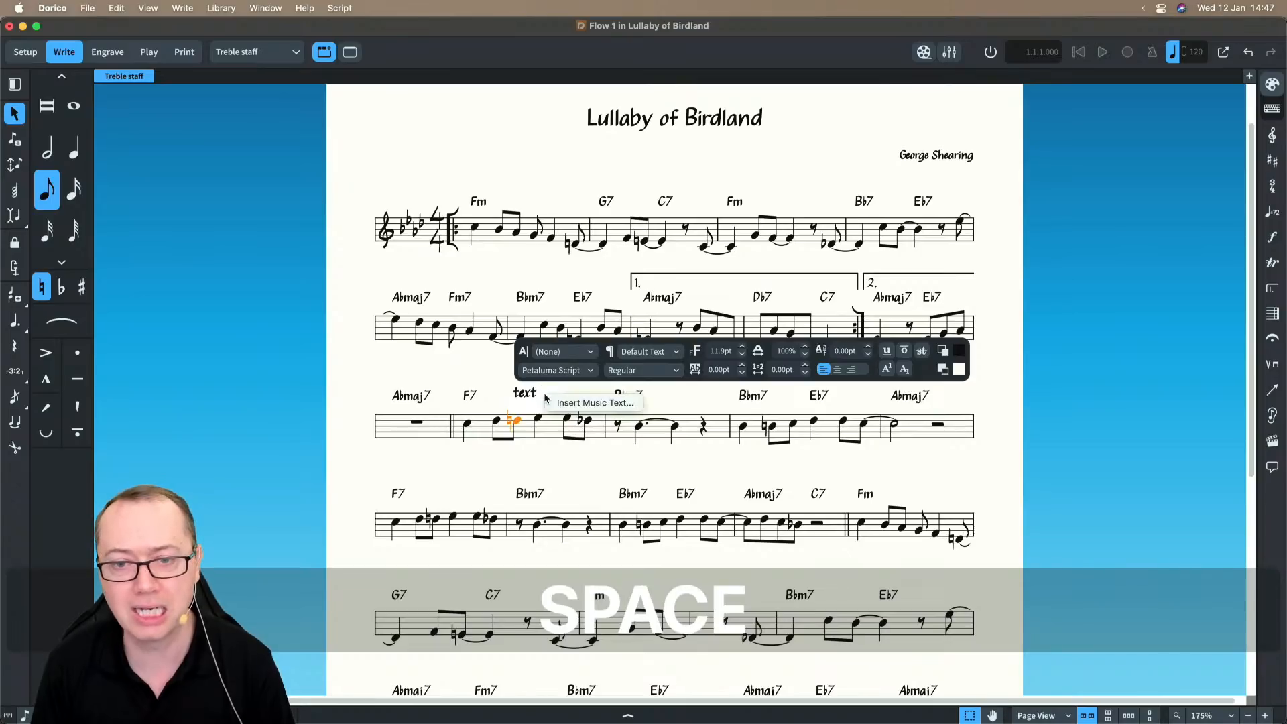
click(555, 403)
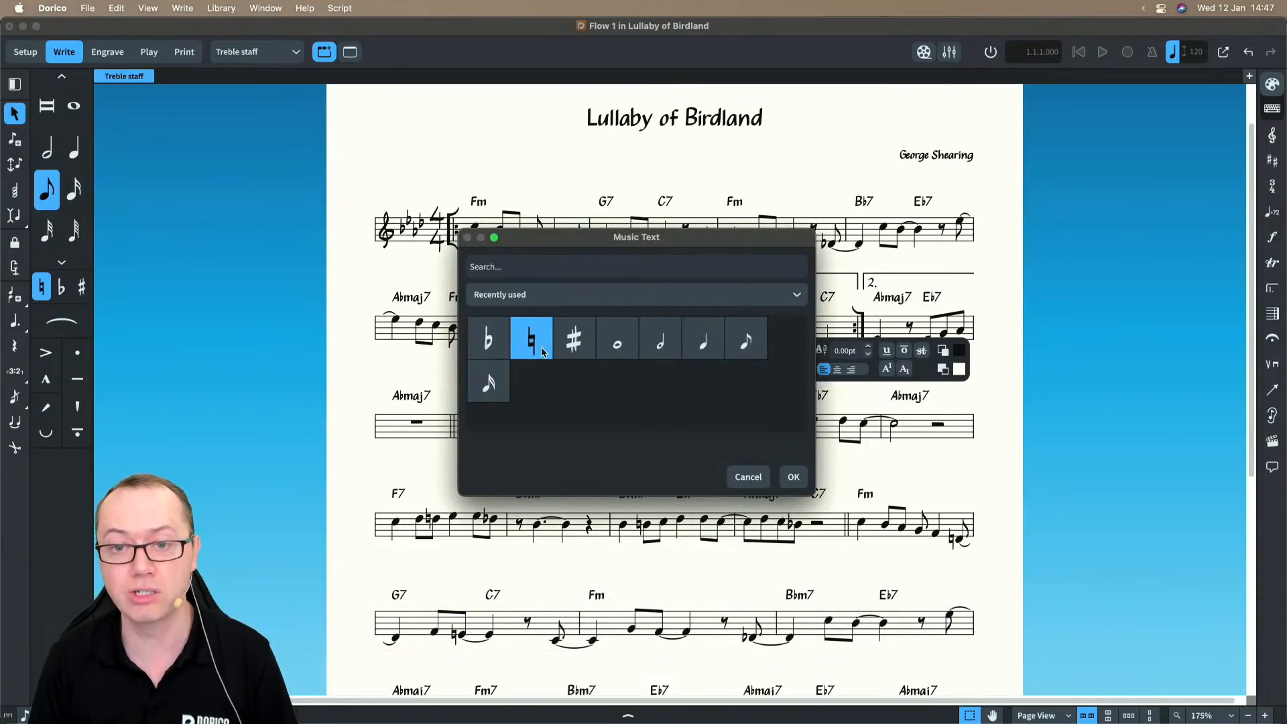
click(601, 340)
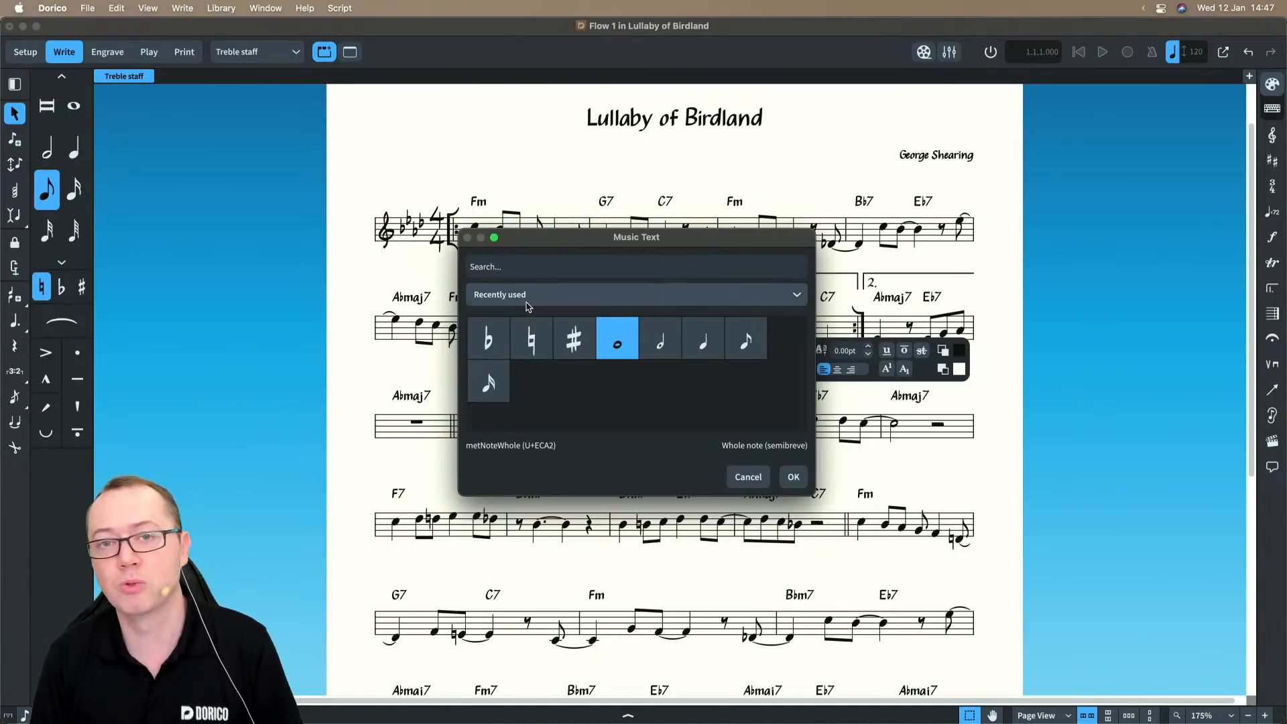
click(522, 268)
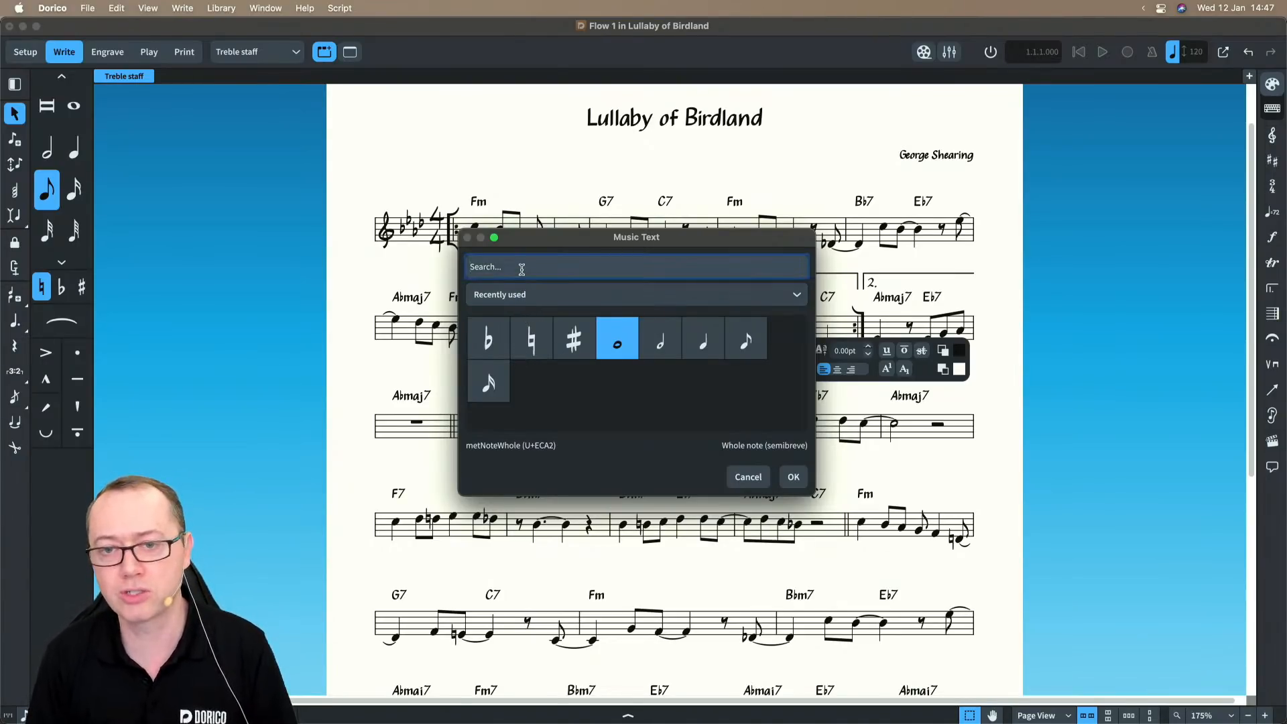
click(527, 300)
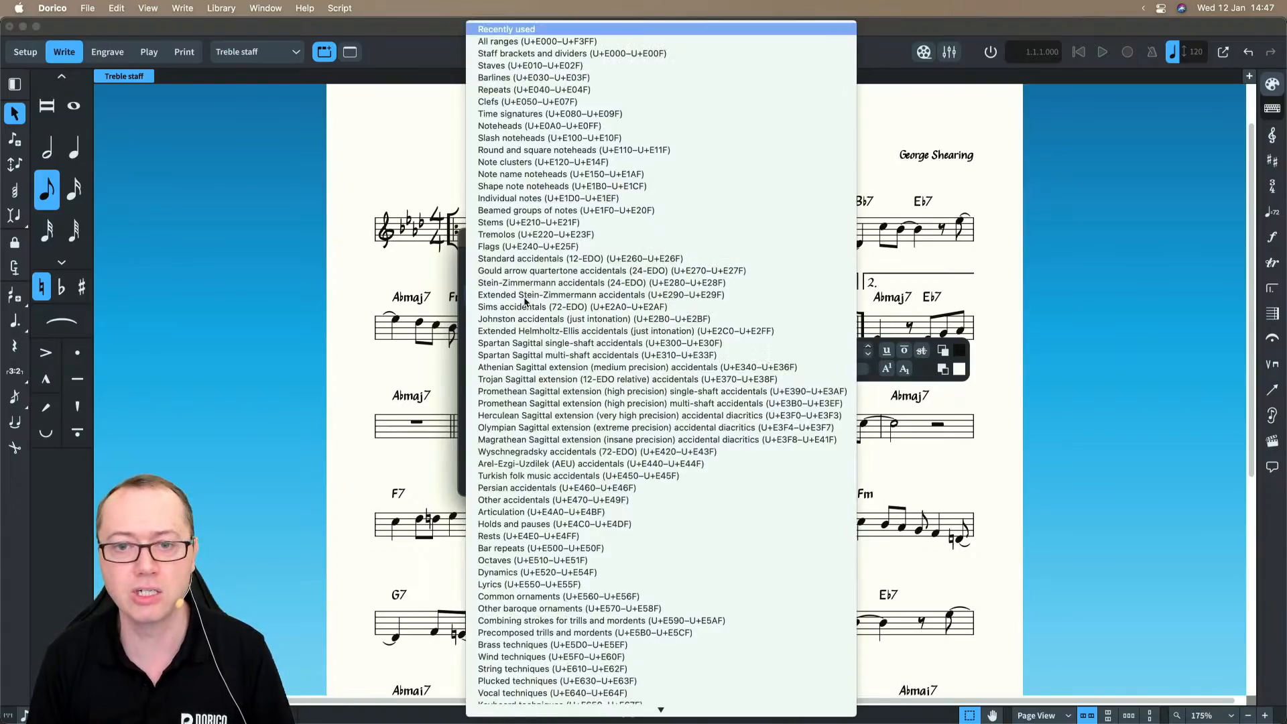
click(463, 383)
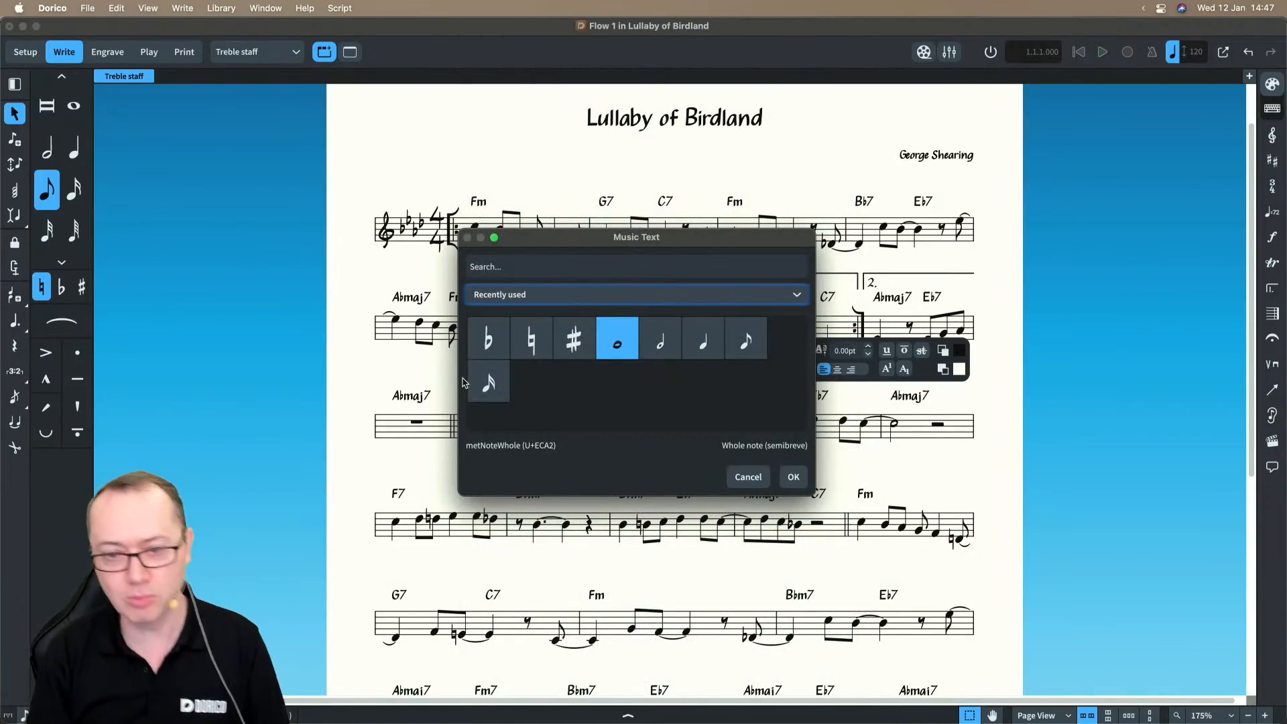
key(Escape)
key(Escape)
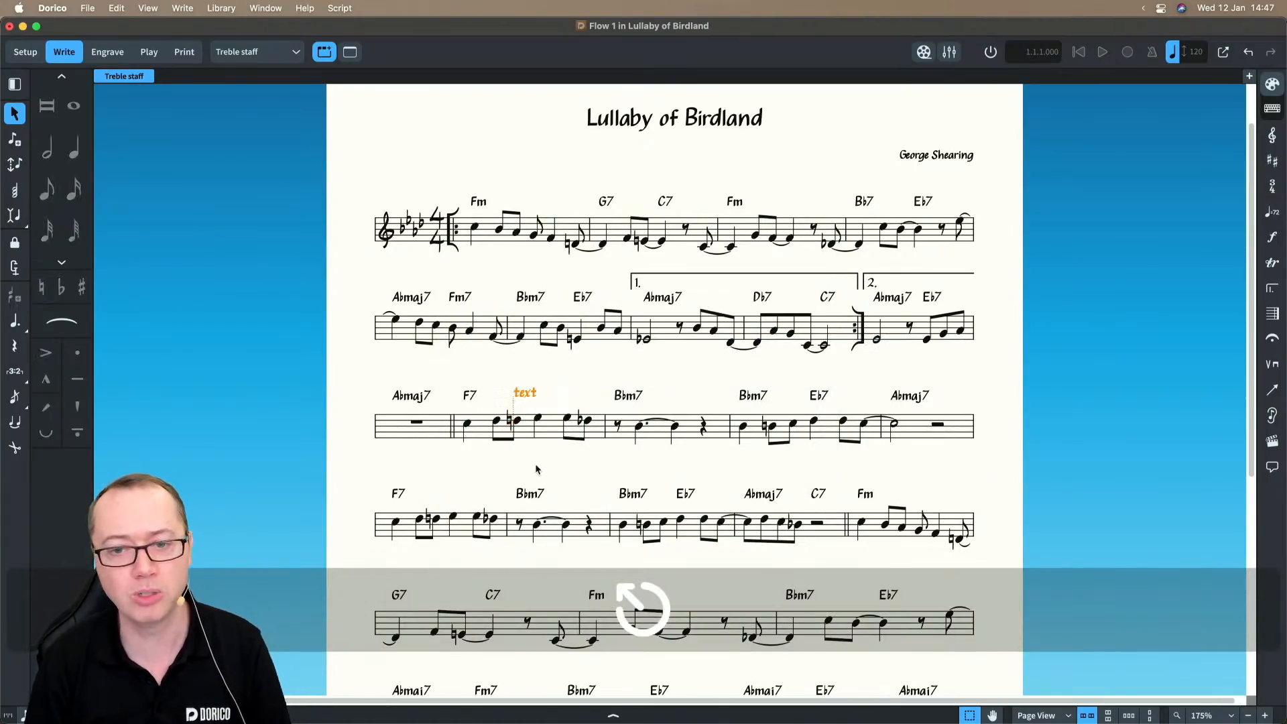
key(Escape)
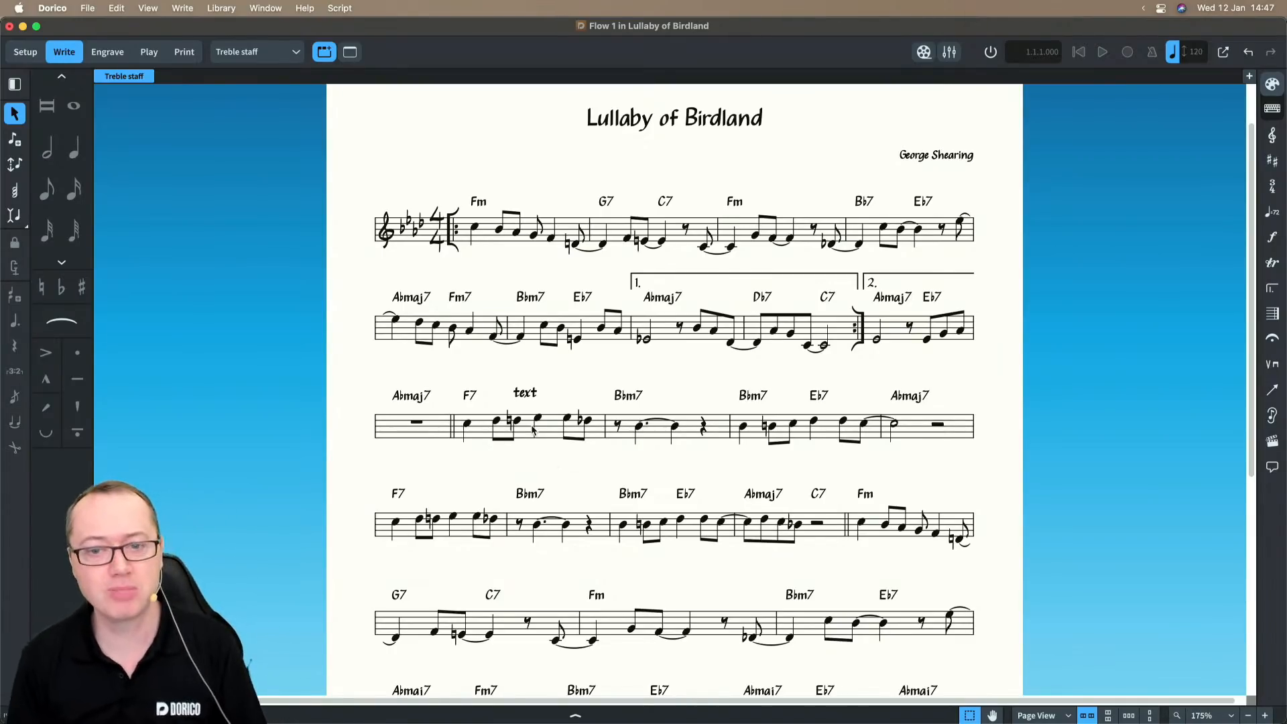
- Add a new player in Setup mode, view the Sketch instruments, and leave the player without an instrument
key(super+1)
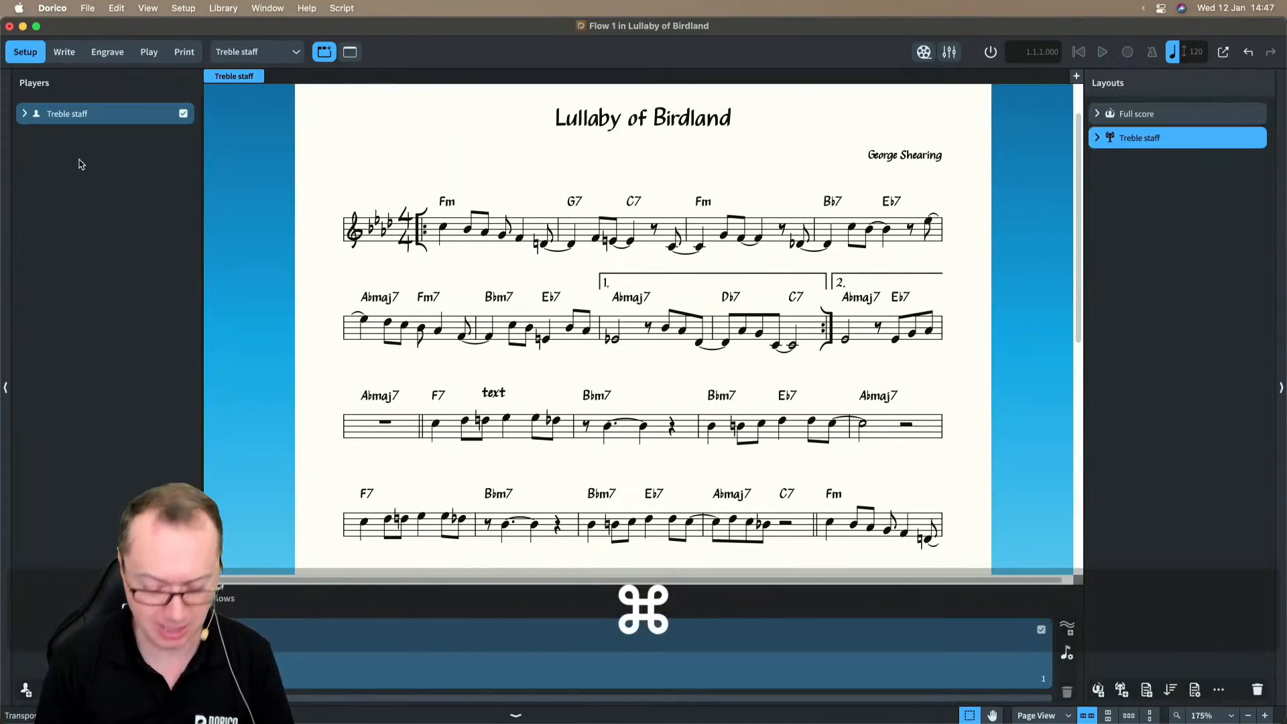
key(shift+p)
click(259, 249)
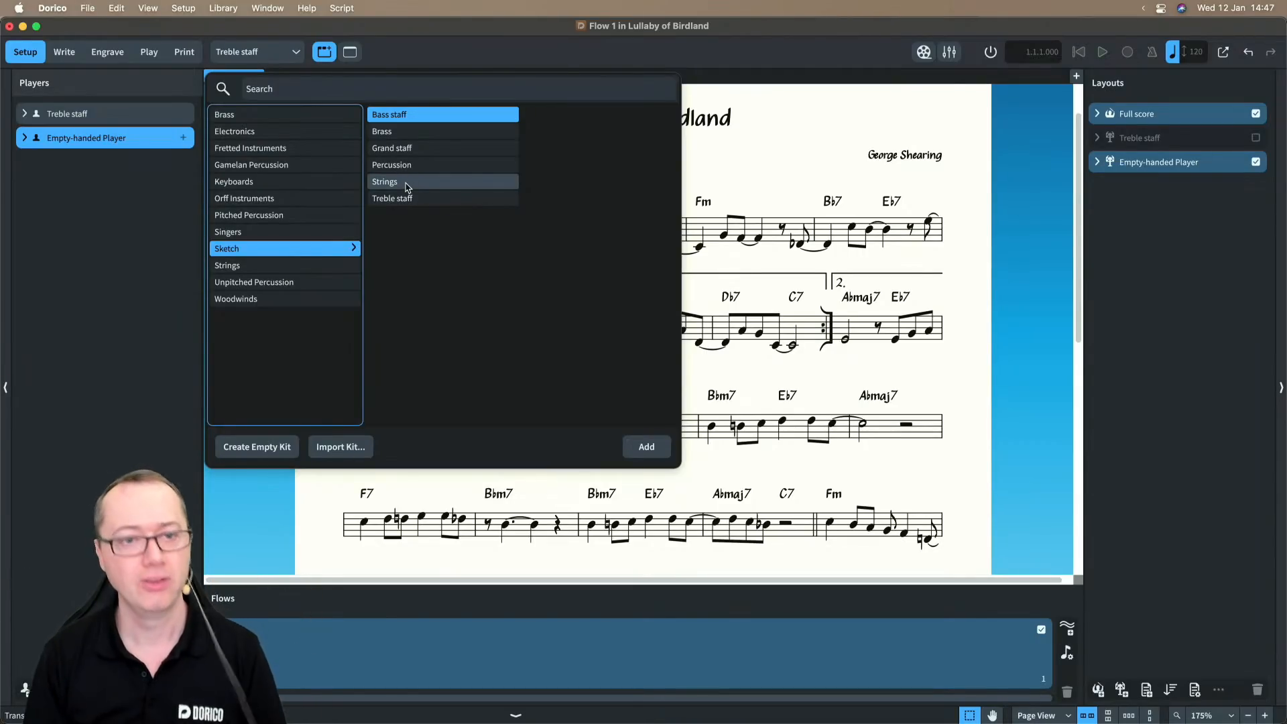
key(Escape)
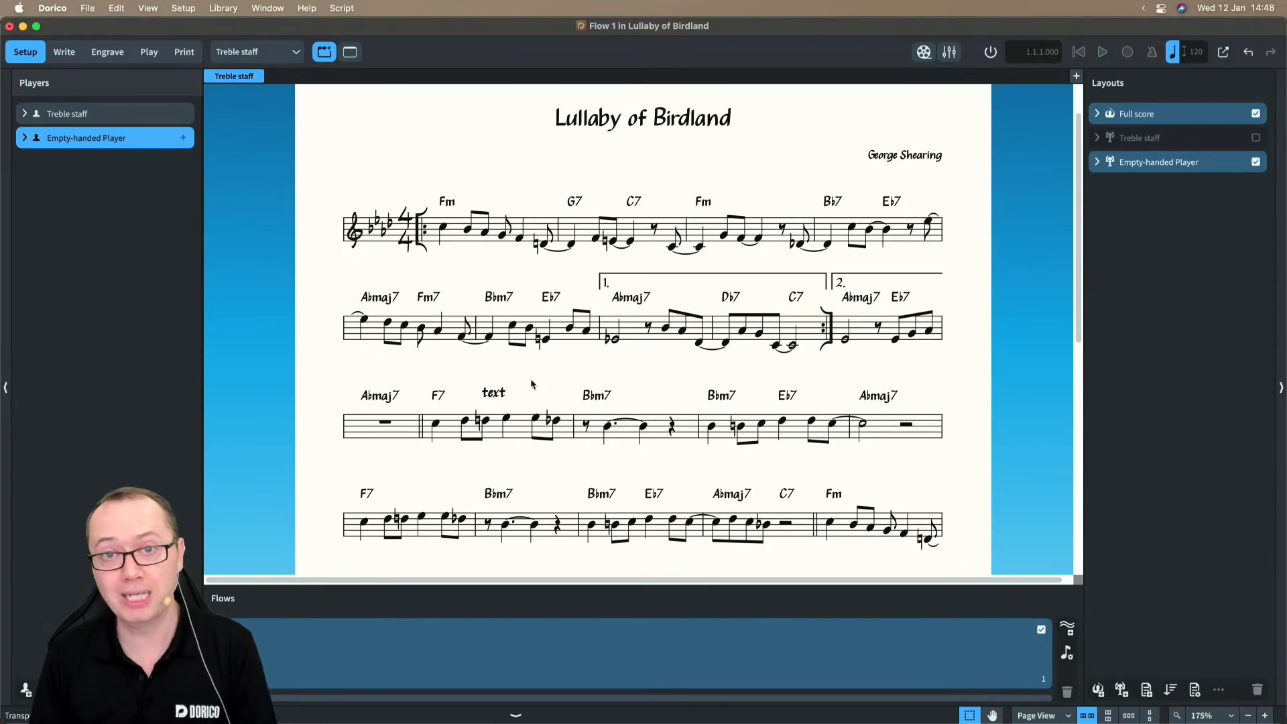
- Examine the project template categories for new projects, create none, and switch to Engrave mode
click(88, 8)
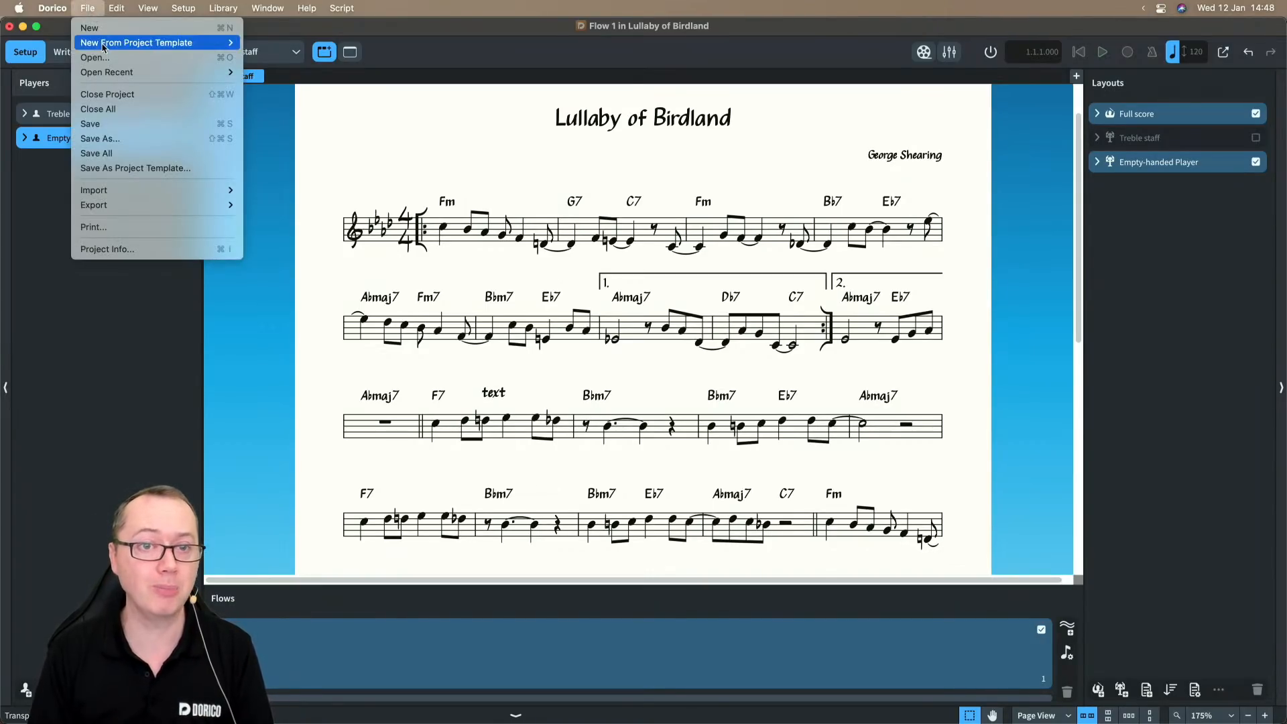
mouse_move(167, 42)
mouse_move(280, 44)
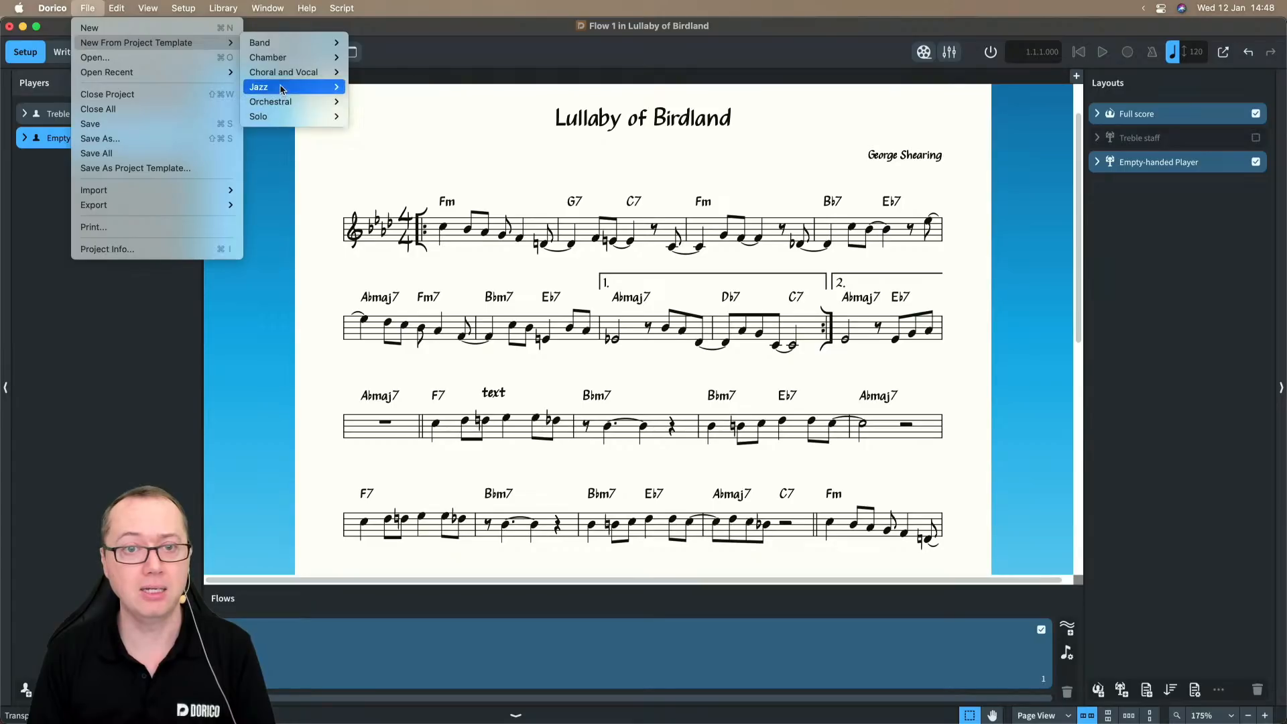
mouse_move(282, 73)
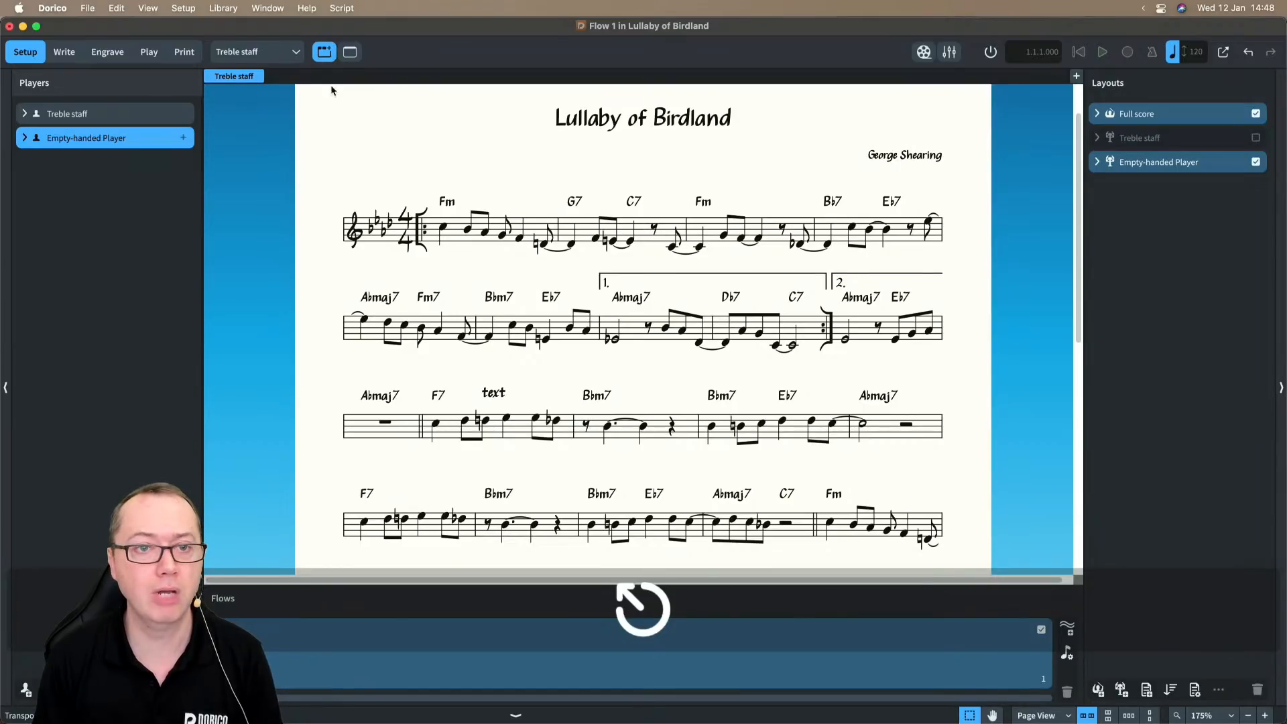
click(107, 52)
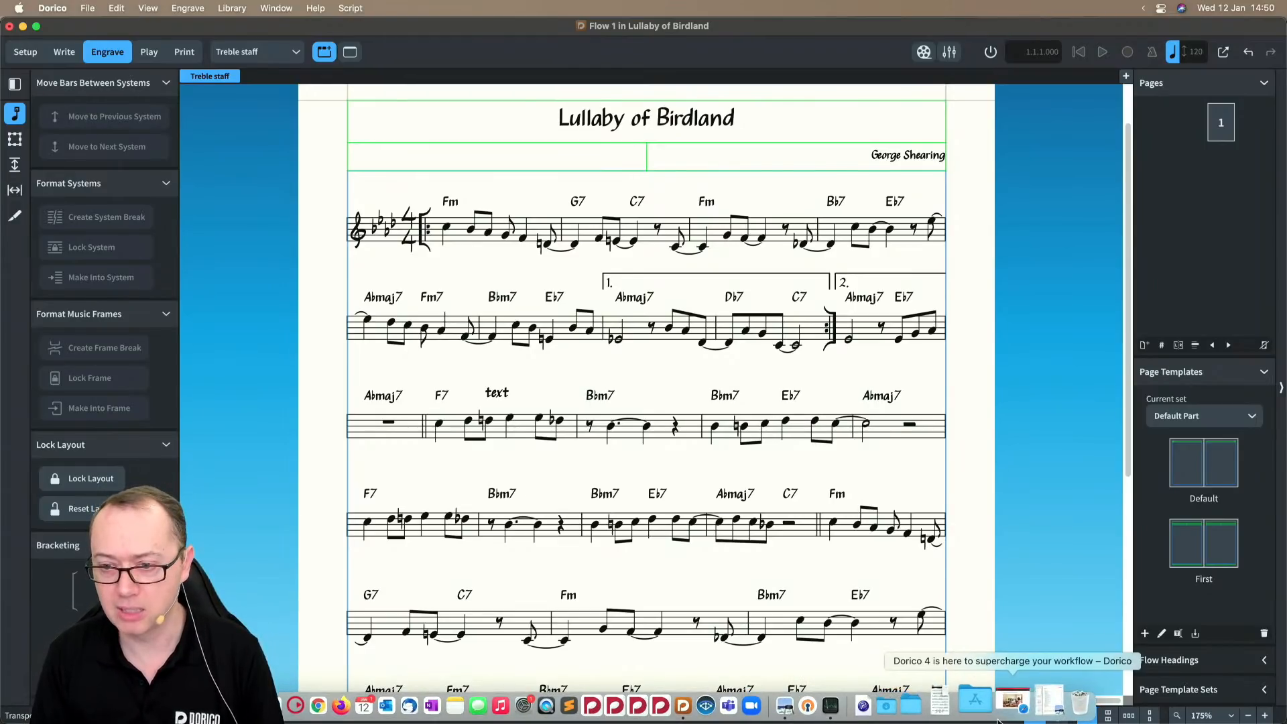
- Switch to Safari and examine the Dorico 4 release article, from its feature overview through system requirements and pricing to grace period updates
click(1005, 712)
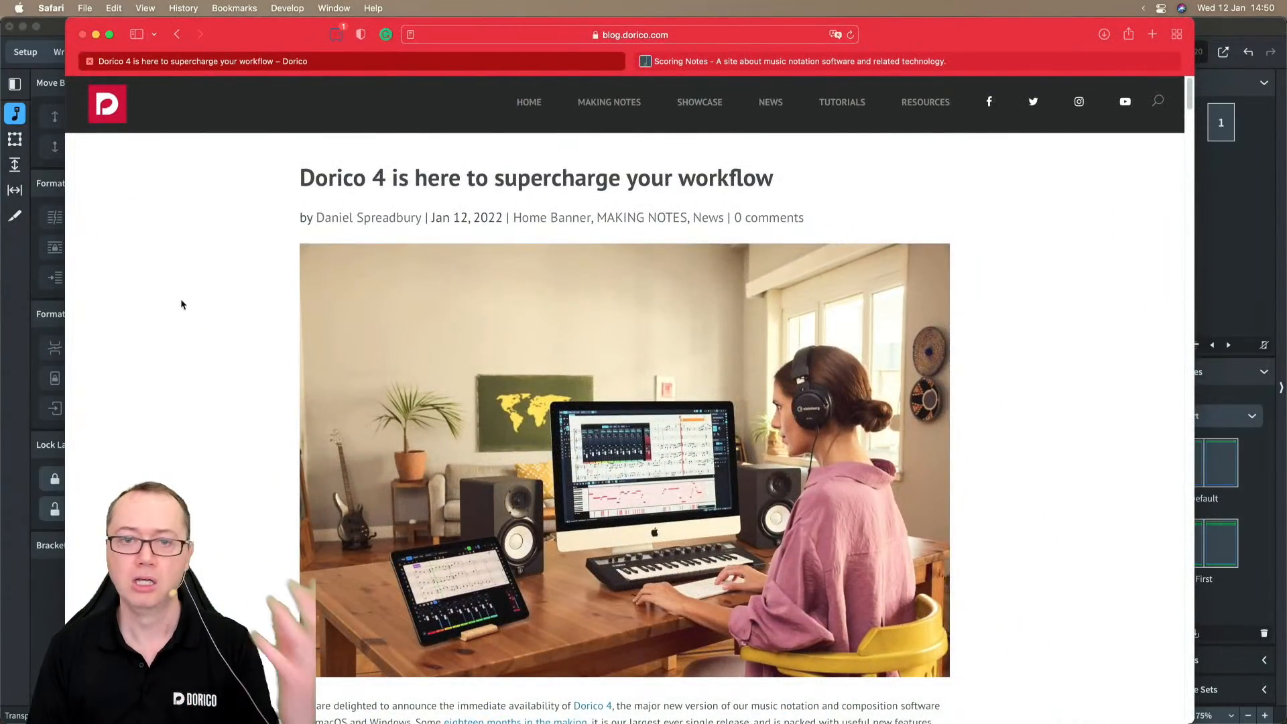
scroll(174, 387, down, 10)
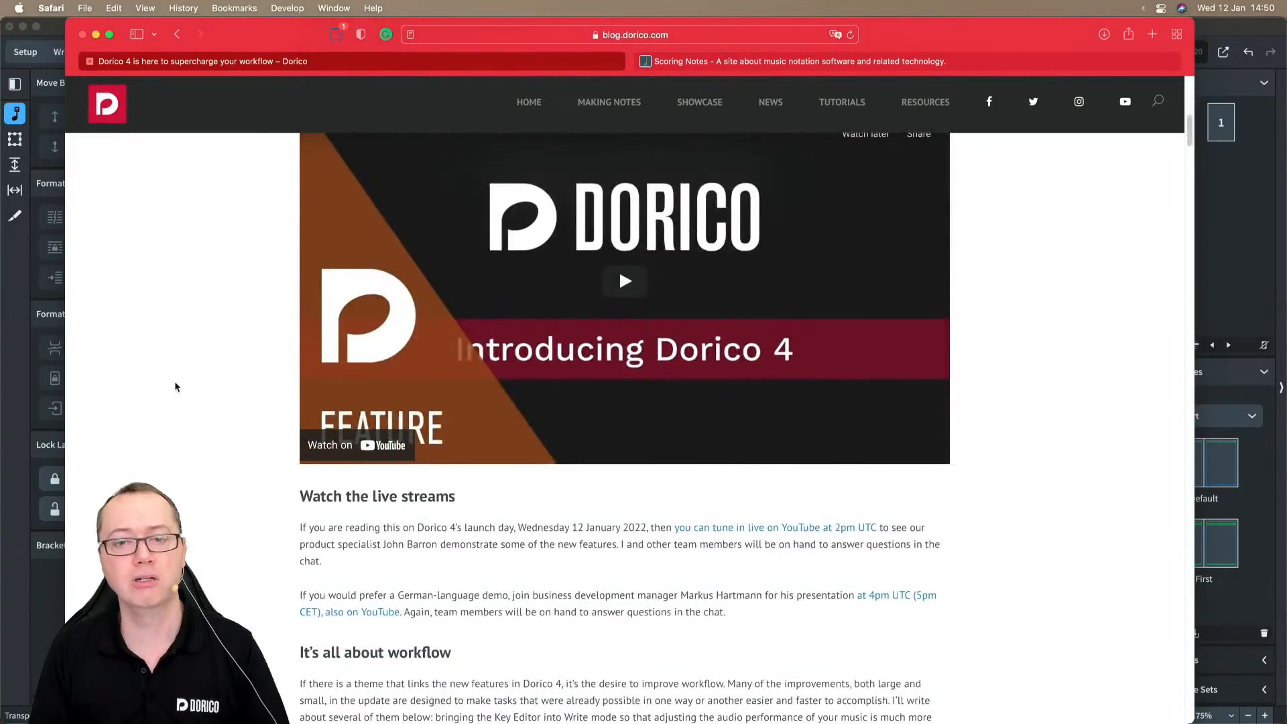
scroll(184, 366, down, 10)
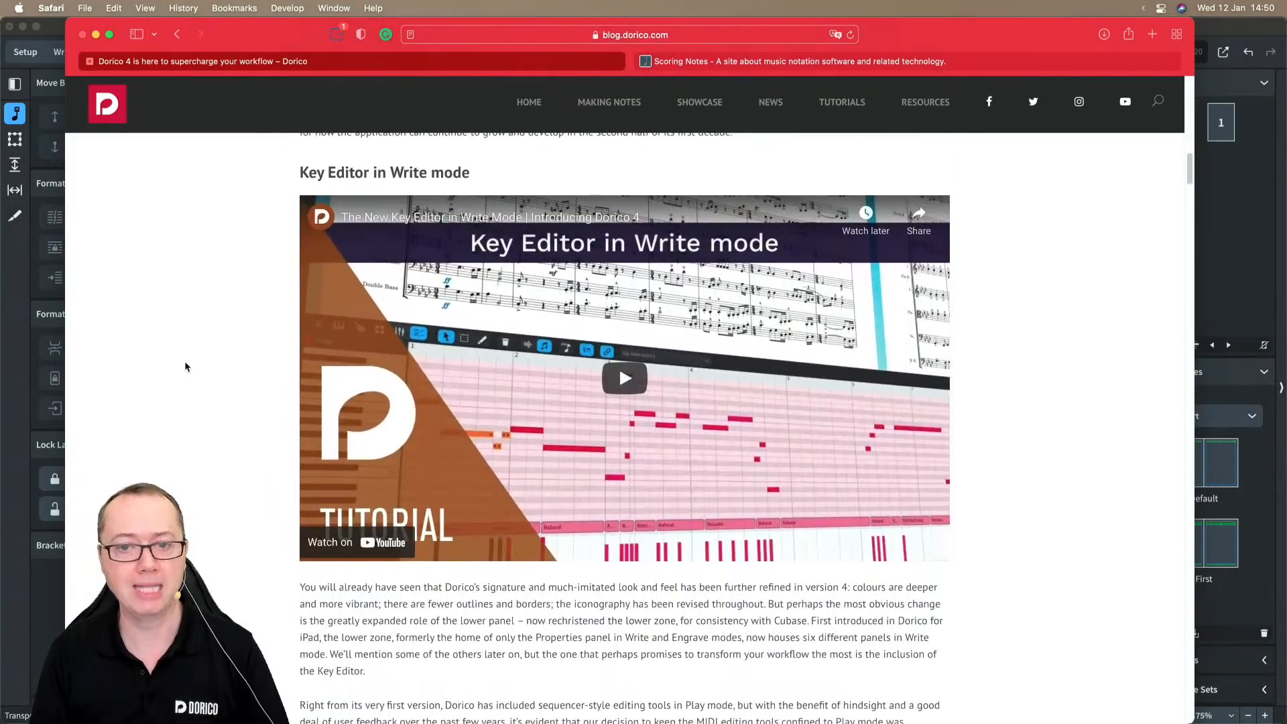
scroll(185, 366, down, 15)
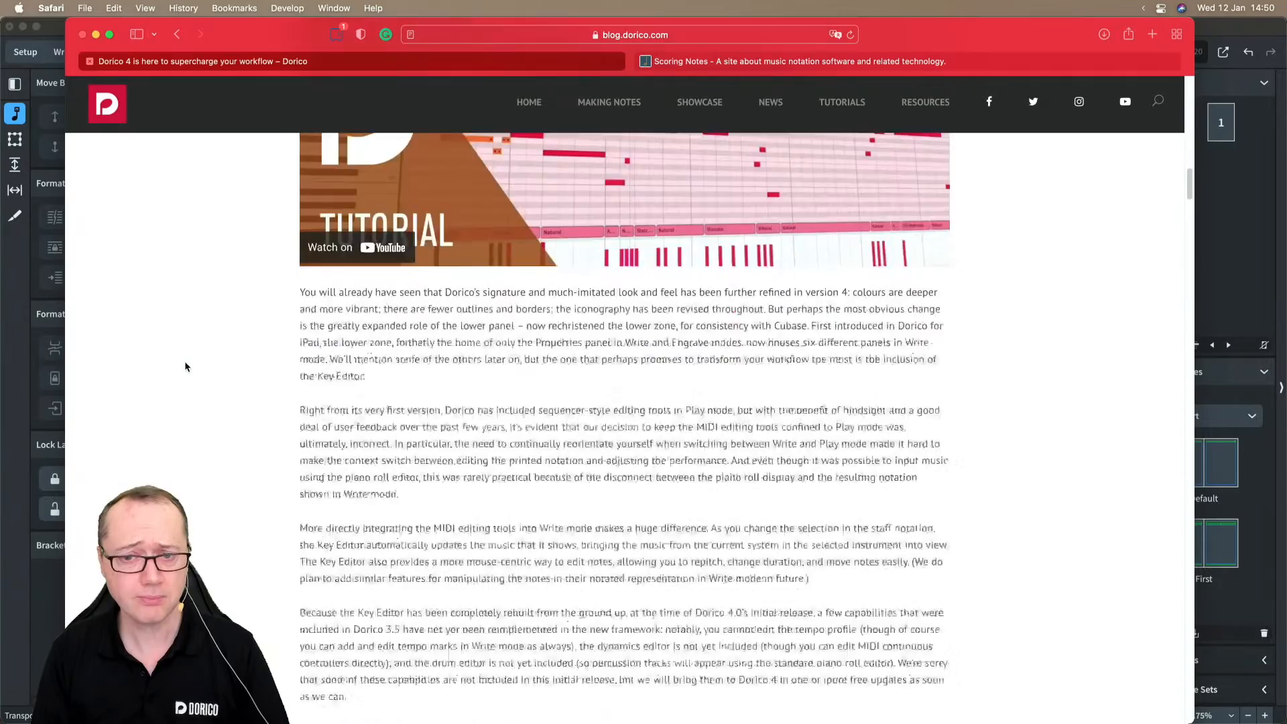
scroll(185, 366, down, 20)
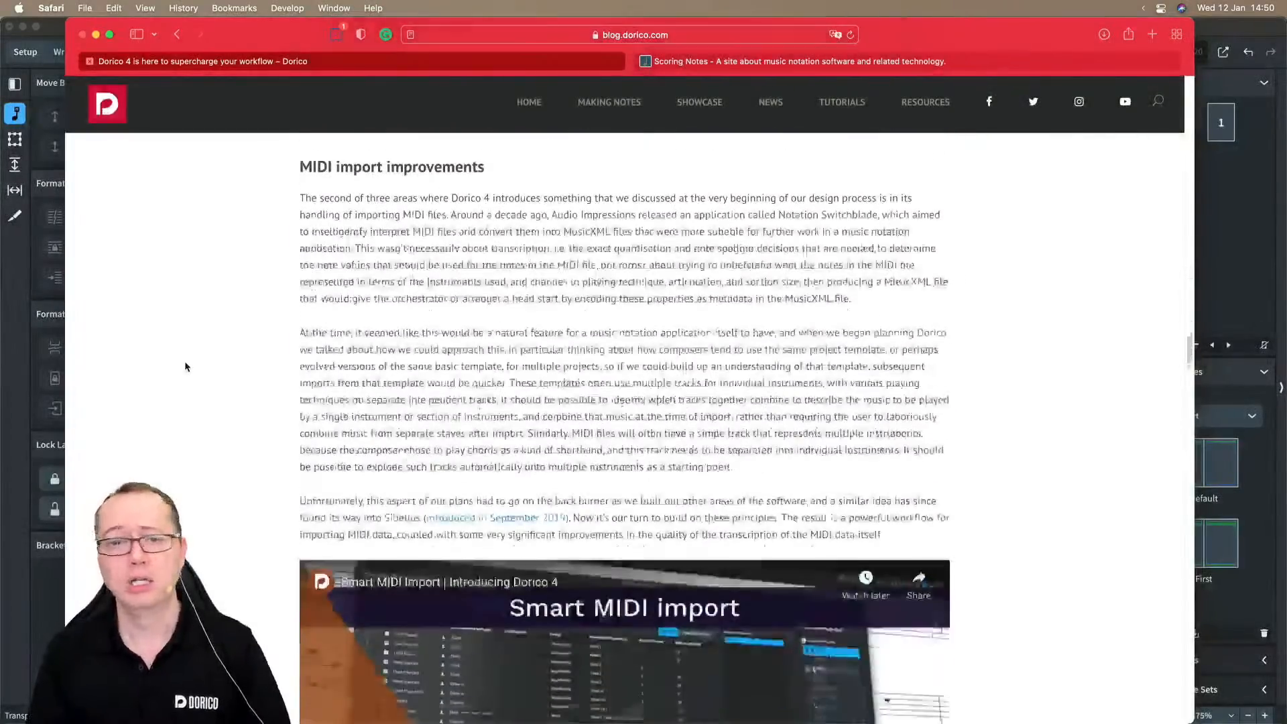
scroll(186, 366, down, 20)
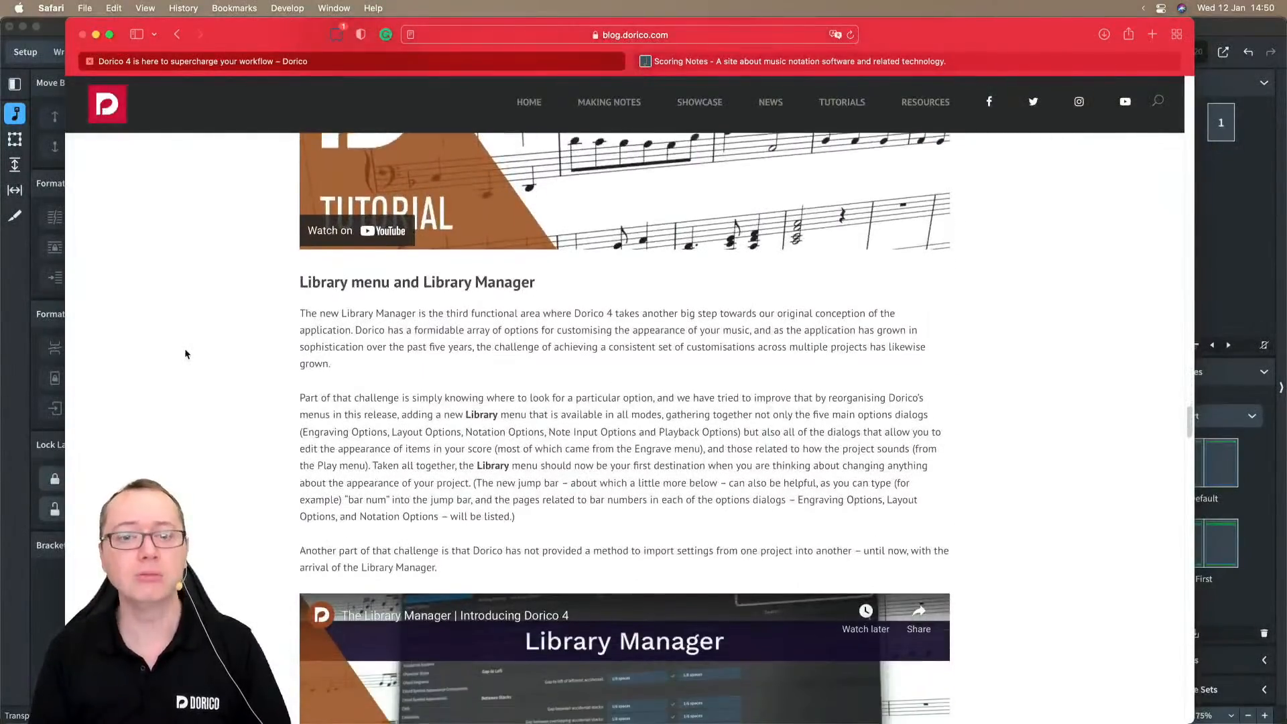
scroll(185, 354, down, 20)
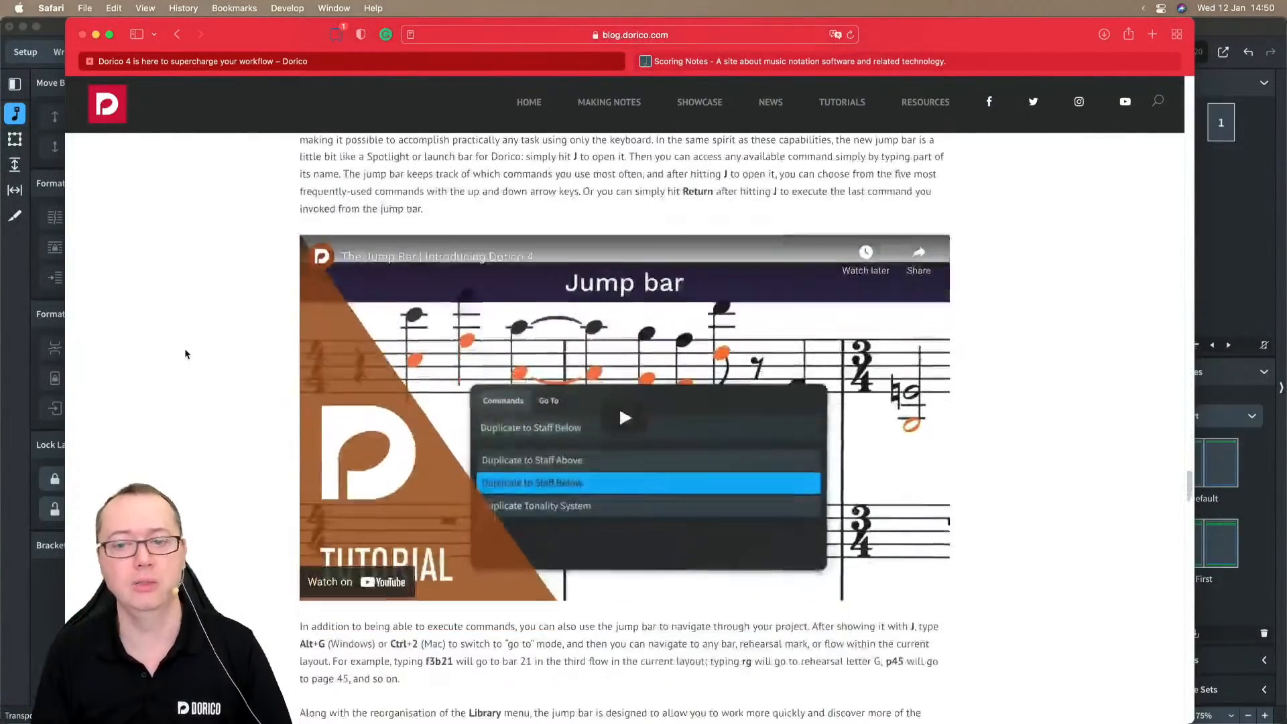
scroll(186, 354, down, 20)
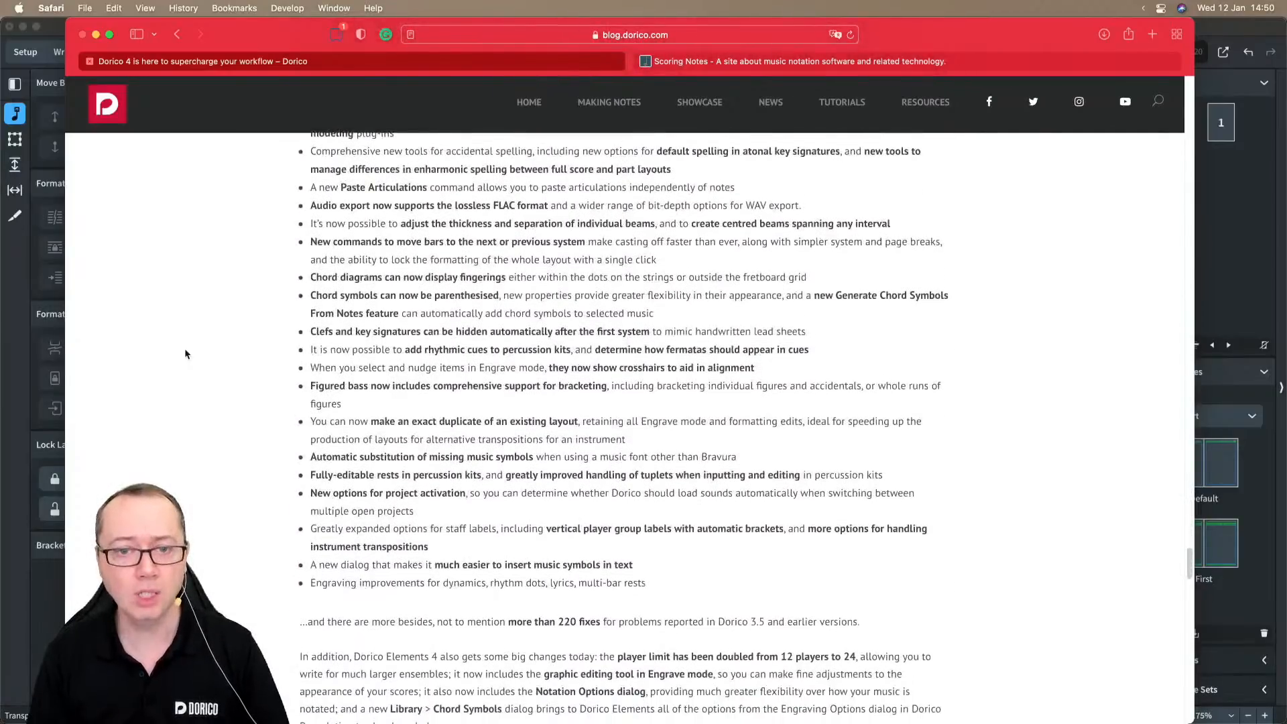
scroll(185, 354, down, 20)
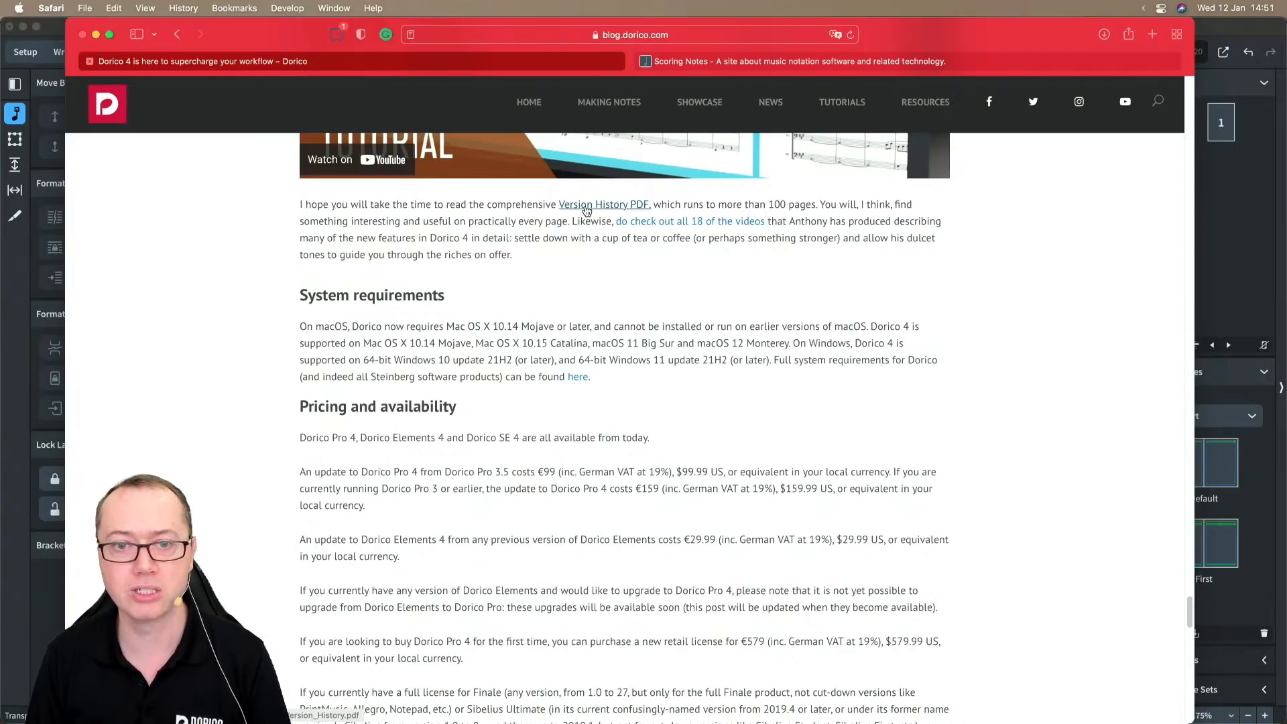
scroll(682, 392, down, 2)
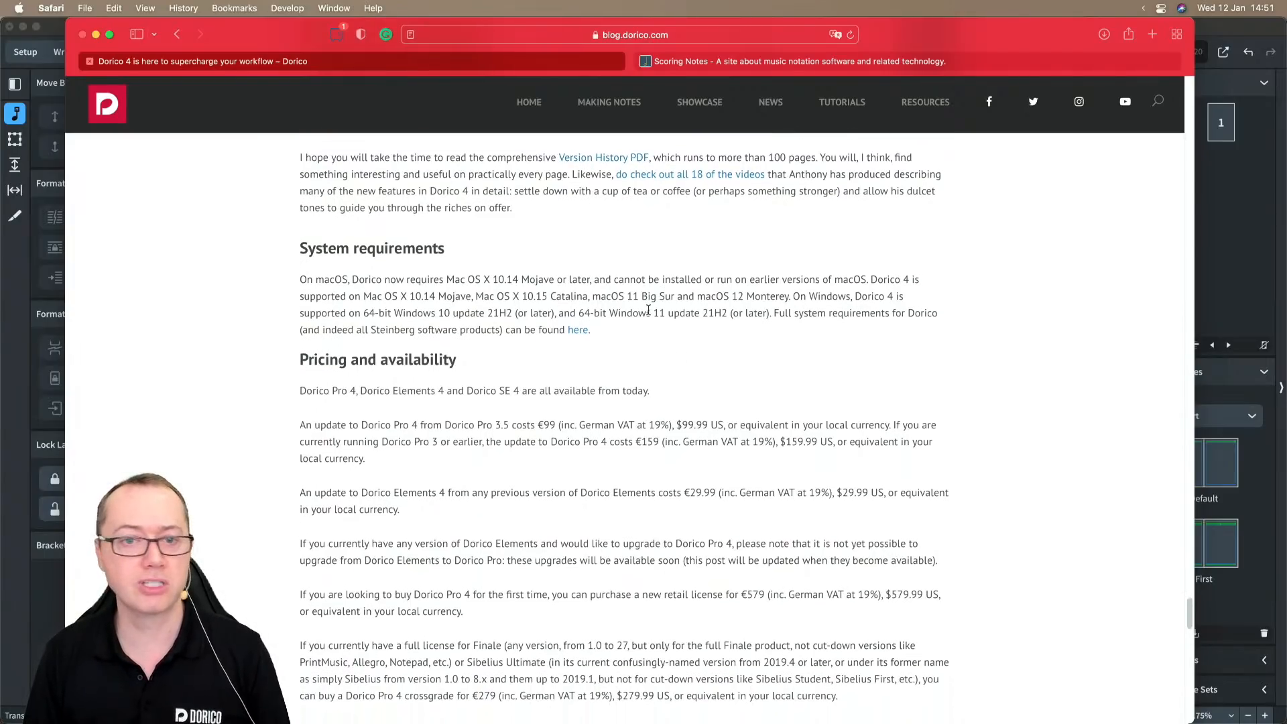
scroll(690, 408, down, 15)
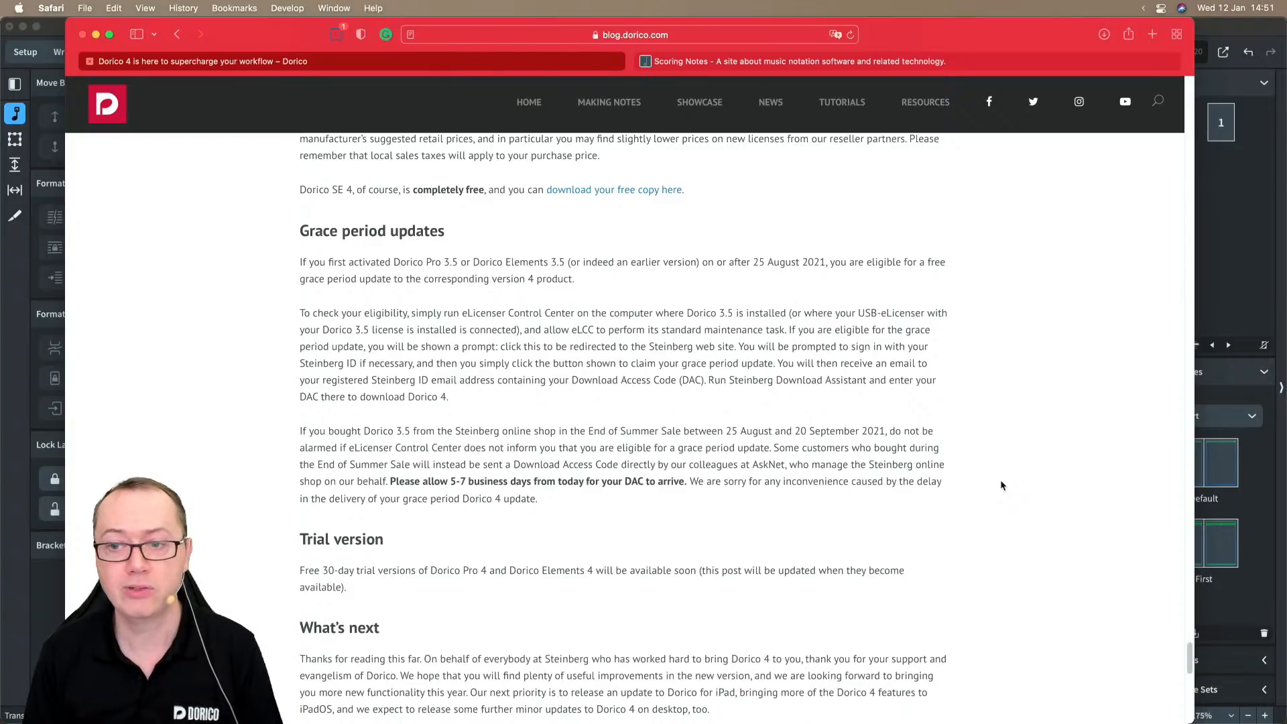
- View the Dorico 4 review on the Scoring Notes site, and return to the release article on the Dorico blog
click(982, 61)
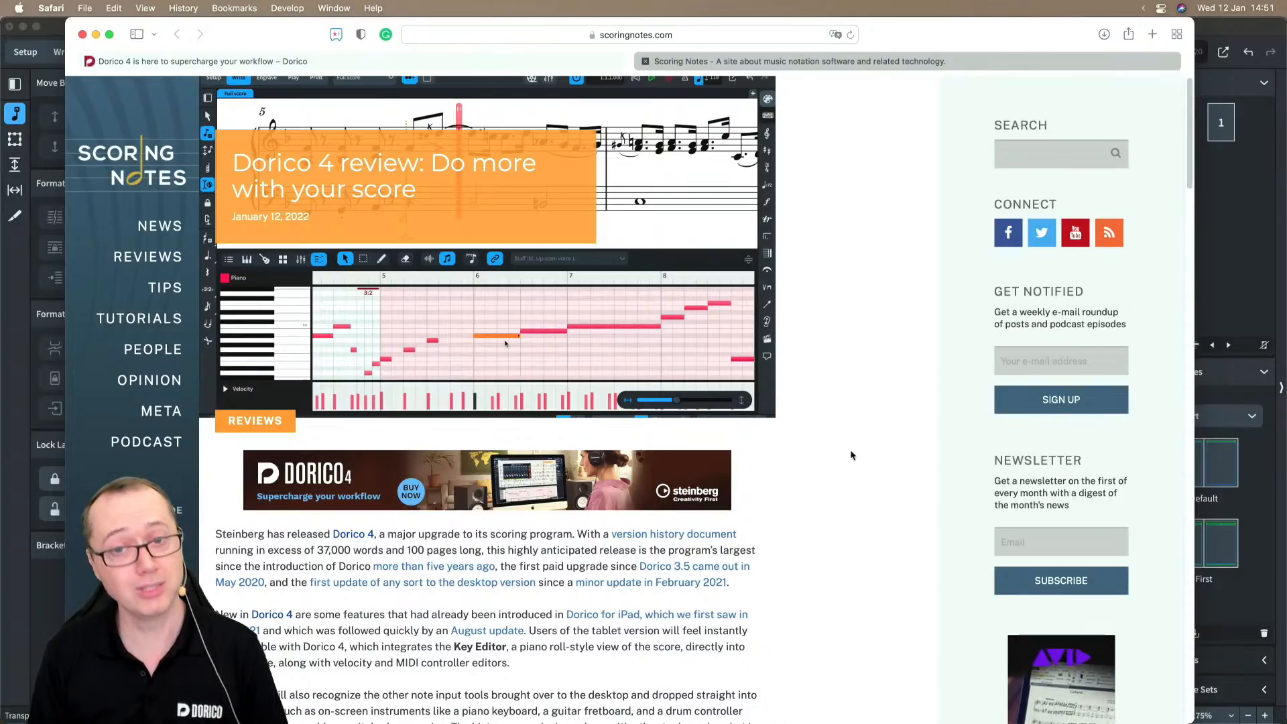
scroll(849, 449, down, 2)
scroll(850, 449, up, 2)
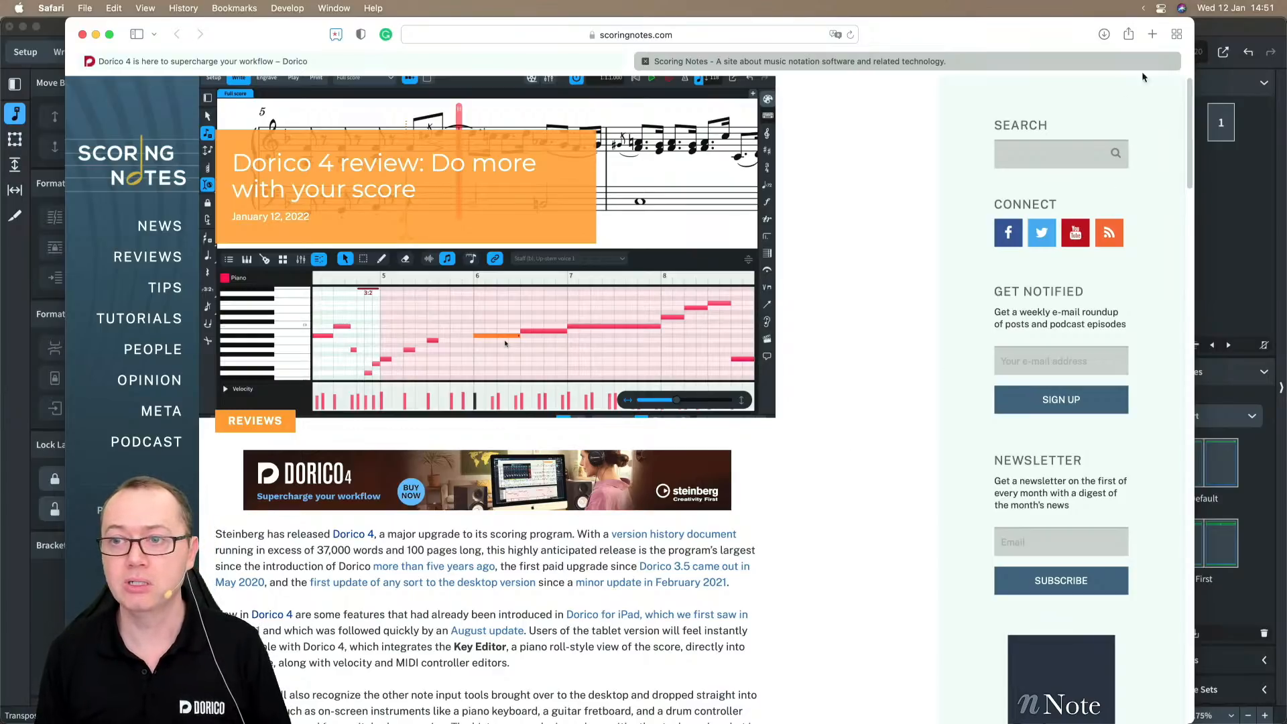
click(201, 61)
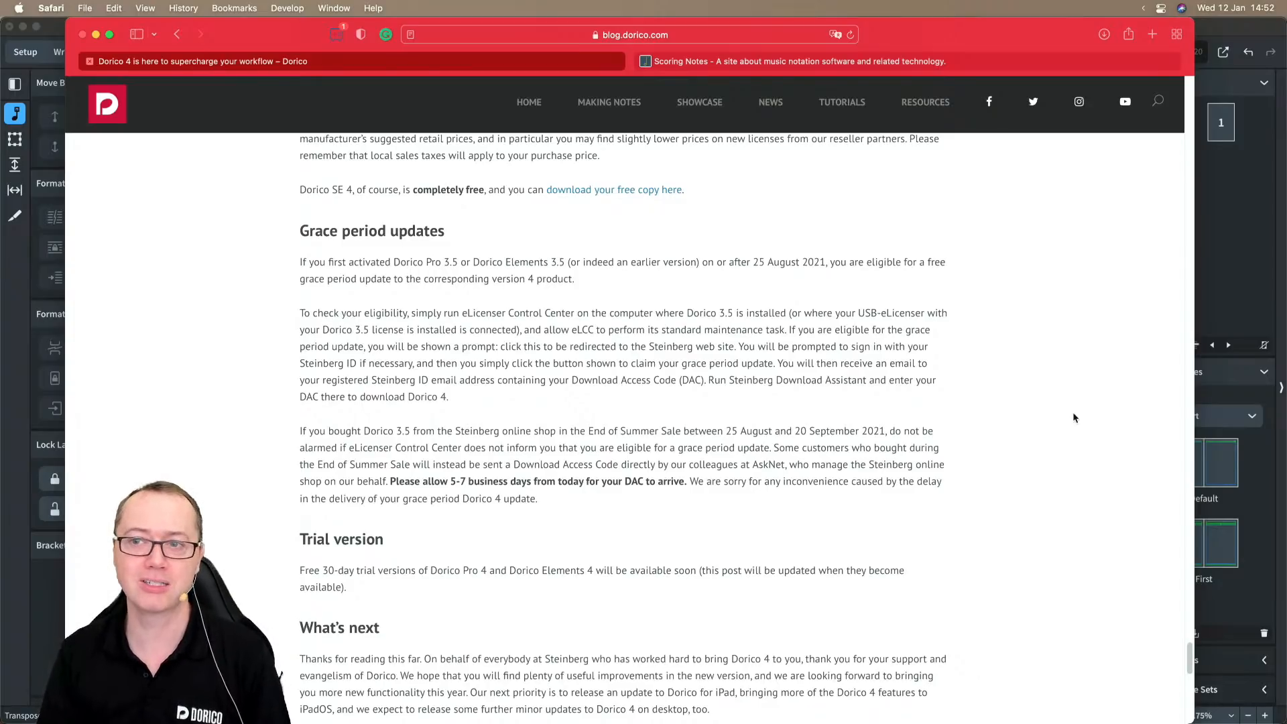
- Return to the Lullaby of Birdland project in Dorico and switch it to Write mode
key(super)
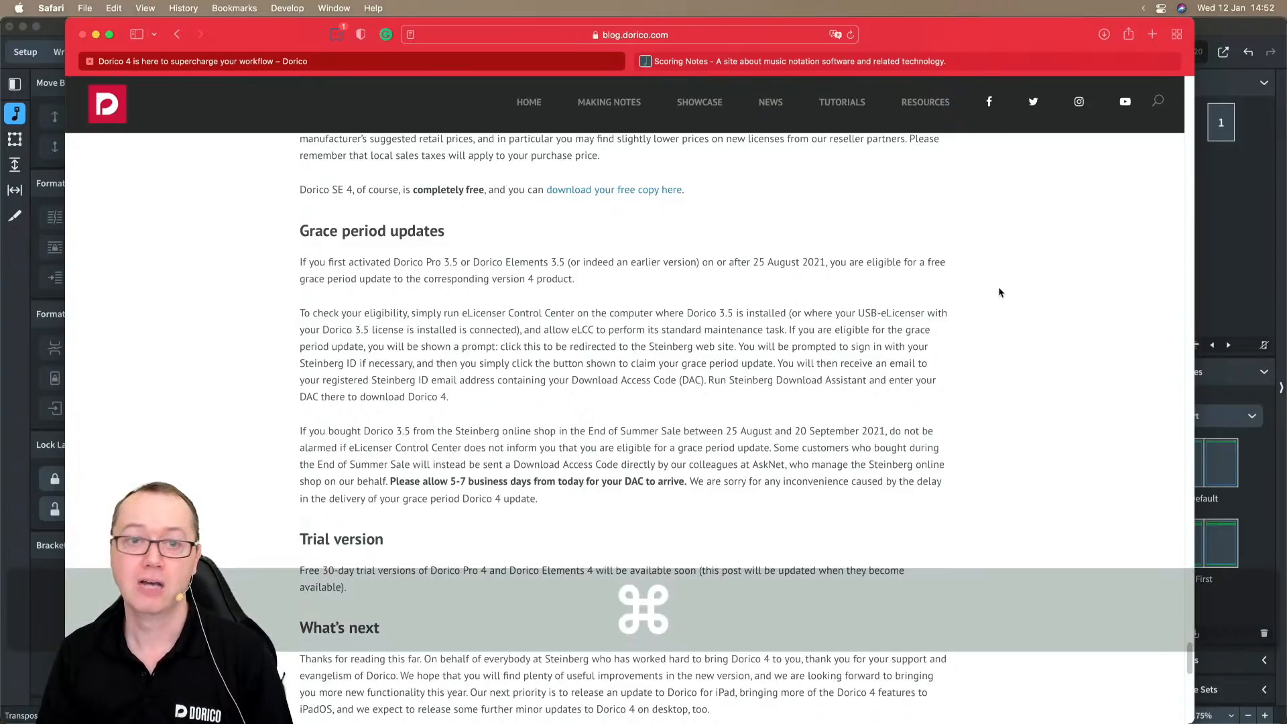
click(50, 26)
key(super+2)
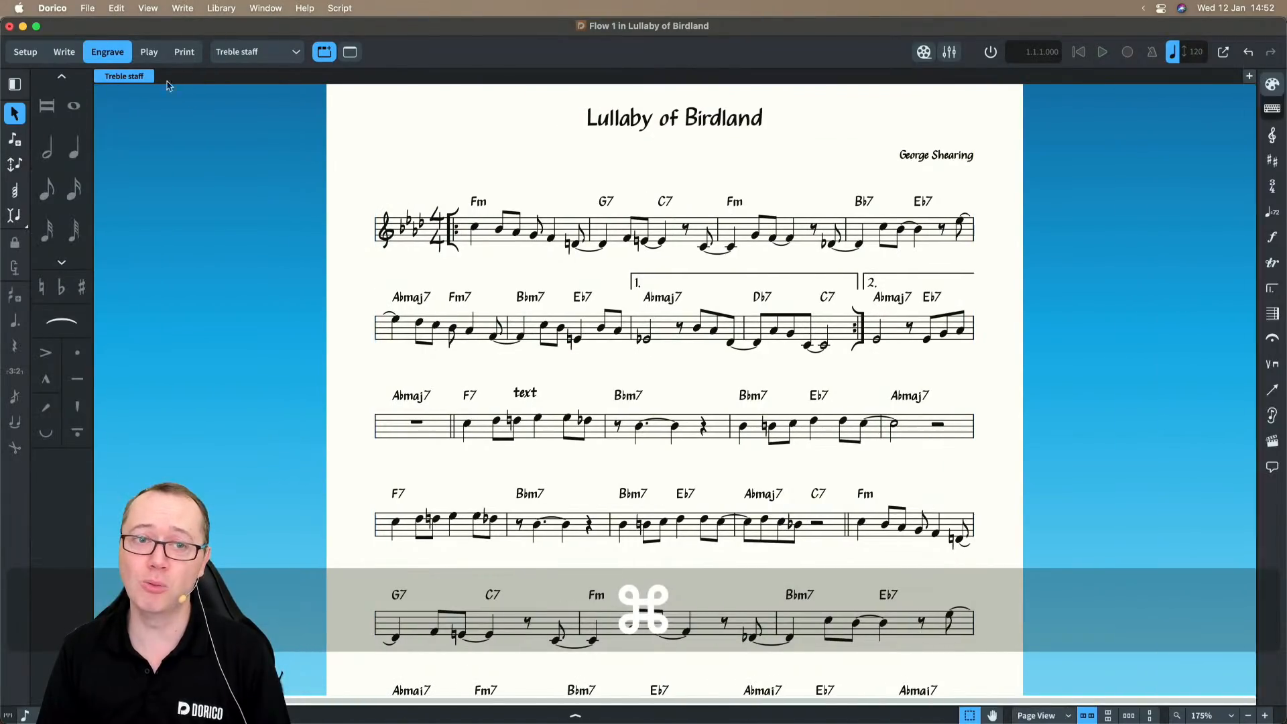